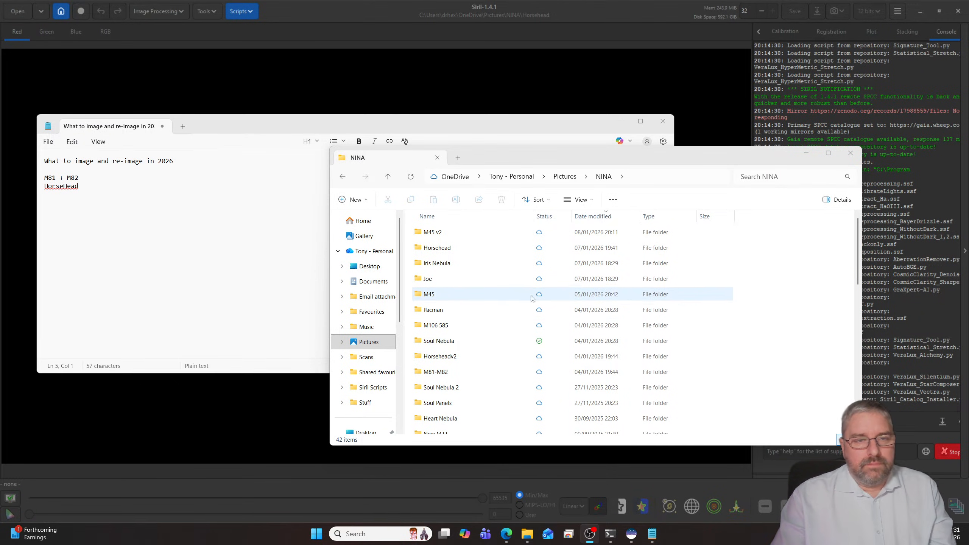
- Sort the NINA folder by name and open result_2400sCC.jpg from the Caldwell 34 folder
{"action": "scroll", "coordinate": [470, 279], "scroll_direction": "down", "scroll_amount": 9}
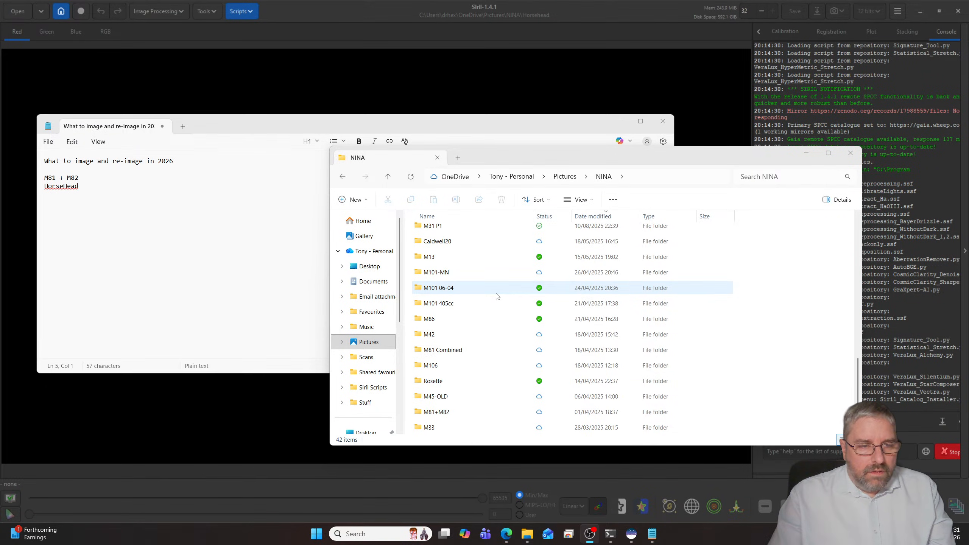
{"action": "left_click", "coordinate": [477, 218]}
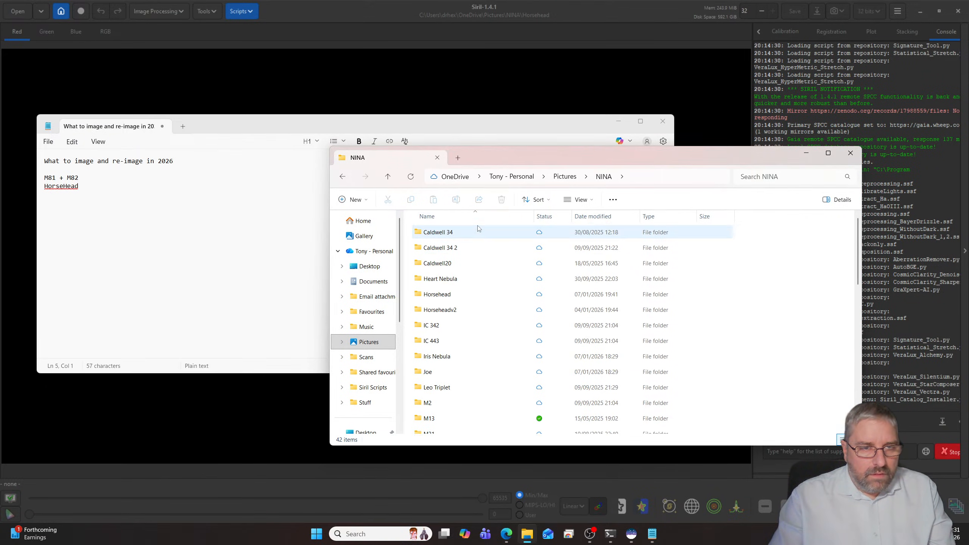
{"action": "double_click", "coordinate": [475, 232]}
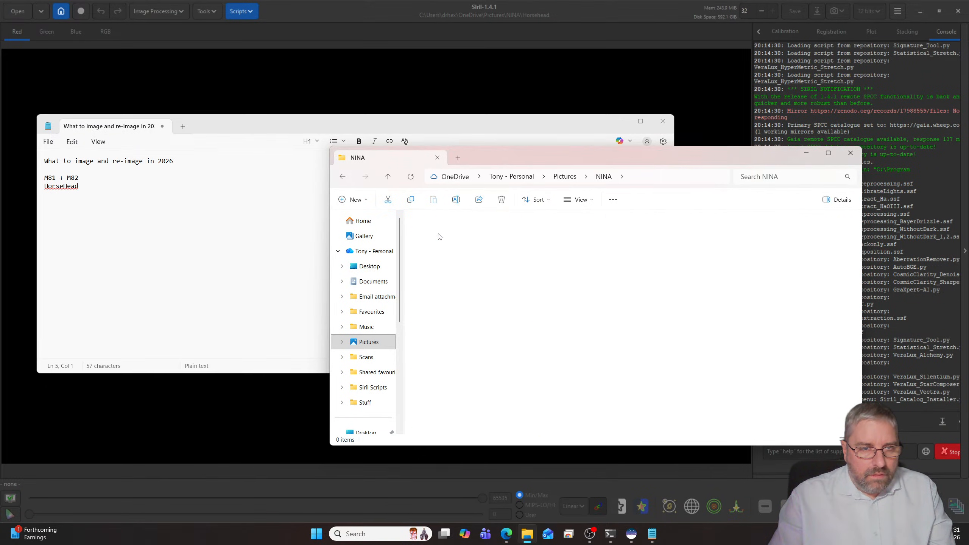
{"action": "left_click", "coordinate": [460, 325]}
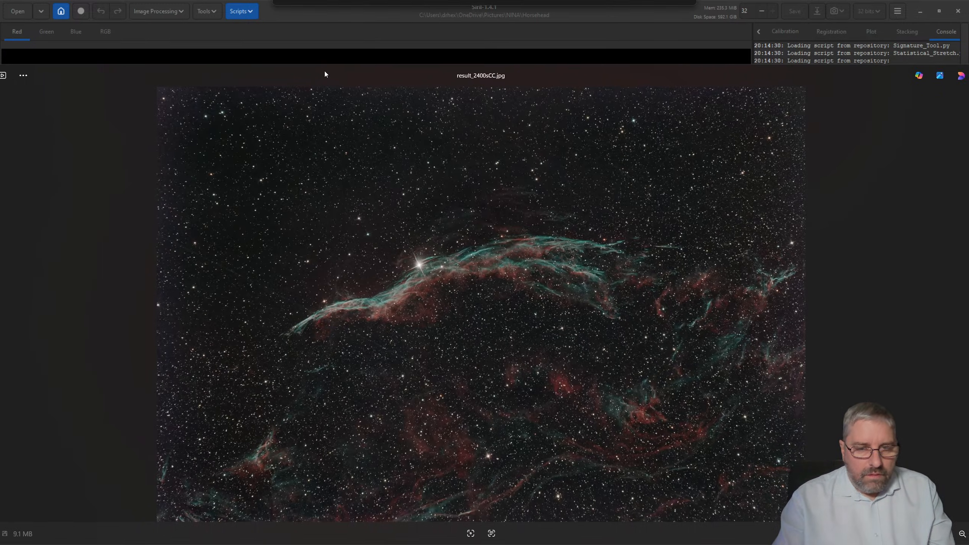
- Examine the nebula image in a maximized window and at closer magnification, and close the image viewer
{"action": "double_click", "coordinate": [380, 78]}
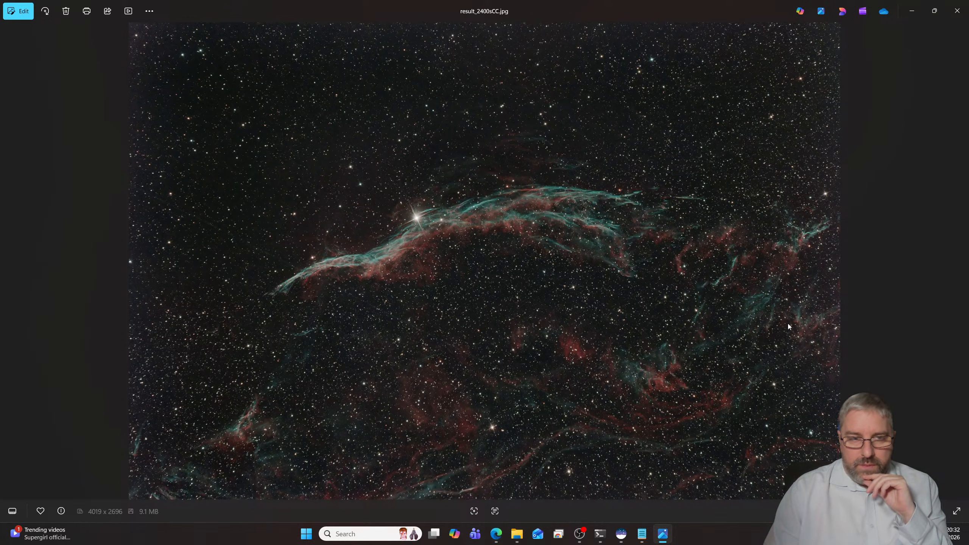
{"action": "scroll", "coordinate": [630, 294], "scroll_direction": "up", "scroll_amount": 5}
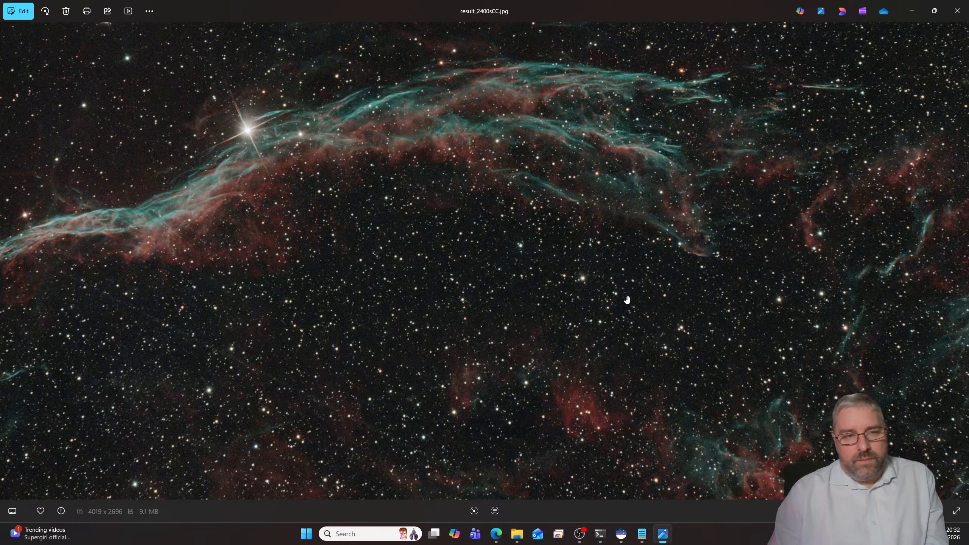
{"action": "scroll", "coordinate": [625, 294], "scroll_direction": "down", "scroll_amount": 5}
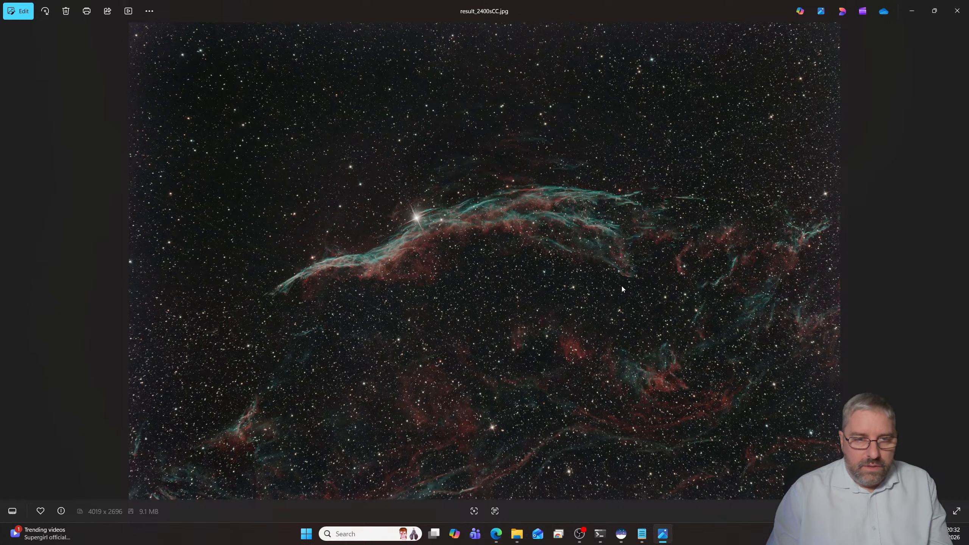
{"action": "left_click", "coordinate": [957, 11]}
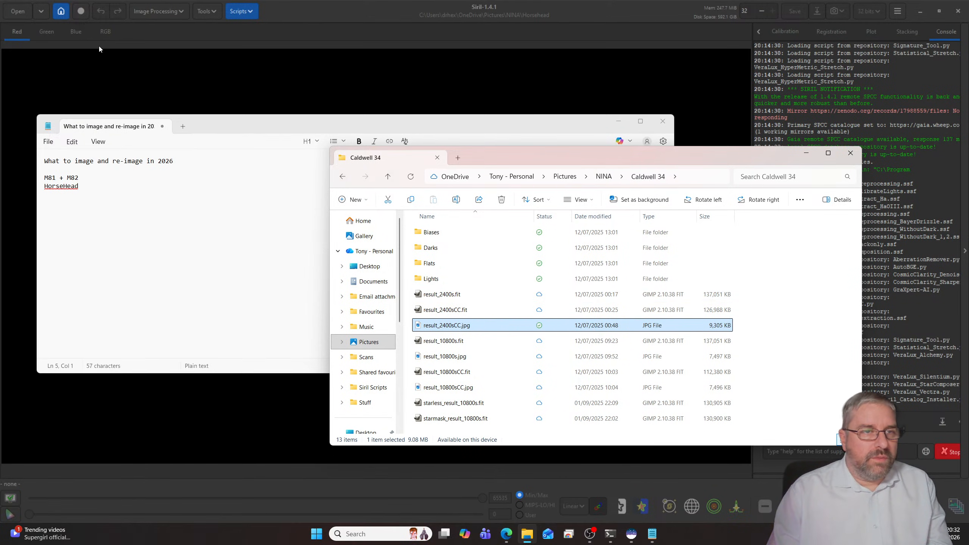
- In Siril, set the working directory to the Caldwell 34 folder inside NINA
{"action": "left_click", "coordinate": [60, 13]}
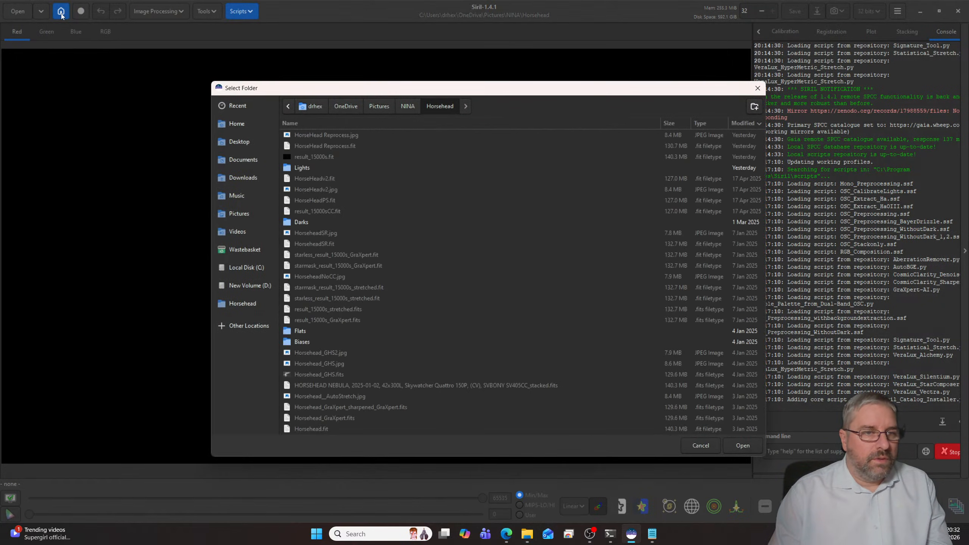
{"action": "left_click", "coordinate": [408, 106]}
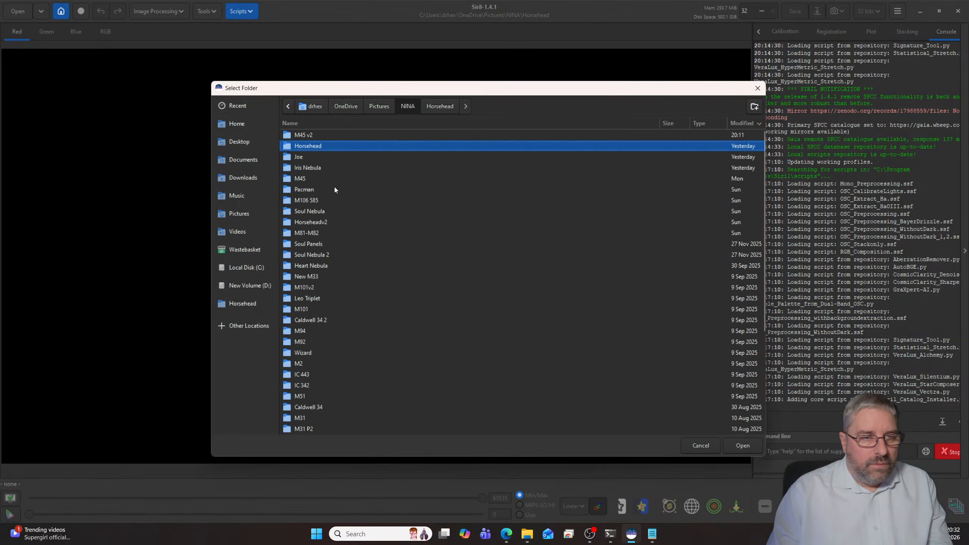
{"action": "left_click", "coordinate": [328, 124]}
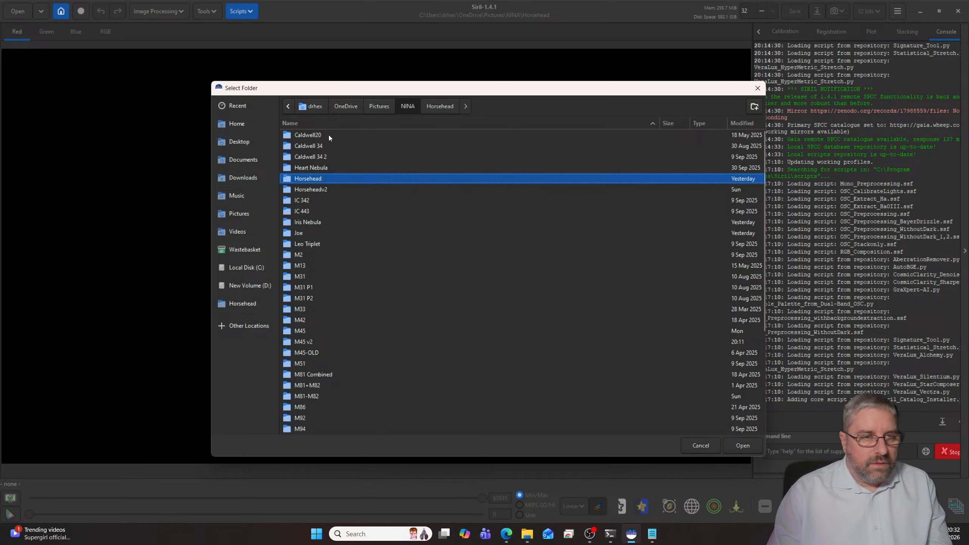
{"action": "double_click", "coordinate": [343, 146]}
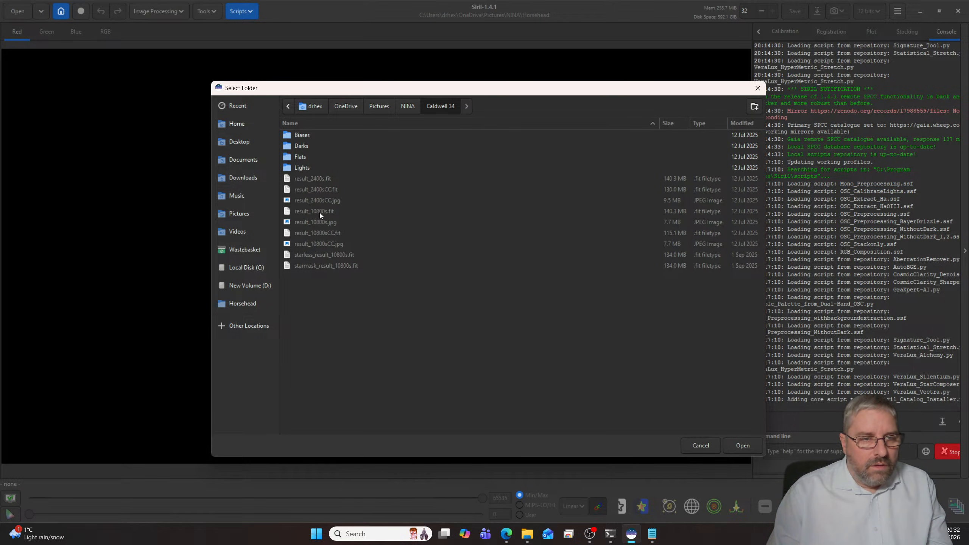
{"action": "left_click", "coordinate": [737, 443]}
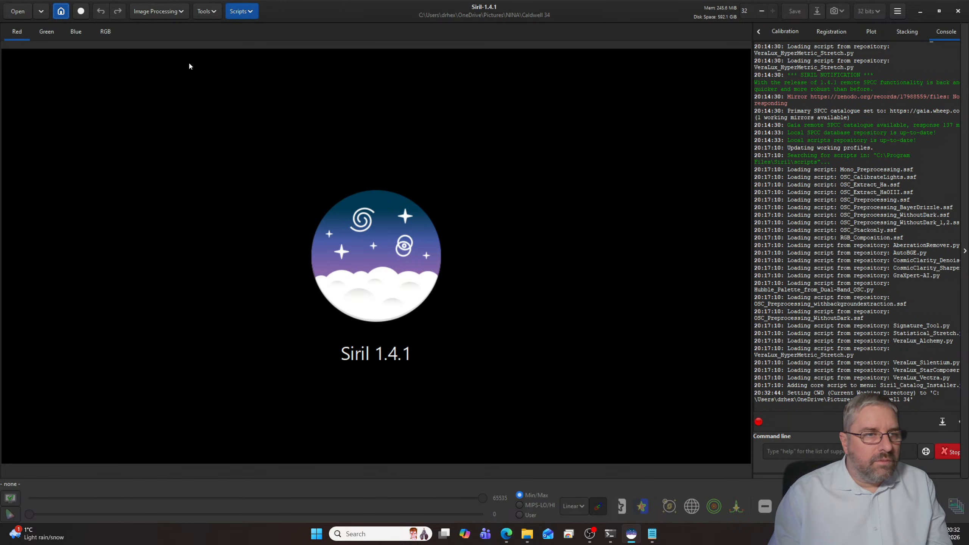
- Open result_10800s.fit and set its display mode to AutoStretch
{"action": "left_click", "coordinate": [17, 11]}
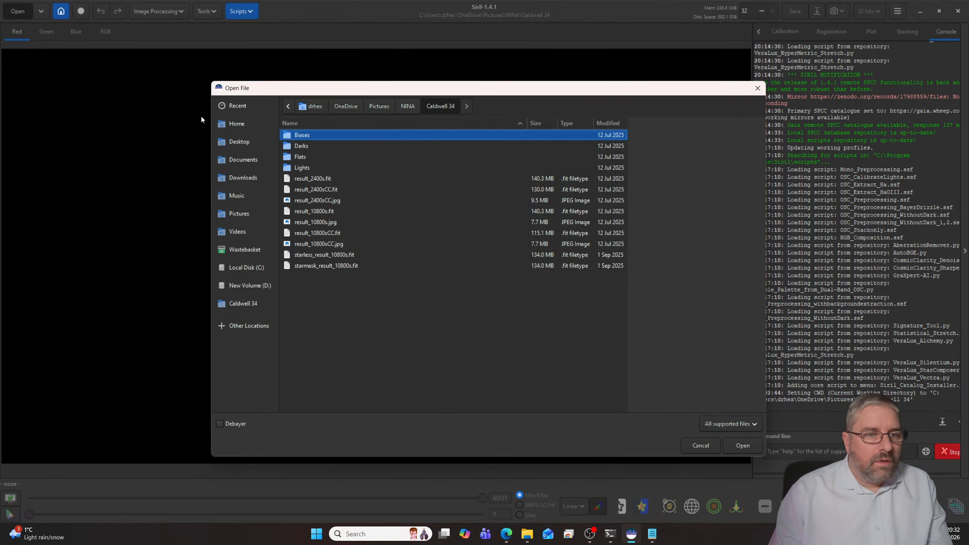
{"action": "left_click", "coordinate": [325, 212]}
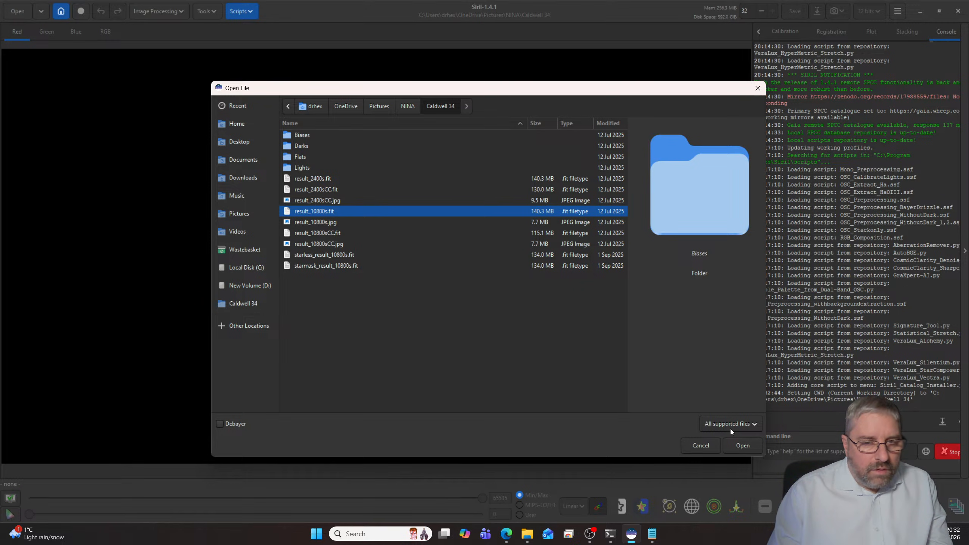
{"action": "left_click", "coordinate": [738, 448]}
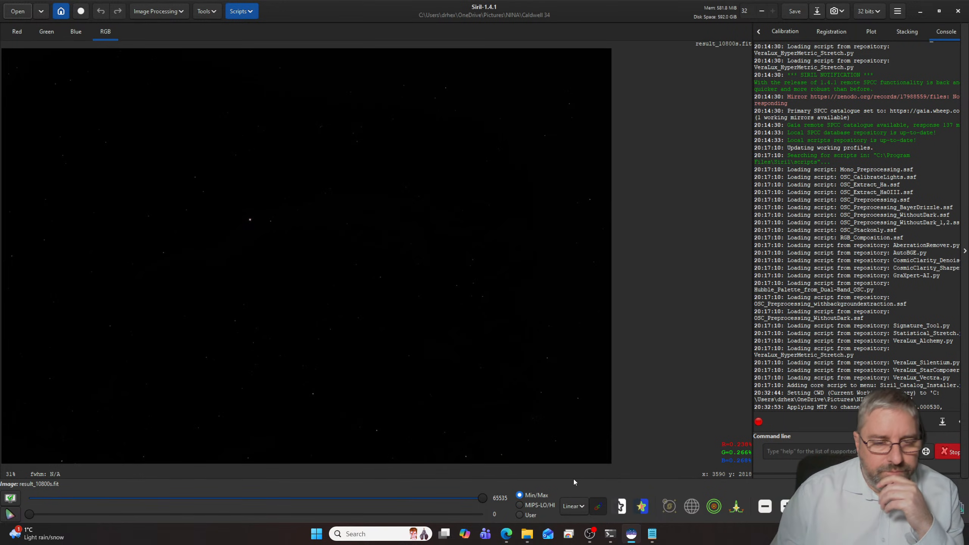
{"action": "left_click", "coordinate": [573, 506]}
{"action": "left_click", "coordinate": [572, 462]}
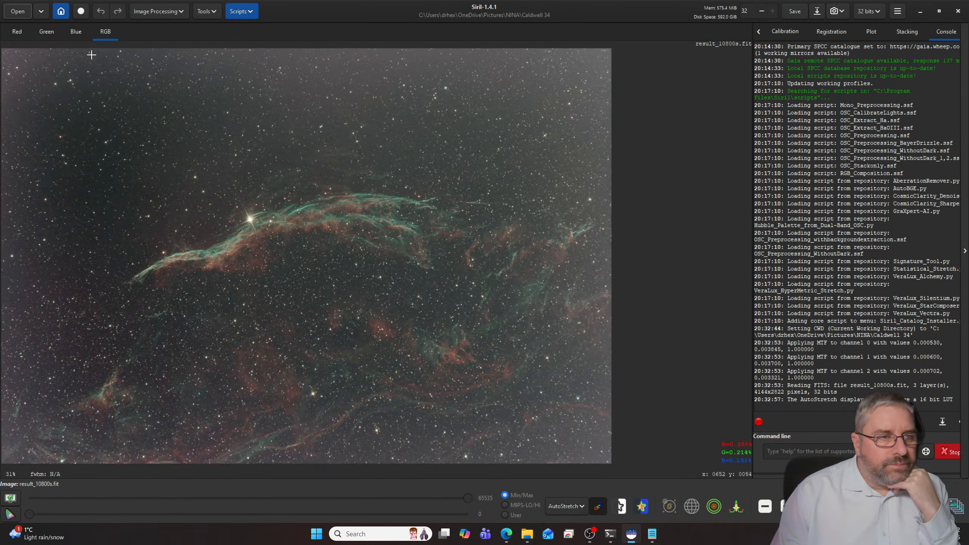
- Crop a thin border off all edges of the image, keeping an area of about 4031 by 2706 px
{"action": "left_click_drag", "start_coordinate": [8, 57], "coordinate": [601, 455]}
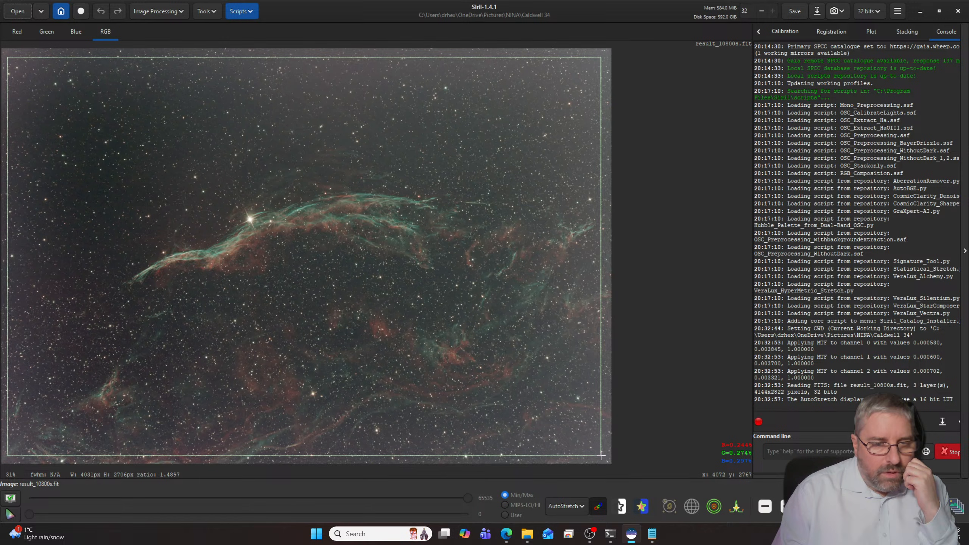
{"action": "right_click", "coordinate": [514, 353]}
{"action": "mouse_move", "coordinate": [560, 436]}
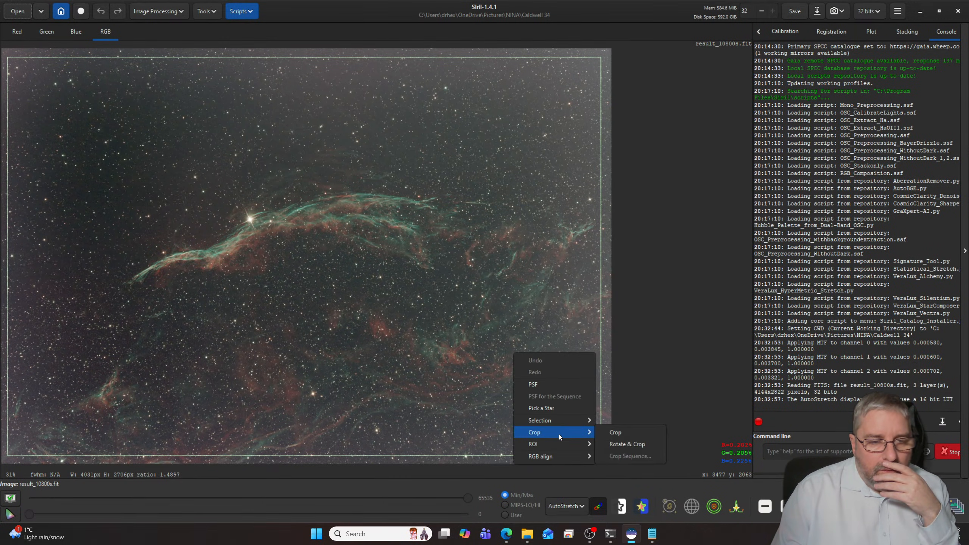
{"action": "left_click", "coordinate": [615, 433]}
- Remove the background gradient with the AutoBGE.py script, using 100 sample points, polynomial degree 2 and RBF smoothness 0.10
{"action": "left_click", "coordinate": [246, 14]}
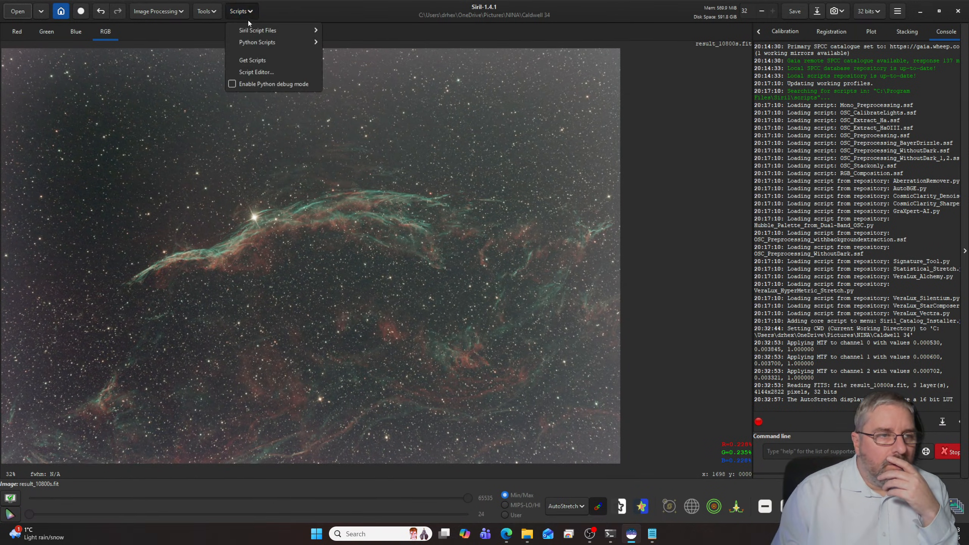
{"action": "mouse_move", "coordinate": [263, 43]}
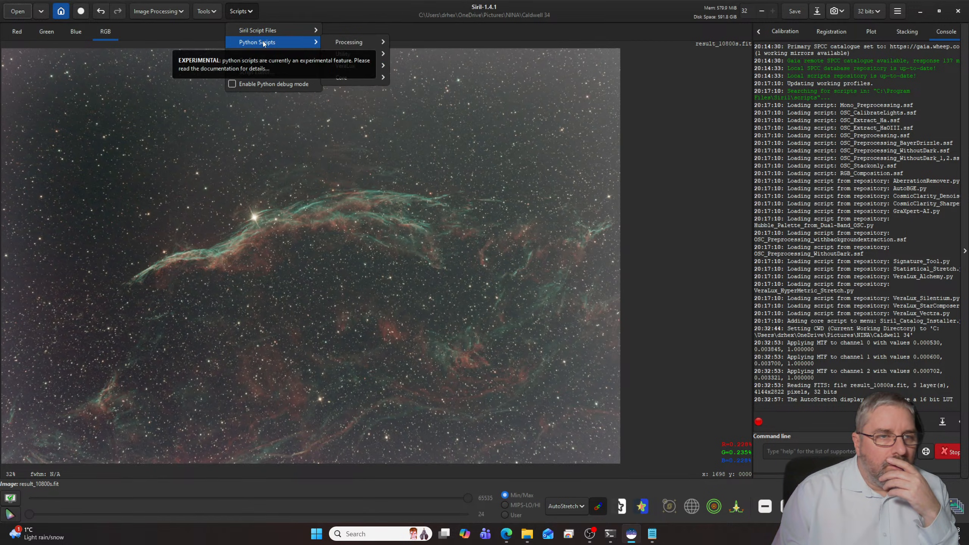
{"action": "mouse_move", "coordinate": [346, 44]}
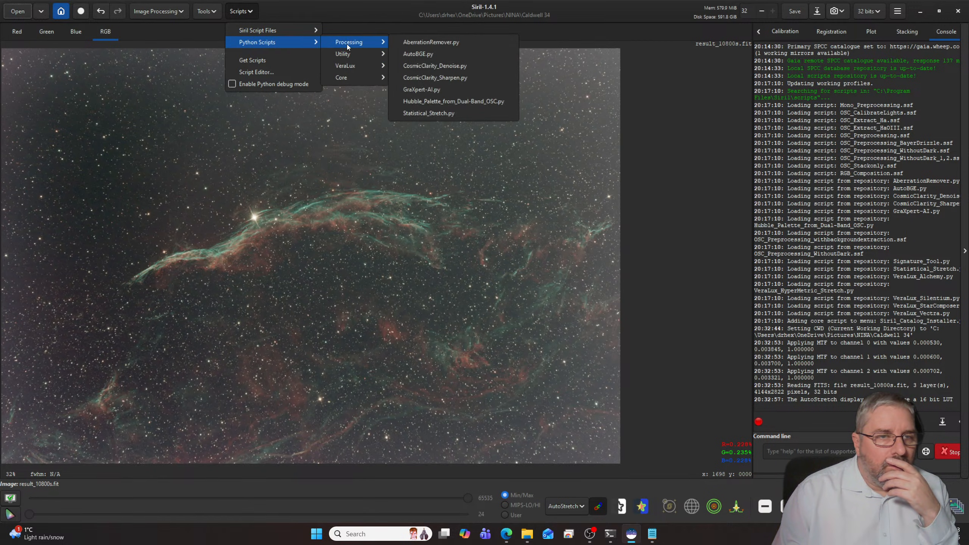
{"action": "left_click", "coordinate": [415, 56]}
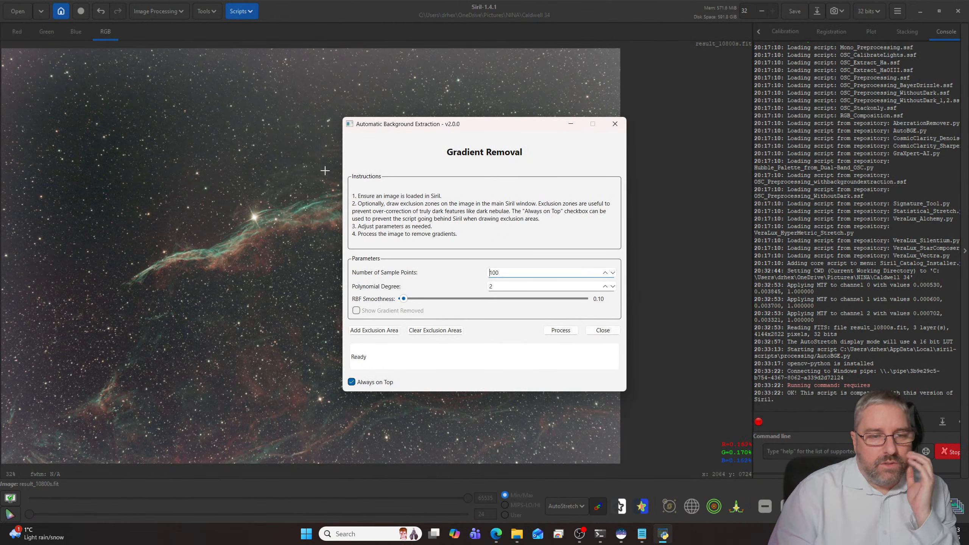
{"action": "left_click", "coordinate": [559, 330]}
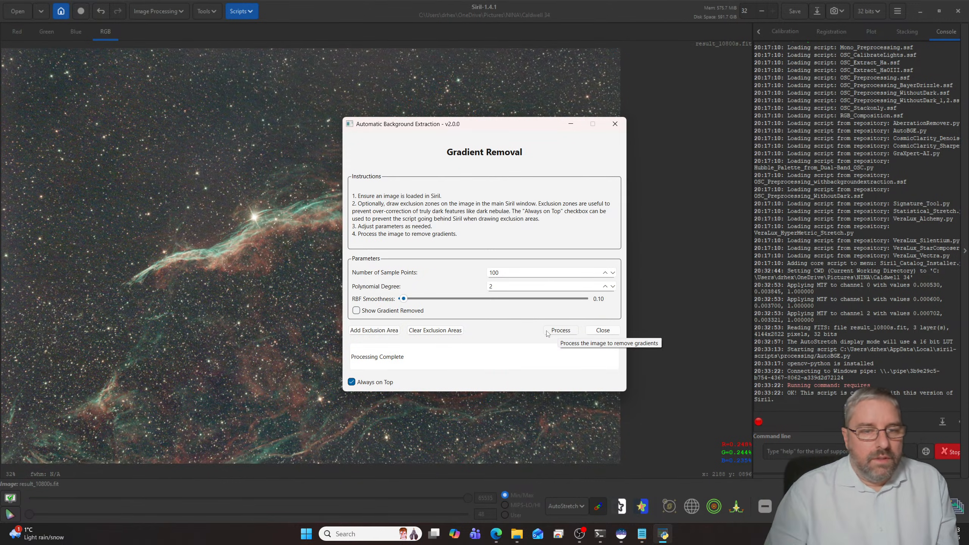
{"action": "left_click", "coordinate": [604, 330]}
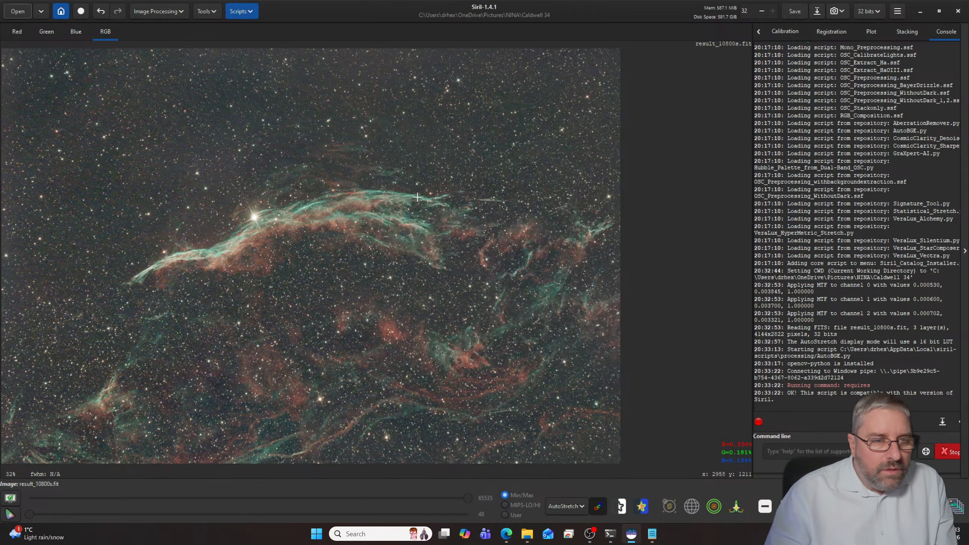
- Plate solve the image with a focal length of 518.0 mm and a pixel size of 4.63 µm
{"action": "left_click", "coordinate": [206, 11]}
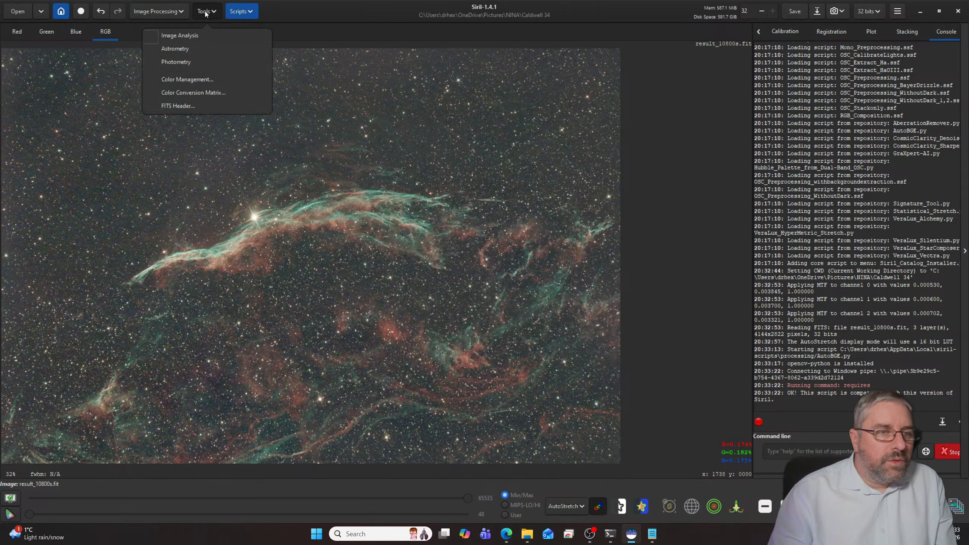
{"action": "left_click", "coordinate": [196, 50]}
{"action": "left_click", "coordinate": [197, 51]}
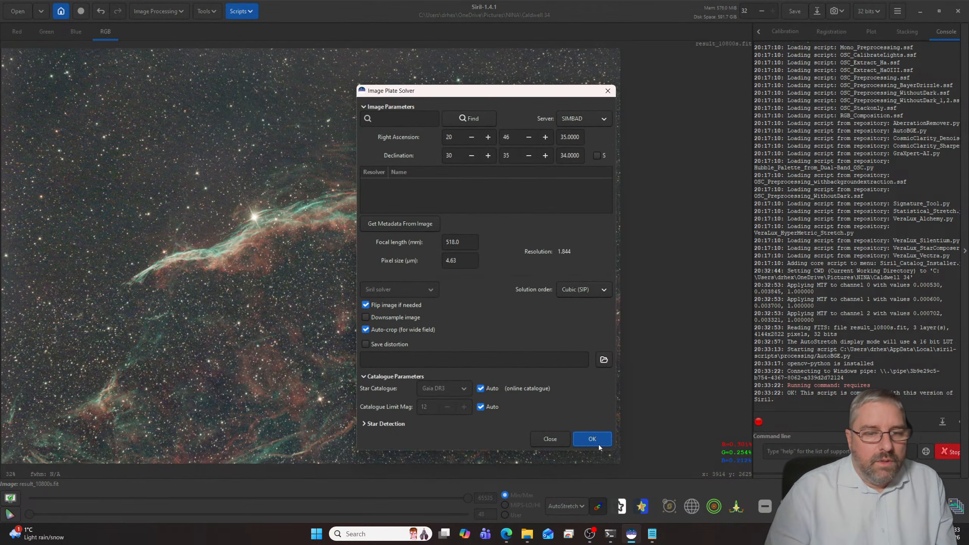
{"action": "left_click", "coordinate": [595, 440]}
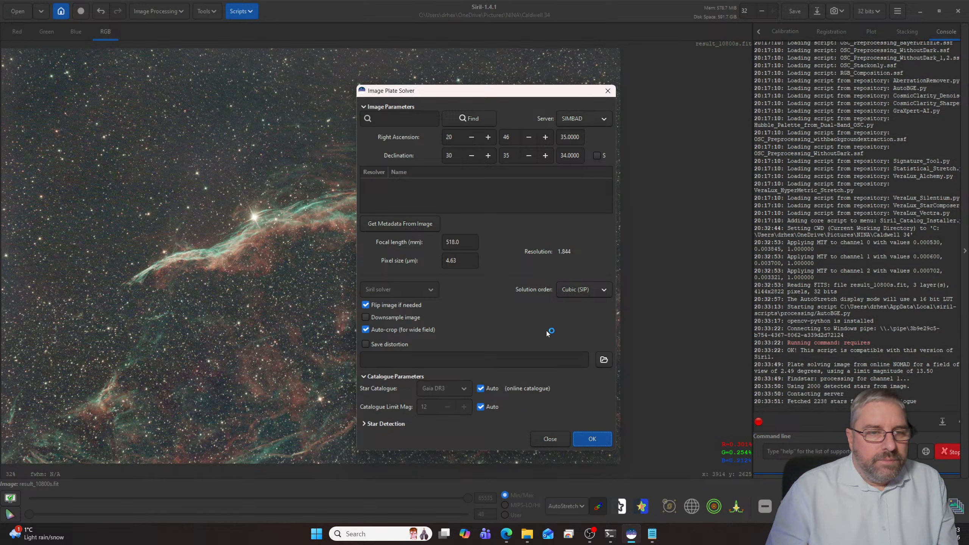
- Open the Spectrophotometric Color Calibration settings for the plate-solved image
{"action": "left_click", "coordinate": [157, 11]}
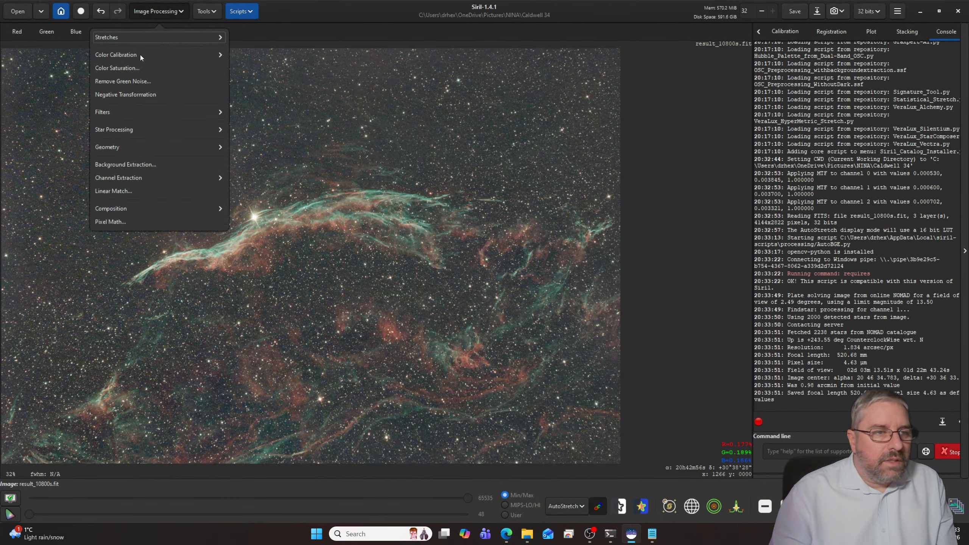
{"action": "left_click", "coordinate": [127, 57]}
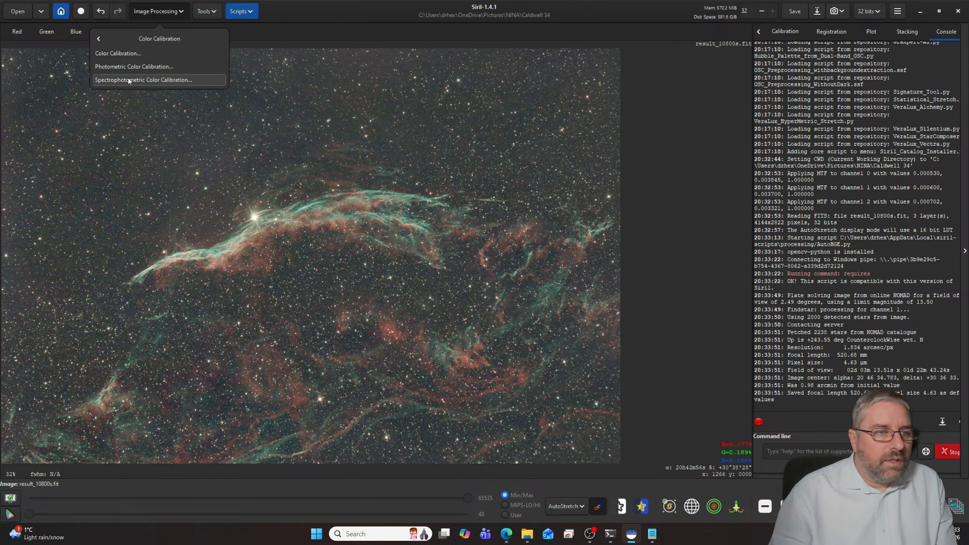
{"action": "left_click", "coordinate": [127, 79]}
{"action": "left_click", "coordinate": [479, 248]}
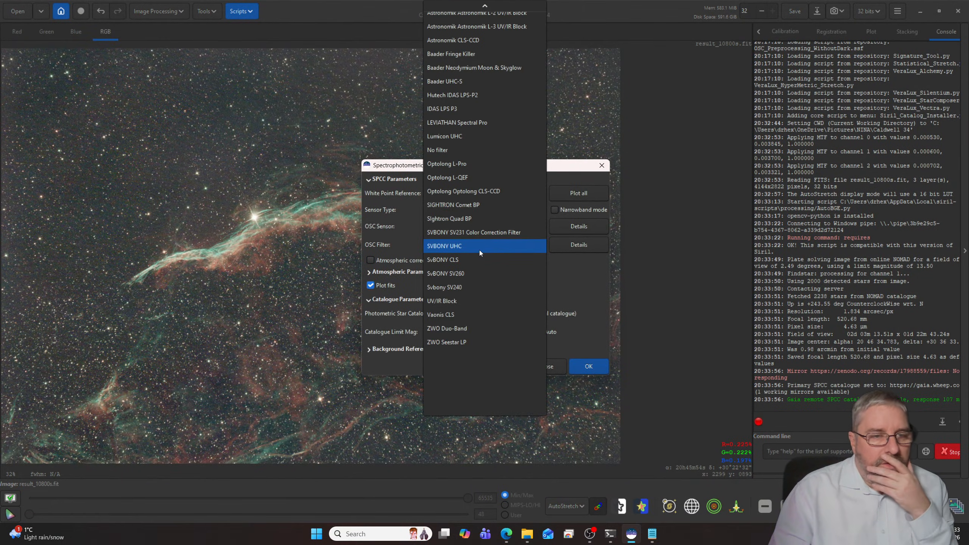
{"action": "left_click", "coordinate": [400, 170]}
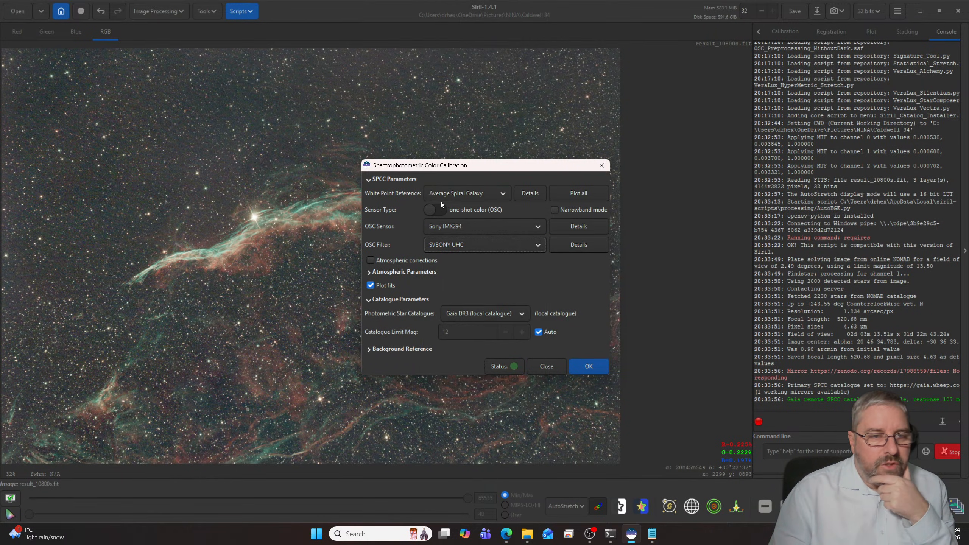
{"action": "left_click", "coordinate": [435, 211]}
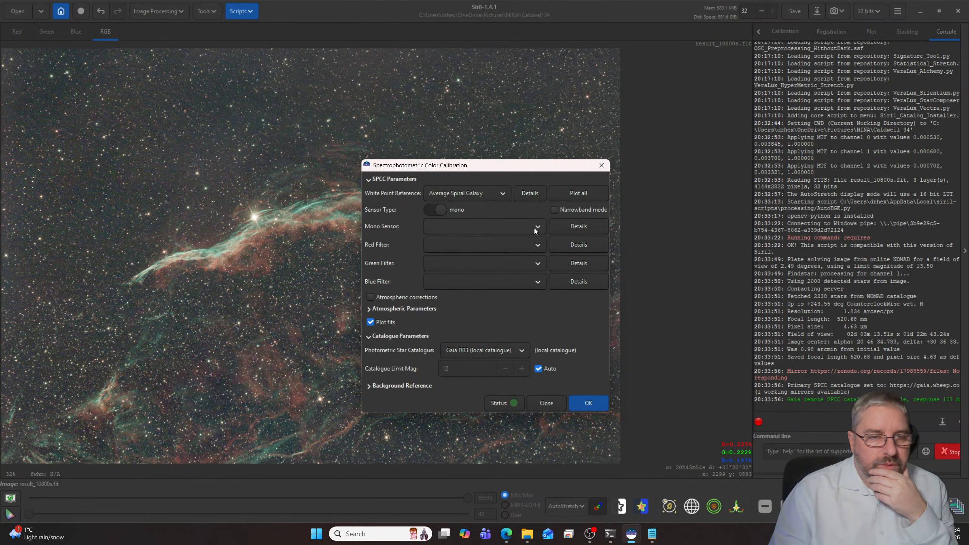
{"action": "left_click", "coordinate": [435, 209]}
- Enable narrowband mode and run the color calibration for the one-shot color Sony IMX294 sensor
{"action": "left_click", "coordinate": [555, 210]}
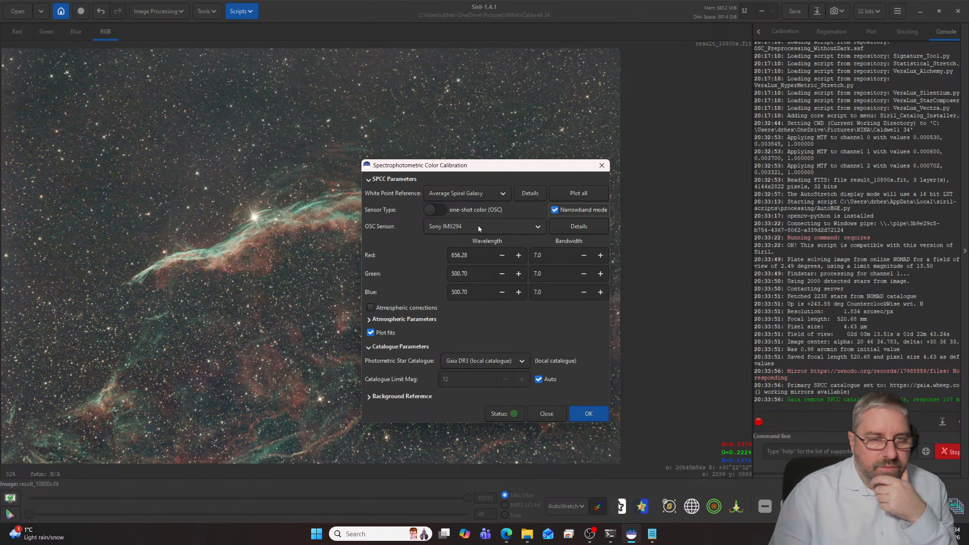
{"action": "left_click", "coordinate": [590, 414]}
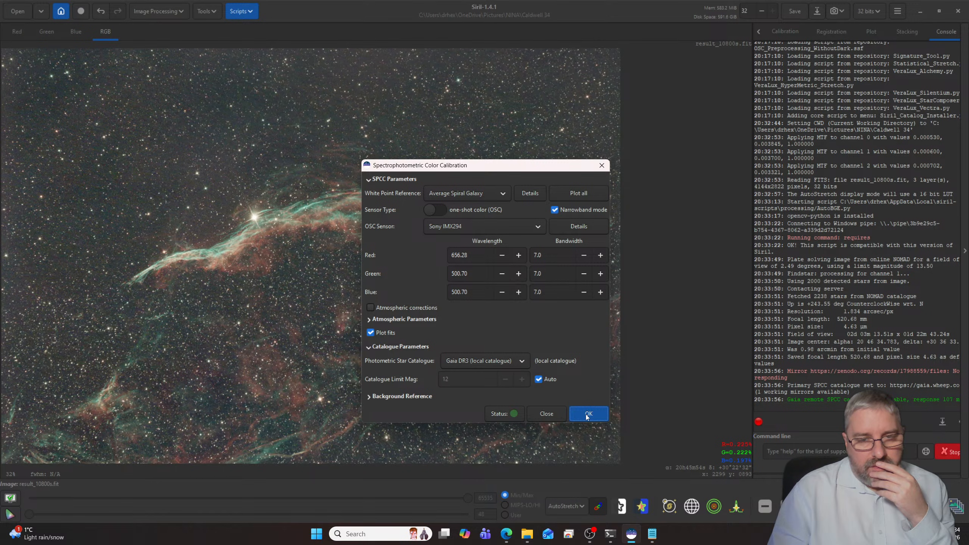
- Run the spectrophotometric color calibration with the local Gaia DR3 catalogue and close its settings
{"action": "left_click", "coordinate": [586, 415]}
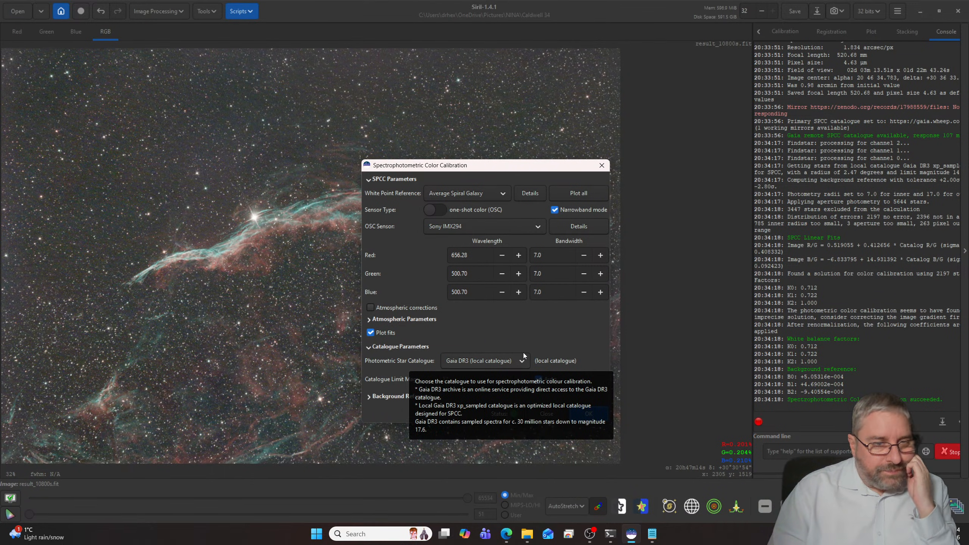
{"action": "left_click", "coordinate": [546, 413]}
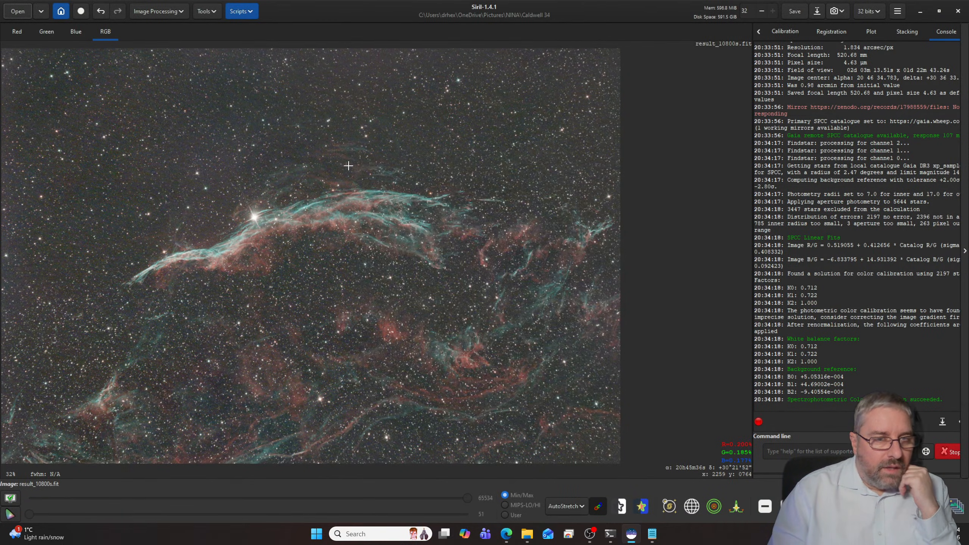
- Denoise the image with the GraXpert-AI.py script, using the Denoising operation, model 3.0.2 and a strength of 0.80
{"action": "left_click", "coordinate": [240, 11]}
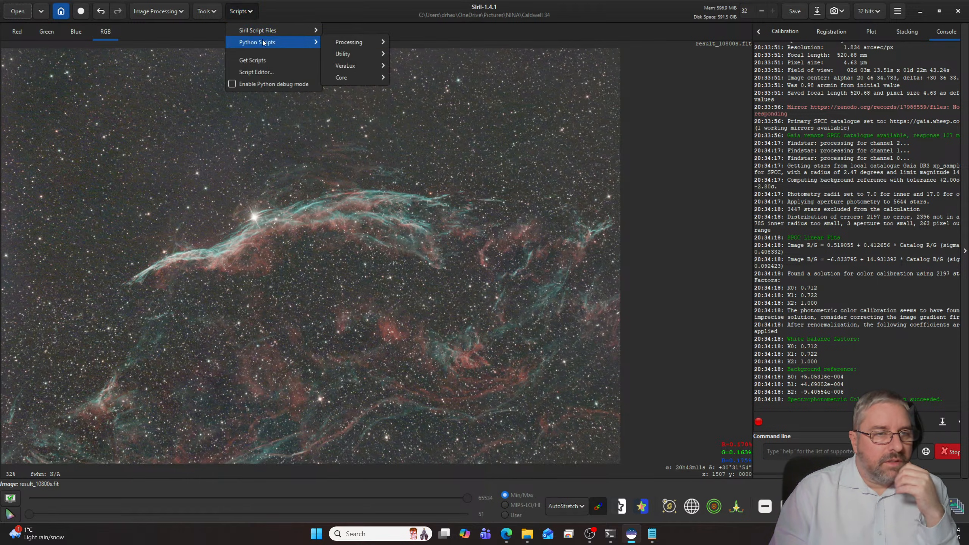
{"action": "mouse_move", "coordinate": [261, 44]}
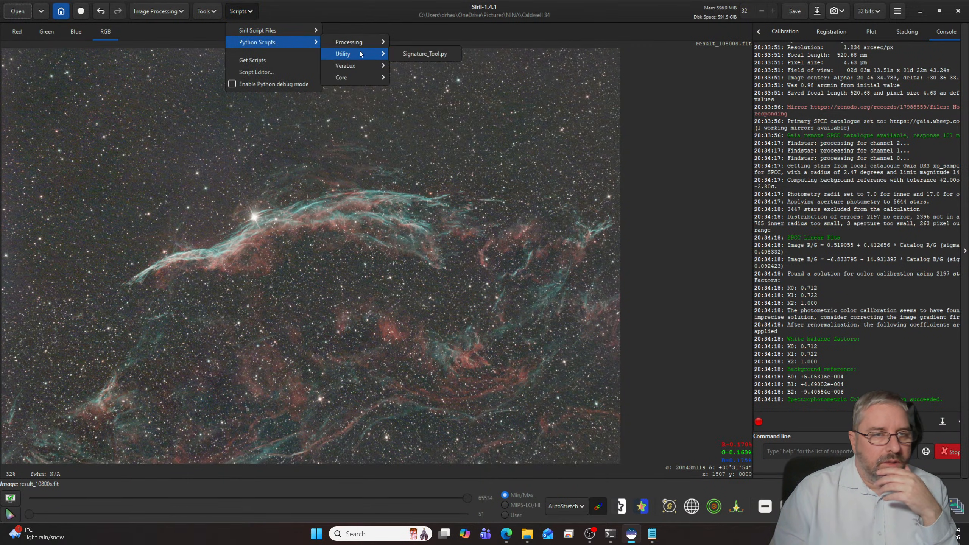
{"action": "mouse_move", "coordinate": [359, 46]}
{"action": "left_click", "coordinate": [424, 89]}
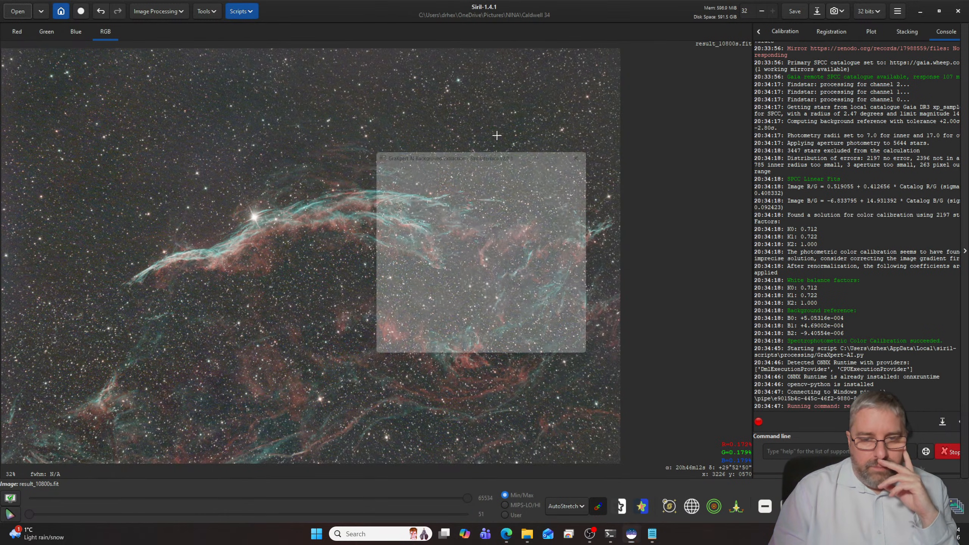
{"action": "left_click", "coordinate": [555, 208]}
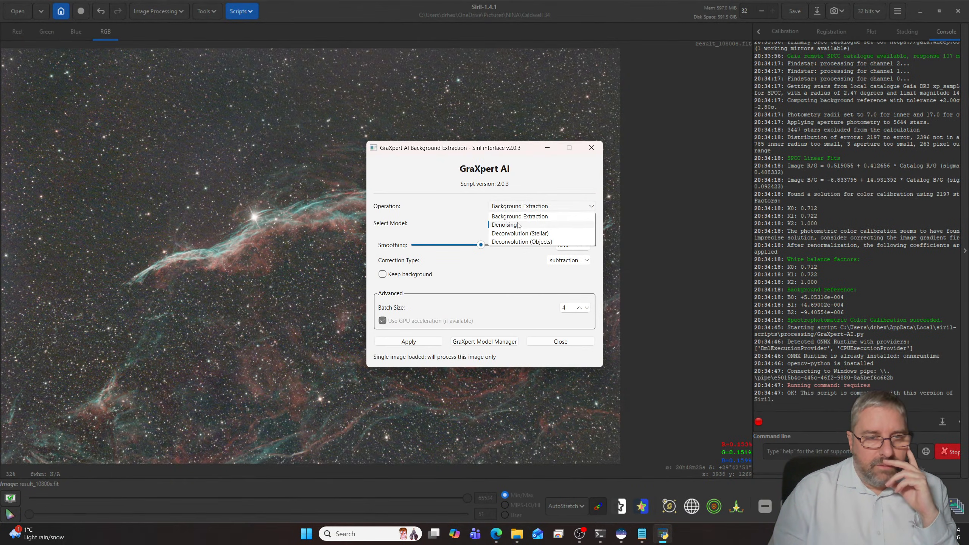
{"action": "left_click", "coordinate": [518, 225]}
{"action": "left_click_drag", "start_coordinate": [478, 259], "coordinate": [518, 263]}
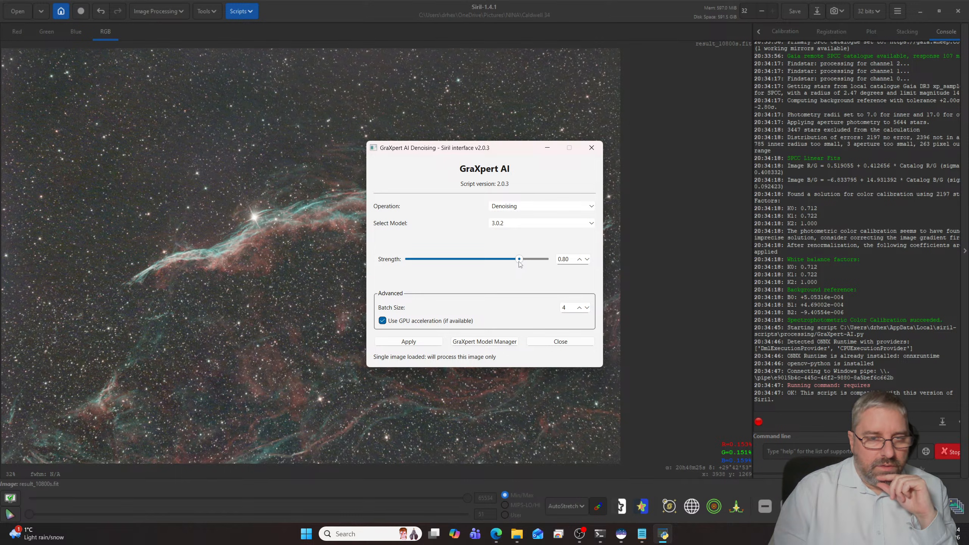
{"action": "left_click", "coordinate": [407, 342]}
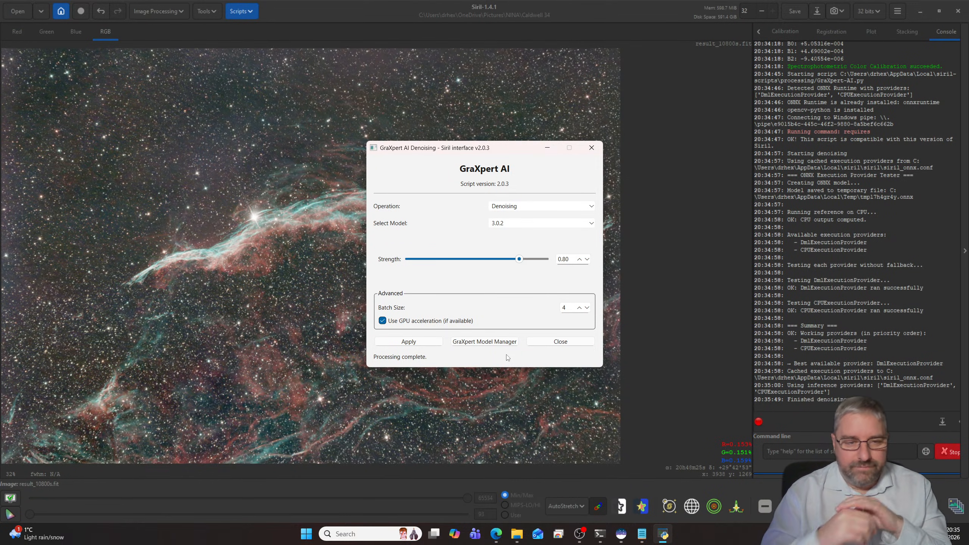
{"action": "left_click", "coordinate": [561, 342]}
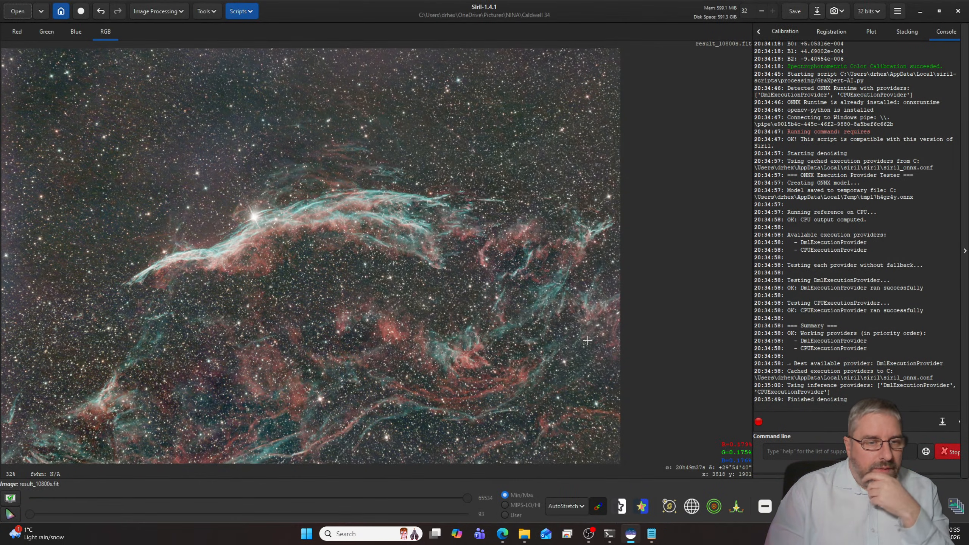
- Switch the image display mode from AutoStretch to Linear
{"action": "left_click", "coordinate": [567, 505]}
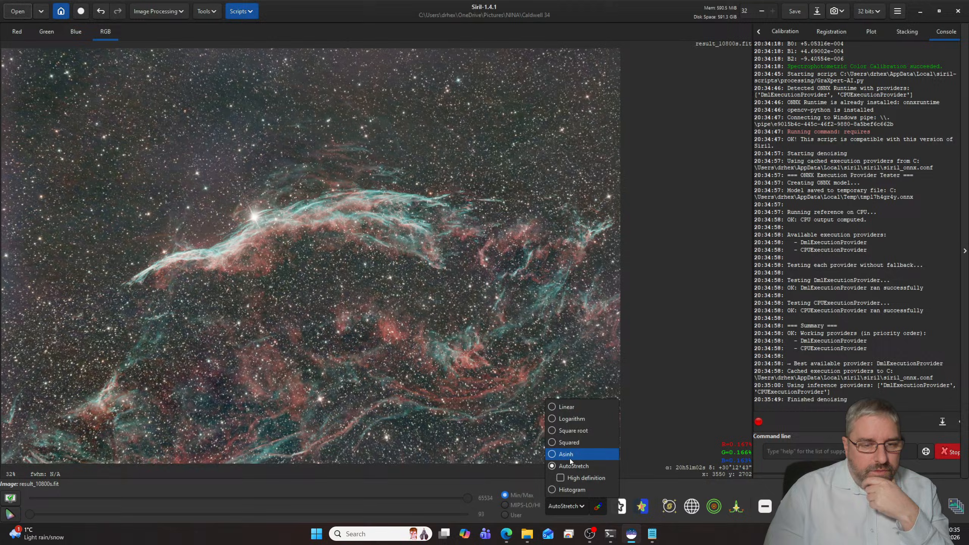
{"action": "left_click", "coordinate": [566, 410]}
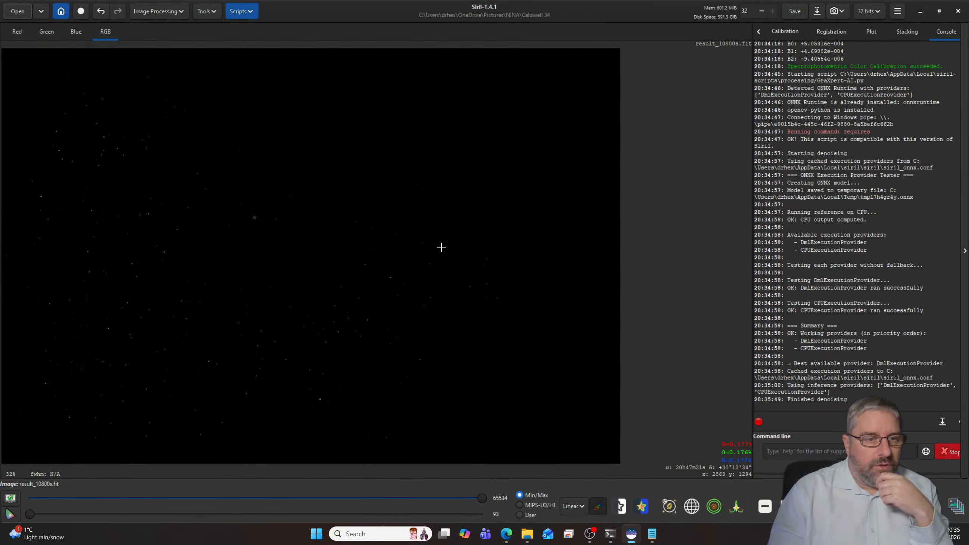
- Start the VeraLux HyperMetric Stretch script and show its live preview beside the settings
{"action": "left_click", "coordinate": [240, 11]}
{"action": "mouse_move", "coordinate": [263, 43]}
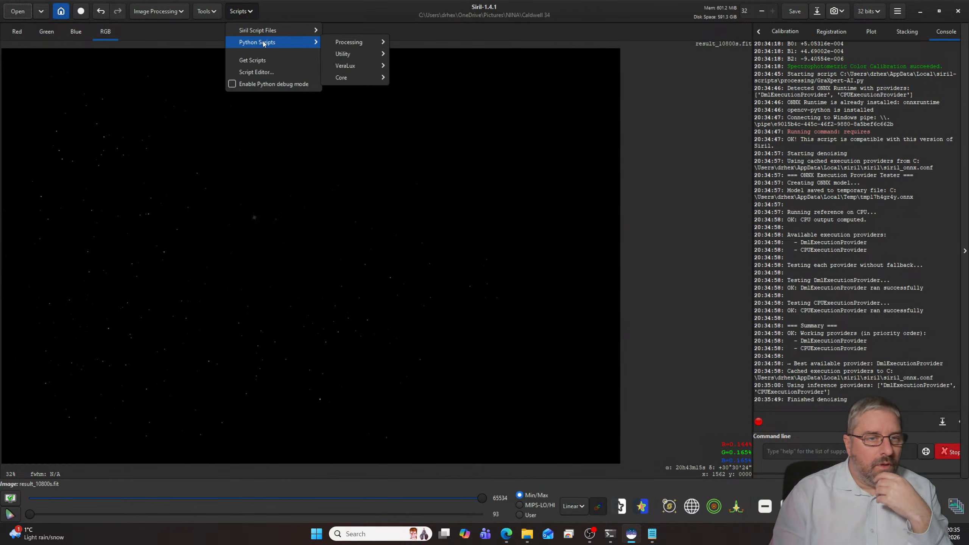
{"action": "mouse_move", "coordinate": [345, 65]}
{"action": "left_click", "coordinate": [436, 84]}
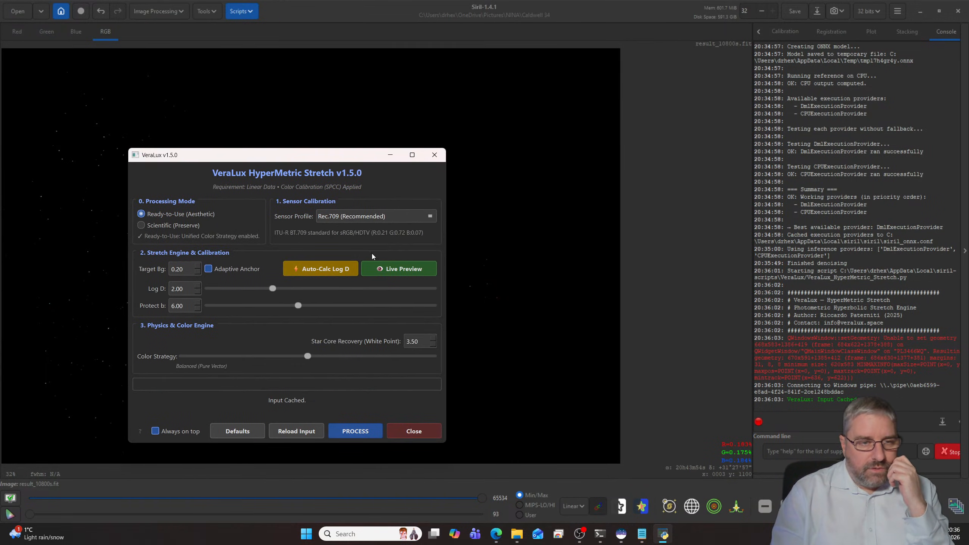
{"action": "left_click", "coordinate": [387, 266]}
{"action": "left_click_drag", "start_coordinate": [414, 113], "coordinate": [592, 152]}
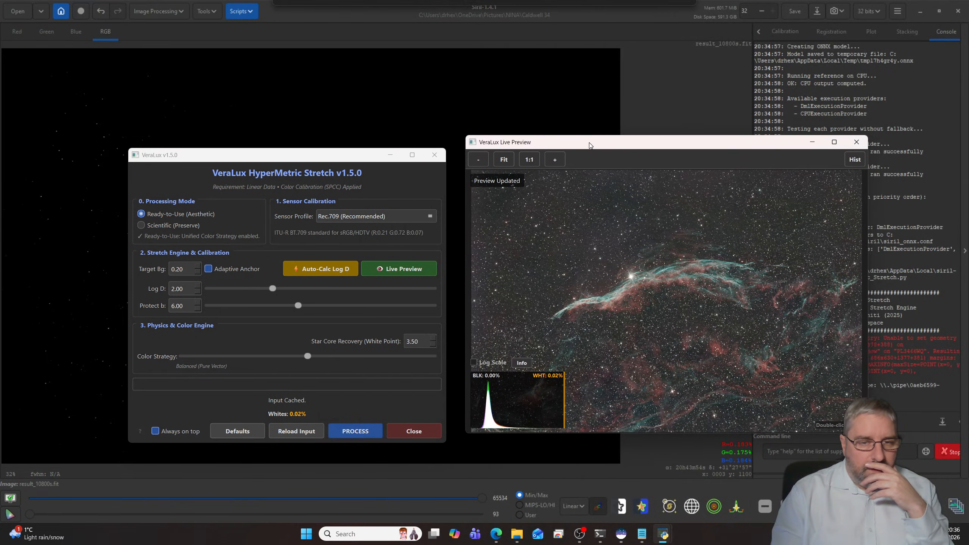
- Auto-calculate the Log D stretch value and check the nebula in the live preview
{"action": "left_click", "coordinate": [323, 270]}
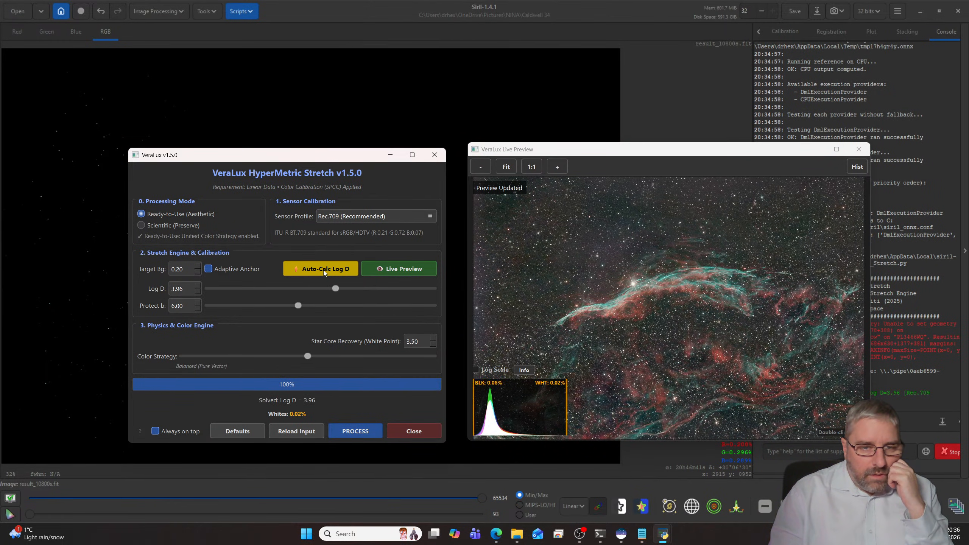
{"action": "scroll", "coordinate": [607, 306], "scroll_direction": "up", "scroll_amount": 2}
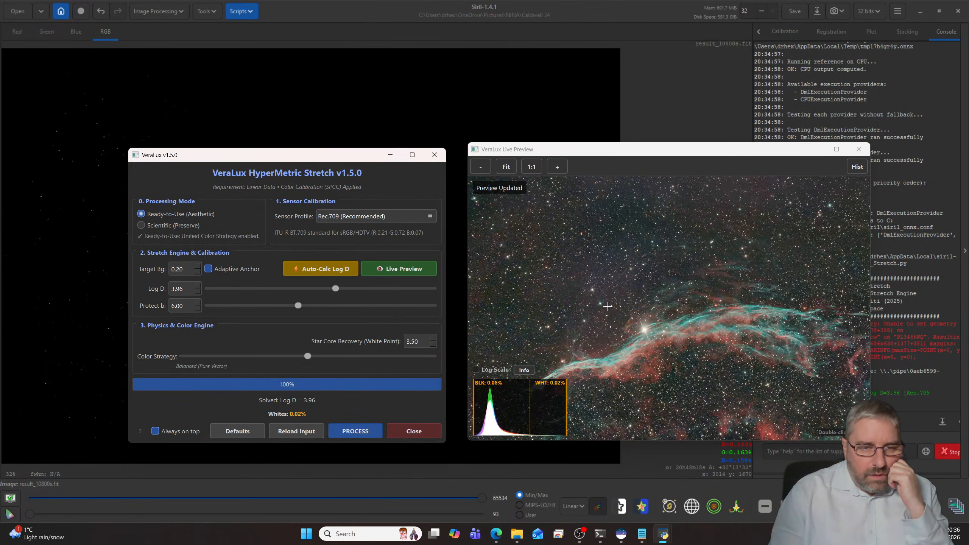
{"action": "scroll", "coordinate": [607, 306], "scroll_direction": "up", "scroll_amount": 3}
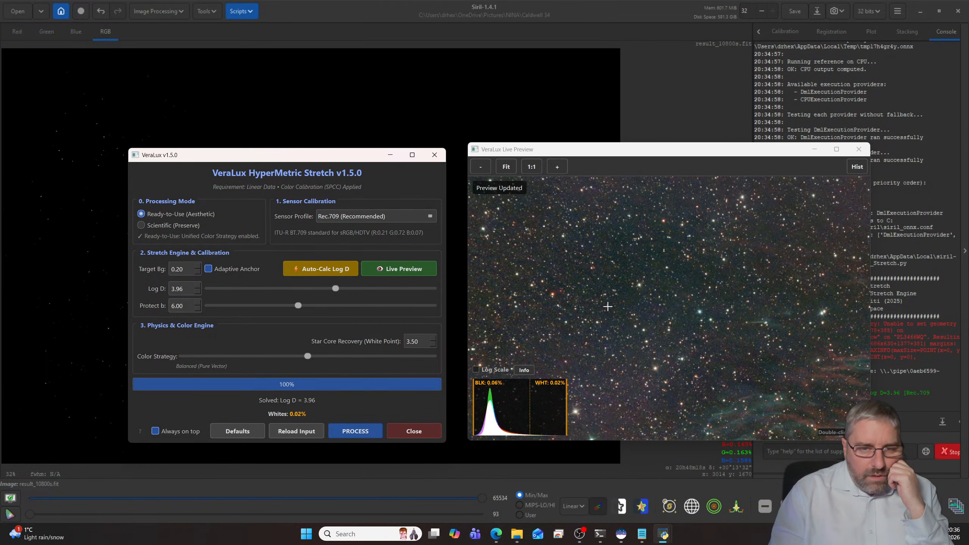
{"action": "scroll", "coordinate": [608, 307], "scroll_direction": "up", "scroll_amount": 2}
{"action": "scroll", "coordinate": [608, 306], "scroll_direction": "down", "scroll_amount": 4}
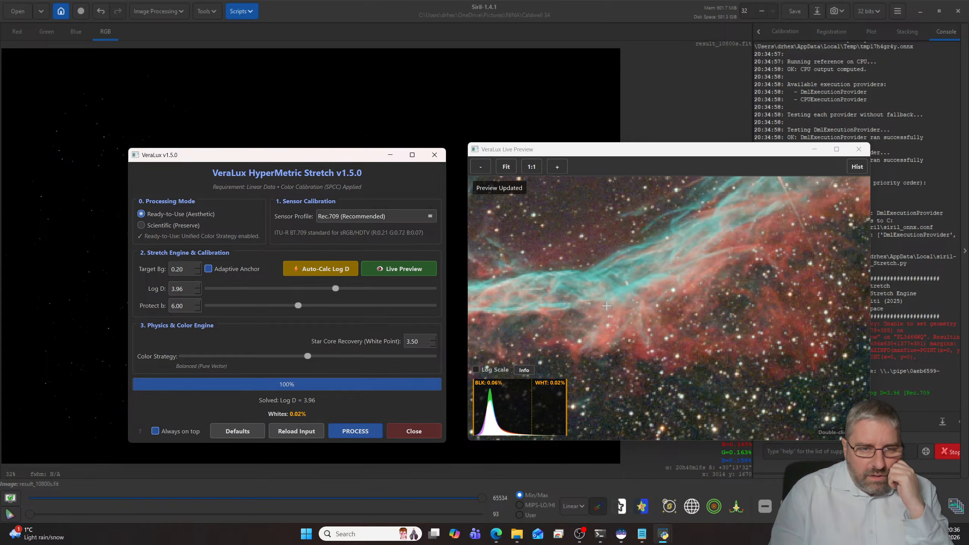
{"action": "key", "text": "space"}
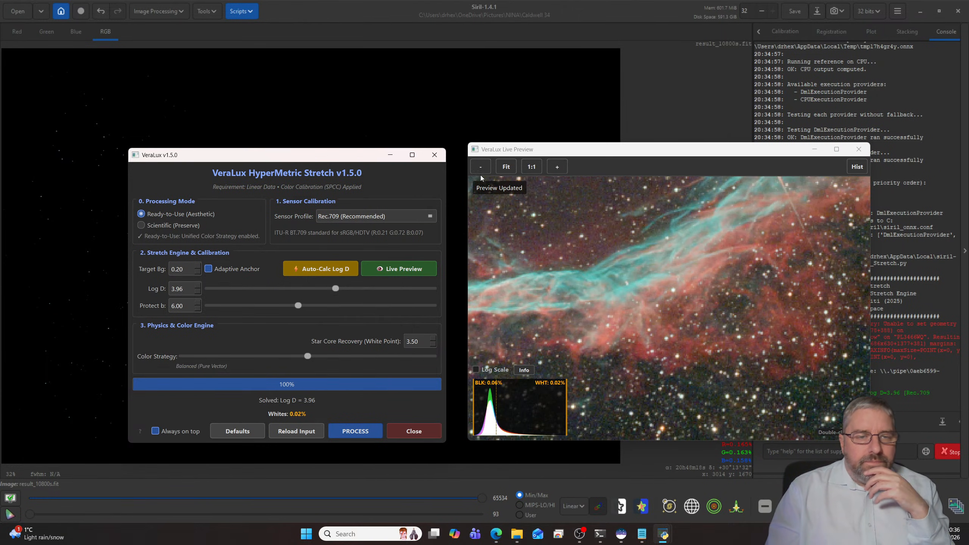
{"action": "double_click", "coordinate": [543, 202]}
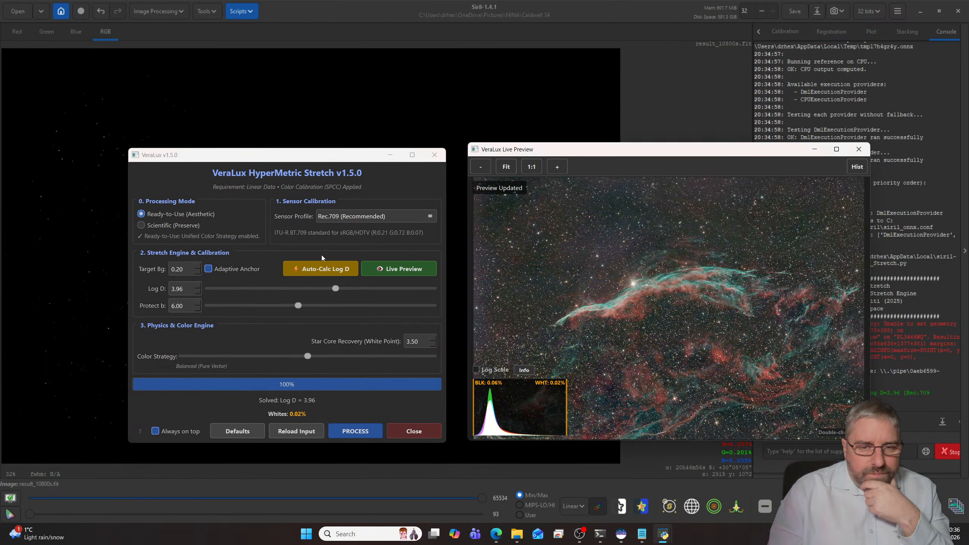
- Set the target background of the HyperMetric Stretch to 0.11
{"action": "left_click", "coordinate": [195, 270]}
{"action": "left_click", "coordinate": [198, 274]}
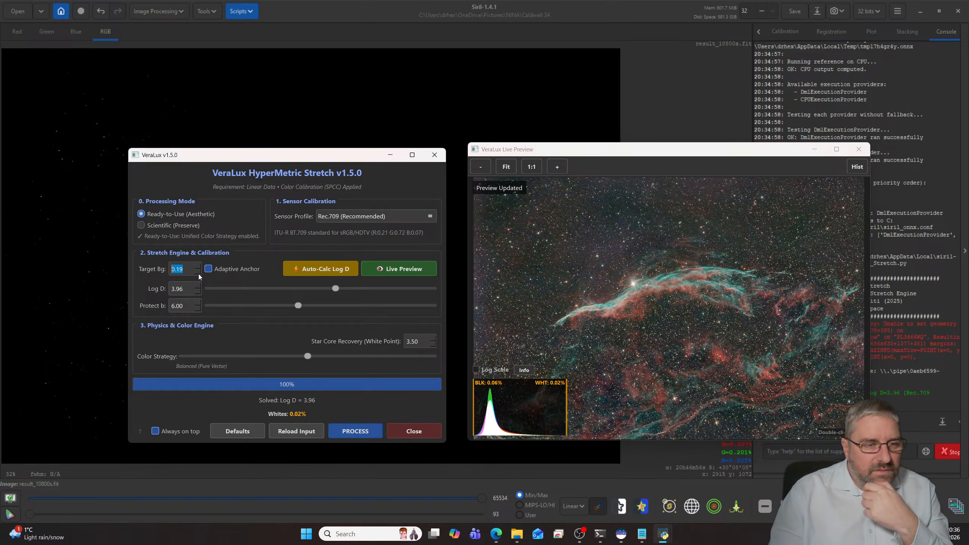
{"action": "left_click", "coordinate": [199, 274]}
{"action": "left_click", "coordinate": [198, 274]}
{"action": "left_click", "coordinate": [186, 273]}
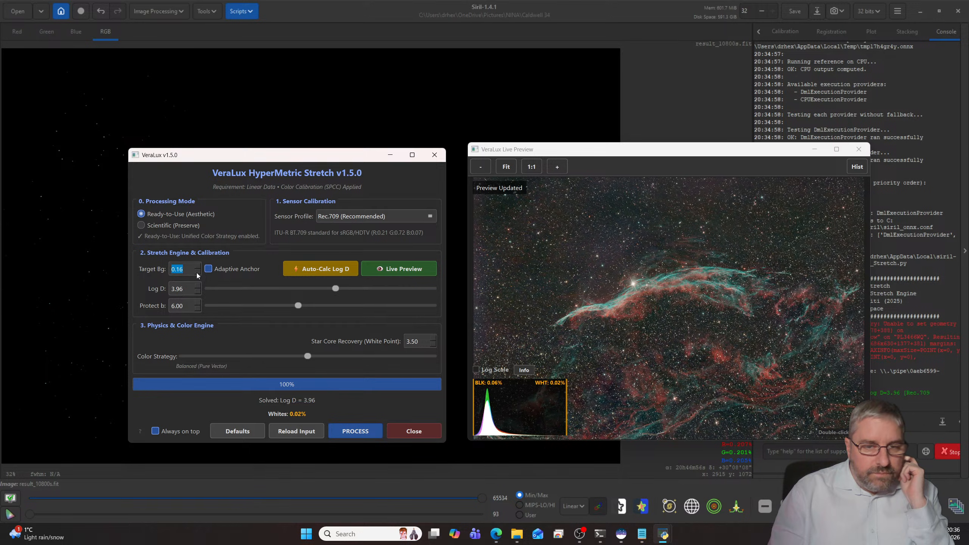
{"action": "left_click", "coordinate": [197, 273]}
{"action": "left_click", "coordinate": [196, 272]}
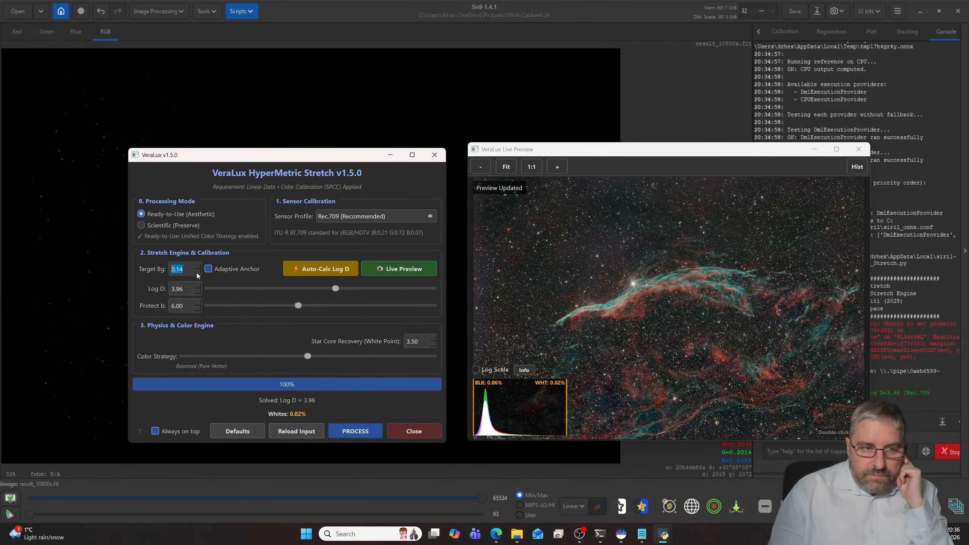
{"action": "left_click", "coordinate": [196, 272]}
{"action": "left_click", "coordinate": [196, 273]}
{"action": "left_click", "coordinate": [196, 272]}
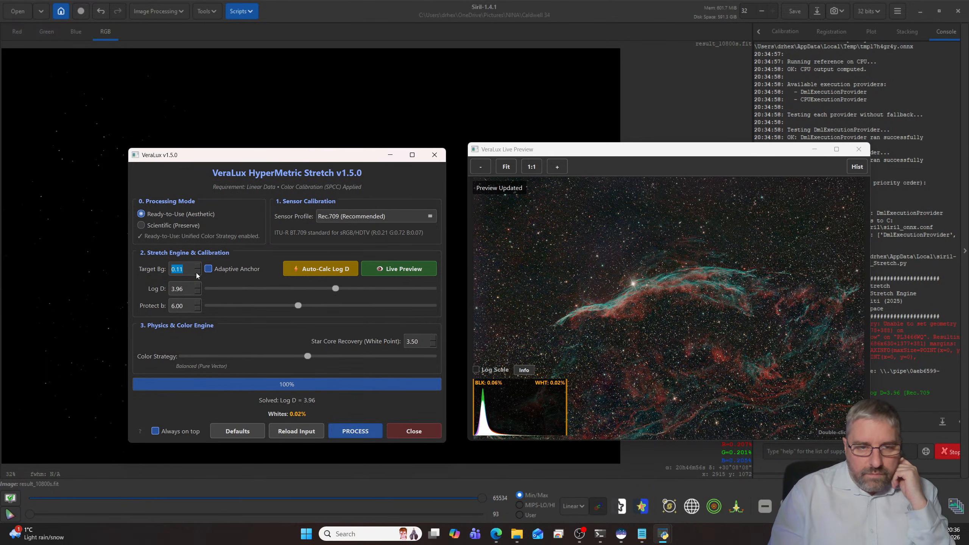
{"action": "left_click", "coordinate": [196, 272]}
{"action": "left_click", "coordinate": [196, 273]}
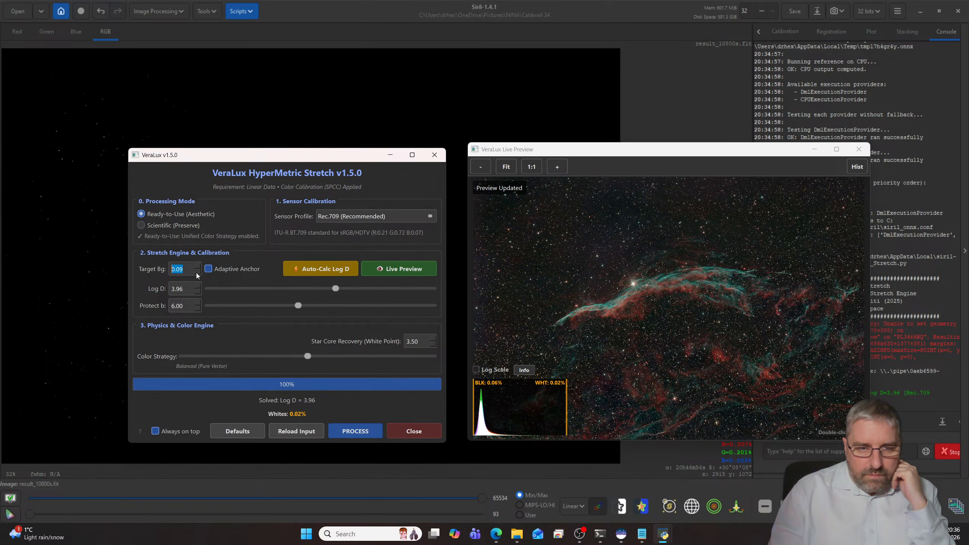
{"action": "left_click", "coordinate": [199, 267]}
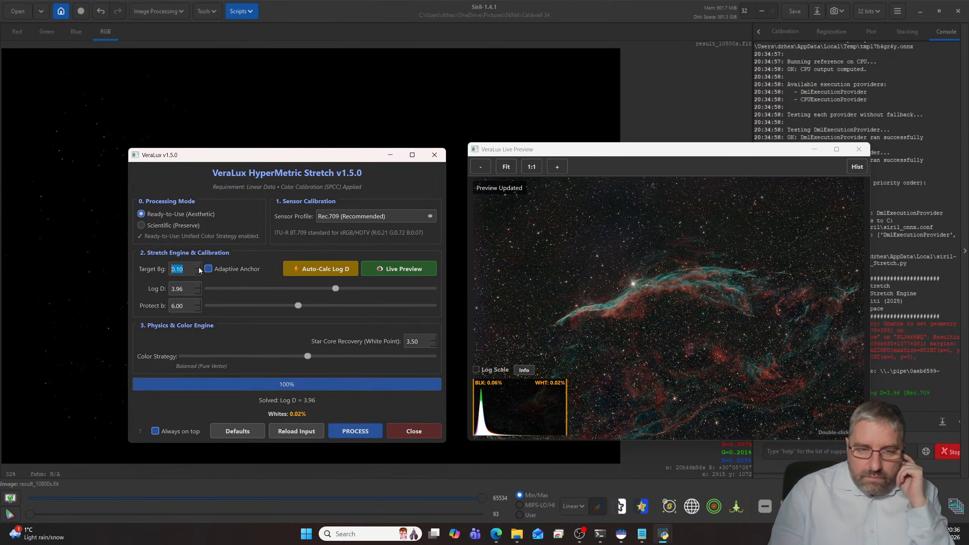
- Examine the nebula and star field closely in the stretch preview, and close VeraLux without processing the image
{"action": "scroll", "coordinate": [546, 311], "scroll_direction": "up", "scroll_amount": 2}
{"action": "scroll", "coordinate": [546, 311], "scroll_direction": "up", "scroll_amount": 3}
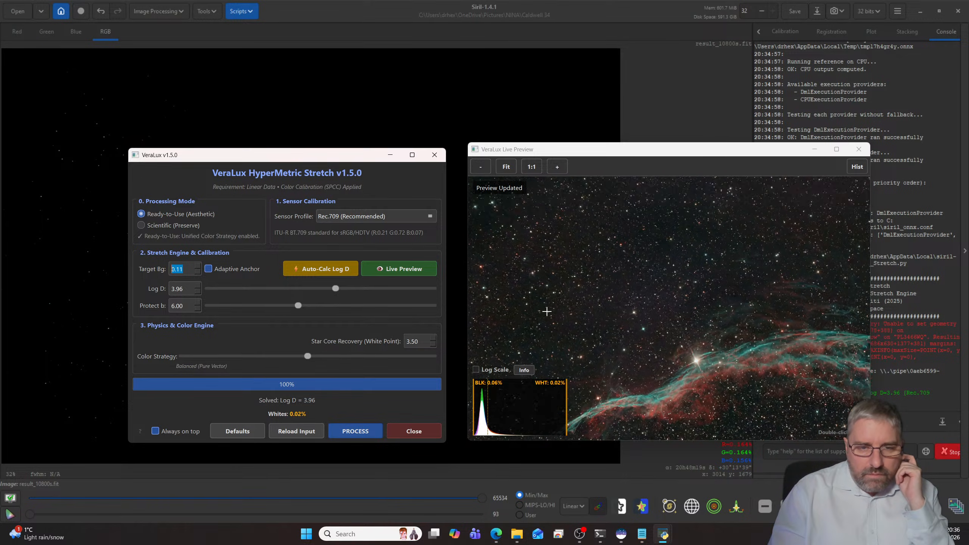
{"action": "scroll", "coordinate": [546, 311], "scroll_direction": "up", "scroll_amount": 3}
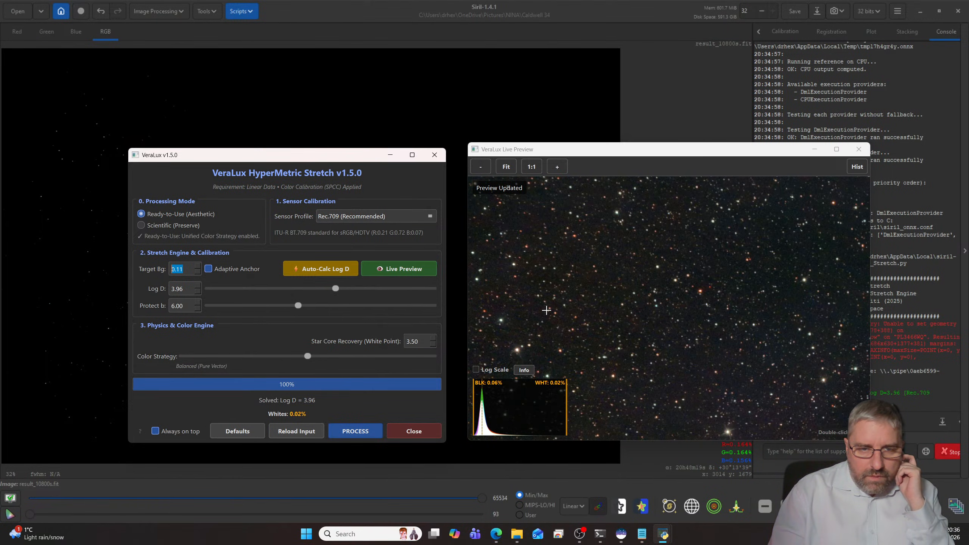
{"action": "scroll", "coordinate": [544, 309], "scroll_direction": "down", "scroll_amount": 6}
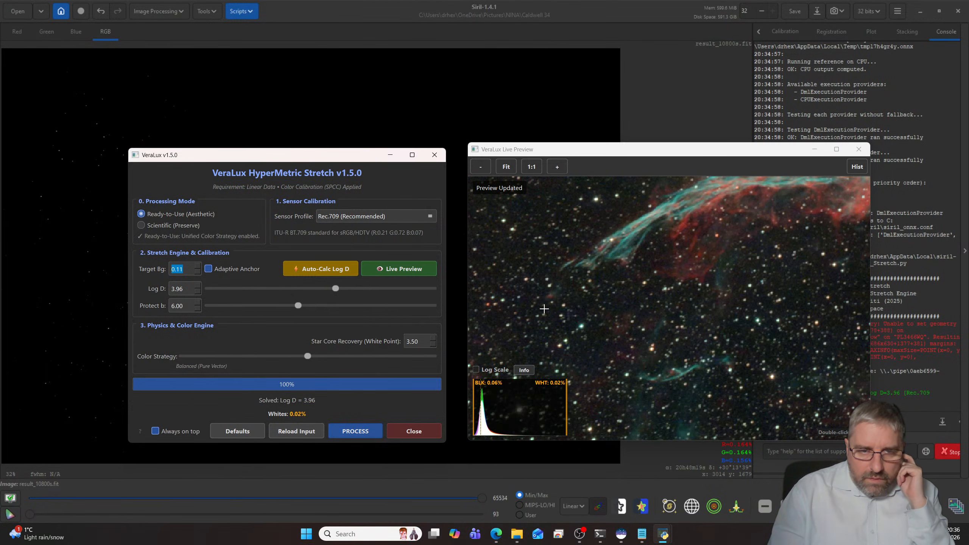
{"action": "left_click_drag", "start_coordinate": [543, 308], "coordinate": [544, 424]}
{"action": "left_click", "coordinate": [481, 171]}
{"action": "left_click", "coordinate": [481, 171]}
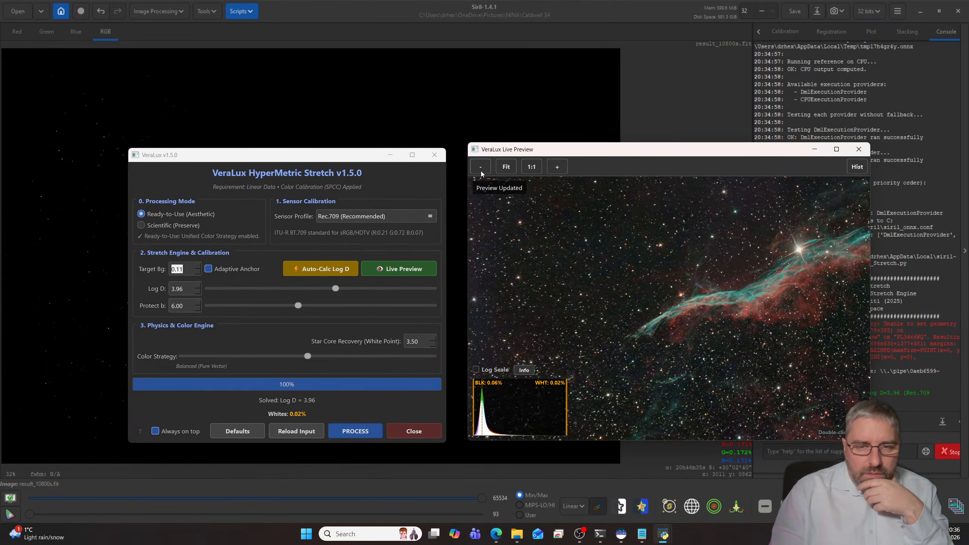
{"action": "left_click", "coordinate": [481, 171]}
{"action": "left_click", "coordinate": [481, 172]}
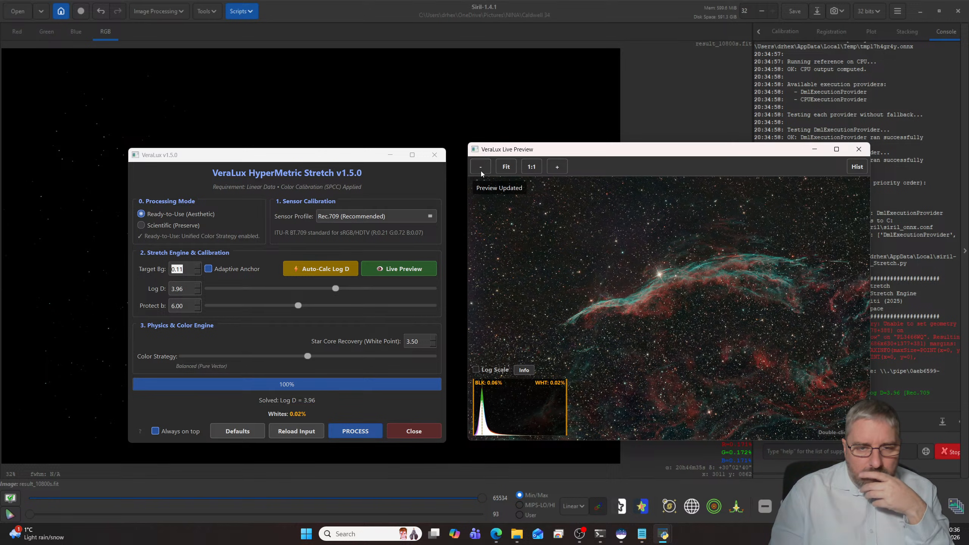
{"action": "left_click", "coordinate": [481, 172]}
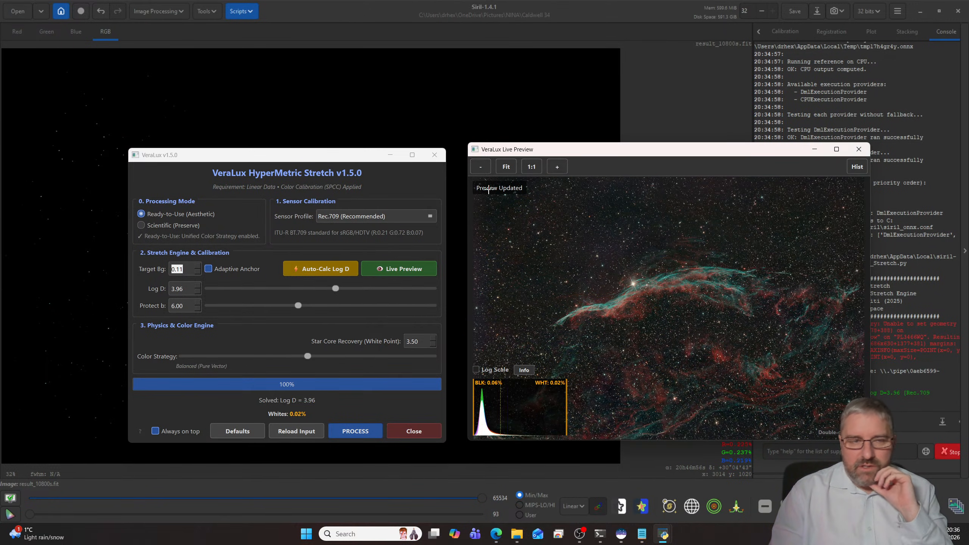
{"action": "left_click", "coordinate": [445, 160]}
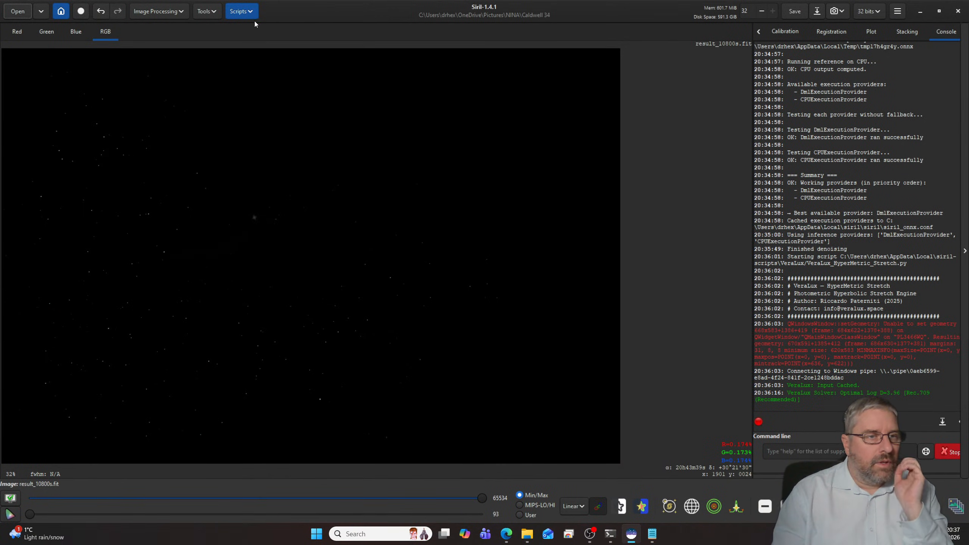
- Run StarNet star removal on the linear image with pre-stretch and star mask generation enabled
{"action": "left_click", "coordinate": [164, 14]}
{"action": "left_click", "coordinate": [168, 130]}
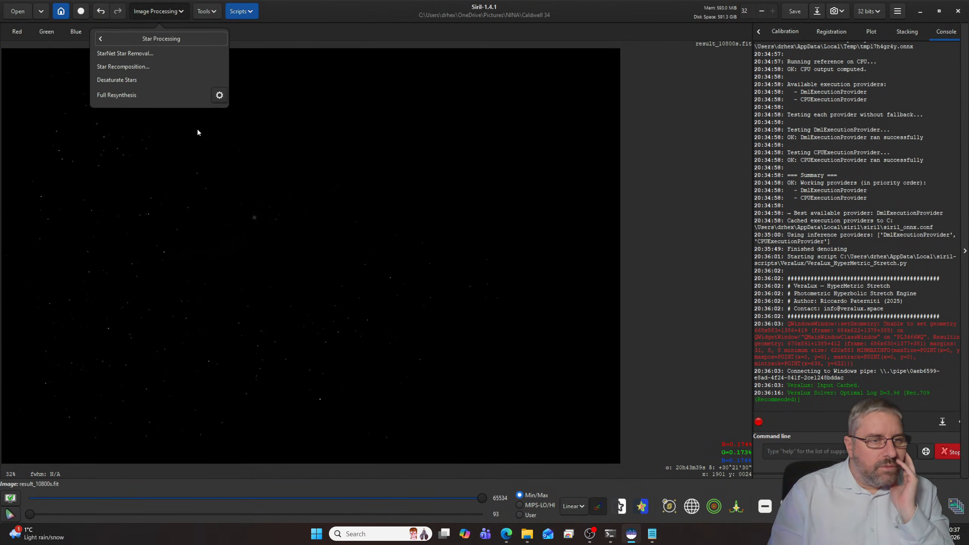
{"action": "left_click", "coordinate": [136, 57]}
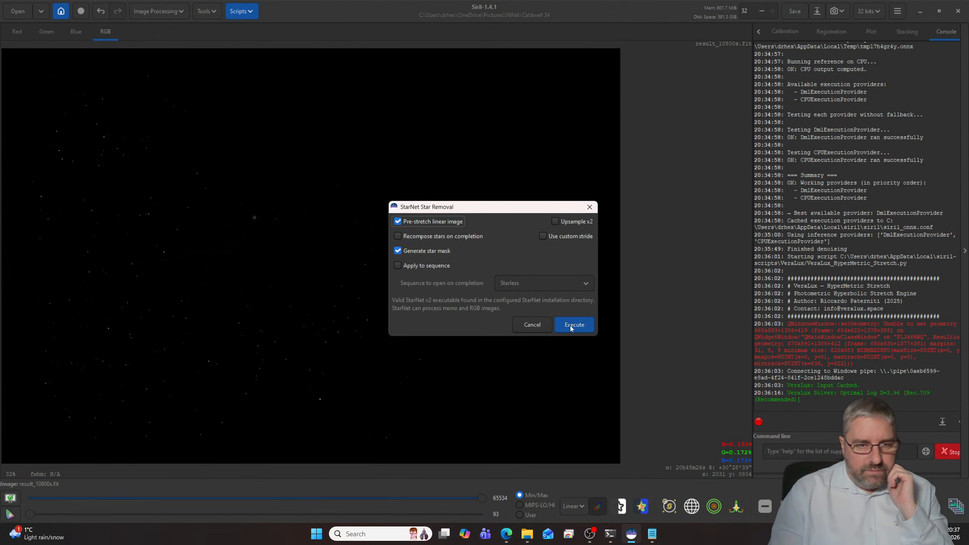
{"action": "left_click", "coordinate": [570, 326]}
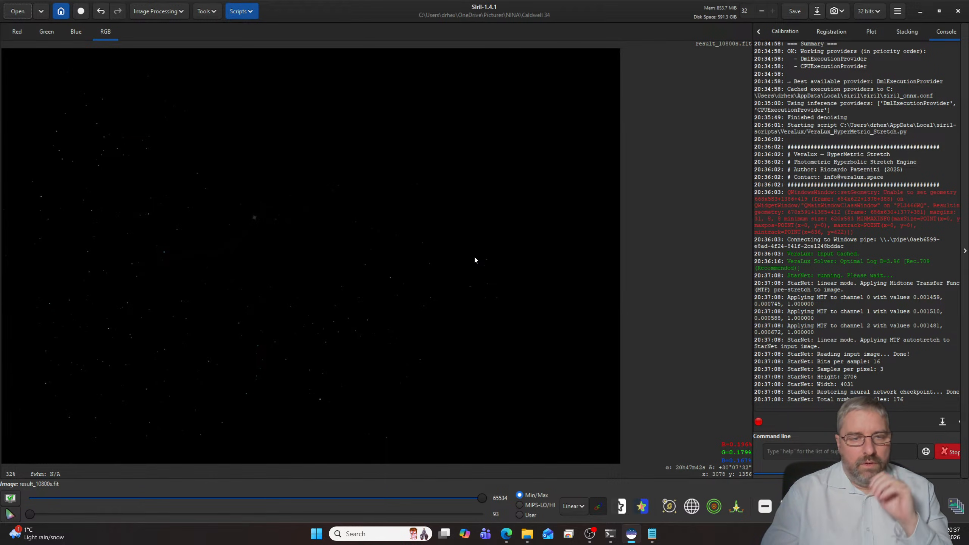
- Switch to the Notepad list of targets to image in 2026, complete the M106 entry, and put the note away
{"action": "left_click", "coordinate": [653, 538]}
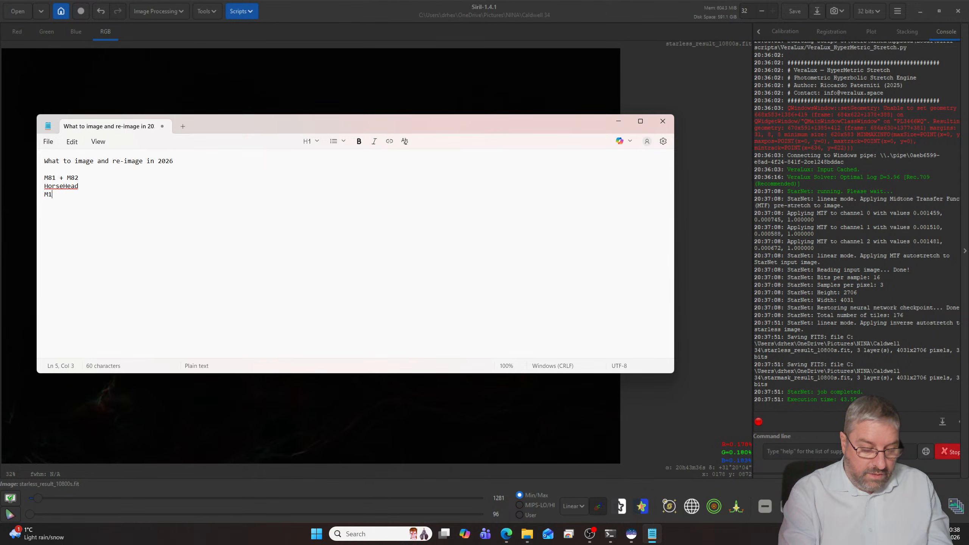
{"action": "type", "text": "06"}
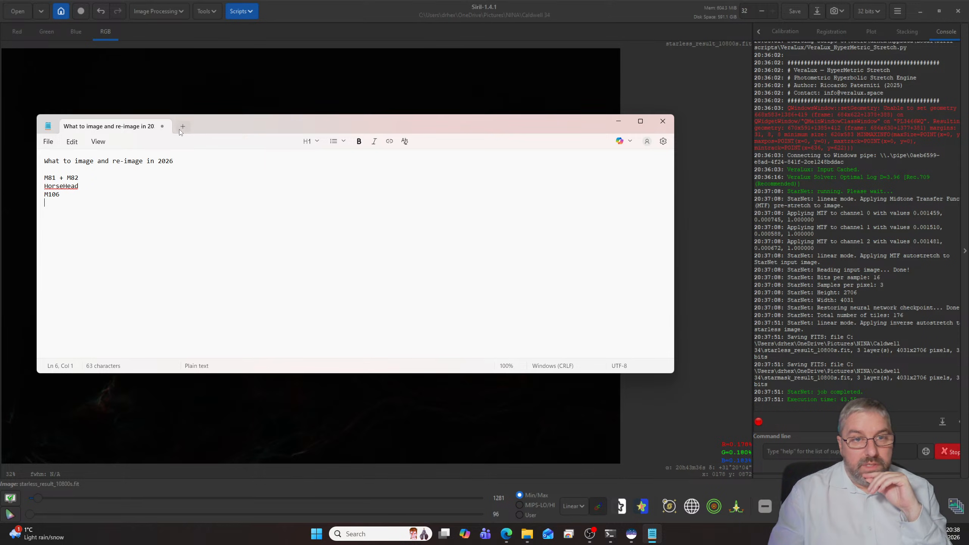
{"action": "left_click", "coordinate": [616, 122]}
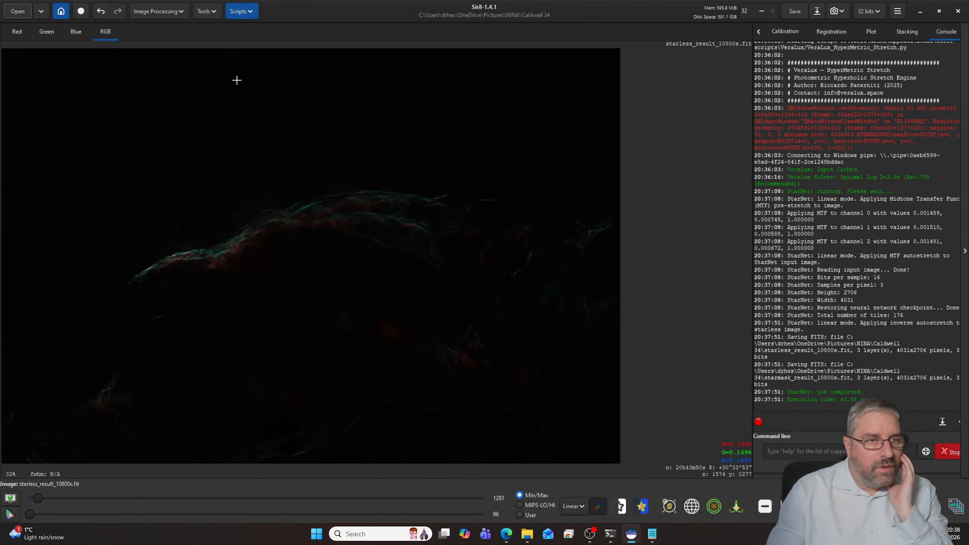
- Start the VeraLux HyperMetric Stretch script on the starless image and show its live preview beside the settings
{"action": "left_click", "coordinate": [241, 11]}
{"action": "mouse_move", "coordinate": [266, 42]}
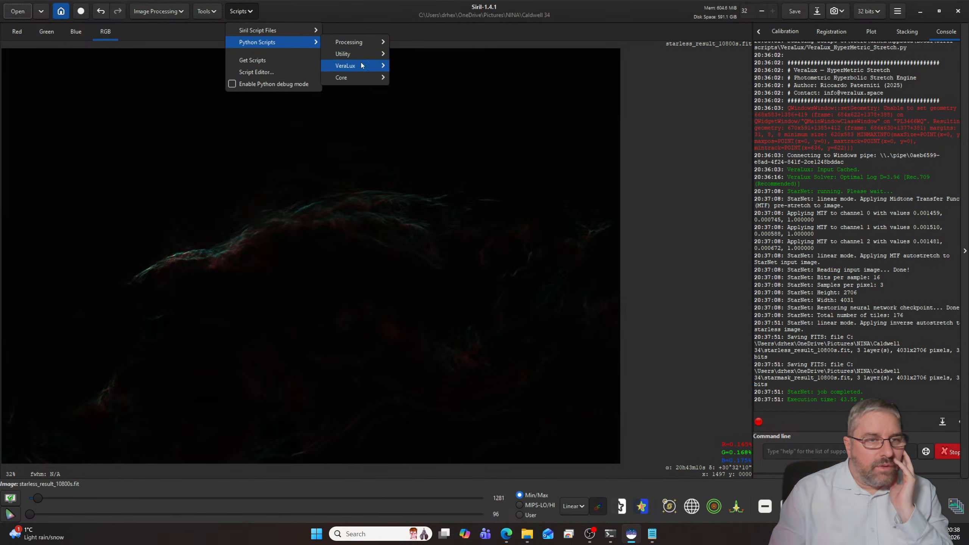
{"action": "mouse_move", "coordinate": [363, 65]}
{"action": "left_click", "coordinate": [436, 79]}
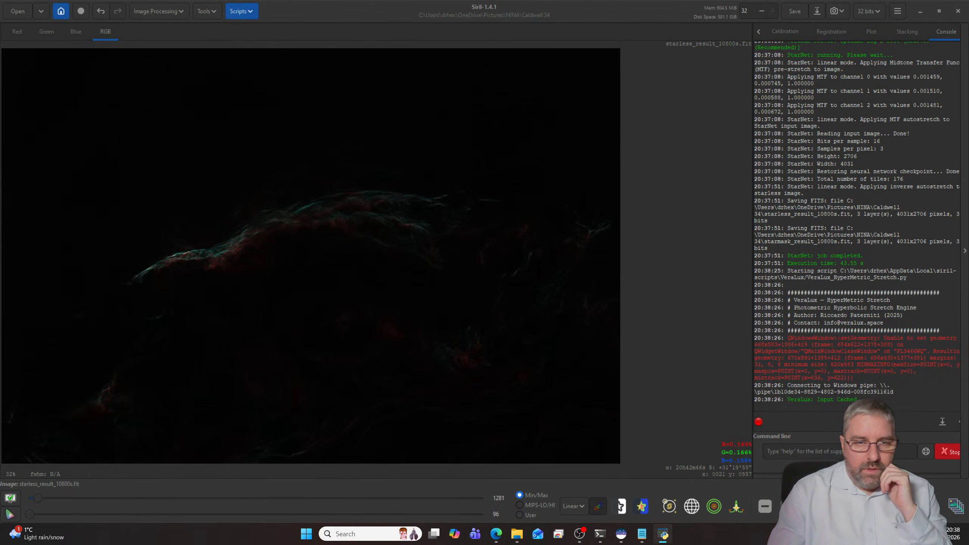
{"action": "left_click_drag", "start_coordinate": [277, 186], "coordinate": [588, 133]}
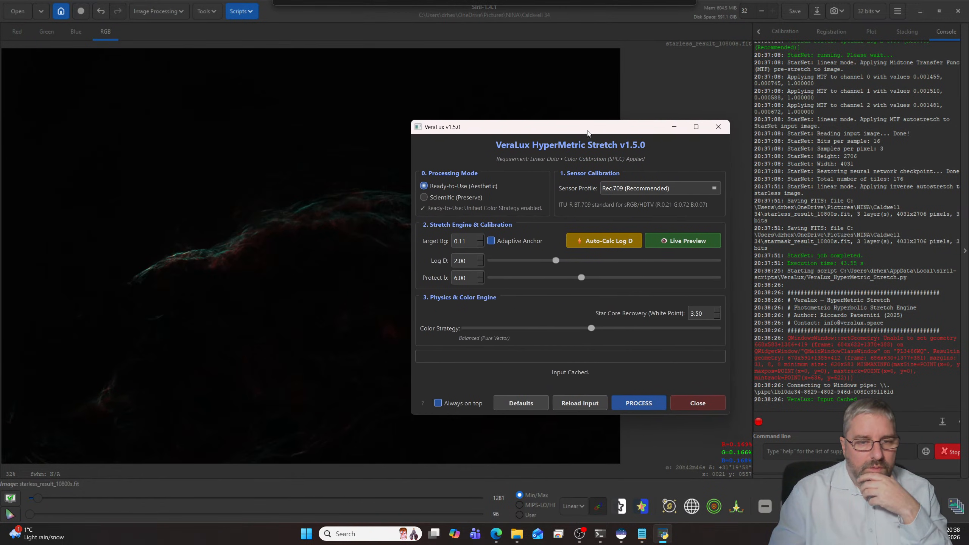
{"action": "left_click", "coordinate": [658, 240]}
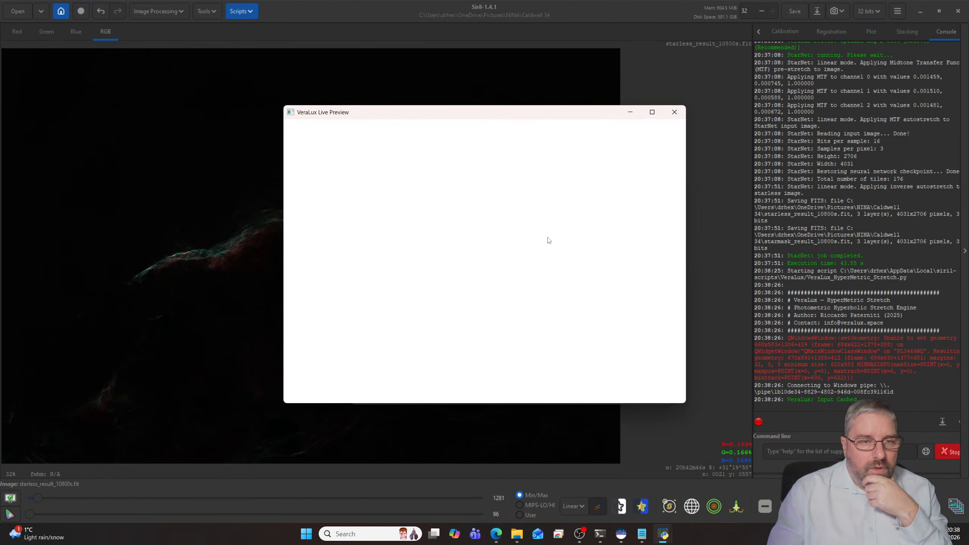
{"action": "left_click_drag", "start_coordinate": [492, 116], "coordinate": [270, 115]}
- Auto-calculate Log D for the starless image and inspect the nebula filaments in the live preview
{"action": "left_click", "coordinate": [550, 230]}
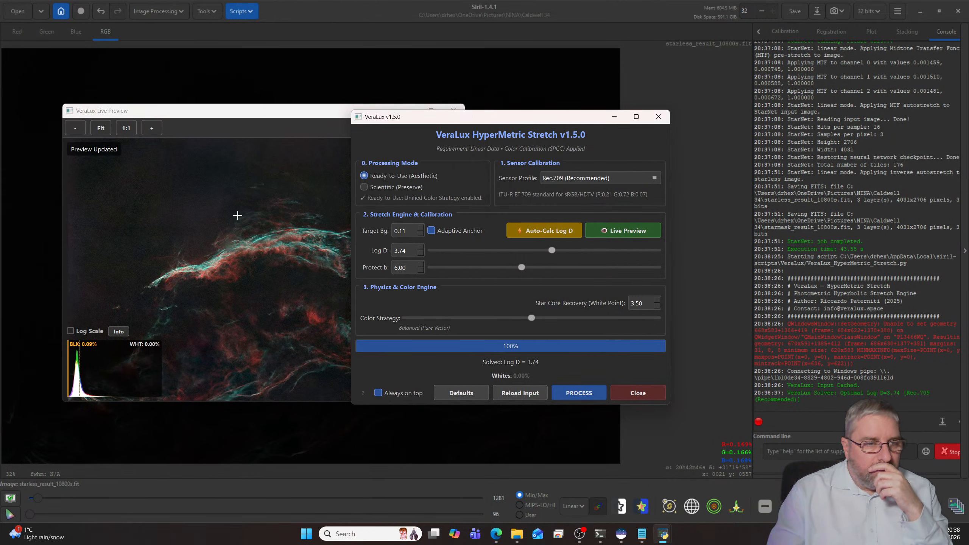
{"action": "scroll", "coordinate": [202, 211], "scroll_direction": "up", "scroll_amount": 3}
{"action": "scroll", "coordinate": [204, 212], "scroll_direction": "up", "scroll_amount": 2}
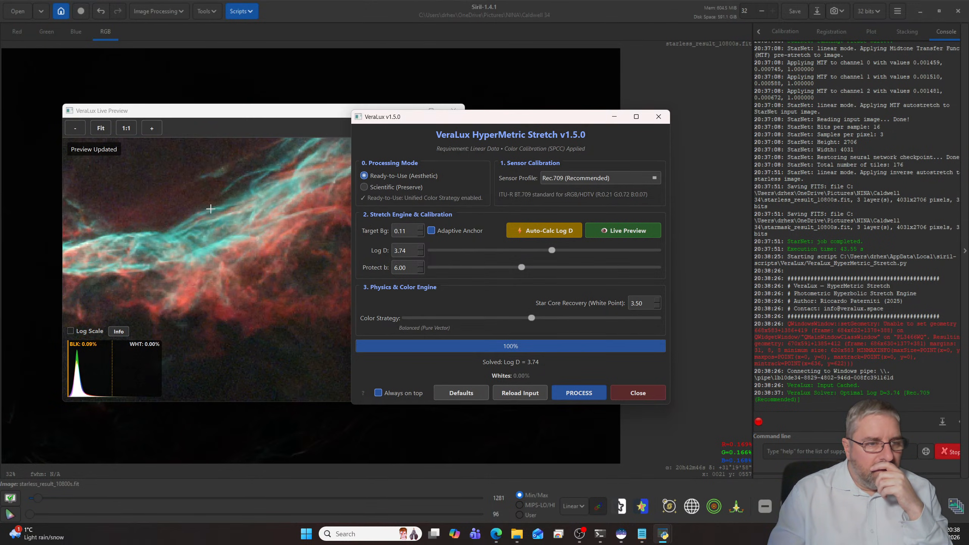
{"action": "left_click", "coordinate": [74, 130]}
{"action": "left_click", "coordinate": [74, 130]}
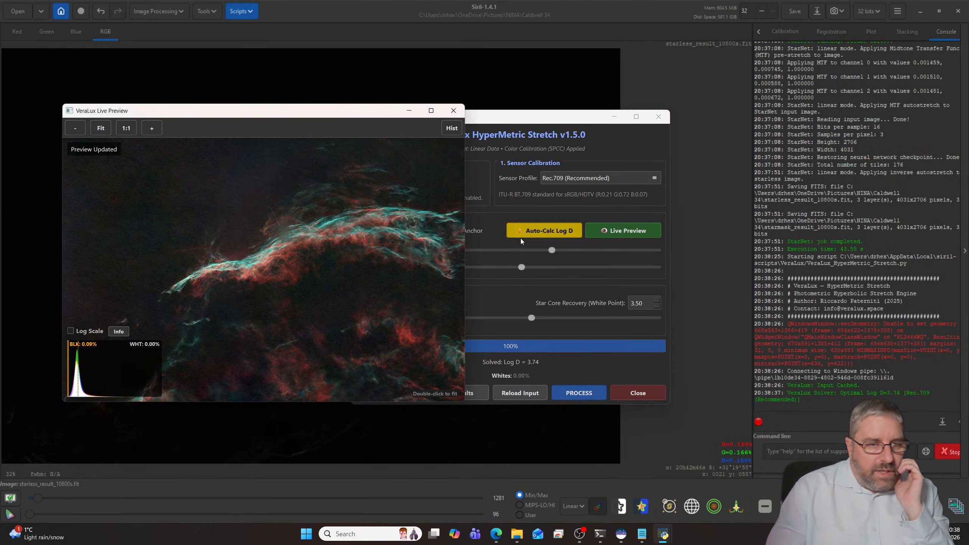
- Set the target background of the HyperMetric Stretch to 0.20 and recalculate Log D
{"action": "left_click", "coordinate": [516, 137]}
{"action": "left_click", "coordinate": [422, 229]}
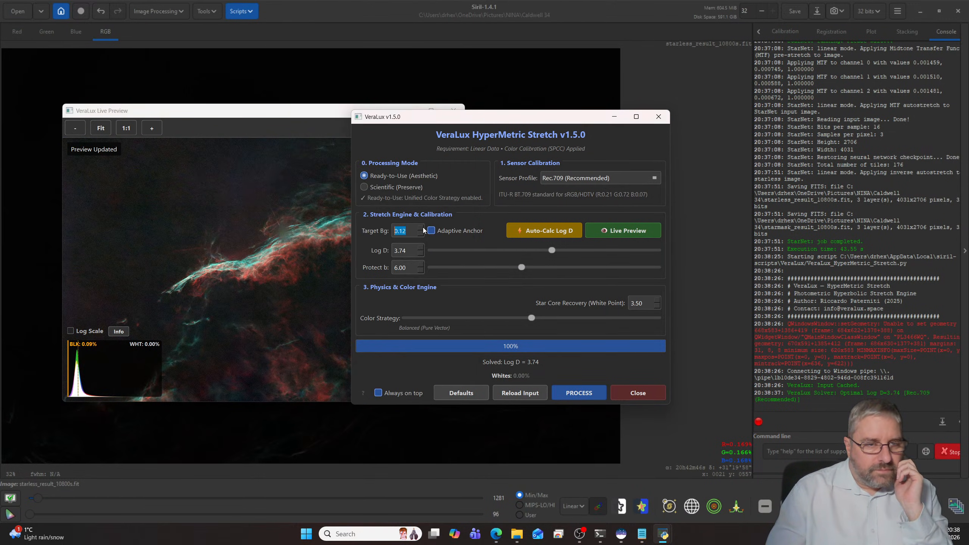
{"action": "scroll", "coordinate": [422, 230], "scroll_direction": "up", "scroll_amount": 7}
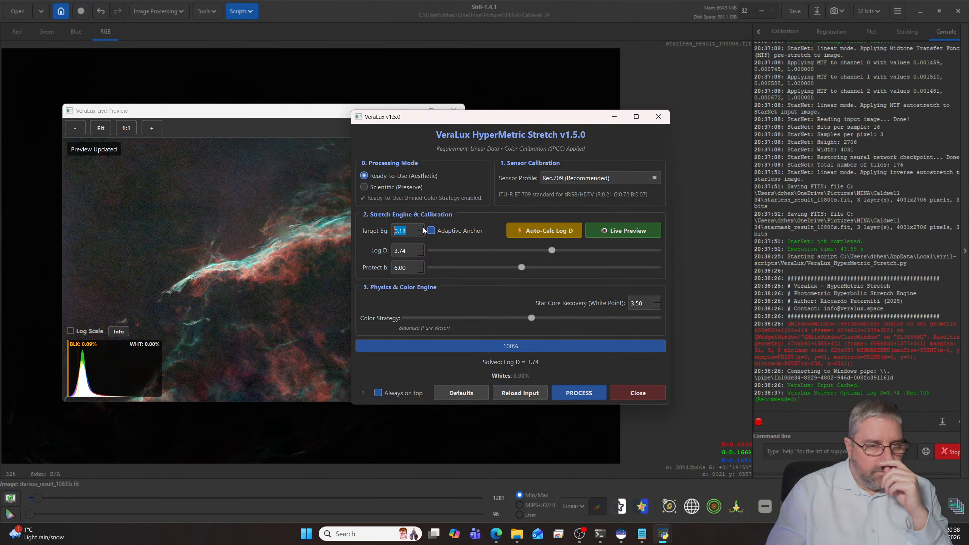
{"action": "scroll", "coordinate": [423, 230], "scroll_direction": "up", "scroll_amount": 1}
{"action": "left_click", "coordinate": [536, 232]}
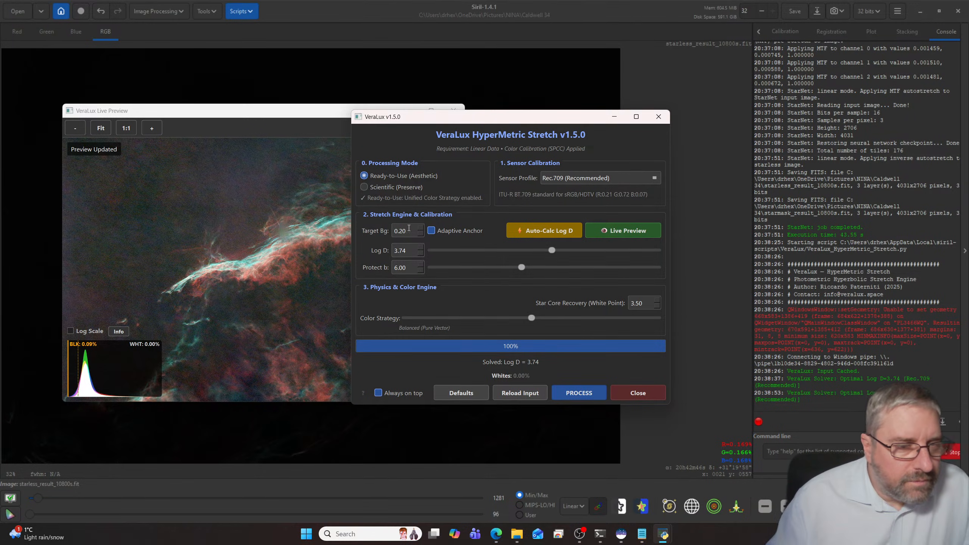
- Inspect the background noise around the nebula in the stretch preview, and close VeraLux without processing the image
{"action": "scroll", "coordinate": [278, 226], "scroll_direction": "up", "scroll_amount": 3}
{"action": "scroll", "coordinate": [275, 235], "scroll_direction": "up", "scroll_amount": 3}
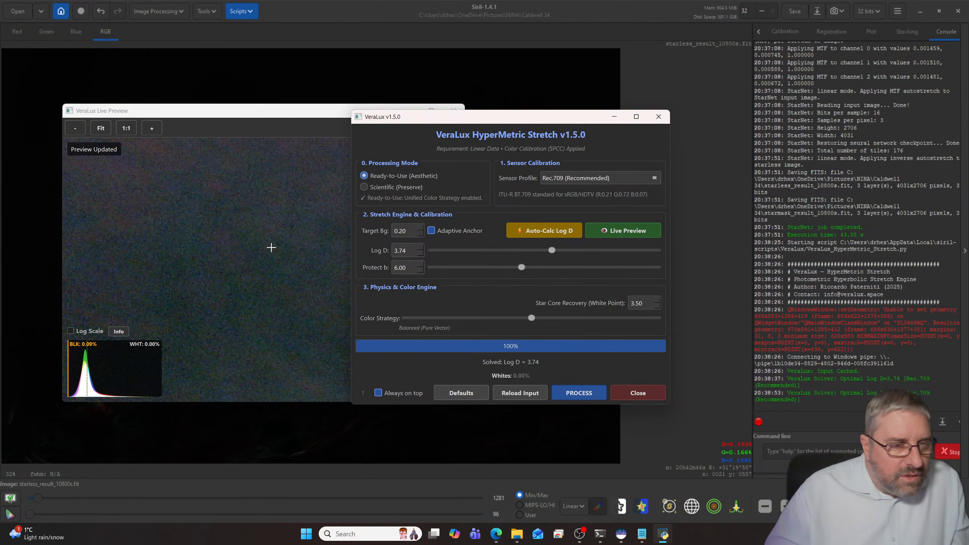
{"action": "scroll", "coordinate": [272, 244], "scroll_direction": "down", "scroll_amount": 3}
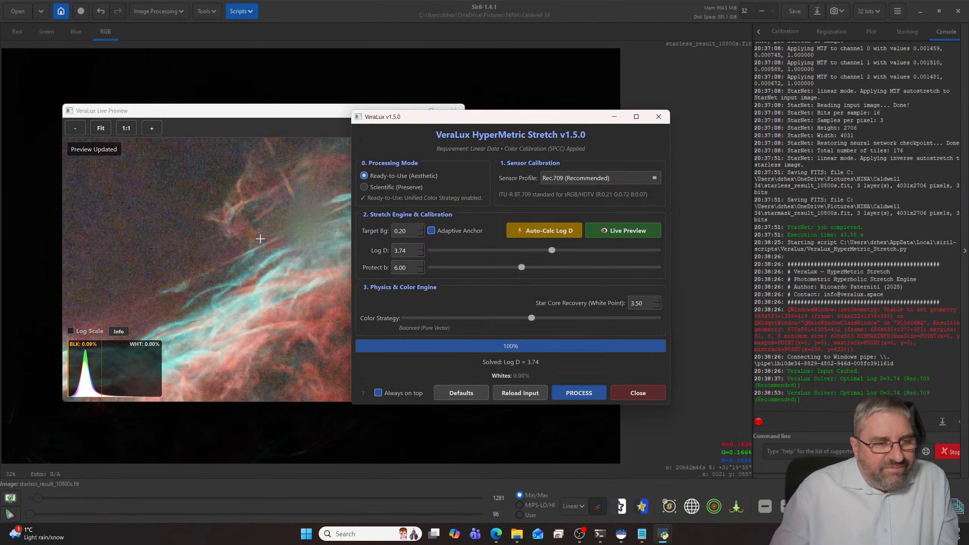
{"action": "left_click", "coordinate": [643, 393]}
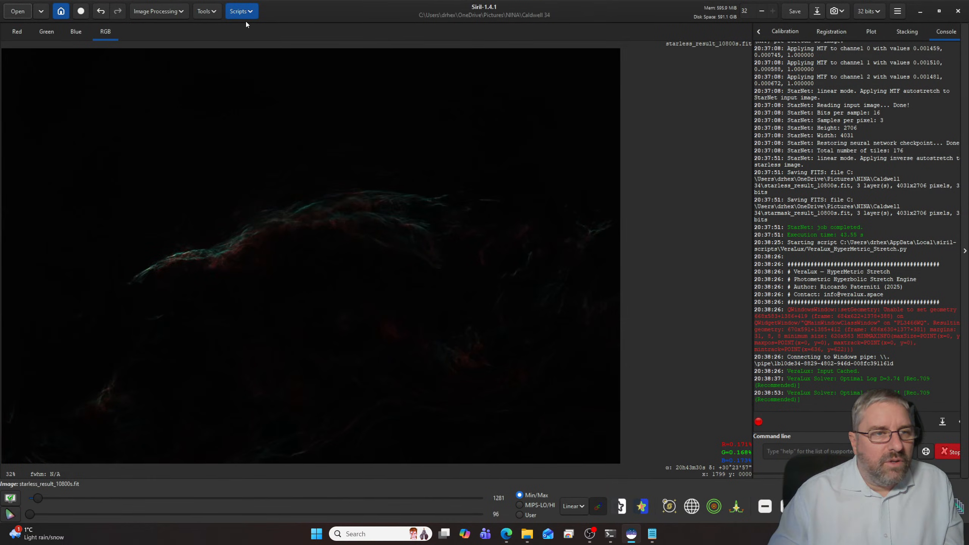
- Start the VeraLux Silentium noise suppression script and magnify the dark sky beside the nebula in the 1:1 loupe
{"action": "left_click", "coordinate": [241, 11]}
{"action": "mouse_move", "coordinate": [307, 43]}
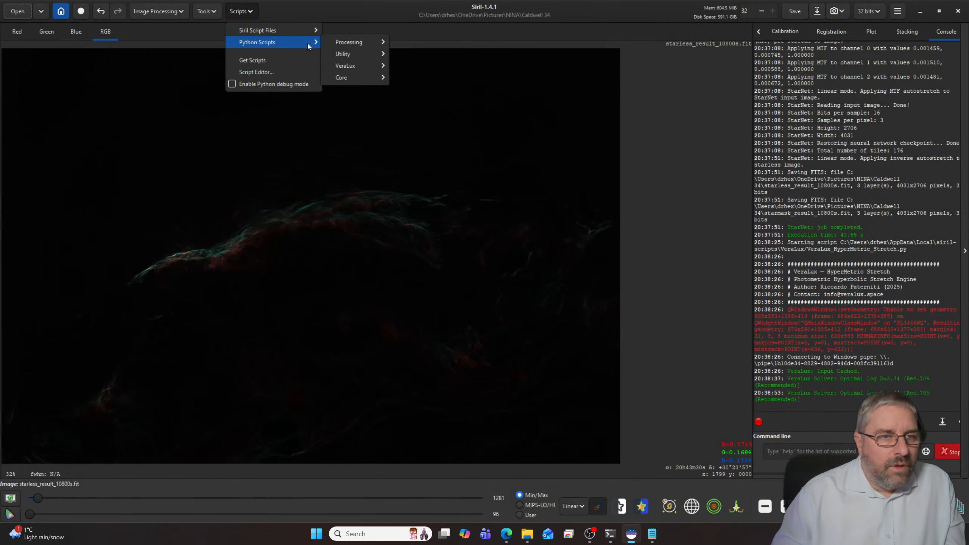
{"action": "mouse_move", "coordinate": [337, 69]}
{"action": "left_click", "coordinate": [456, 91]}
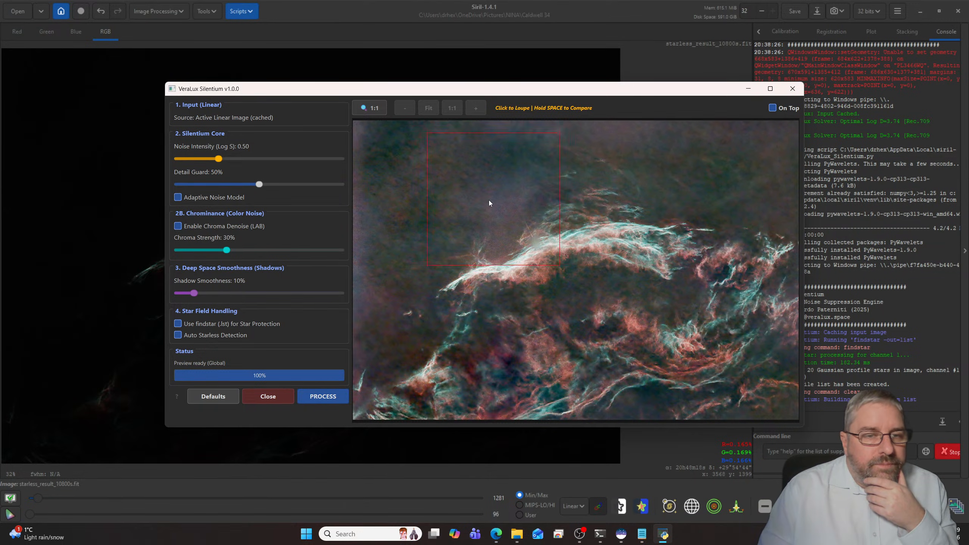
{"action": "left_click", "coordinate": [466, 205]}
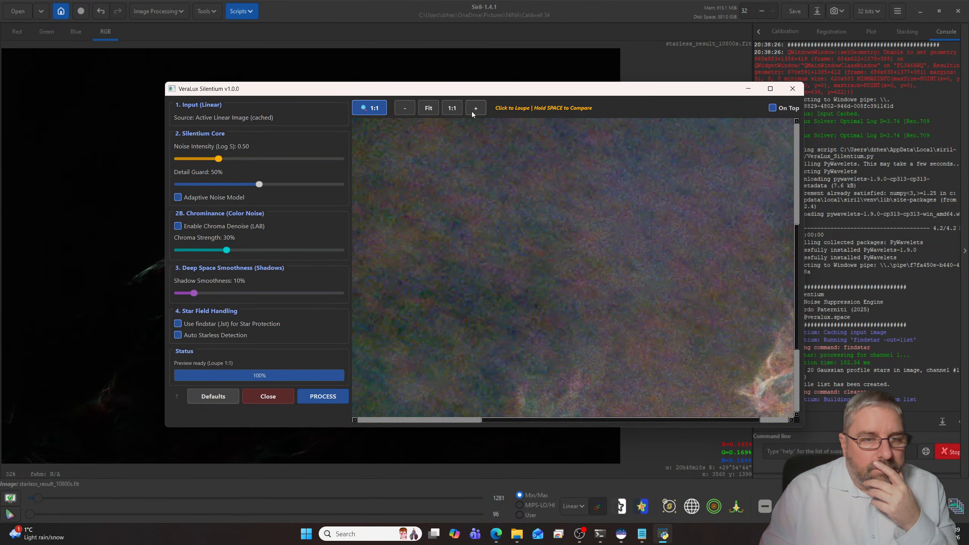
{"action": "left_click_drag", "start_coordinate": [428, 164], "coordinate": [491, 217]}
- Try different noise intensities in Silentium and set the Log S value to 1.58
{"action": "left_click_drag", "start_coordinate": [219, 159], "coordinate": [225, 158]}
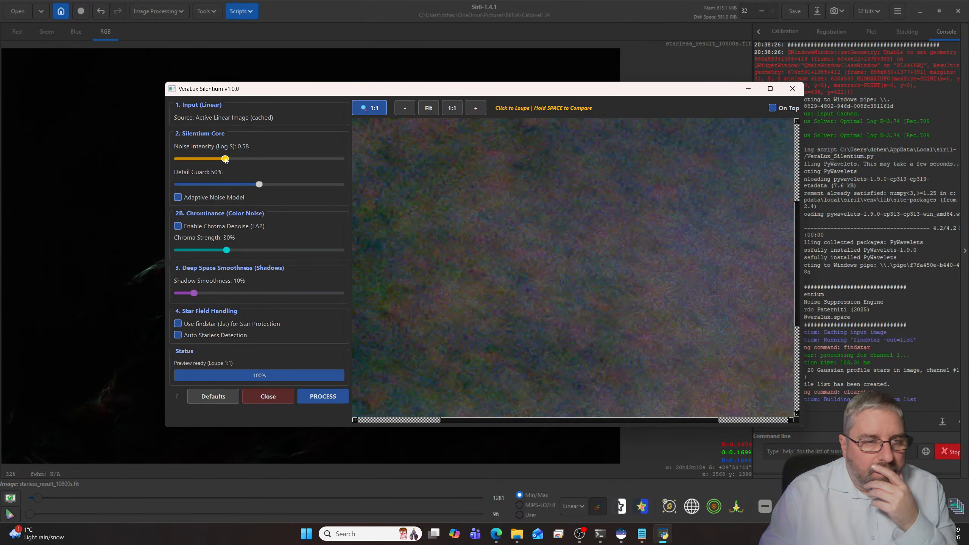
{"action": "left_click_drag", "start_coordinate": [225, 159], "coordinate": [196, 160]}
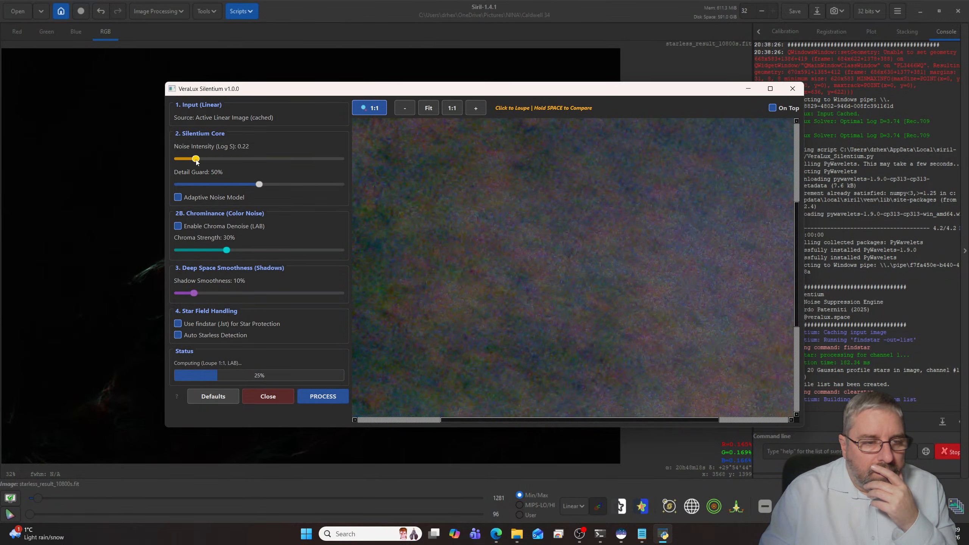
{"action": "left_click_drag", "start_coordinate": [197, 162], "coordinate": [282, 160]}
{"action": "left_click_drag", "start_coordinate": [282, 163], "coordinate": [307, 162]}
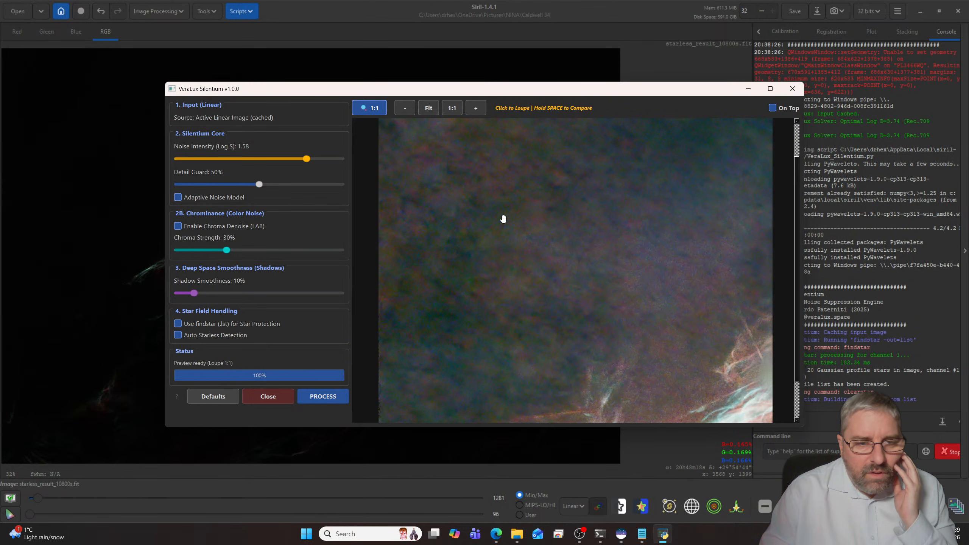
- Examine the denoised sky background and the nebula filaments in the 1:1 loupe, comparing the filaments with the original image
{"action": "scroll", "coordinate": [503, 218], "scroll_direction": "down", "scroll_amount": 3}
{"action": "scroll", "coordinate": [503, 219], "scroll_direction": "up", "scroll_amount": 1}
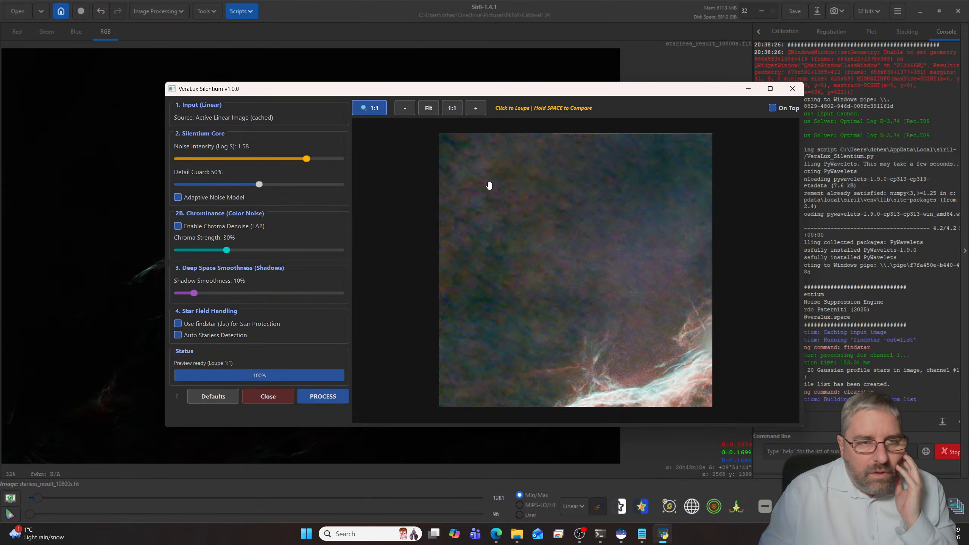
{"action": "left_click", "coordinate": [474, 111]}
{"action": "left_click", "coordinate": [431, 111]}
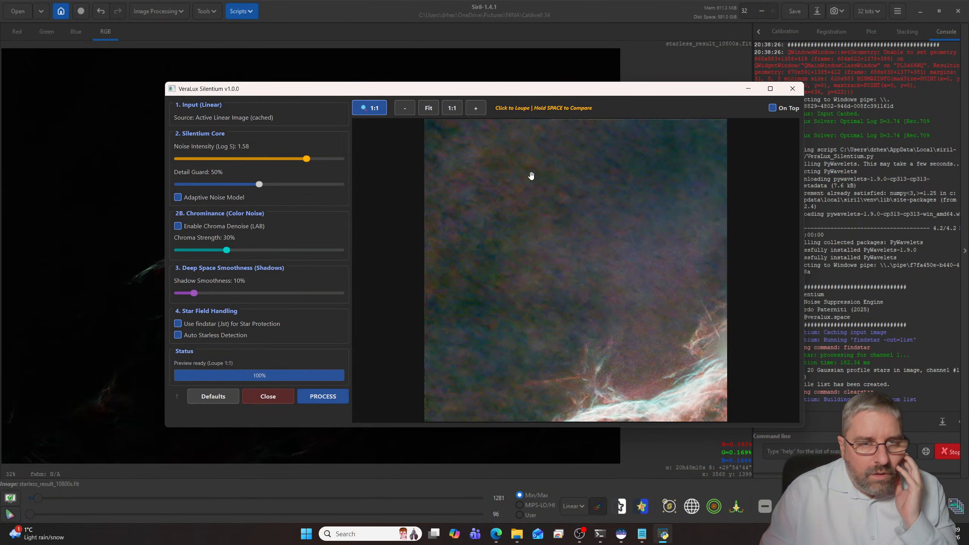
{"action": "left_click", "coordinate": [376, 113]}
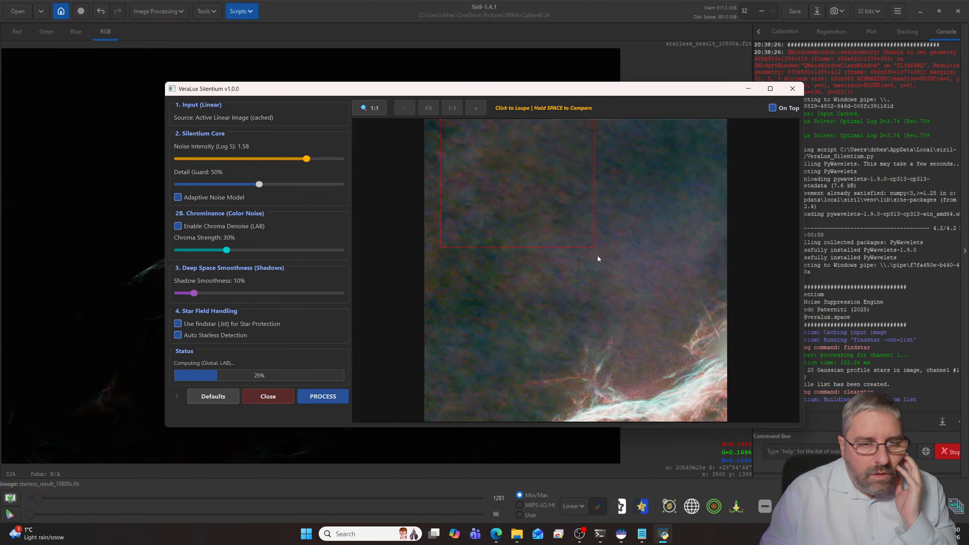
{"action": "left_click", "coordinate": [502, 186]}
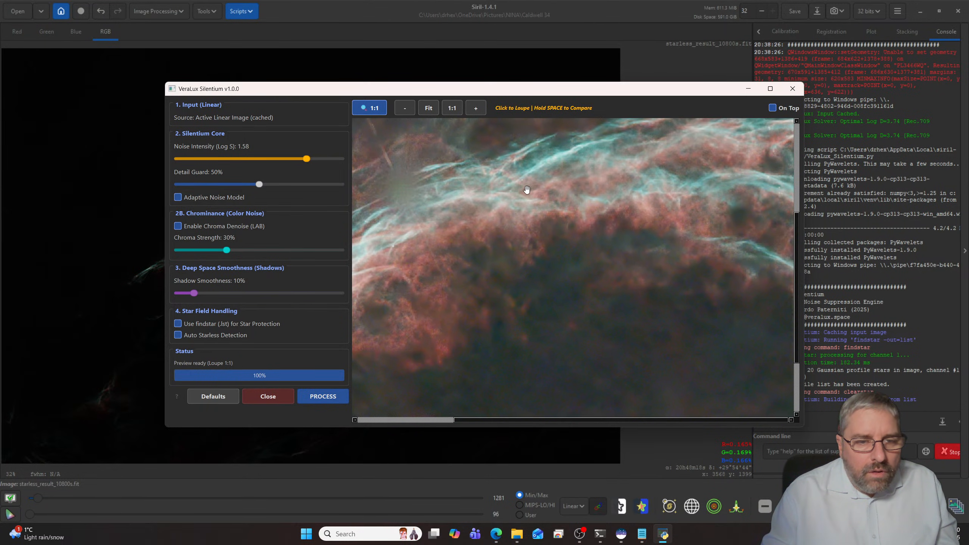
{"action": "key", "text": "space"}
{"action": "key", "text": "space"}
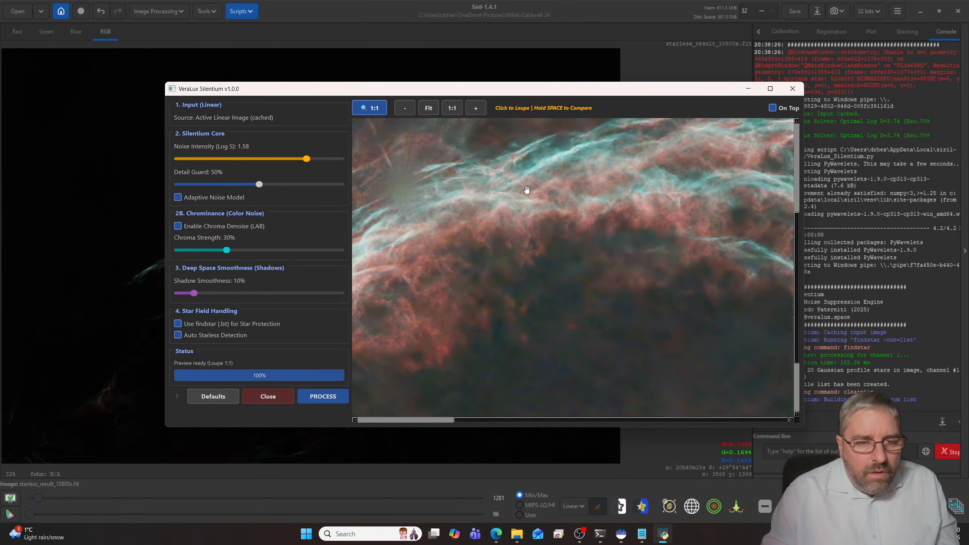
{"action": "left_click", "coordinate": [536, 212]}
{"action": "key", "text": "space"}
{"action": "key", "text": "space"}
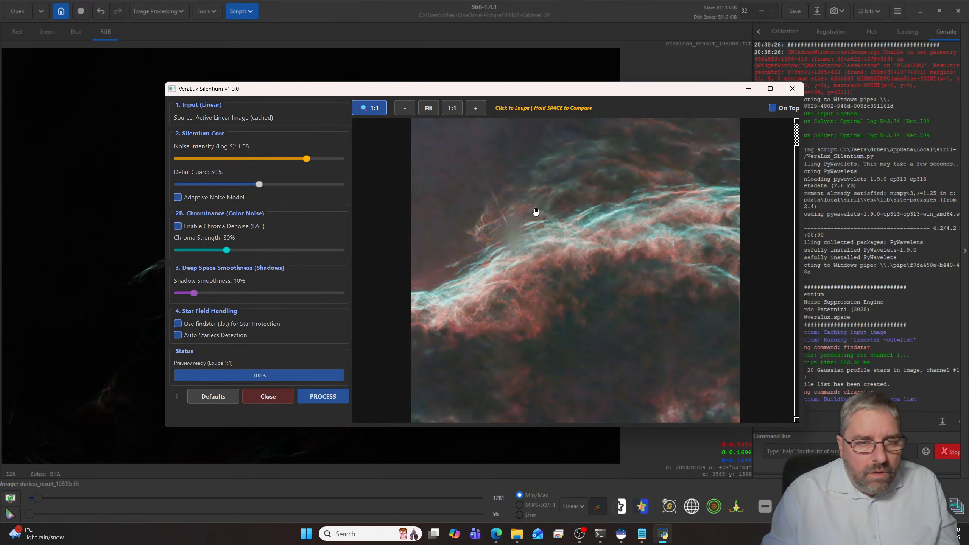
- Set Silentium's Detail Guard to 70% and compare the magnified nebula filaments with the original image
{"action": "left_click_drag", "start_coordinate": [259, 185], "coordinate": [292, 184]}
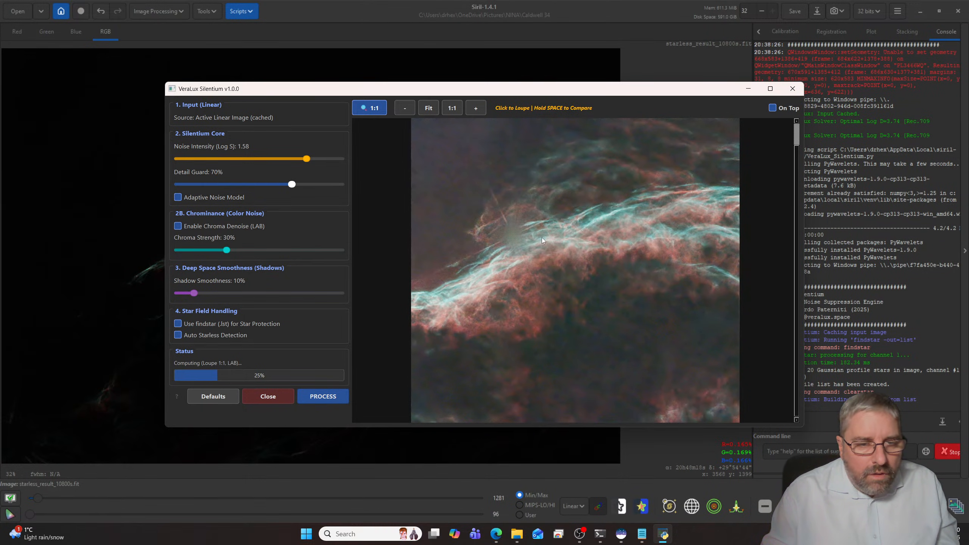
{"action": "left_click", "coordinate": [475, 108]}
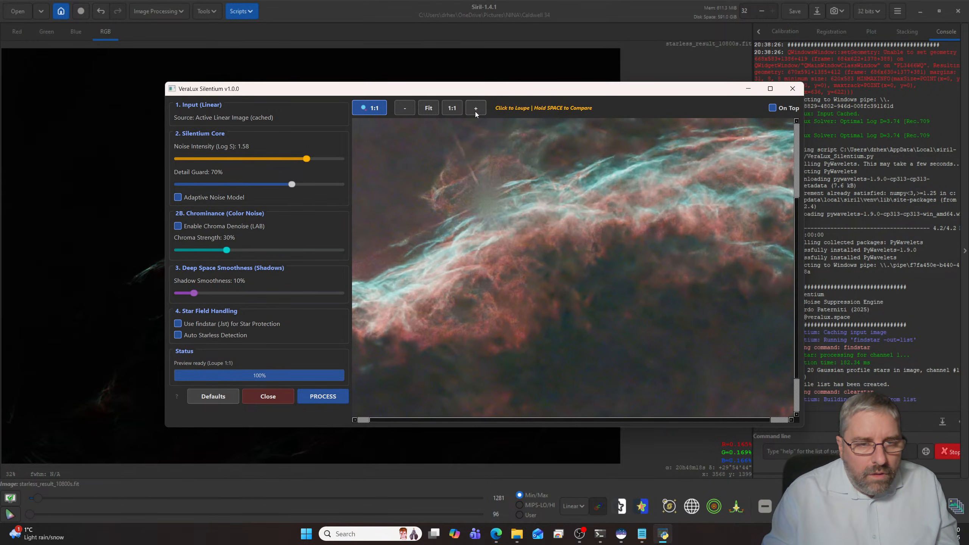
{"action": "left_click", "coordinate": [476, 108]}
{"action": "key", "text": "space"}
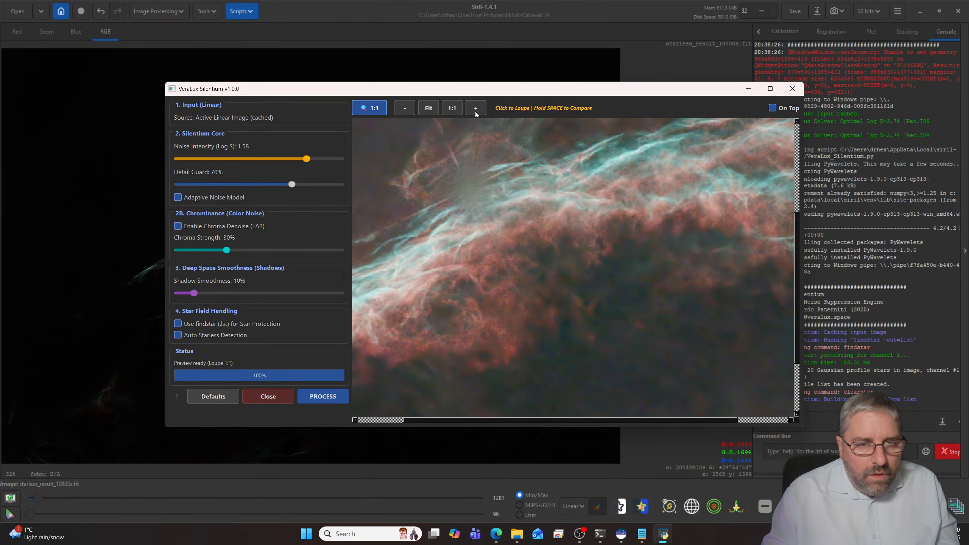
{"action": "key", "text": "space"}
- Compare the denoised nebula preview with the original image, and apply the Silentium noise reduction to the starless image
{"action": "key", "text": "space"}
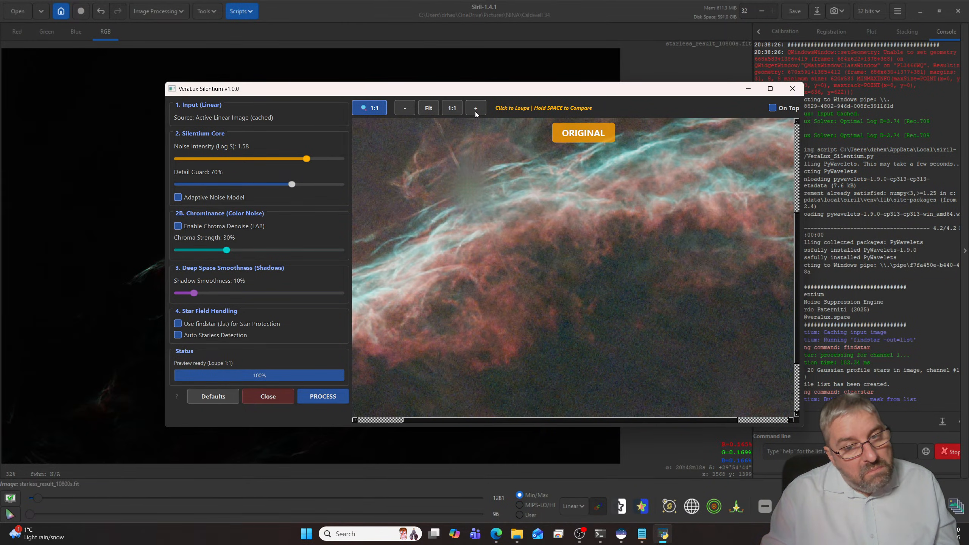
{"action": "key", "text": "space"}
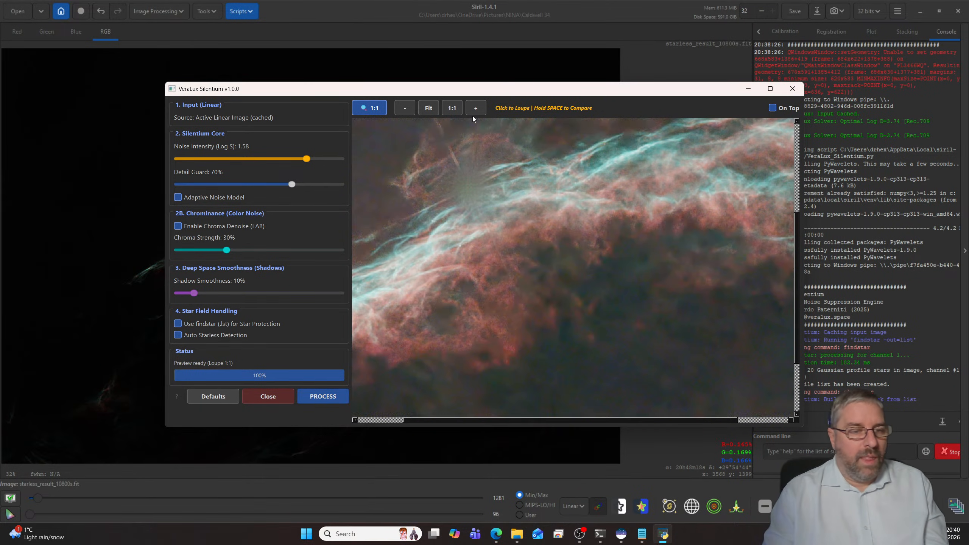
{"action": "key", "text": "space"}
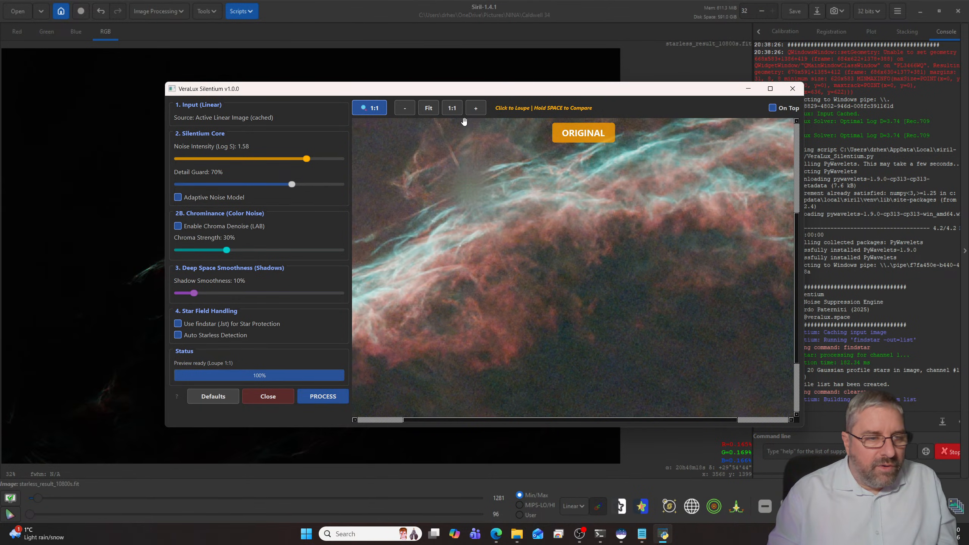
{"action": "key", "text": "space"}
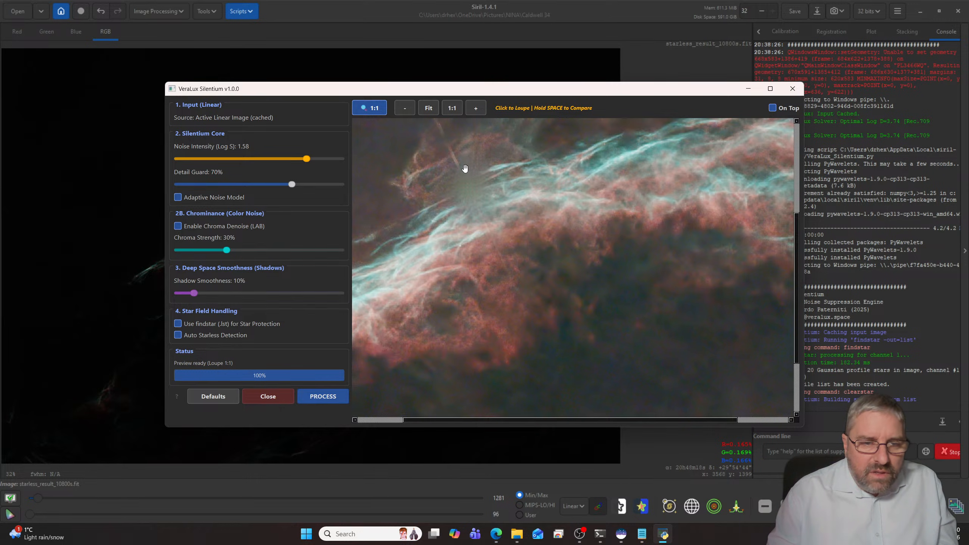
{"action": "scroll", "coordinate": [465, 168], "scroll_direction": "down", "scroll_amount": 4}
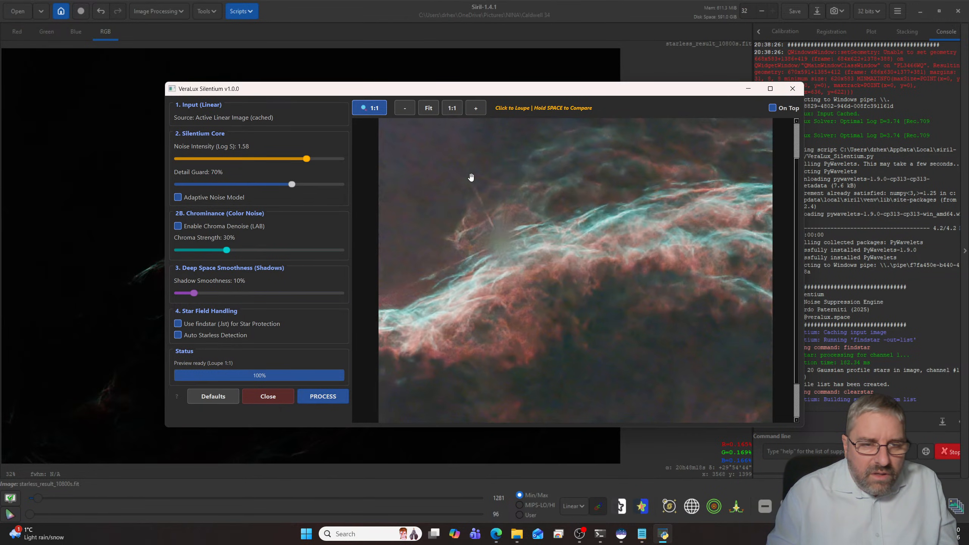
{"action": "scroll", "coordinate": [471, 177], "scroll_direction": "up", "scroll_amount": 1}
{"action": "key", "text": "space"}
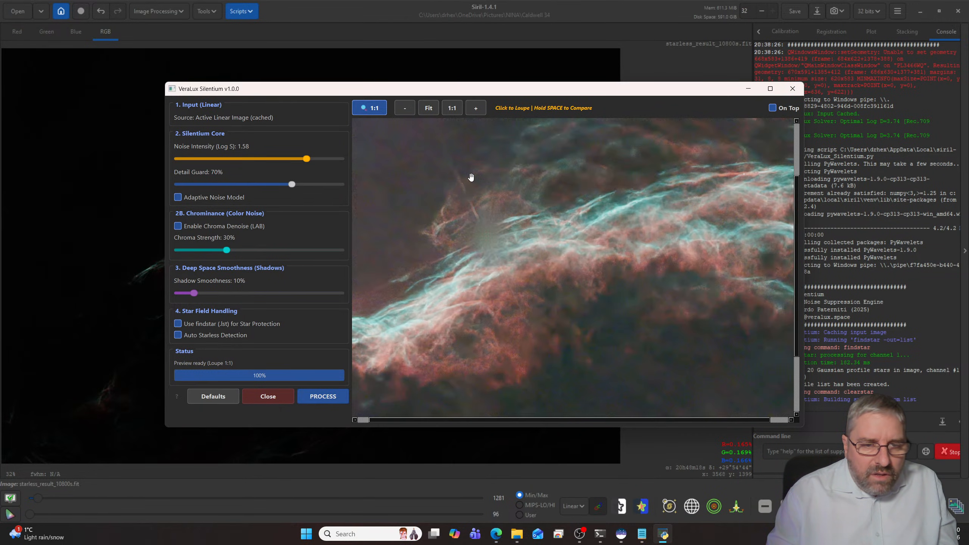
{"action": "key", "text": "space"}
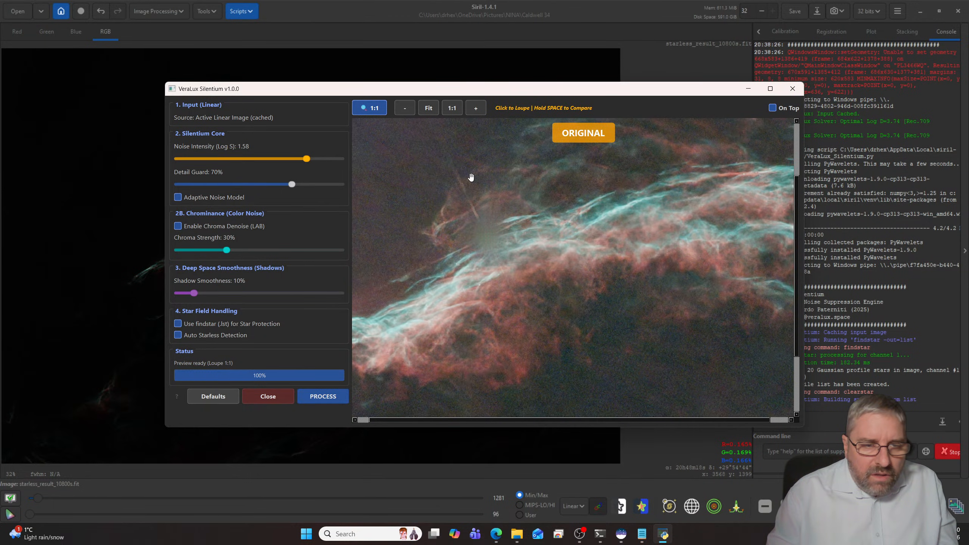
{"action": "left_click", "coordinate": [324, 397]}
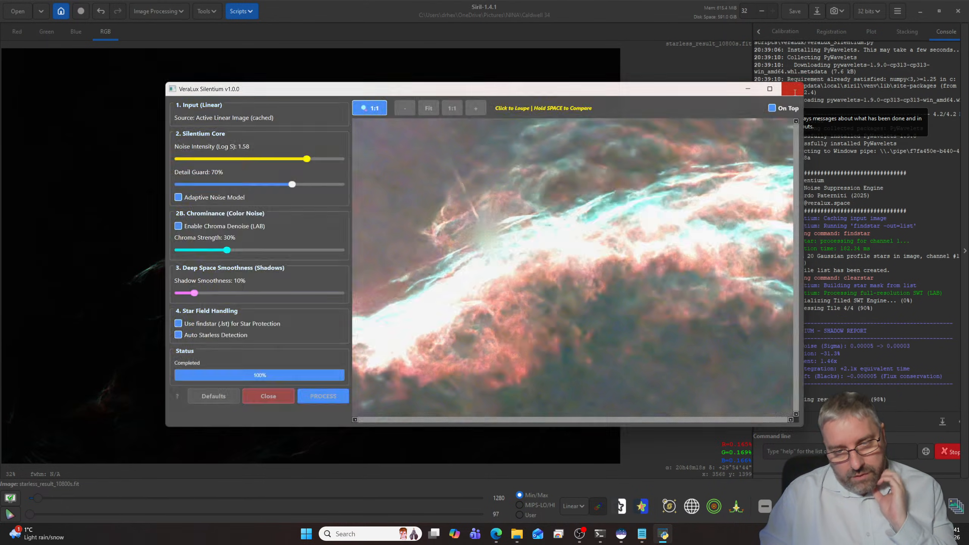
{"action": "left_click", "coordinate": [793, 89]}
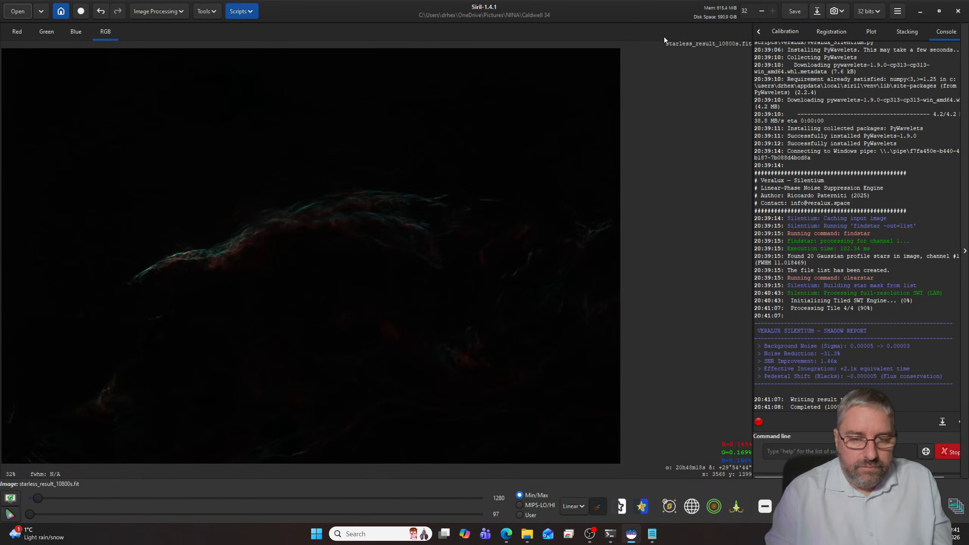
- Start the VeraLux HyperMetric Stretch script and auto-calculate Log D, placing the live preview beside the settings window
{"action": "left_click", "coordinate": [249, 16]}
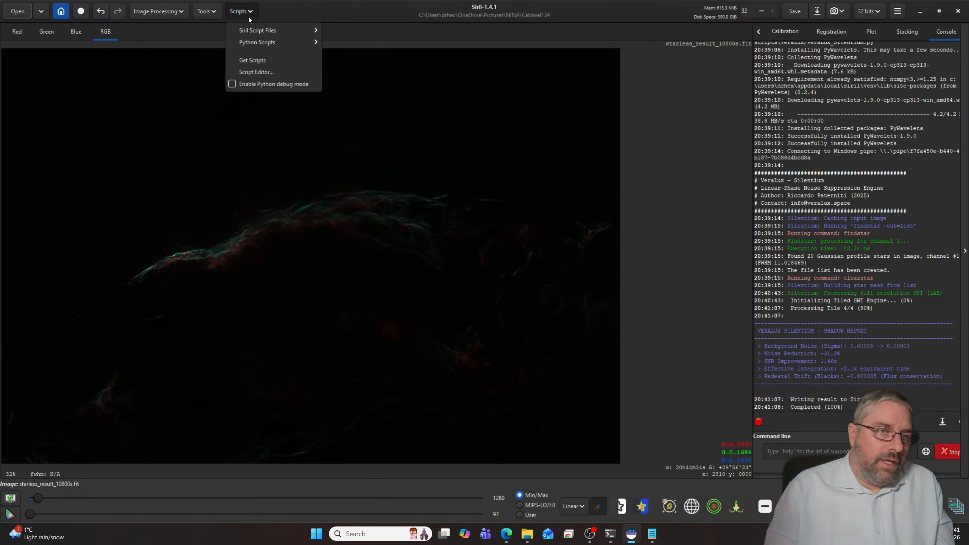
{"action": "mouse_move", "coordinate": [254, 32]}
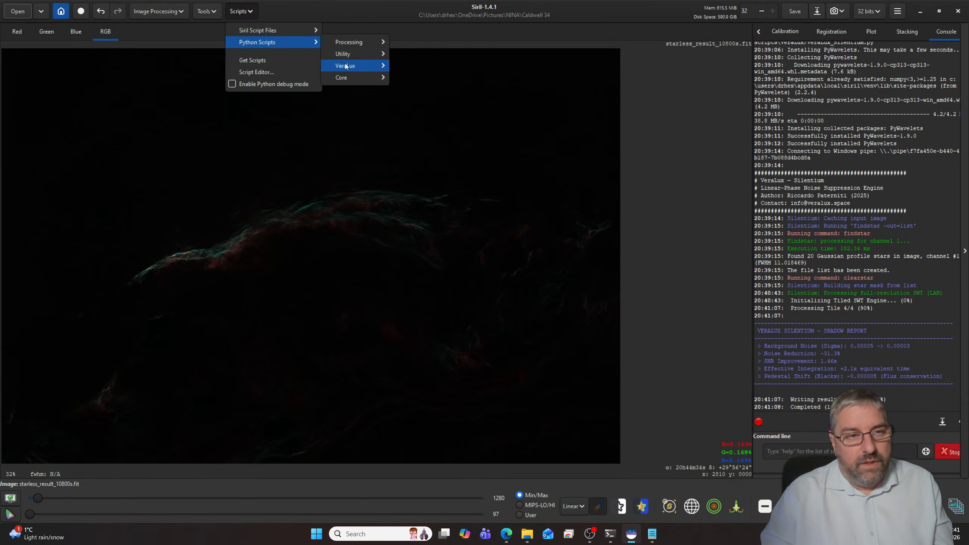
{"action": "mouse_move", "coordinate": [346, 66]}
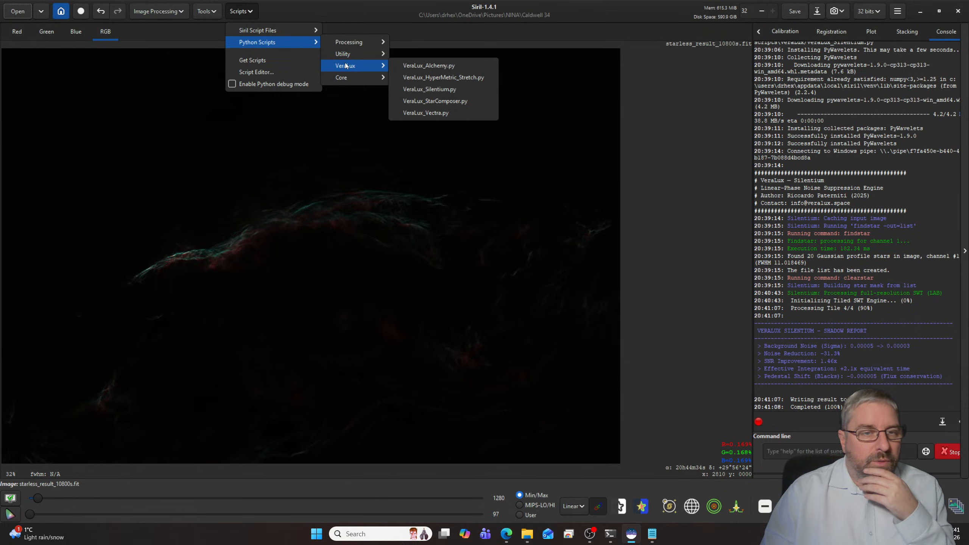
{"action": "left_click", "coordinate": [420, 78]}
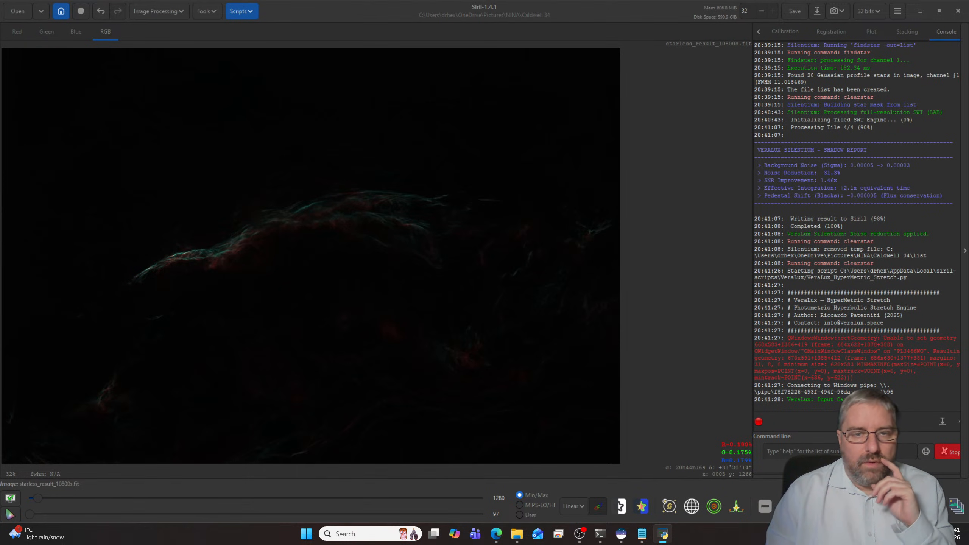
{"action": "left_click_drag", "start_coordinate": [0, 212], "coordinate": [464, 134]}
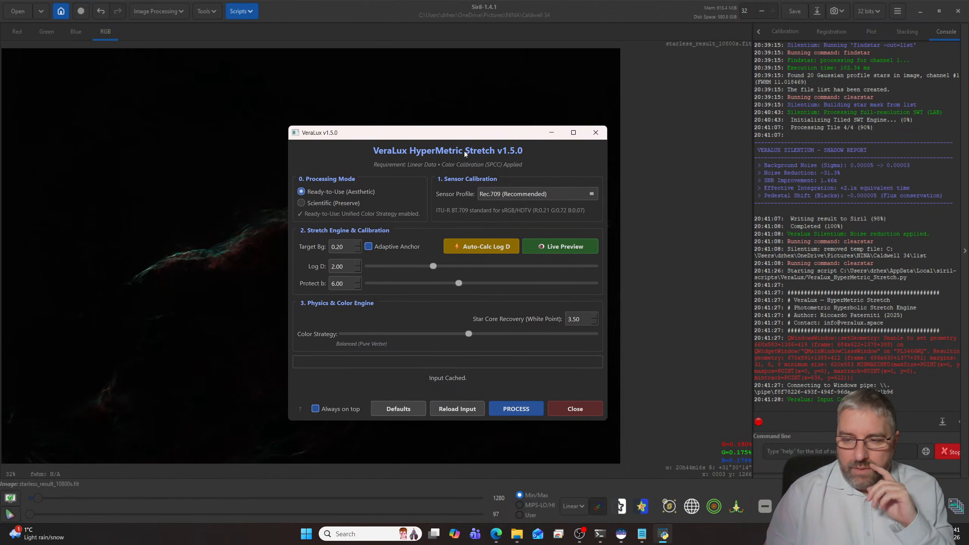
{"action": "left_click", "coordinate": [482, 248]}
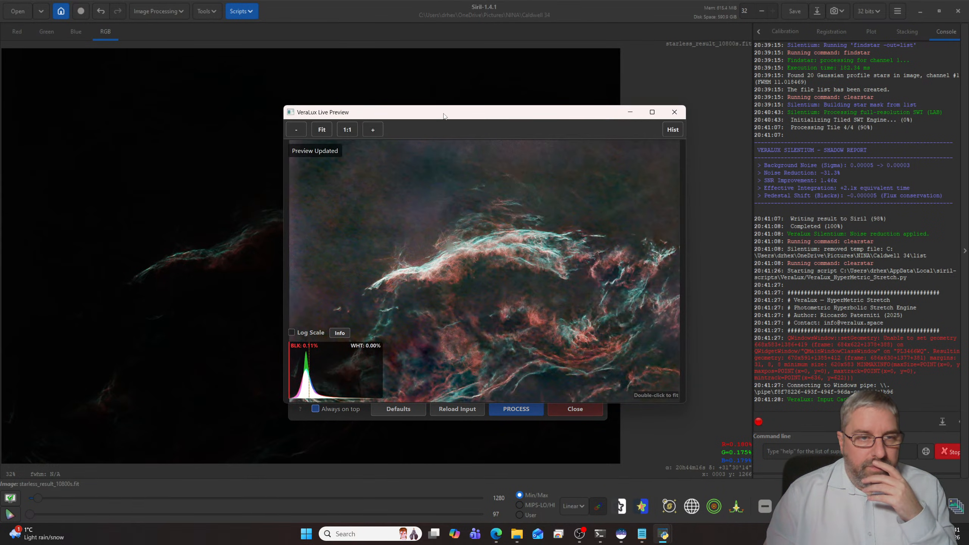
{"action": "left_click_drag", "start_coordinate": [443, 115], "coordinate": [197, 128]}
{"action": "left_click_drag", "start_coordinate": [485, 132], "coordinate": [679, 124]}
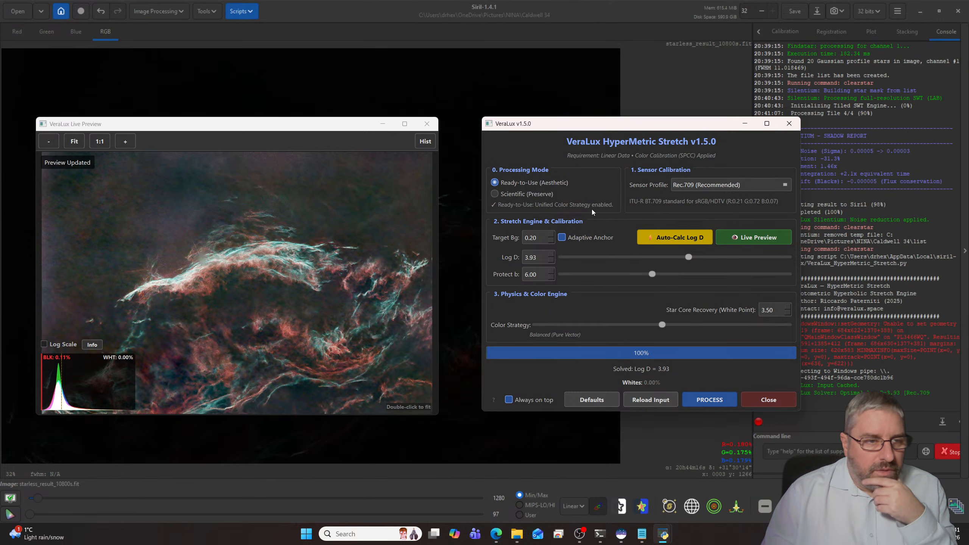
- Lower the stretch's Target Bg to 0.13, checking the background and filaments in the live preview
{"action": "left_click", "coordinate": [550, 242]}
{"action": "left_click", "coordinate": [550, 242]}
{"action": "left_click", "coordinate": [551, 242]}
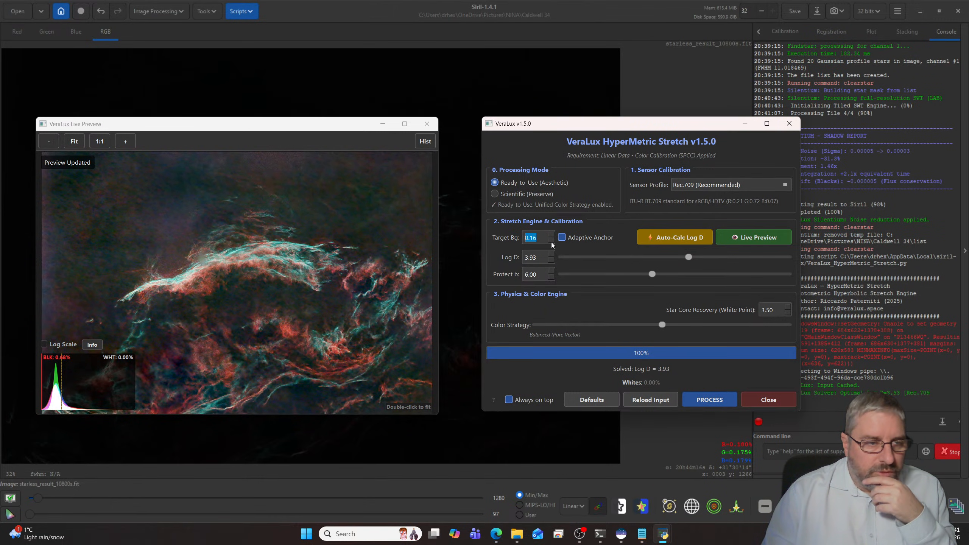
{"action": "left_click", "coordinate": [551, 242]}
{"action": "left_click", "coordinate": [551, 242]}
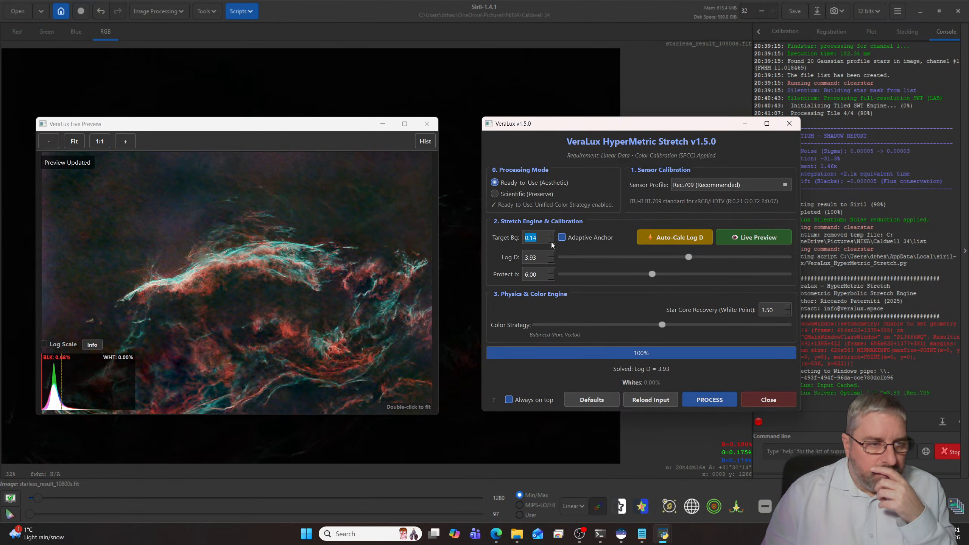
{"action": "left_click", "coordinate": [551, 242]}
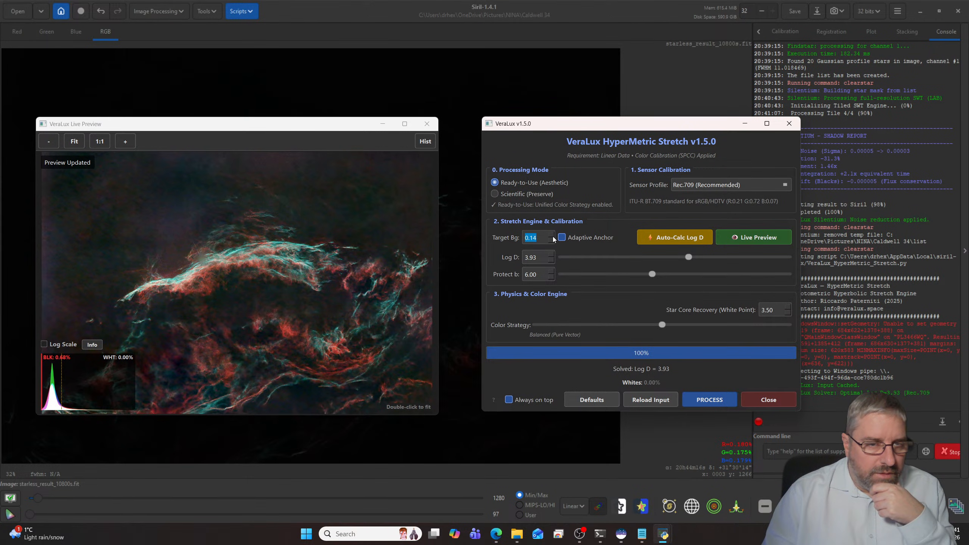
{"action": "left_click", "coordinate": [551, 242]}
{"action": "left_click", "coordinate": [551, 242]}
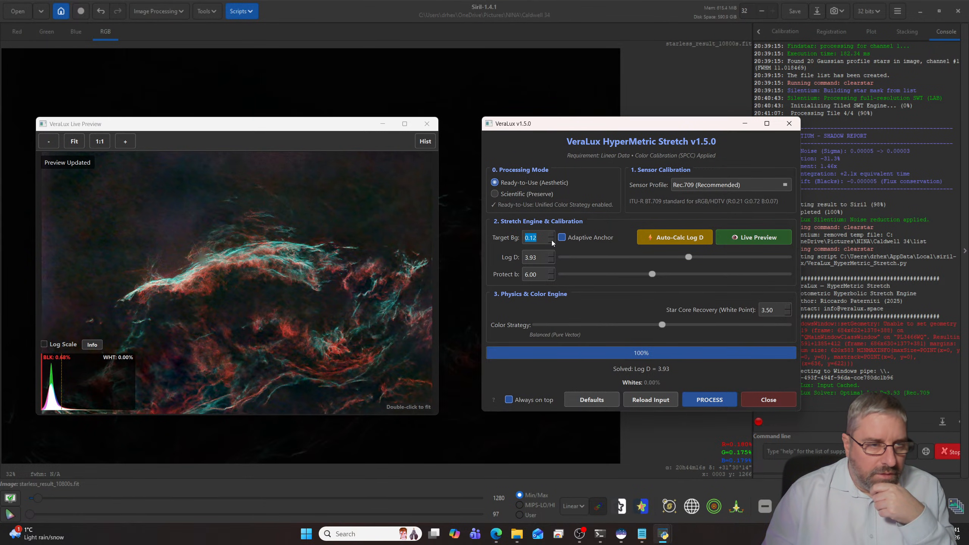
{"action": "scroll", "coordinate": [389, 244], "scroll_direction": "up", "scroll_amount": 5}
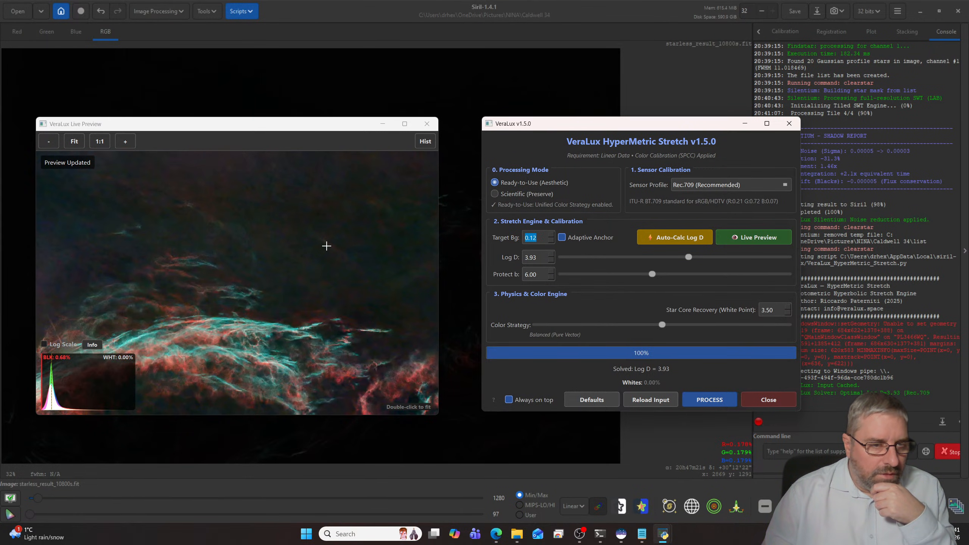
{"action": "scroll", "coordinate": [326, 246], "scroll_direction": "down", "scroll_amount": 5}
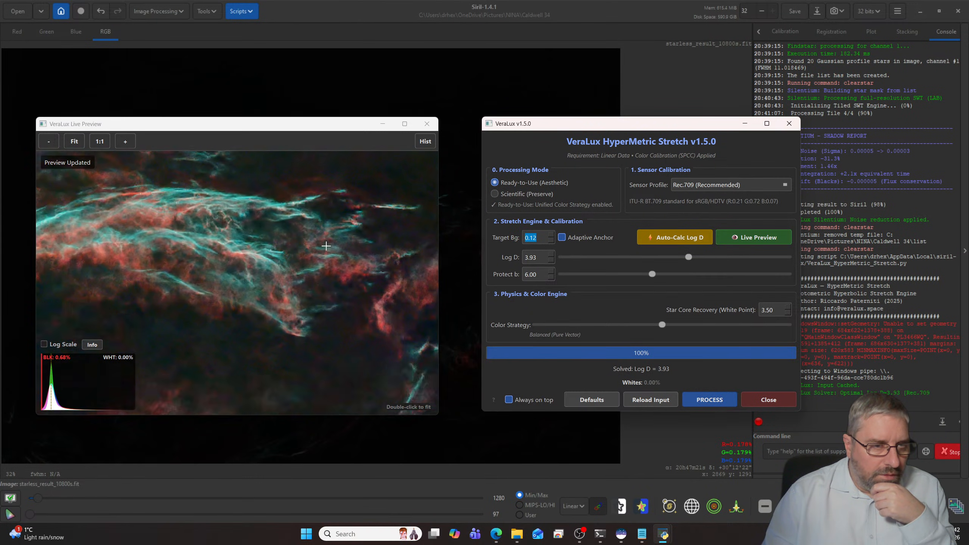
{"action": "scroll", "coordinate": [325, 246], "scroll_direction": "up", "scroll_amount": 4}
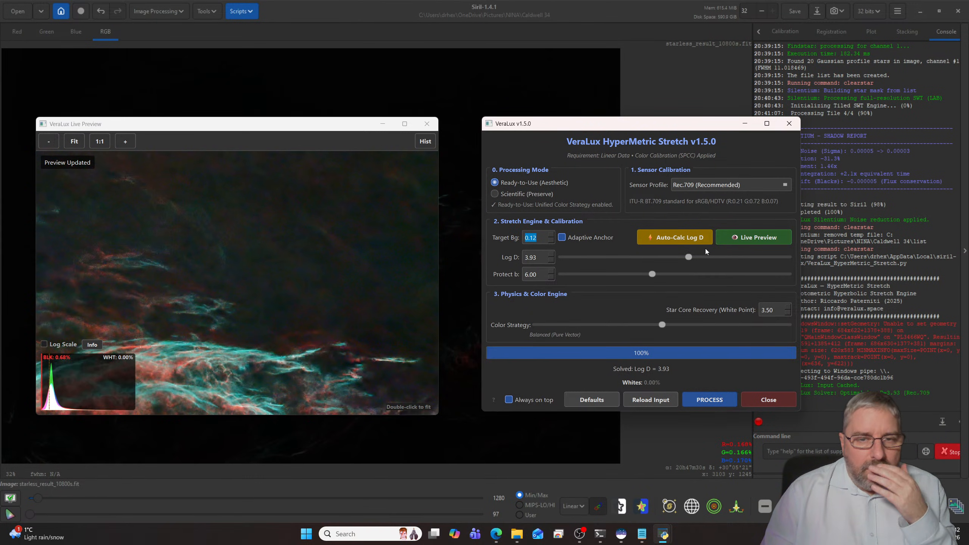
{"action": "left_click", "coordinate": [552, 234]}
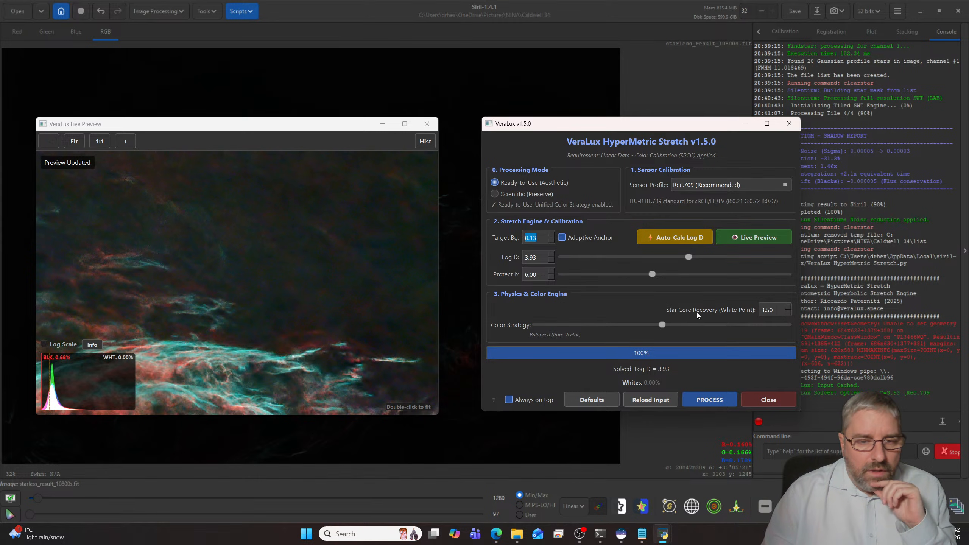
- Apply the HyperMetric Stretch to the starless image, close the script and inspect the stretched nebula
{"action": "left_click", "coordinate": [715, 402]}
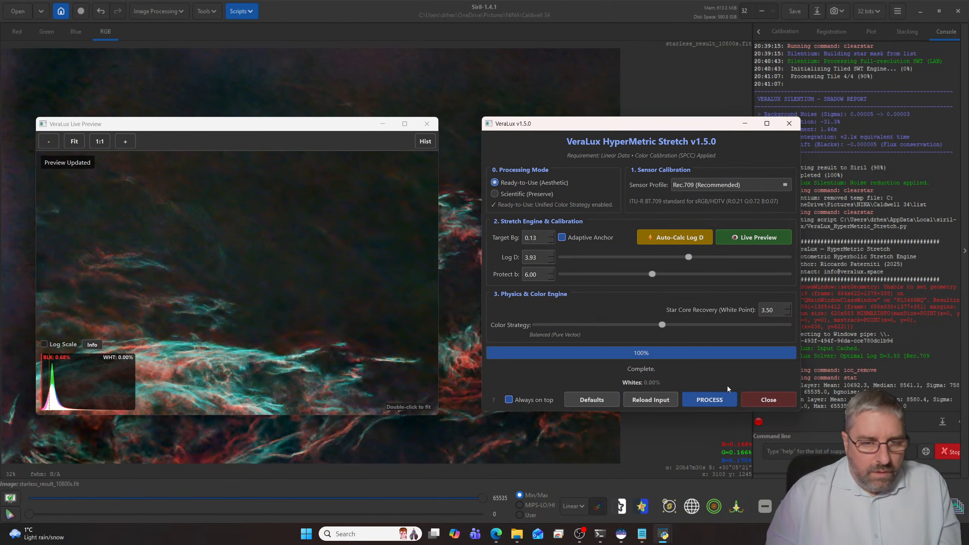
{"action": "left_click", "coordinate": [773, 403]}
{"action": "scroll", "coordinate": [525, 356], "scroll_direction": "down", "scroll_amount": 5}
{"action": "scroll", "coordinate": [526, 356], "scroll_direction": "up", "scroll_amount": 8}
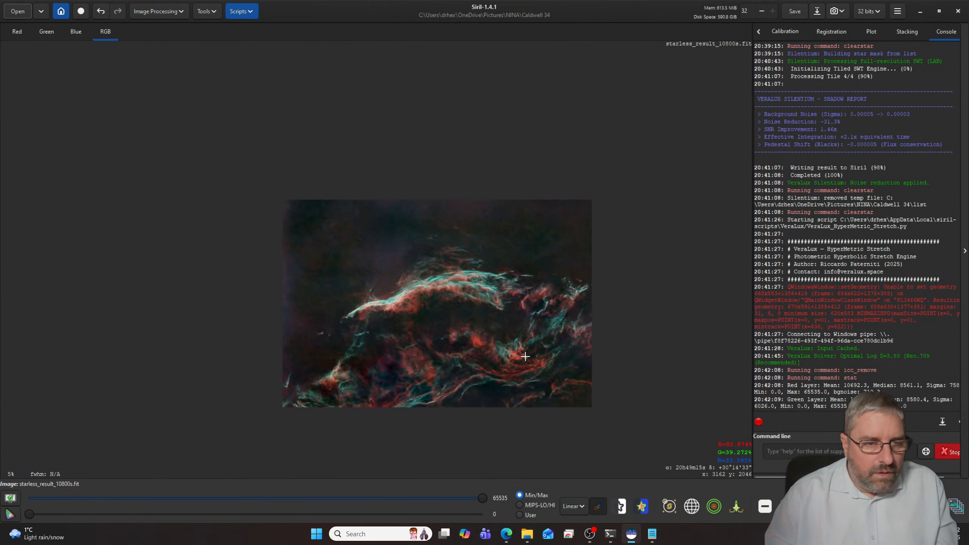
{"action": "scroll", "coordinate": [526, 356], "scroll_direction": "down", "scroll_amount": 3}
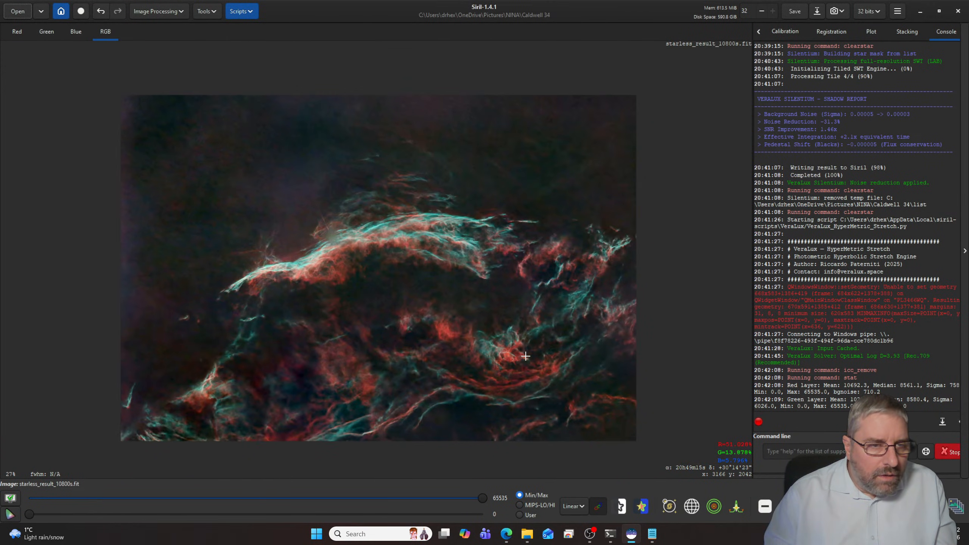
{"action": "scroll", "coordinate": [526, 356], "scroll_direction": "up", "scroll_amount": 1}
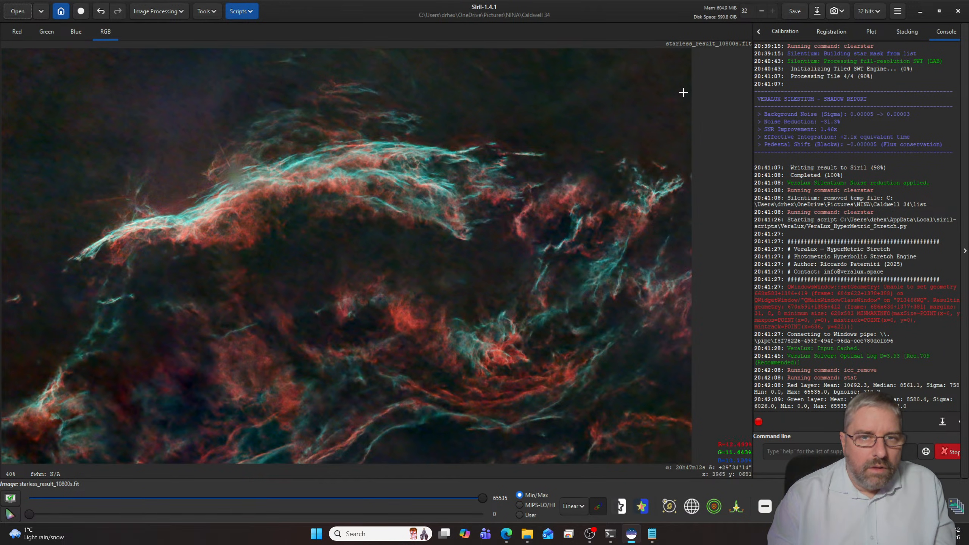
- Save the stretched image as a 32-bit floating point FITS, replacing the existing starless_result_10800s.fit in the Caldwell 34 folder
{"action": "left_click", "coordinate": [817, 13]}
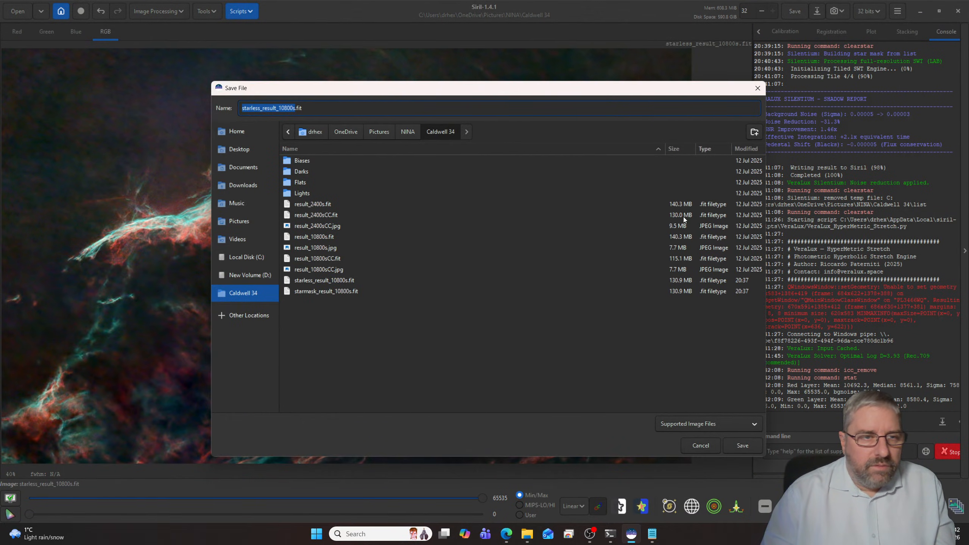
{"action": "left_click", "coordinate": [742, 446]}
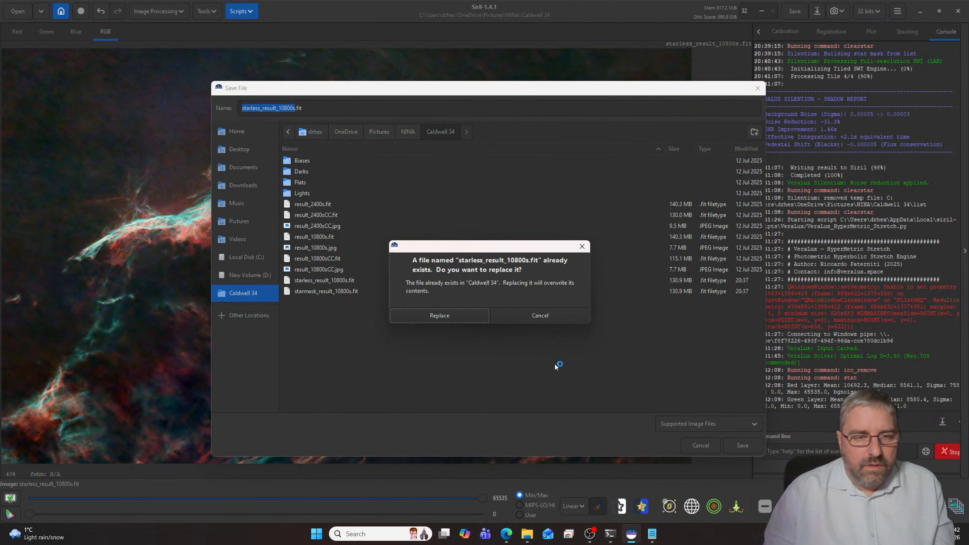
{"action": "left_click", "coordinate": [451, 315]}
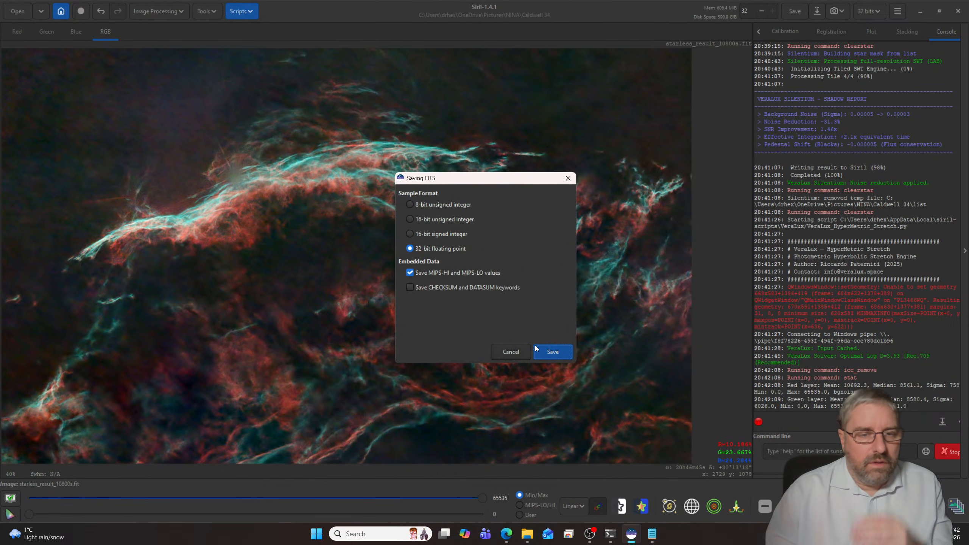
{"action": "left_click", "coordinate": [554, 351]}
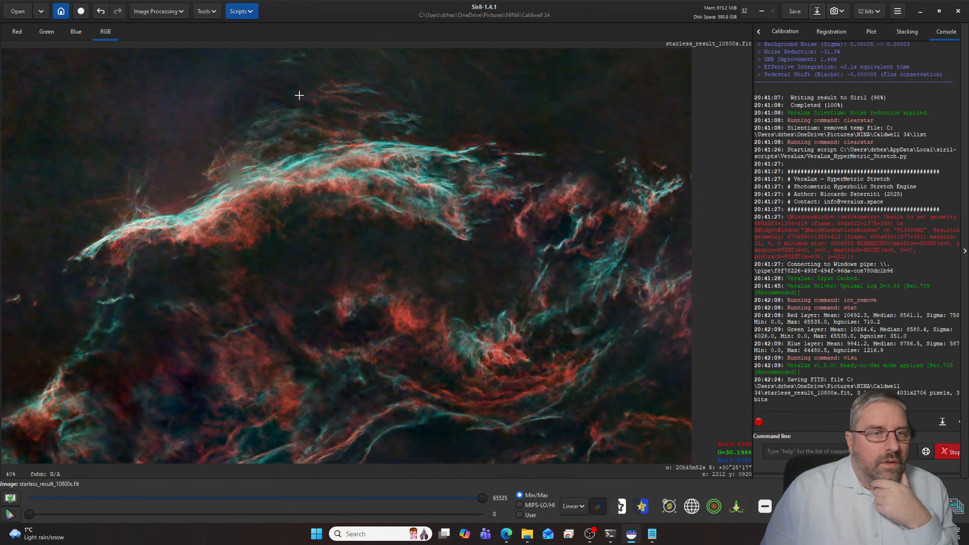
- Start the VeraLux StarComposer script and load starmask_result_10800s.fit from the Caldwell 34 folder as the linear starmask
{"action": "left_click", "coordinate": [241, 11]}
{"action": "mouse_move", "coordinate": [273, 43]}
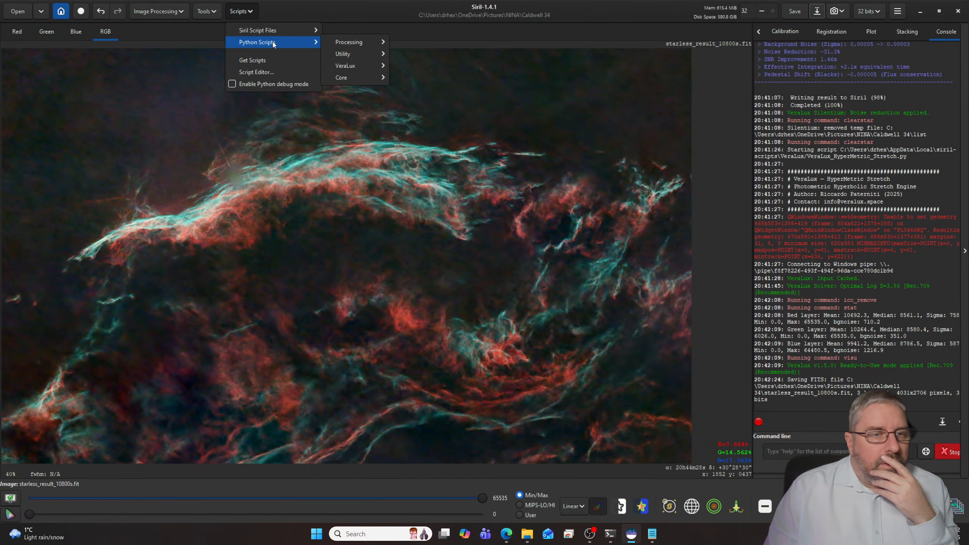
{"action": "mouse_move", "coordinate": [351, 69]}
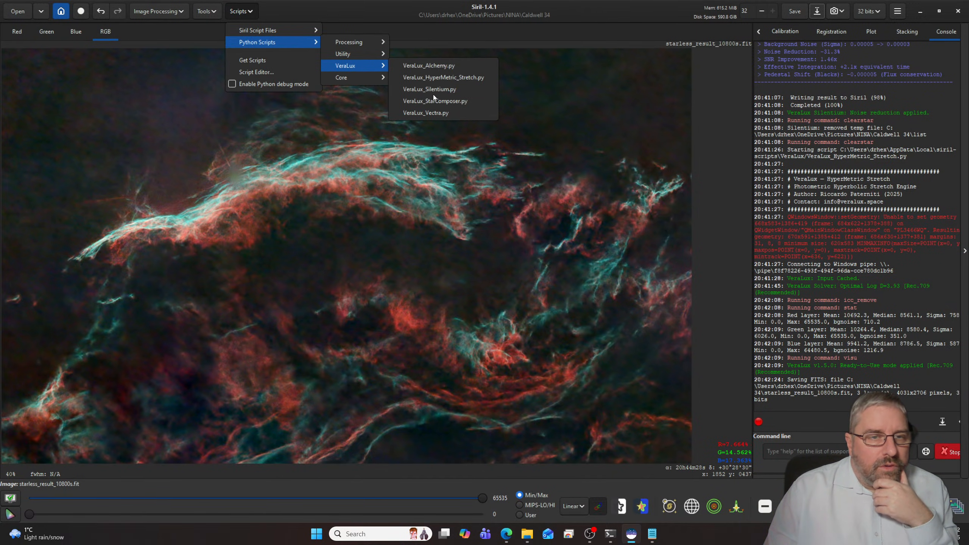
{"action": "left_click", "coordinate": [444, 101]}
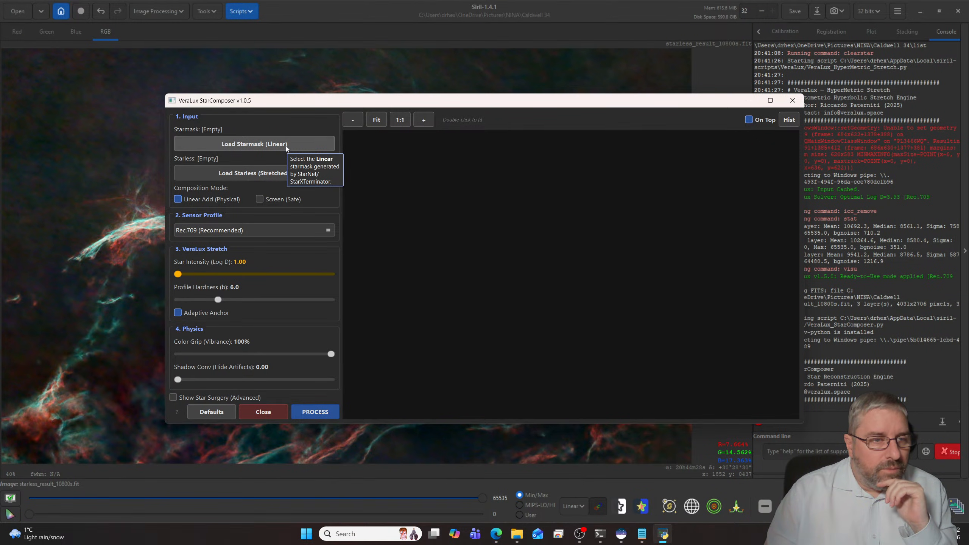
{"action": "left_click", "coordinate": [273, 144]}
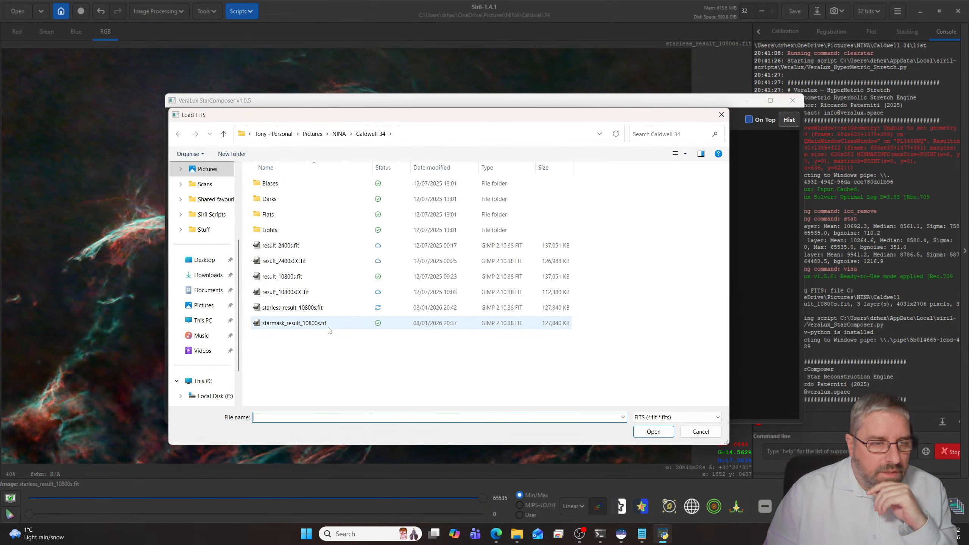
{"action": "left_click", "coordinate": [320, 325]}
{"action": "left_click", "coordinate": [665, 433]}
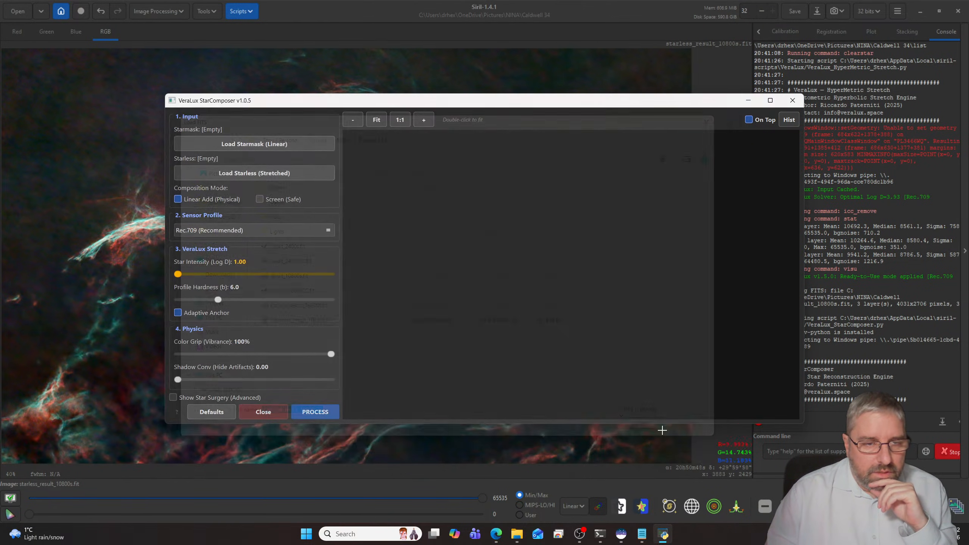
- Load starless_result_10800s.fit as the stretched starless base and set the sensor profile to Sony IMX294 (ASI294)
{"action": "left_click", "coordinate": [271, 177]}
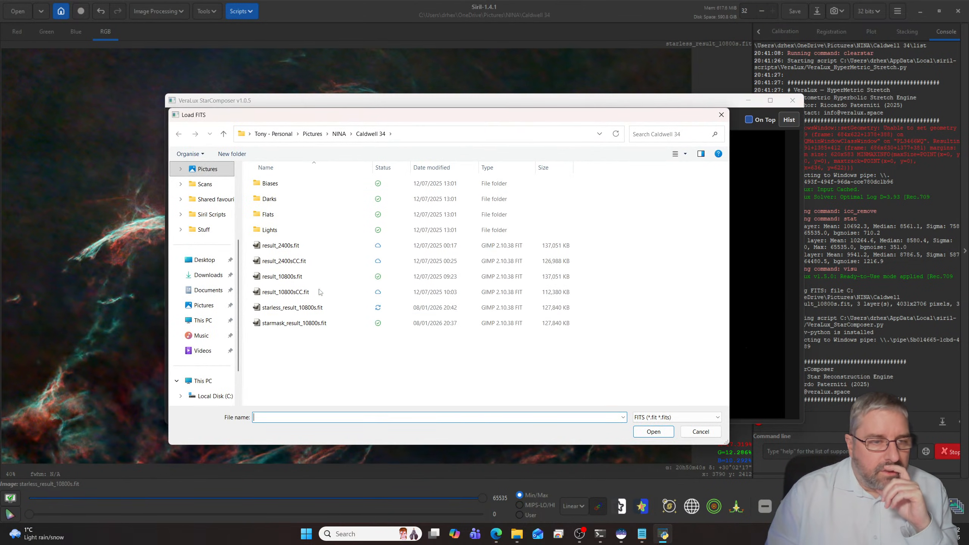
{"action": "left_click", "coordinate": [309, 308]}
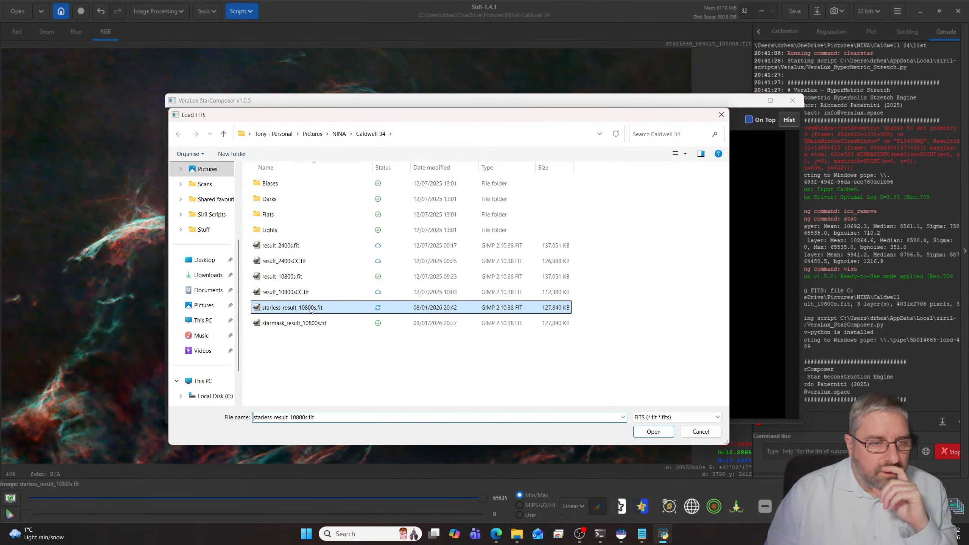
{"action": "left_click", "coordinate": [650, 432]}
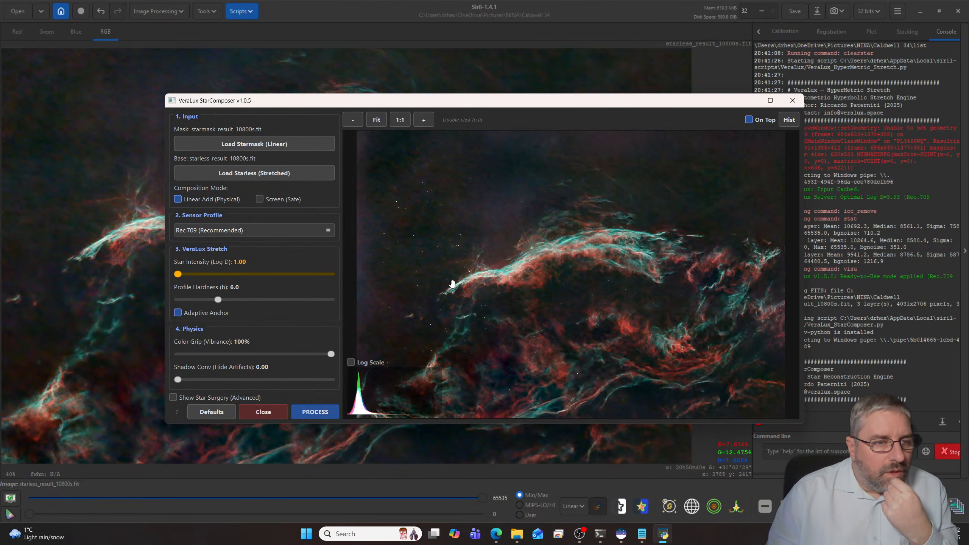
{"action": "left_click", "coordinate": [327, 230]}
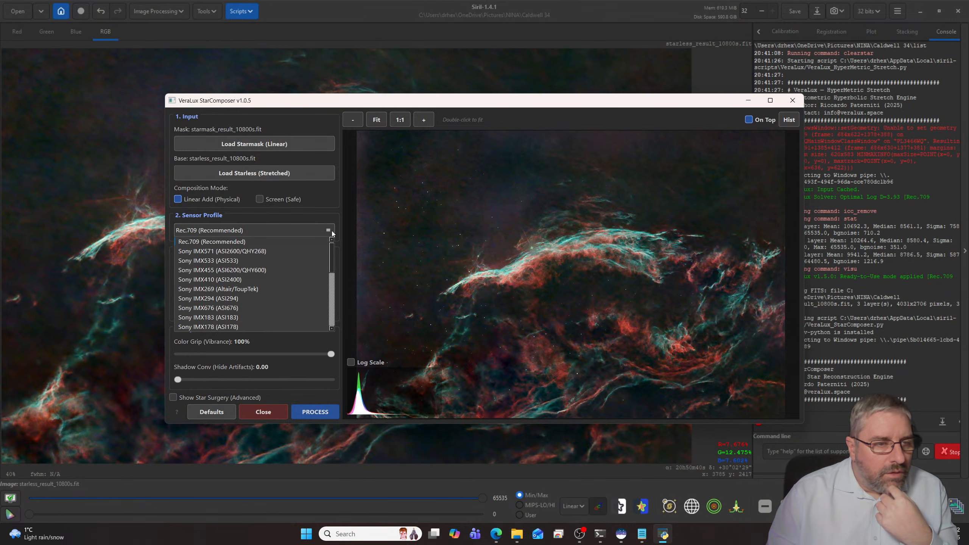
{"action": "left_click", "coordinate": [237, 299]}
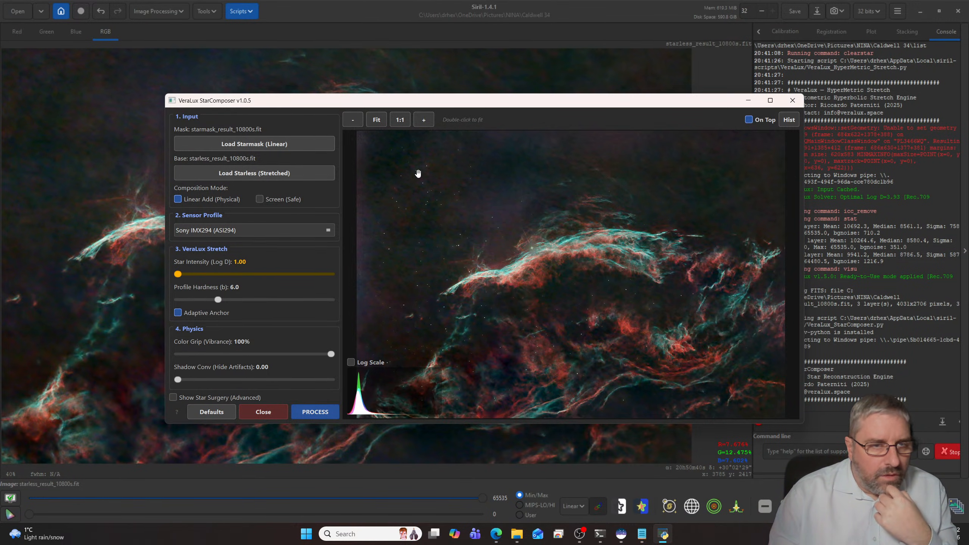
- Raise the Star Intensity (Log D) to 4.34 while checking the stars in the preview, and process the composition
{"action": "left_click", "coordinate": [422, 121]}
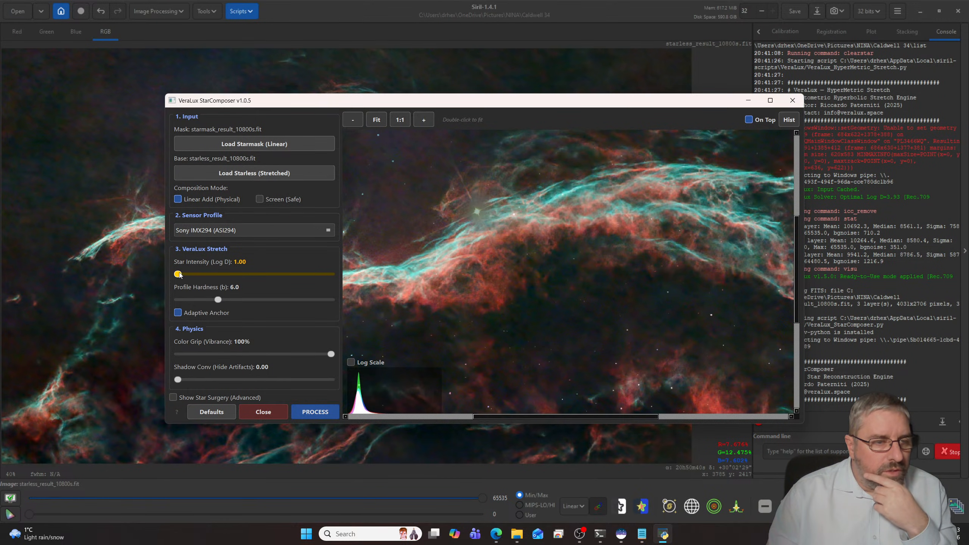
{"action": "left_click_drag", "start_coordinate": [178, 274], "coordinate": [212, 274]}
{"action": "scroll", "coordinate": [371, 277], "scroll_direction": "down", "scroll_amount": 2}
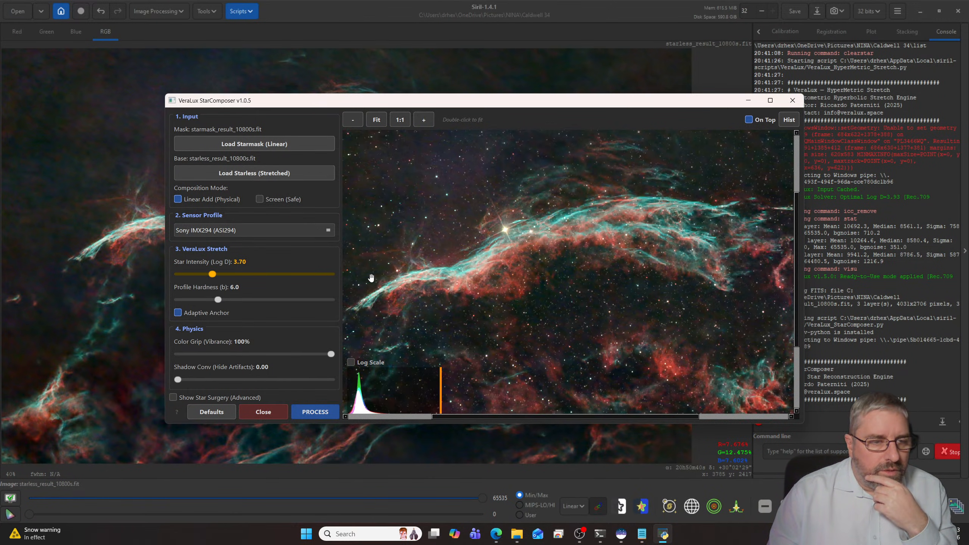
{"action": "scroll", "coordinate": [371, 277], "scroll_direction": "down", "scroll_amount": 2}
{"action": "scroll", "coordinate": [371, 278], "scroll_direction": "down", "scroll_amount": 1}
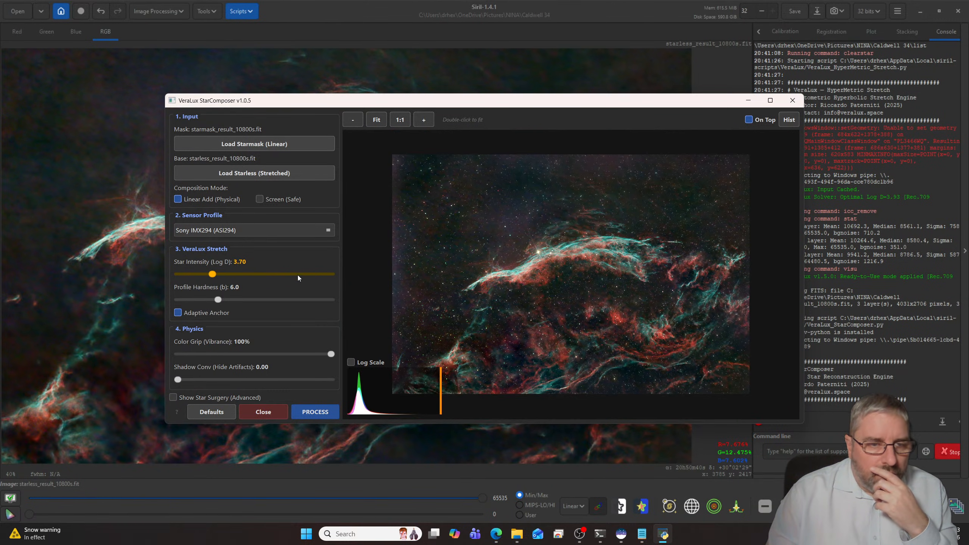
{"action": "left_click_drag", "start_coordinate": [213, 274], "coordinate": [221, 276]}
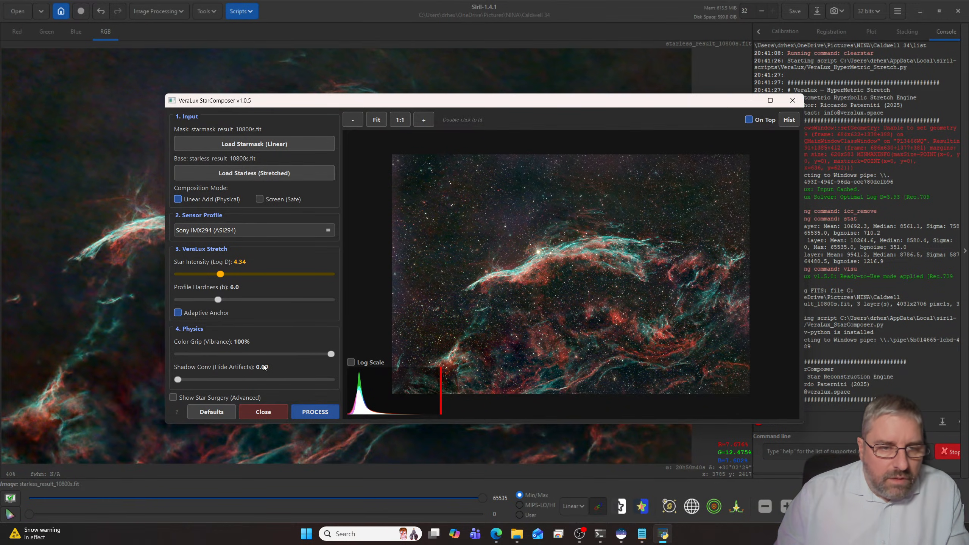
{"action": "left_click", "coordinate": [307, 414]}
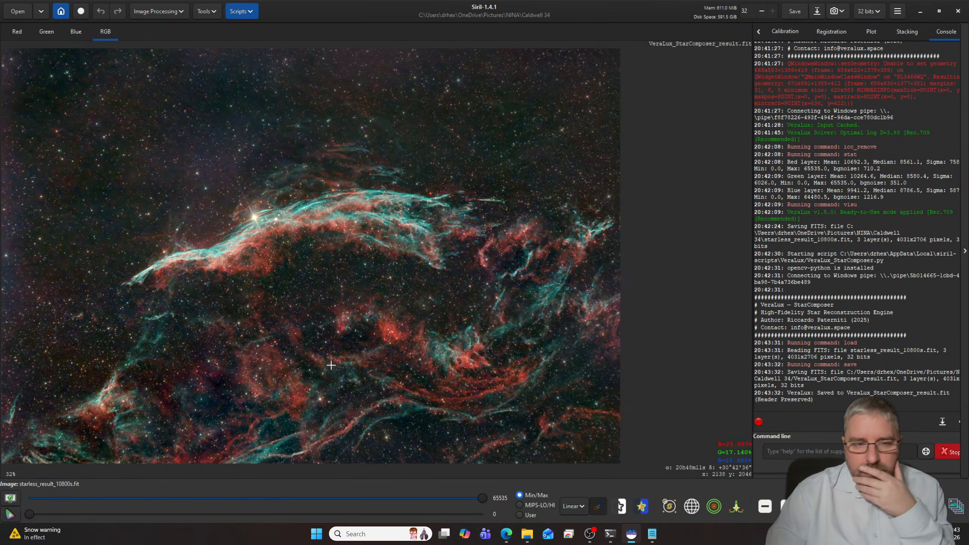
- Examine the stars, filaments and left edge of the recombined nebula image close up
{"action": "scroll", "coordinate": [410, 367], "scroll_direction": "up", "scroll_amount": 4}
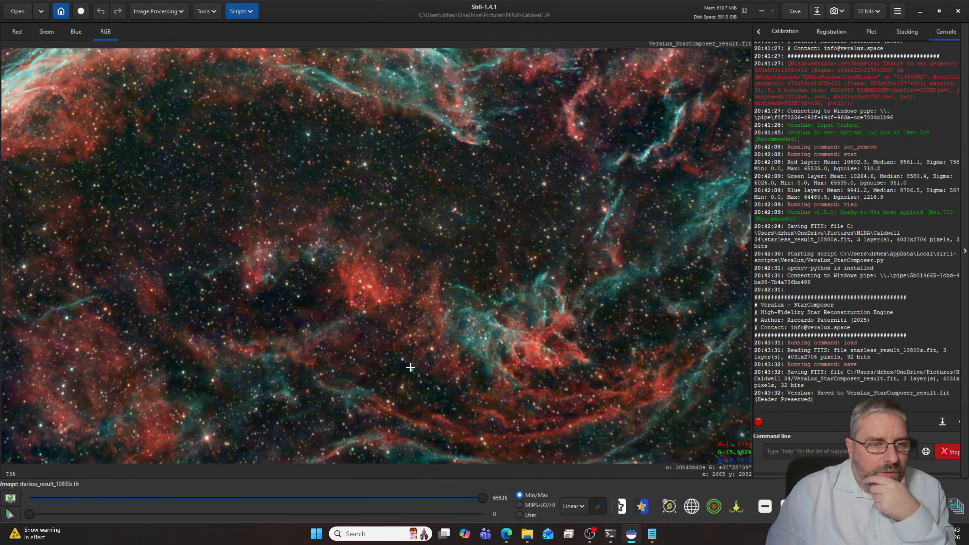
{"action": "scroll", "coordinate": [410, 368], "scroll_direction": "down", "scroll_amount": 5}
{"action": "scroll", "coordinate": [410, 368], "scroll_direction": "up", "scroll_amount": 3}
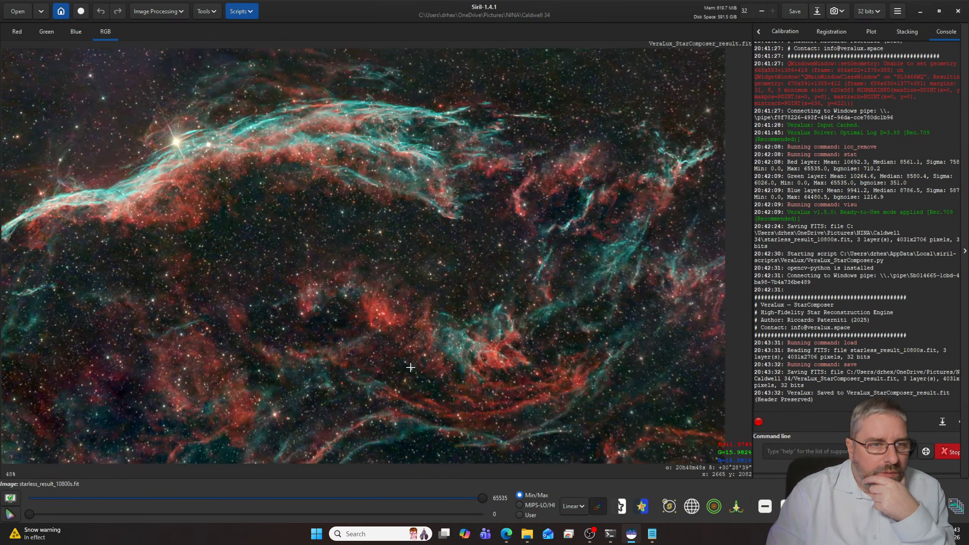
{"action": "scroll", "coordinate": [411, 367], "scroll_direction": "up", "scroll_amount": 2}
{"action": "left_click_drag", "start_coordinate": [309, 195], "coordinate": [605, 299]}
{"action": "left_click_drag", "start_coordinate": [373, 209], "coordinate": [575, 350]}
{"action": "left_click_drag", "start_coordinate": [334, 202], "coordinate": [430, 147]}
{"action": "mouse_move", "coordinate": [338, 283]}
{"action": "left_mouse_down"}
{"action": "mouse_move", "coordinate": [440, 126]}
{"action": "mouse_move", "coordinate": [385, 225]}
{"action": "left_mouse_up"}
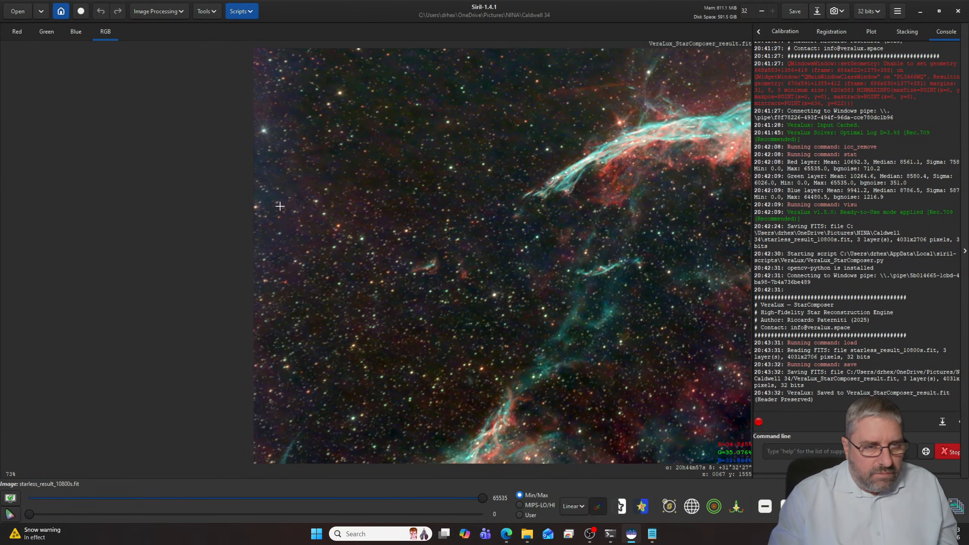
{"action": "left_click_drag", "start_coordinate": [535, 305], "coordinate": [298, 252]}
{"action": "left_click_drag", "start_coordinate": [495, 230], "coordinate": [378, 257]}
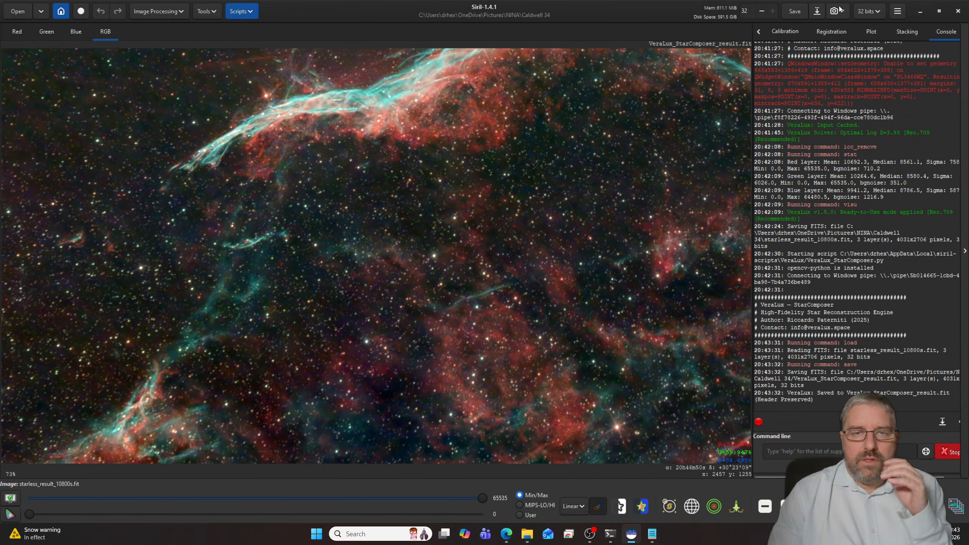
{"action": "left_click", "coordinate": [812, 15]}
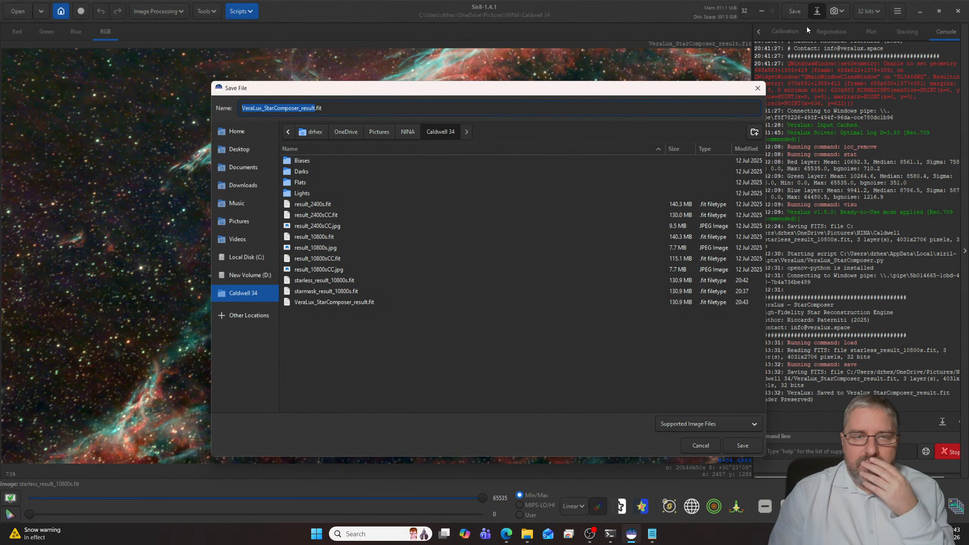
{"action": "left_click", "coordinate": [368, 110]}
{"action": "key", "text": "BackSpace"}
{"action": "key", "text": "BackSpace"}
{"action": "key", "text": "BackSpace"}
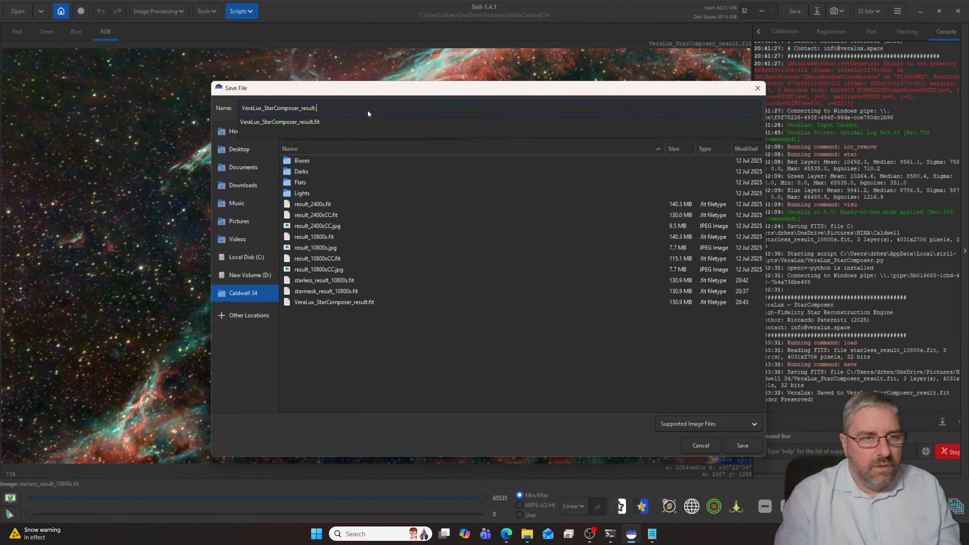
{"action": "type", "text": "jpg"}
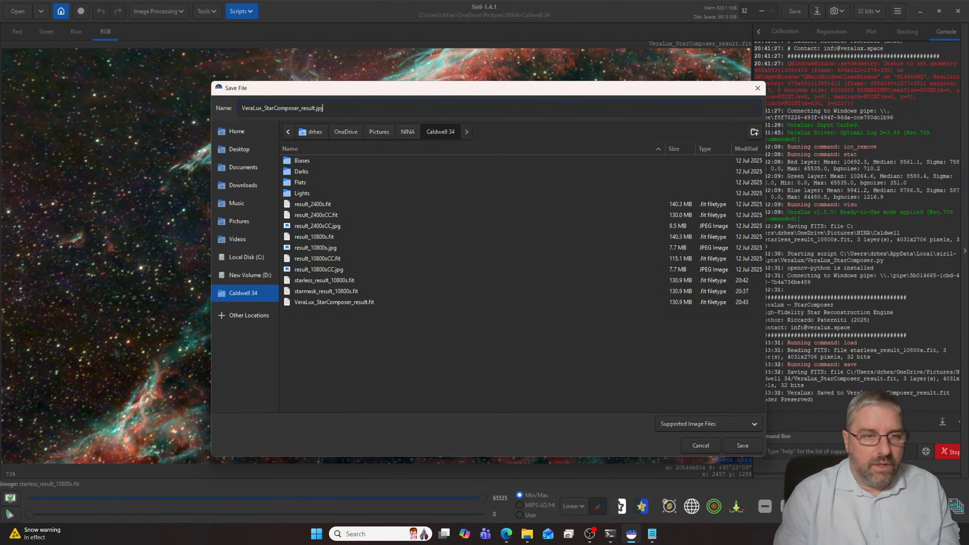
{"action": "key", "text": "Return"}
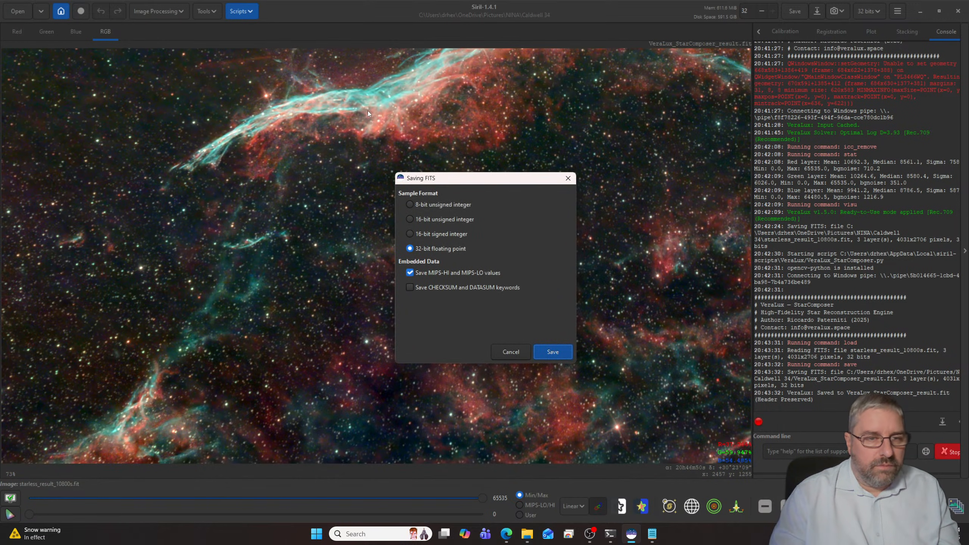
{"action": "left_click", "coordinate": [553, 351]}
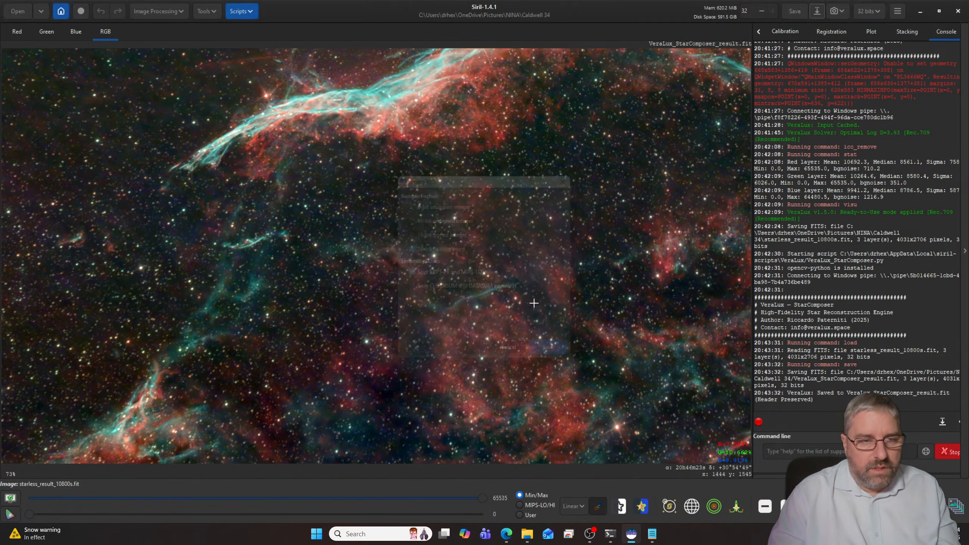
- Save the composed image as VeraLux_StarComposer_result.jpg in the Caldwell 34 folder at JPG quality 100
{"action": "left_click", "coordinate": [817, 11]}
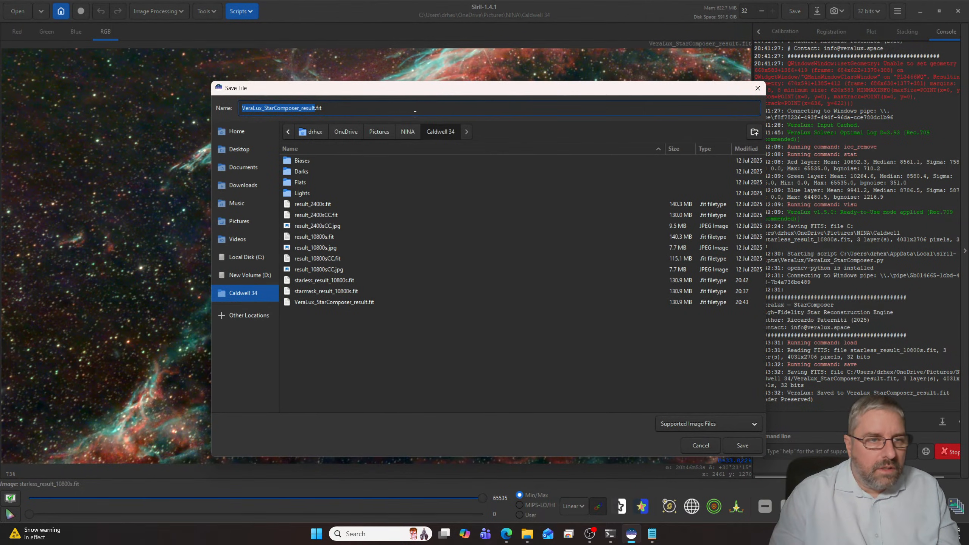
{"action": "left_click", "coordinate": [409, 108]}
{"action": "key", "text": "BackSpace"}
{"action": "key", "text": "BackSpace"}
{"action": "key", "text": "BackSpace"}
{"action": "type", "text": "jp"}
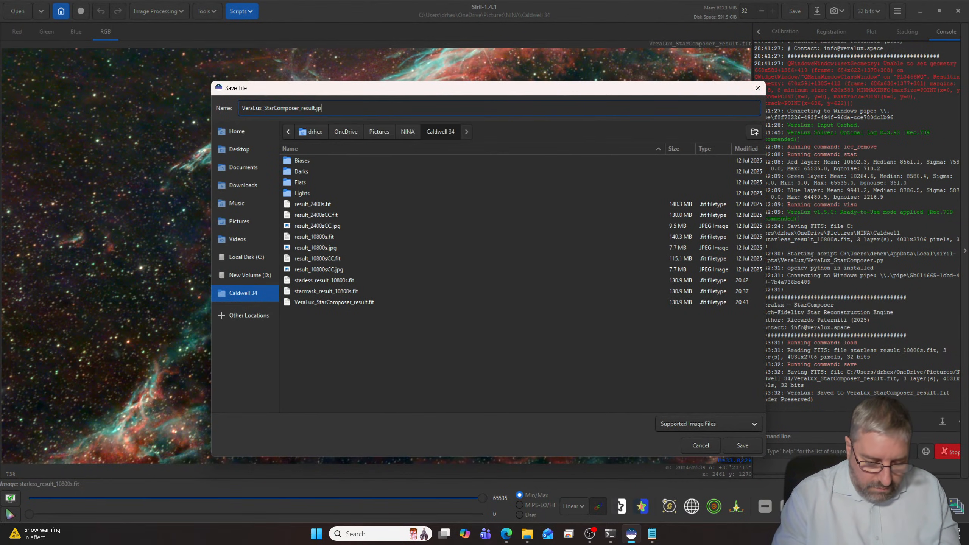
{"action": "type", "text": "g"}
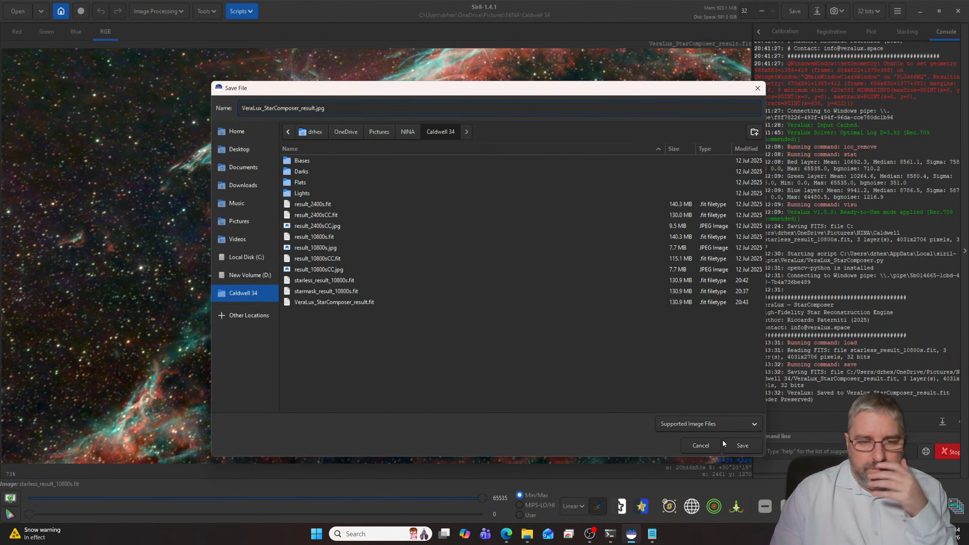
{"action": "left_click", "coordinate": [748, 449]}
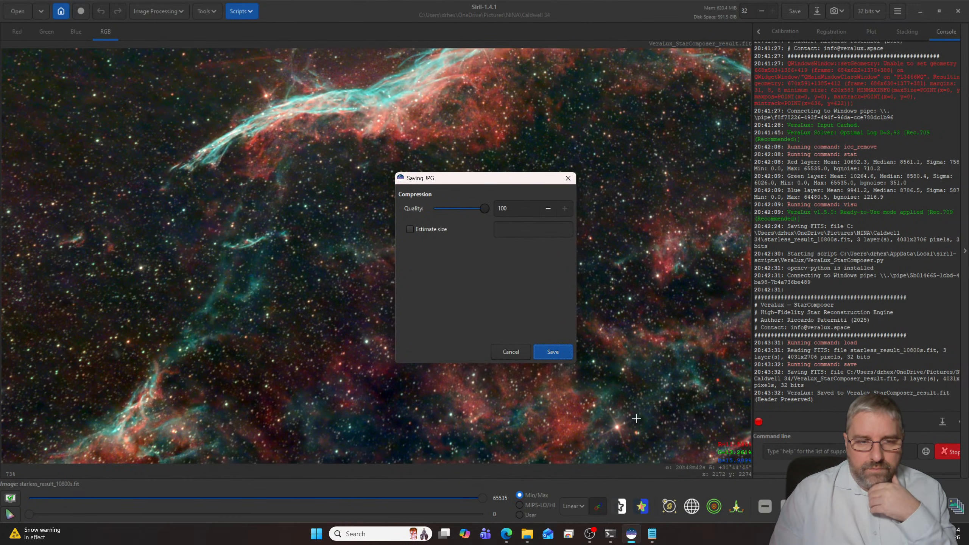
{"action": "left_click", "coordinate": [561, 350]}
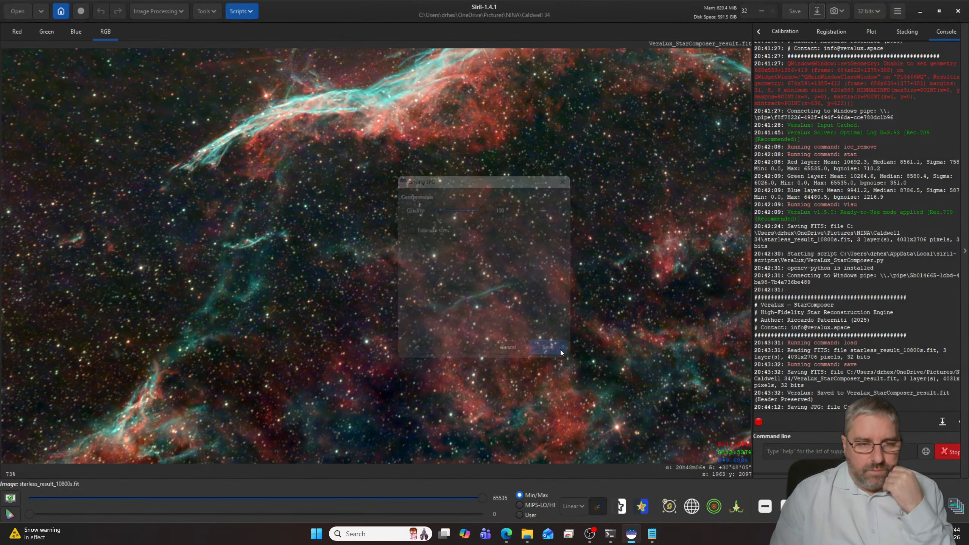
- Open result_10800s.jpg from File Explorer in a maximized image viewer and compare it with result_10800sCC.jpg and VeraLux_StarComposer_result.jpg
{"action": "left_click", "coordinate": [528, 531]}
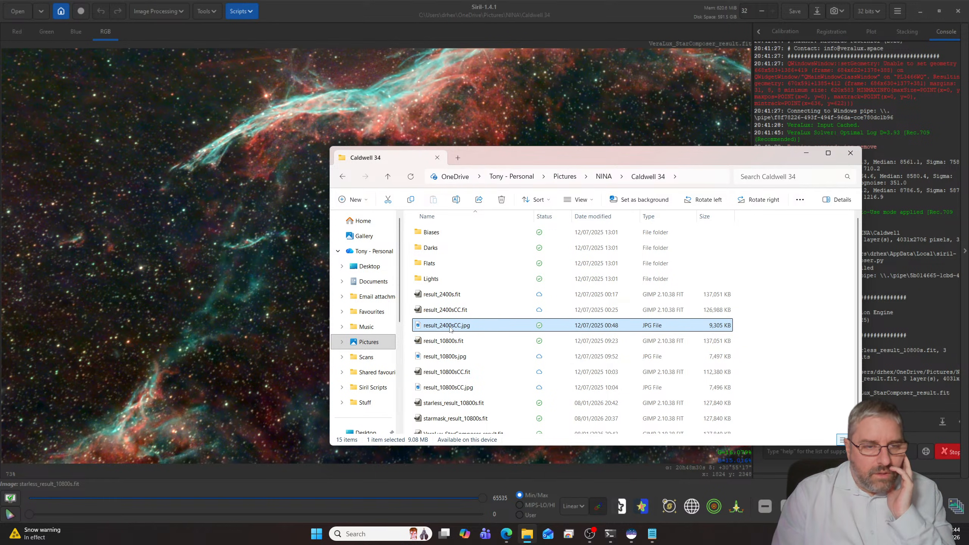
{"action": "left_click", "coordinate": [459, 357]}
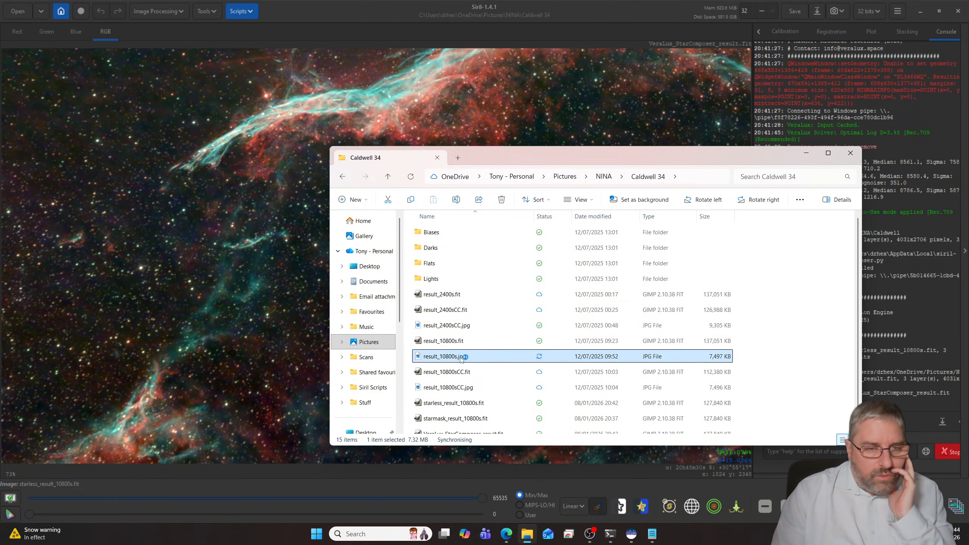
{"action": "double_click", "coordinate": [460, 357]}
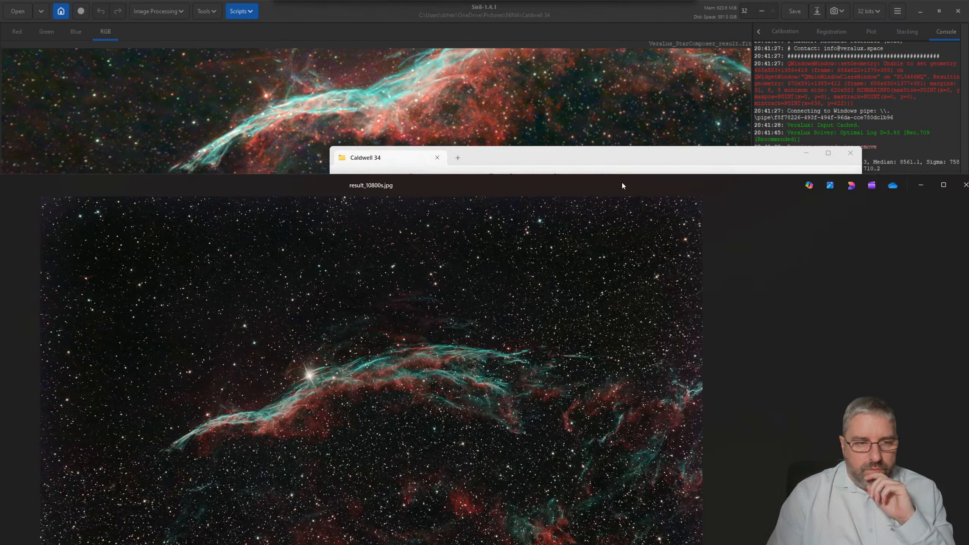
{"action": "left_click_drag", "start_coordinate": [629, 137], "coordinate": [652, 123]}
{"action": "double_click", "coordinate": [652, 123]}
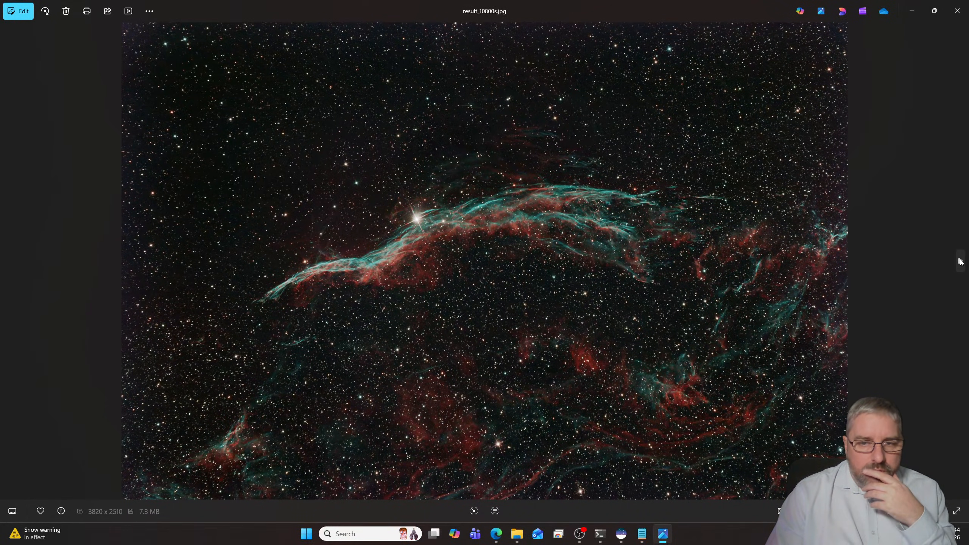
{"action": "left_click", "coordinate": [960, 261]}
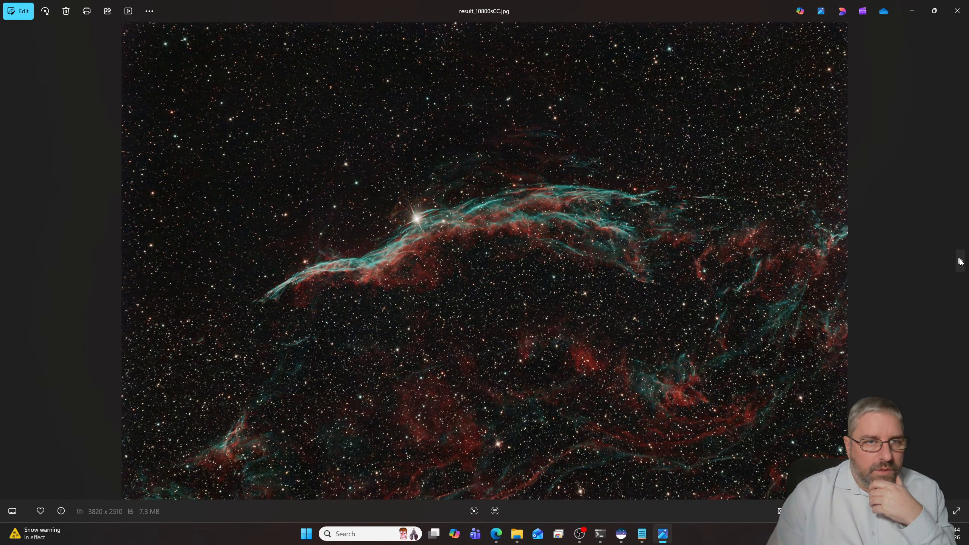
{"action": "left_click", "coordinate": [960, 262]}
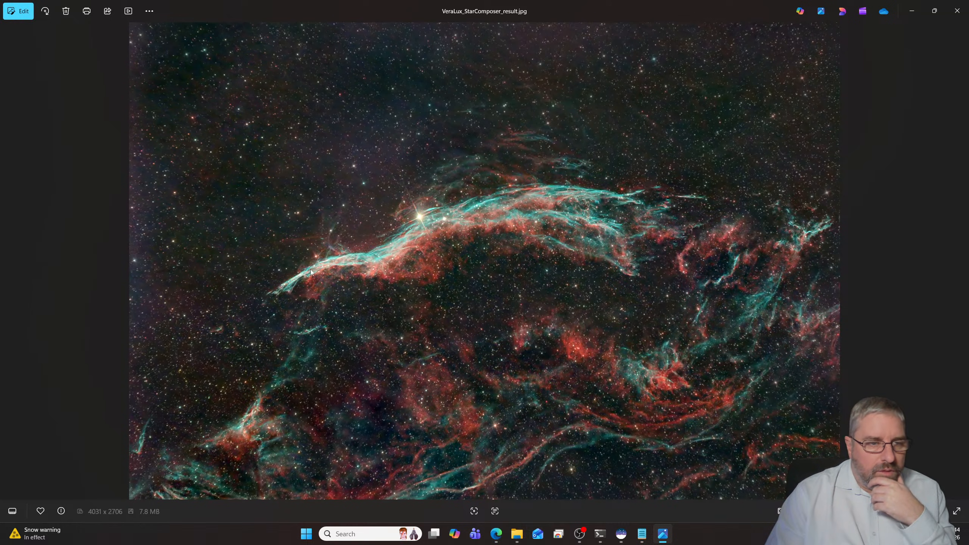
- Compare VeraLux_StarComposer_result.jpg with result_10800sCC.jpg by switching back and forth between the two images
{"action": "left_click", "coordinate": [8, 261]}
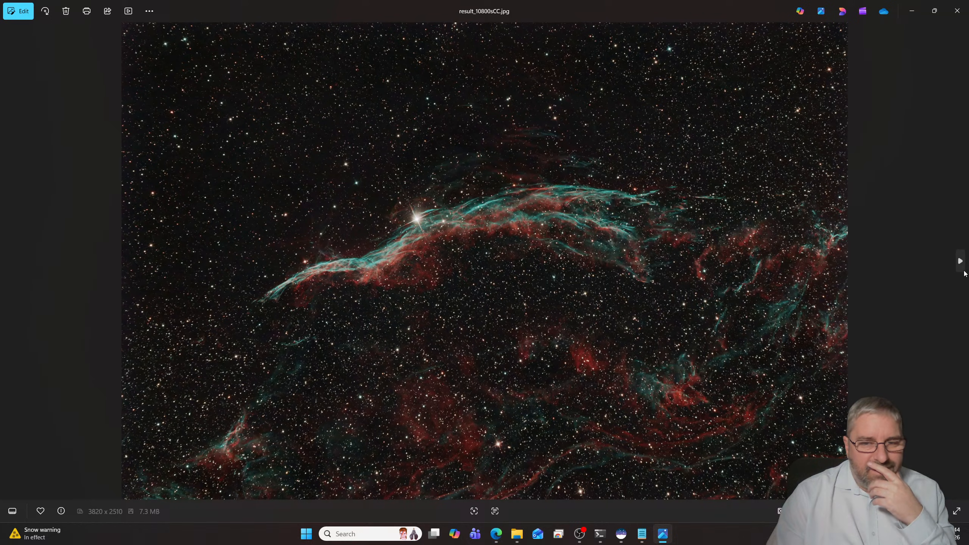
{"action": "left_click", "coordinate": [960, 262]}
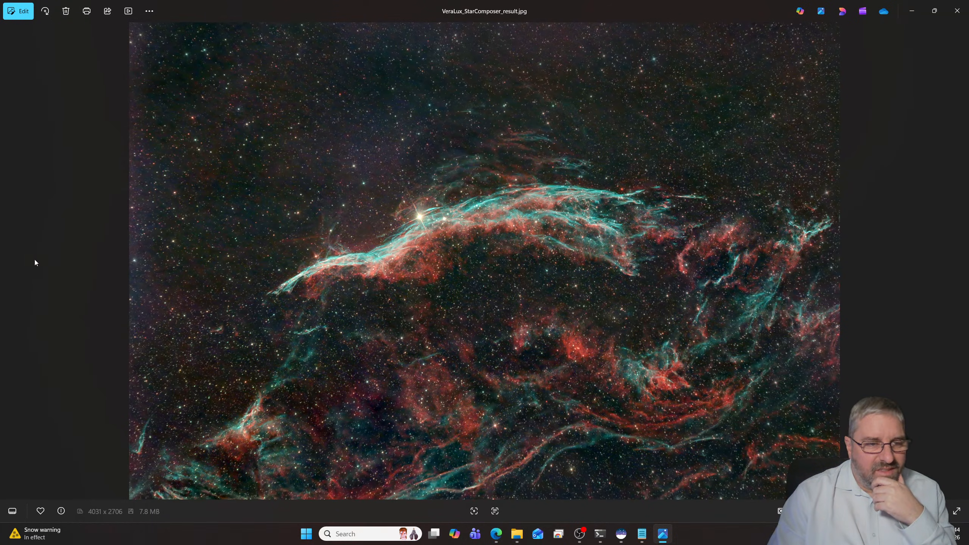
{"action": "left_click", "coordinate": [9, 261]}
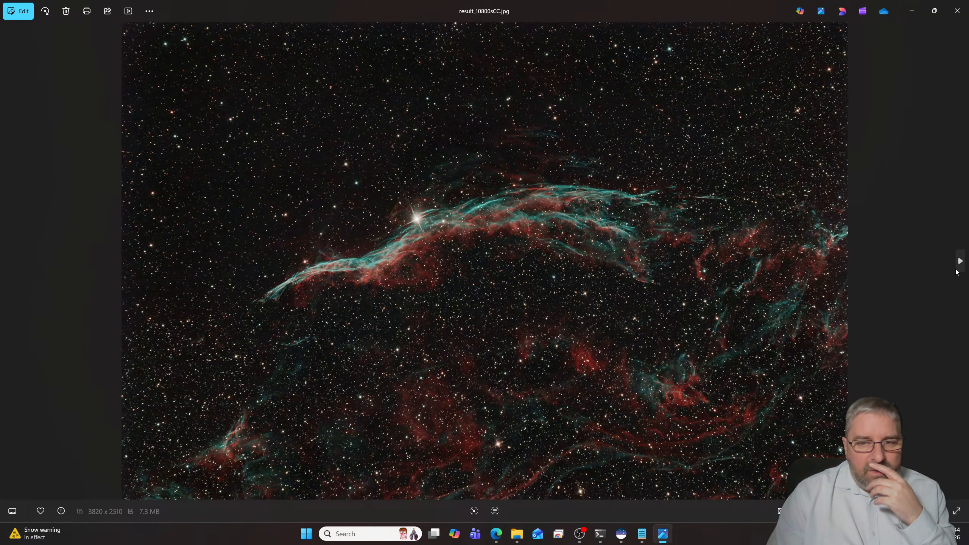
{"action": "left_click", "coordinate": [958, 265]}
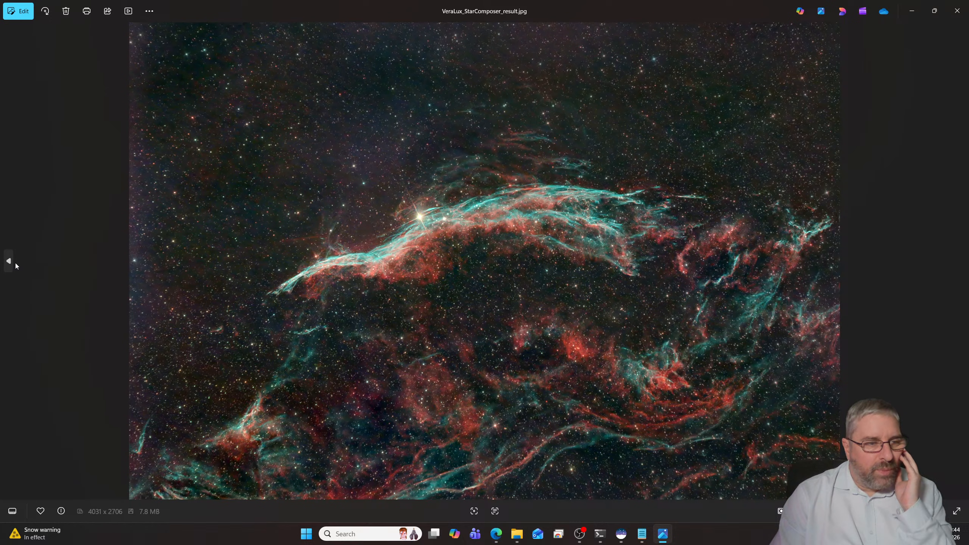
{"action": "left_click", "coordinate": [9, 261]}
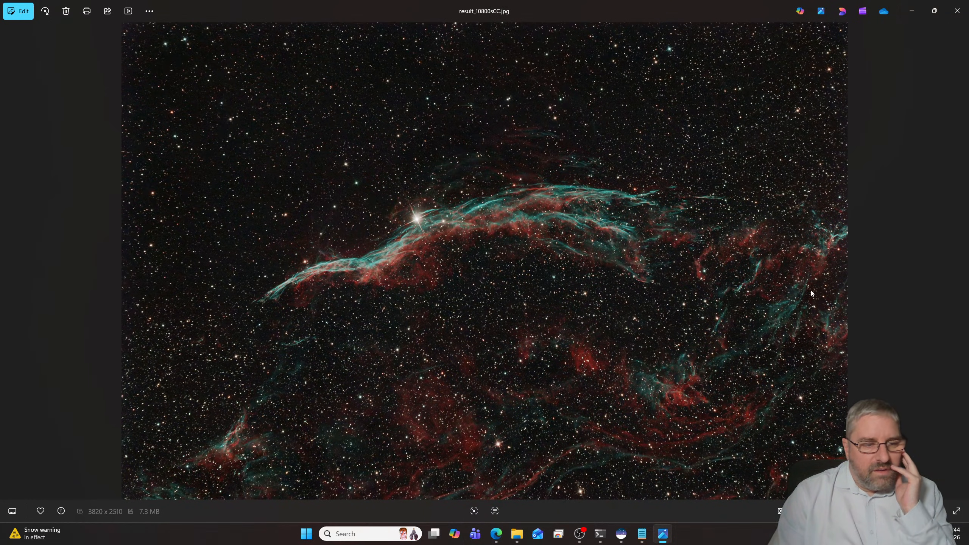
{"action": "left_click", "coordinate": [961, 267]}
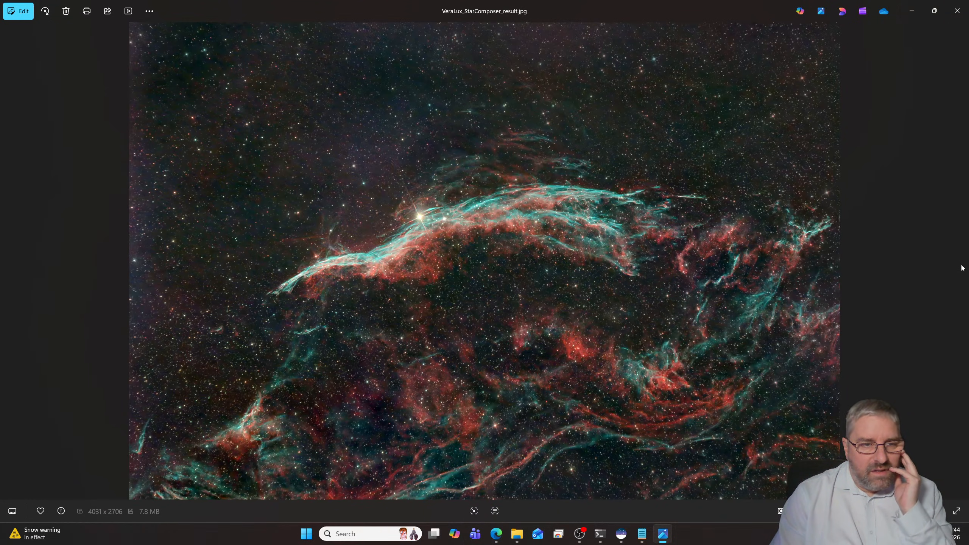
- Examine the bright star and the surrounding filaments of VeraLux_StarComposer_result.jpg close up
{"action": "scroll", "coordinate": [591, 281], "scroll_direction": "up", "scroll_amount": 2}
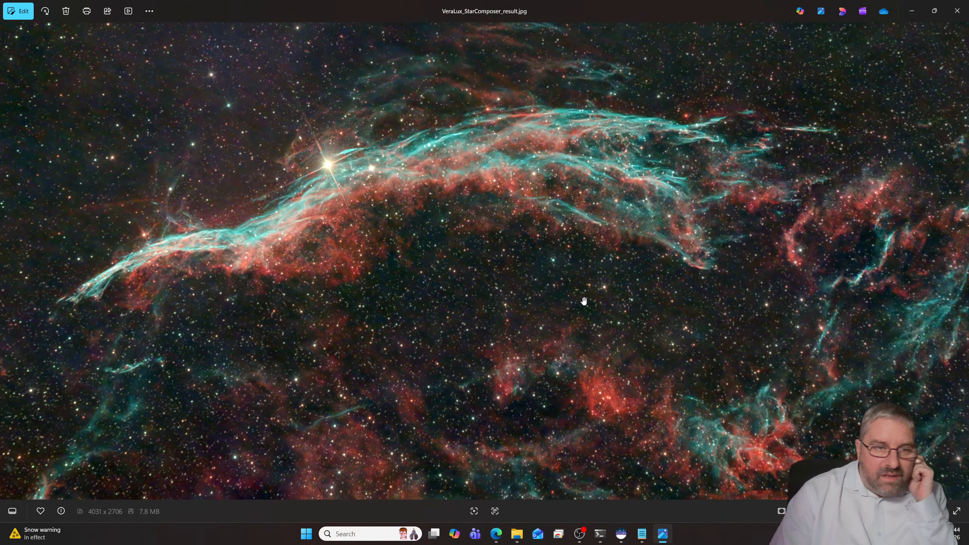
{"action": "scroll", "coordinate": [515, 257], "scroll_direction": "down", "scroll_amount": 2}
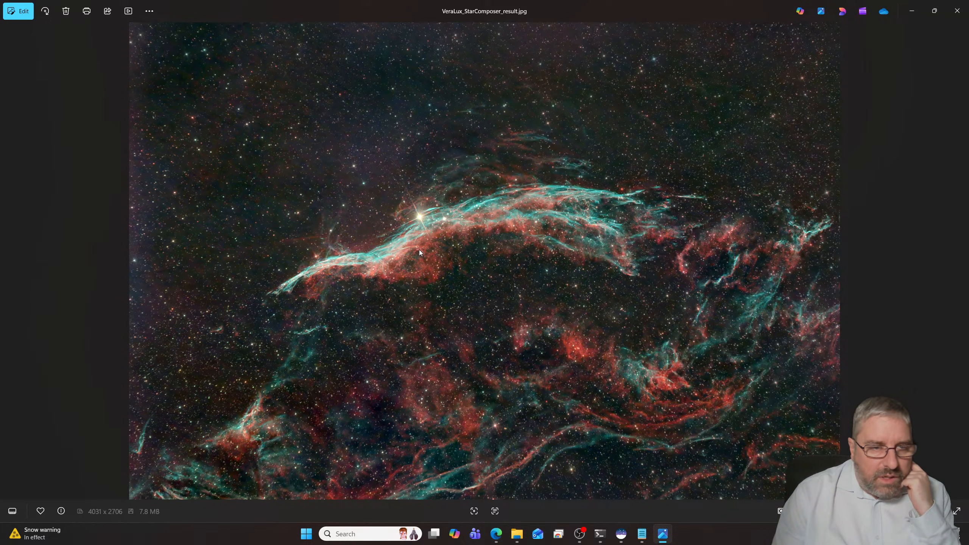
{"action": "scroll", "coordinate": [419, 251], "scroll_direction": "up", "scroll_amount": 3}
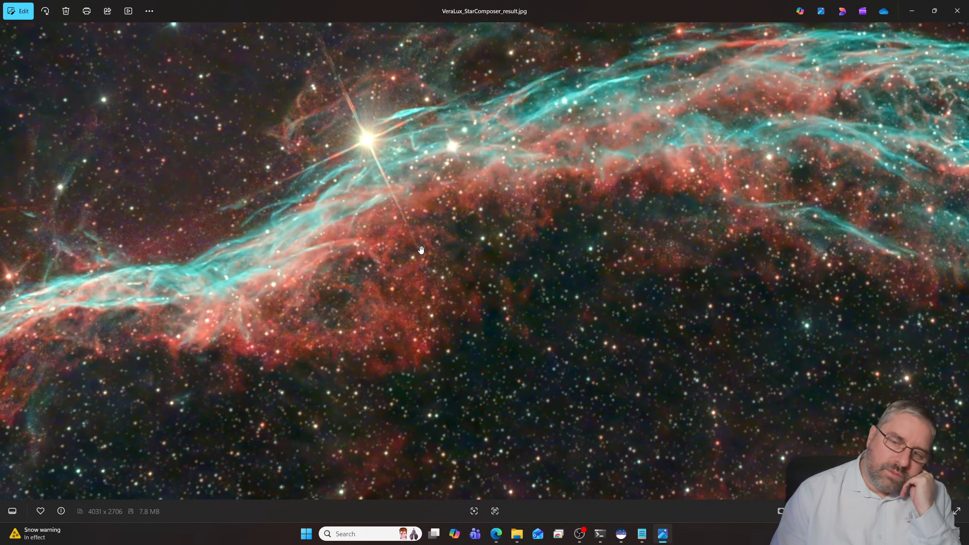
{"action": "scroll", "coordinate": [421, 248], "scroll_direction": "down", "scroll_amount": 2}
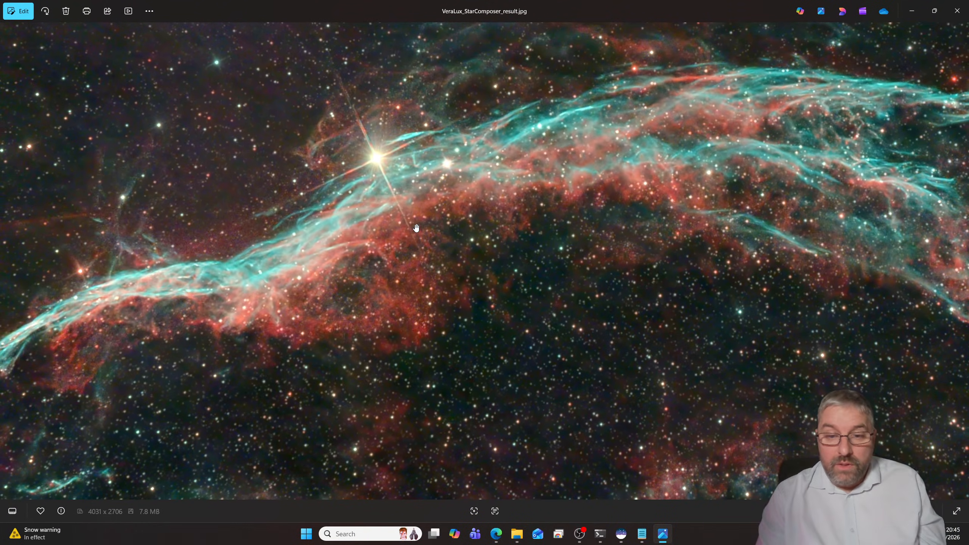
{"action": "scroll", "coordinate": [420, 229], "scroll_direction": "down", "scroll_amount": 1}
{"action": "scroll", "coordinate": [420, 228], "scroll_direction": "down", "scroll_amount": 2}
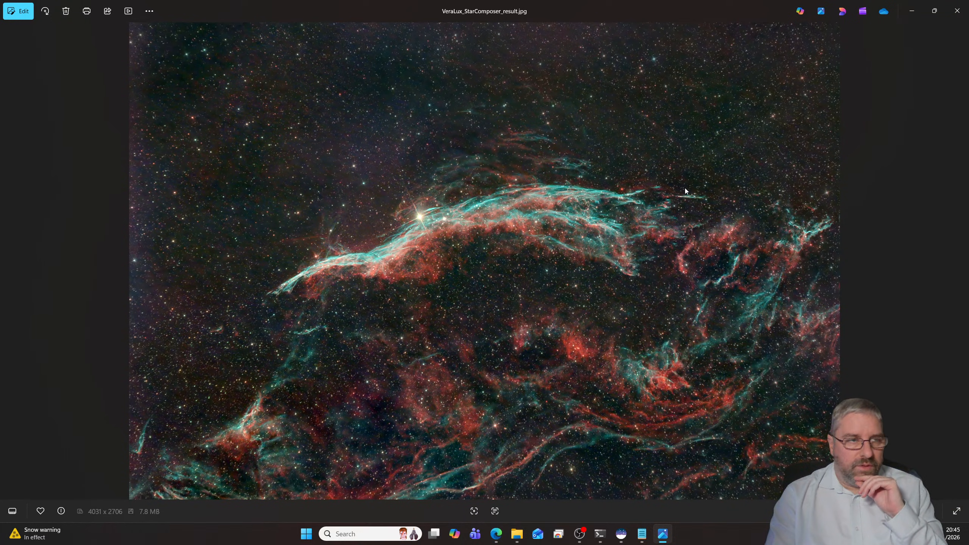
- Add "Veil Nebula Mosaic" below M106 in the 2026 imaging list in Notepad, and minimize the note
{"action": "left_click", "coordinate": [642, 533]}
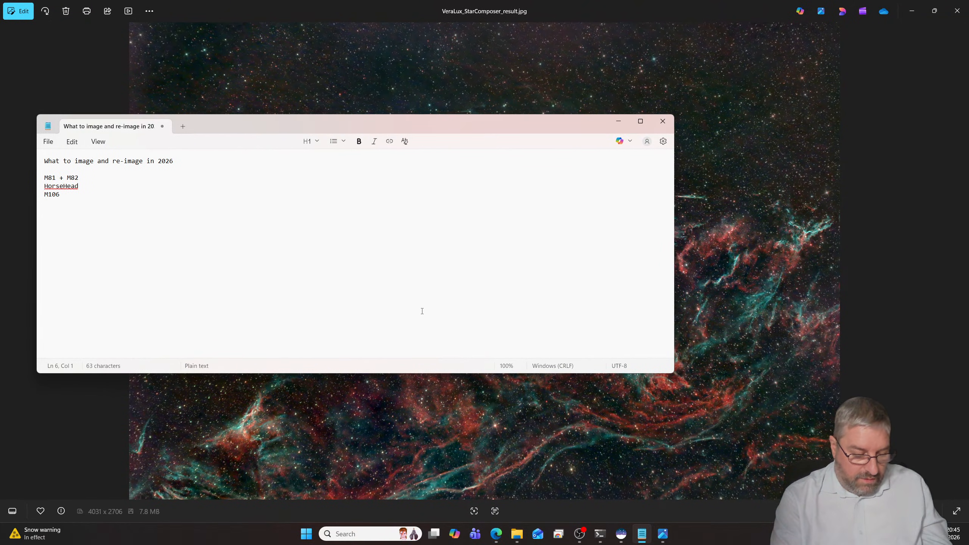
{"action": "type", "text": "Veil"}
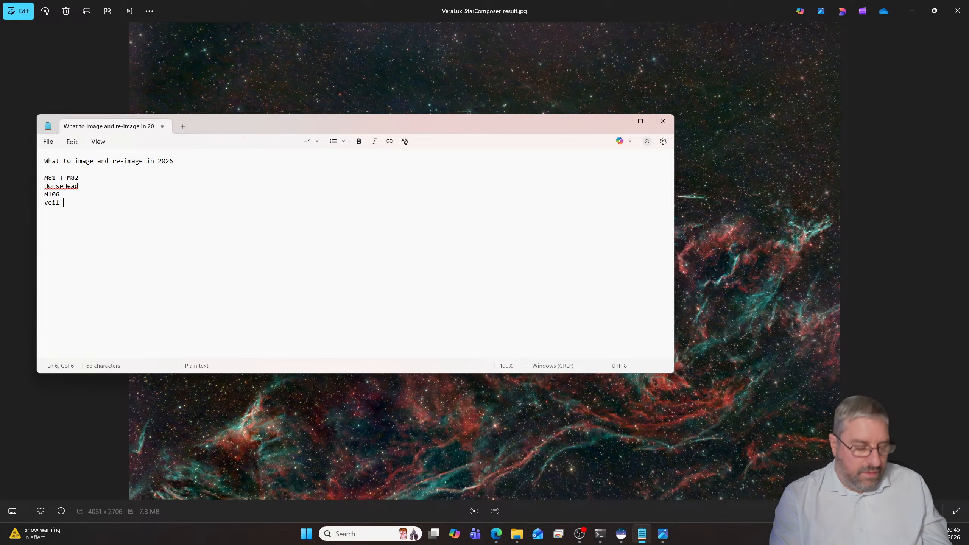
{"action": "type", "text": " Nebula Mosaic"}
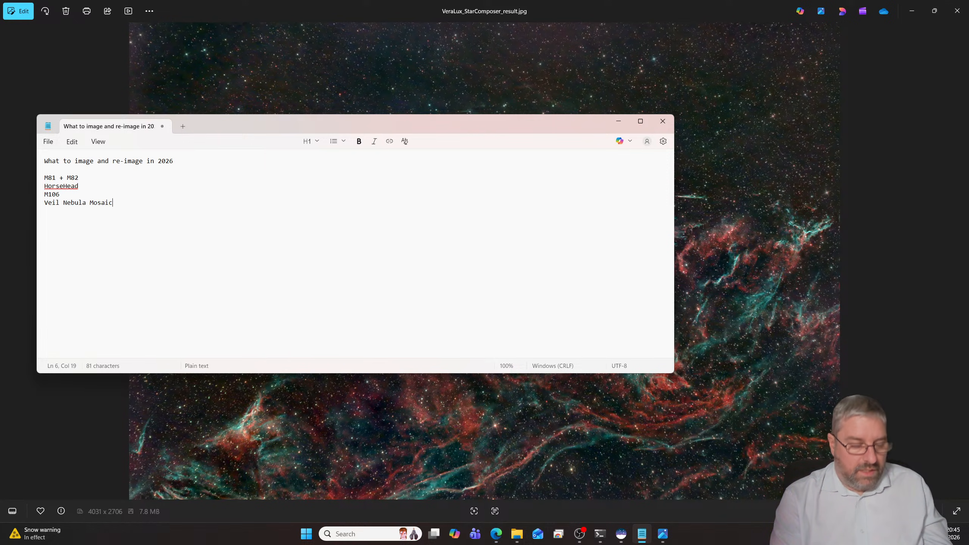
{"action": "key", "text": "Return"}
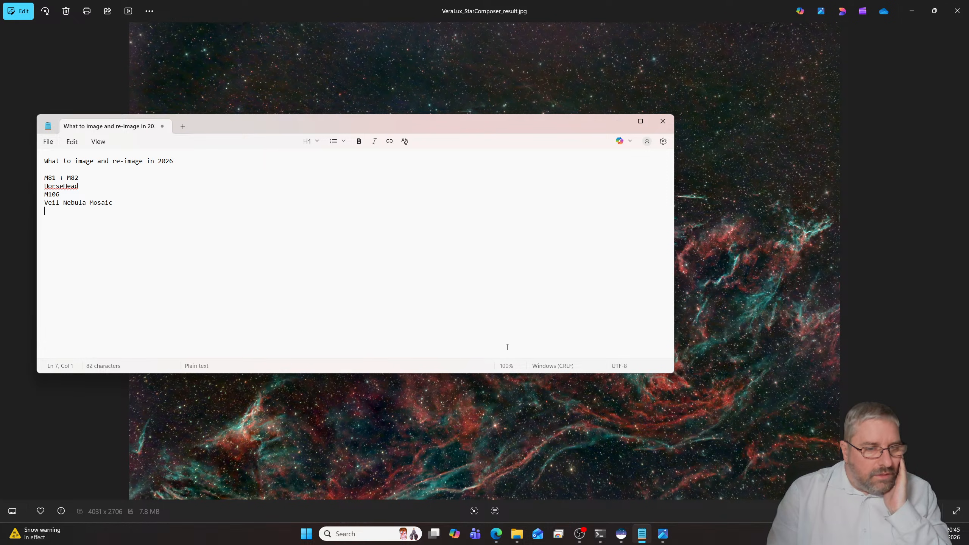
{"action": "left_click", "coordinate": [619, 121]}
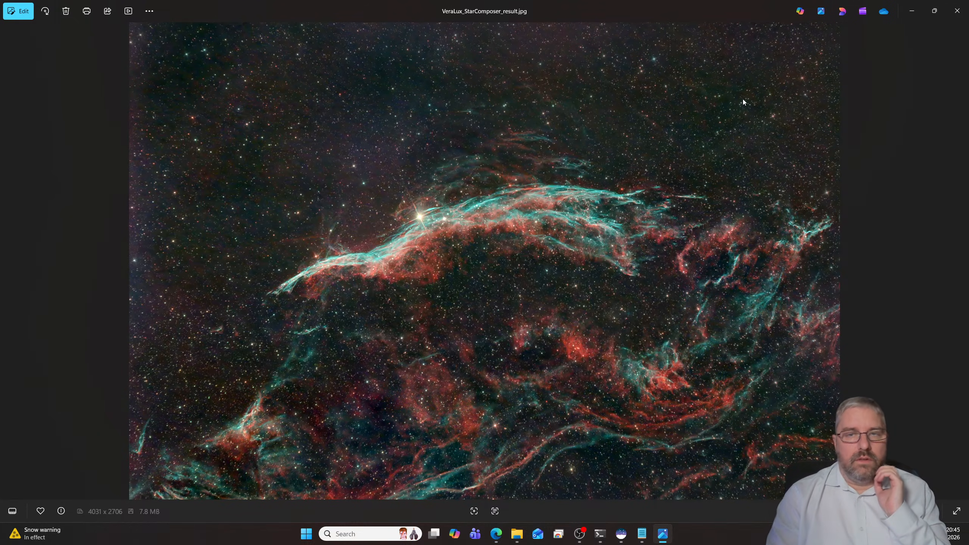
- Close the nebula image, open C20.jpg from the Caldwell20 folder inside NINA, inspect it and close it
{"action": "left_click", "coordinate": [956, 11]}
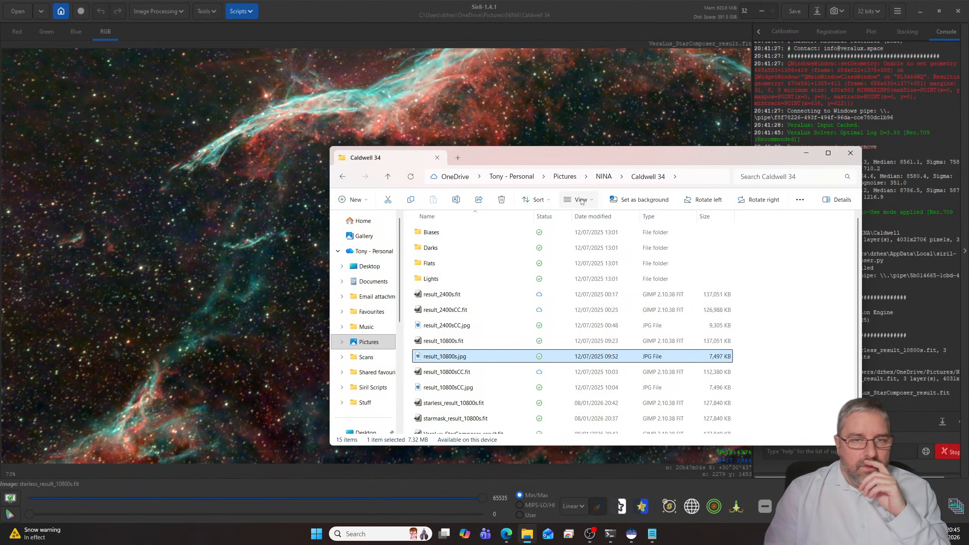
{"action": "left_click", "coordinate": [603, 176]}
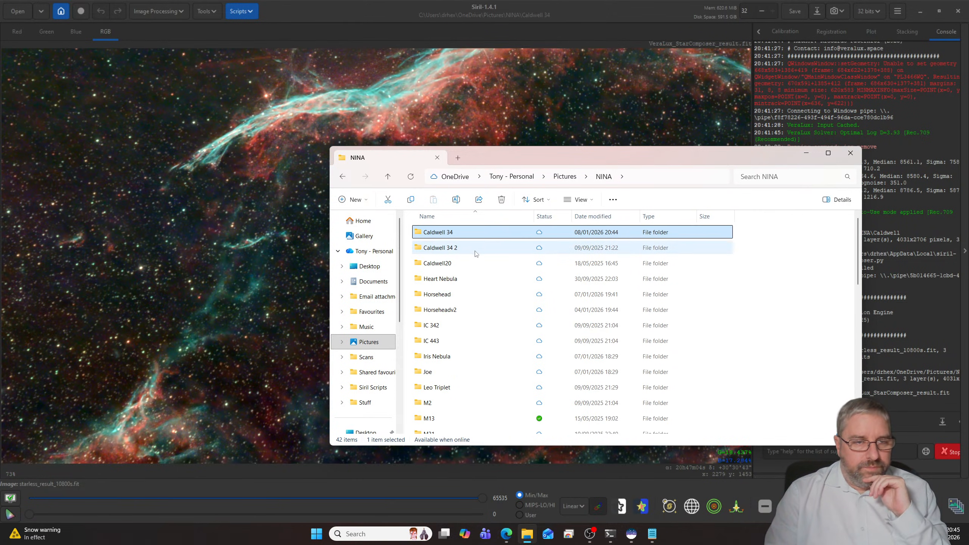
{"action": "double_click", "coordinate": [457, 263]}
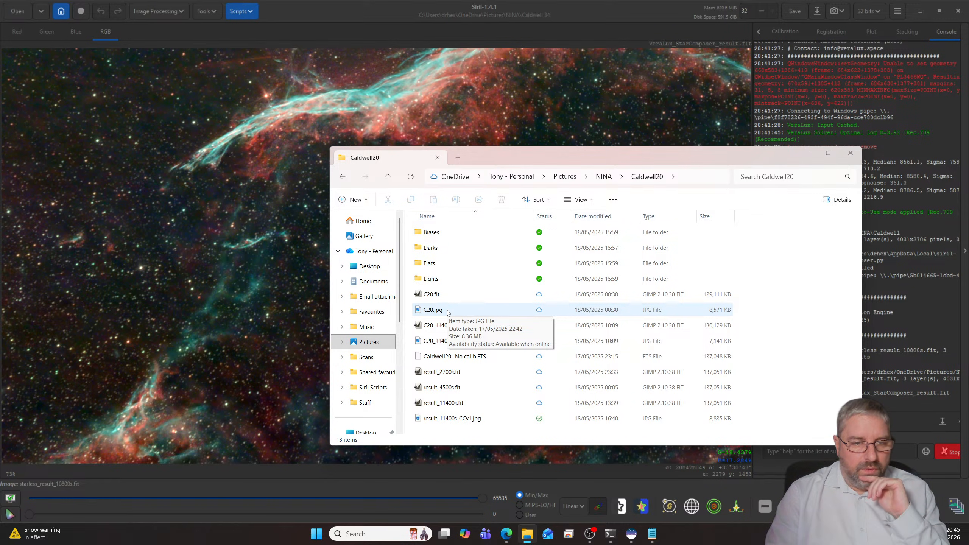
{"action": "double_click", "coordinate": [447, 310]}
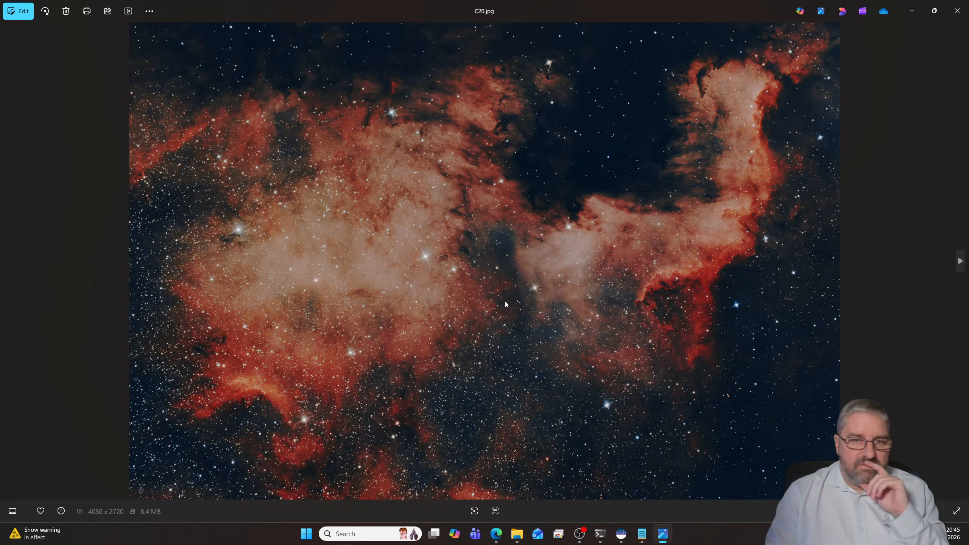
{"action": "scroll", "coordinate": [506, 301], "scroll_direction": "up", "scroll_amount": 3}
{"action": "scroll", "coordinate": [506, 300], "scroll_direction": "down", "scroll_amount": 3}
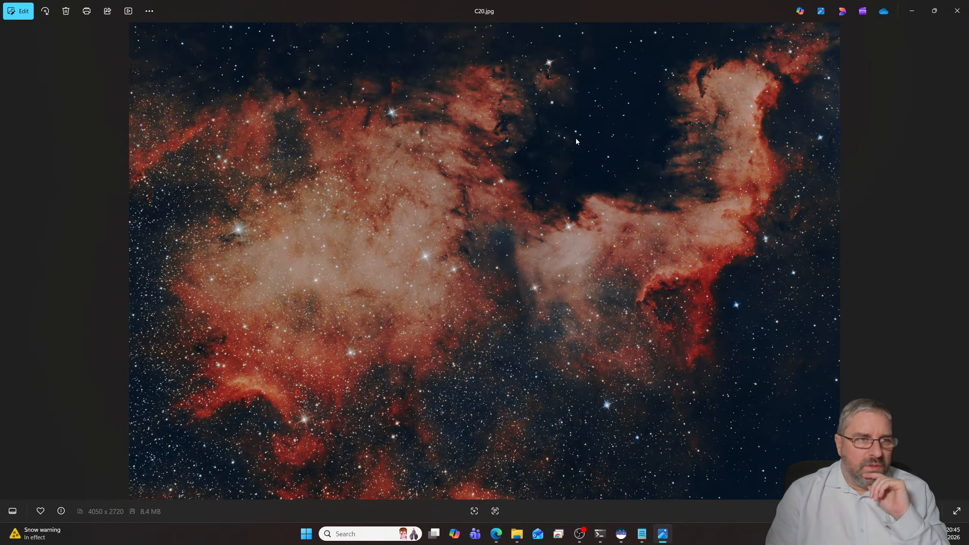
{"action": "left_click", "coordinate": [957, 10]}
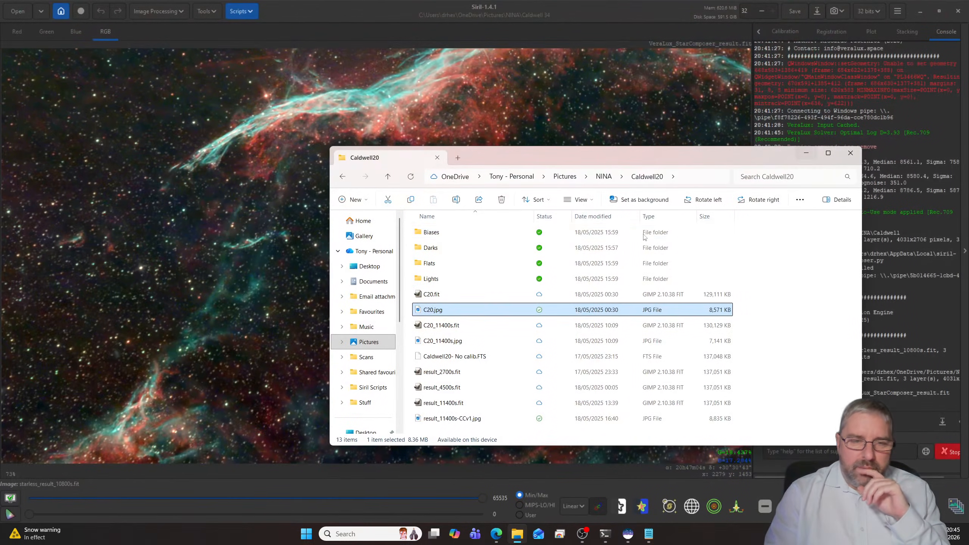
- Sort the Caldwell20 files by date modified, view result_11400s-CCv1.jpg and close it
{"action": "left_click", "coordinate": [614, 216]}
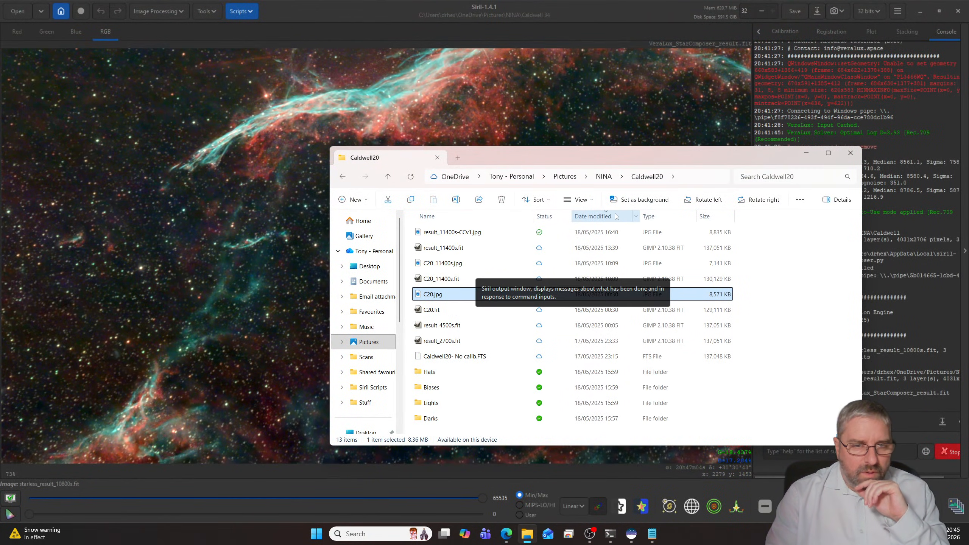
{"action": "double_click", "coordinate": [463, 233]}
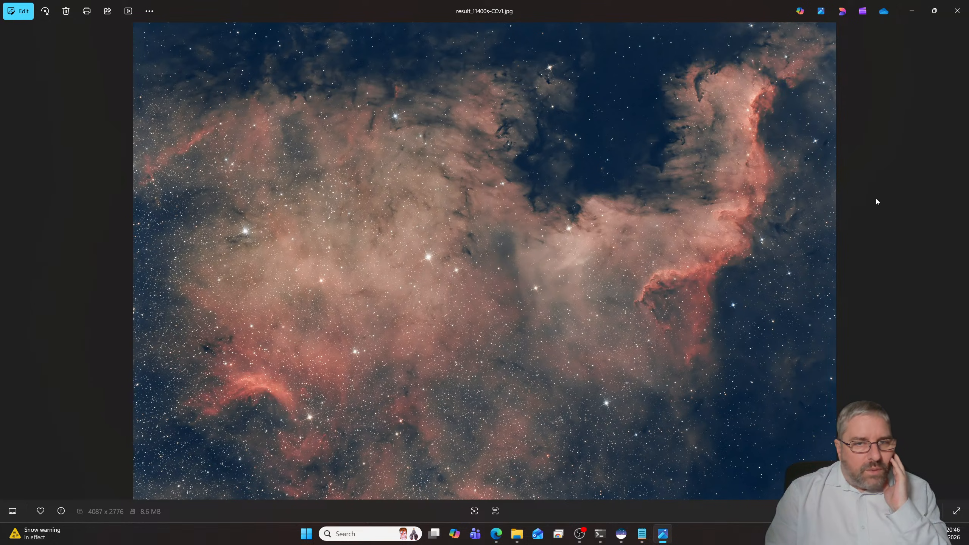
{"action": "left_click", "coordinate": [963, 20]}
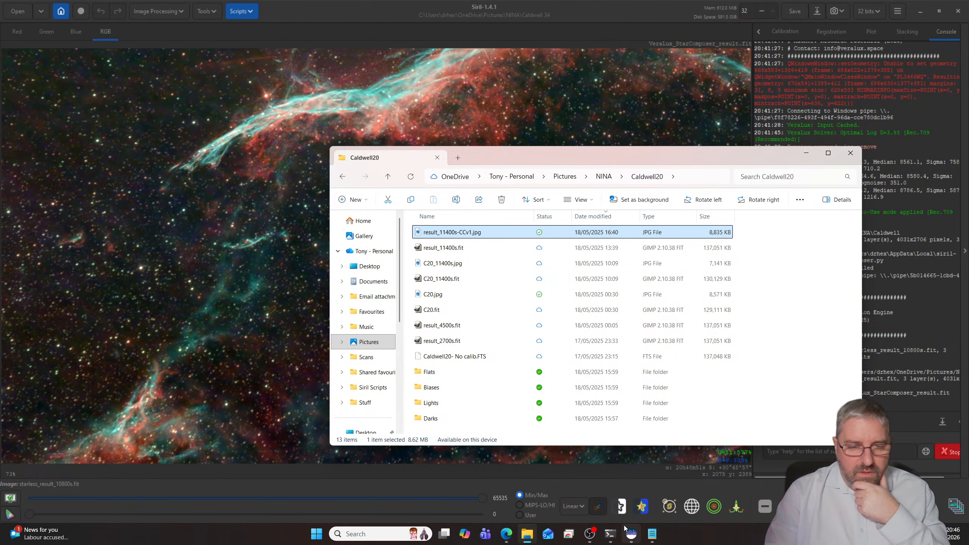
- Switch to Siril and set the working directory to the Caldwell20 folder inside NINA
{"action": "left_click", "coordinate": [626, 530]}
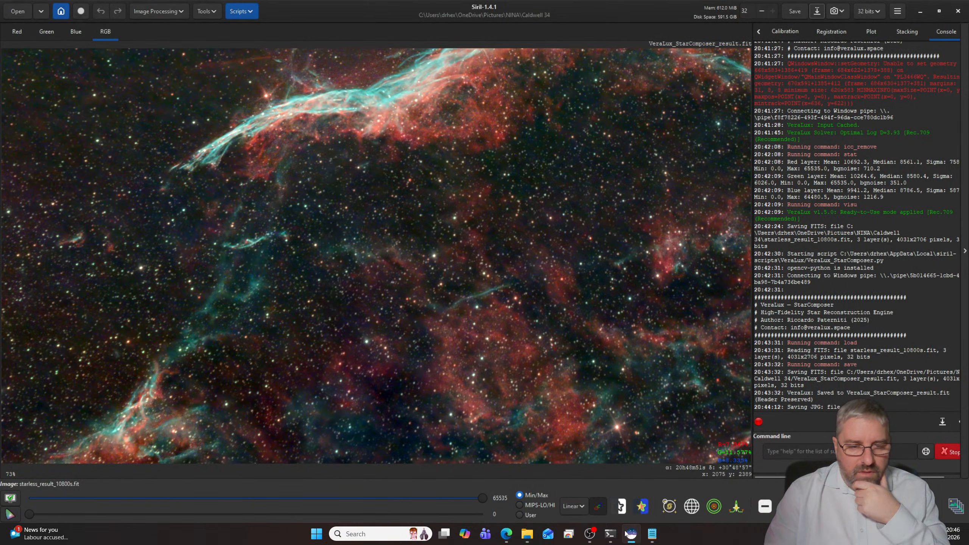
{"action": "left_click", "coordinate": [61, 12]}
{"action": "left_click", "coordinate": [407, 106]}
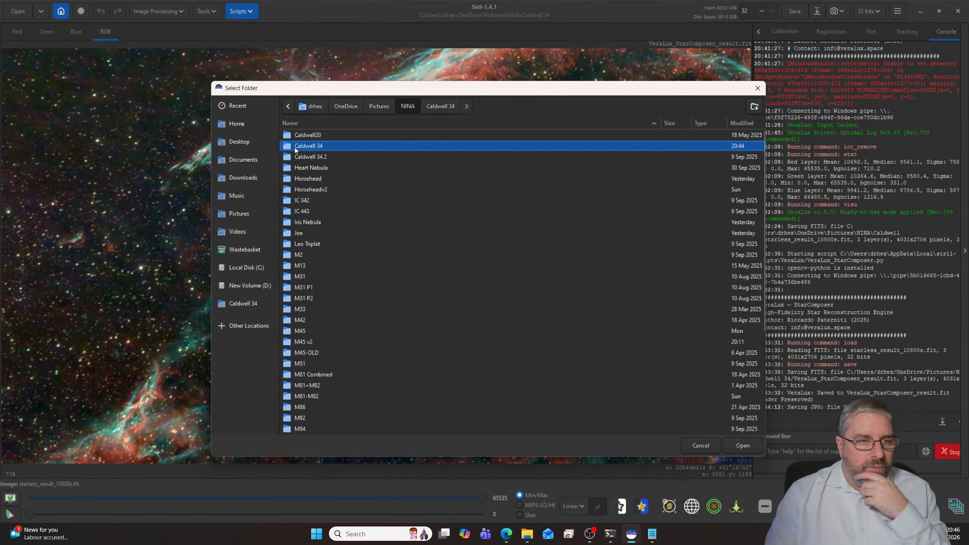
{"action": "double_click", "coordinate": [301, 136]}
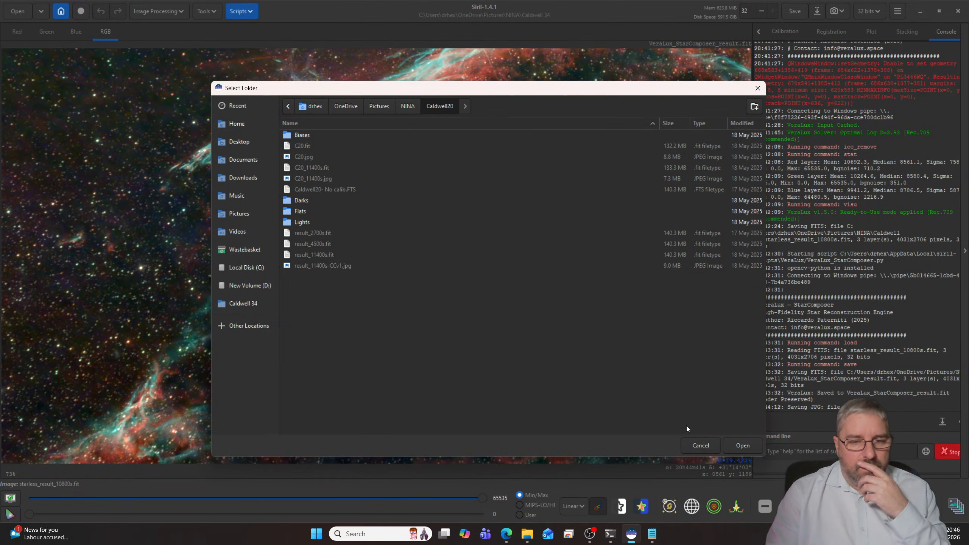
{"action": "left_click", "coordinate": [742, 445]}
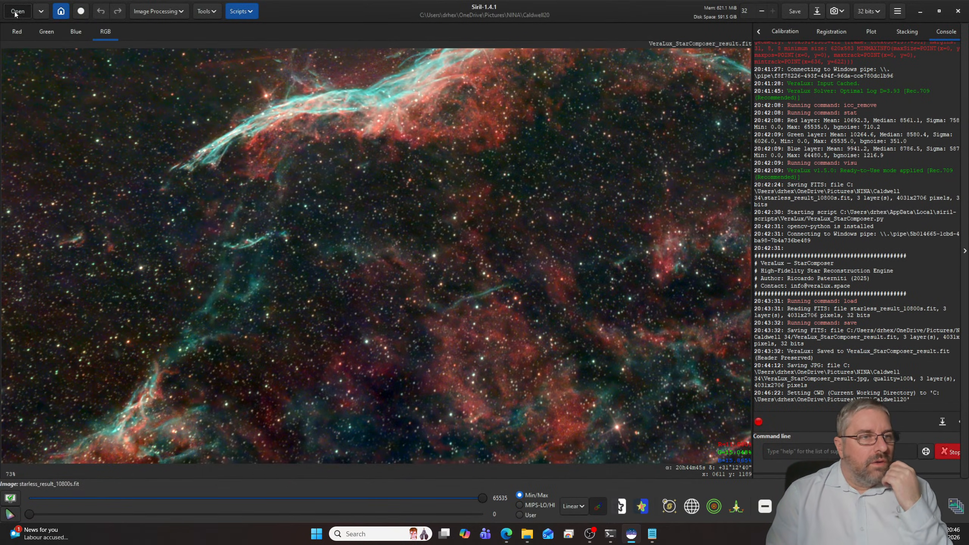
- Open result_11400s.fit from the Caldwell20 folder and display it with the AutoStretch view mode
{"action": "left_click", "coordinate": [17, 11]}
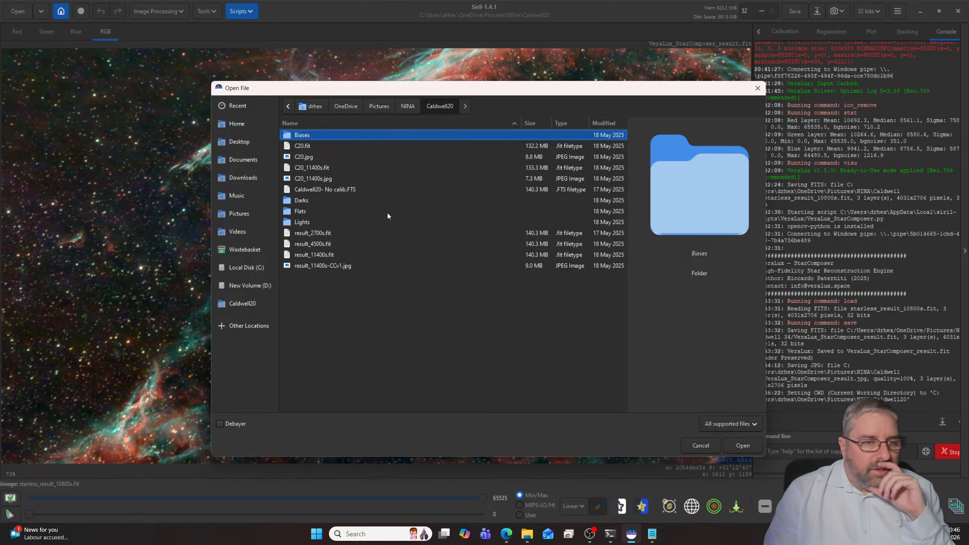
{"action": "left_click", "coordinate": [333, 257]}
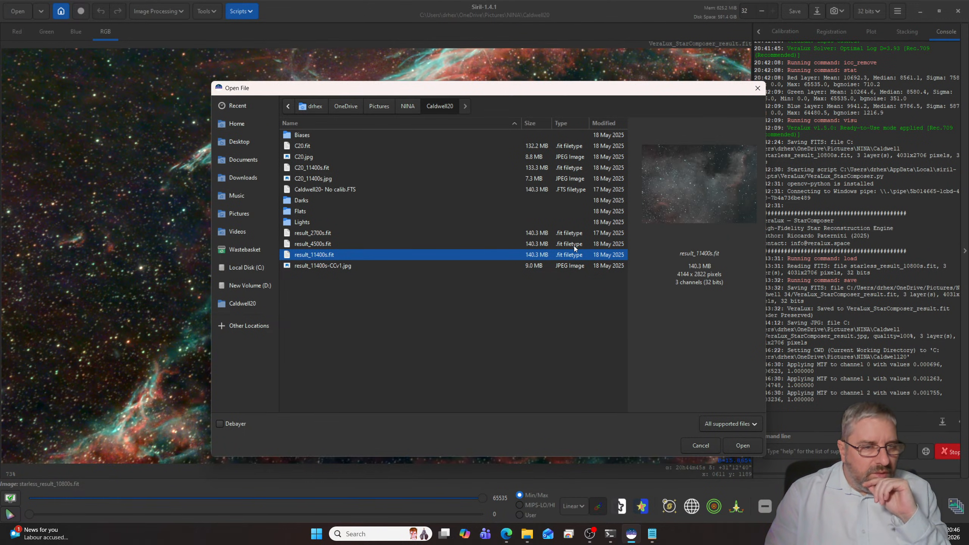
{"action": "left_click", "coordinate": [751, 449]}
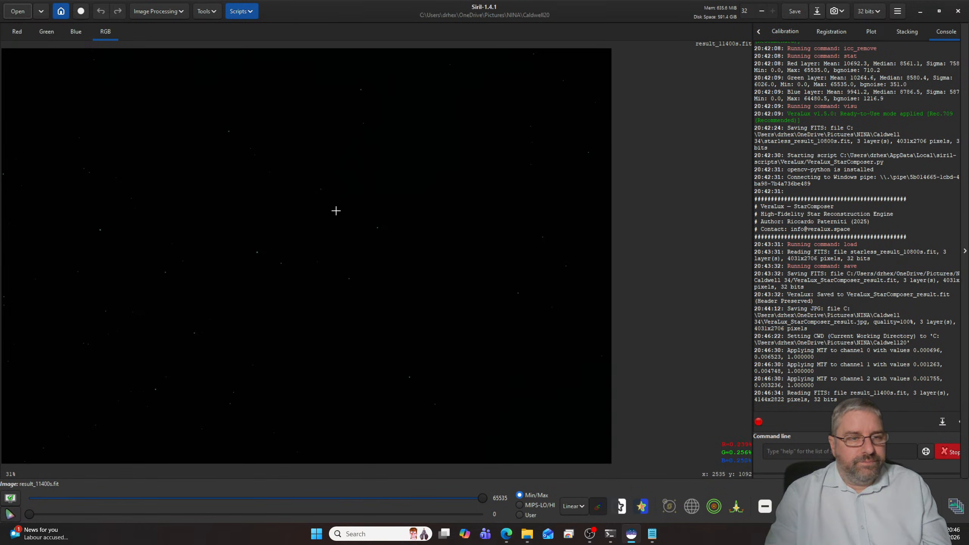
{"action": "left_click", "coordinate": [573, 506]}
{"action": "left_click", "coordinate": [574, 465]}
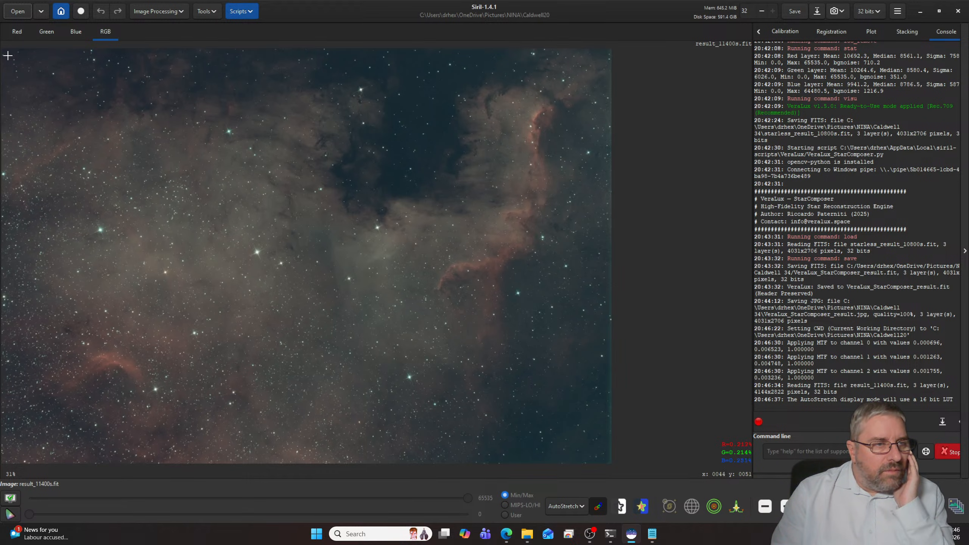
- Crop the edges off the Caldwell20 image to a selection of about 4053 x 2716 px
{"action": "left_click_drag", "start_coordinate": [7, 55], "coordinate": [603, 455]}
{"action": "right_click", "coordinate": [426, 327]}
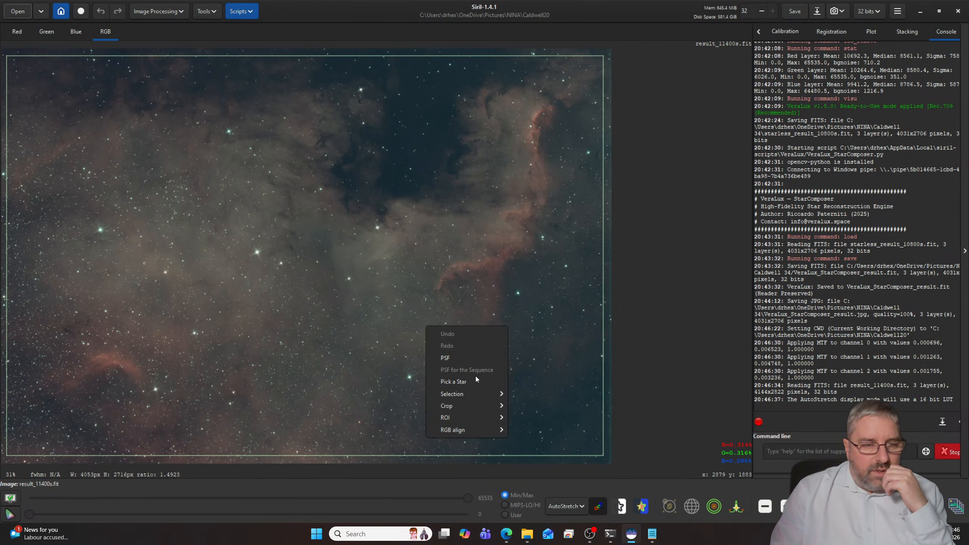
{"action": "mouse_move", "coordinate": [471, 404]}
{"action": "left_click", "coordinate": [538, 407]}
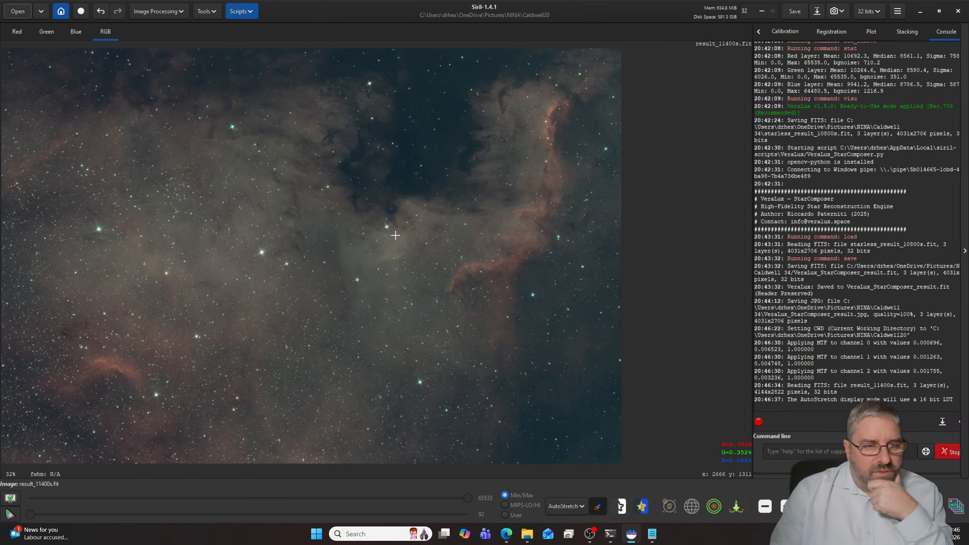
- Plate solve the cropped Caldwell20 image with the Image Plate Solver
{"action": "left_click", "coordinate": [243, 12]}
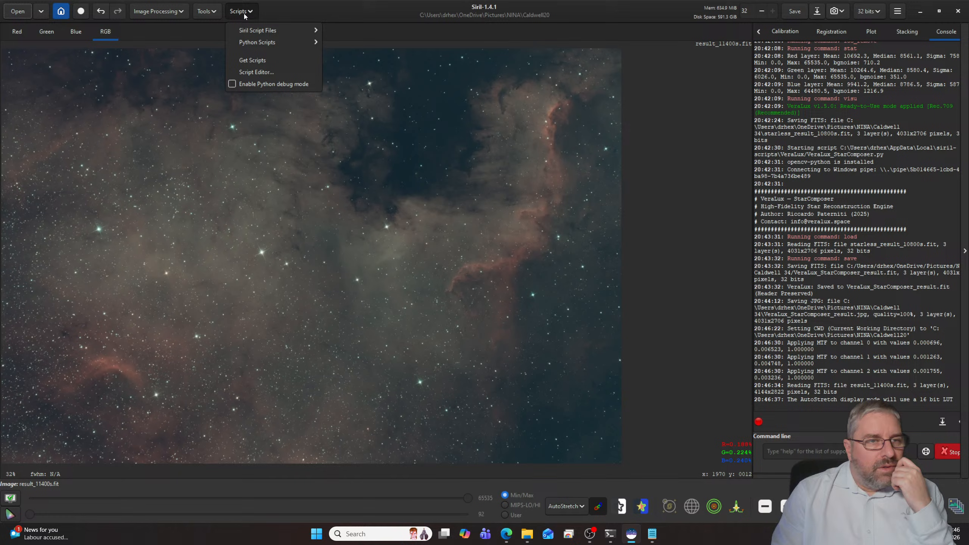
{"action": "left_click", "coordinate": [210, 14]}
{"action": "left_click", "coordinate": [208, 13]}
{"action": "left_click", "coordinate": [196, 47]}
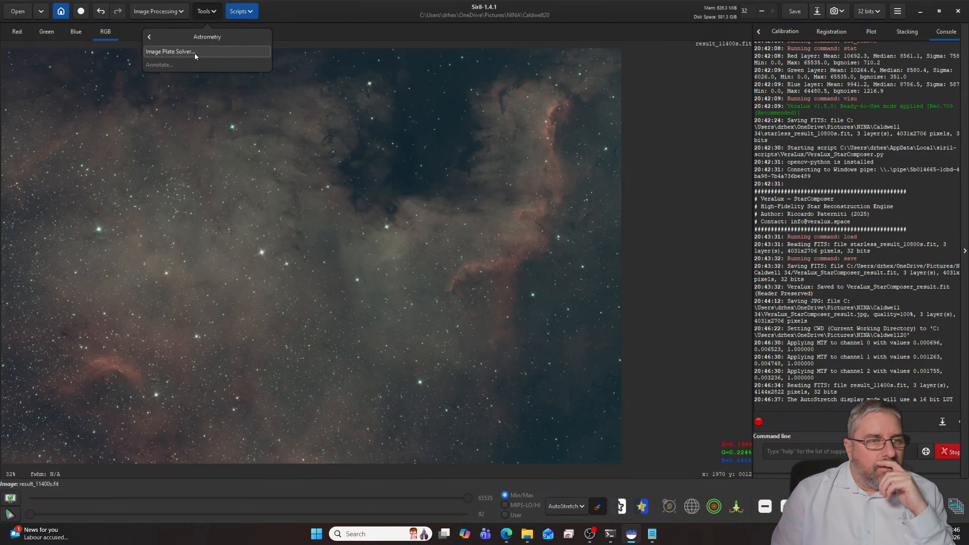
{"action": "left_click", "coordinate": [194, 53]}
{"action": "left_click", "coordinate": [588, 433]}
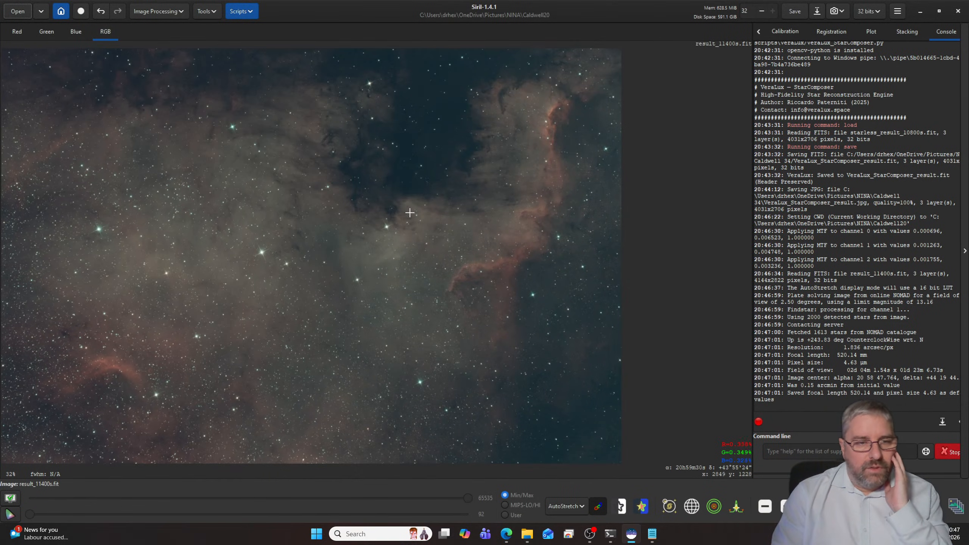
- Remove the image's gradients with the AutoBGE script, using 100 sample points, polynomial degree 2 and RBF smoothness 0.10
{"action": "left_click", "coordinate": [249, 11]}
{"action": "mouse_move", "coordinate": [251, 29]}
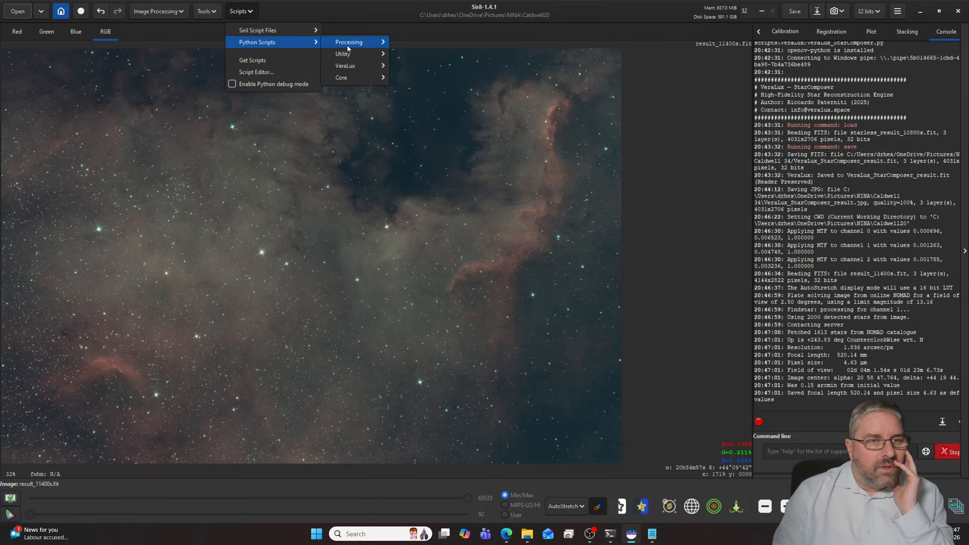
{"action": "mouse_move", "coordinate": [348, 42]}
{"action": "left_click", "coordinate": [414, 54]}
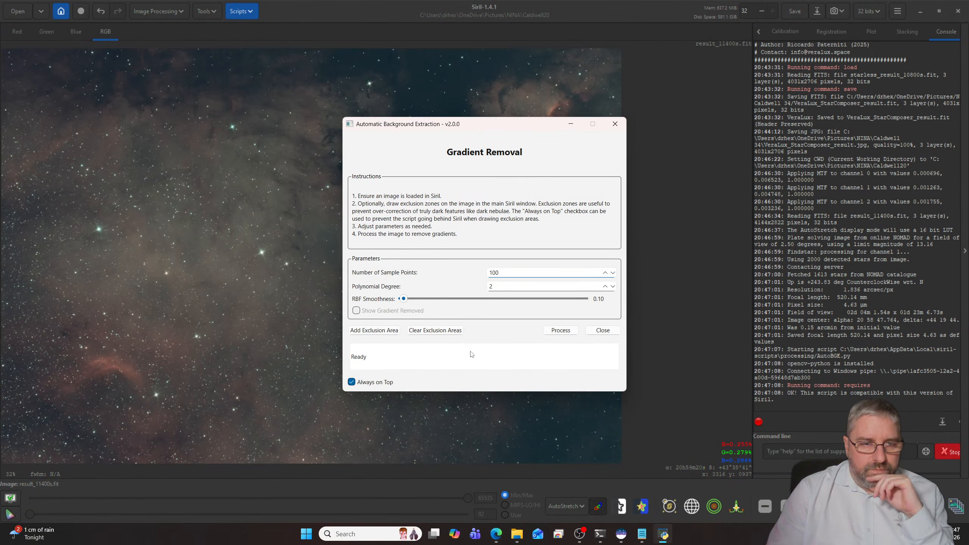
{"action": "left_click", "coordinate": [560, 330]}
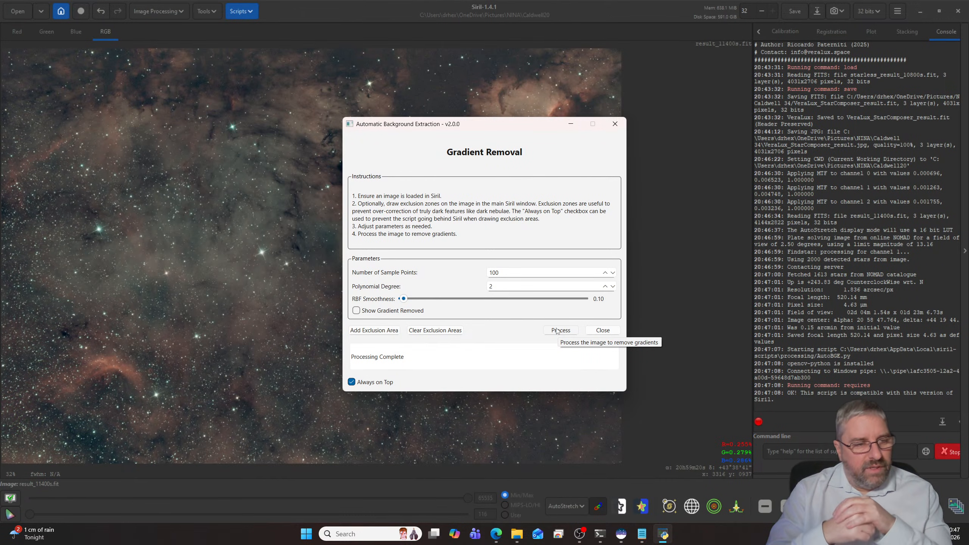
{"action": "left_click", "coordinate": [597, 331]}
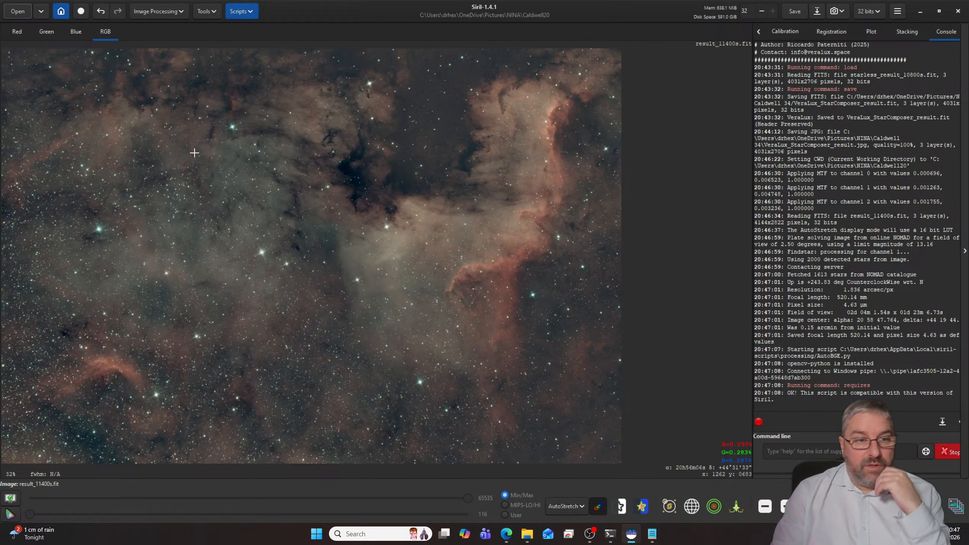
- Apply Spectrophotometric Color Calibration in narrowband mode with the Sony IMX294 sensor and the Average Spiral Galaxy white reference
{"action": "left_click", "coordinate": [170, 12]}
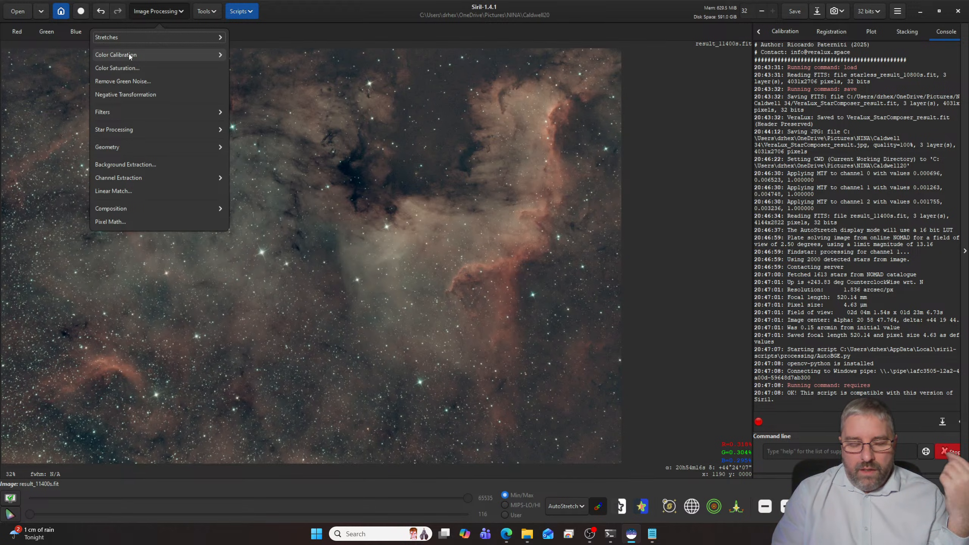
{"action": "left_click", "coordinate": [129, 54]}
{"action": "left_click", "coordinate": [128, 79]}
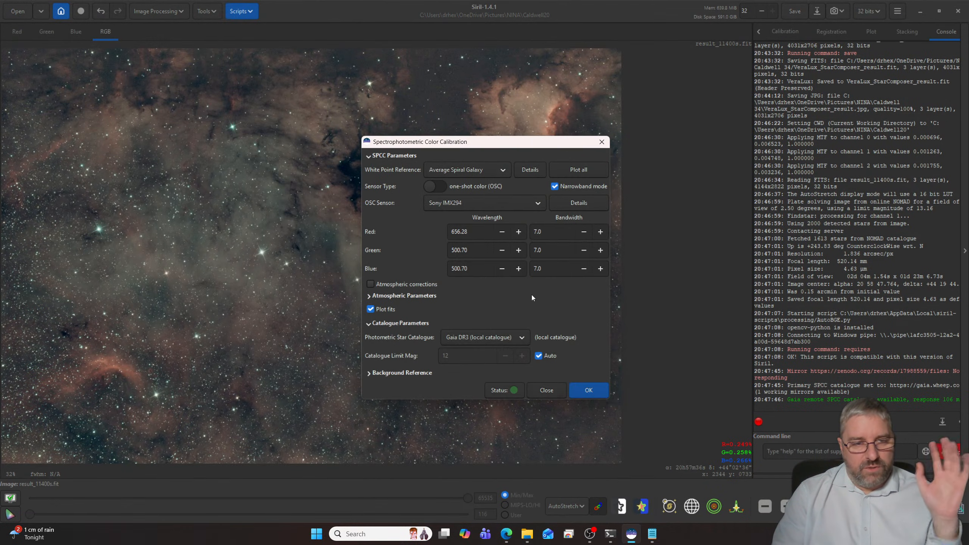
{"action": "left_click", "coordinate": [606, 389]}
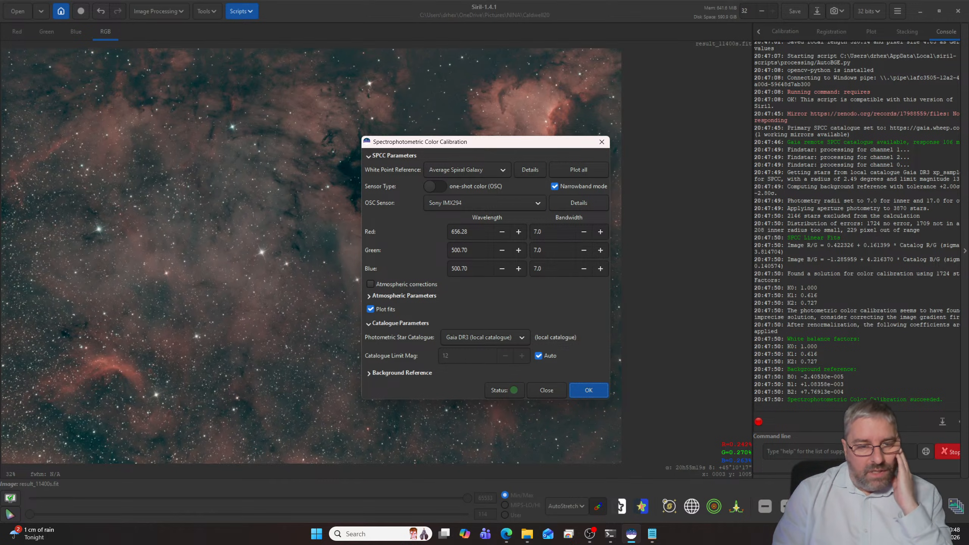
{"action": "key", "text": "alt+Tab"}
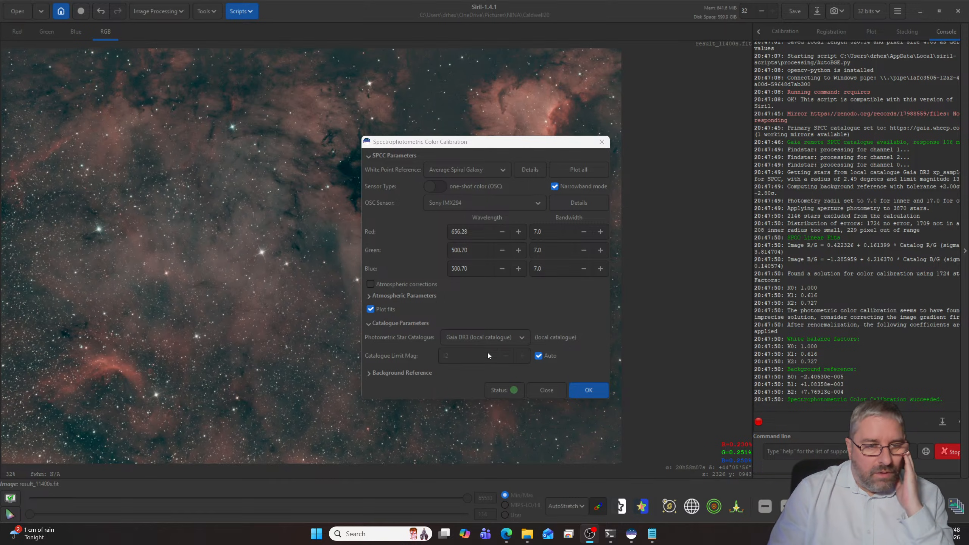
{"action": "left_click", "coordinate": [539, 388]}
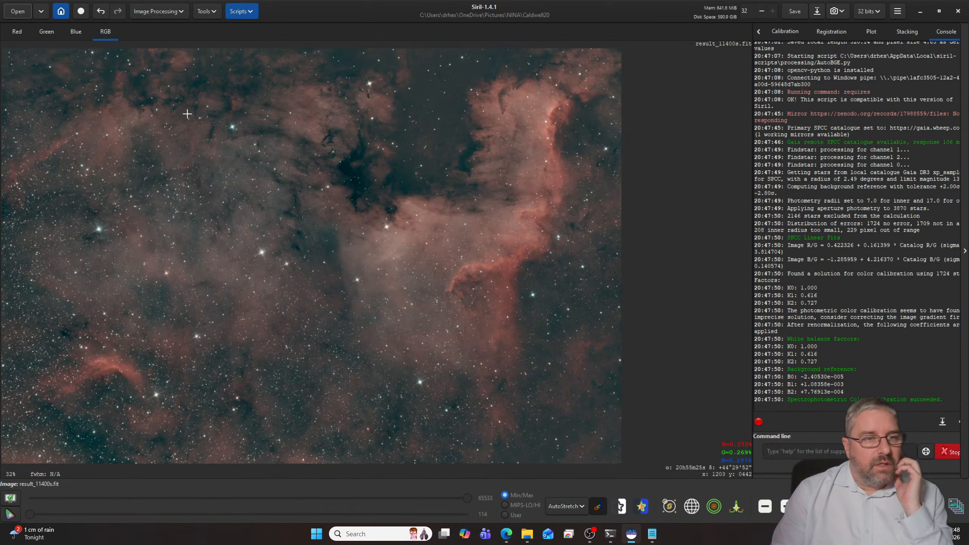
- Denoise the image with the GraXpert AI script, using model 3.0.2 at strength 0.80
{"action": "left_click", "coordinate": [241, 11]}
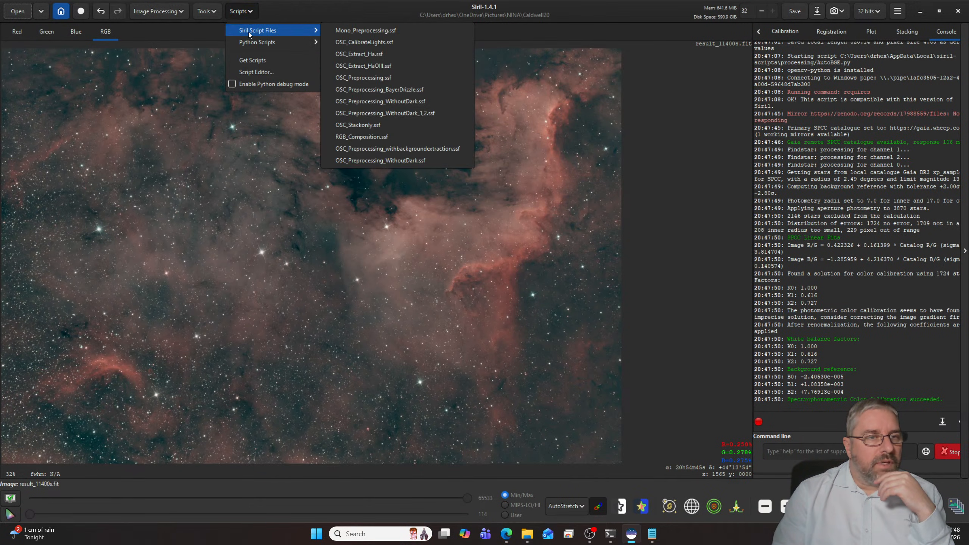
{"action": "mouse_move", "coordinate": [252, 41]}
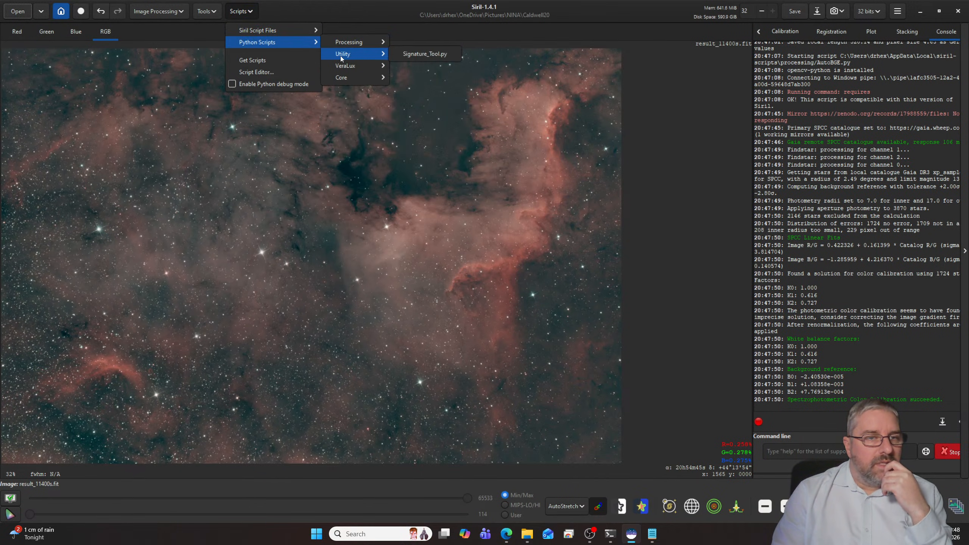
{"action": "mouse_move", "coordinate": [349, 42]}
{"action": "left_click", "coordinate": [435, 81]}
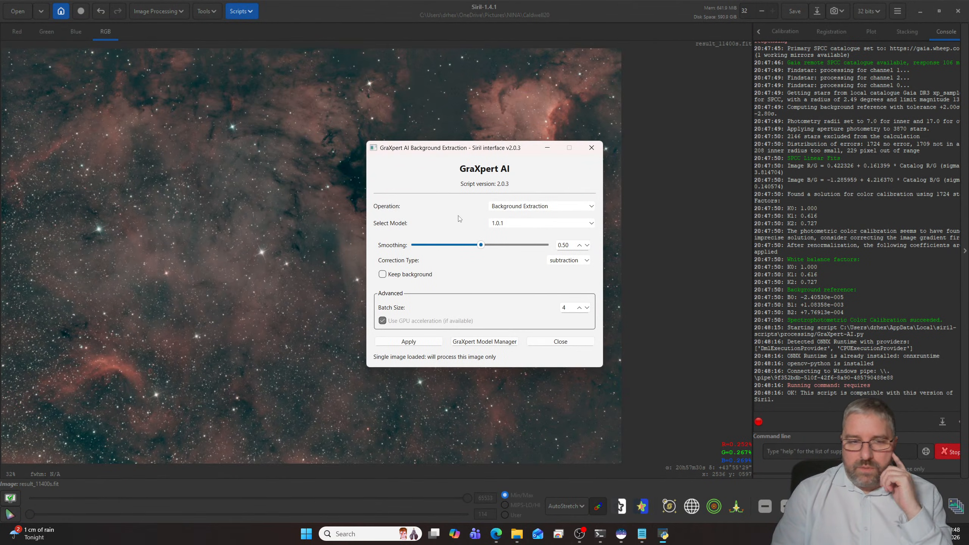
{"action": "left_click", "coordinate": [498, 208]}
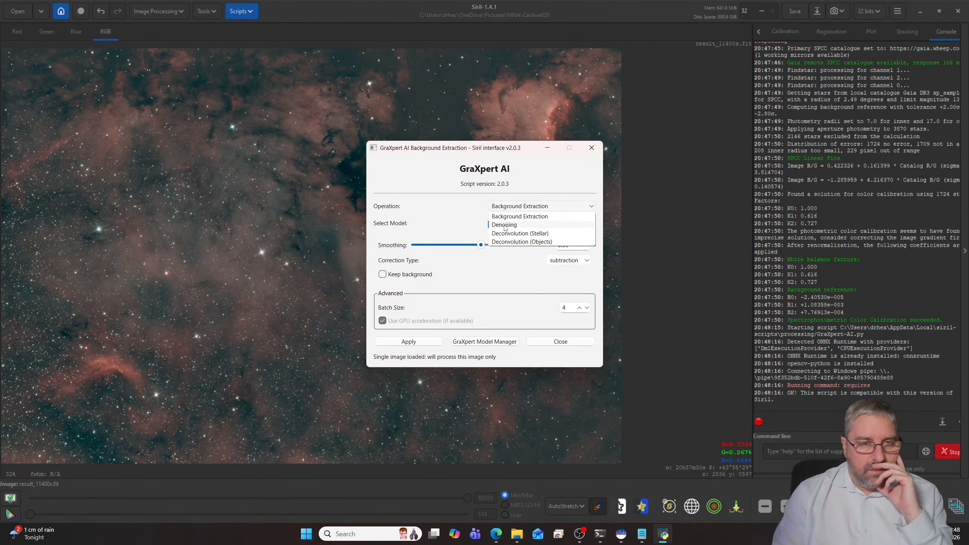
{"action": "left_click", "coordinate": [507, 224]}
{"action": "left_click_drag", "start_coordinate": [478, 259], "coordinate": [519, 262]}
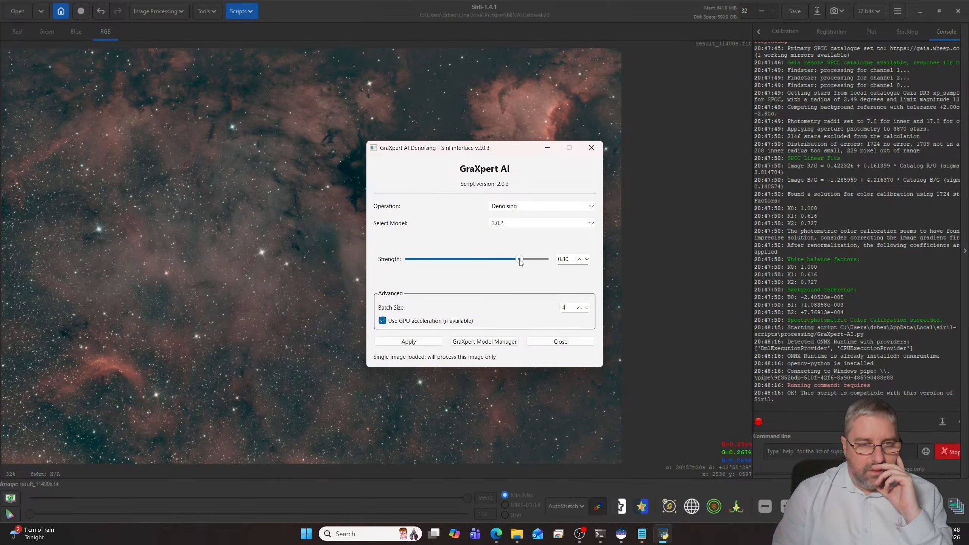
{"action": "left_click", "coordinate": [414, 343]}
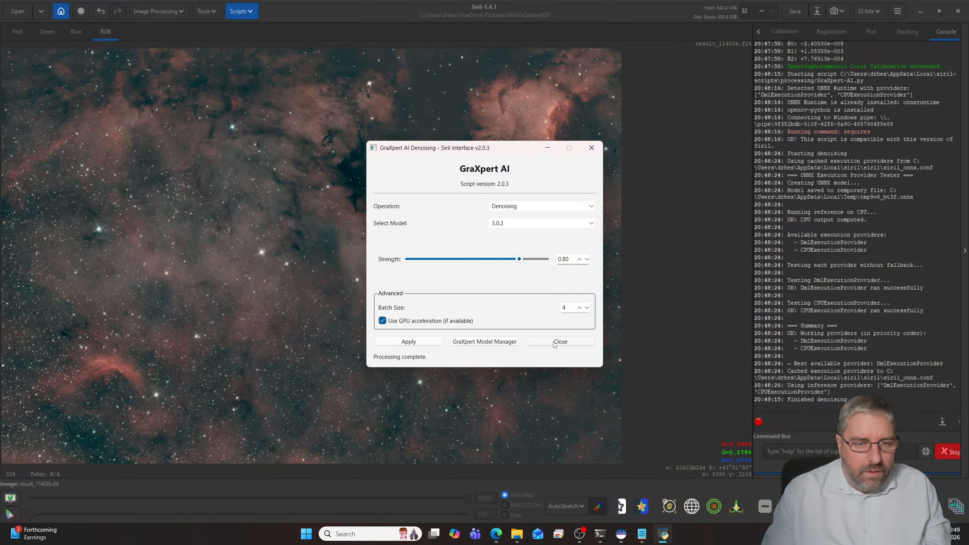
{"action": "left_click", "coordinate": [552, 343]}
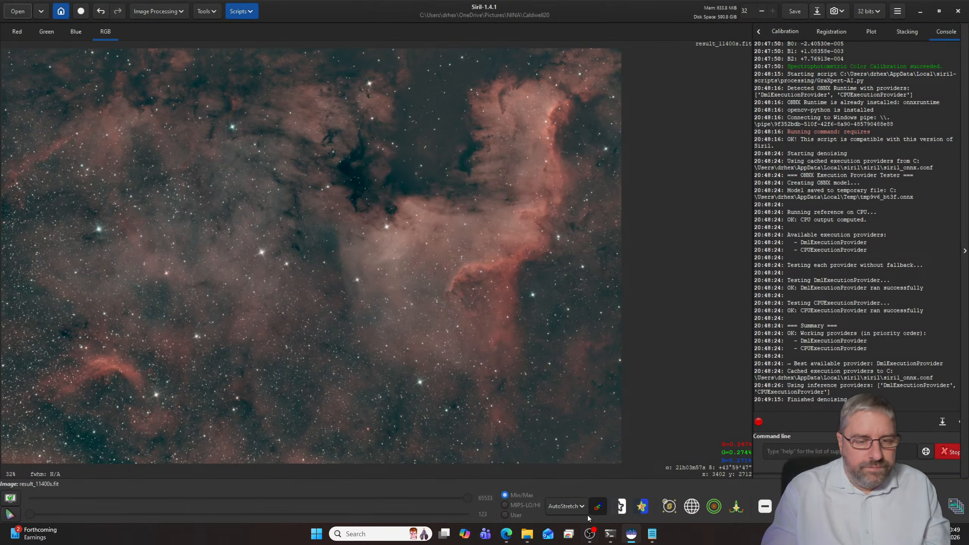
- Switch the display to Linear view and launch the VeraLux HyperMetric Stretch script, bringing its window fully into view
{"action": "left_click", "coordinate": [568, 506]}
{"action": "left_click", "coordinate": [566, 405]}
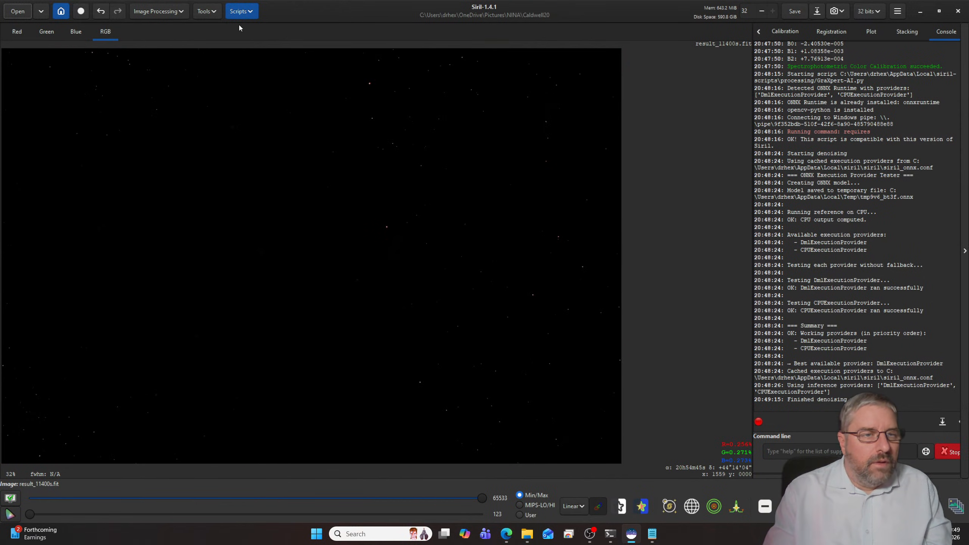
{"action": "left_click", "coordinate": [241, 11]}
{"action": "mouse_move", "coordinate": [258, 40]}
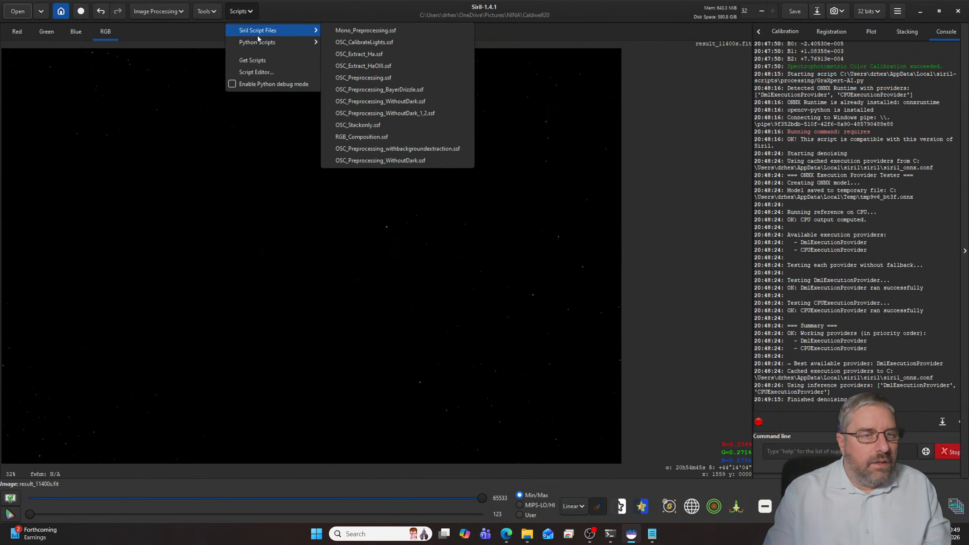
{"action": "mouse_move", "coordinate": [334, 58]}
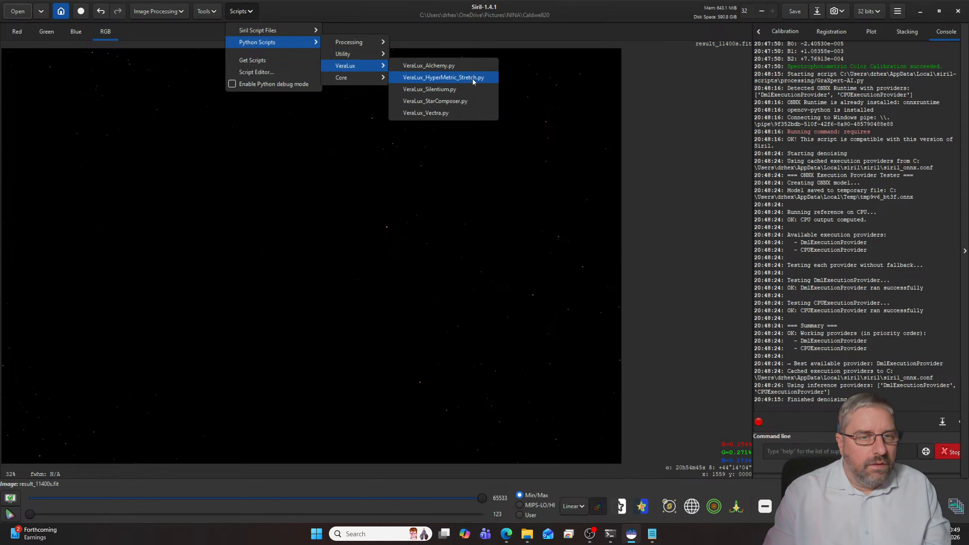
{"action": "left_click", "coordinate": [458, 77]}
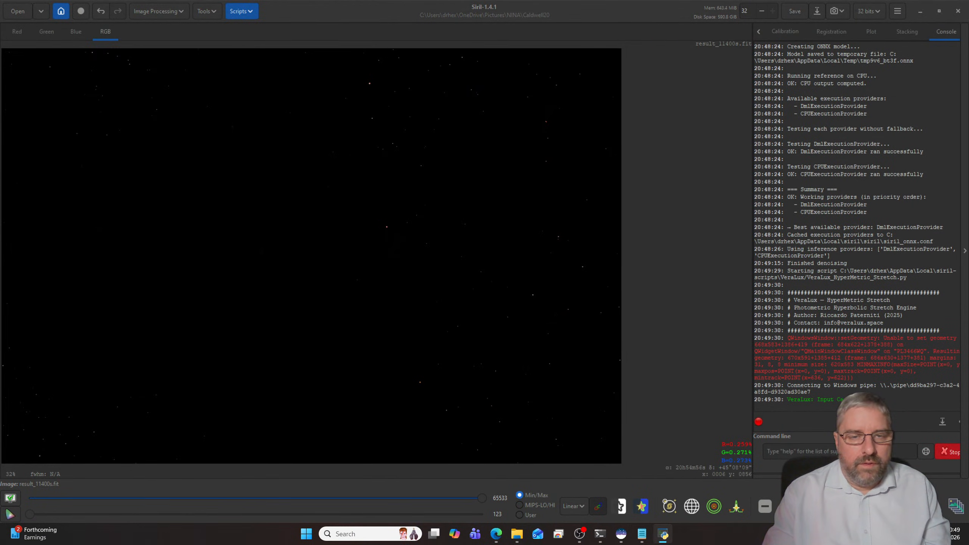
{"action": "left_click_drag", "start_coordinate": [171, 153], "coordinate": [399, 124]}
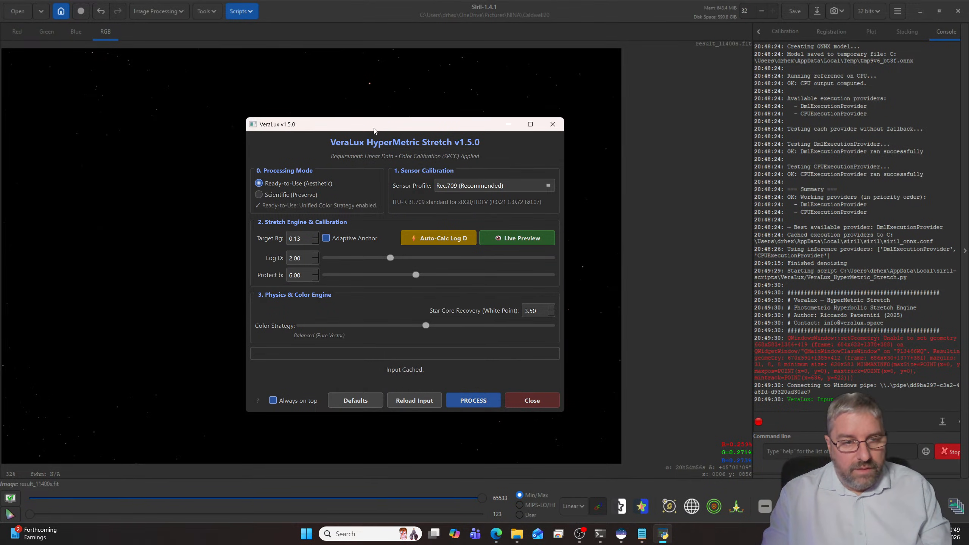
- Set the stretch's sensor profile to Sony IMX294 (ASI294) and open the live preview beside the settings
{"action": "left_click", "coordinate": [442, 184]}
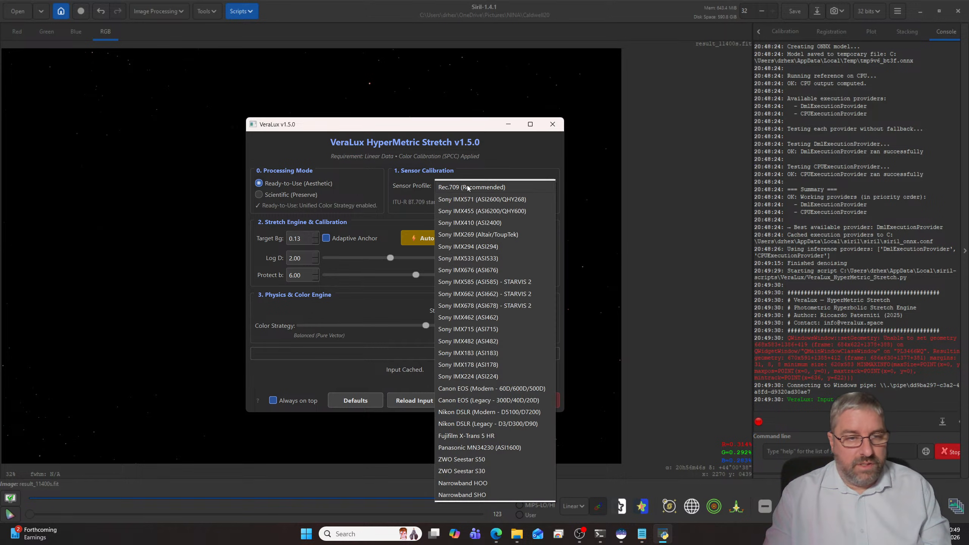
{"action": "left_click", "coordinate": [490, 247]}
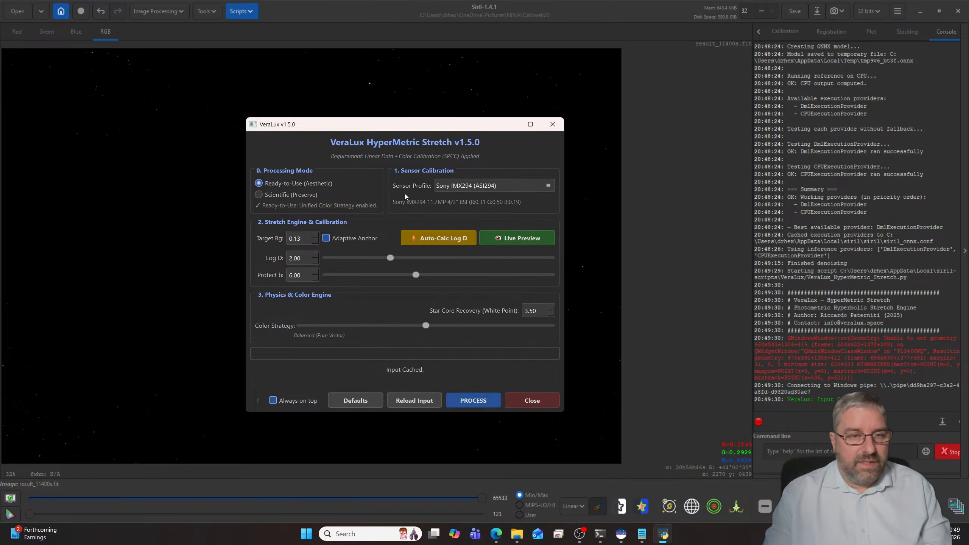
{"action": "left_click", "coordinate": [518, 238]}
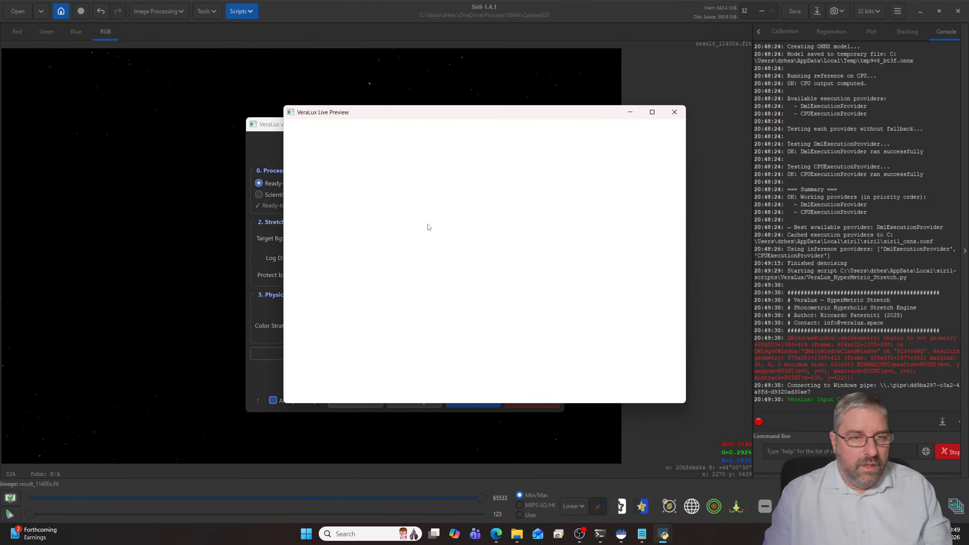
{"action": "left_click_drag", "start_coordinate": [593, 118], "coordinate": [345, 137]}
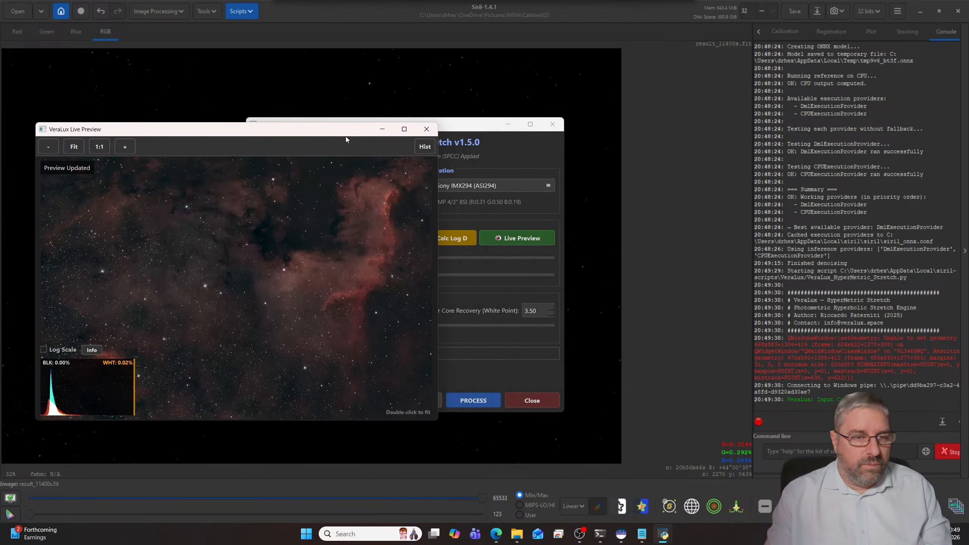
{"action": "left_click_drag", "start_coordinate": [469, 125], "coordinate": [607, 114]}
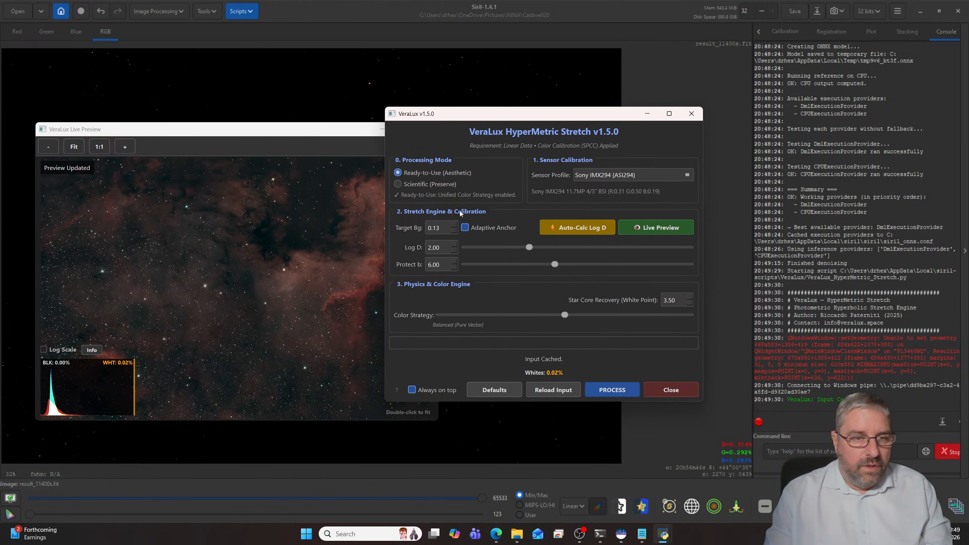
- Set the target background to 0.20 and auto-calculate Log D, checking the nebula in the live preview
{"action": "scroll", "coordinate": [456, 228], "scroll_direction": "up", "scroll_amount": 3}
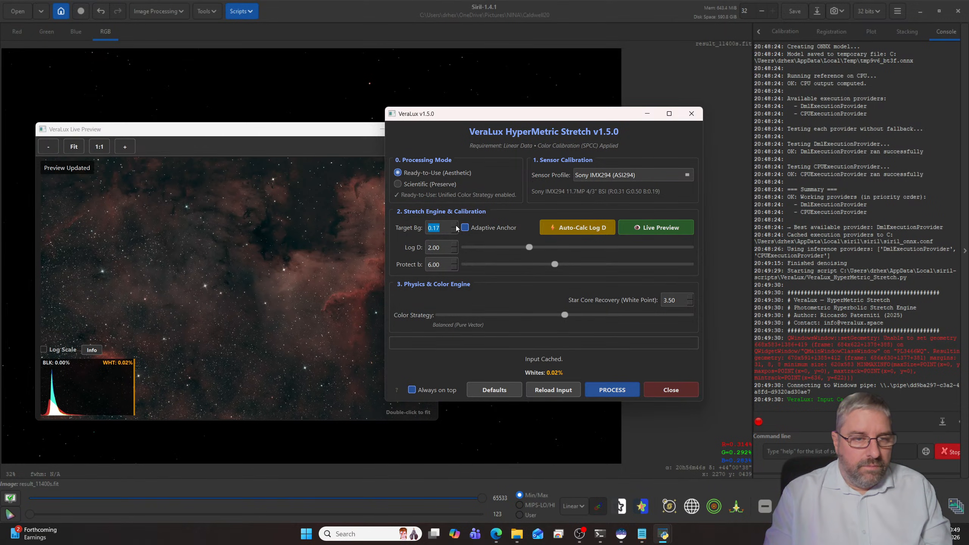
{"action": "scroll", "coordinate": [457, 228], "scroll_direction": "up", "scroll_amount": 1}
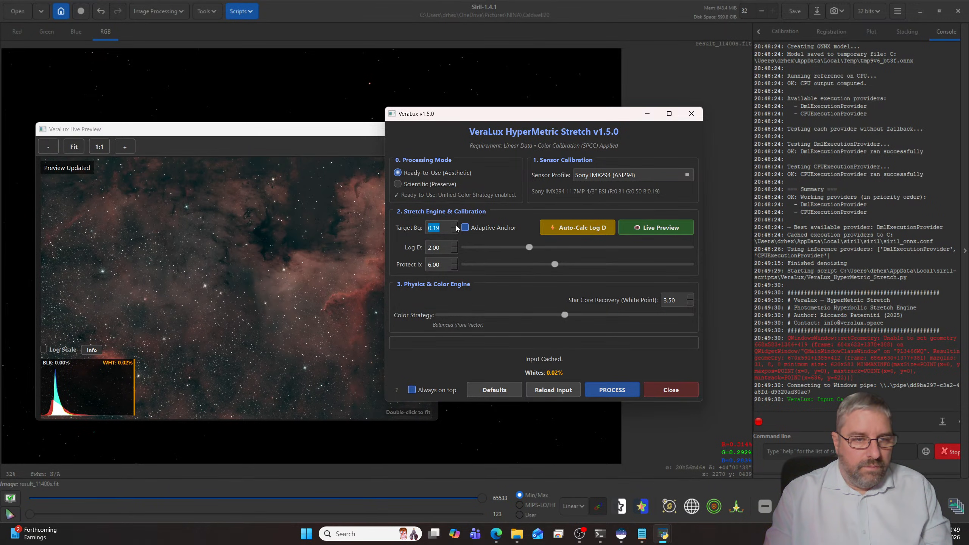
{"action": "scroll", "coordinate": [456, 228], "scroll_direction": "up", "scroll_amount": 1}
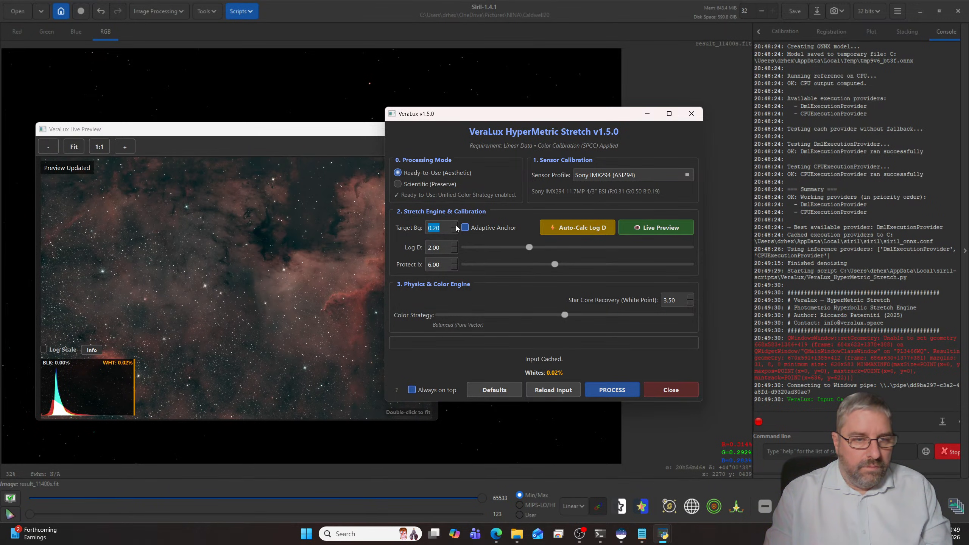
{"action": "left_click", "coordinate": [574, 231]}
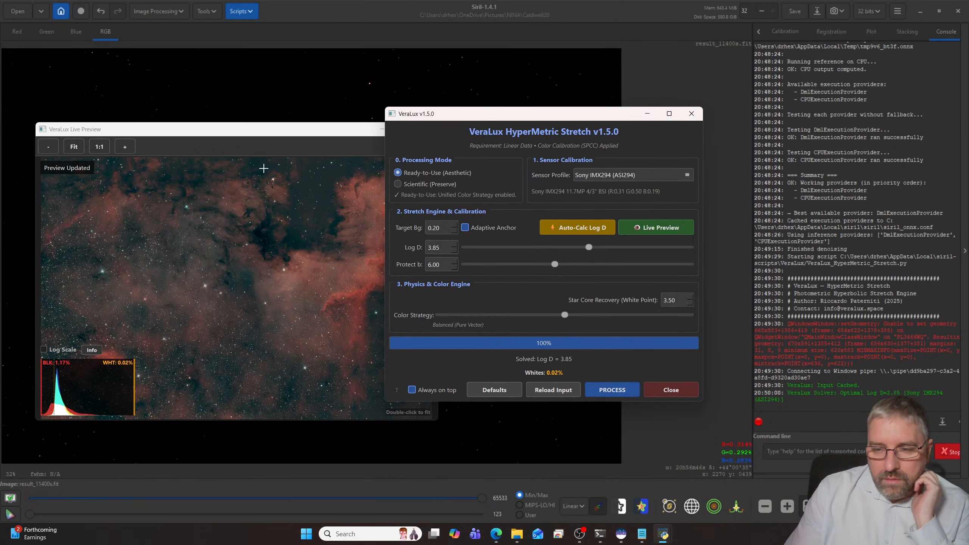
{"action": "left_click", "coordinate": [259, 135]}
{"action": "scroll", "coordinate": [297, 295], "scroll_direction": "up", "scroll_amount": 3}
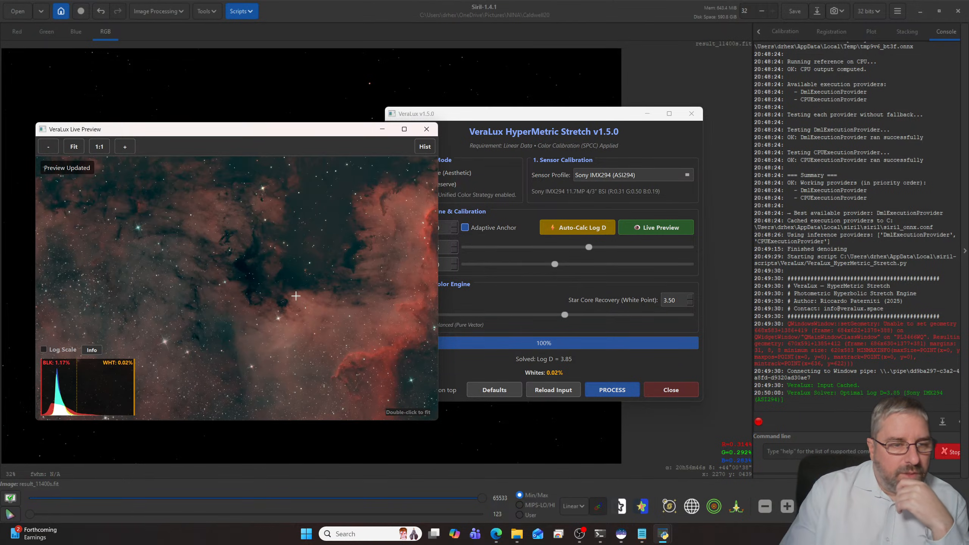
{"action": "scroll", "coordinate": [297, 295], "scroll_direction": "down", "scroll_amount": 1}
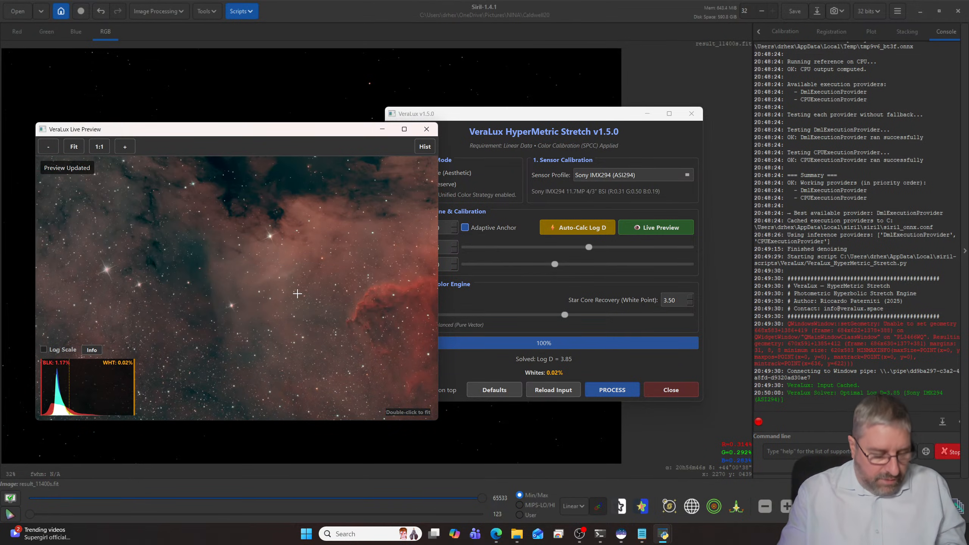
- Examine the nebula structure and star fields across the stretch's live preview
{"action": "left_click_drag", "start_coordinate": [366, 310], "coordinate": [382, 277]}
{"action": "left_click_drag", "start_coordinate": [191, 299], "coordinate": [300, 317]}
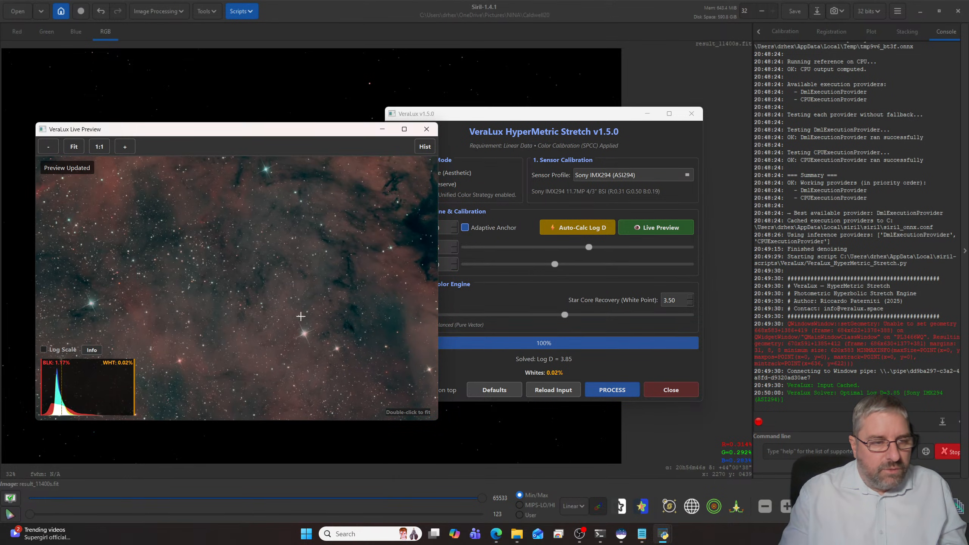
{"action": "left_click_drag", "start_coordinate": [183, 283], "coordinate": [168, 305]}
{"action": "left_click_drag", "start_coordinate": [225, 343], "coordinate": [187, 267]}
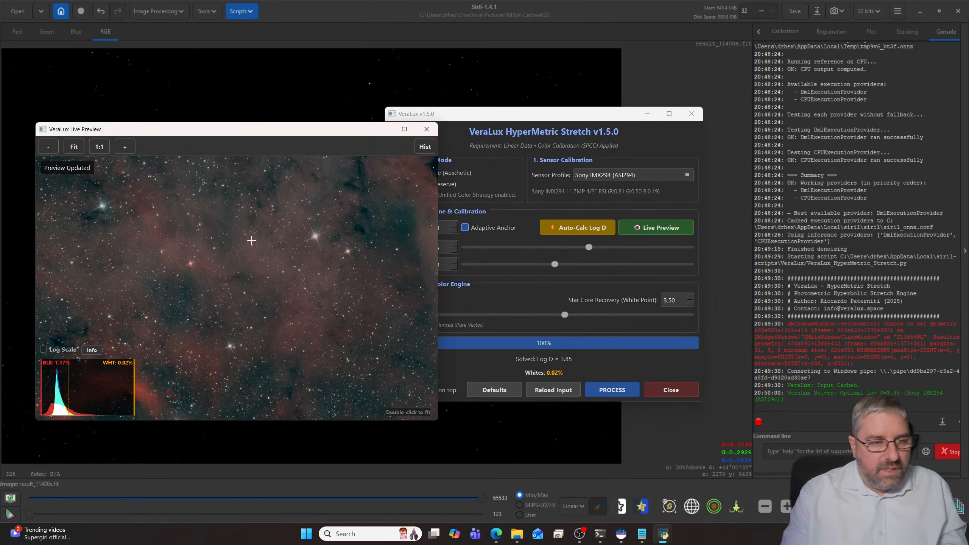
{"action": "left_click_drag", "start_coordinate": [196, 354], "coordinate": [173, 298]}
{"action": "left_click_drag", "start_coordinate": [331, 240], "coordinate": [215, 275]}
{"action": "left_click_drag", "start_coordinate": [381, 219], "coordinate": [229, 260]}
- Try color strategies from noise cleaning to highlight softening at grip 0.48, and recalculate Log D
{"action": "left_click_drag", "start_coordinate": [511, 115], "coordinate": [594, 88]}
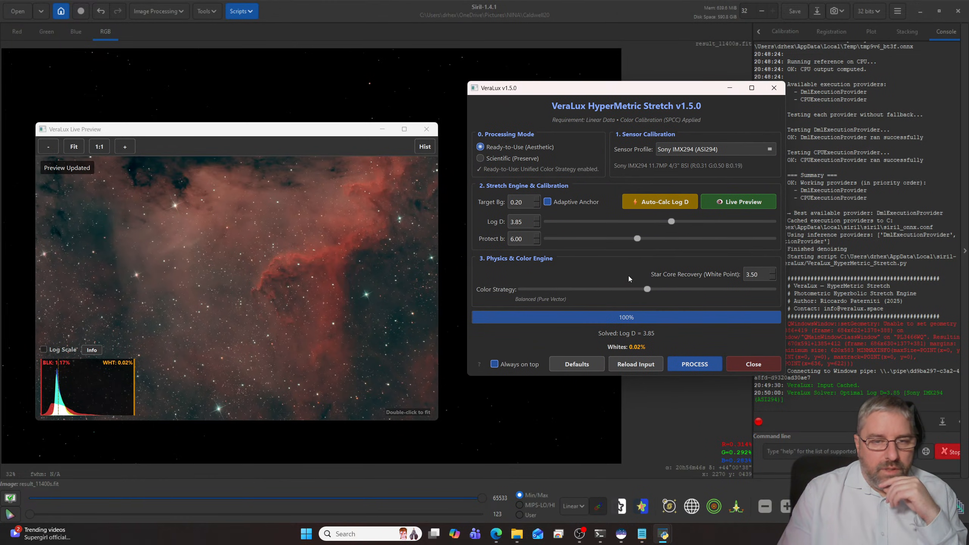
{"action": "left_click_drag", "start_coordinate": [647, 290], "coordinate": [615, 289]}
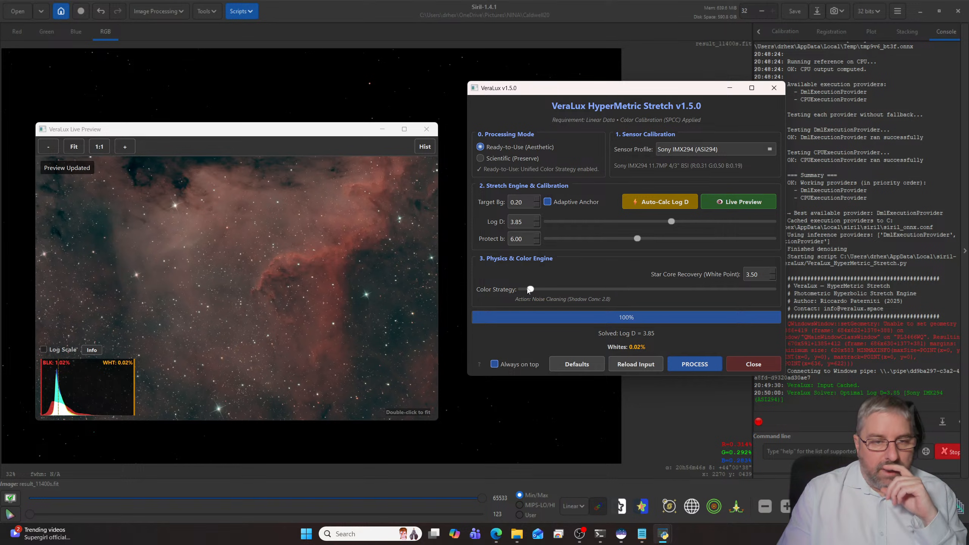
{"action": "left_click_drag", "start_coordinate": [530, 289], "coordinate": [504, 291]}
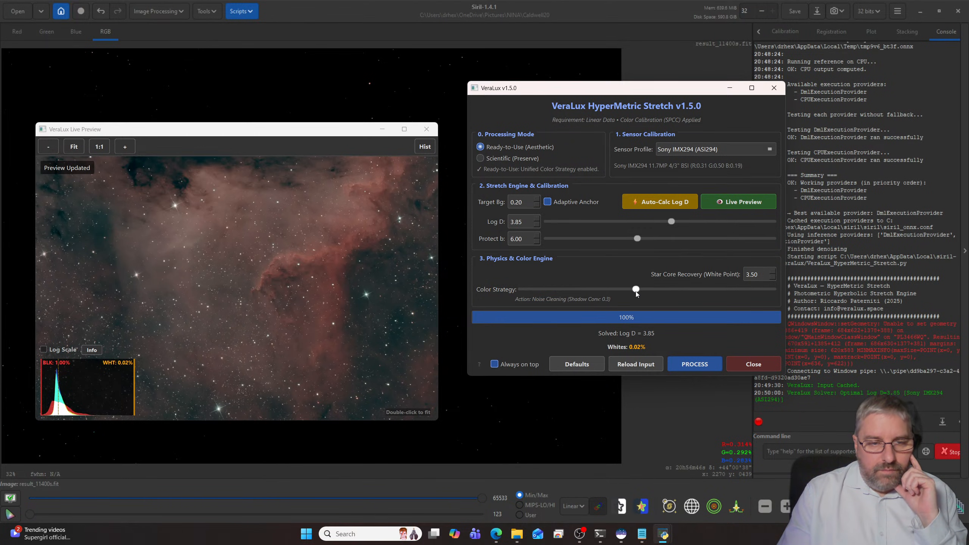
{"action": "left_click_drag", "start_coordinate": [637, 291], "coordinate": [715, 290]}
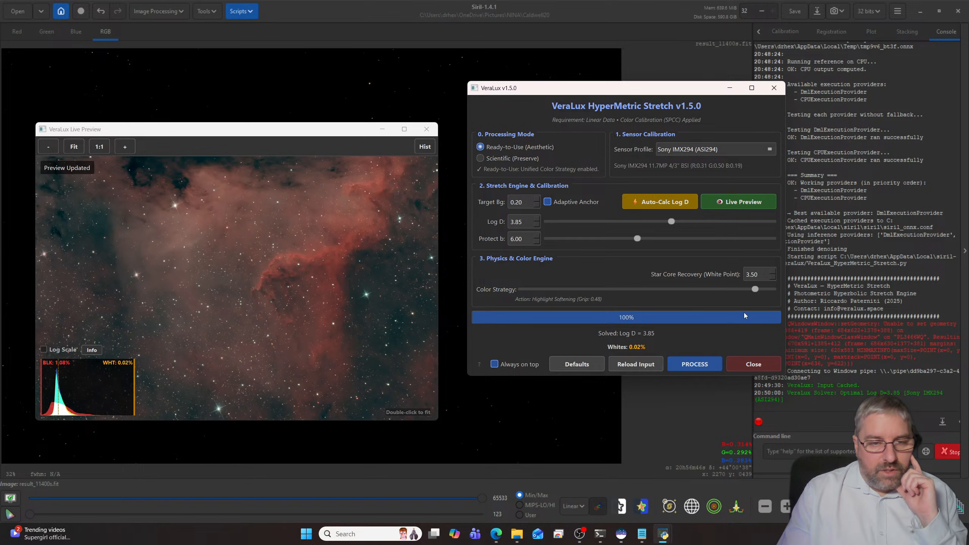
{"action": "left_click", "coordinate": [655, 203]}
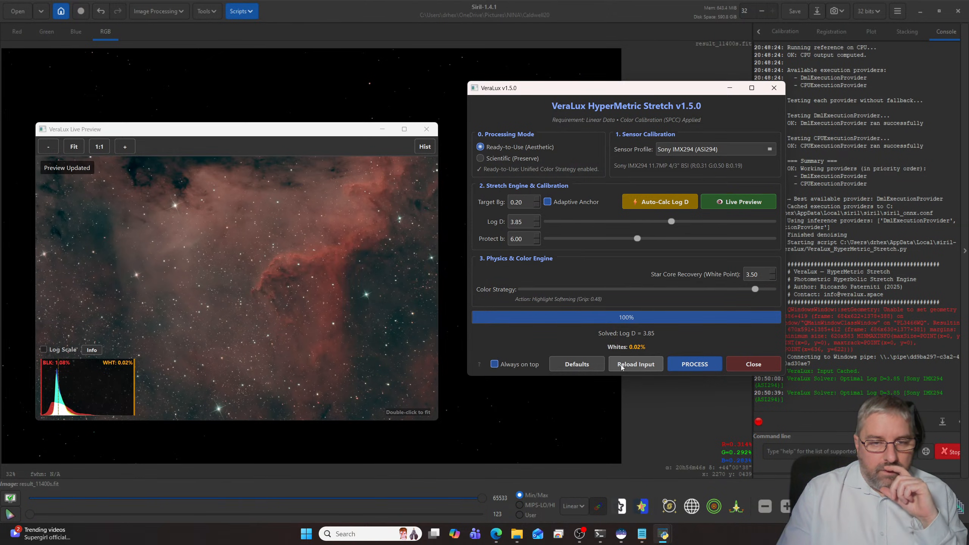
- Restore the stretch defaults with the Rec.709 (Recommended) profile and auto-calculate Log D again
{"action": "left_click", "coordinate": [599, 365]}
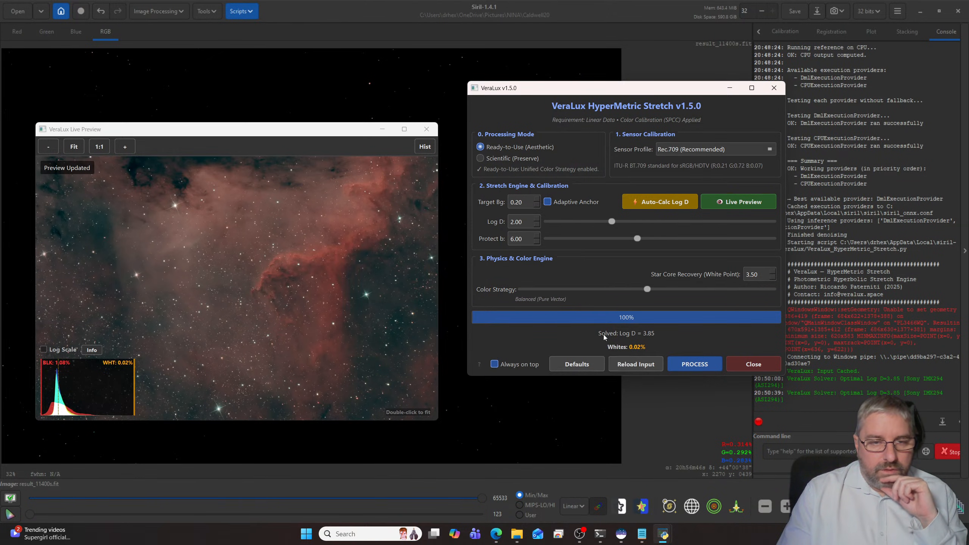
{"action": "left_click", "coordinate": [650, 205]}
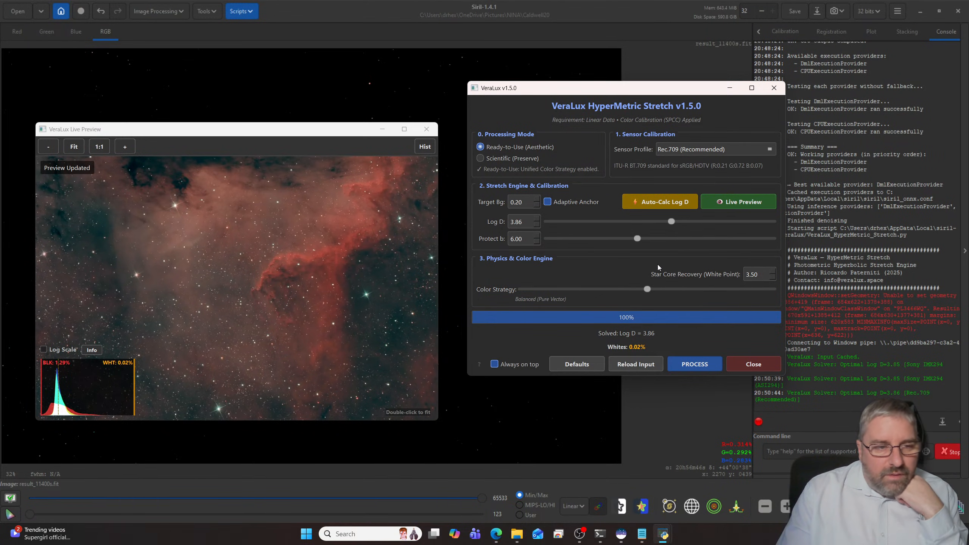
- Examine the recalculated stretch in the live preview, from the full frame to close-ups of the nebula and stars
{"action": "scroll", "coordinate": [350, 260], "scroll_direction": "down", "scroll_amount": 2}
{"action": "scroll", "coordinate": [306, 265], "scroll_direction": "up", "scroll_amount": 2}
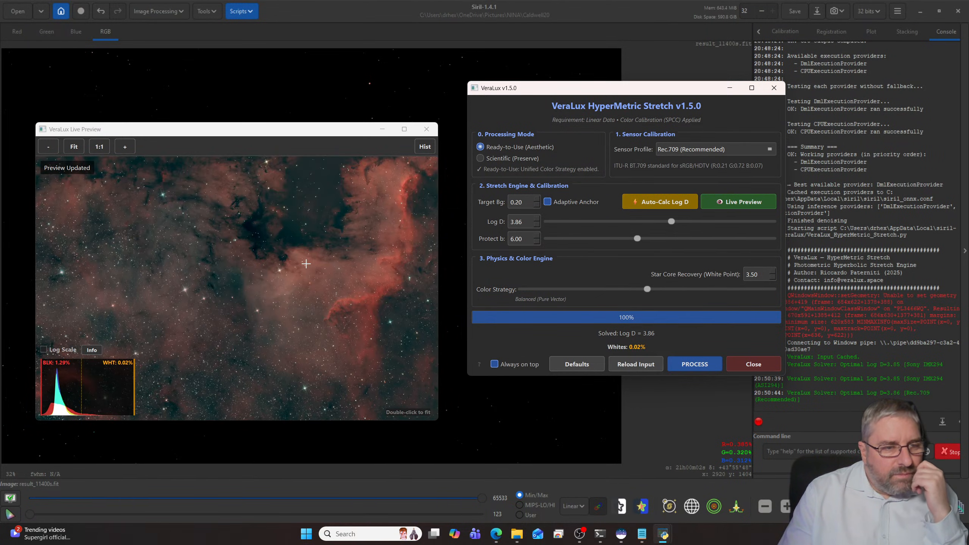
{"action": "scroll", "coordinate": [306, 265], "scroll_direction": "up", "scroll_amount": 1}
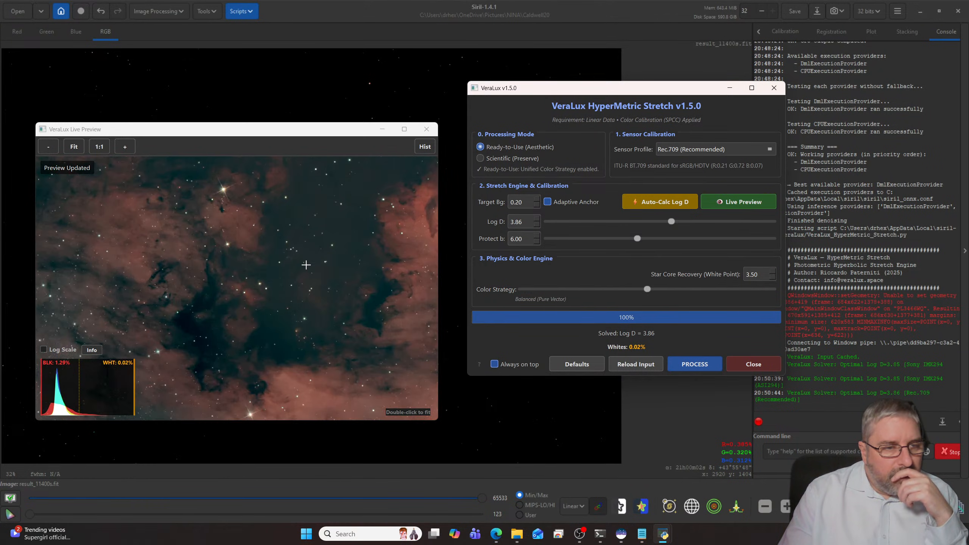
{"action": "scroll", "coordinate": [305, 265], "scroll_direction": "up", "scroll_amount": 1}
{"action": "scroll", "coordinate": [306, 265], "scroll_direction": "down", "scroll_amount": 3}
{"action": "scroll", "coordinate": [306, 268], "scroll_direction": "up", "scroll_amount": 2}
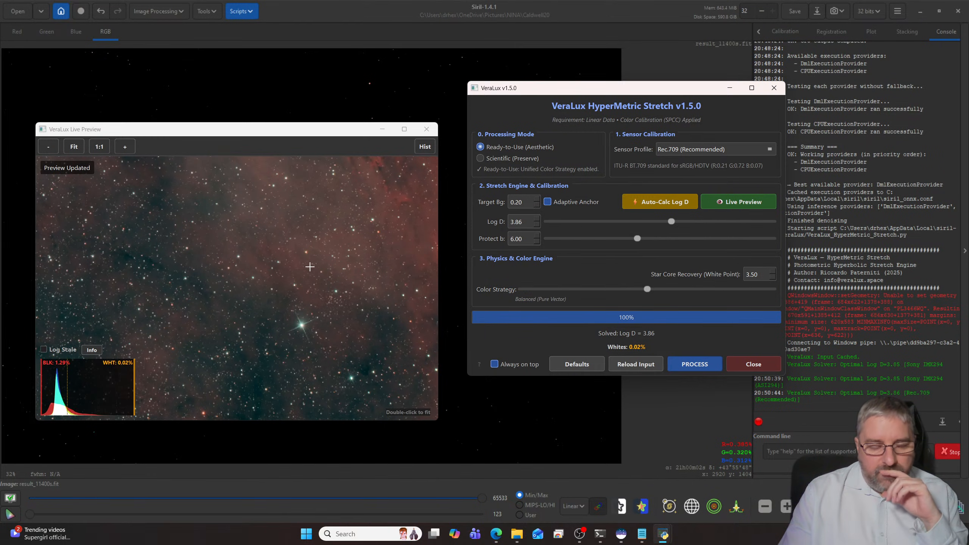
{"action": "scroll", "coordinate": [310, 266], "scroll_direction": "down", "scroll_amount": 4}
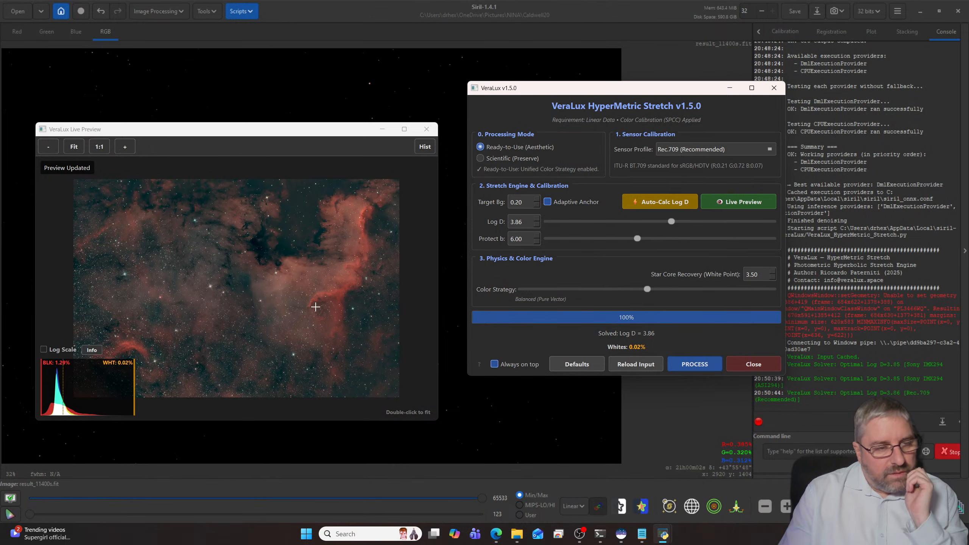
{"action": "scroll", "coordinate": [316, 307], "scroll_direction": "up", "scroll_amount": 2}
{"action": "scroll", "coordinate": [262, 304], "scroll_direction": "up", "scroll_amount": 2}
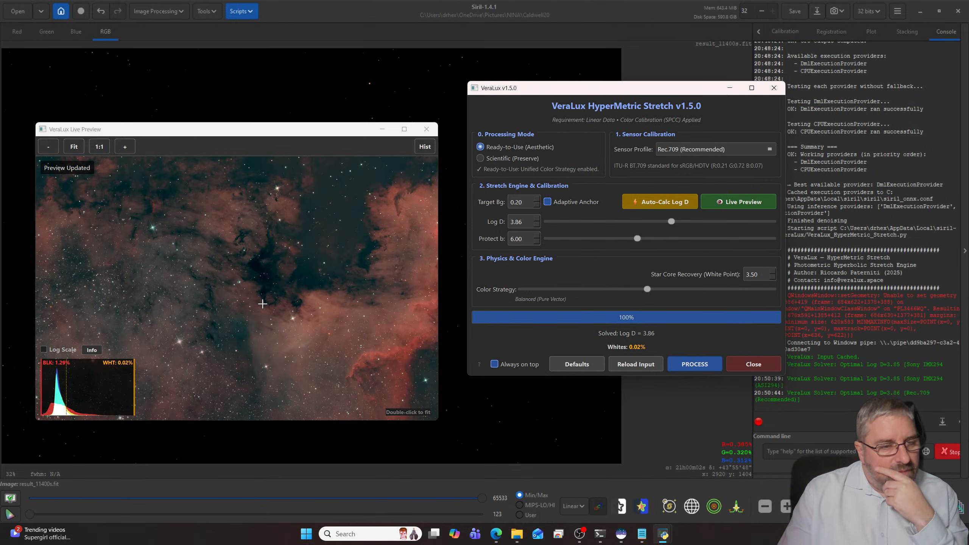
{"action": "scroll", "coordinate": [262, 304], "scroll_direction": "up", "scroll_amount": 1}
{"action": "scroll", "coordinate": [262, 302], "scroll_direction": "down", "scroll_amount": 2}
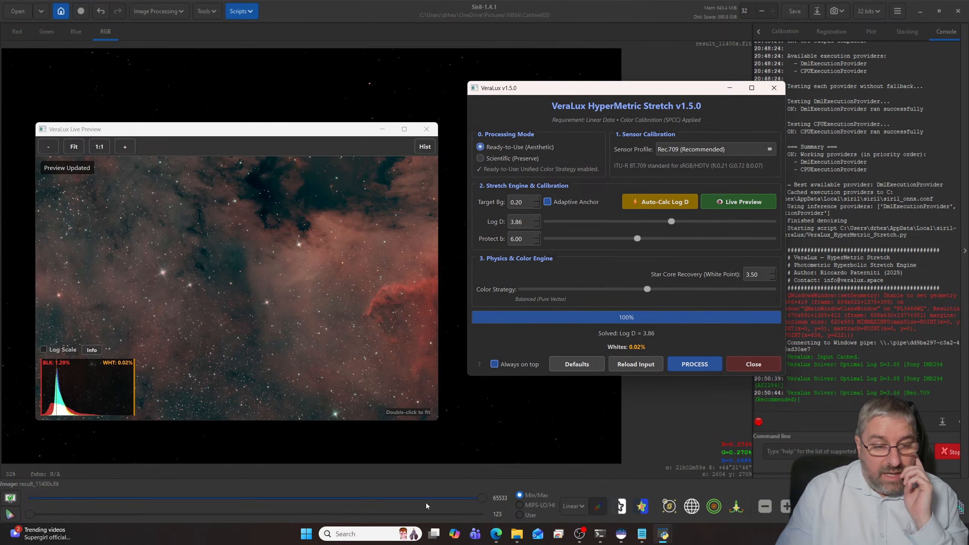
{"action": "left_click", "coordinate": [517, 533]}
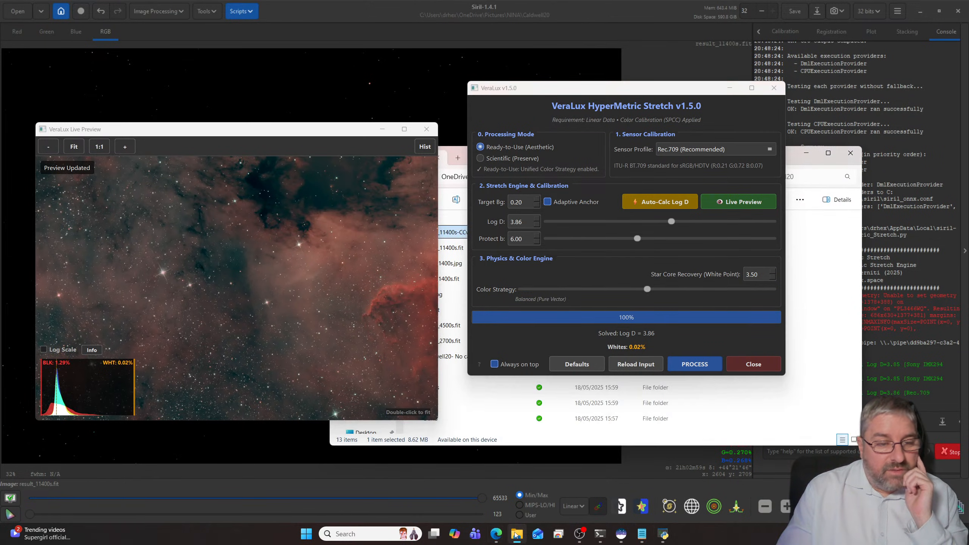
{"action": "left_click", "coordinate": [473, 404]}
{"action": "left_click", "coordinate": [457, 150]}
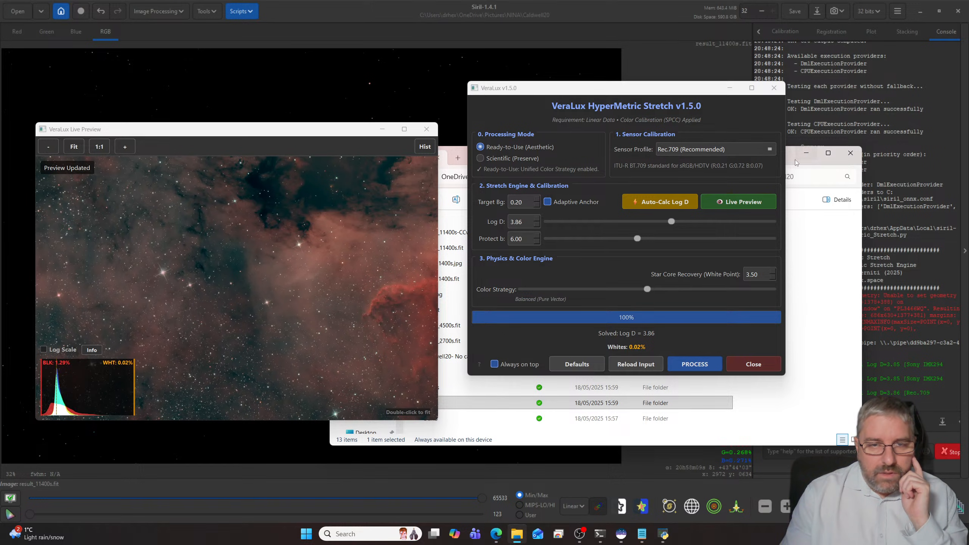
{"action": "left_click_drag", "start_coordinate": [845, 163], "coordinate": [834, 189]}
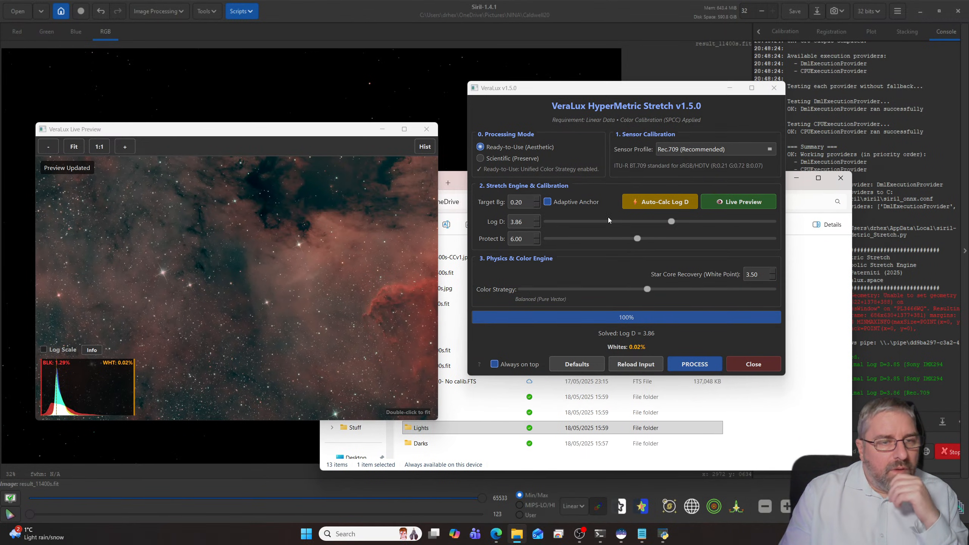
- Apply the HyperMetric stretch to the image, close the script and minimize the file manager window
{"action": "left_click", "coordinate": [700, 364]}
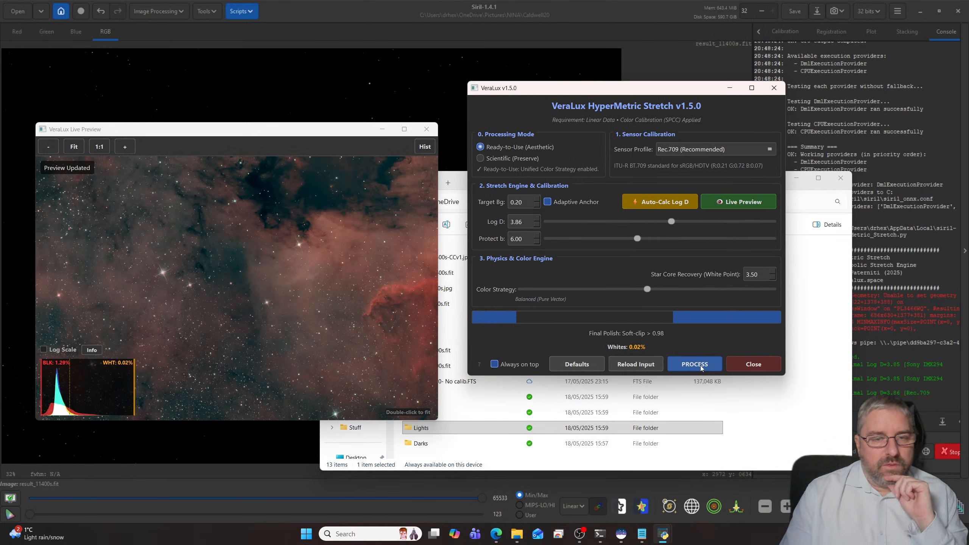
{"action": "left_click", "coordinate": [753, 364]}
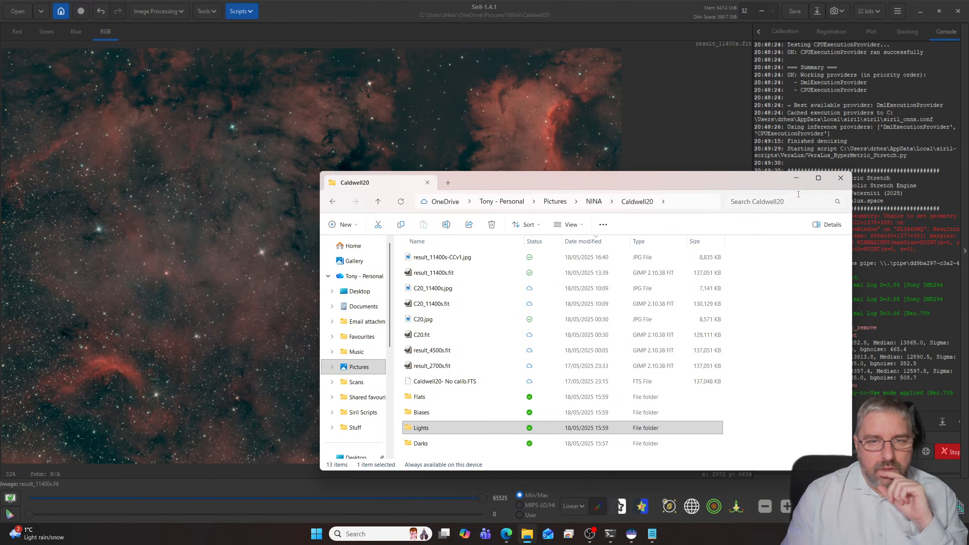
{"action": "left_click", "coordinate": [796, 177]}
- Examine the stretched image's central nebula at full-frame and close-up scales for noise and detail
{"action": "scroll", "coordinate": [352, 287], "scroll_direction": "up", "scroll_amount": 4}
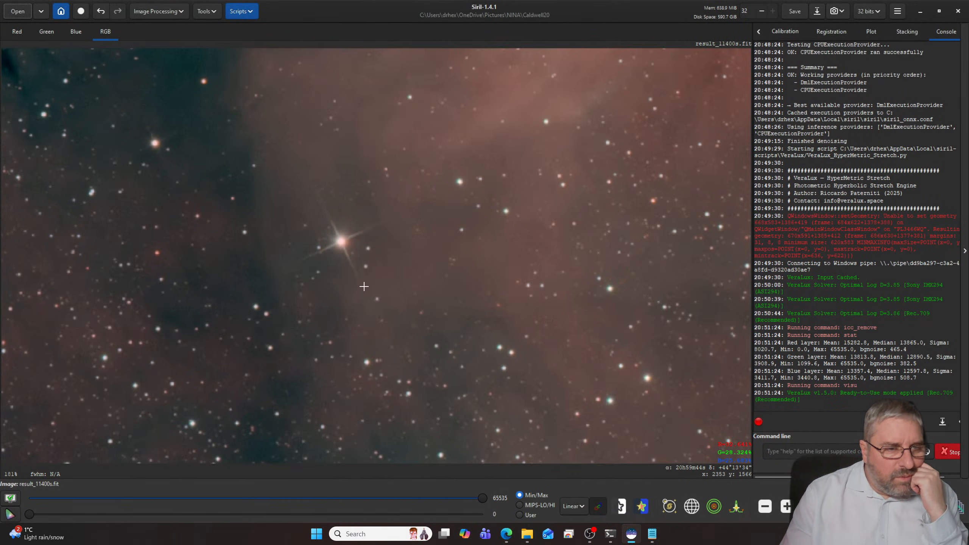
{"action": "scroll", "coordinate": [363, 286], "scroll_direction": "down", "scroll_amount": 5}
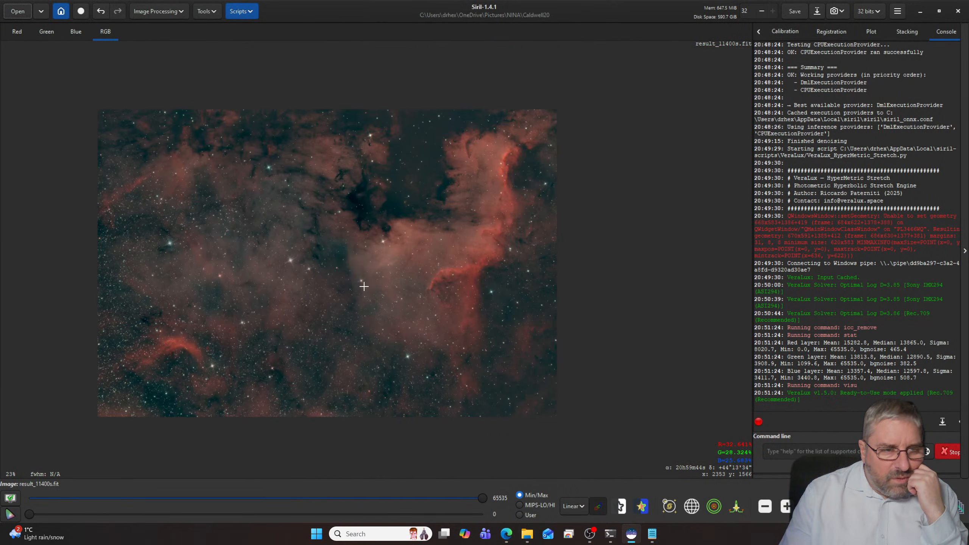
{"action": "scroll", "coordinate": [364, 286], "scroll_direction": "up", "scroll_amount": 1}
{"action": "scroll", "coordinate": [364, 286], "scroll_direction": "down", "scroll_amount": 1}
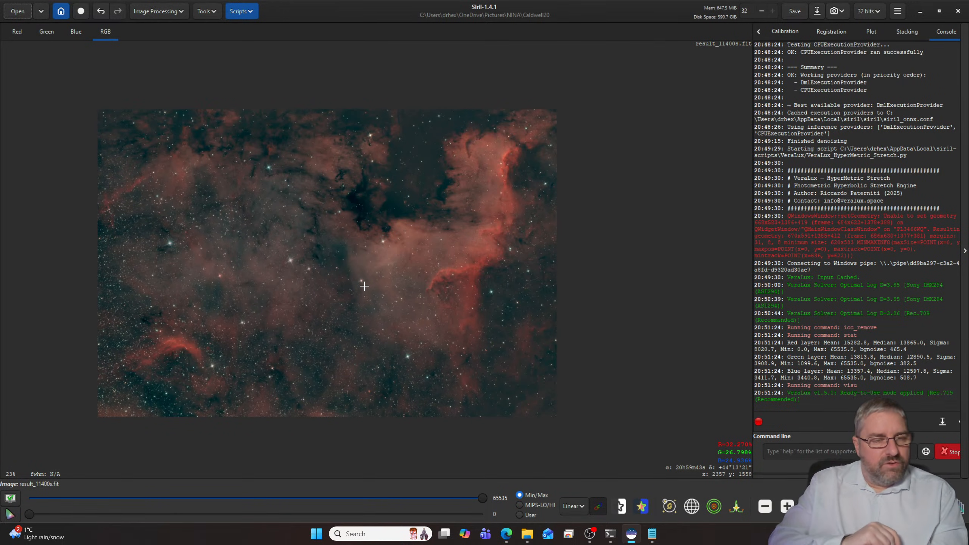
{"action": "scroll", "coordinate": [376, 259], "scroll_direction": "up", "scroll_amount": 4}
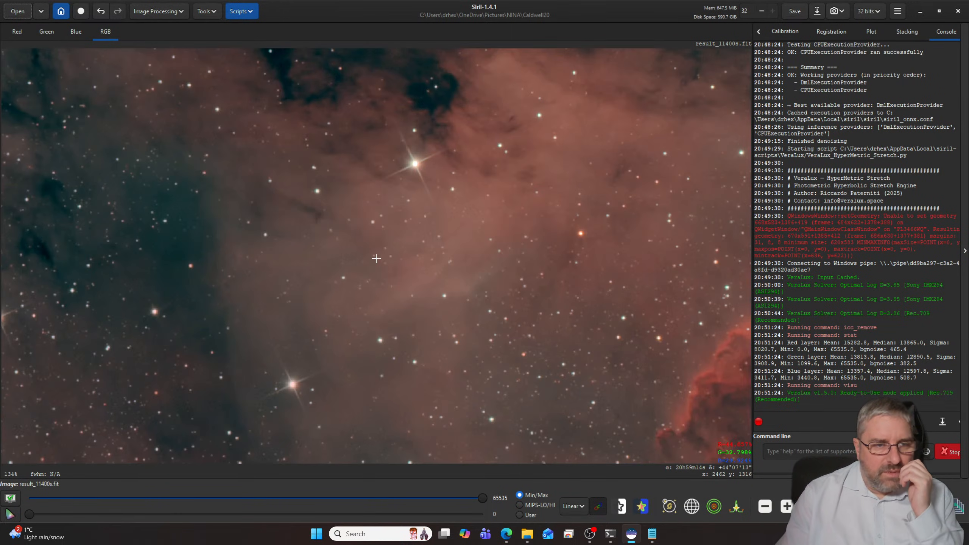
{"action": "scroll", "coordinate": [388, 261], "scroll_direction": "up", "scroll_amount": 3}
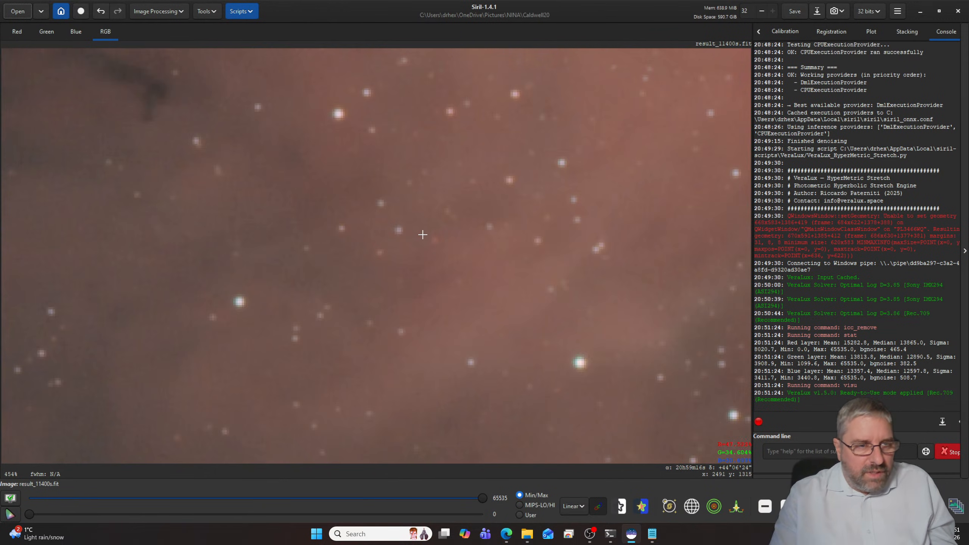
- Examine the stars and dark gaps around the upper part of the nebula at high magnification
{"action": "left_click_drag", "start_coordinate": [431, 235], "coordinate": [316, 409]}
{"action": "left_click_drag", "start_coordinate": [427, 241], "coordinate": [373, 391]}
{"action": "left_click_drag", "start_coordinate": [454, 235], "coordinate": [406, 355]}
{"action": "mouse_move", "coordinate": [445, 200]}
{"action": "left_mouse_down"}
{"action": "mouse_move", "coordinate": [440, 218]}
{"action": "mouse_move", "coordinate": [497, 361]}
{"action": "mouse_move", "coordinate": [461, 359]}
{"action": "mouse_move", "coordinate": [488, 305]}
{"action": "mouse_move", "coordinate": [515, 404]}
{"action": "left_mouse_up"}
{"action": "left_click_drag", "start_coordinate": [587, 266], "coordinate": [312, 401]}
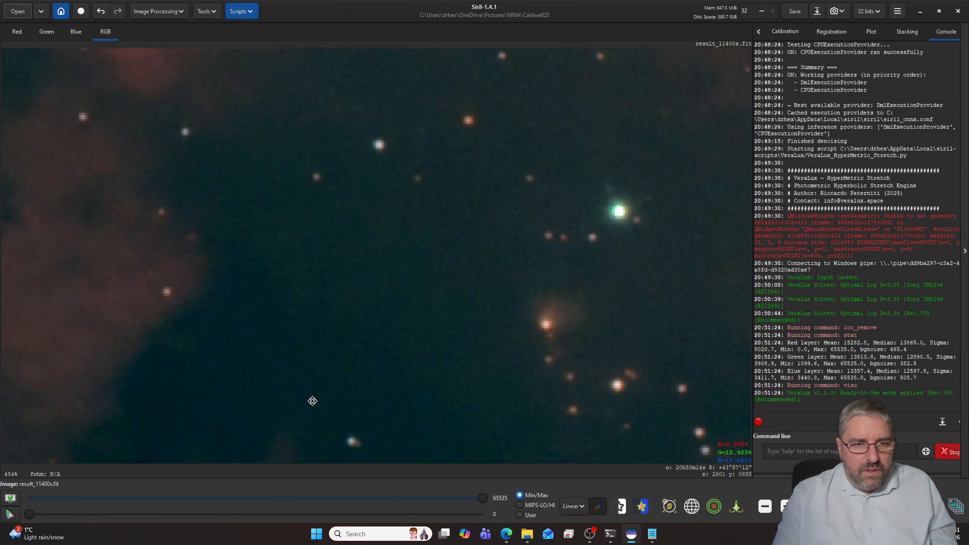
{"action": "scroll", "coordinate": [410, 372], "scroll_direction": "down", "scroll_amount": 6}
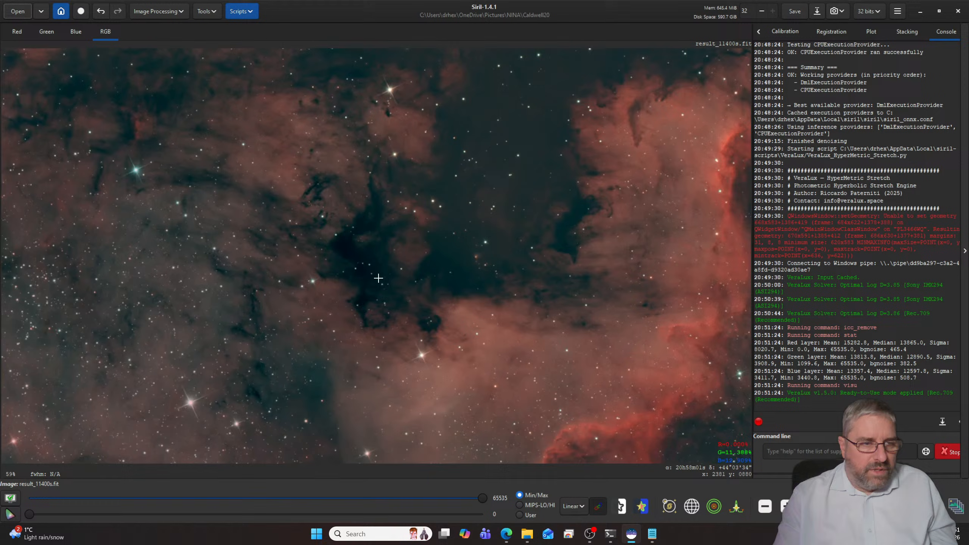
{"action": "scroll", "coordinate": [378, 278], "scroll_direction": "down", "scroll_amount": 2}
- Examine the star shapes and background noise in the lower-left area of the stretched image
{"action": "left_click_drag", "start_coordinate": [121, 409], "coordinate": [237, 290]}
{"action": "scroll", "coordinate": [243, 300], "scroll_direction": "up", "scroll_amount": 12}
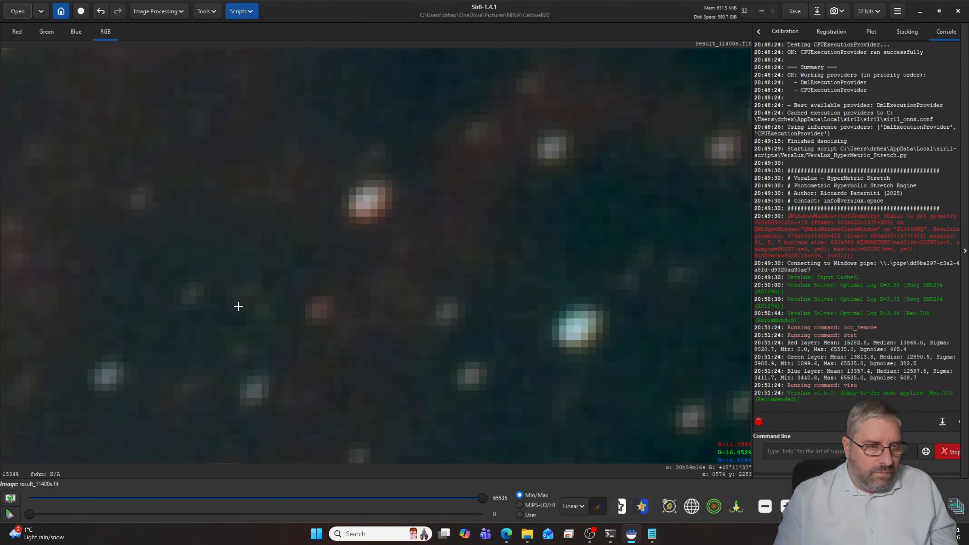
{"action": "mouse_move", "coordinate": [145, 339]}
{"action": "left_mouse_down"}
{"action": "mouse_move", "coordinate": [421, 230]}
{"action": "mouse_move", "coordinate": [179, 320]}
{"action": "mouse_move", "coordinate": [244, 331]}
{"action": "left_mouse_up"}
{"action": "scroll", "coordinate": [244, 322], "scroll_direction": "down", "scroll_amount": 4}
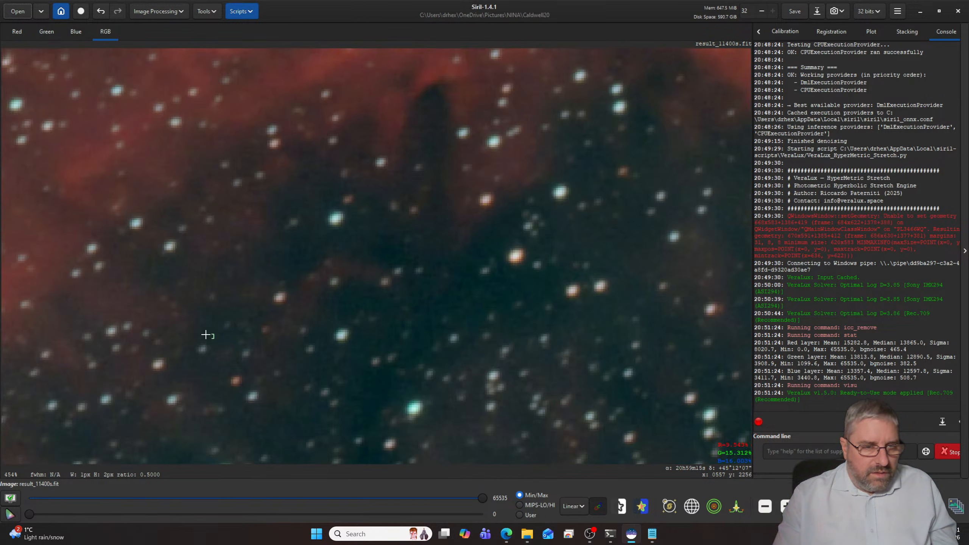
{"action": "left_click_drag", "start_coordinate": [206, 306], "coordinate": [485, 186]}
{"action": "left_click_drag", "start_coordinate": [547, 223], "coordinate": [340, 285]}
{"action": "left_click_drag", "start_coordinate": [728, 310], "coordinate": [420, 302]}
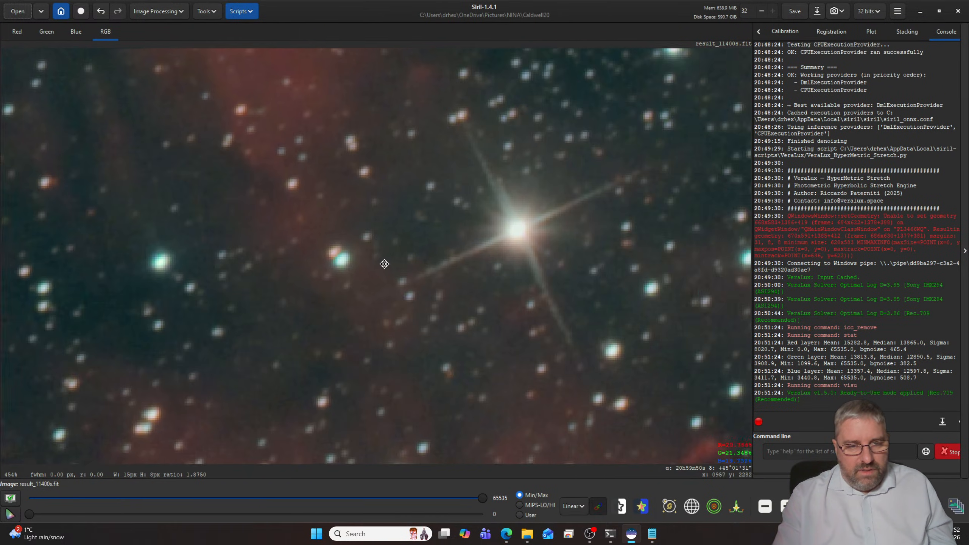
- Examine the stars along the lower edge of the stretched image, then fit the whole image in view
{"action": "left_click_drag", "start_coordinate": [384, 263], "coordinate": [75, 235]}
{"action": "left_click_drag", "start_coordinate": [532, 264], "coordinate": [281, 242]}
{"action": "left_click_drag", "start_coordinate": [574, 269], "coordinate": [343, 251]}
{"action": "left_click_drag", "start_coordinate": [740, 316], "coordinate": [366, 256]}
{"action": "left_click_drag", "start_coordinate": [567, 294], "coordinate": [325, 245]}
{"action": "left_click_drag", "start_coordinate": [597, 281], "coordinate": [437, 255]}
{"action": "left_click_drag", "start_coordinate": [605, 265], "coordinate": [404, 249]}
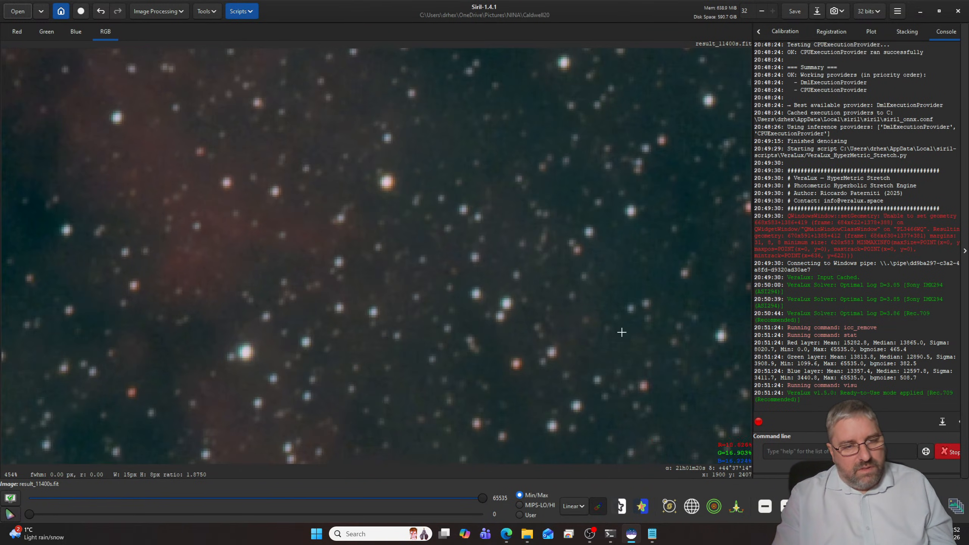
{"action": "left_click_drag", "start_coordinate": [622, 332], "coordinate": [497, 228]}
{"action": "left_click_drag", "start_coordinate": [545, 324], "coordinate": [450, 253]}
{"action": "left_click_drag", "start_coordinate": [513, 279], "coordinate": [344, 279]}
{"action": "left_click_drag", "start_coordinate": [486, 263], "coordinate": [373, 265]}
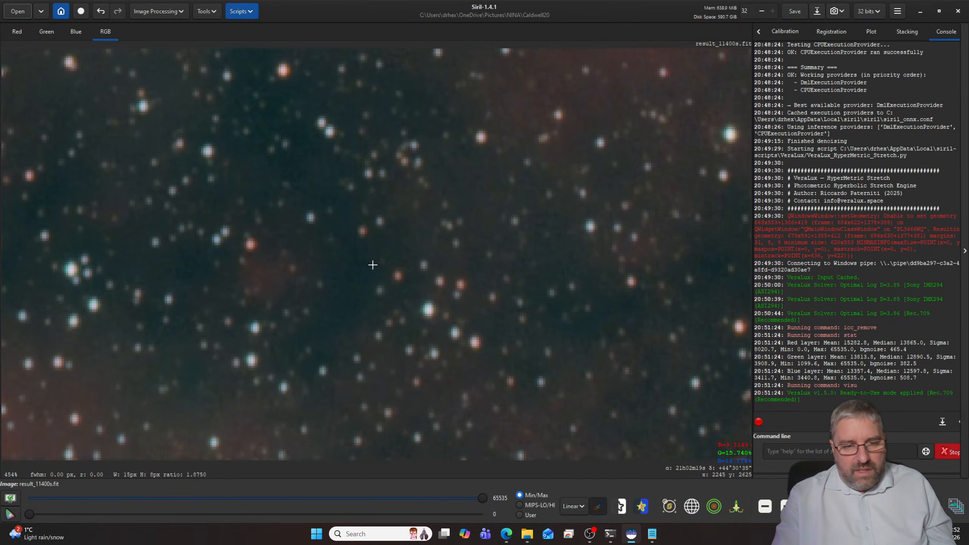
{"action": "left_click_drag", "start_coordinate": [525, 249], "coordinate": [413, 247]}
{"action": "left_click_drag", "start_coordinate": [598, 244], "coordinate": [419, 241]}
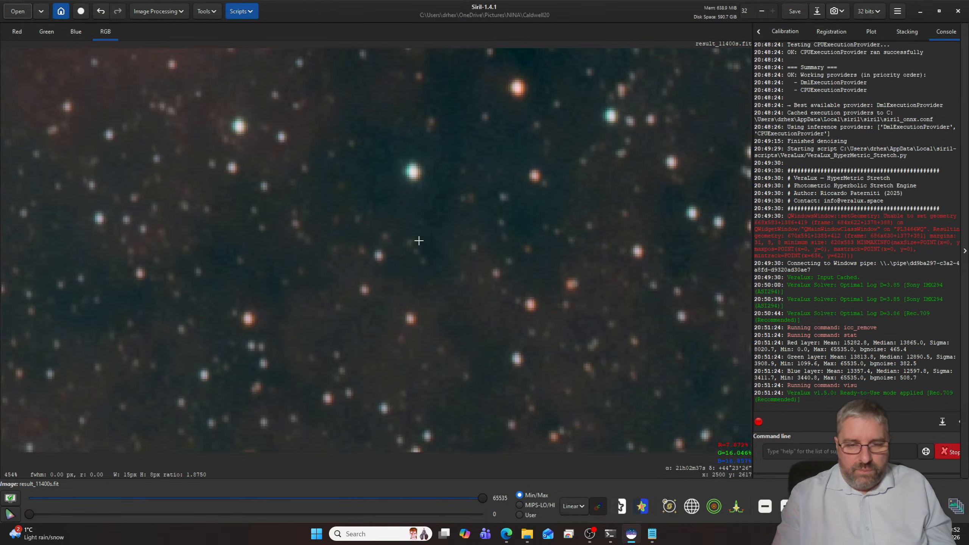
{"action": "left_click_drag", "start_coordinate": [564, 244], "coordinate": [408, 238]}
{"action": "scroll", "coordinate": [459, 234], "scroll_direction": "down", "scroll_amount": 6}
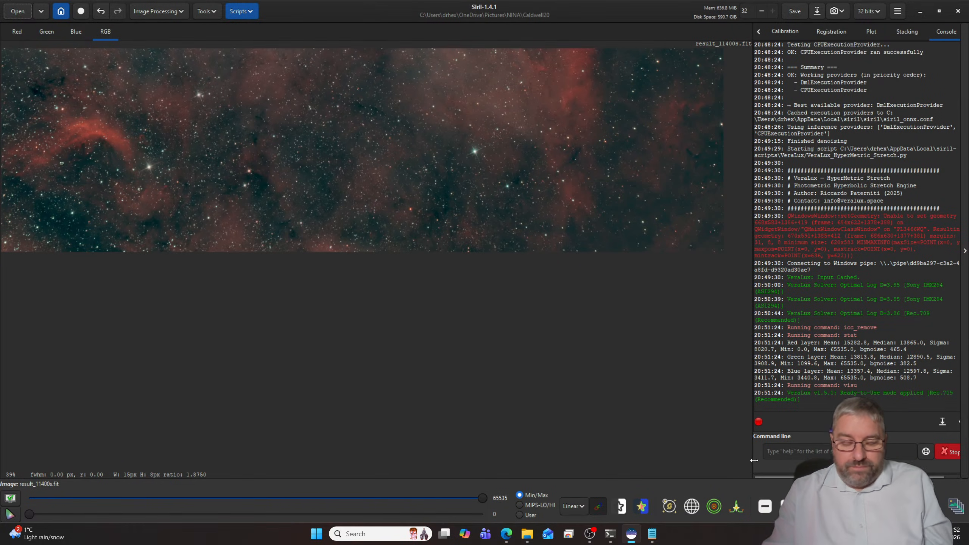
{"action": "left_click", "coordinate": [809, 506]}
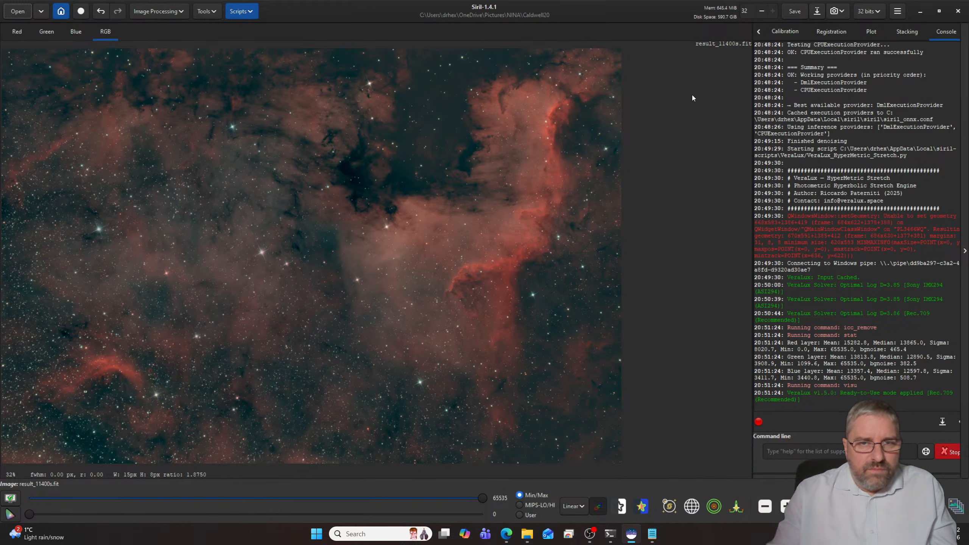
- Save the stretched image in the Caldwell20 folder as Veraresult_11400s.jpg at JPG quality 100
{"action": "left_click", "coordinate": [816, 14]}
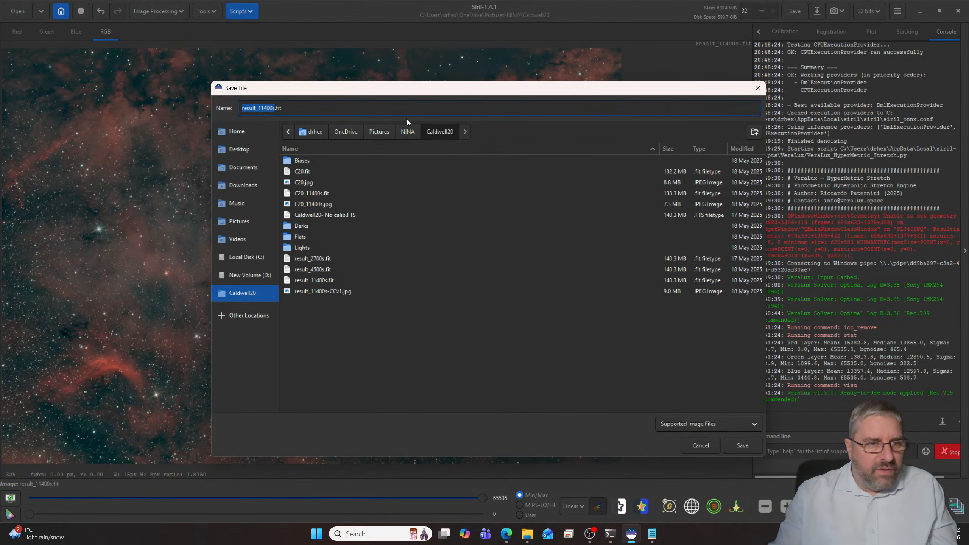
{"action": "key", "text": "Home"}
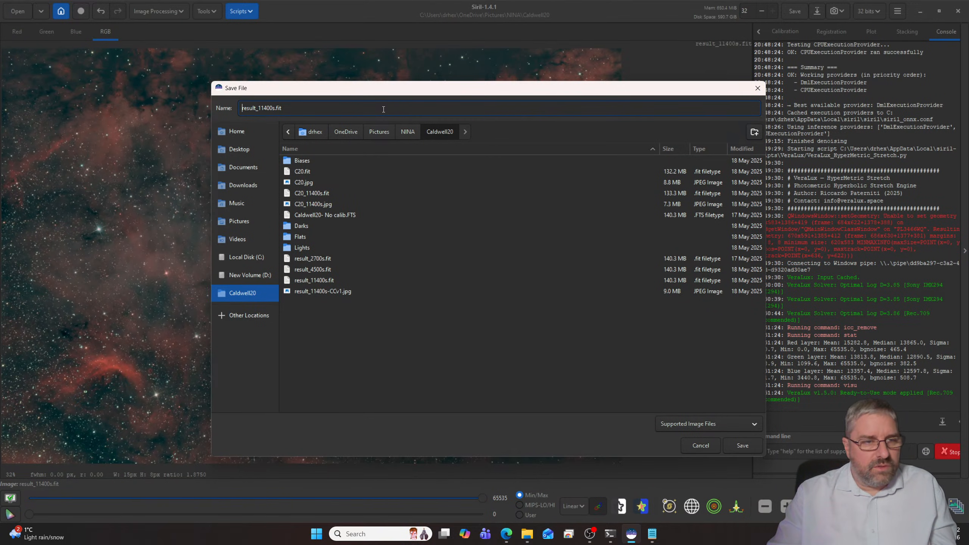
{"action": "type", "text": "Vera"}
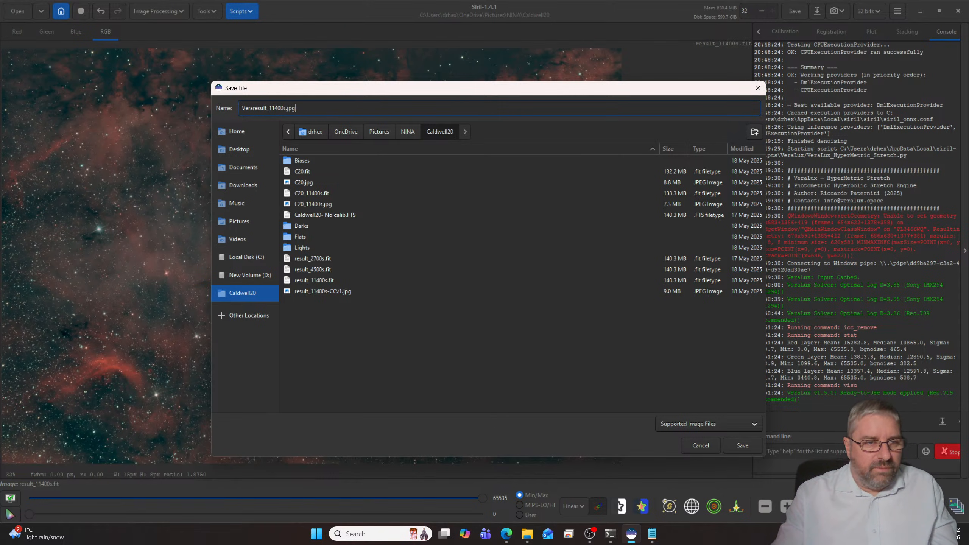
{"action": "key", "text": "Return"}
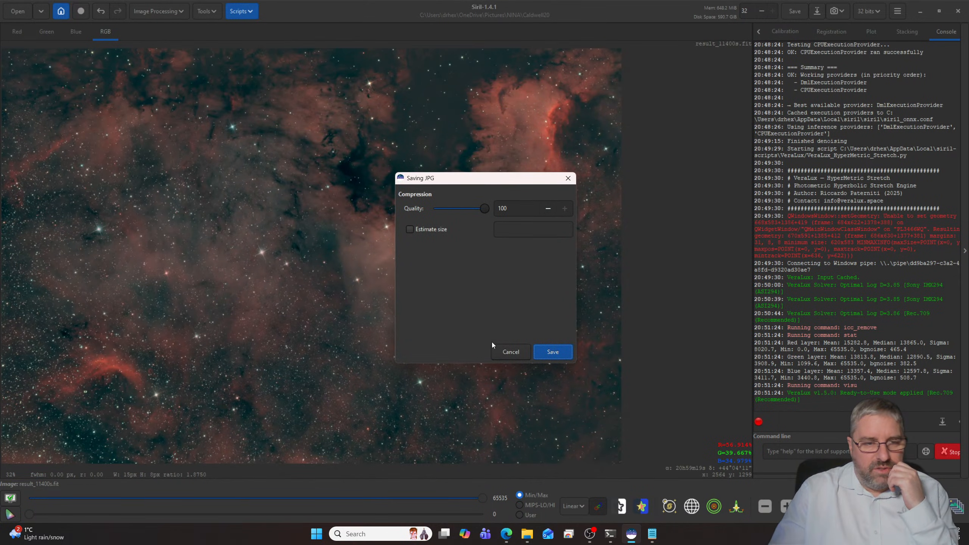
{"action": "left_click", "coordinate": [558, 359]}
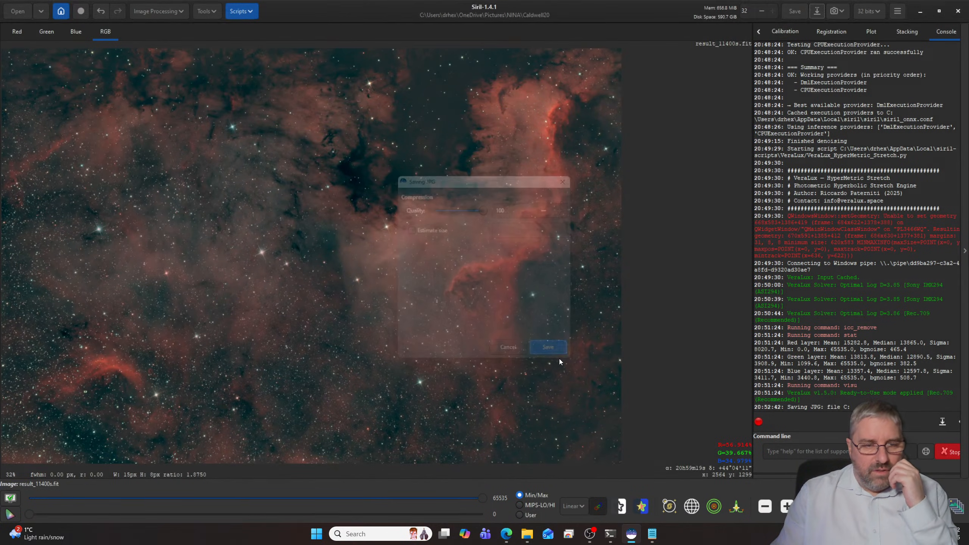
- Open Veraresult_11400s.jpg from the file explorer in the photo viewer and compare it repeatedly with result_11400s-CCv1.jpg
{"action": "left_click", "coordinate": [526, 534]}
{"action": "left_click", "coordinate": [470, 458]}
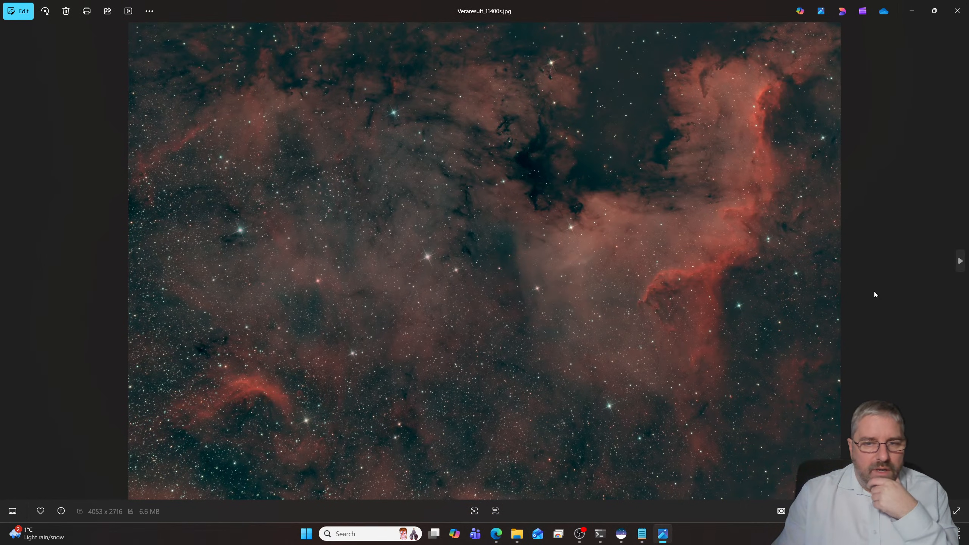
{"action": "left_click", "coordinate": [959, 266]}
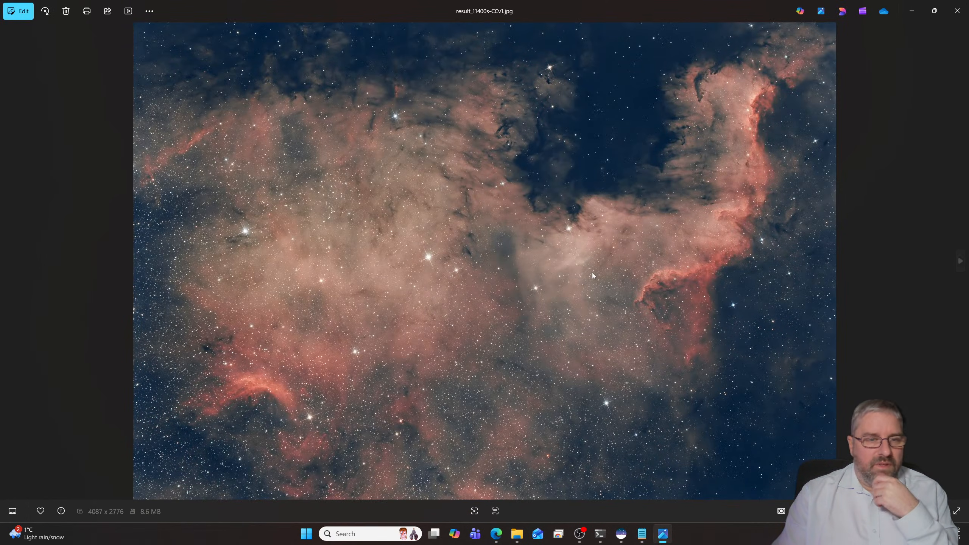
{"action": "left_click", "coordinate": [9, 262]}
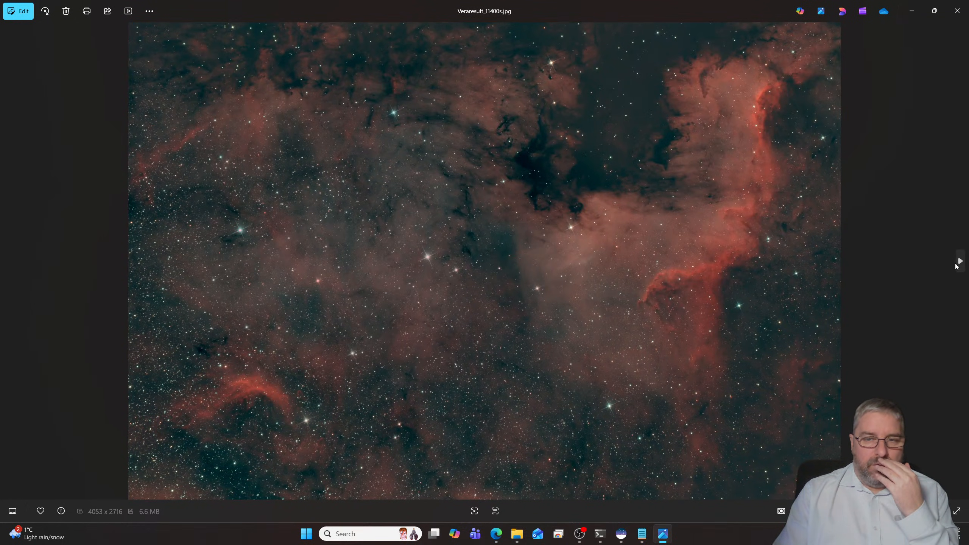
{"action": "left_click", "coordinate": [958, 263]}
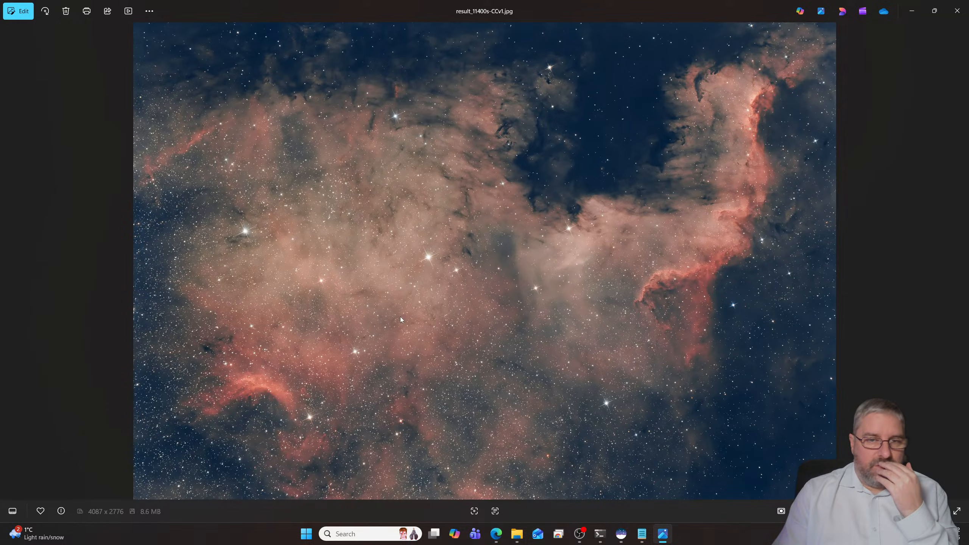
{"action": "left_click", "coordinate": [9, 262]}
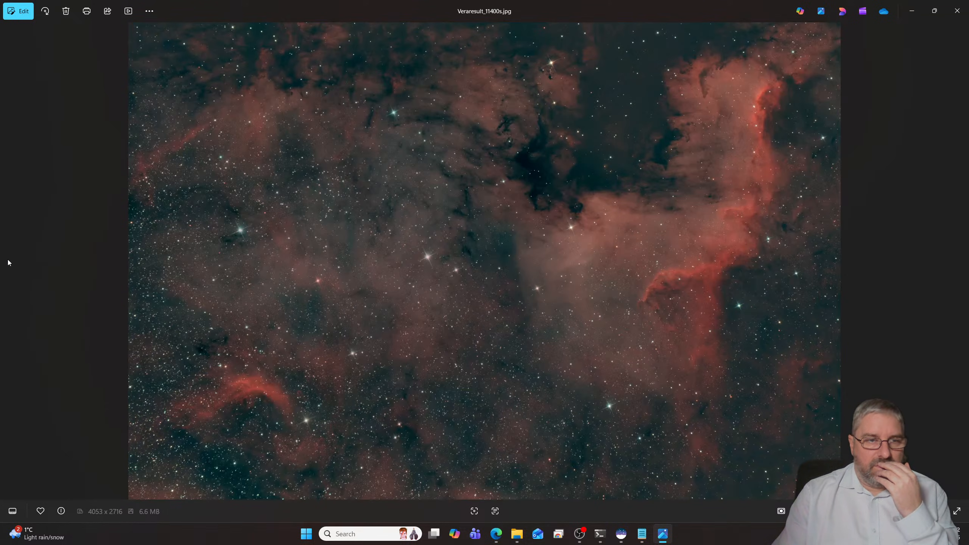
{"action": "left_click", "coordinate": [958, 264]}
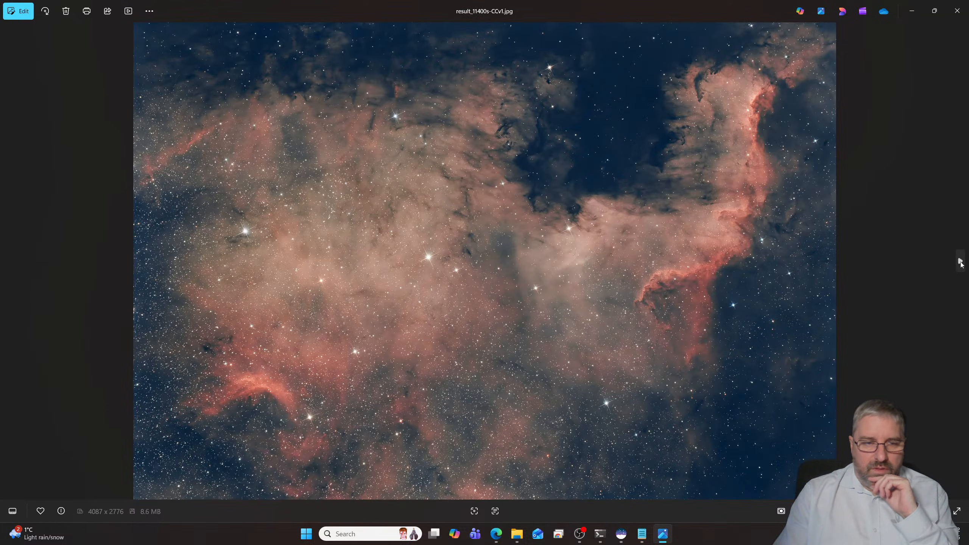
- View the older C20.jpg and C20_11400s.jpg versions, and compare result_11400s-CCv1.jpg with Veraresult_11400s.jpg again
{"action": "left_click", "coordinate": [959, 263]}
{"action": "left_click", "coordinate": [959, 262]}
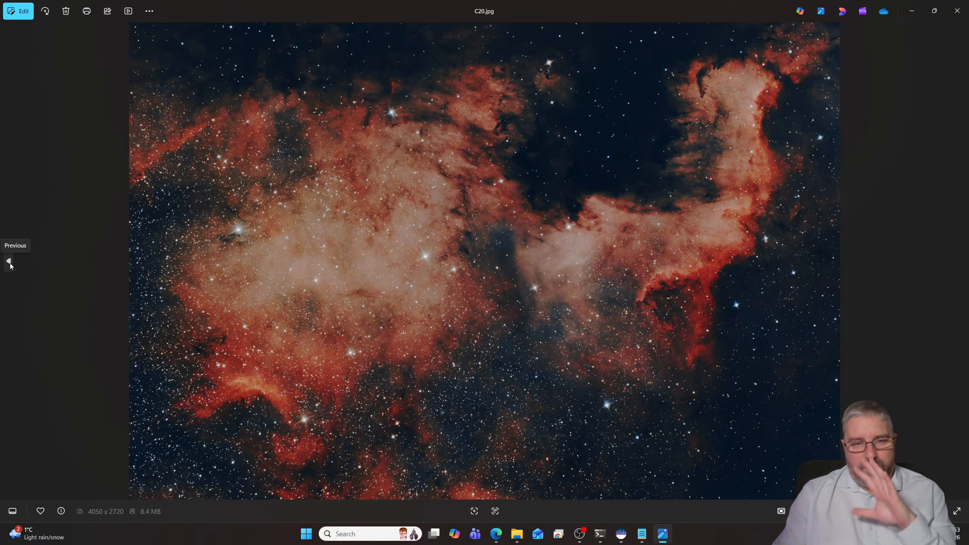
{"action": "left_click", "coordinate": [9, 261]}
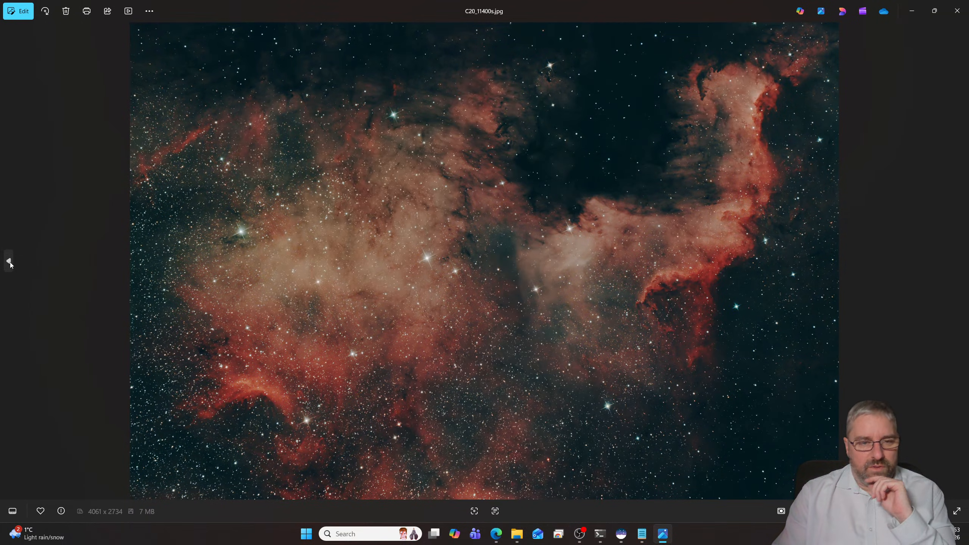
{"action": "left_click", "coordinate": [9, 261]}
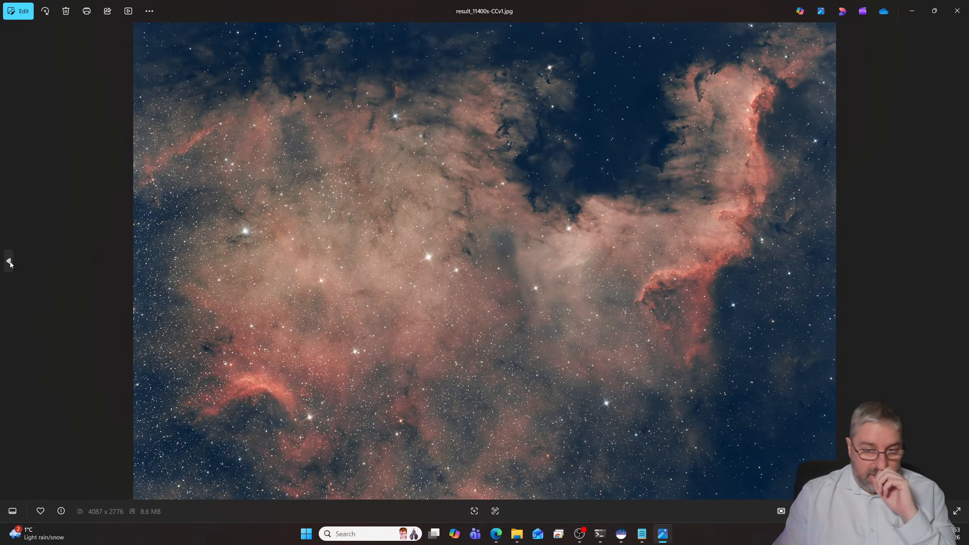
{"action": "left_click", "coordinate": [9, 261]}
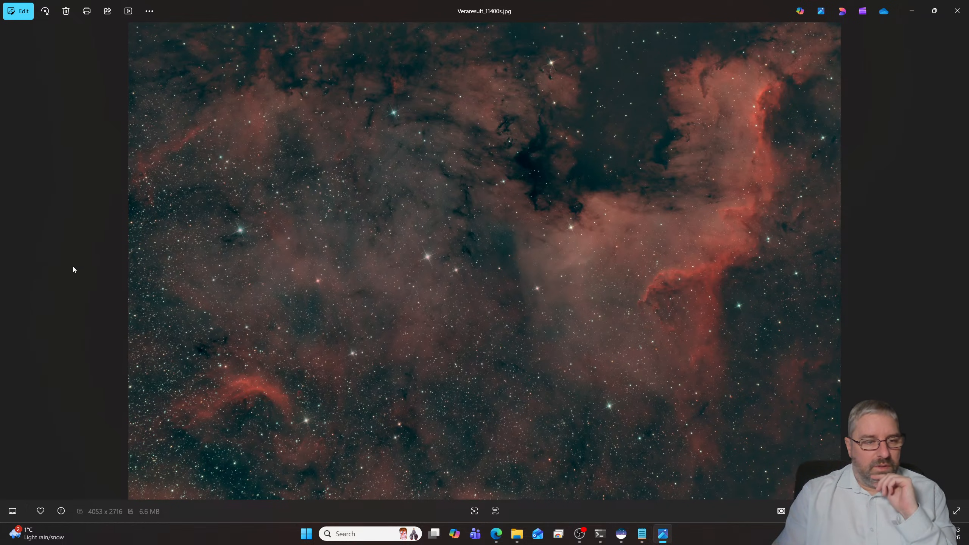
{"action": "left_click", "coordinate": [958, 262]}
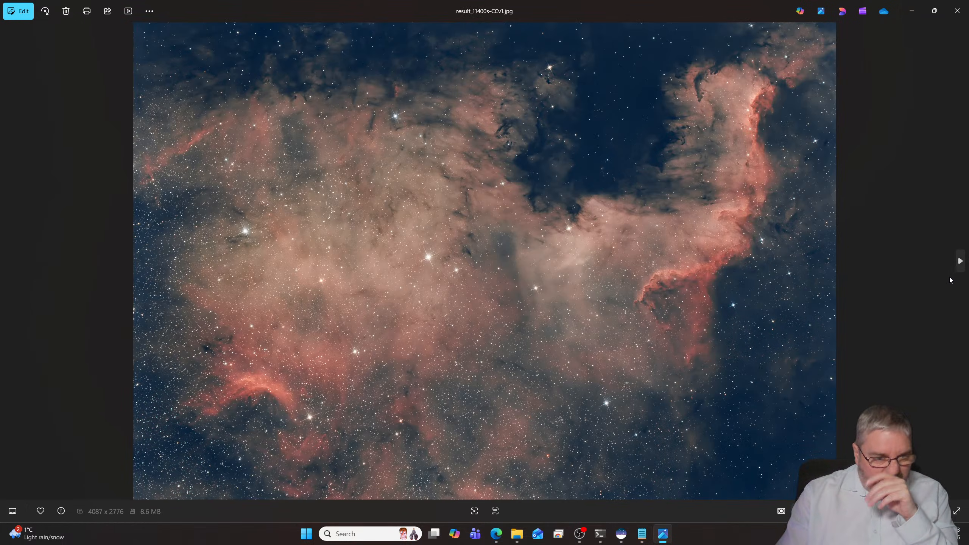
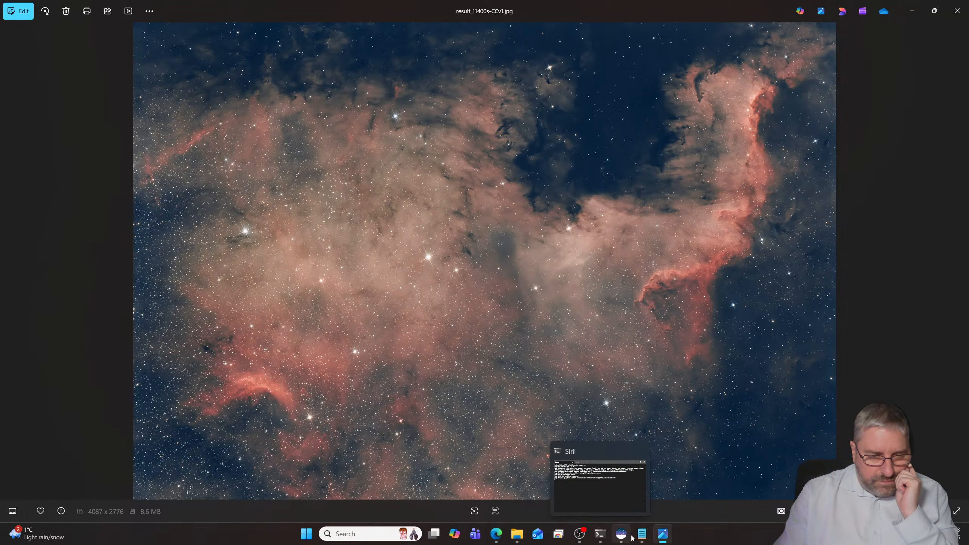
- Switch to Siril and set the working directory to the Horsehead folder inside NINA, sorting its files by newest modification date
{"action": "mouse_move", "coordinate": [627, 537]}
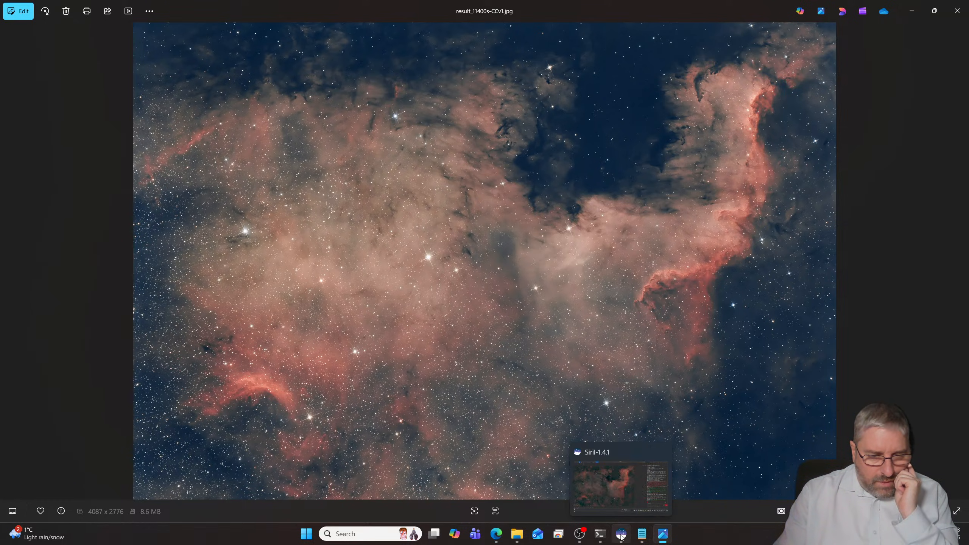
{"action": "left_click", "coordinate": [620, 537]}
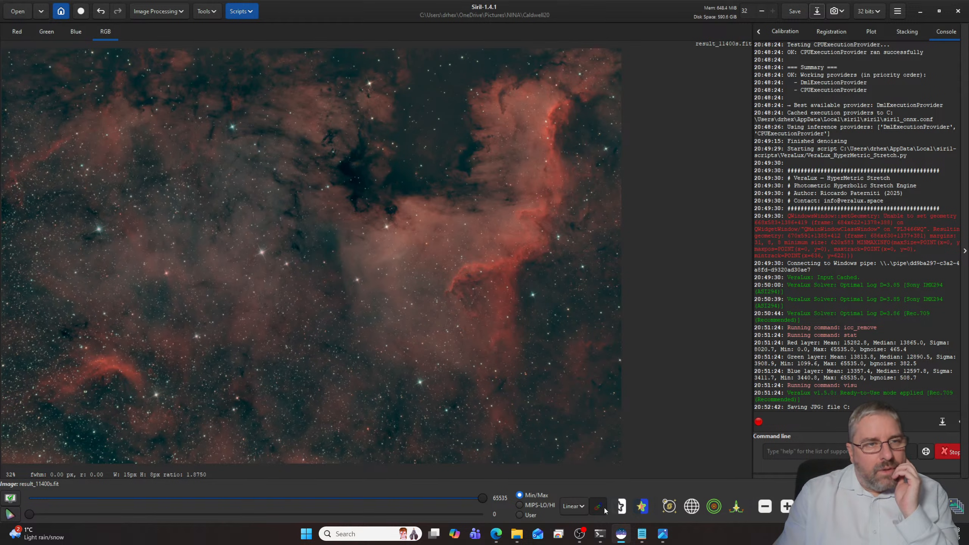
{"action": "left_click", "coordinate": [61, 11]}
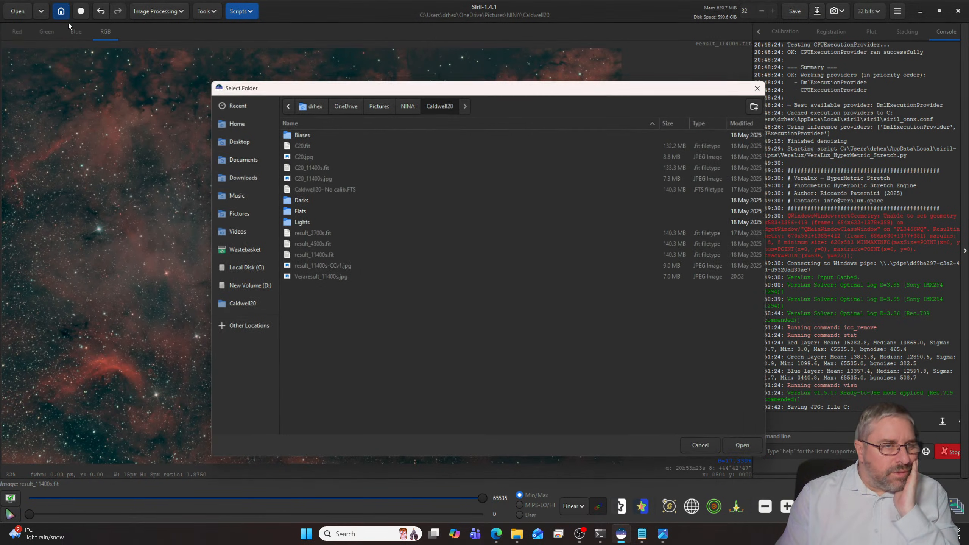
{"action": "left_click", "coordinate": [407, 106]}
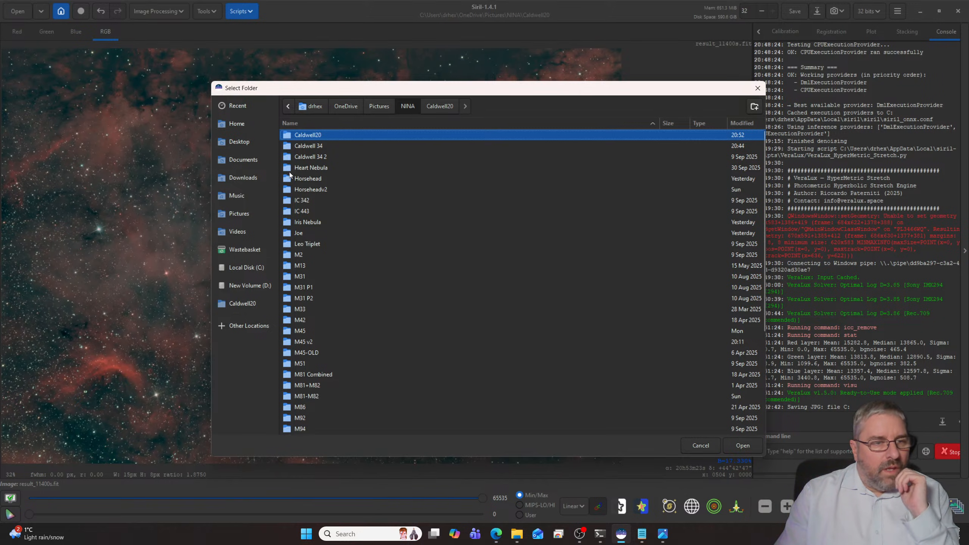
{"action": "double_click", "coordinate": [306, 177]}
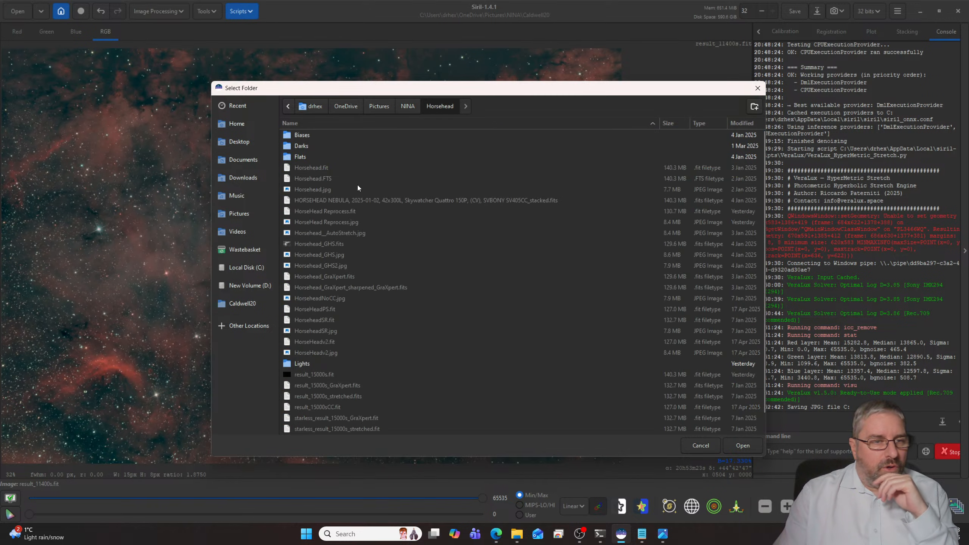
{"action": "left_click", "coordinate": [741, 123]}
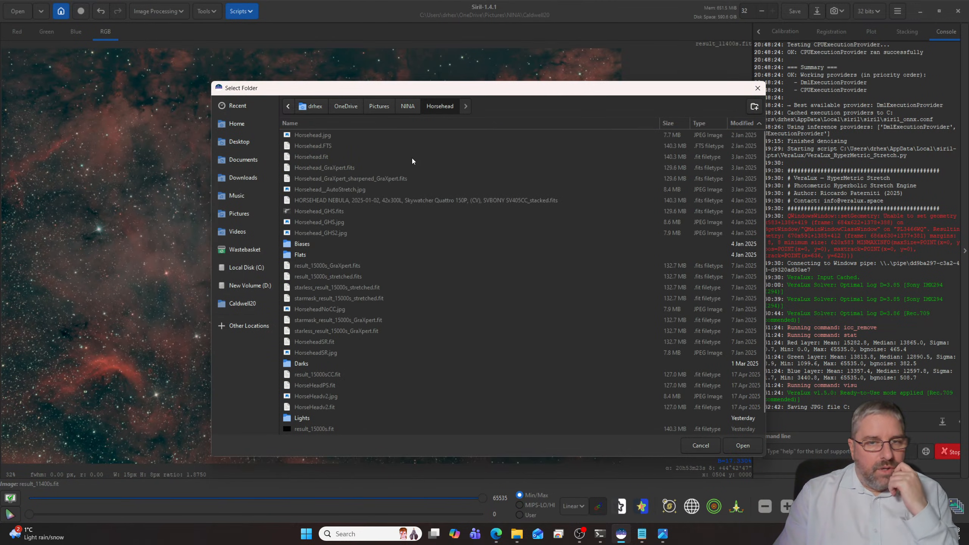
{"action": "left_click", "coordinate": [744, 123]}
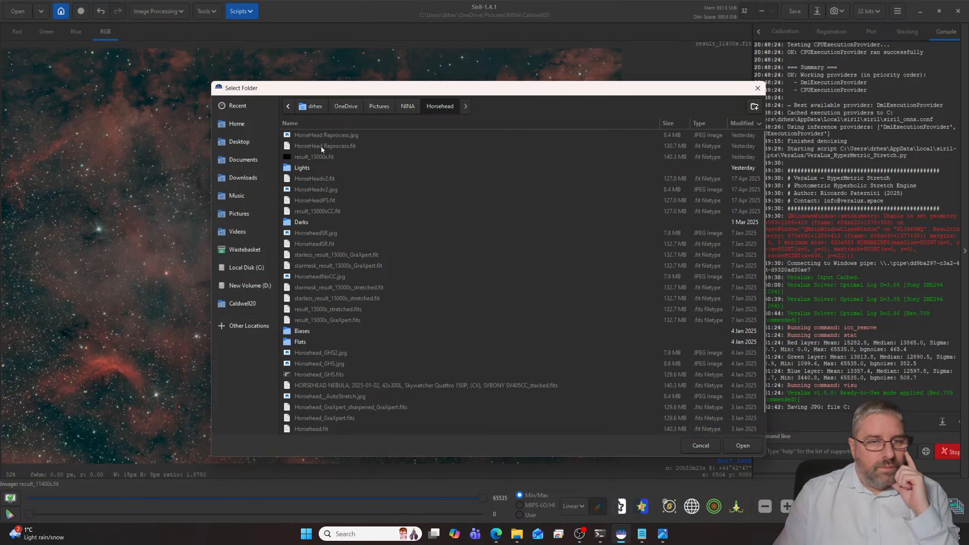
{"action": "left_click", "coordinate": [747, 446]}
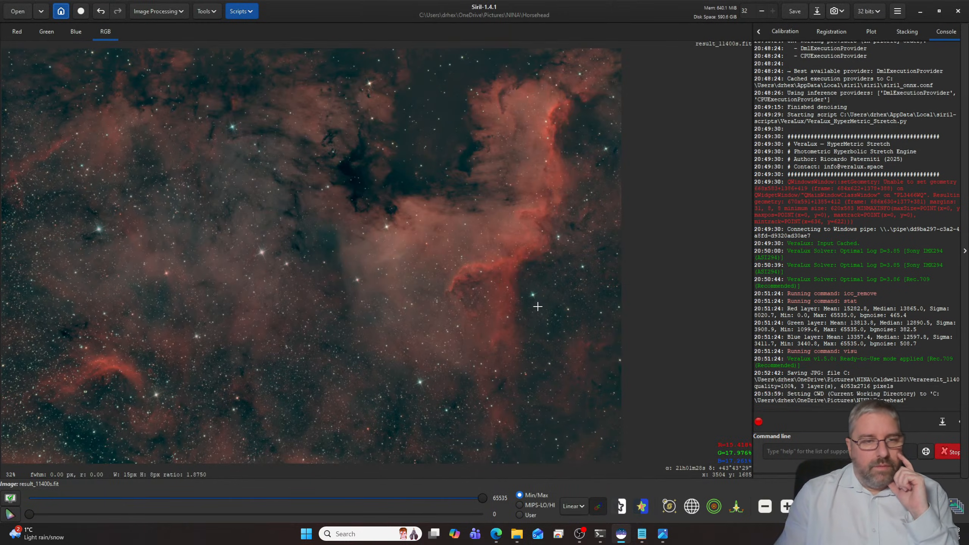
- Open the image HorseHead Reprocess.fit from the Horsehead folder
{"action": "left_click", "coordinate": [18, 11]}
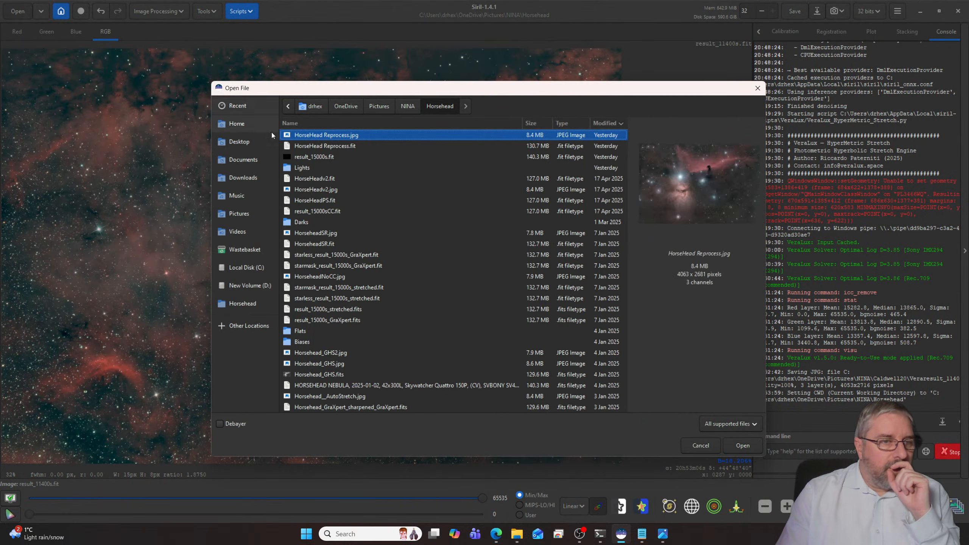
{"action": "left_click", "coordinate": [366, 146]}
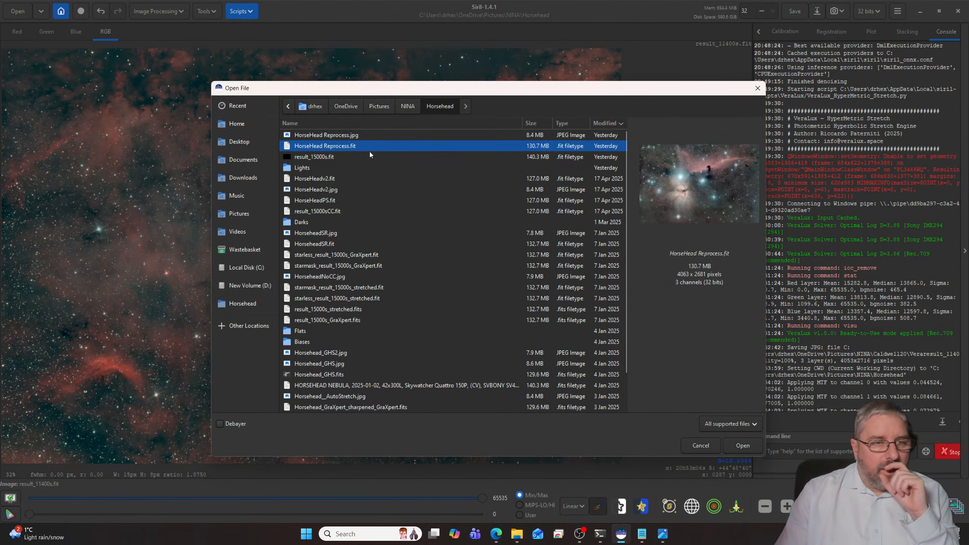
{"action": "left_click", "coordinate": [743, 447]}
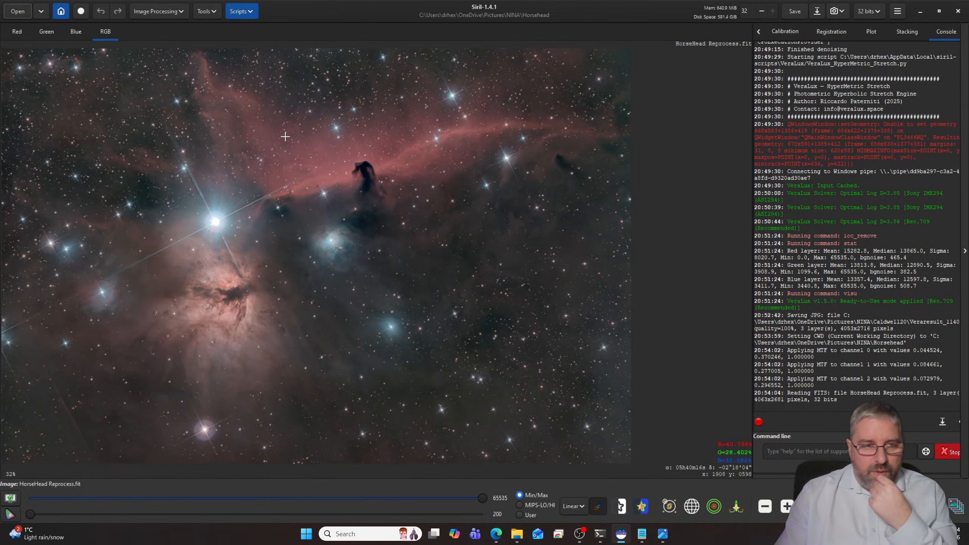
- Open the Generalised Hyperbolic Stretch Transformations dialog for the Horsehead image
{"action": "left_click", "coordinate": [167, 15]}
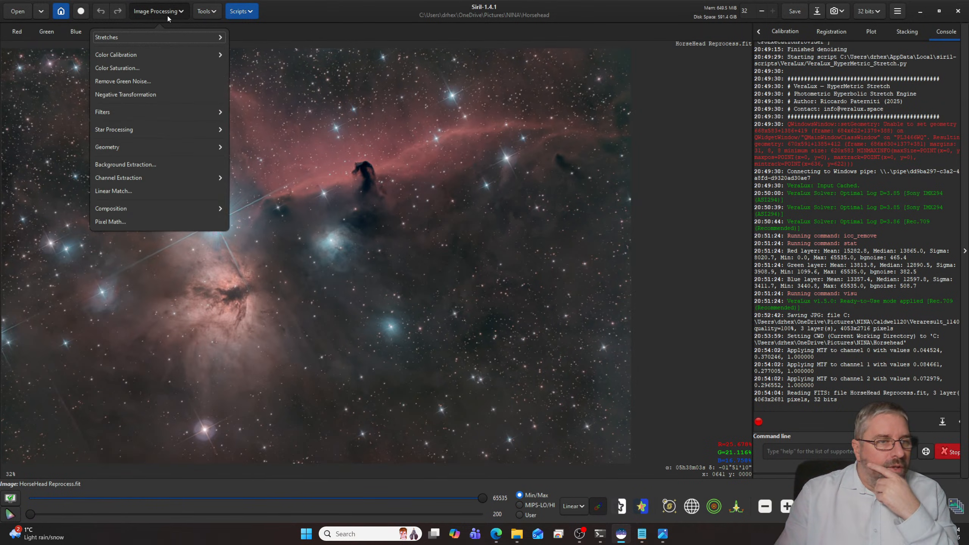
{"action": "left_click", "coordinate": [135, 56]}
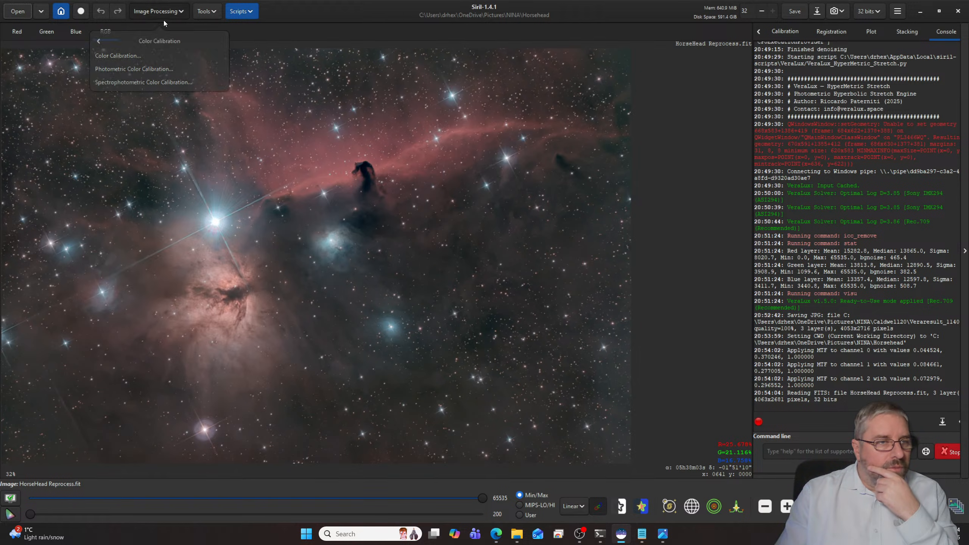
{"action": "left_click", "coordinate": [160, 41]}
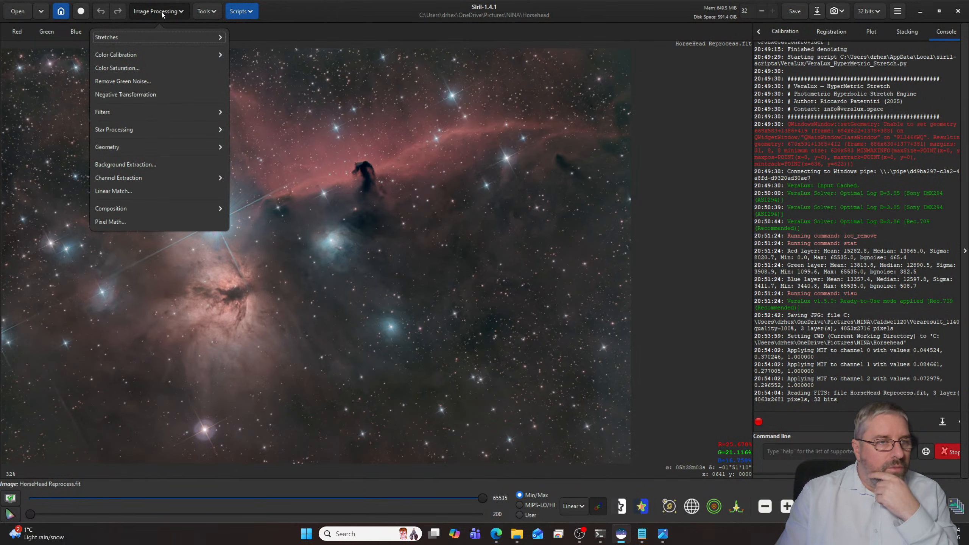
{"action": "left_click", "coordinate": [132, 41]}
{"action": "left_click", "coordinate": [139, 90]}
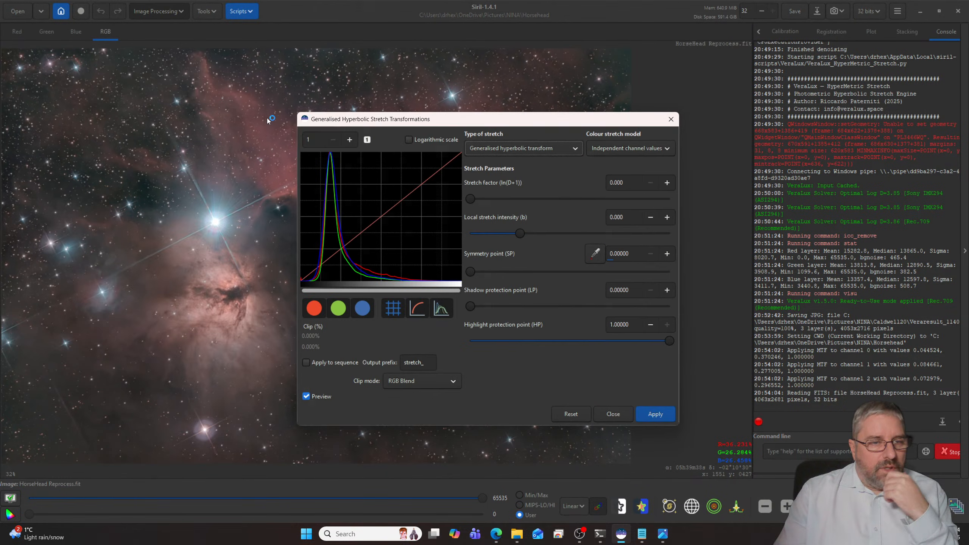
{"action": "left_click", "coordinate": [331, 160]}
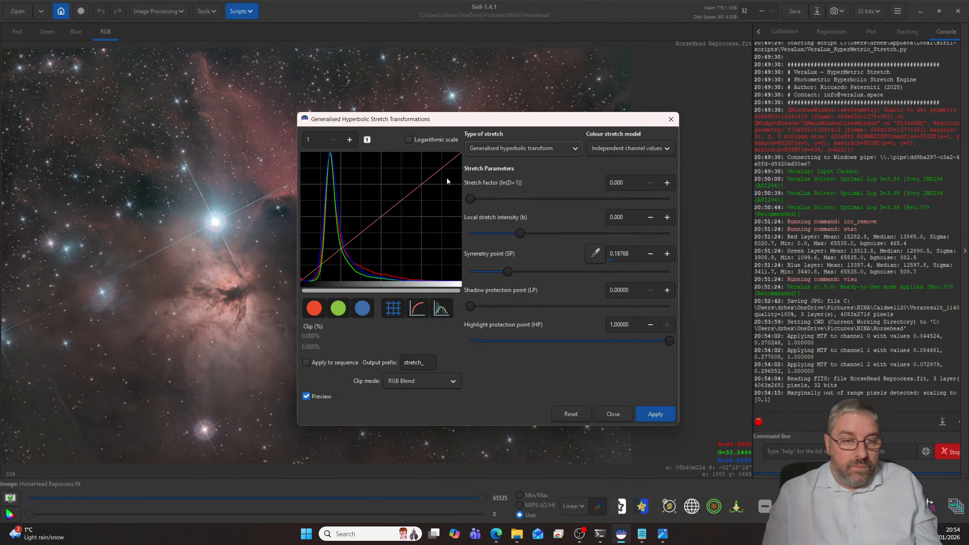
{"action": "left_click_drag", "start_coordinate": [471, 198], "coordinate": [481, 197]}
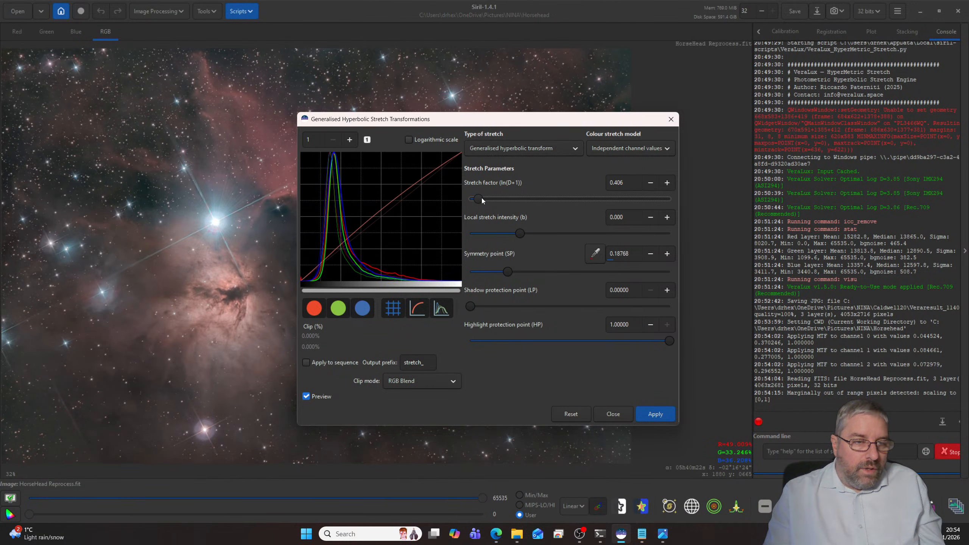
{"action": "scroll", "coordinate": [482, 198], "scroll_direction": "down", "scroll_amount": 3}
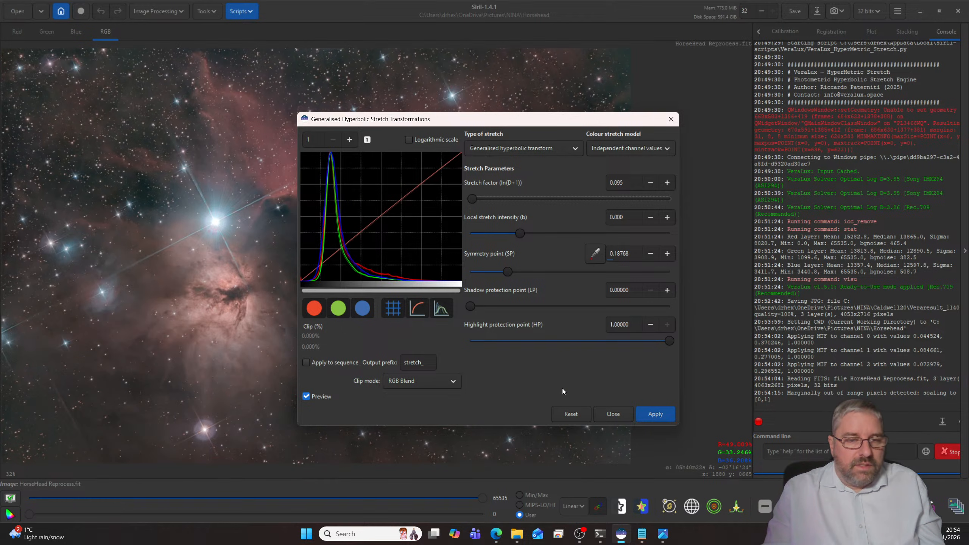
{"action": "left_click", "coordinate": [570, 414]}
- Apply a generalised hyperbolic stretch with the Saturation stretch colour model and a stretch factor of about 0.644
{"action": "left_click", "coordinate": [631, 151]}
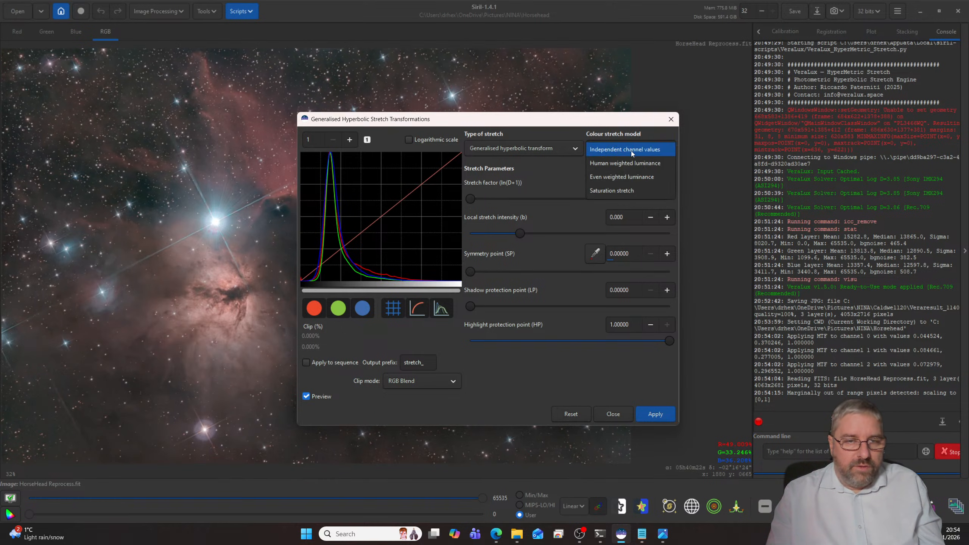
{"action": "left_click", "coordinate": [610, 191]}
{"action": "left_click_drag", "start_coordinate": [467, 126], "coordinate": [723, 115]}
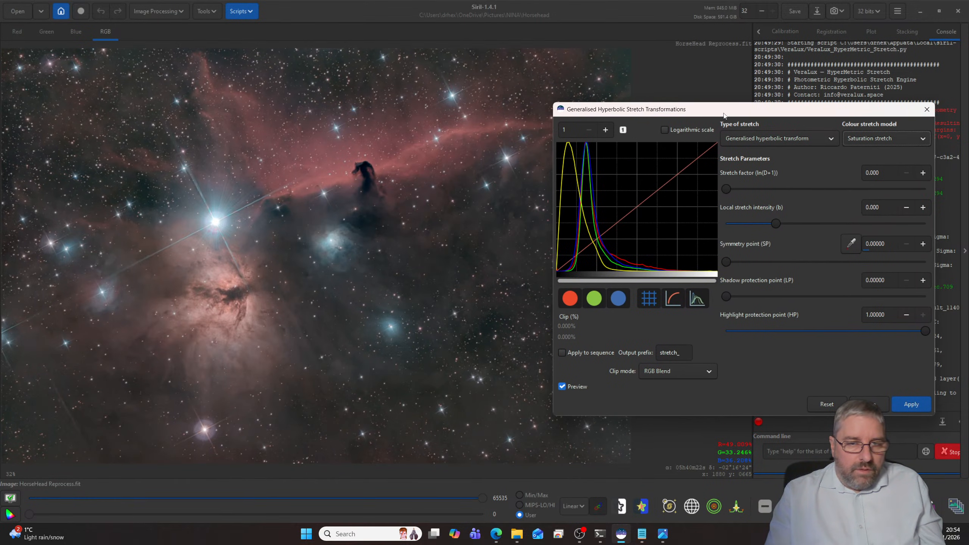
{"action": "left_click_drag", "start_coordinate": [727, 189], "coordinate": [740, 191]}
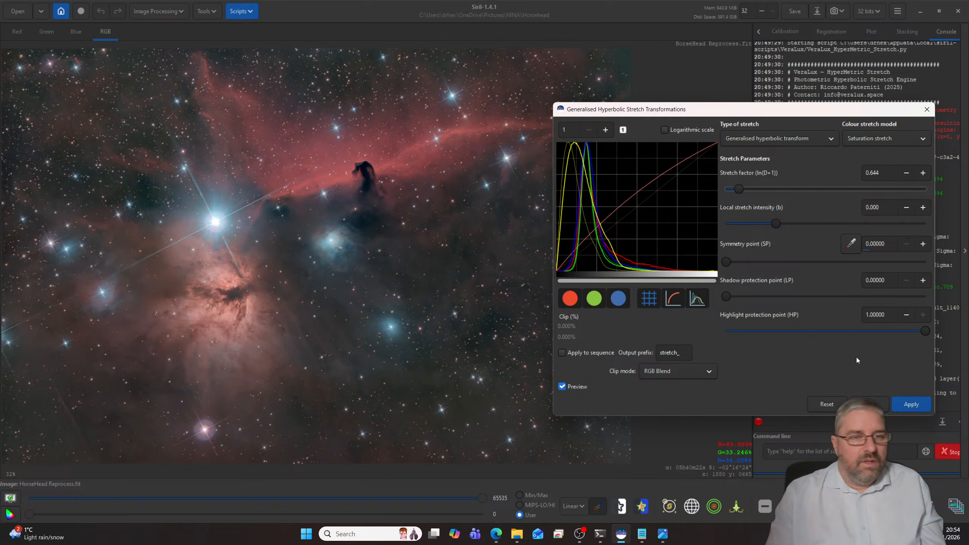
{"action": "left_click", "coordinate": [910, 404]}
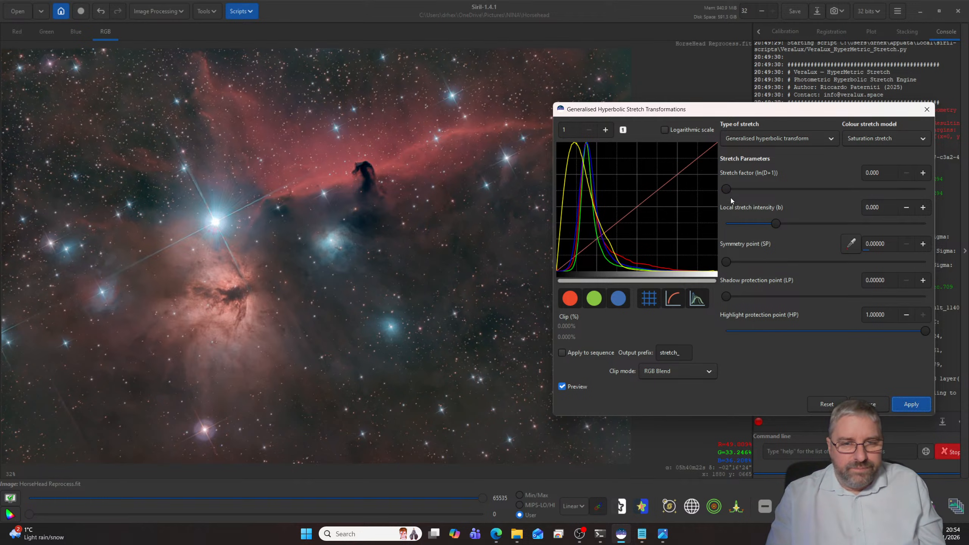
- Apply another stretch using Independent channel values with a stretch factor of about 0.239, and close the stretch dialog
{"action": "left_click", "coordinate": [868, 140]}
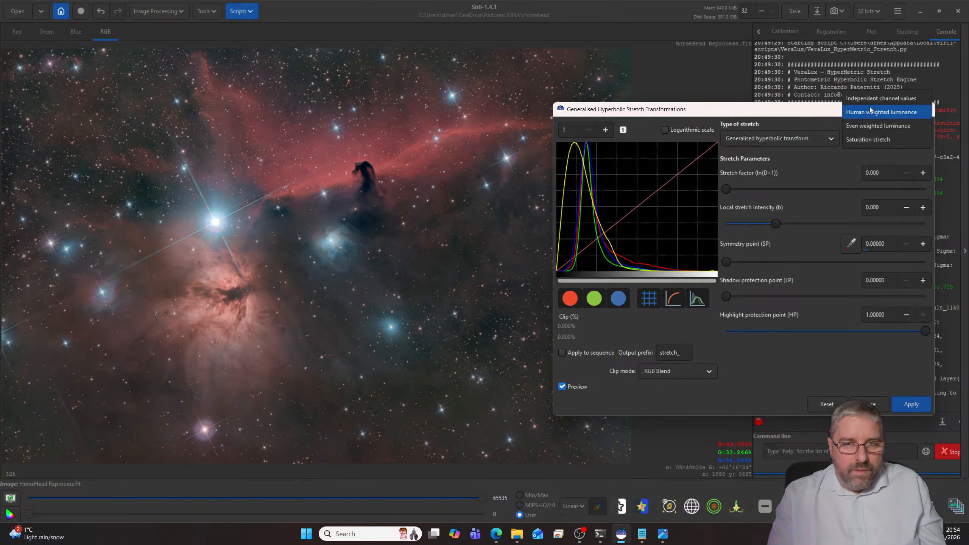
{"action": "left_click", "coordinate": [904, 99]}
{"action": "left_click_drag", "start_coordinate": [727, 189], "coordinate": [731, 191]}
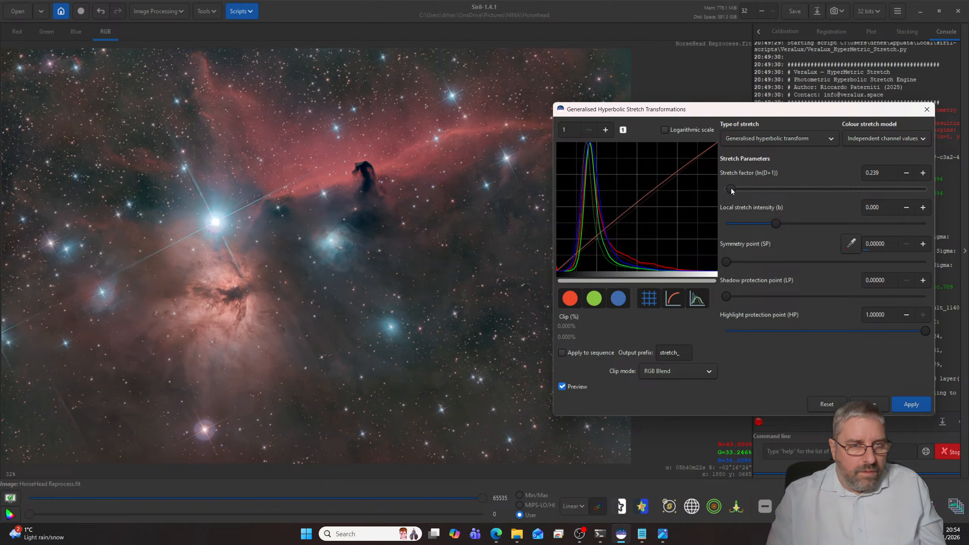
{"action": "left_click", "coordinate": [909, 406]}
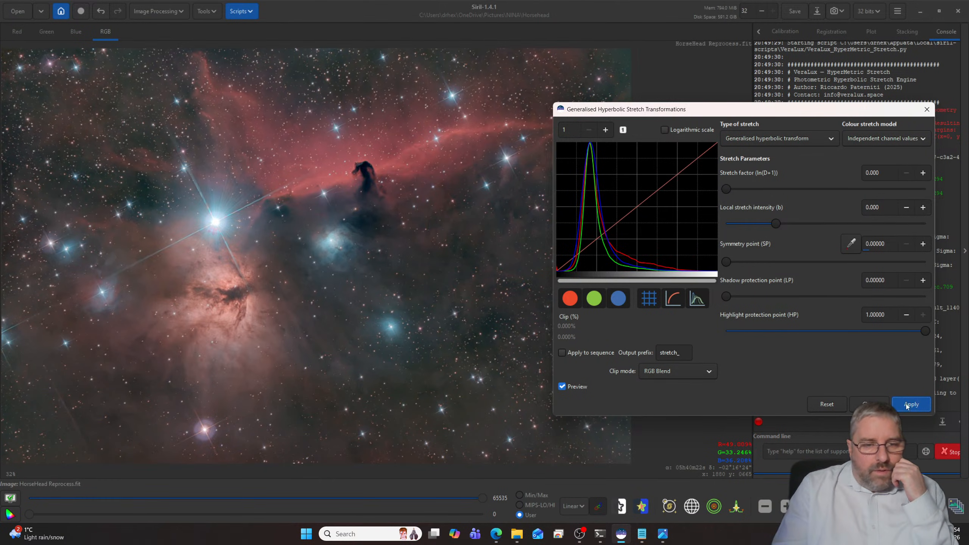
{"action": "left_click", "coordinate": [865, 404]}
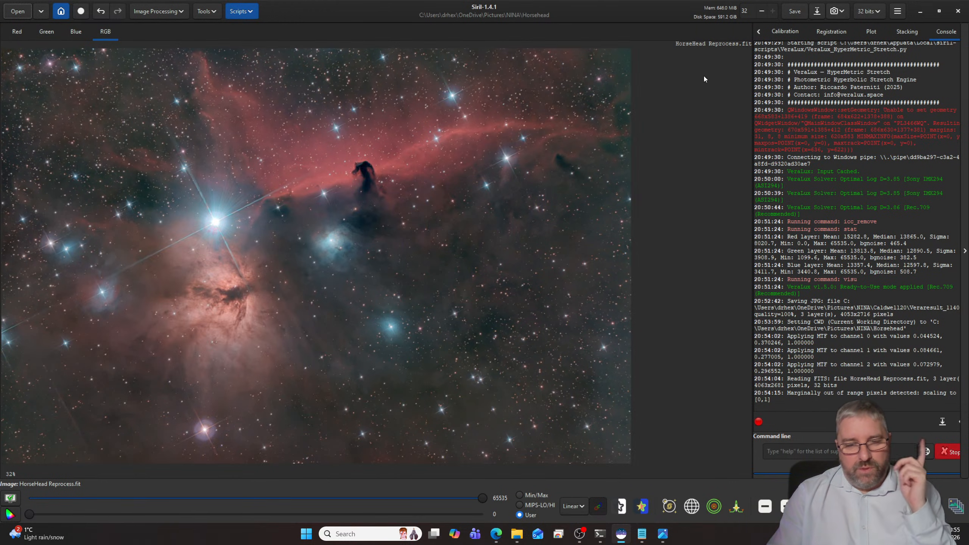
- Save the stretched image over HorseHead Reprocess.jpg in the Horsehead folder at JPG quality 100
{"action": "left_click", "coordinate": [815, 12]}
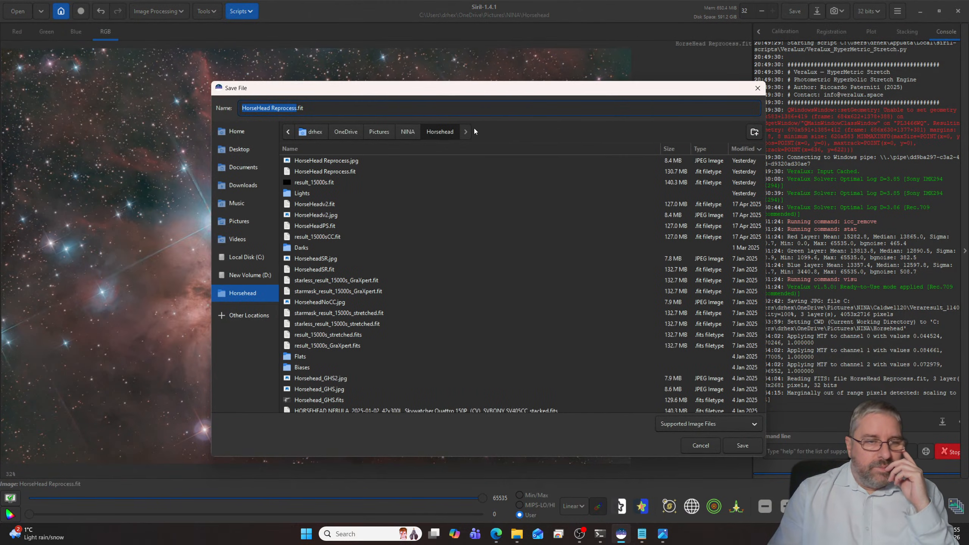
{"action": "left_click", "coordinate": [342, 163]}
{"action": "left_click", "coordinate": [734, 444]}
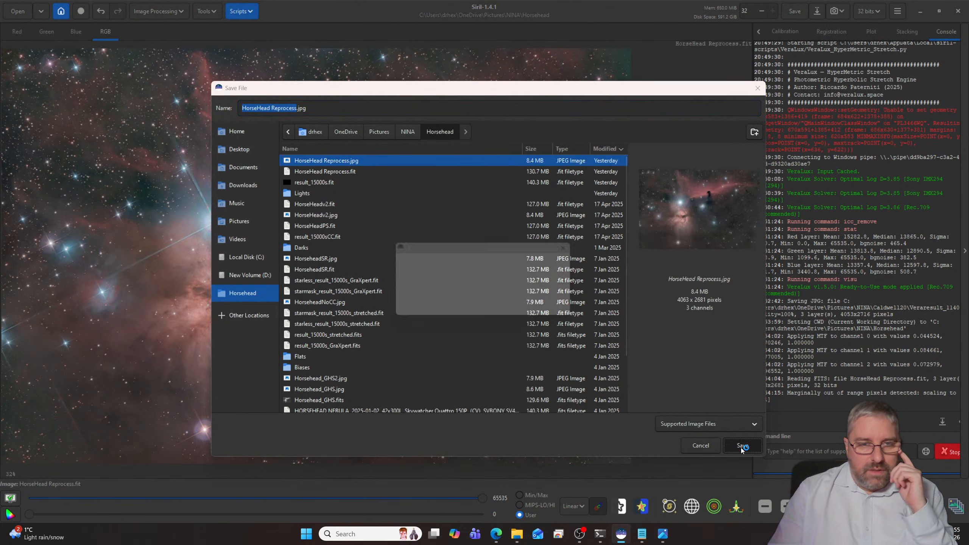
{"action": "left_click", "coordinate": [463, 321]}
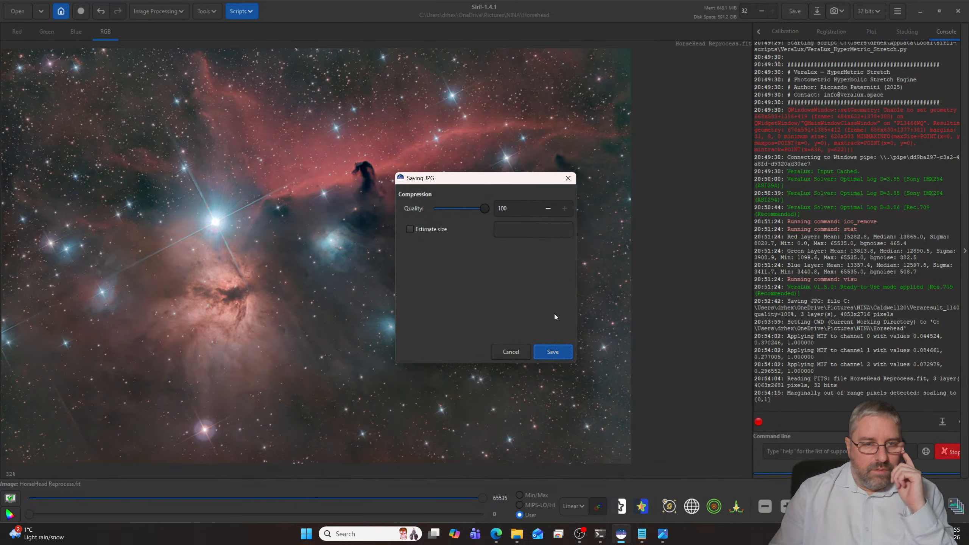
{"action": "left_click", "coordinate": [560, 356]}
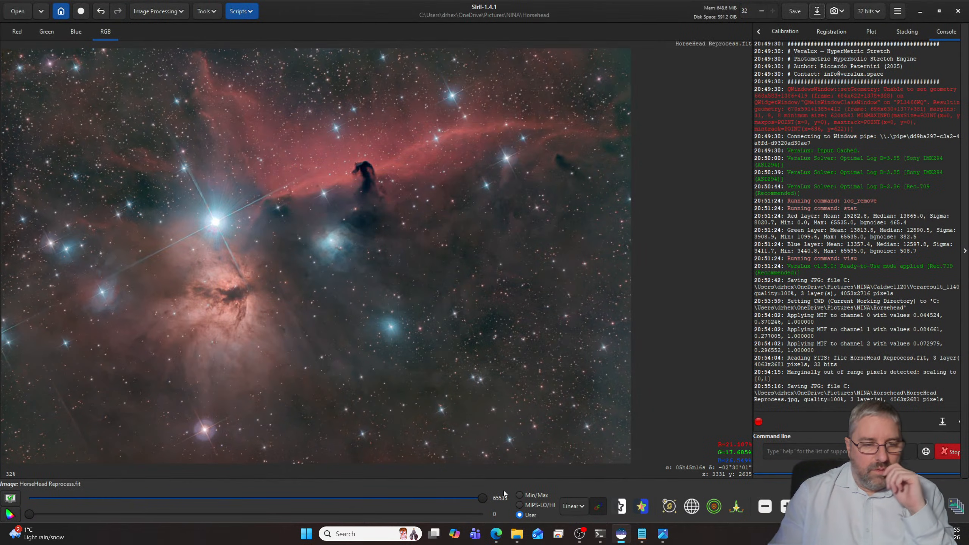
- Open HorseHead Reprocess.jpg from the file explorer in the photo viewer and compare it with HorseHeadv2.jpg and HorseheadSR.jpg
{"action": "left_click", "coordinate": [517, 534]}
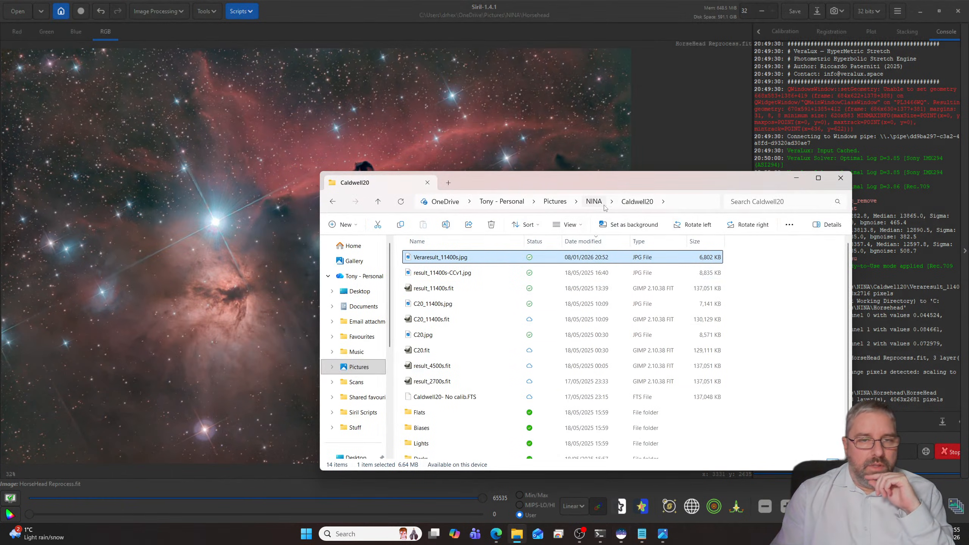
{"action": "double_click", "coordinate": [435, 321]}
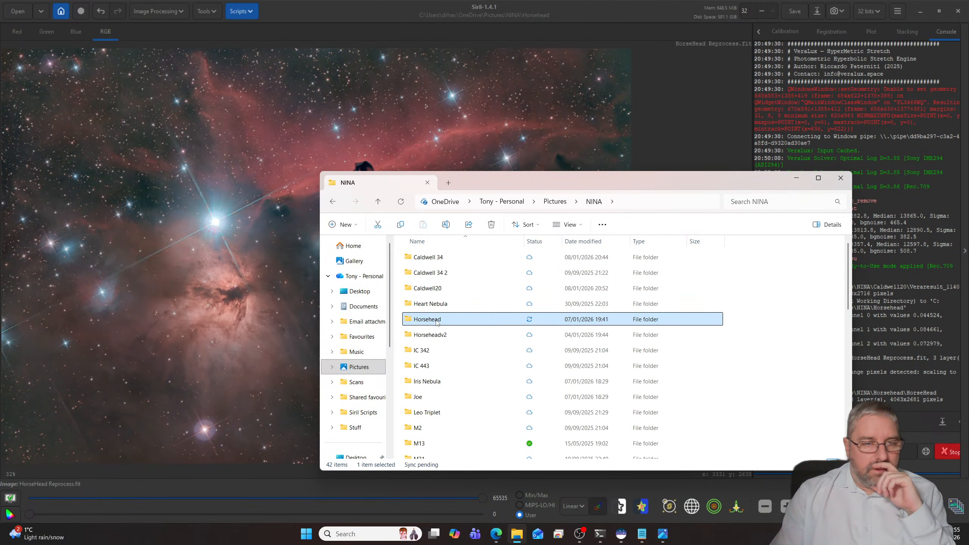
{"action": "double_click", "coordinate": [456, 262]}
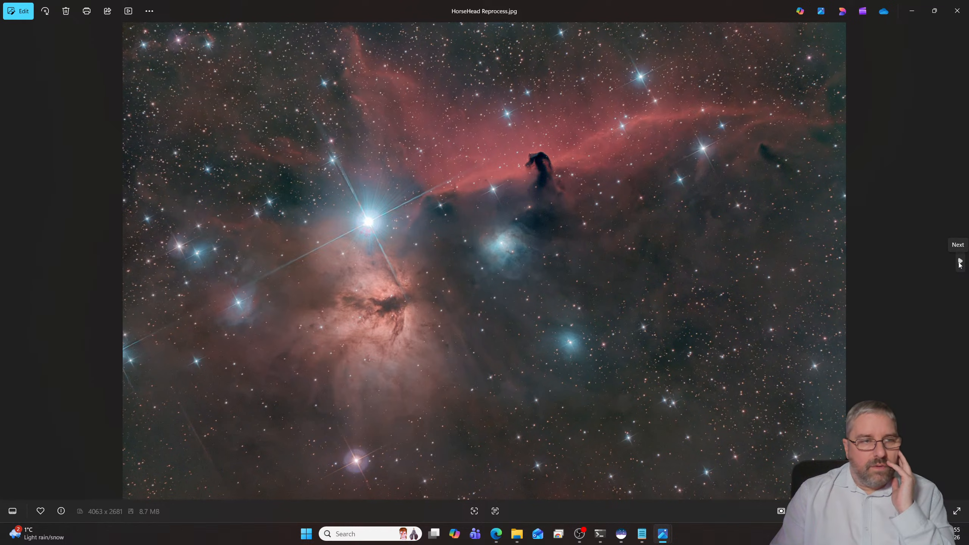
{"action": "left_click", "coordinate": [960, 262]}
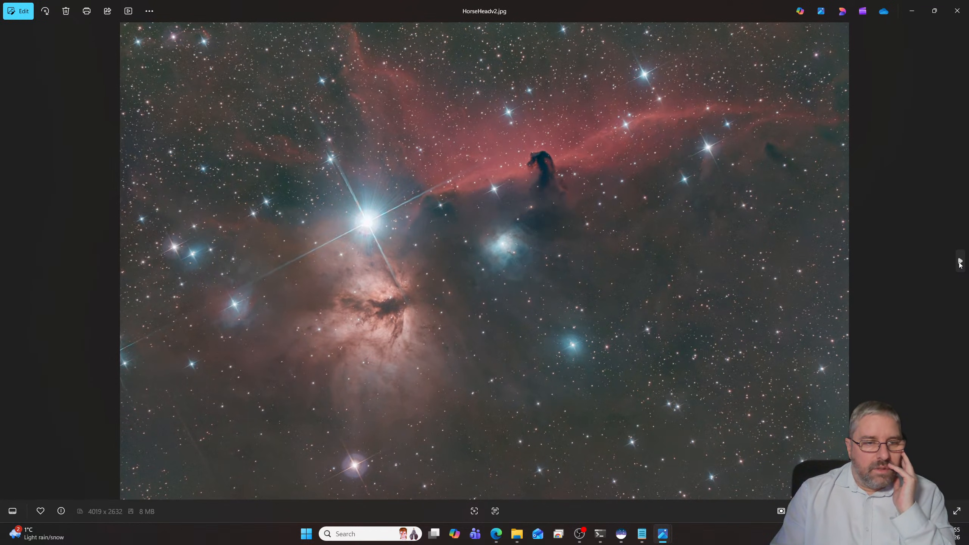
{"action": "left_click", "coordinate": [960, 262]}
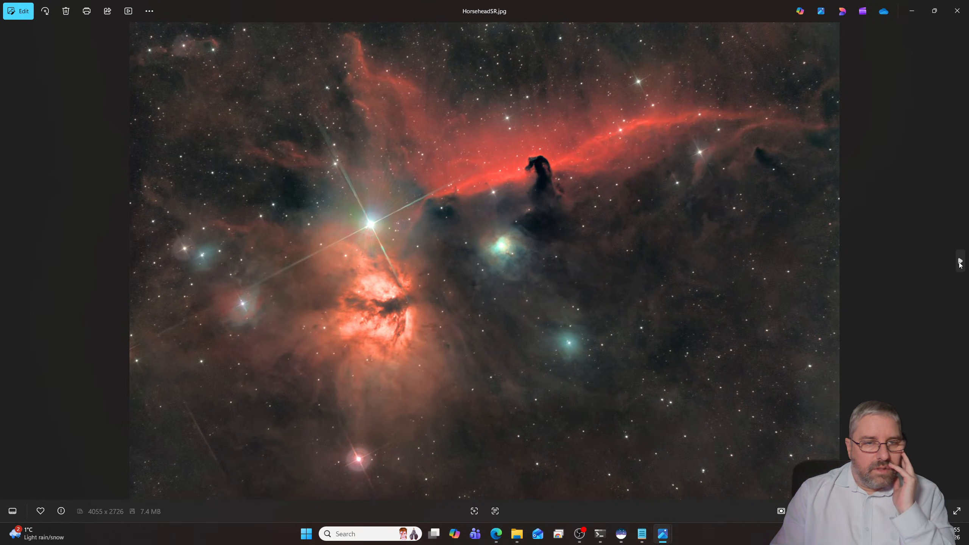
- View Horsehead_GHS2.jpg and Horsehead_GHS.jpg, examining the second one up close around the Horsehead and Flame nebulae
{"action": "left_click", "coordinate": [960, 262]}
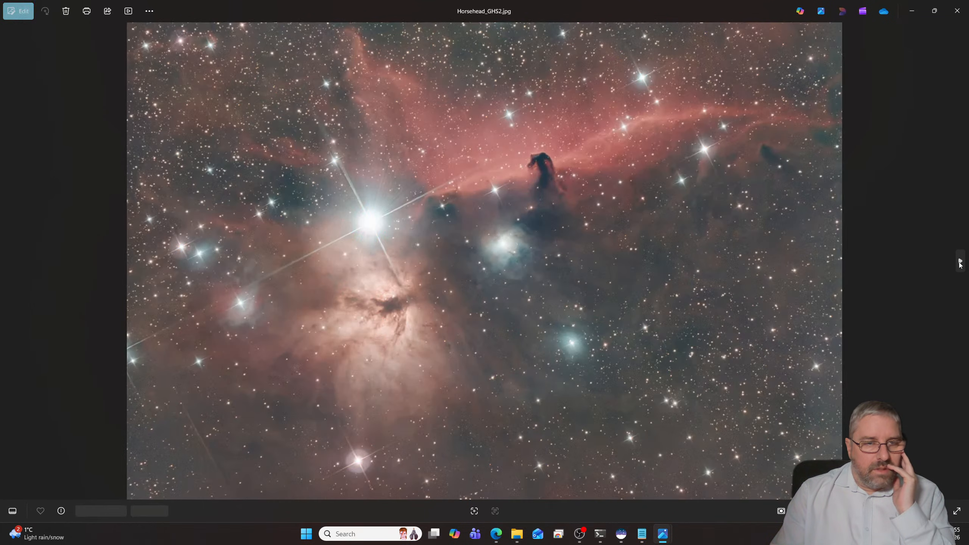
{"action": "left_click", "coordinate": [960, 262]}
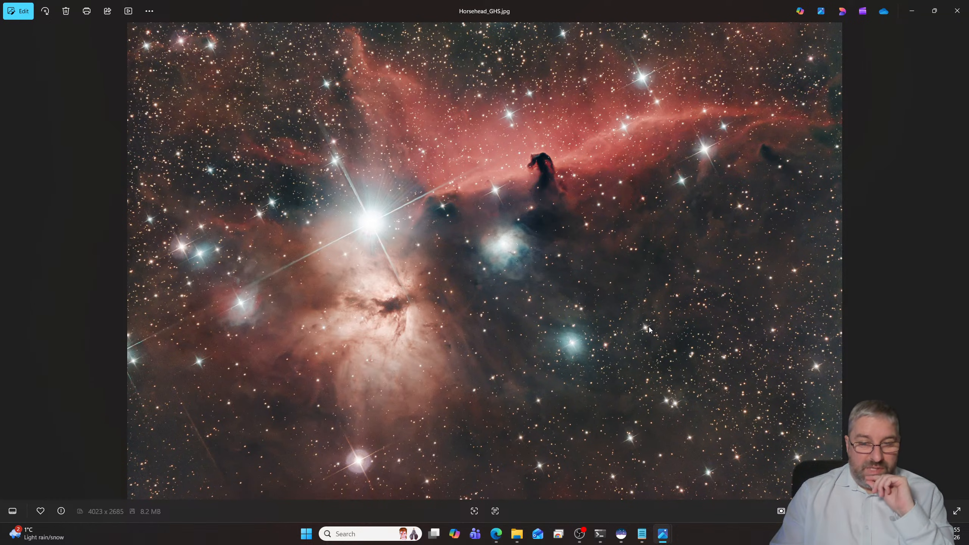
{"action": "scroll", "coordinate": [561, 234], "scroll_direction": "up", "scroll_amount": 5}
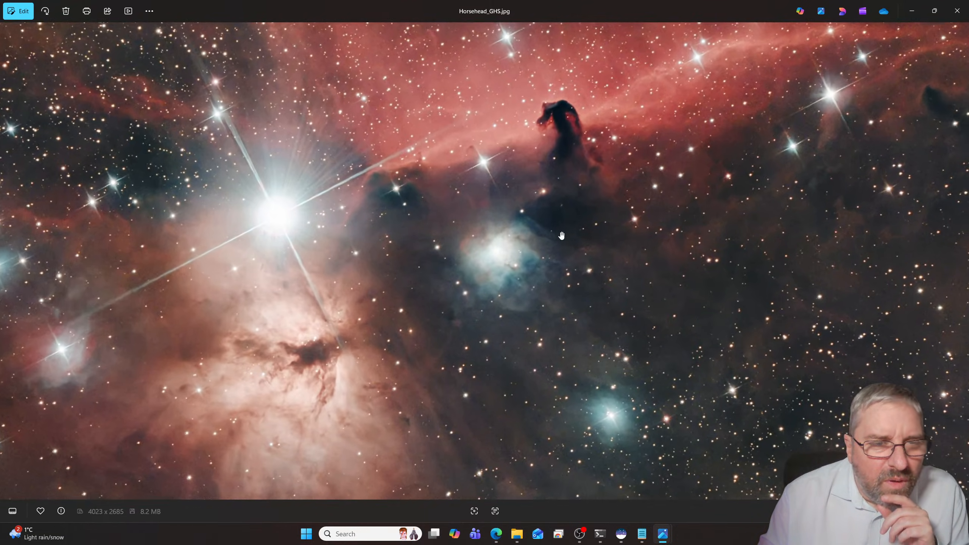
{"action": "scroll", "coordinate": [561, 235], "scroll_direction": "down", "scroll_amount": 5}
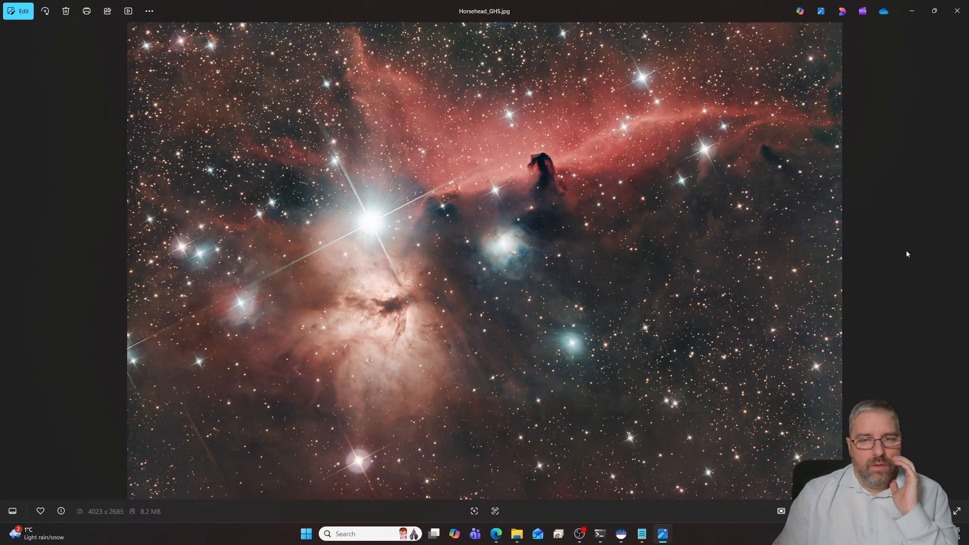
- Compare Horsehead_GHS.jpg with Horsehead_AutoStretch.jpg by alternating between them, and continue to Horsehead.jpg
{"action": "left_click", "coordinate": [960, 261]}
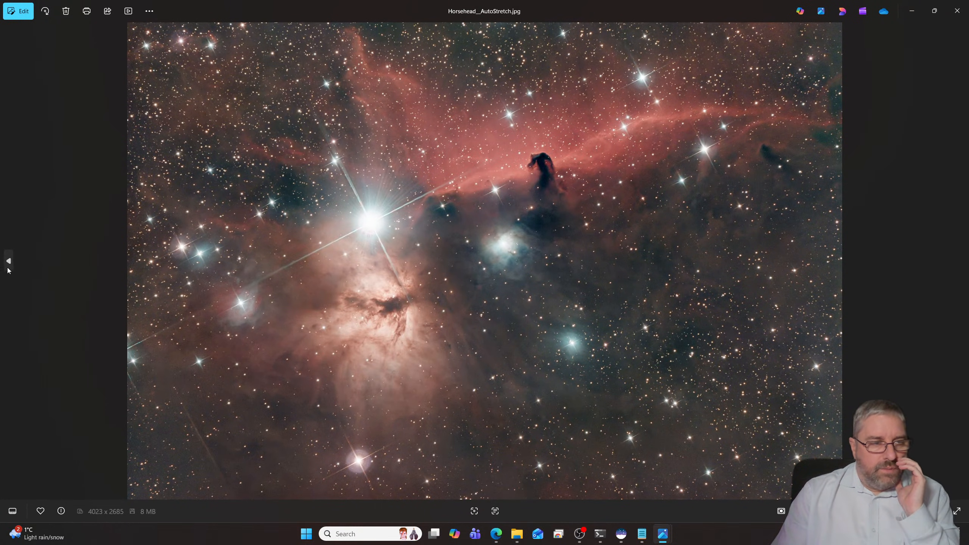
{"action": "left_click", "coordinate": [10, 261]}
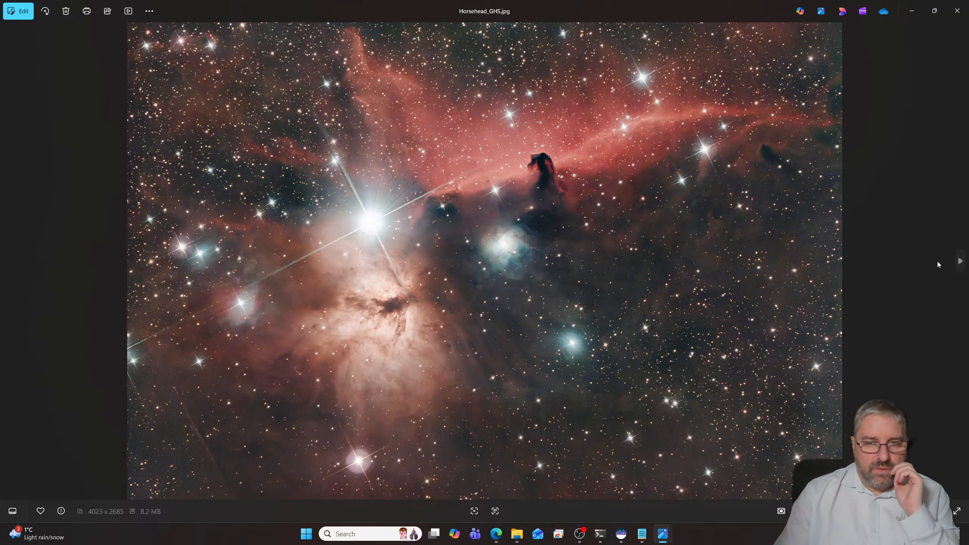
{"action": "left_click", "coordinate": [959, 261]}
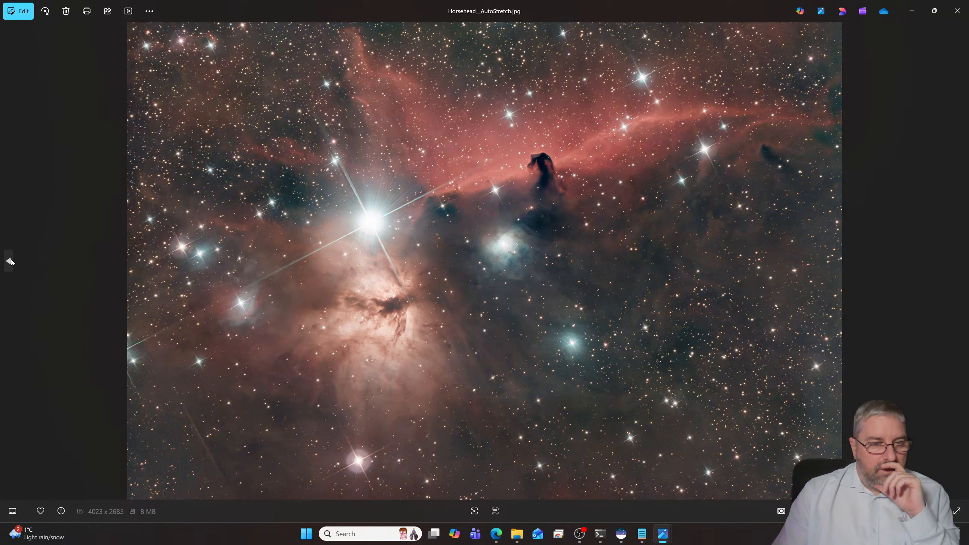
{"action": "left_click", "coordinate": [9, 261]}
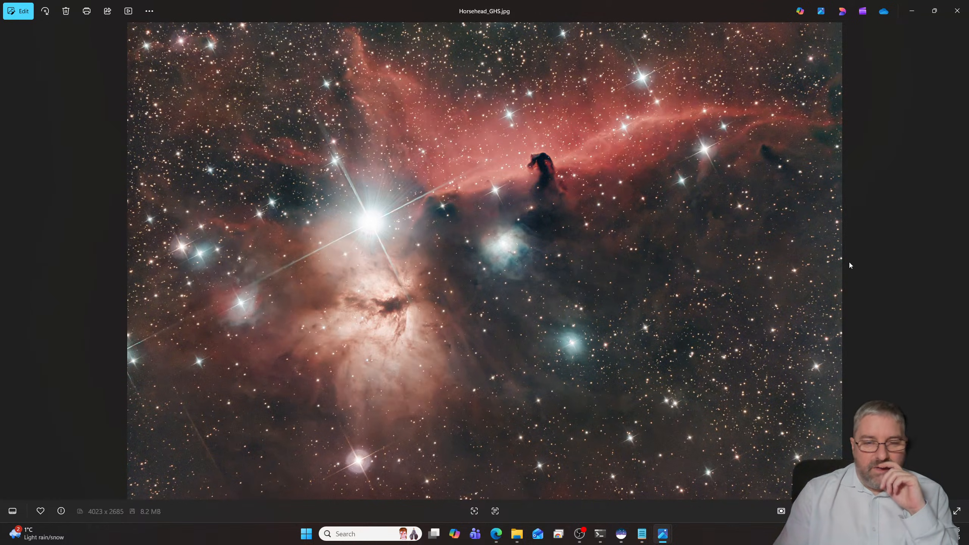
{"action": "left_click", "coordinate": [960, 264]}
{"action": "left_click", "coordinate": [959, 265]}
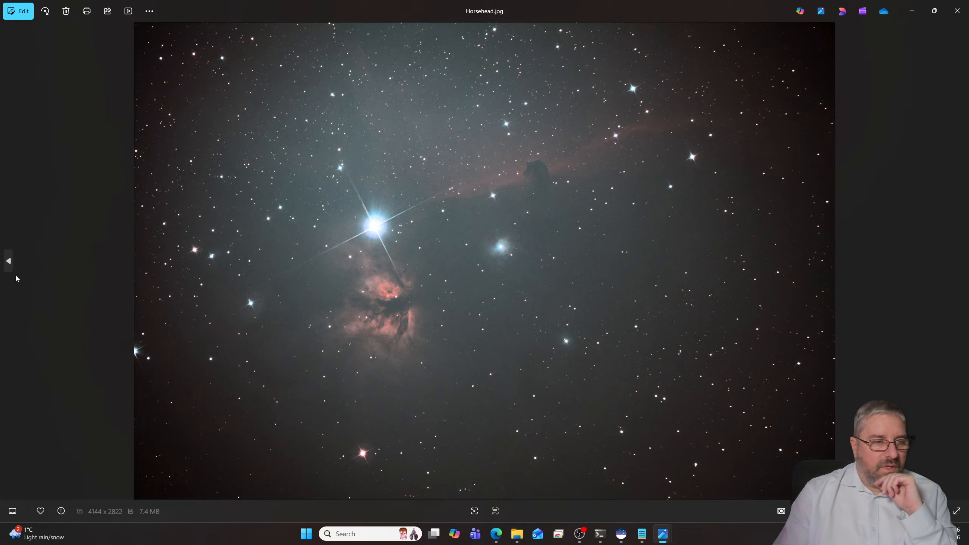
- Go back through Horsehead_GHS.jpg and HorseheadSR.jpg to HorseHead Reprocess.jpg to compare the versions
{"action": "left_click", "coordinate": [9, 261]}
{"action": "left_click", "coordinate": [9, 261]}
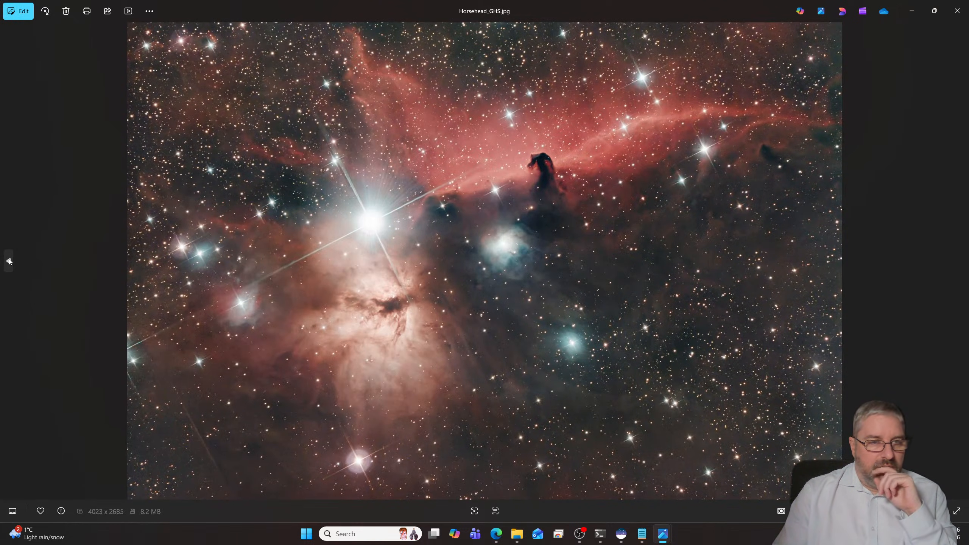
{"action": "left_click", "coordinate": [9, 261]}
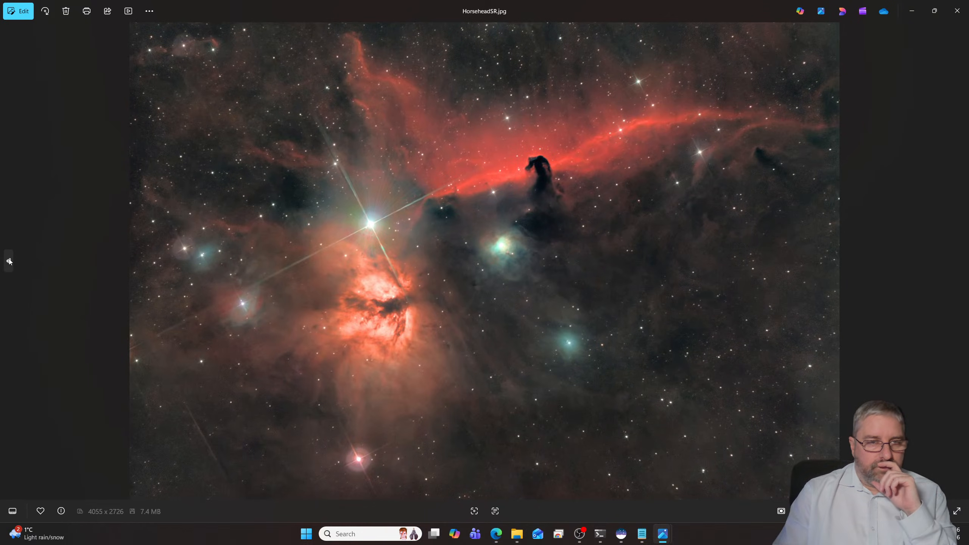
{"action": "left_click", "coordinate": [9, 261]}
{"action": "left_click", "coordinate": [9, 261]}
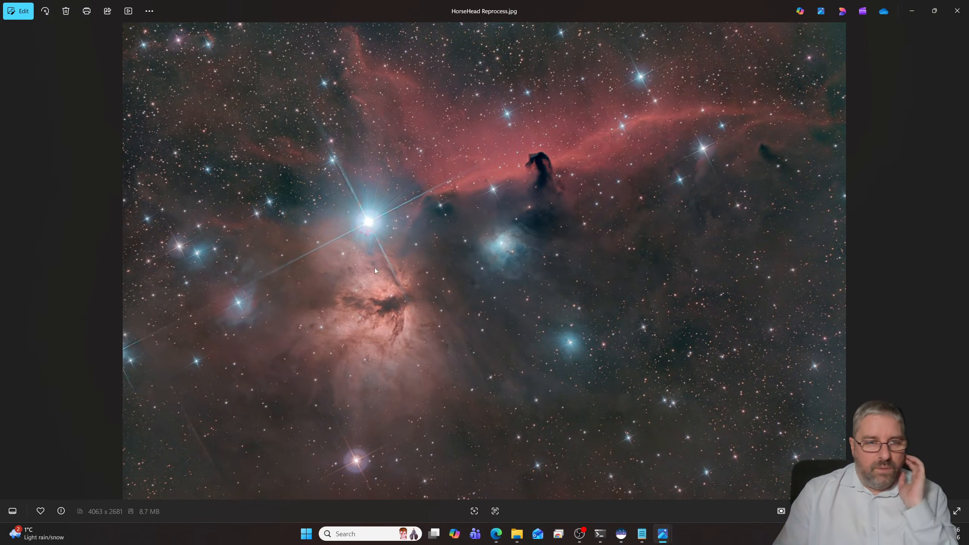
- Examine HorseHead Reprocess.jpg up close between the Flame nebula and the blue reflection nebulae, and close the photo viewer
{"action": "scroll", "coordinate": [480, 274], "scroll_direction": "up", "scroll_amount": 5}
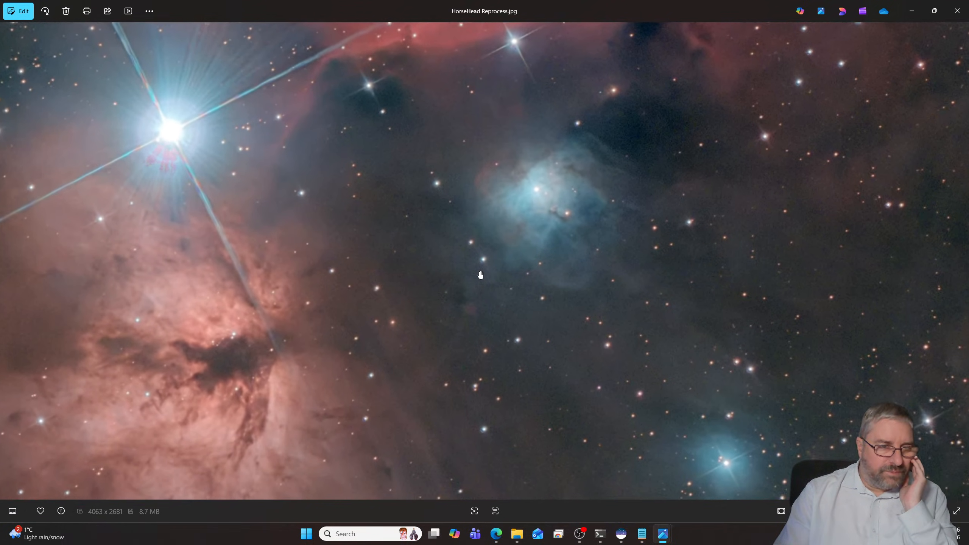
{"action": "scroll", "coordinate": [480, 274], "scroll_direction": "down", "scroll_amount": 5}
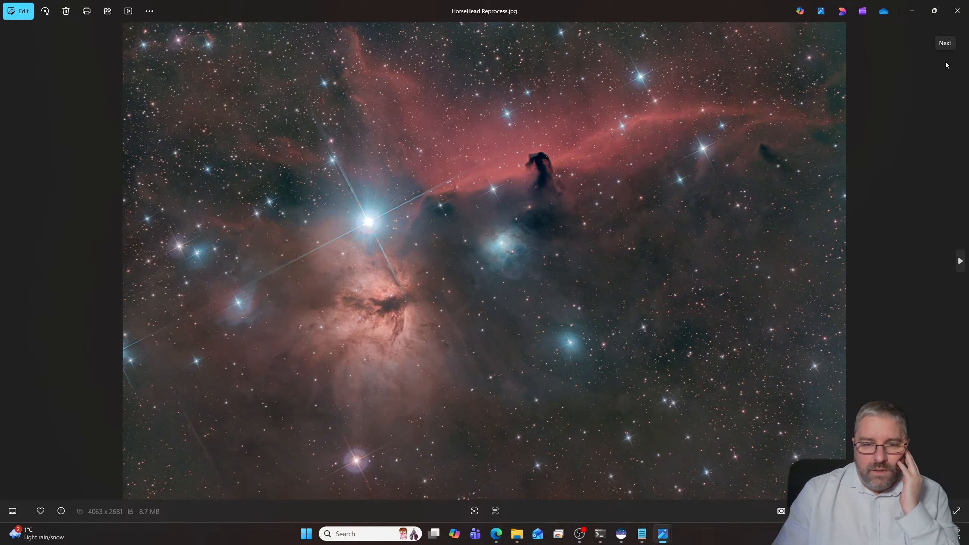
{"action": "left_click", "coordinate": [956, 18]}
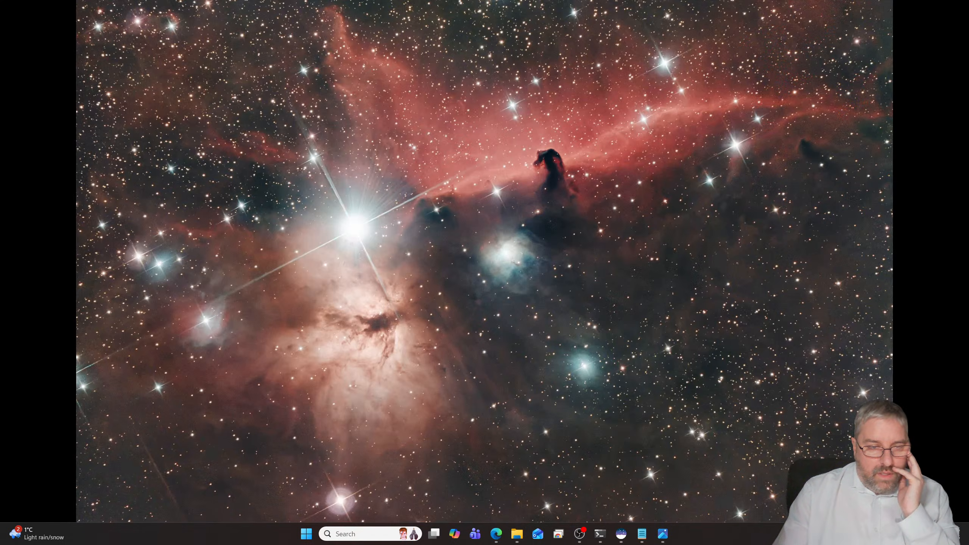
- Restore the hidden windows and switch to the Microsoft Edge window with the blank new tab
{"action": "key", "text": "super+d"}
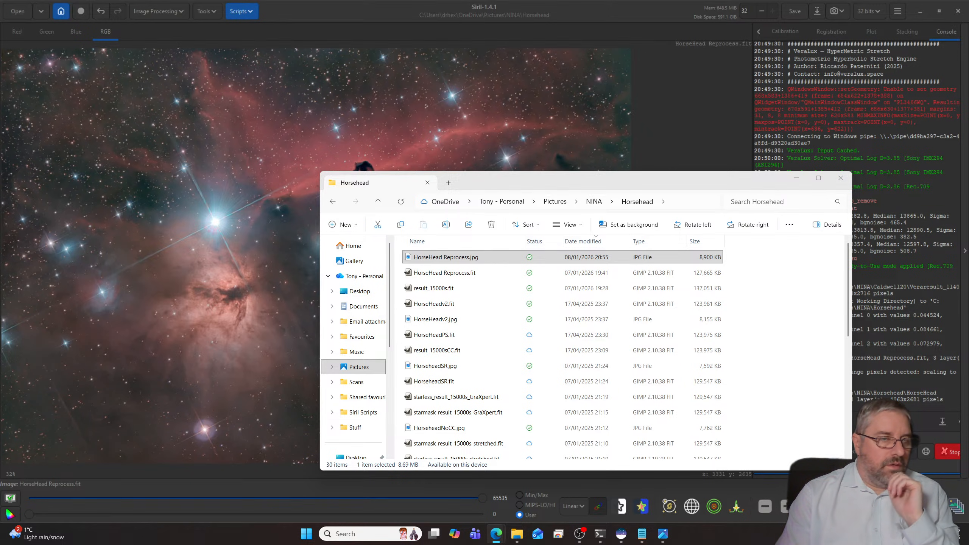
{"action": "key", "text": "super+shift+Left"}
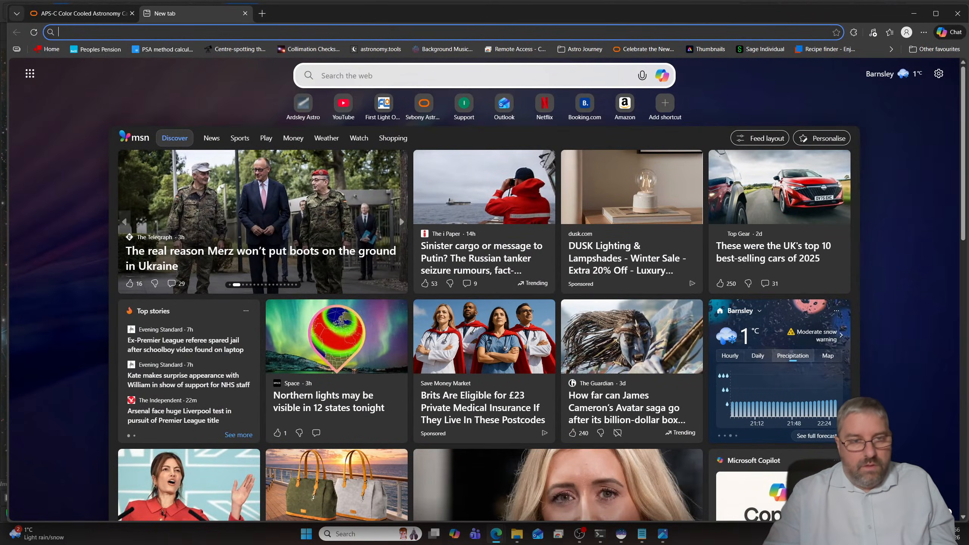
{"action": "key", "text": "alt+Tab"}
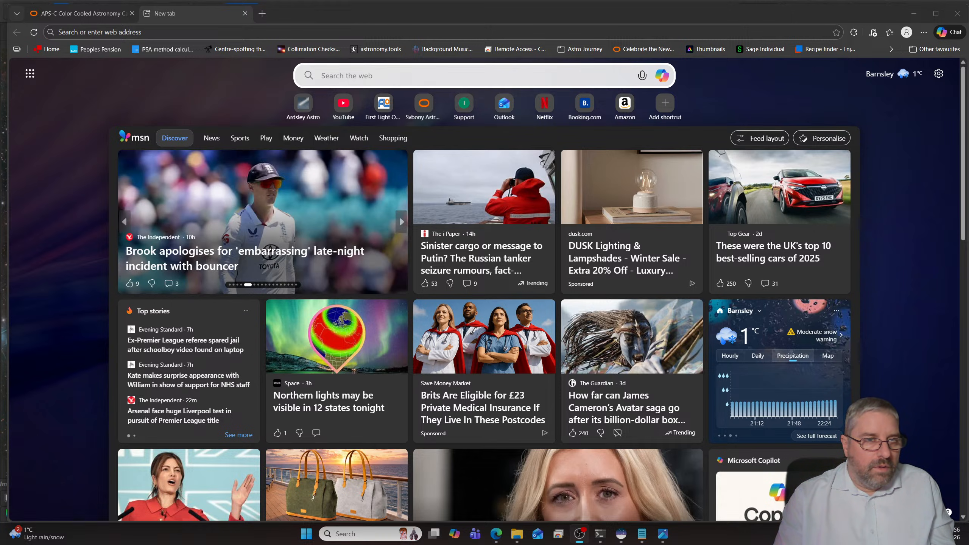
- Load Google in the new browser tab and search for altair astro
{"action": "left_click", "coordinate": [132, 33]}
{"action": "type", "text": "www"}
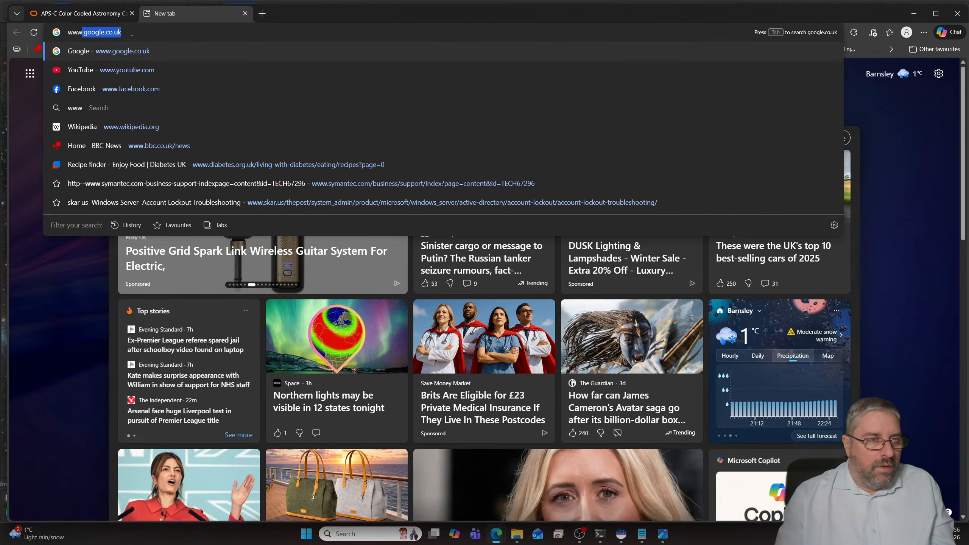
{"action": "key", "text": "Return"}
{"action": "type", "text": "alt"}
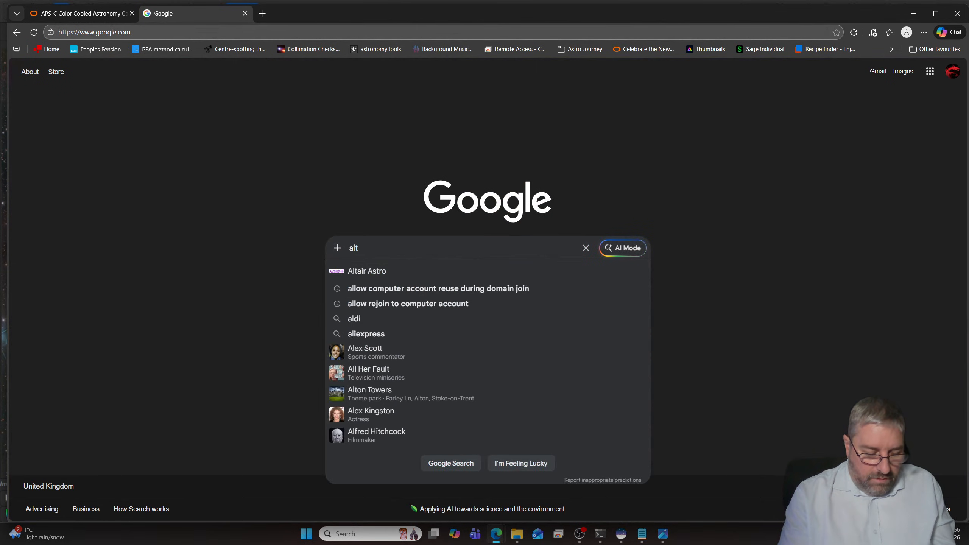
{"action": "type", "text": "air astro"}
{"action": "key", "text": "Return"}
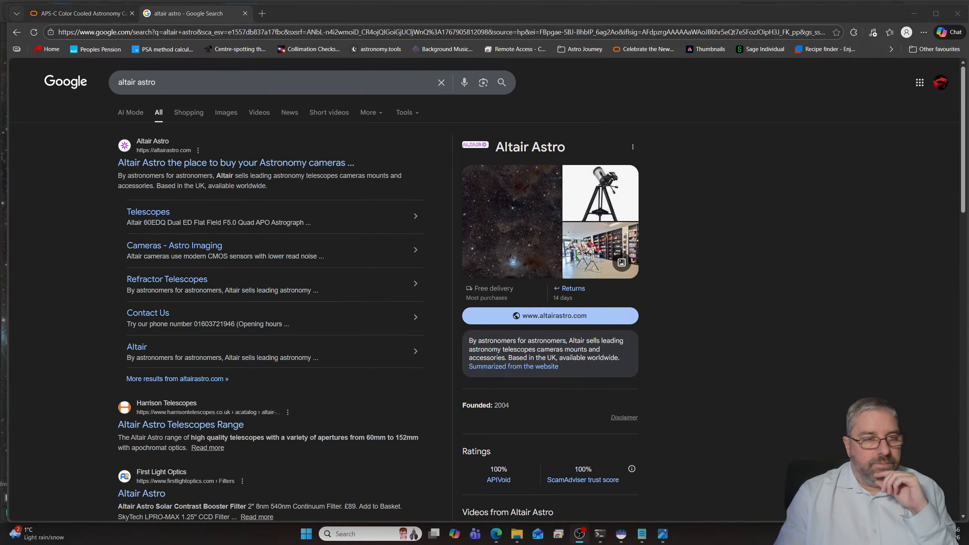
- Visit the Altair Astro website, dismiss its privacy notice and open the Altair Hypercam 26C APS-C Colour TEC camera page
{"action": "left_click", "coordinate": [269, 165]}
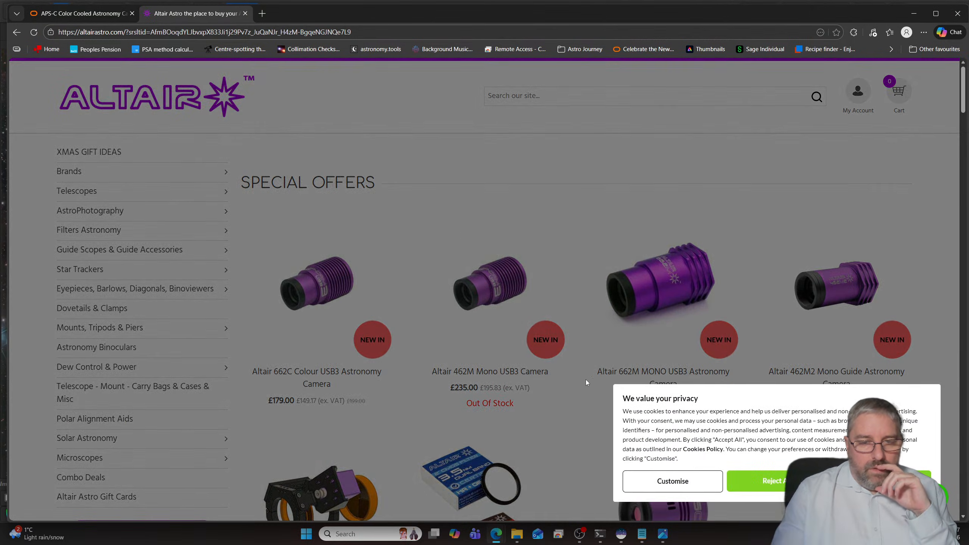
{"action": "left_click", "coordinate": [740, 481]}
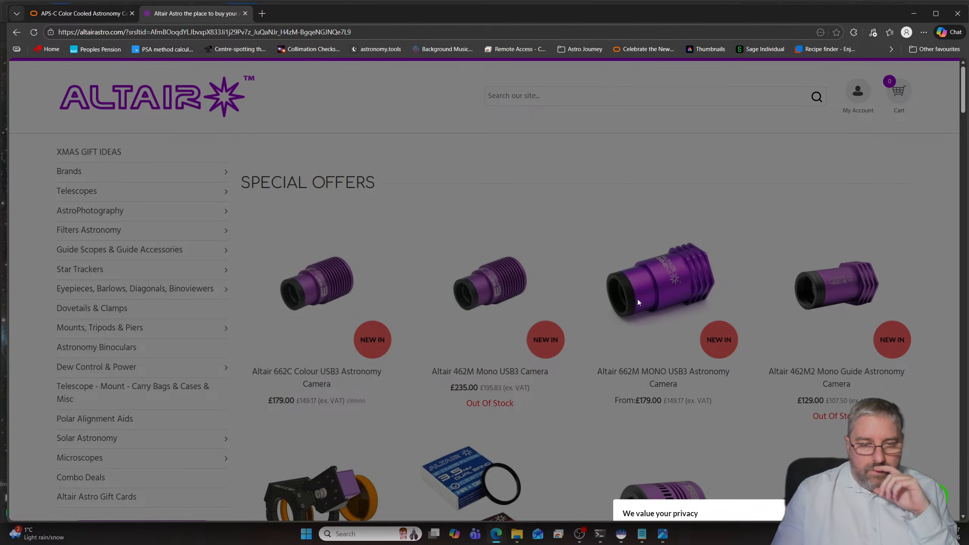
{"action": "scroll", "coordinate": [637, 300], "scroll_direction": "down", "scroll_amount": 5}
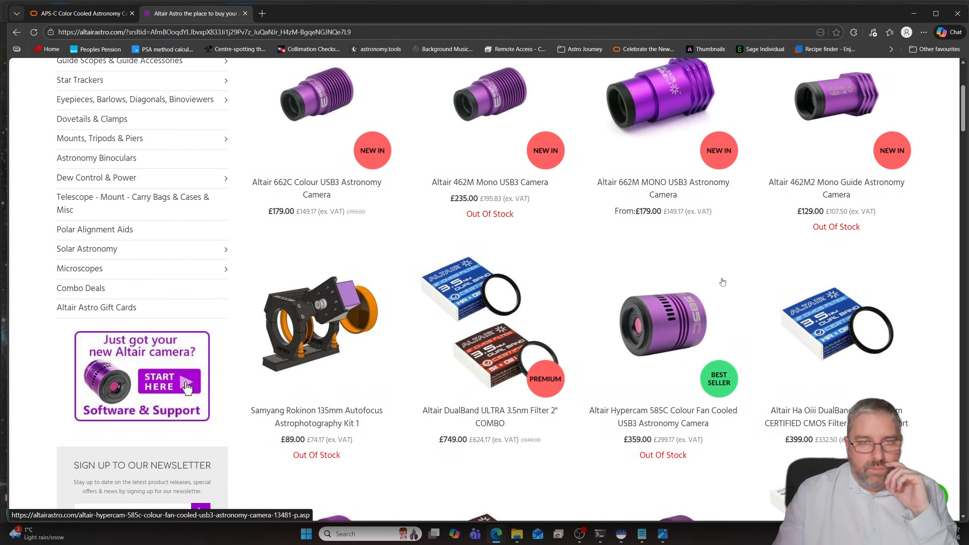
{"action": "scroll", "coordinate": [720, 289], "scroll_direction": "down", "scroll_amount": 5}
{"action": "scroll", "coordinate": [722, 288], "scroll_direction": "down", "scroll_amount": 2}
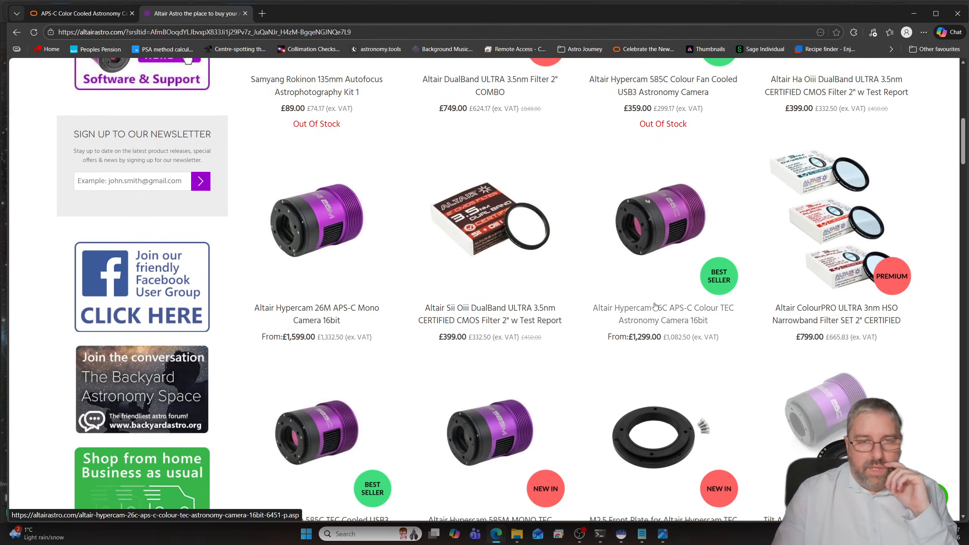
{"action": "left_click", "coordinate": [668, 243]}
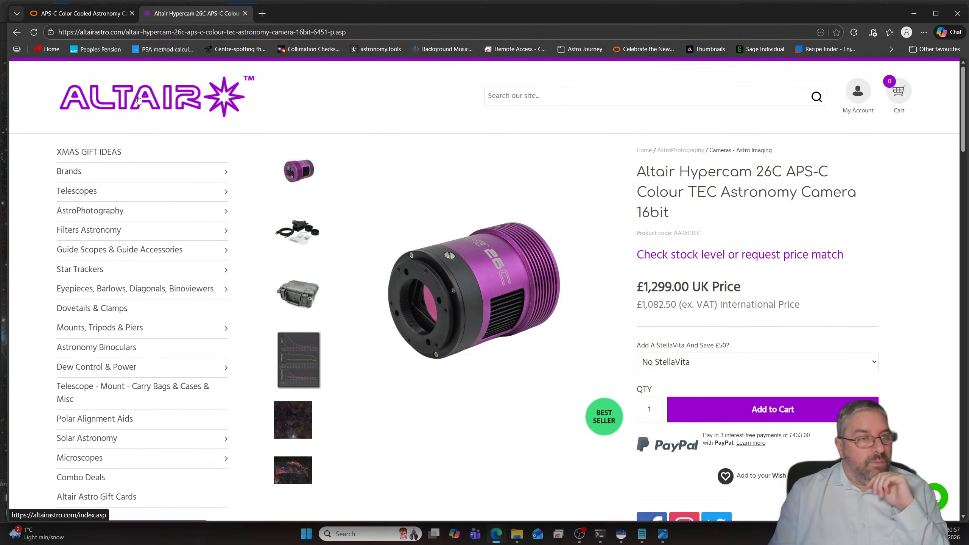
- Switch to the SVBONY SC571CC product page and return to its product photos and key features
{"action": "left_click", "coordinate": [95, 15]}
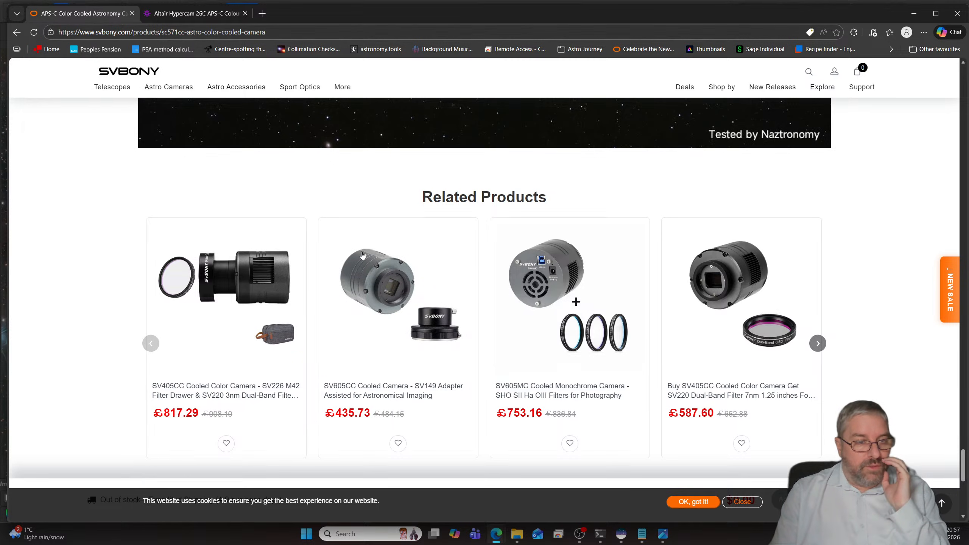
{"action": "scroll", "coordinate": [358, 242], "scroll_direction": "up", "scroll_amount": 10}
{"action": "scroll", "coordinate": [358, 237], "scroll_direction": "up", "scroll_amount": 10}
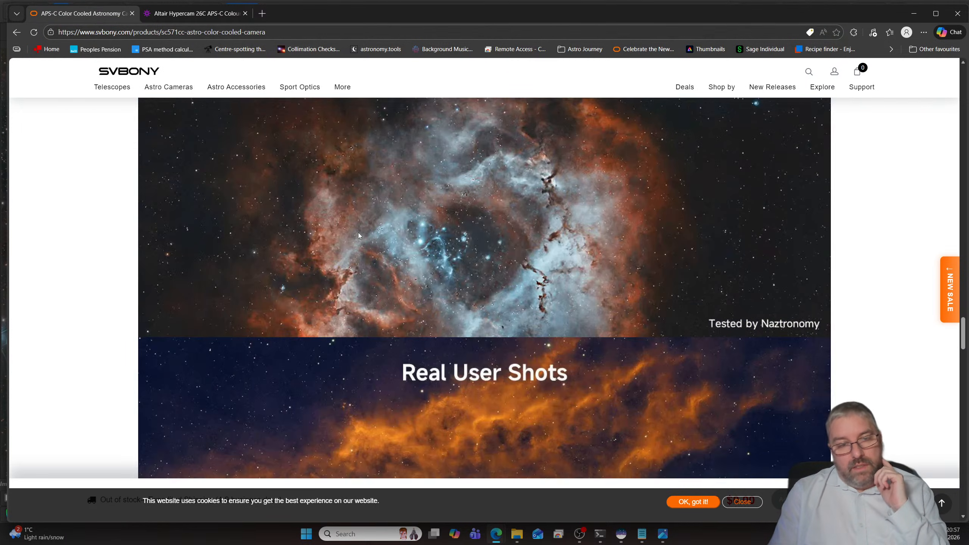
{"action": "scroll", "coordinate": [355, 228], "scroll_direction": "up", "scroll_amount": 15}
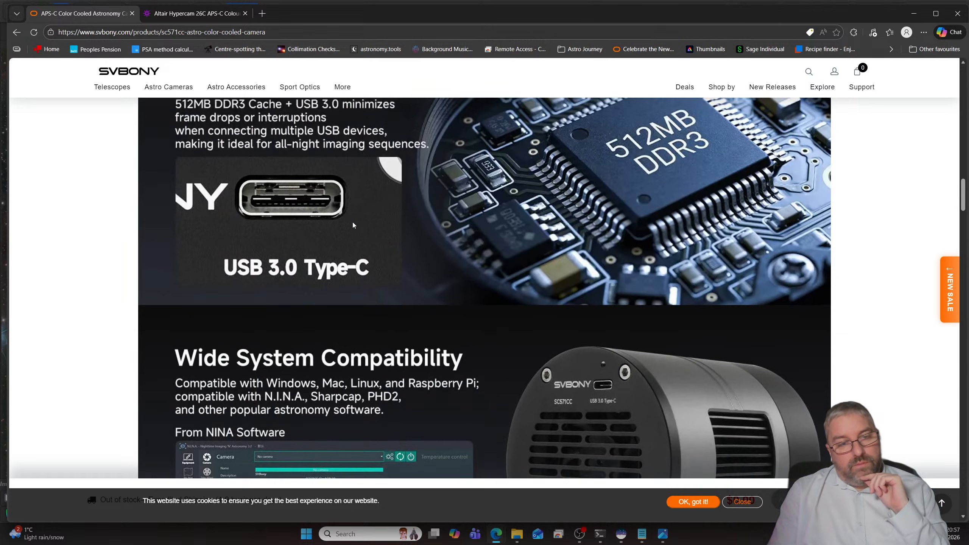
{"action": "scroll", "coordinate": [353, 225], "scroll_direction": "up", "scroll_amount": 15}
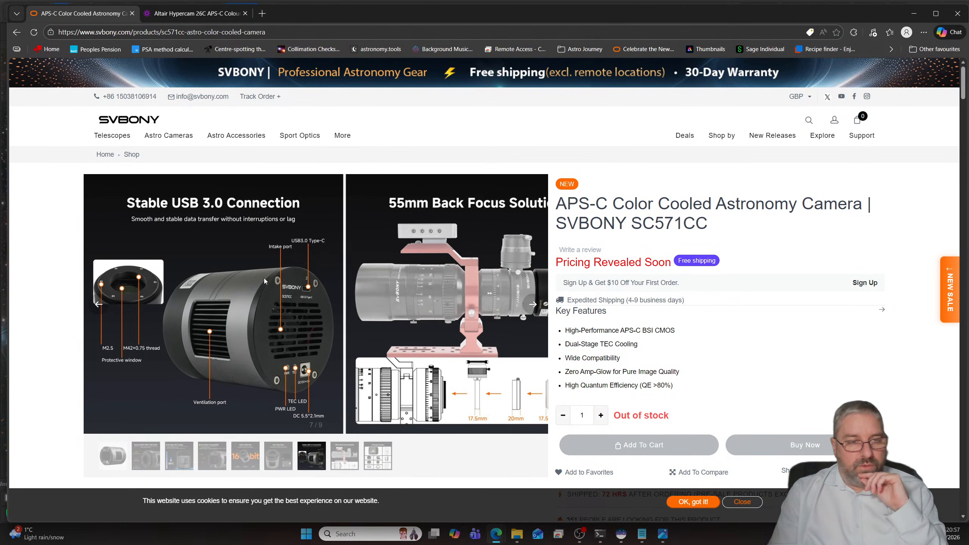
- Review the SC571CC description, covering system compatibility, performance graphs, user shots, and the mechanical and connection diagrams
{"action": "scroll", "coordinate": [238, 302], "scroll_direction": "down", "scroll_amount": 20}
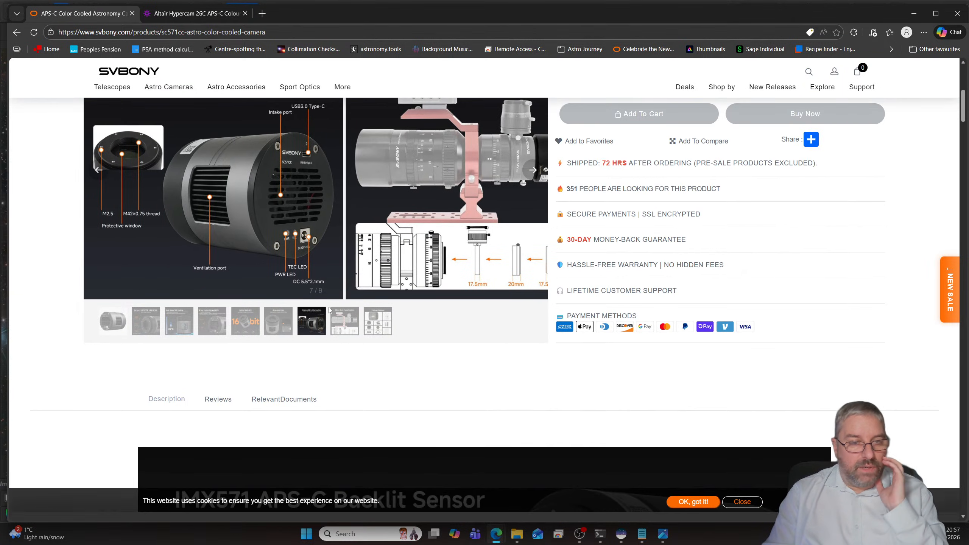
{"action": "scroll", "coordinate": [322, 308], "scroll_direction": "down", "scroll_amount": 8}
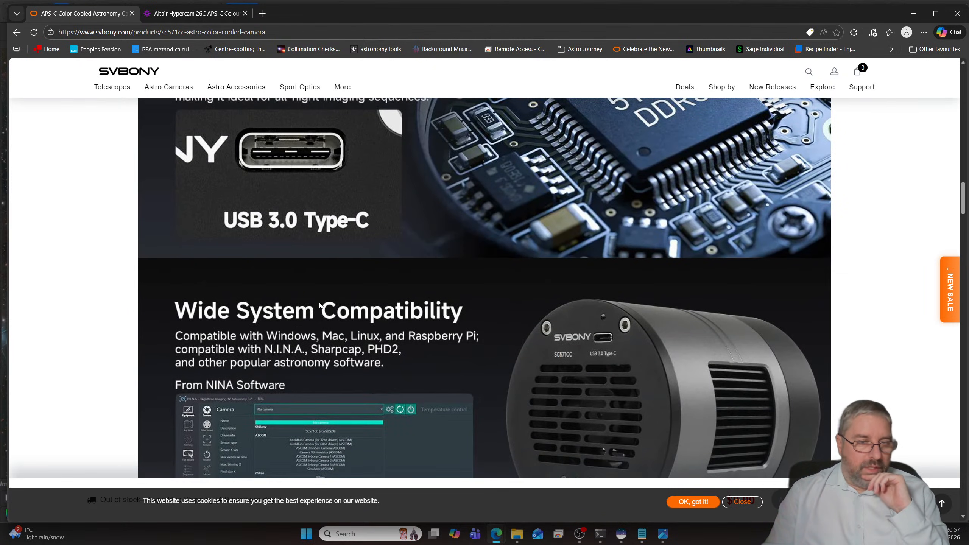
{"action": "scroll", "coordinate": [320, 304], "scroll_direction": "down", "scroll_amount": 20}
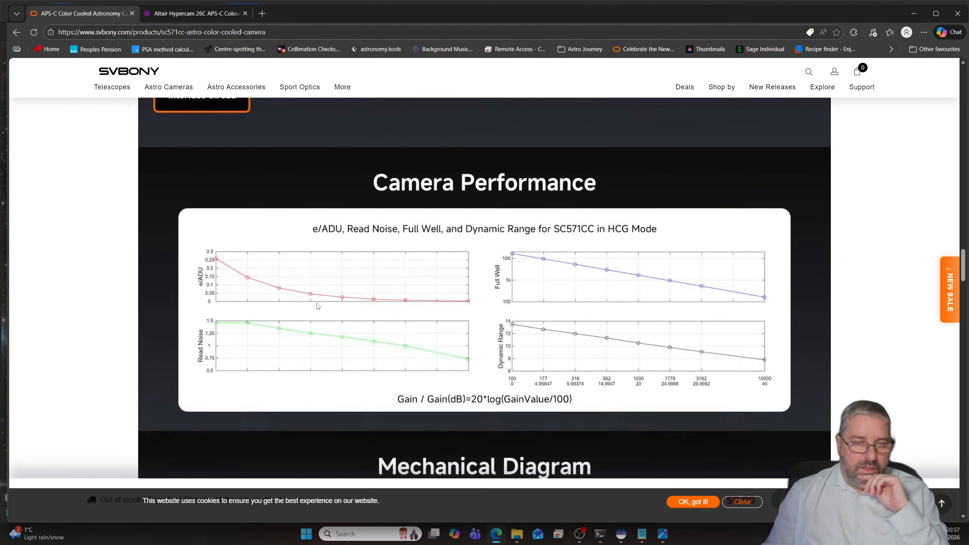
{"action": "scroll", "coordinate": [316, 305], "scroll_direction": "down", "scroll_amount": 15}
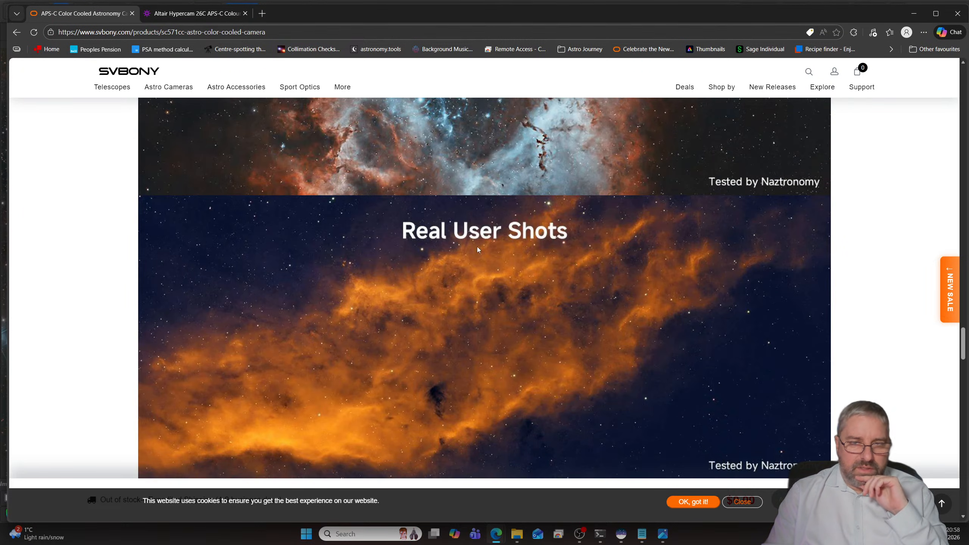
{"action": "scroll", "coordinate": [637, 197], "scroll_direction": "up", "scroll_amount": 10}
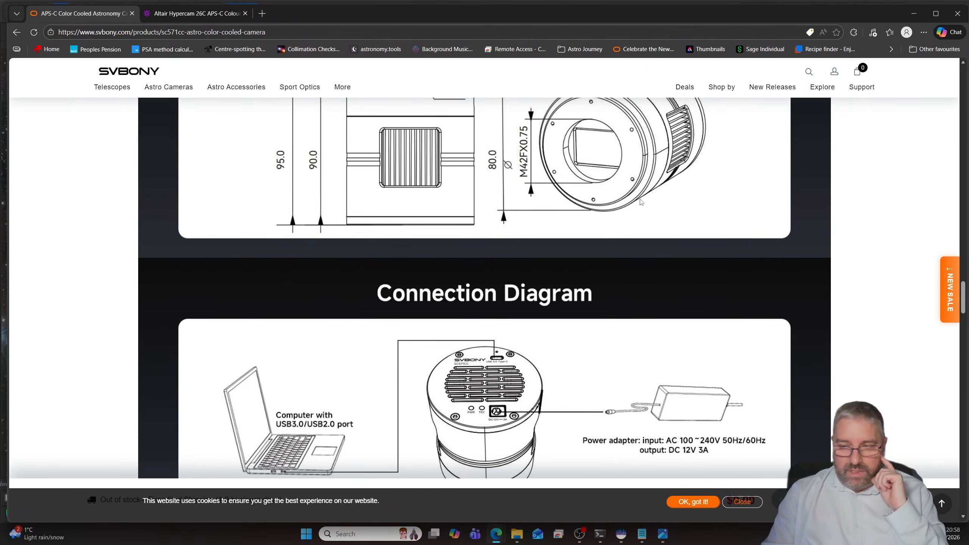
- Look through the Real User Shots gallery on the SC571CC page, from the nebula and moon images to the galaxy pair
{"action": "scroll", "coordinate": [629, 206], "scroll_direction": "down", "scroll_amount": 12}
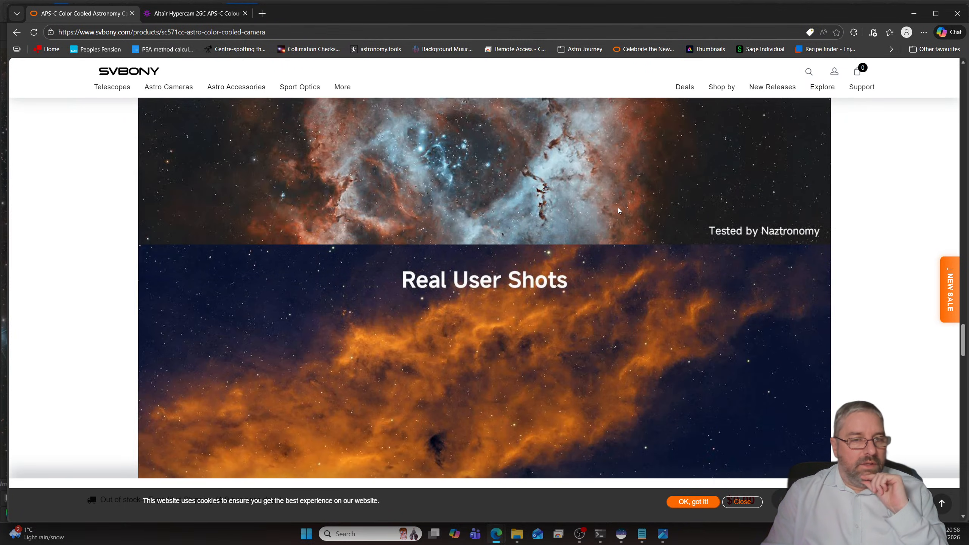
{"action": "scroll", "coordinate": [618, 208], "scroll_direction": "up", "scroll_amount": 6}
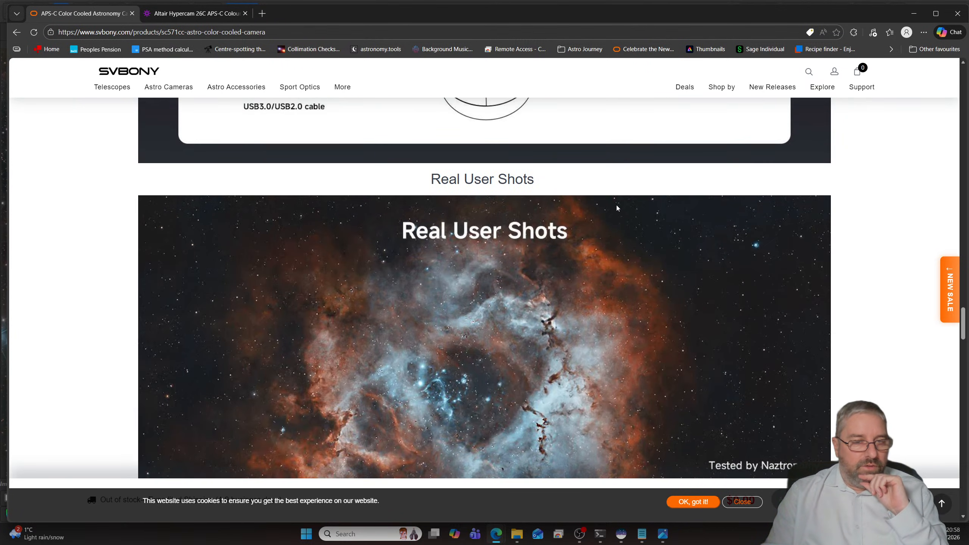
{"action": "scroll", "coordinate": [616, 206], "scroll_direction": "down", "scroll_amount": 12}
{"action": "scroll", "coordinate": [611, 208], "scroll_direction": "down", "scroll_amount": 9}
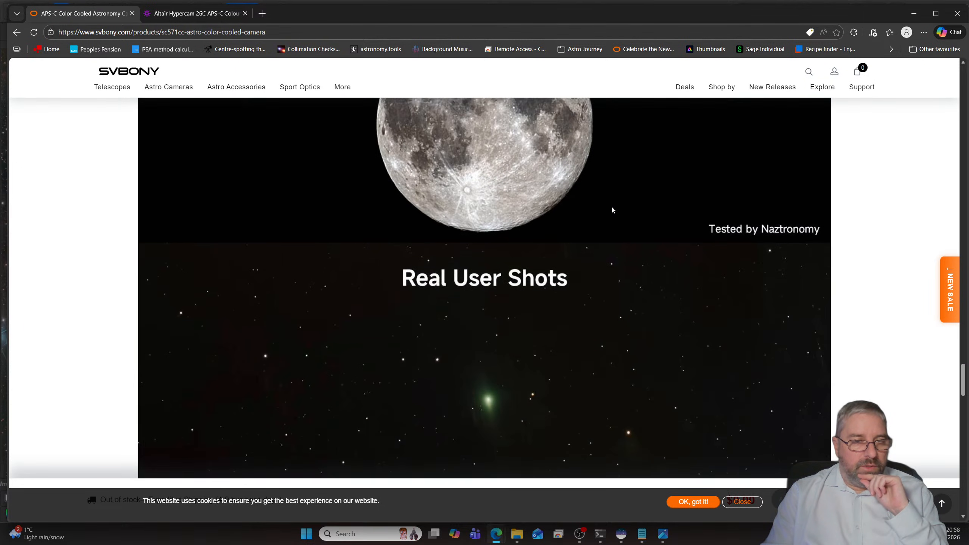
{"action": "scroll", "coordinate": [609, 208], "scroll_direction": "down", "scroll_amount": 7}
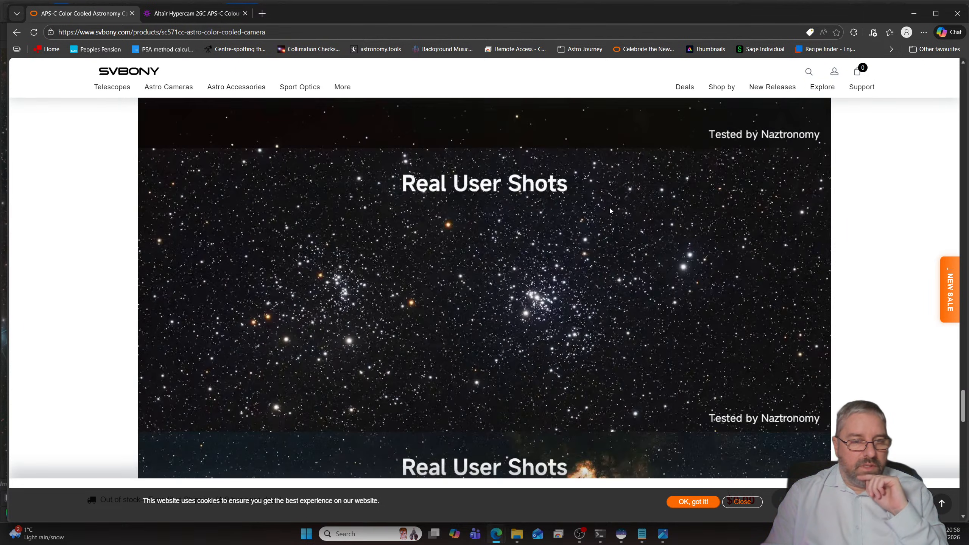
{"action": "scroll", "coordinate": [607, 210], "scroll_direction": "up", "scroll_amount": 6}
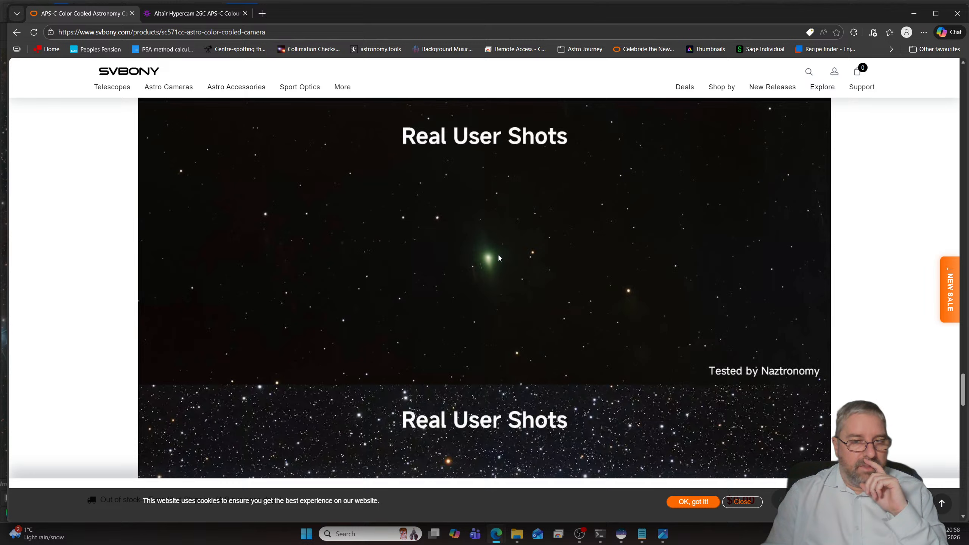
{"action": "scroll", "coordinate": [588, 217], "scroll_direction": "down", "scroll_amount": 7}
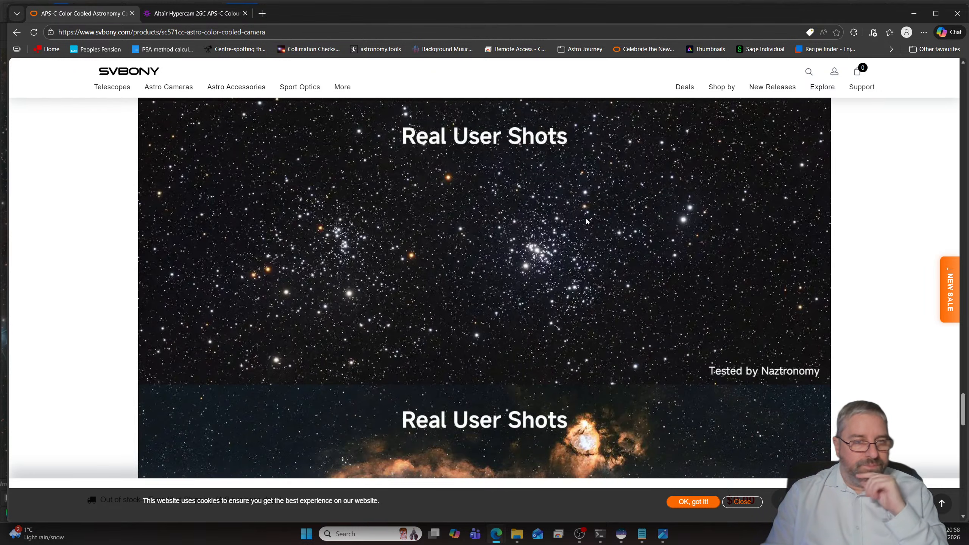
{"action": "scroll", "coordinate": [570, 233], "scroll_direction": "down", "scroll_amount": 7}
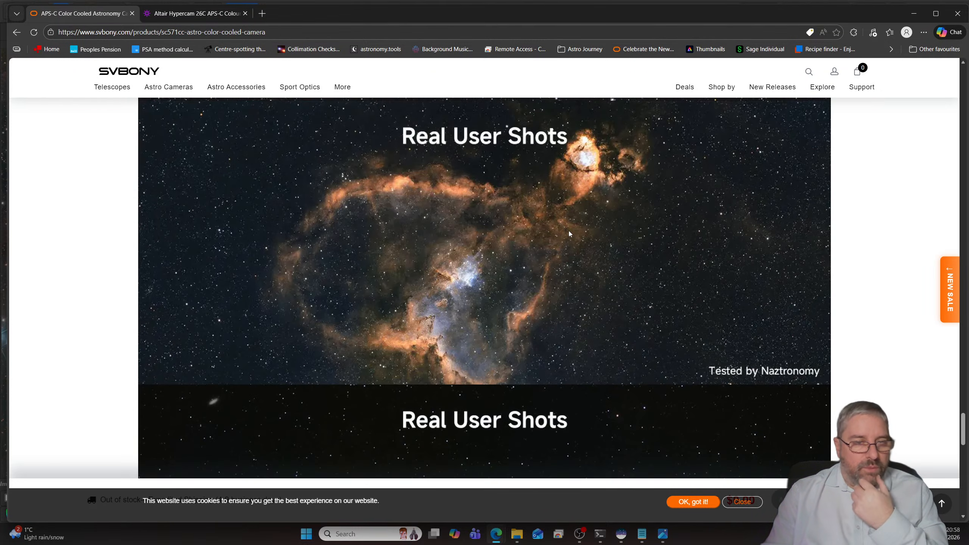
{"action": "scroll", "coordinate": [593, 234], "scroll_direction": "up", "scroll_amount": 1}
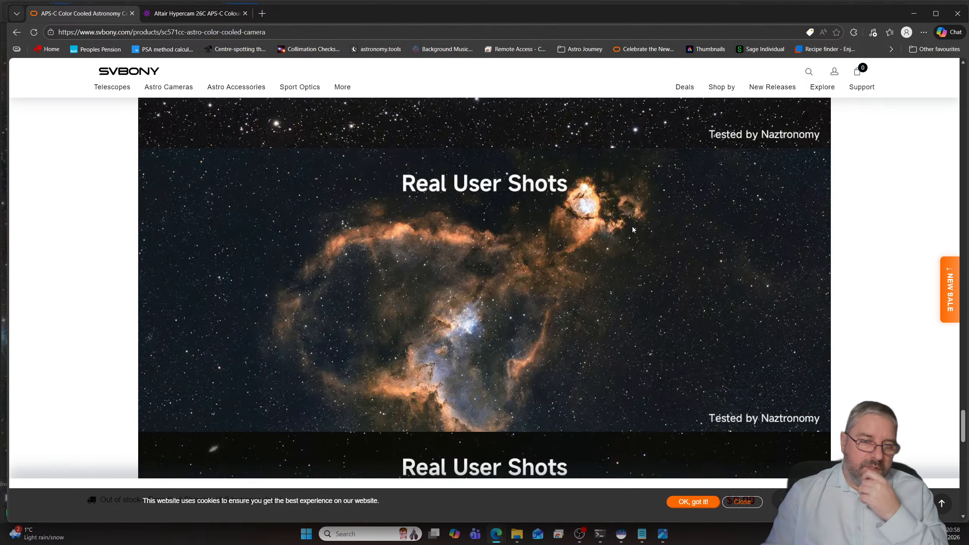
{"action": "scroll", "coordinate": [630, 227], "scroll_direction": "down", "scroll_amount": 7}
{"action": "scroll", "coordinate": [573, 230], "scroll_direction": "down", "scroll_amount": 4}
{"action": "scroll", "coordinate": [526, 234], "scroll_direction": "up", "scroll_amount": 3}
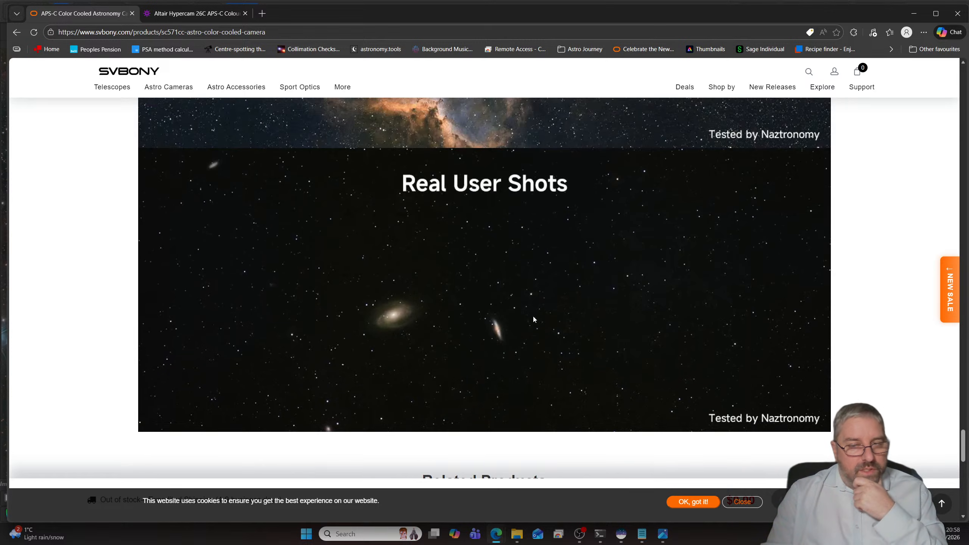
- Examine the last user shot and the related cooled camera products with their prices at the end of the SC571CC page
{"action": "scroll", "coordinate": [547, 294], "scroll_direction": "down", "scroll_amount": 5}
{"action": "scroll", "coordinate": [544, 293], "scroll_direction": "up", "scroll_amount": 4}
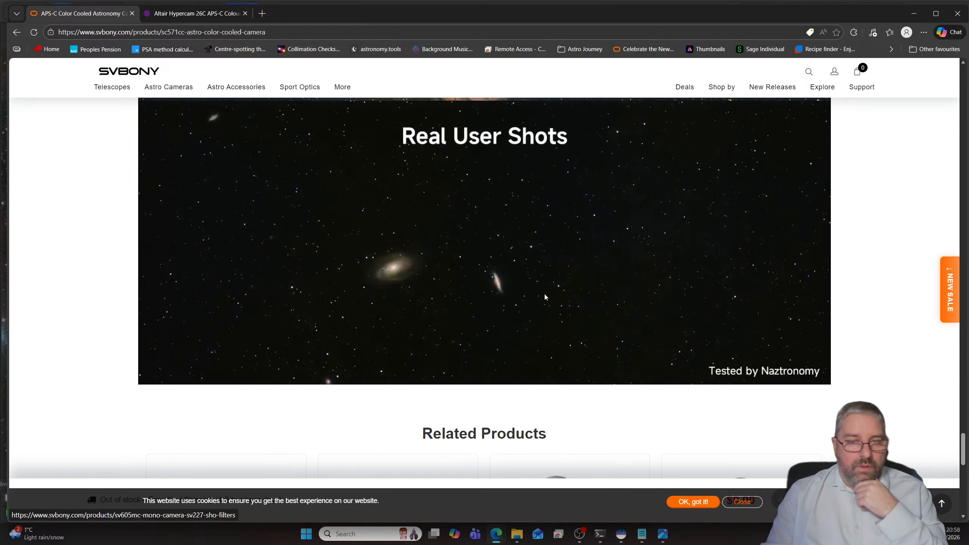
{"action": "scroll", "coordinate": [533, 286], "scroll_direction": "down", "scroll_amount": 6}
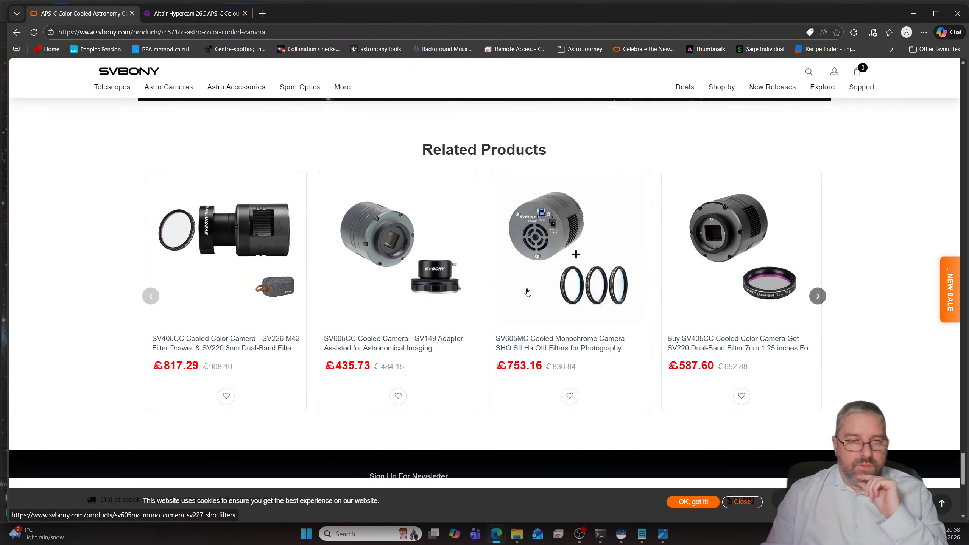
{"action": "scroll", "coordinate": [496, 283], "scroll_direction": "up", "scroll_amount": 5}
{"action": "scroll", "coordinate": [481, 280], "scroll_direction": "down", "scroll_amount": 4}
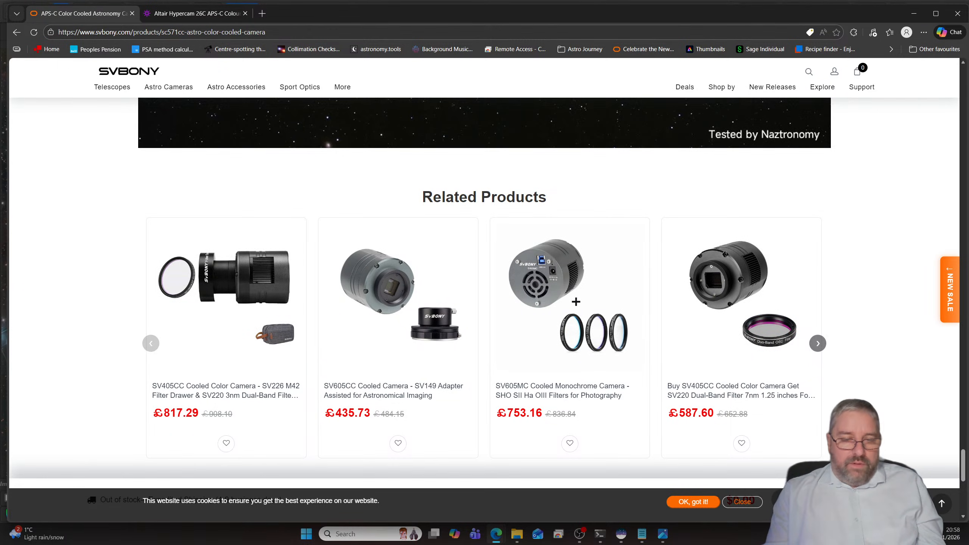
- Switch to the File Explorer window showing the Horsehead folder and move it off the browser page
{"action": "key", "text": "alt+Tab"}
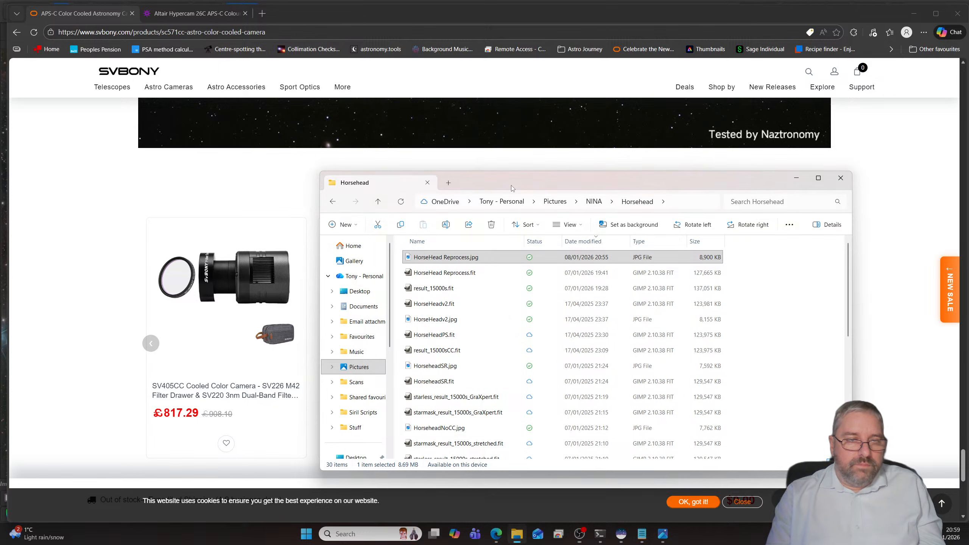
{"action": "left_click_drag", "start_coordinate": [511, 188], "coordinate": [0, 171]}
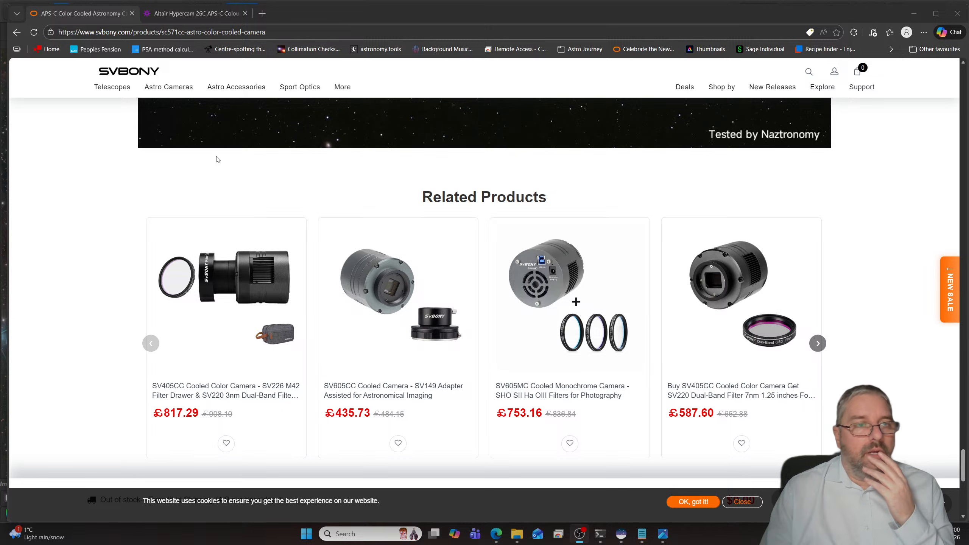
- Check the Altair Hypercam 26C page with its price and return to the SVBONY SC571CC page
{"action": "left_click", "coordinate": [202, 15]}
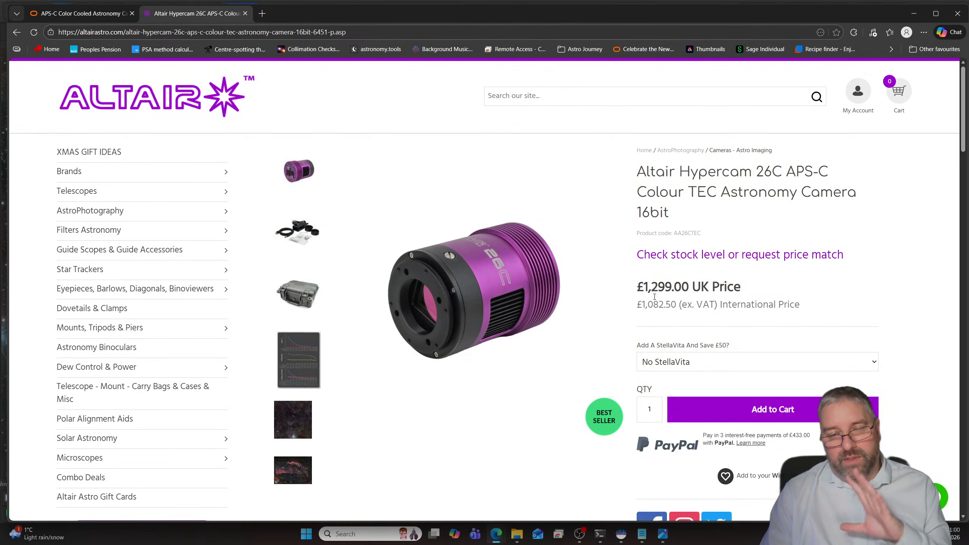
{"action": "left_click", "coordinate": [86, 17]}
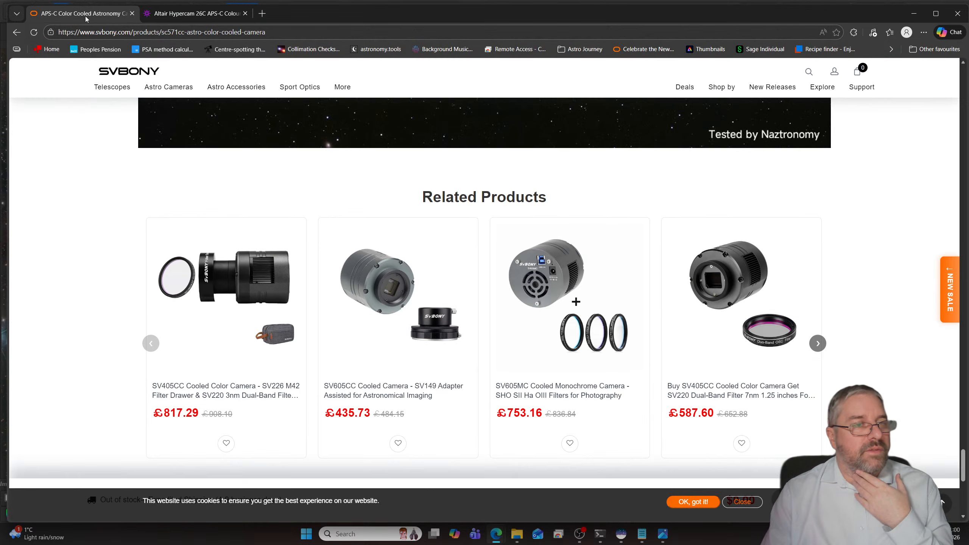
{"action": "mouse_move", "coordinate": [175, 96]}
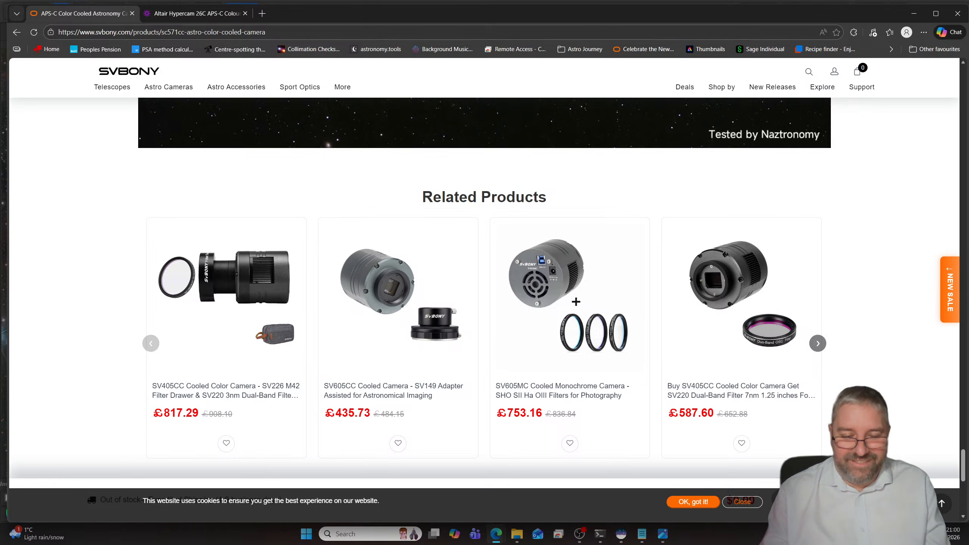
- Bring File Explorer back over the browser and open the M81 Combined folder inside NINA
{"action": "key", "text": "alt+Tab"}
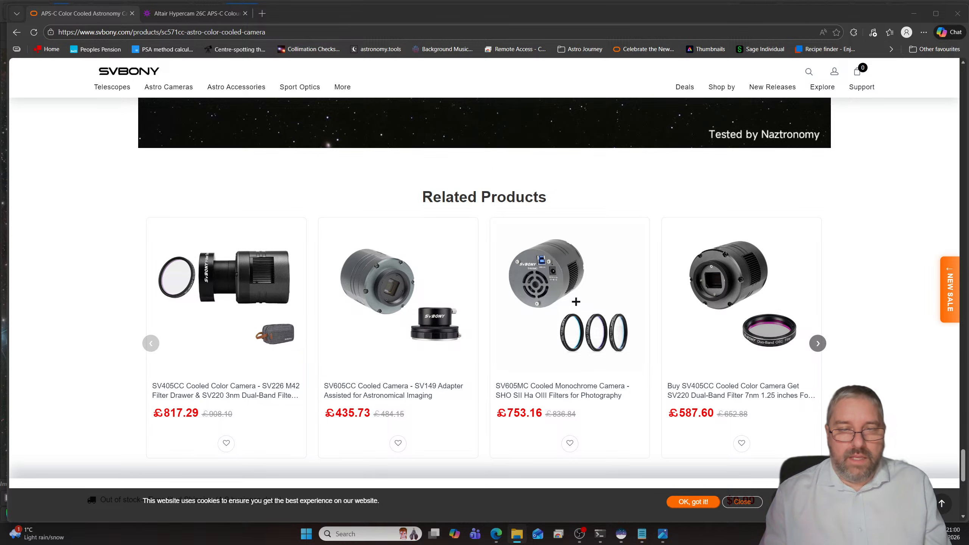
{"action": "left_click_drag", "start_coordinate": [0, 192], "coordinate": [446, 185]}
{"action": "scroll", "coordinate": [393, 360], "scroll_direction": "down", "scroll_amount": 7}
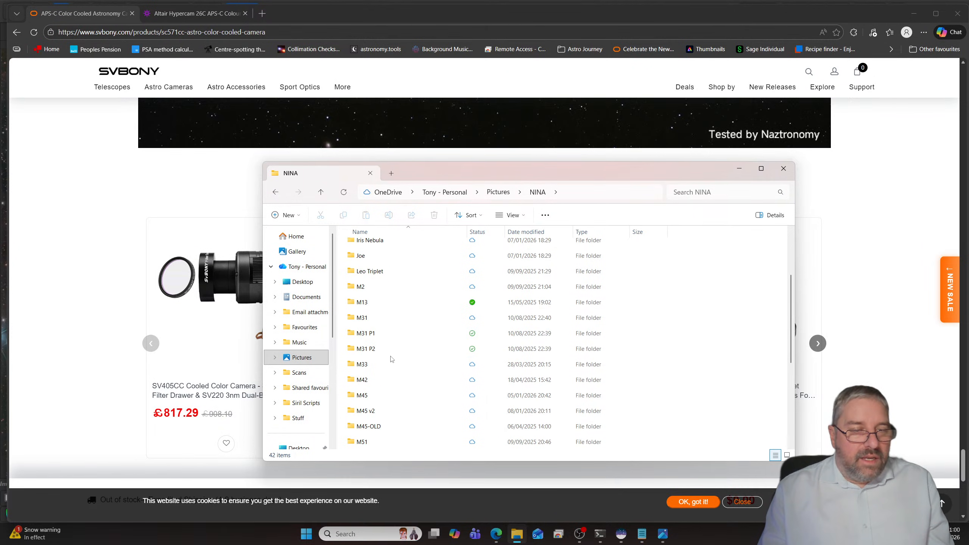
{"action": "scroll", "coordinate": [394, 360], "scroll_direction": "down", "scroll_amount": 2}
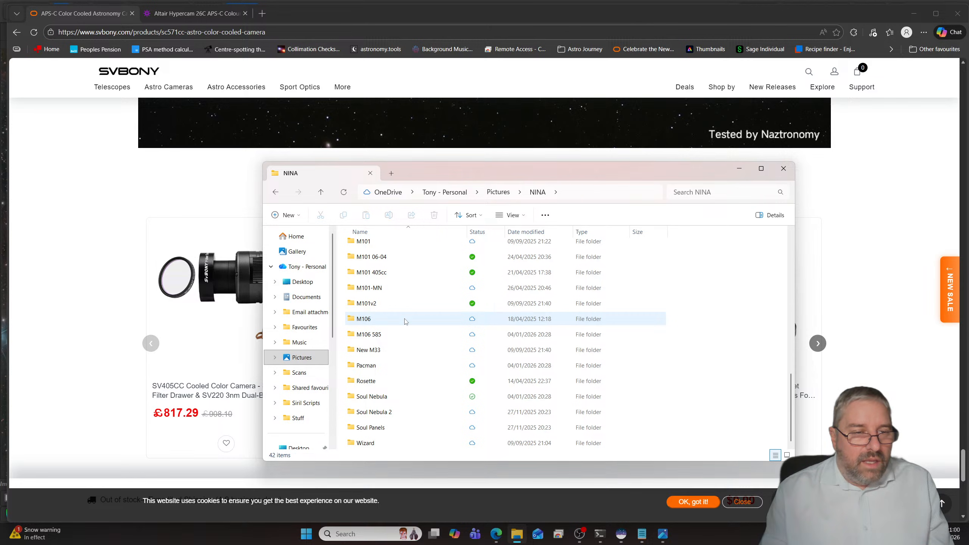
{"action": "scroll", "coordinate": [405, 322], "scroll_direction": "up", "scroll_amount": 3}
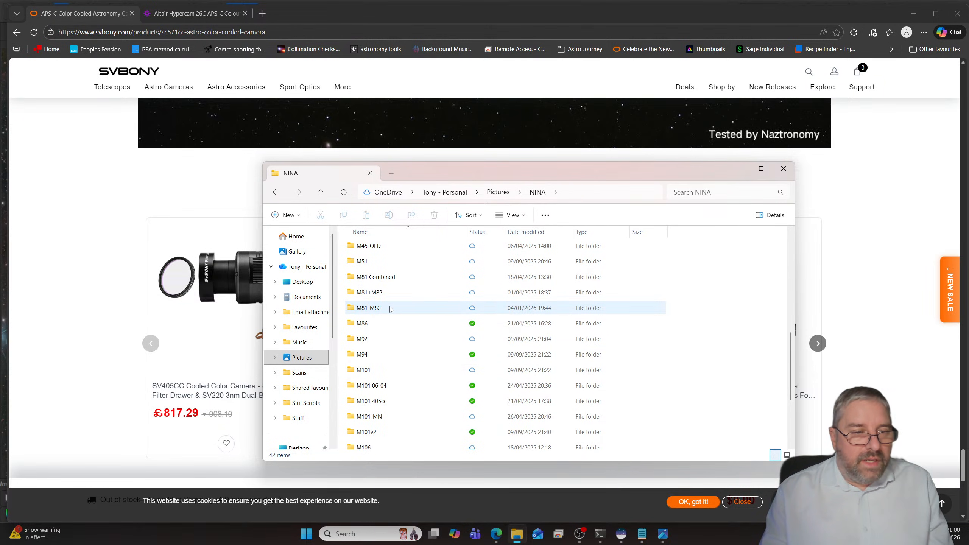
{"action": "double_click", "coordinate": [378, 276]}
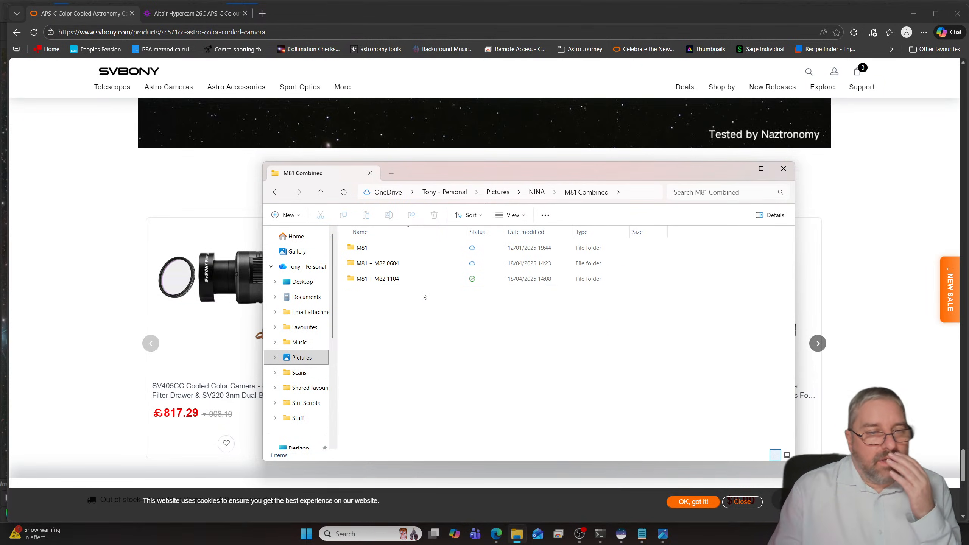
- Look through the files in the M81 subfolder and in the M81 + M82 1104 subfolder of M81 Combined
{"action": "double_click", "coordinate": [369, 248]}
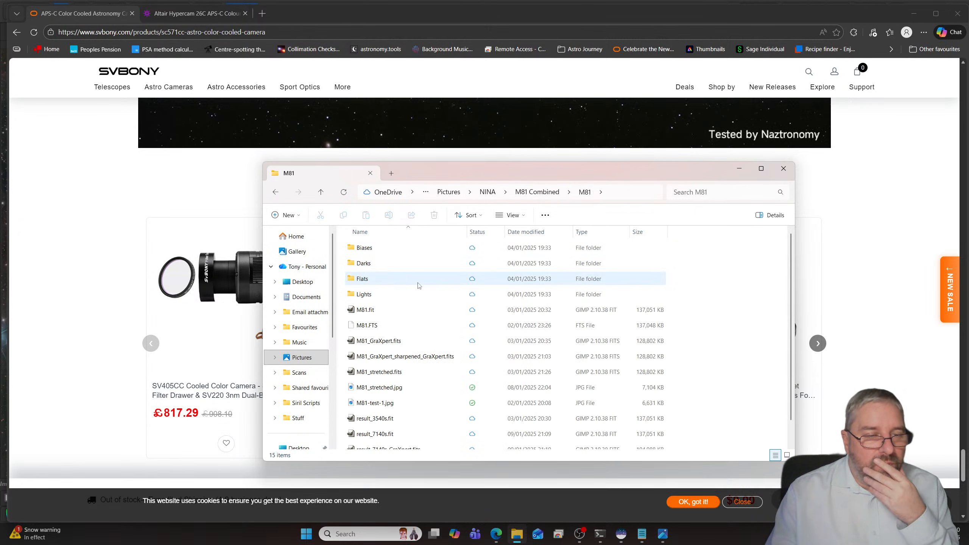
{"action": "scroll", "coordinate": [419, 286], "scroll_direction": "down", "scroll_amount": 1}
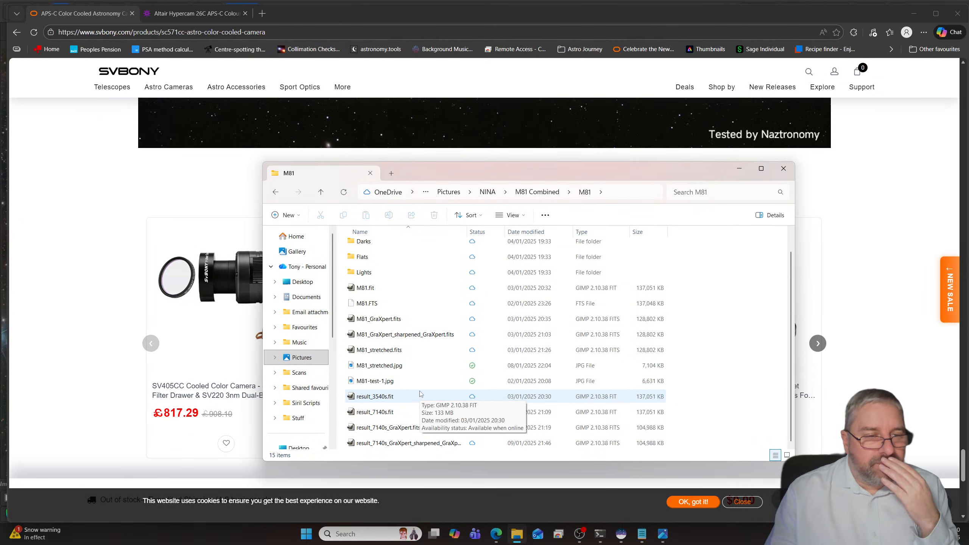
{"action": "left_click", "coordinate": [536, 192]}
{"action": "left_click", "coordinate": [393, 280]}
{"action": "double_click", "coordinate": [393, 281]}
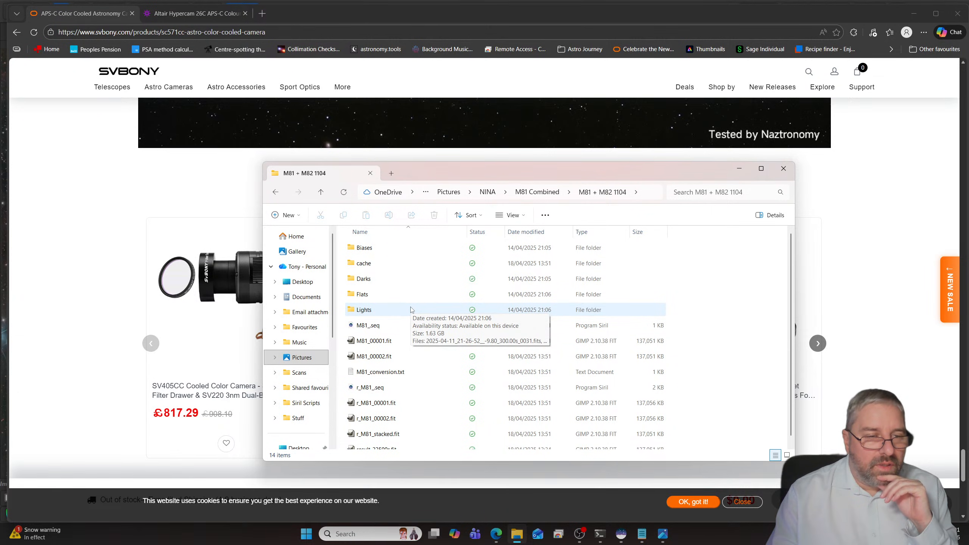
{"action": "scroll", "coordinate": [411, 310], "scroll_direction": "down", "scroll_amount": 1}
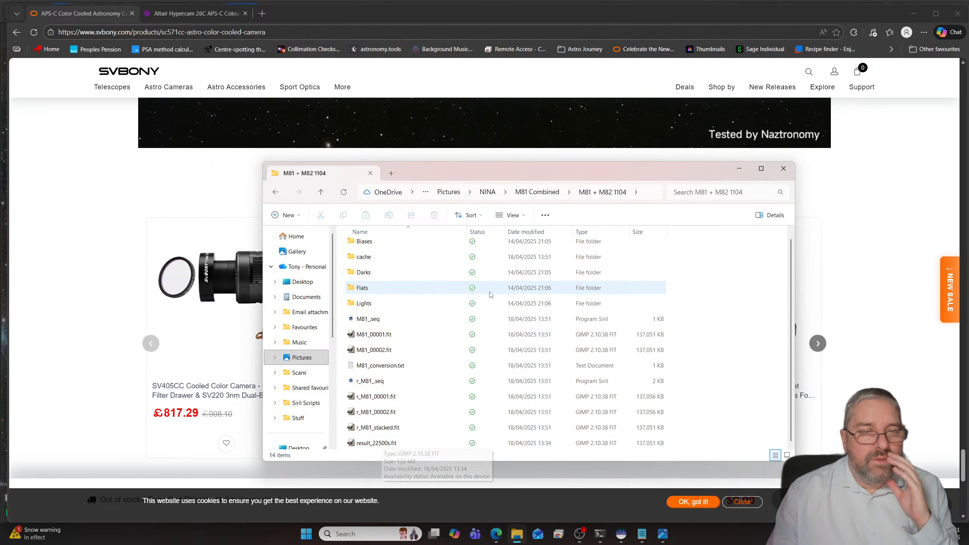
- Check the files in the M81 + M82 0604 subfolder and recheck those in the M81 subfolder
{"action": "left_click", "coordinate": [536, 191]}
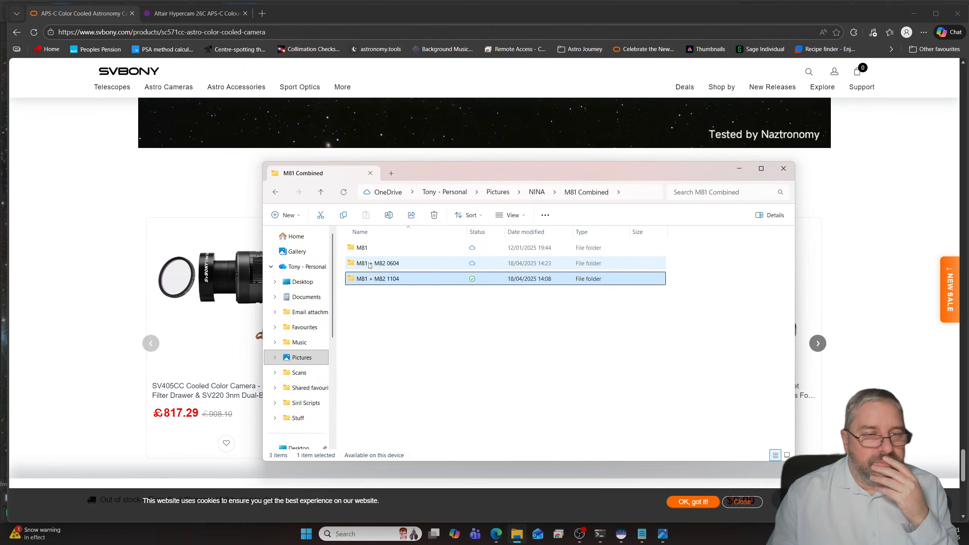
{"action": "double_click", "coordinate": [369, 263]}
{"action": "scroll", "coordinate": [381, 305], "scroll_direction": "down", "scroll_amount": 4}
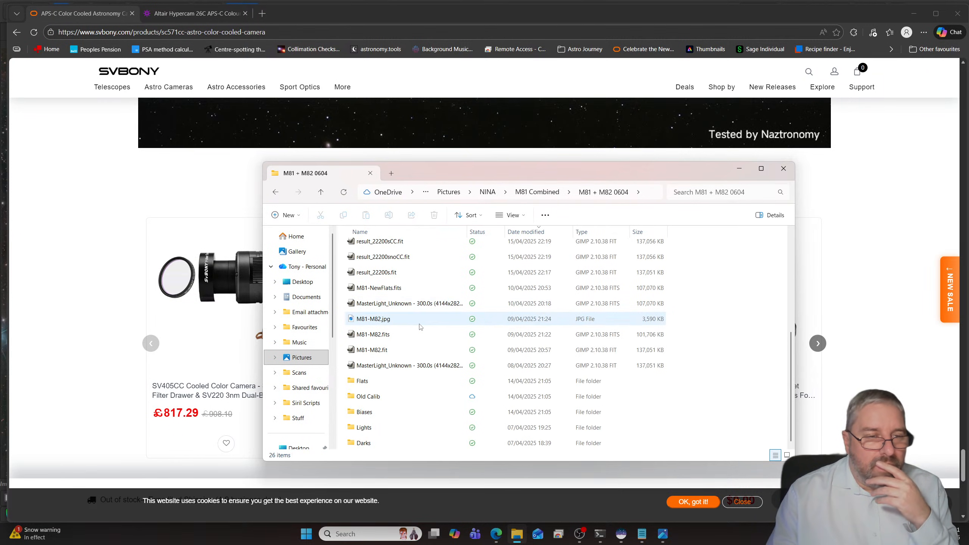
{"action": "scroll", "coordinate": [420, 327], "scroll_direction": "up", "scroll_amount": 2}
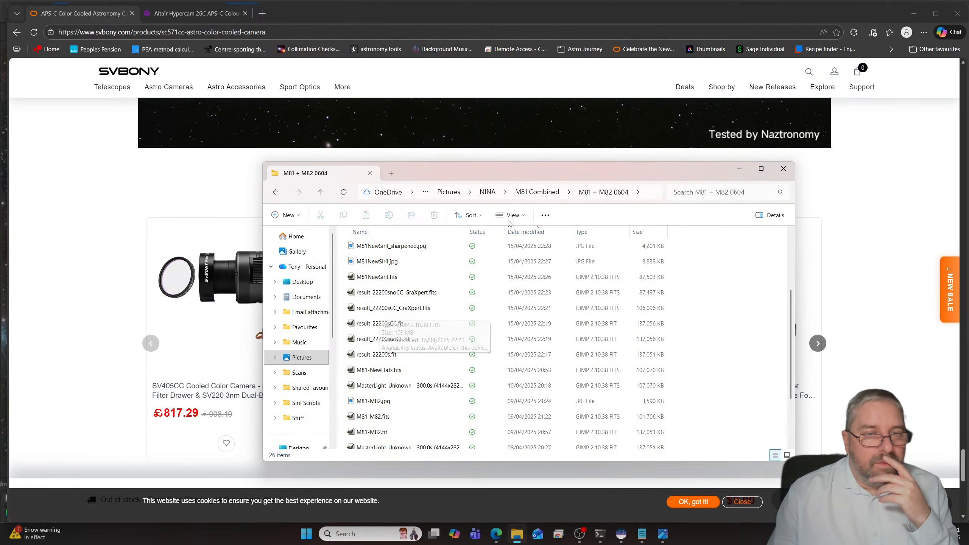
{"action": "left_click", "coordinate": [536, 192]}
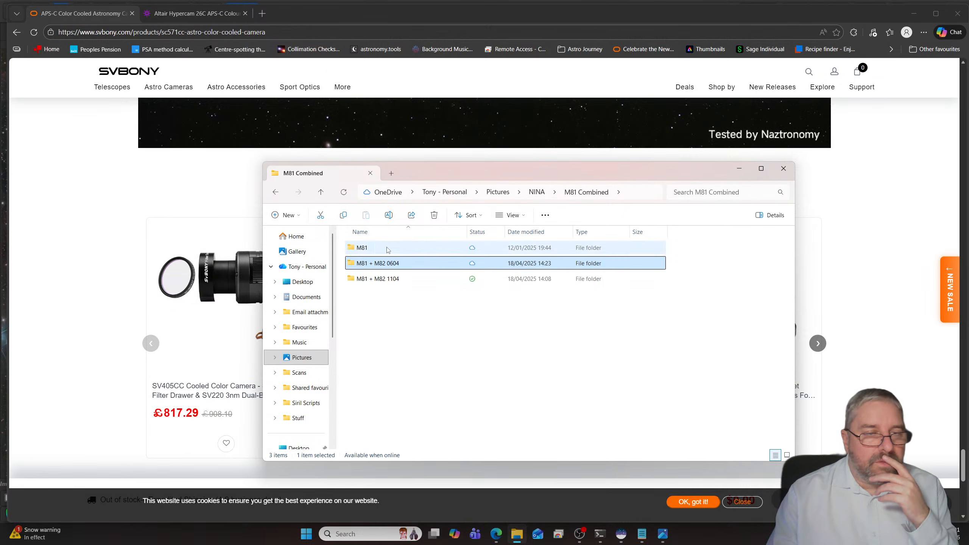
{"action": "double_click", "coordinate": [420, 248]}
{"action": "scroll", "coordinate": [437, 294], "scroll_direction": "down", "scroll_amount": 1}
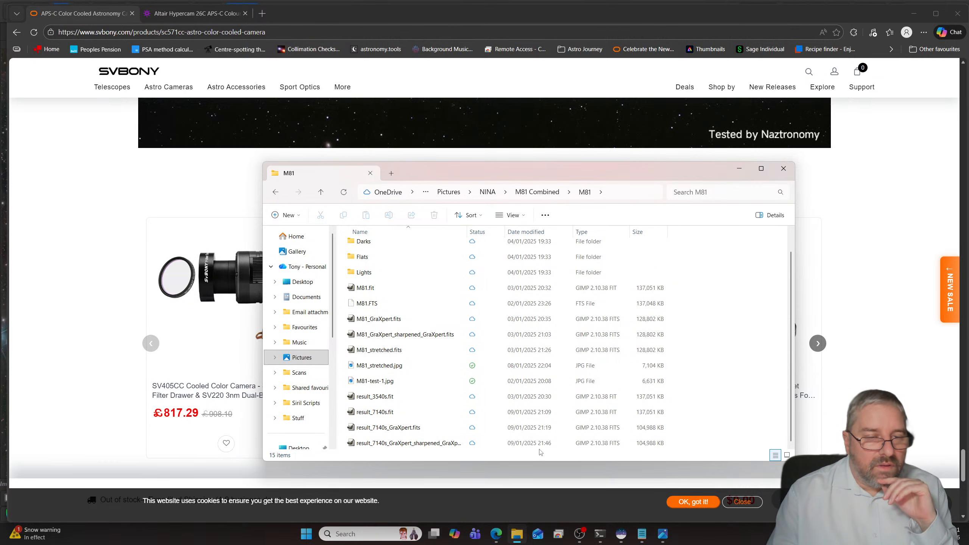
- Review the M81 + M82 0604 files again and reopen the M81 + M82 1104 subfolder
{"action": "left_click", "coordinate": [540, 190]}
{"action": "left_click", "coordinate": [388, 264]}
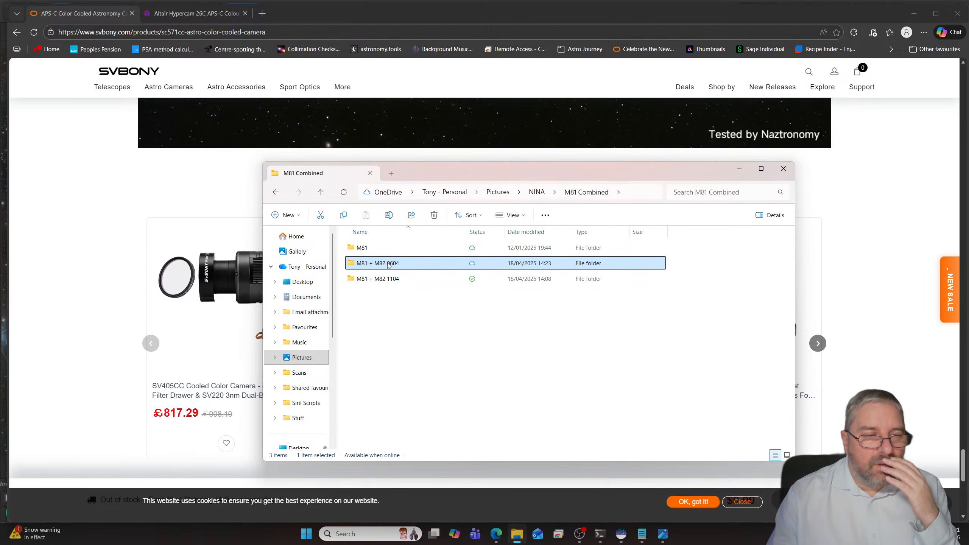
{"action": "double_click", "coordinate": [388, 264]}
{"action": "scroll", "coordinate": [423, 256], "scroll_direction": "down", "scroll_amount": 4}
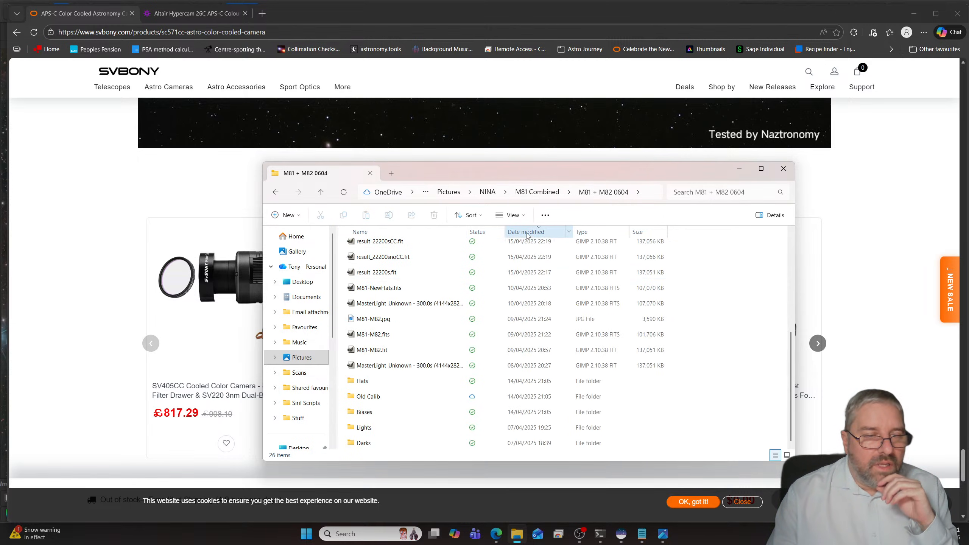
{"action": "left_click", "coordinate": [535, 194]}
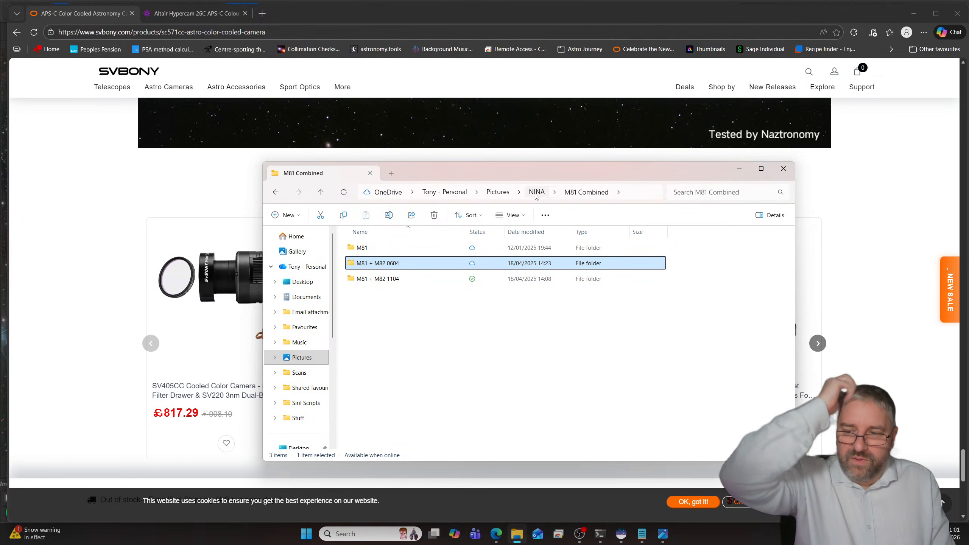
{"action": "double_click", "coordinate": [399, 282]}
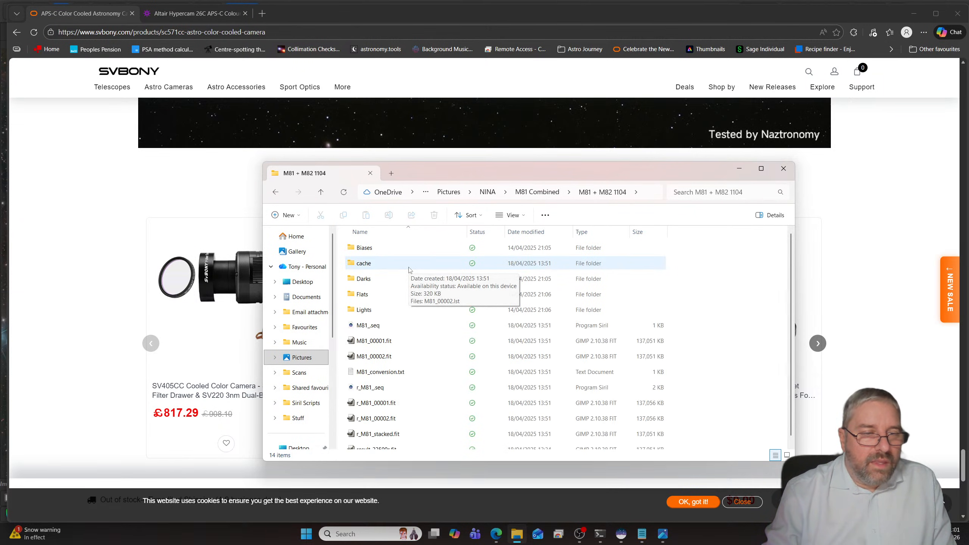
- Select r_M81_stacked.fit among the M81 + M82 1104 folder's files and switch to Siril
{"action": "scroll", "coordinate": [409, 269], "scroll_direction": "down", "scroll_amount": 1}
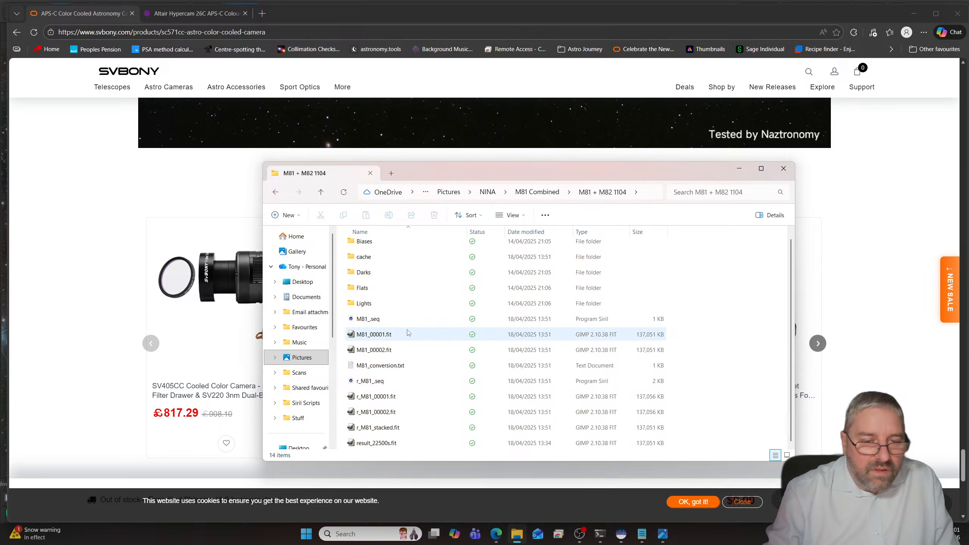
{"action": "left_click", "coordinate": [373, 430]}
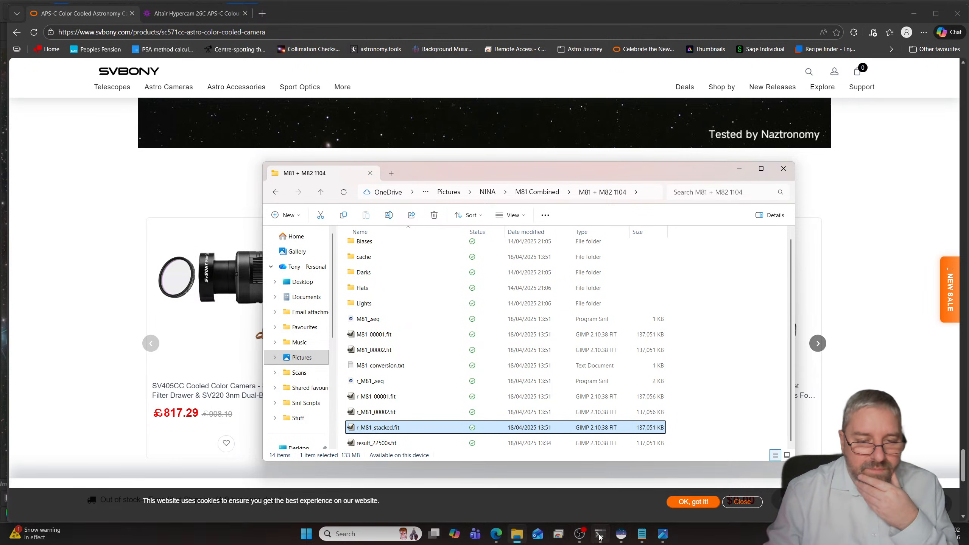
{"action": "left_click", "coordinate": [621, 533]}
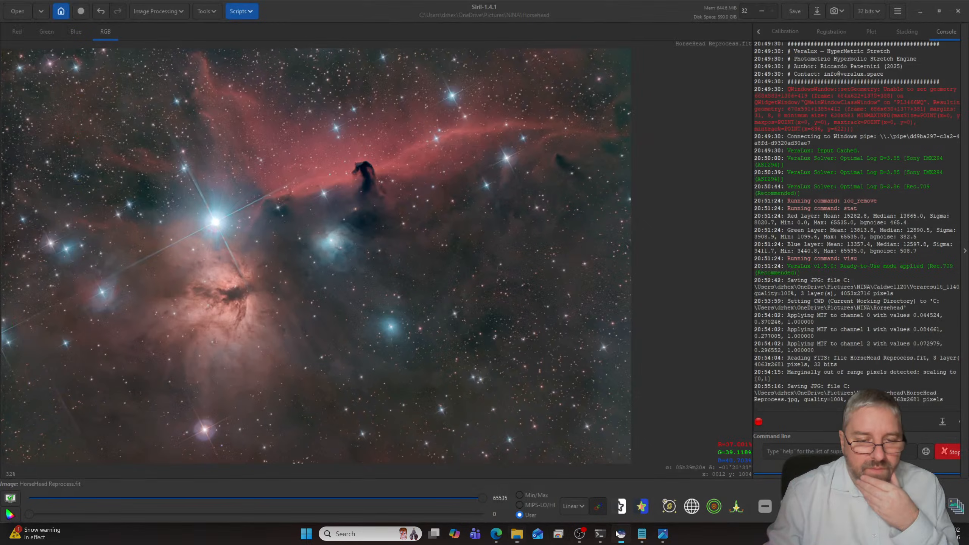
- Start choosing a new working directory, browse to NINA's M81 Combined folder and check its M81 subfolder
{"action": "left_click", "coordinate": [60, 11]}
{"action": "left_click", "coordinate": [408, 107]}
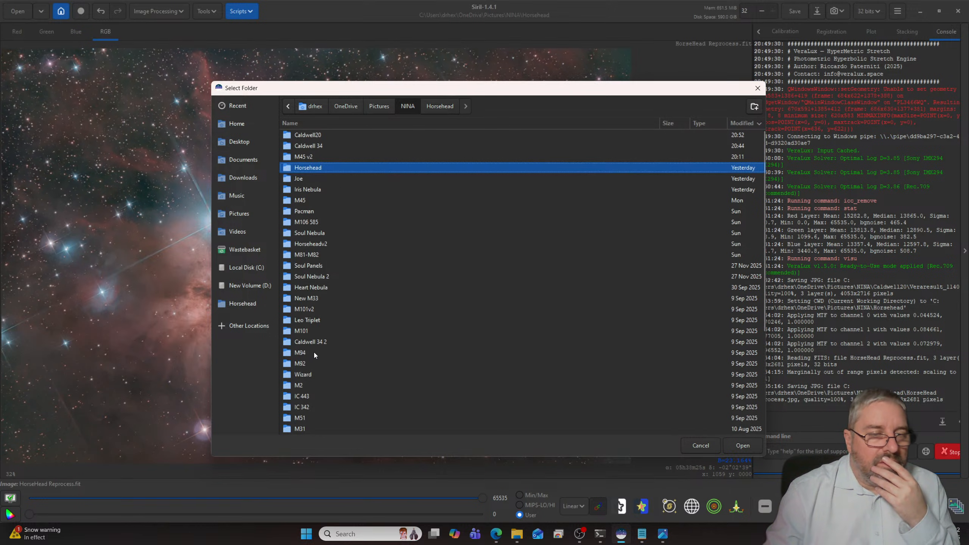
{"action": "scroll", "coordinate": [321, 333], "scroll_direction": "down", "scroll_amount": 3}
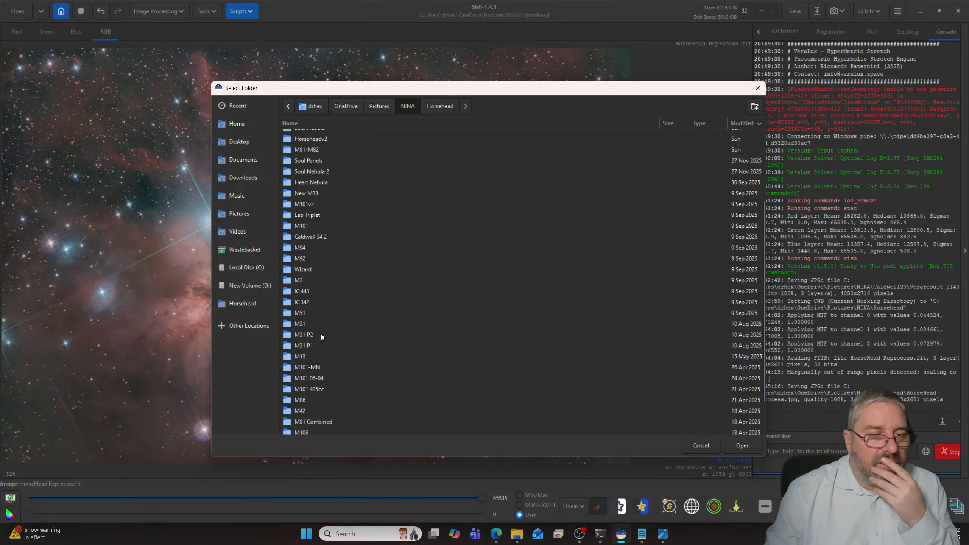
{"action": "scroll", "coordinate": [321, 334], "scroll_direction": "down", "scroll_amount": 1}
{"action": "double_click", "coordinate": [318, 378]}
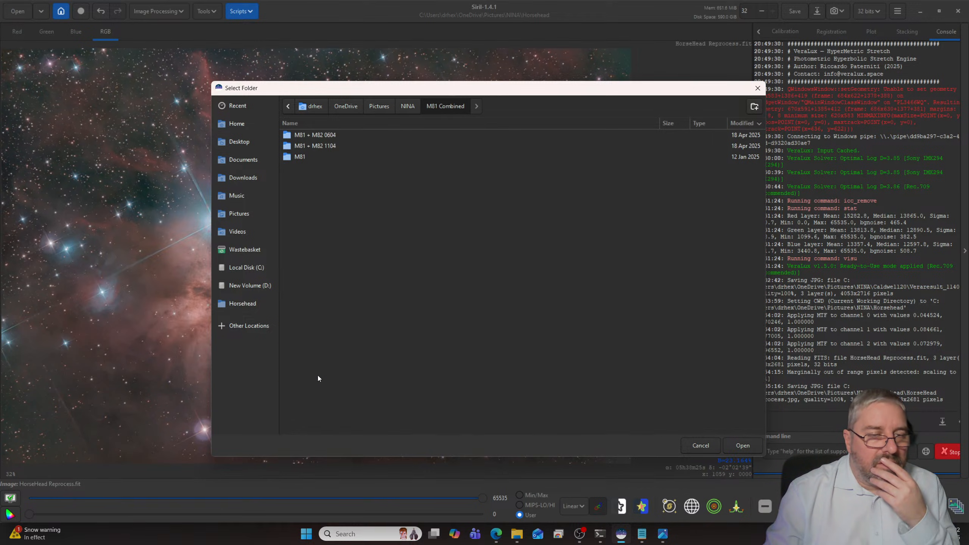
{"action": "double_click", "coordinate": [311, 157]}
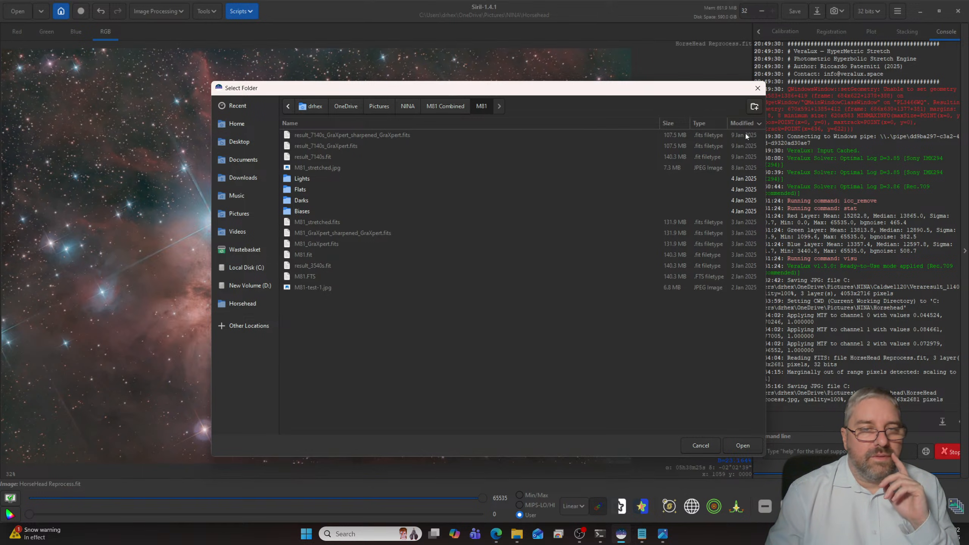
- Set the working directory to the M81 + M82 1104 folder inside M81 Combined, checking its files by modification date
{"action": "left_click", "coordinate": [455, 106]}
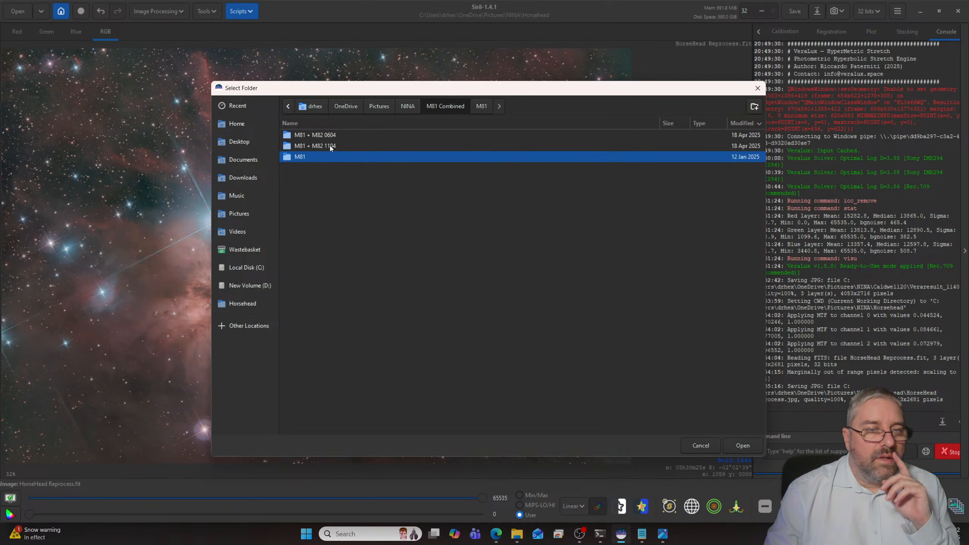
{"action": "left_click", "coordinate": [321, 148]}
{"action": "double_click", "coordinate": [321, 148]}
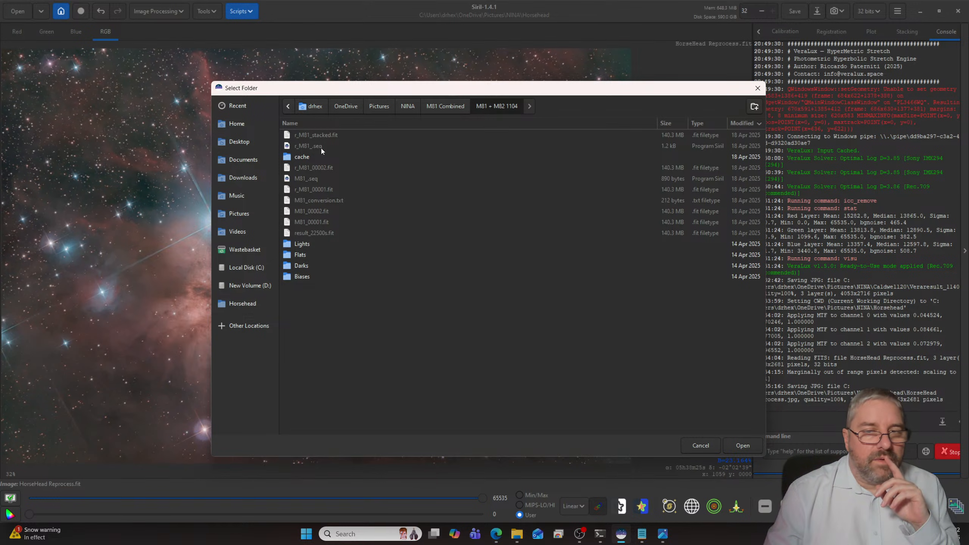
{"action": "left_click", "coordinate": [741, 123]}
{"action": "left_click", "coordinate": [742, 123]}
{"action": "left_click", "coordinate": [742, 122]}
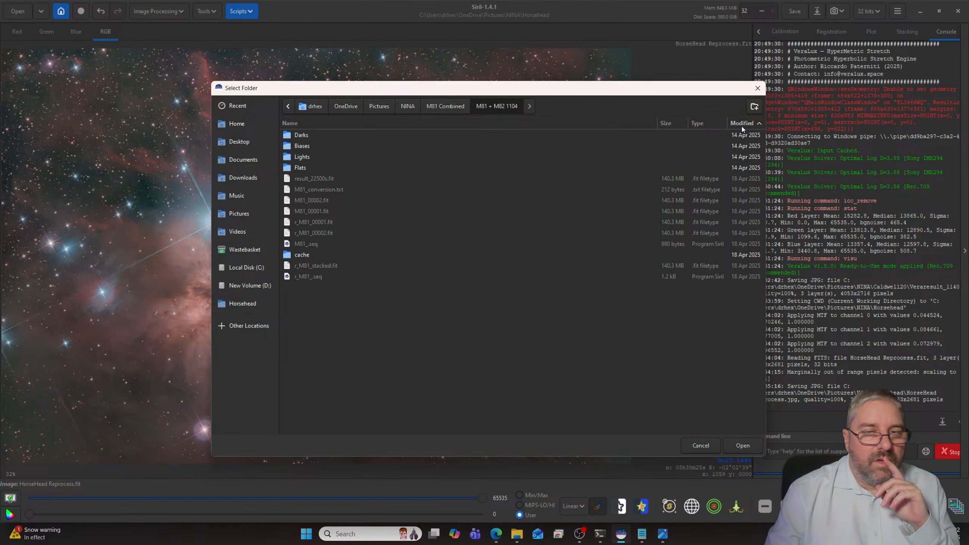
{"action": "left_click", "coordinate": [742, 127]}
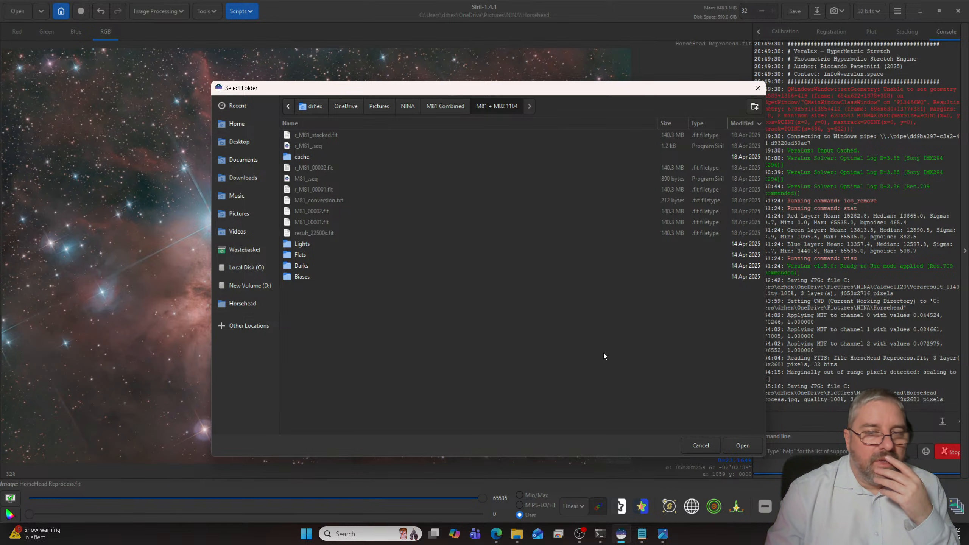
{"action": "left_click", "coordinate": [754, 449]}
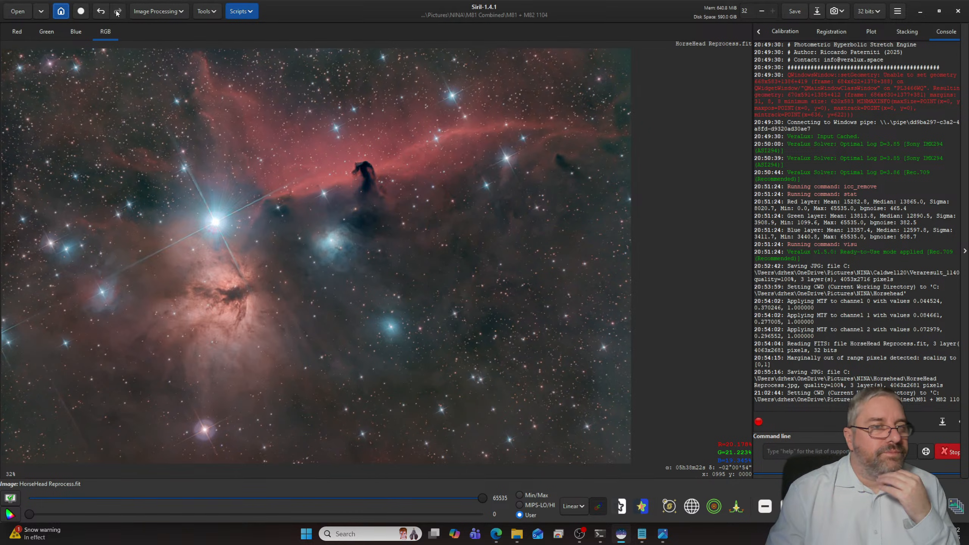
- Compare the previews of r_M81_stacked.fit, the two r_M81 frames and the two M81 frames before opening an image
{"action": "left_click", "coordinate": [14, 12]}
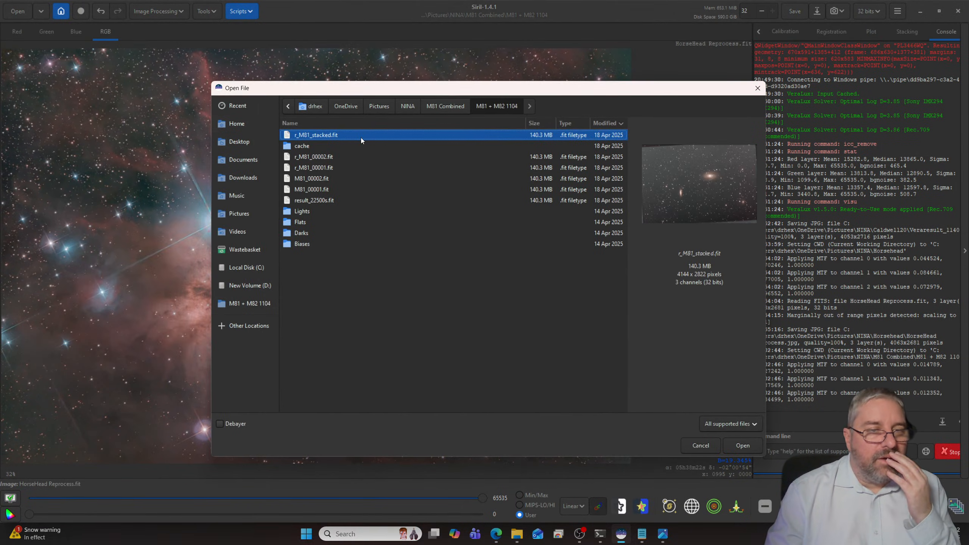
{"action": "left_click", "coordinate": [309, 158]}
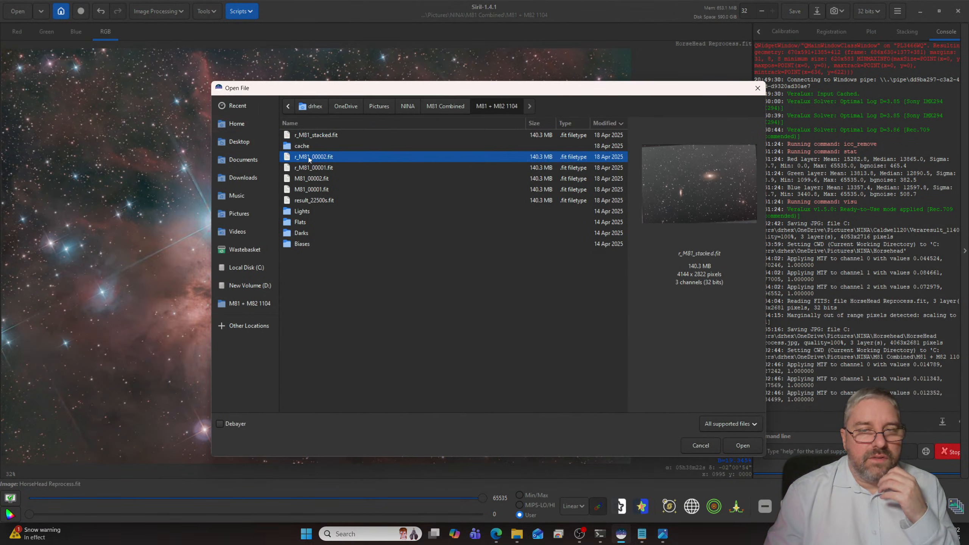
{"action": "left_click", "coordinate": [323, 168]}
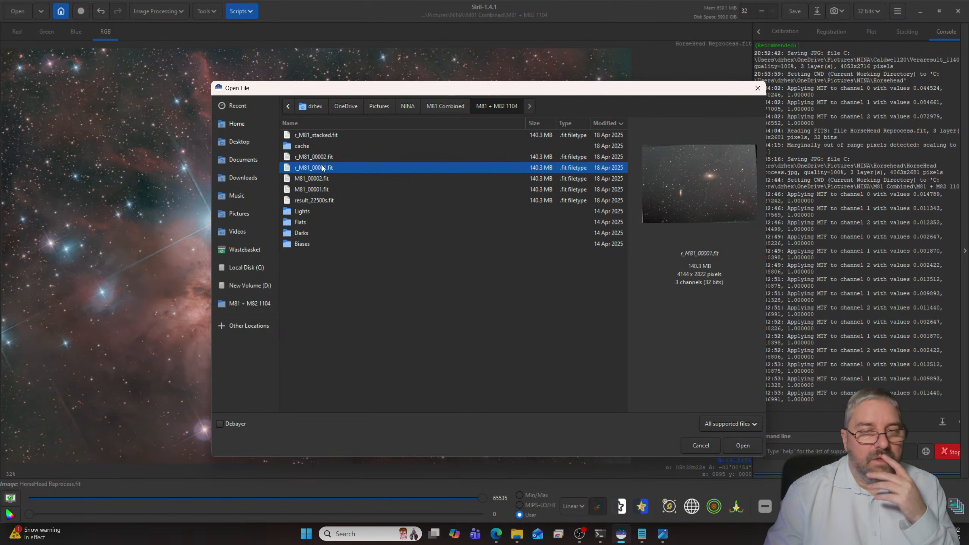
{"action": "left_click", "coordinate": [318, 138]}
{"action": "left_click", "coordinate": [321, 158]}
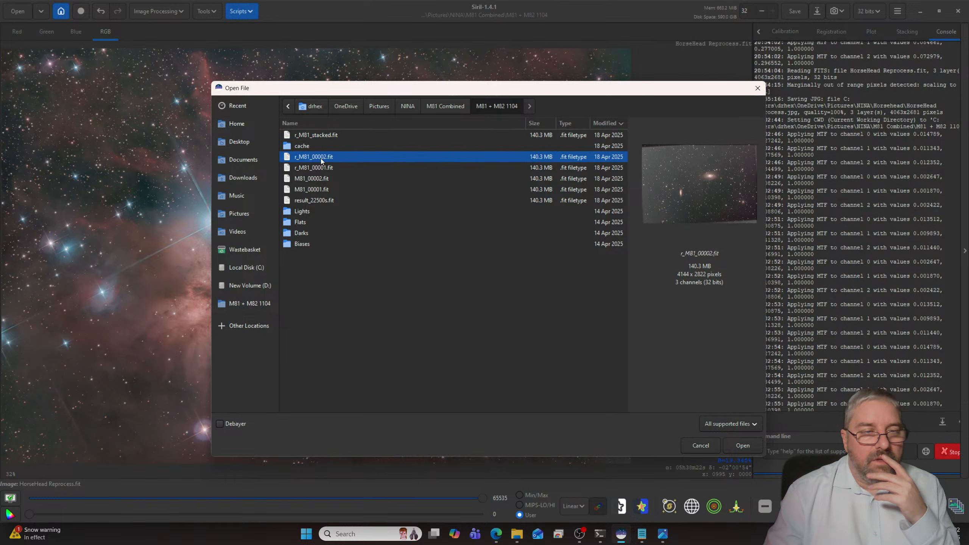
{"action": "left_click", "coordinate": [322, 170]}
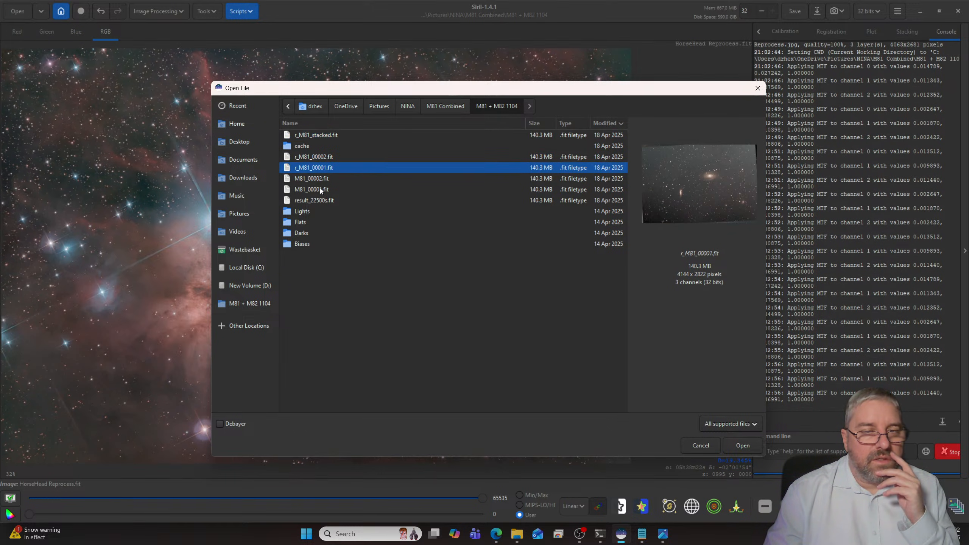
{"action": "left_click", "coordinate": [321, 189]}
{"action": "left_click", "coordinate": [319, 179]}
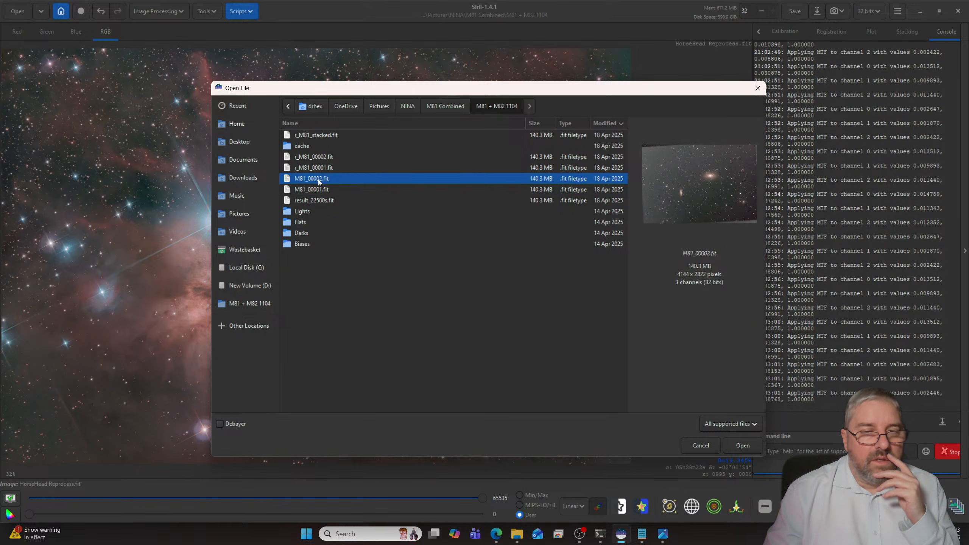
{"action": "left_click", "coordinate": [318, 169]}
{"action": "left_click", "coordinate": [316, 157]}
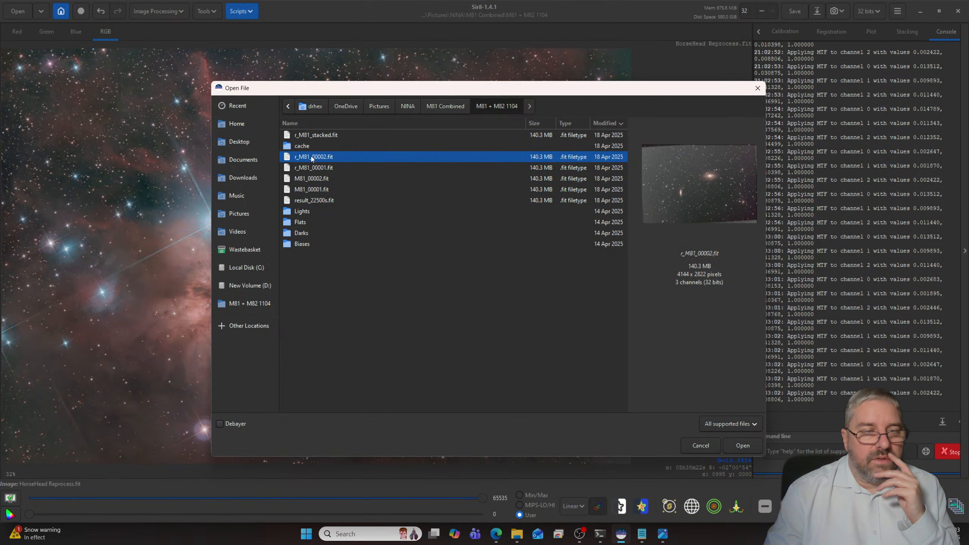
- Open r_M81_stacked.fit and set its display mode to AutoStretch
{"action": "left_click", "coordinate": [316, 136]}
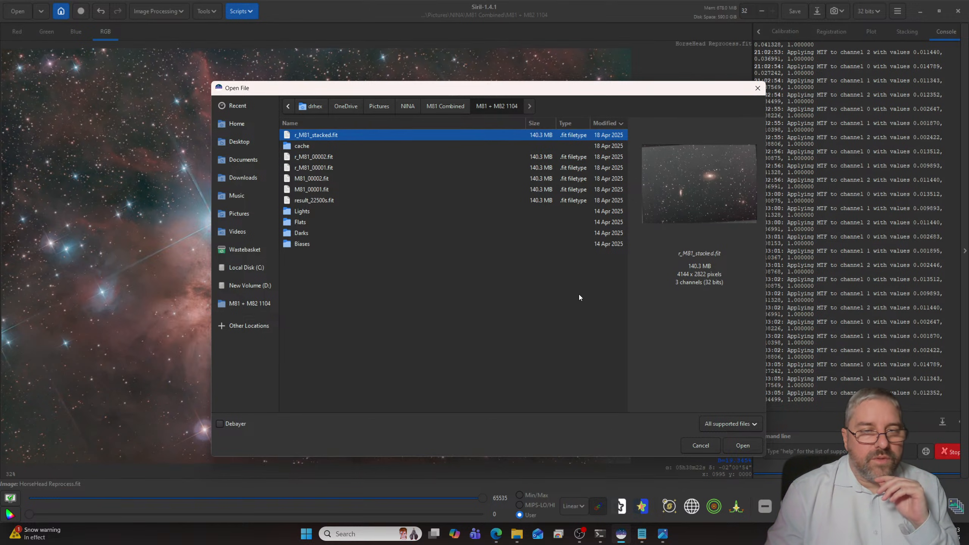
{"action": "left_click", "coordinate": [742, 446]}
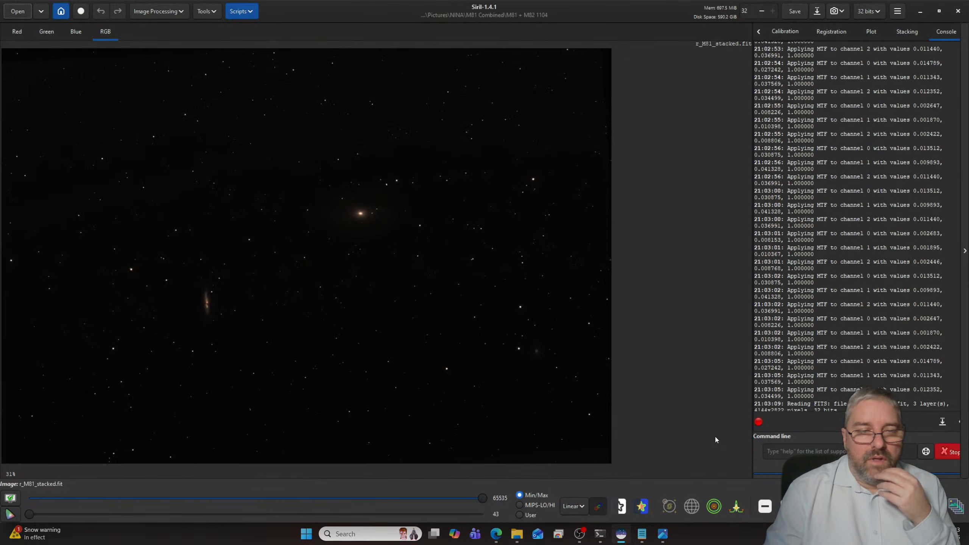
{"action": "left_click", "coordinate": [573, 506]}
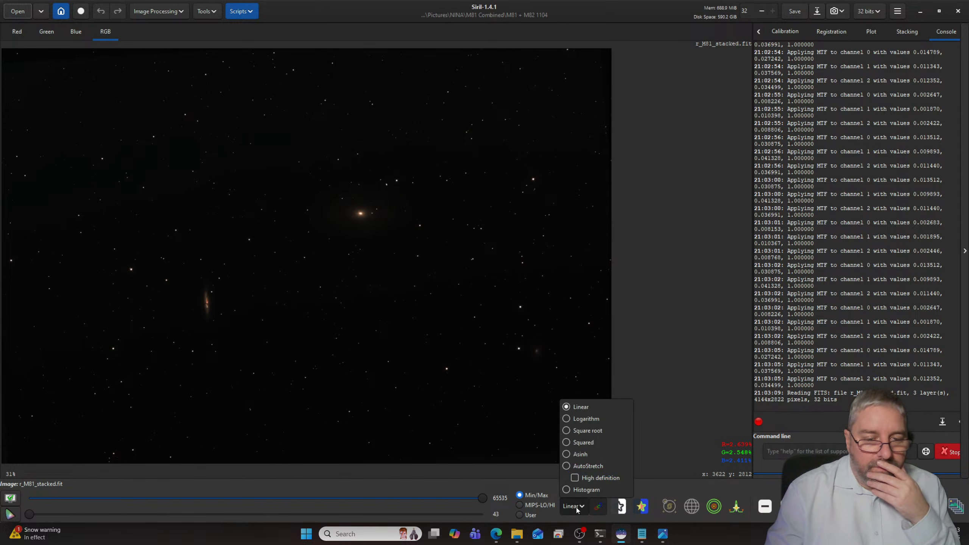
{"action": "left_click", "coordinate": [573, 464]}
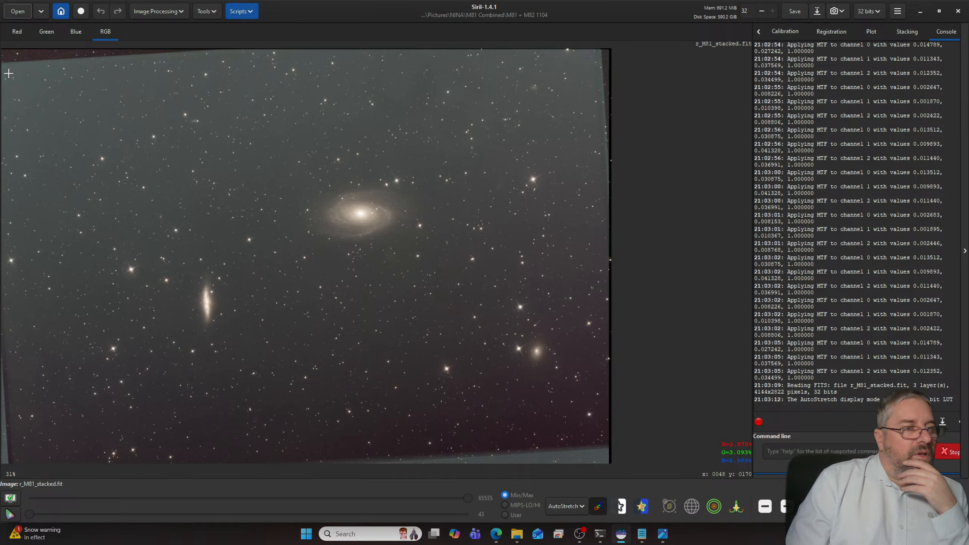
- Crop the stacked image to about 3973 by 2497 px, cutting off the uneven stacking borders
{"action": "left_click_drag", "start_coordinate": [8, 70], "coordinate": [601, 436]}
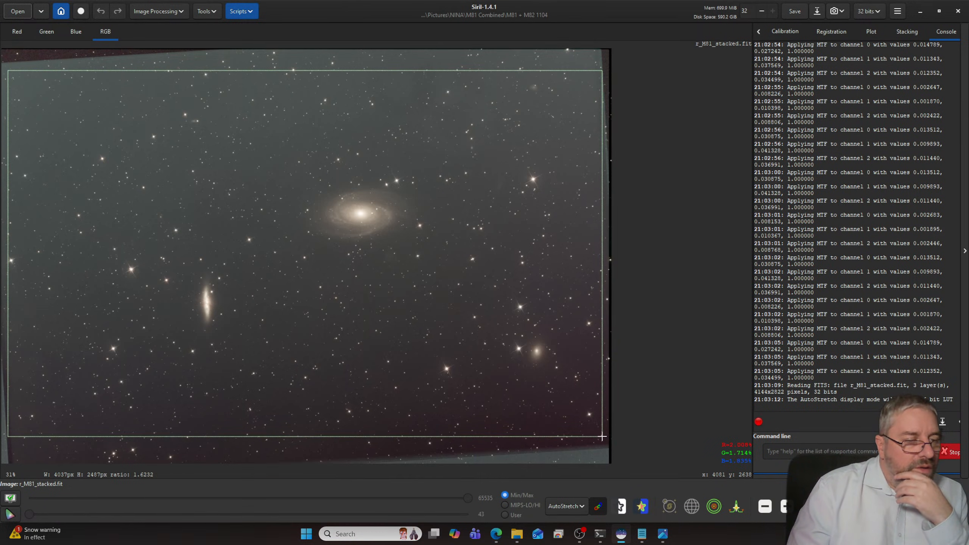
{"action": "left_click_drag", "start_coordinate": [602, 436], "coordinate": [599, 433]}
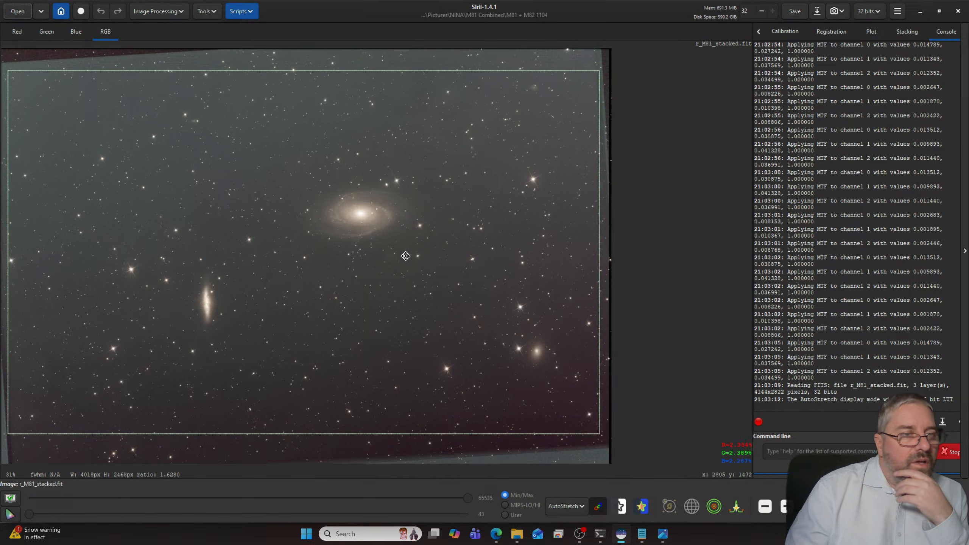
{"action": "left_click_drag", "start_coordinate": [7, 72], "coordinate": [14, 66]}
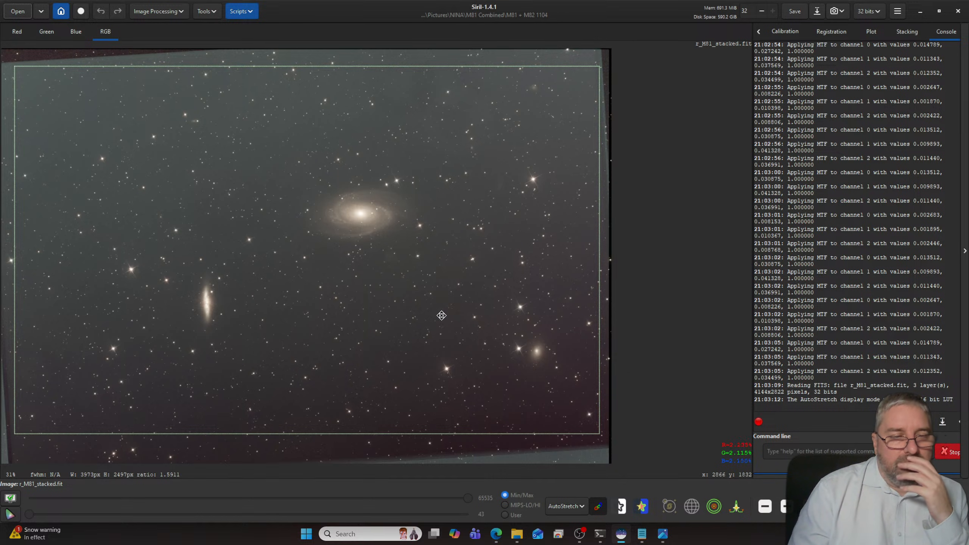
{"action": "right_click", "coordinate": [456, 280]}
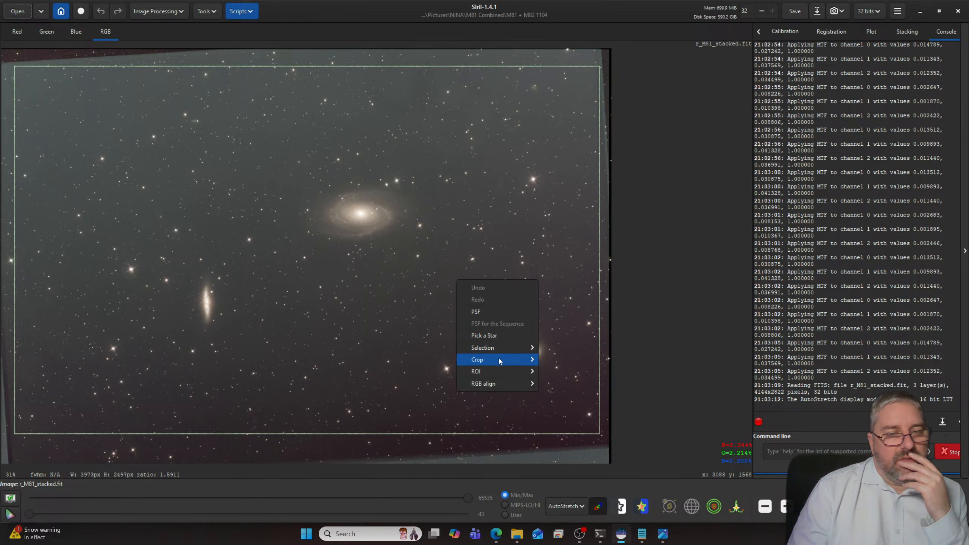
{"action": "mouse_move", "coordinate": [499, 359]}
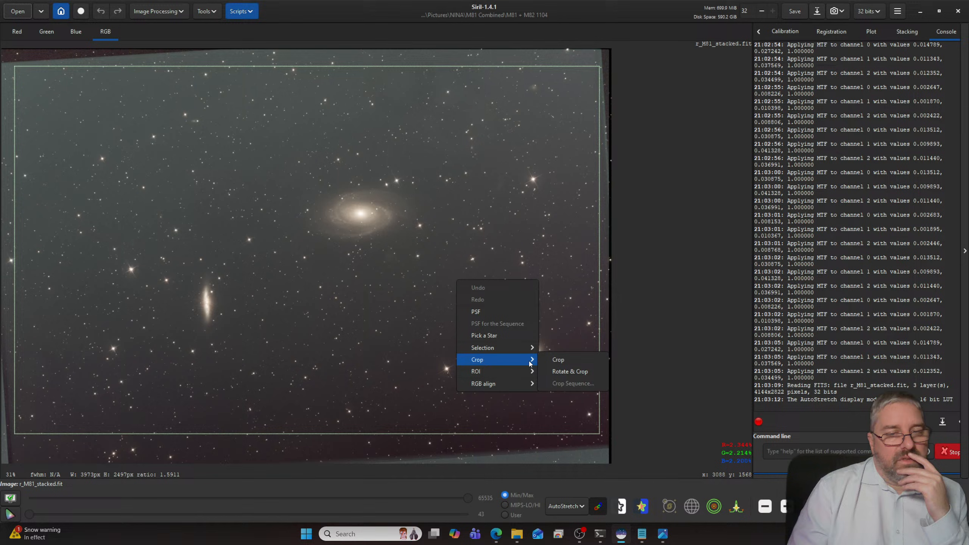
{"action": "left_click", "coordinate": [575, 363]}
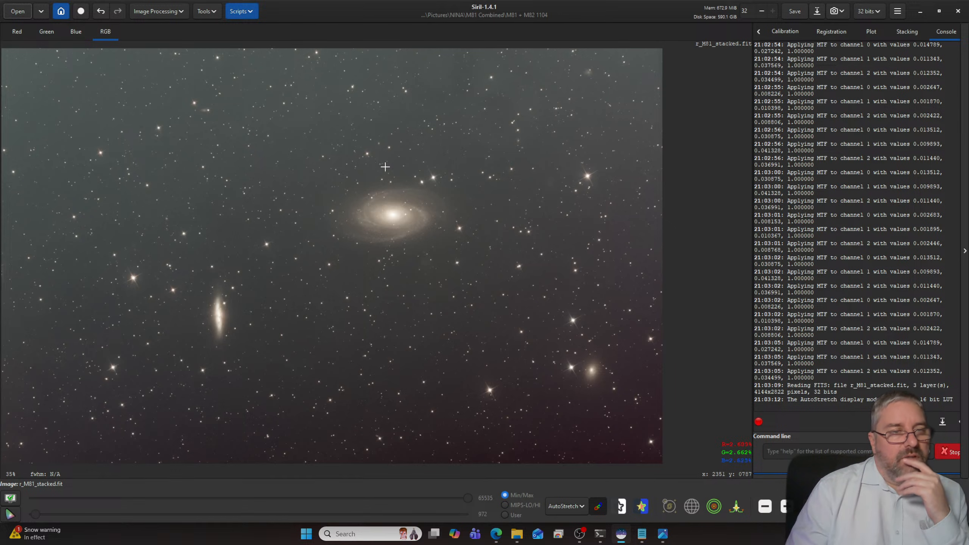
- Remove the image's gradient with the AutoBGE Python script using 100 sample points, polynomial degree 2 and 0.10 smoothness
{"action": "left_click", "coordinate": [241, 11]}
{"action": "mouse_move", "coordinate": [281, 34]}
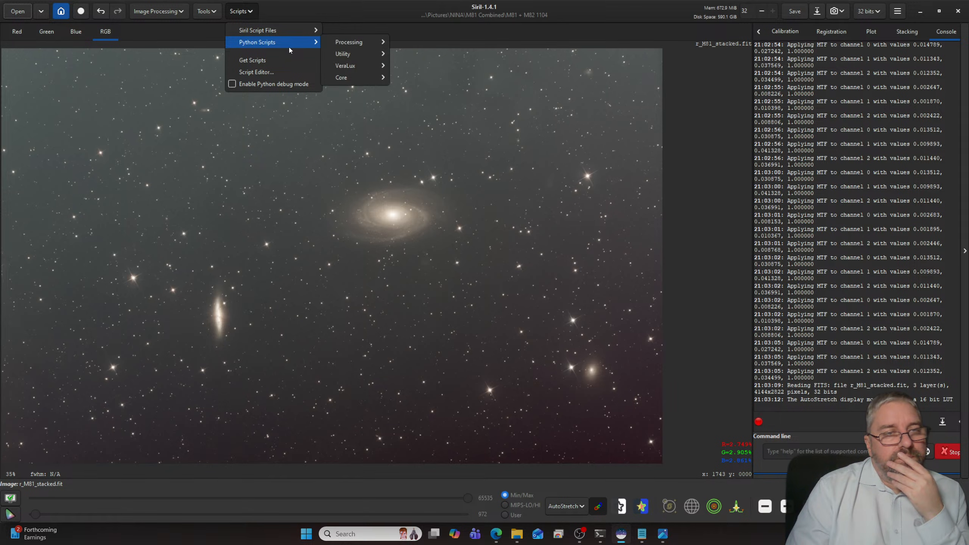
{"action": "mouse_move", "coordinate": [359, 42]}
{"action": "left_click", "coordinate": [428, 54]}
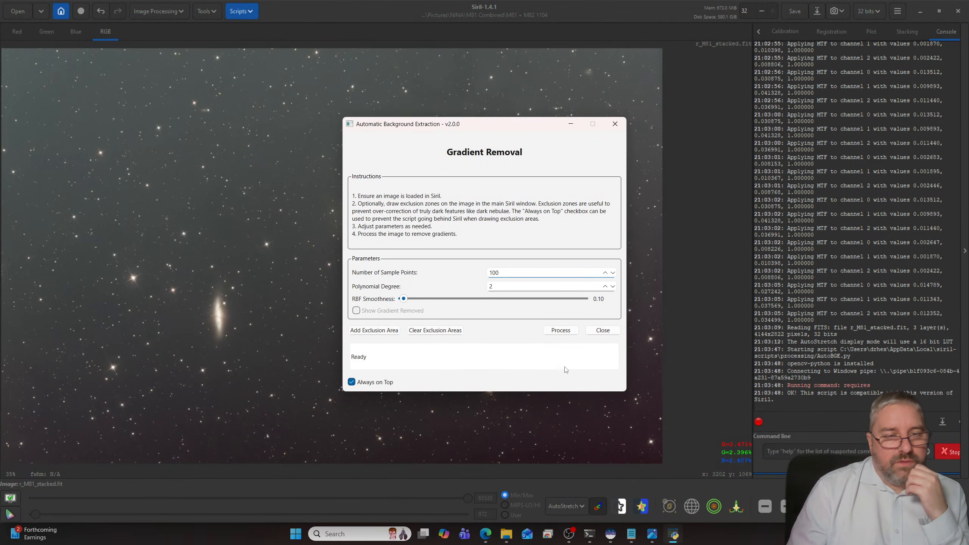
{"action": "left_click", "coordinate": [561, 330]}
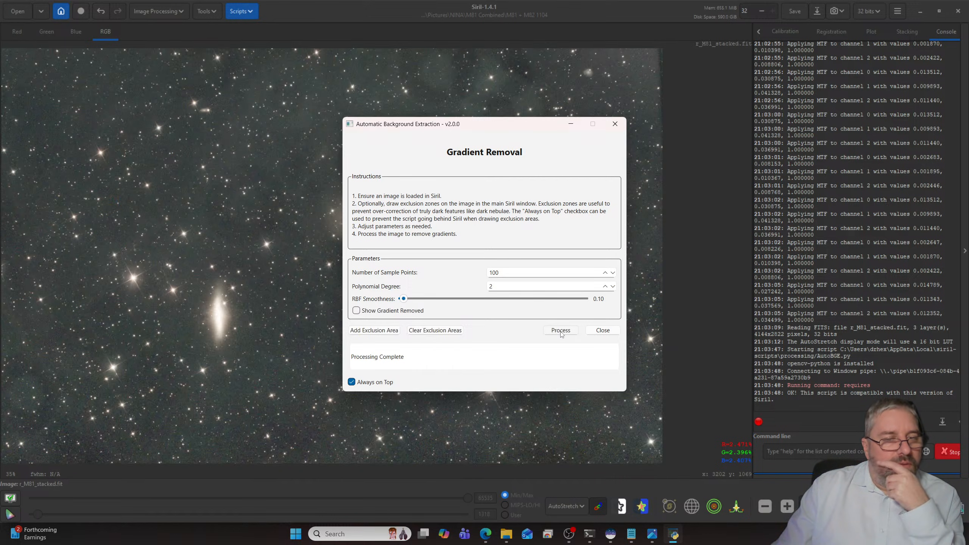
{"action": "left_click", "coordinate": [602, 330]}
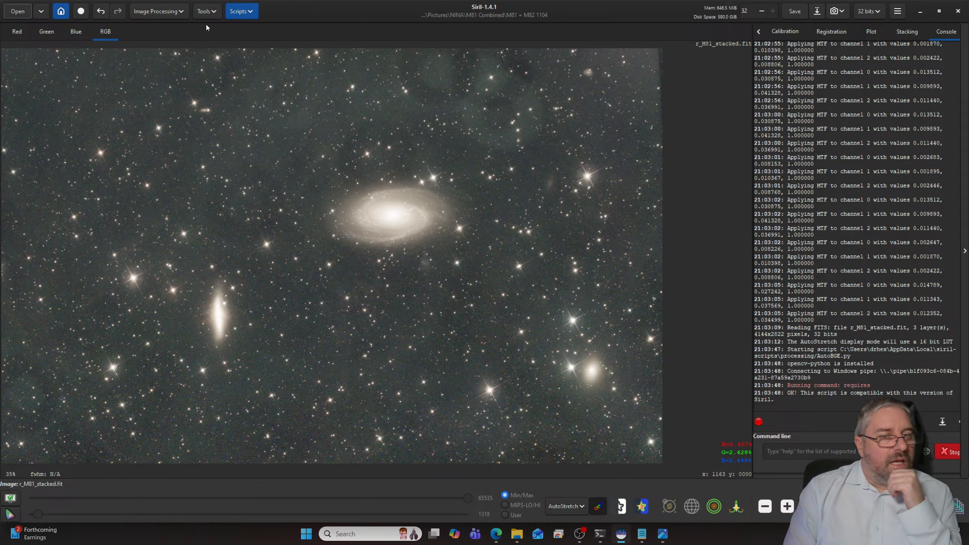
- Plate solve the cropped M81 image with the Image Plate Solver
{"action": "left_click", "coordinate": [210, 13]}
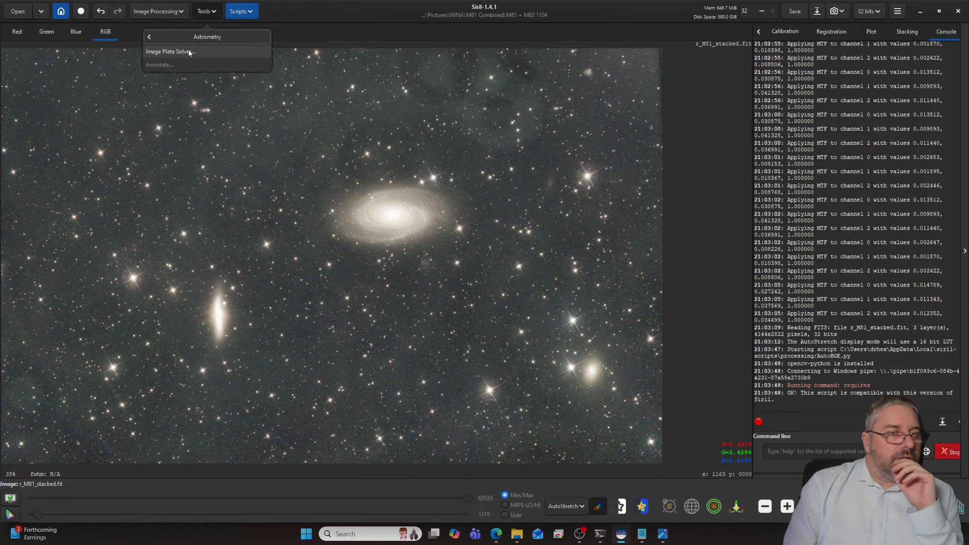
{"action": "left_click", "coordinate": [190, 53]}
{"action": "left_click", "coordinate": [597, 441]}
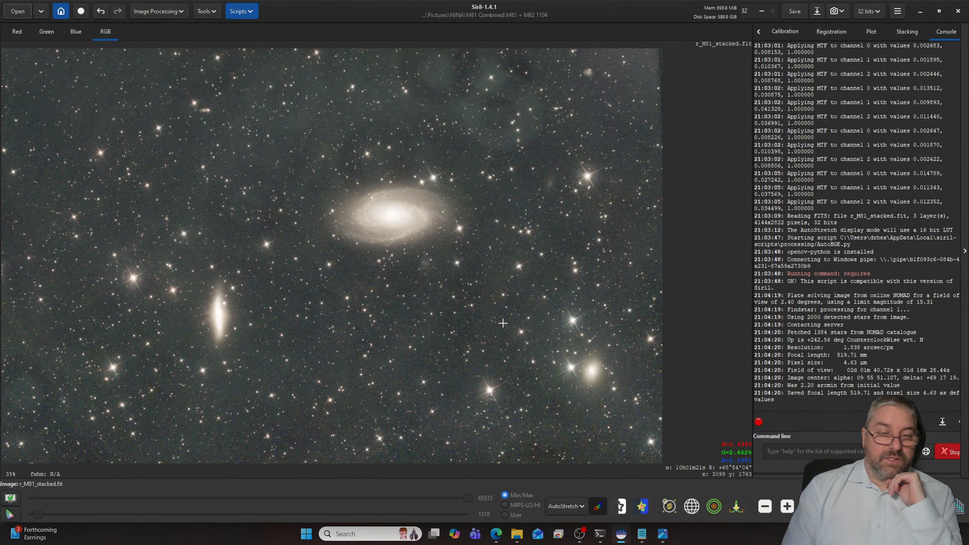
- Colour calibrate the M81 image with Spectrophotometric Color Calibration, using Average Spiral Galaxy, the Sony IMX294 sensor and the SVBONY UHC filter
{"action": "left_click", "coordinate": [172, 17]}
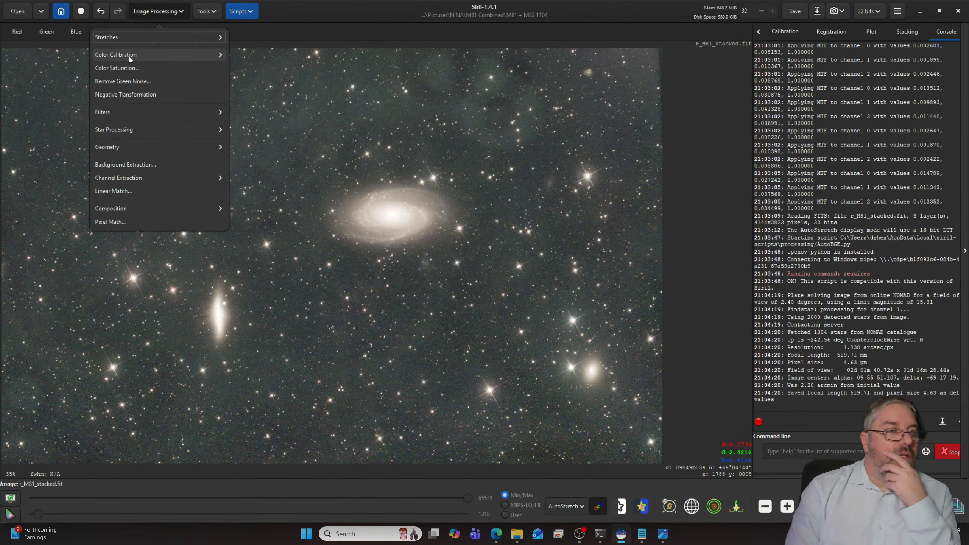
{"action": "left_click", "coordinate": [136, 56]}
{"action": "left_click", "coordinate": [138, 83]}
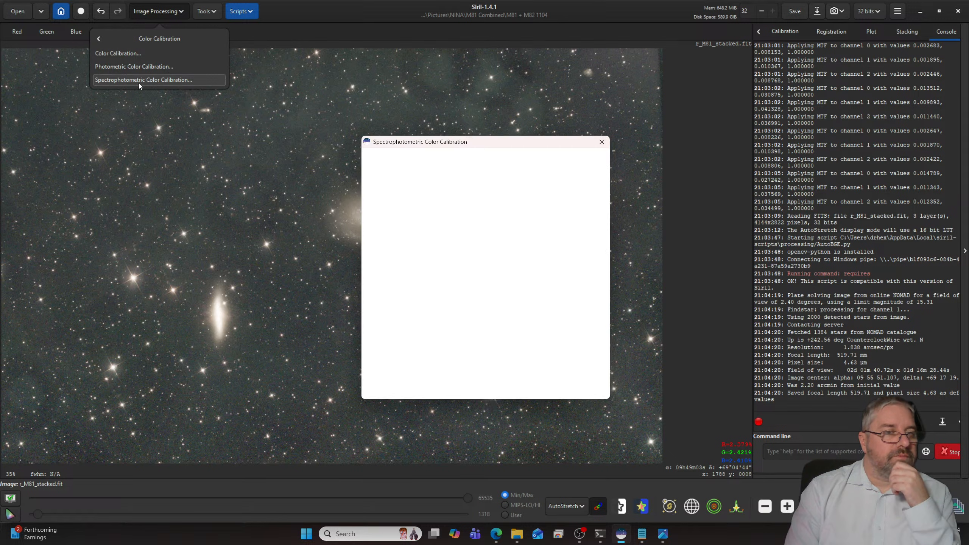
{"action": "left_click", "coordinate": [553, 188]}
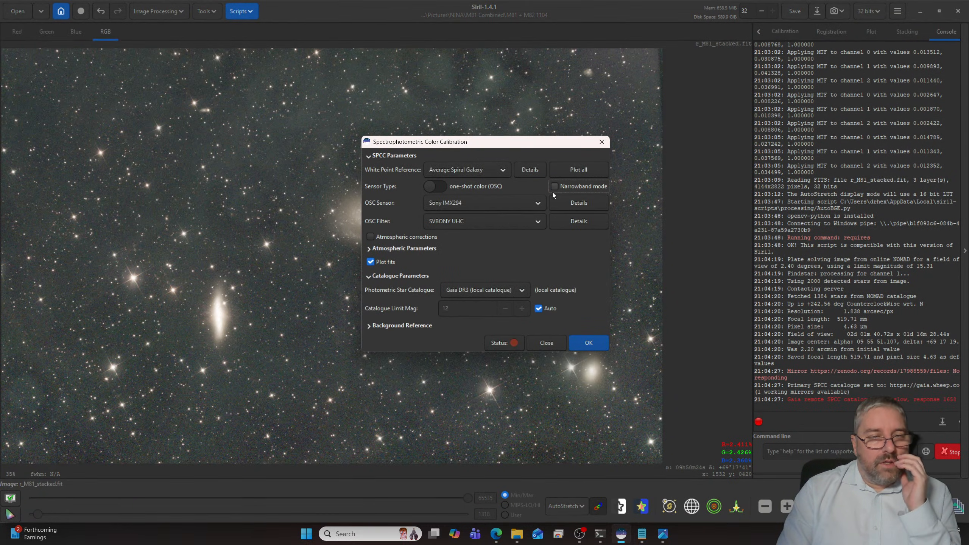
{"action": "left_click", "coordinate": [471, 223]}
{"action": "left_click", "coordinate": [471, 223]}
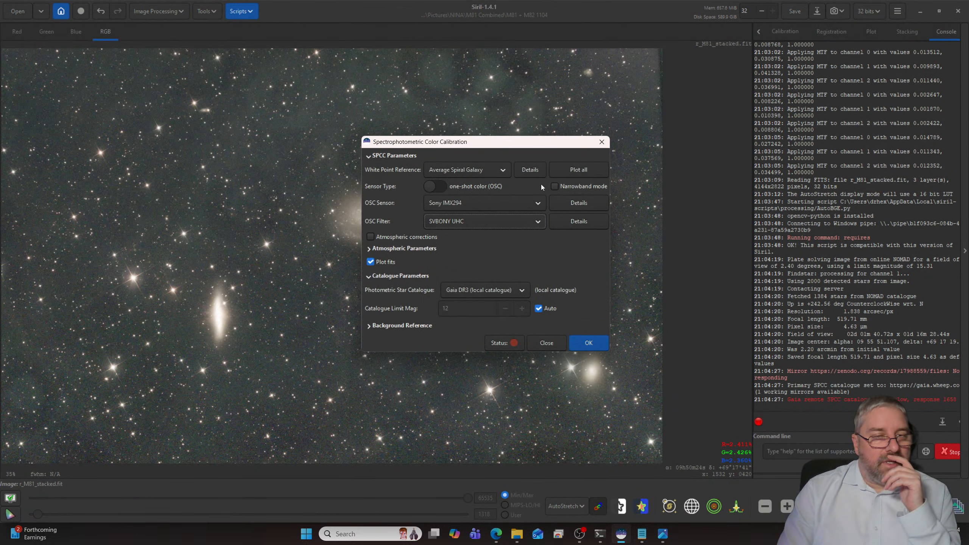
{"action": "left_click", "coordinate": [590, 342]}
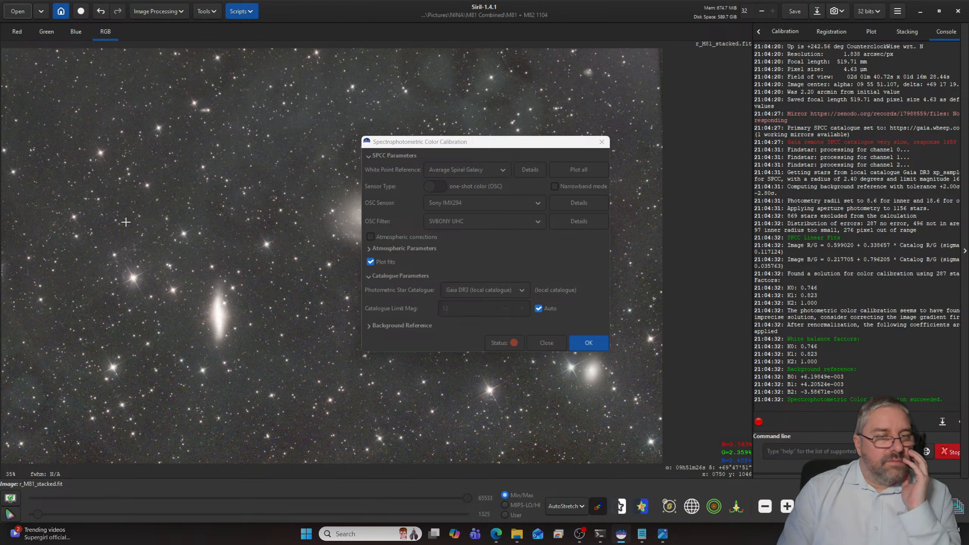
{"action": "left_click", "coordinate": [536, 340]}
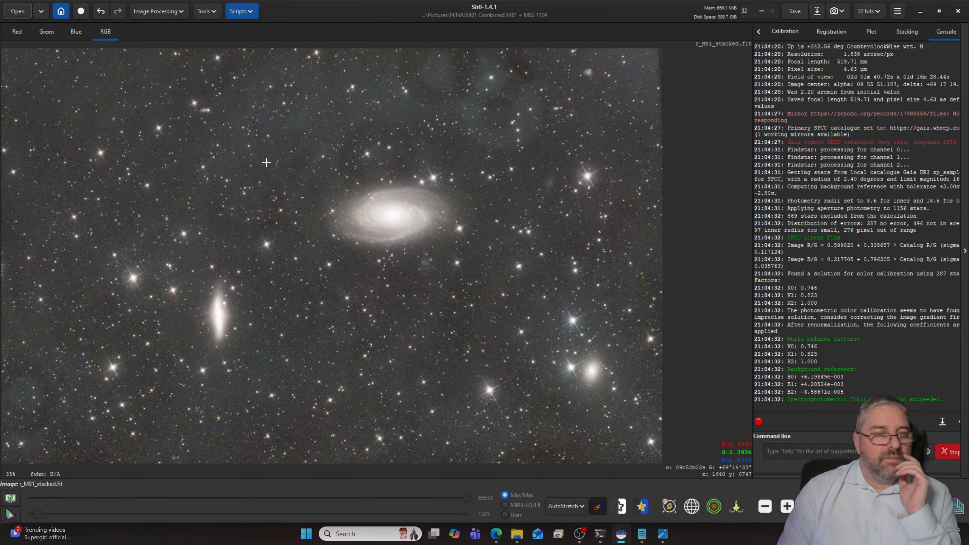
- Launch the VeraLux_HyperMetric_Stretch.py Python script and set the image display mode to Linear
{"action": "left_click", "coordinate": [241, 11]}
{"action": "mouse_move", "coordinate": [263, 44]}
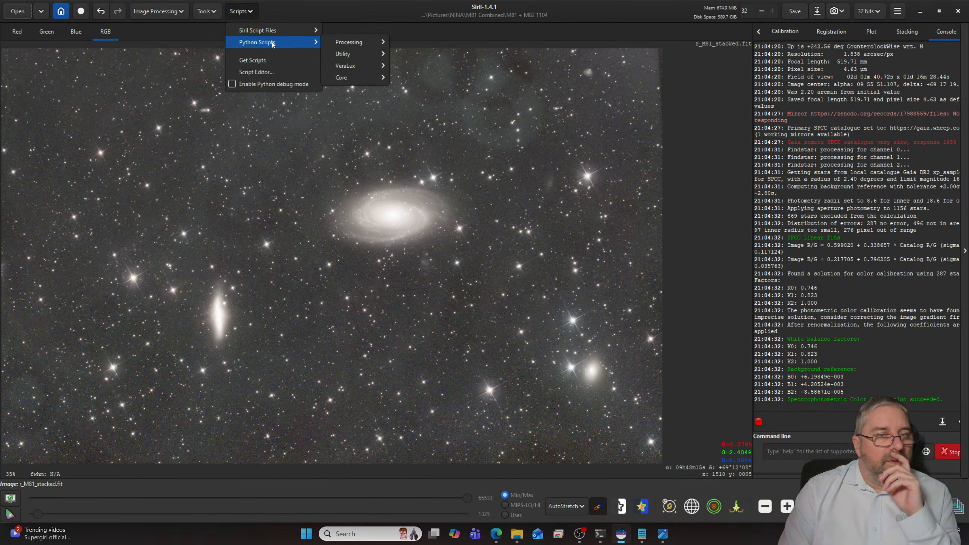
{"action": "mouse_move", "coordinate": [353, 53]}
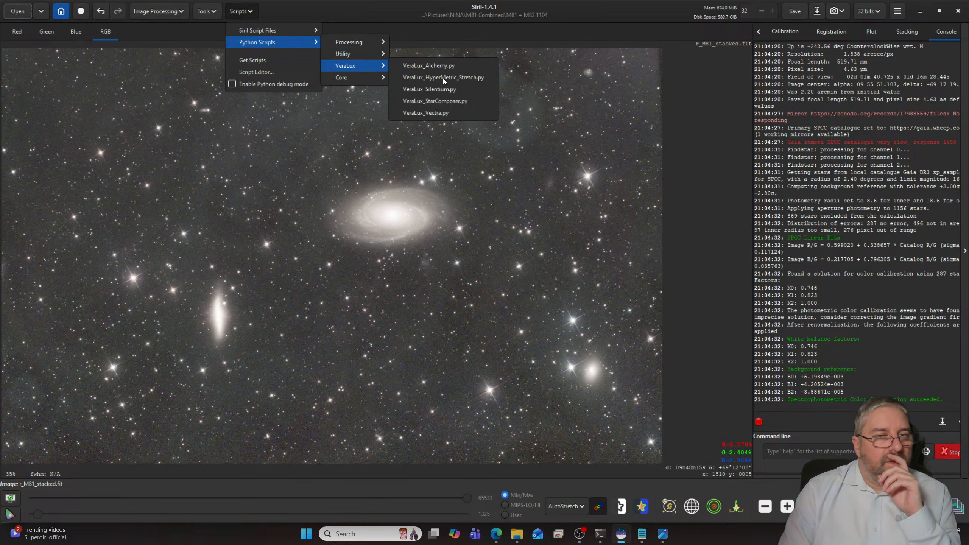
{"action": "left_click", "coordinate": [443, 78]}
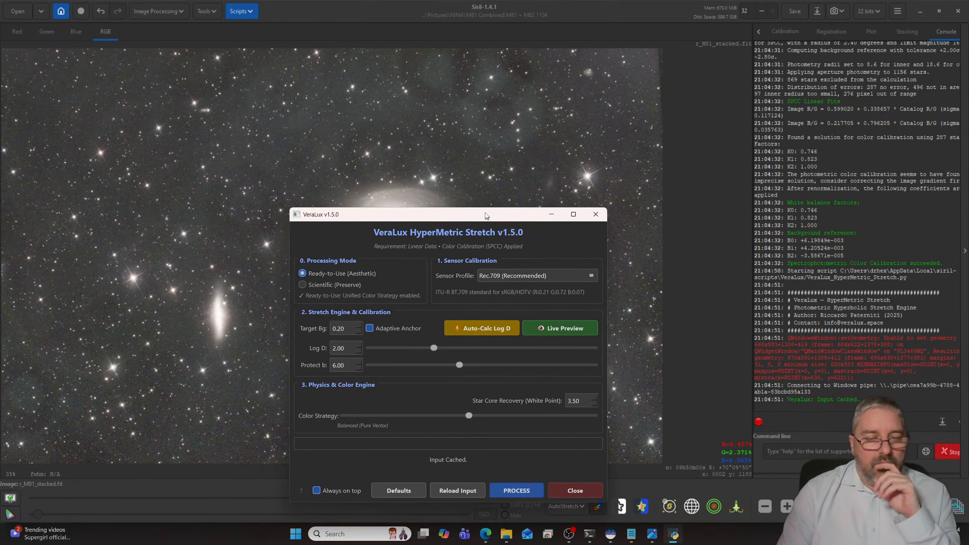
{"action": "left_click", "coordinate": [569, 506]}
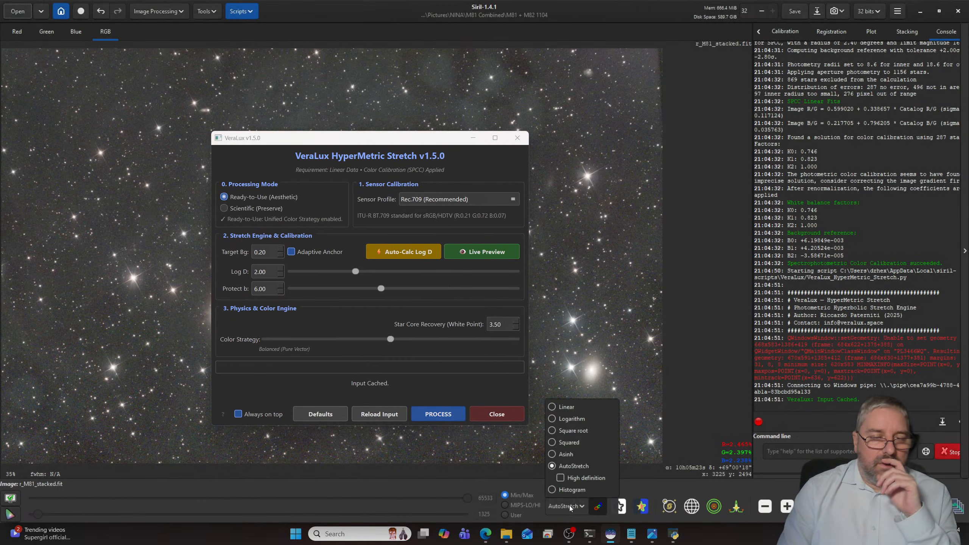
{"action": "left_click", "coordinate": [563, 406]}
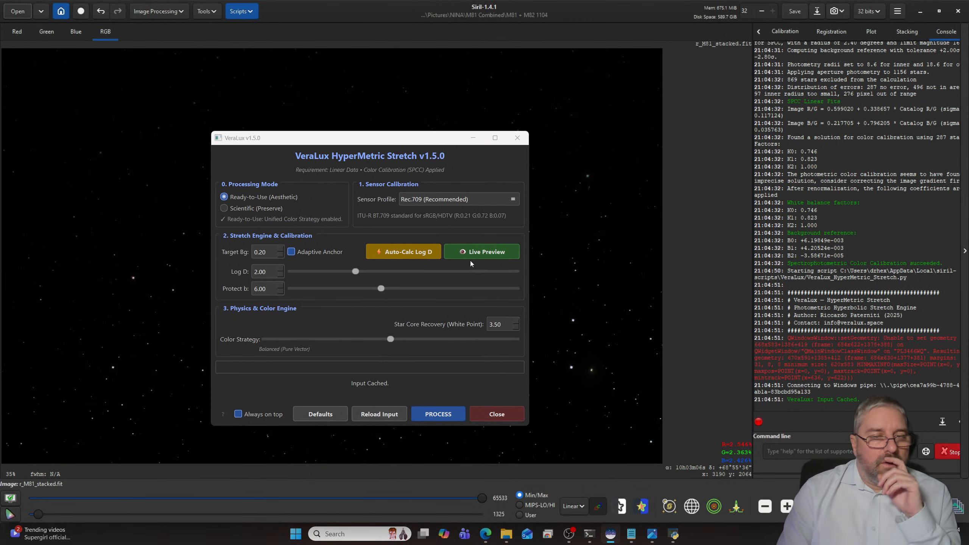
- Show the live preview of the stretch beside the settings and auto-calculate Log D
{"action": "left_click", "coordinate": [470, 256]}
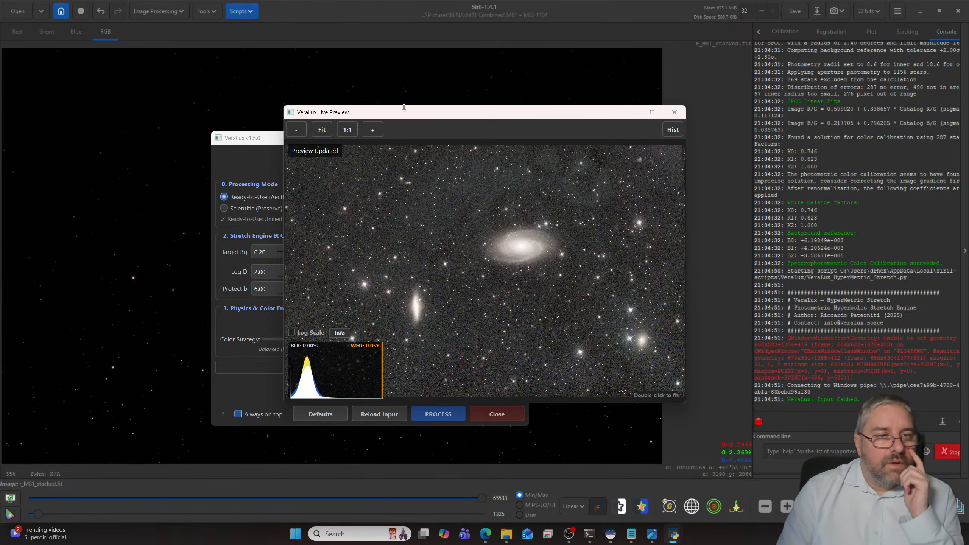
{"action": "left_click_drag", "start_coordinate": [408, 112], "coordinate": [667, 125]}
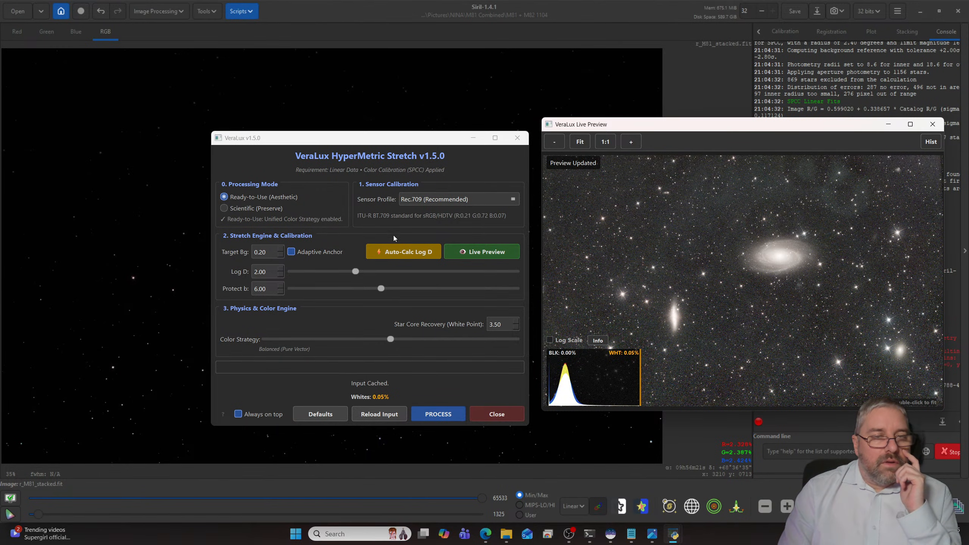
{"action": "left_click", "coordinate": [394, 251]}
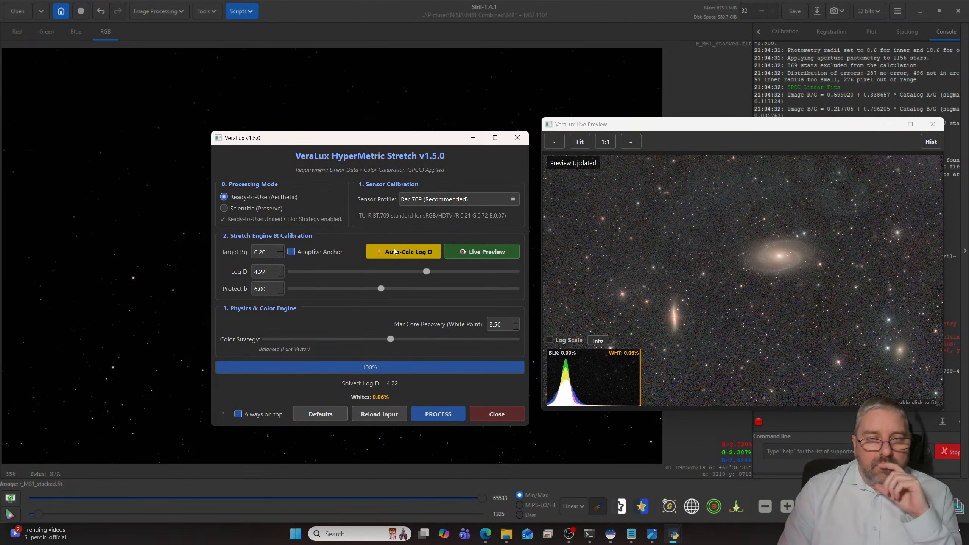
{"action": "left_click_drag", "start_coordinate": [393, 133], "coordinate": [311, 95]}
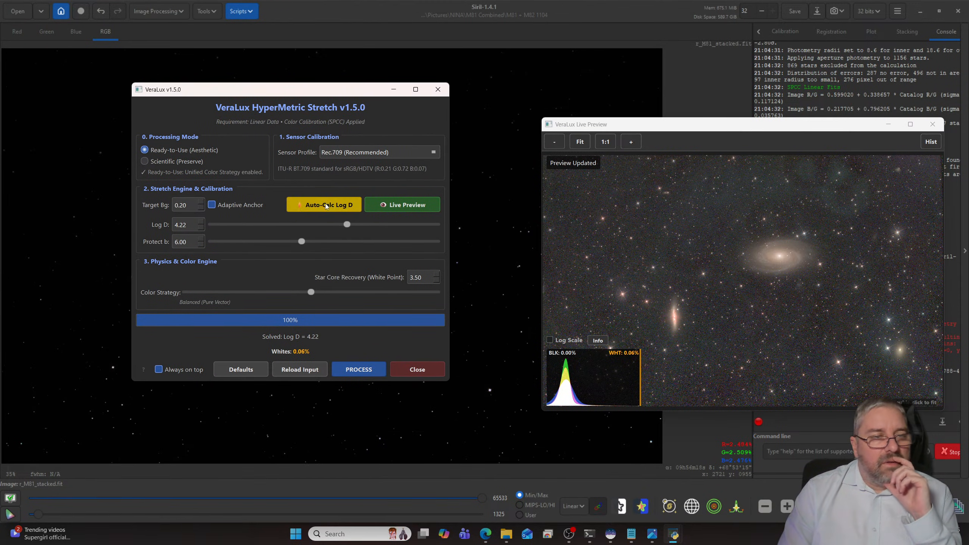
- Set the stretch's target background to 0.16, apply the stretch to the image and close VeraLux
{"action": "left_click", "coordinate": [200, 208]}
{"action": "left_click", "coordinate": [200, 208]}
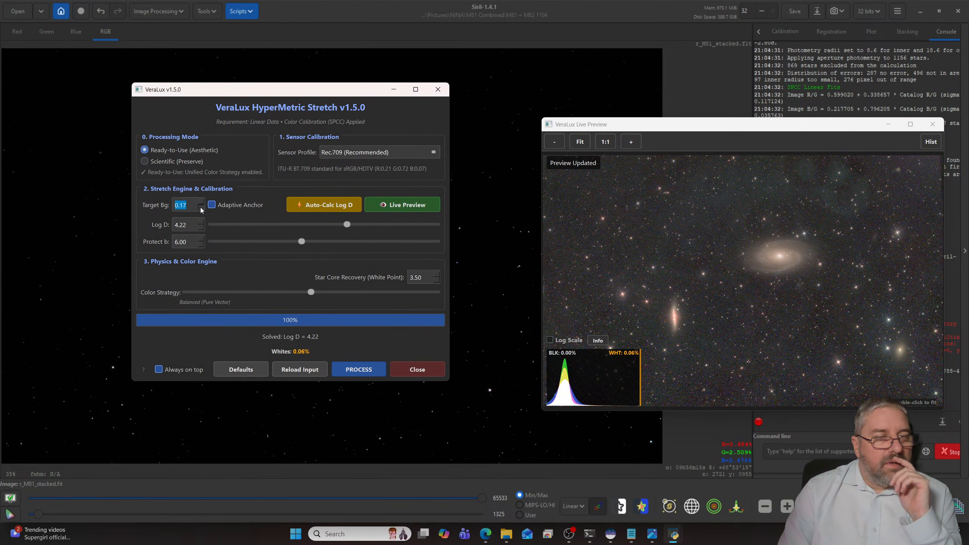
{"action": "left_click", "coordinate": [199, 208]}
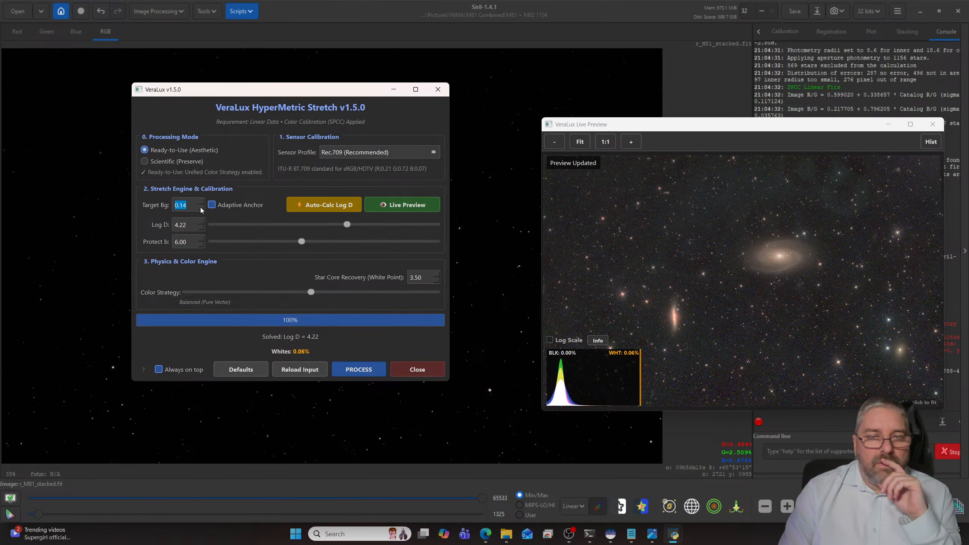
{"action": "left_click", "coordinate": [200, 208]}
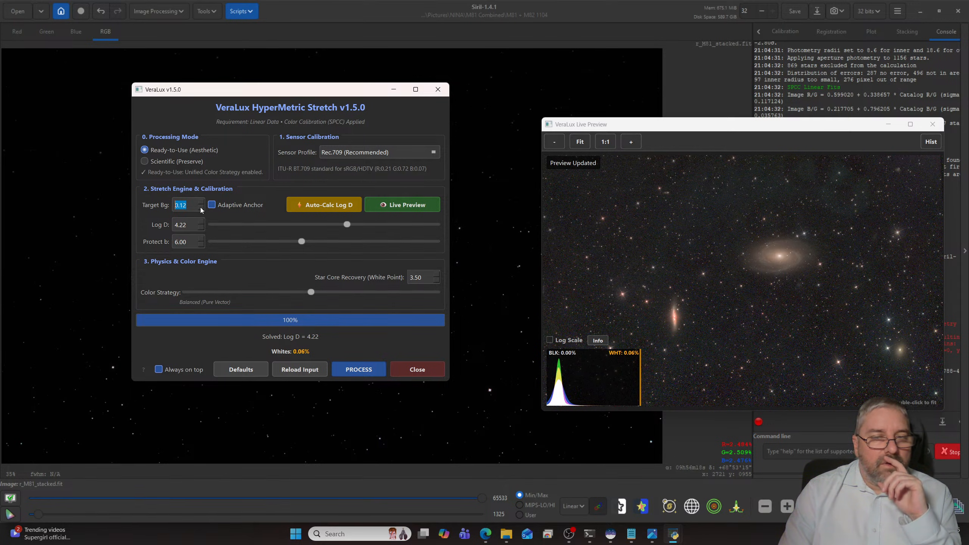
{"action": "left_click", "coordinate": [200, 208]}
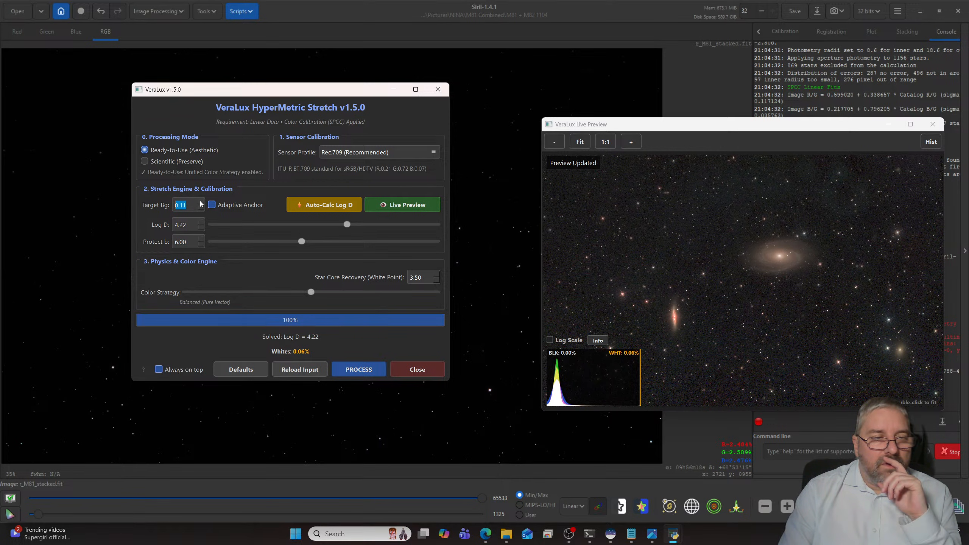
{"action": "left_click", "coordinate": [200, 202]}
{"action": "left_click", "coordinate": [200, 203]}
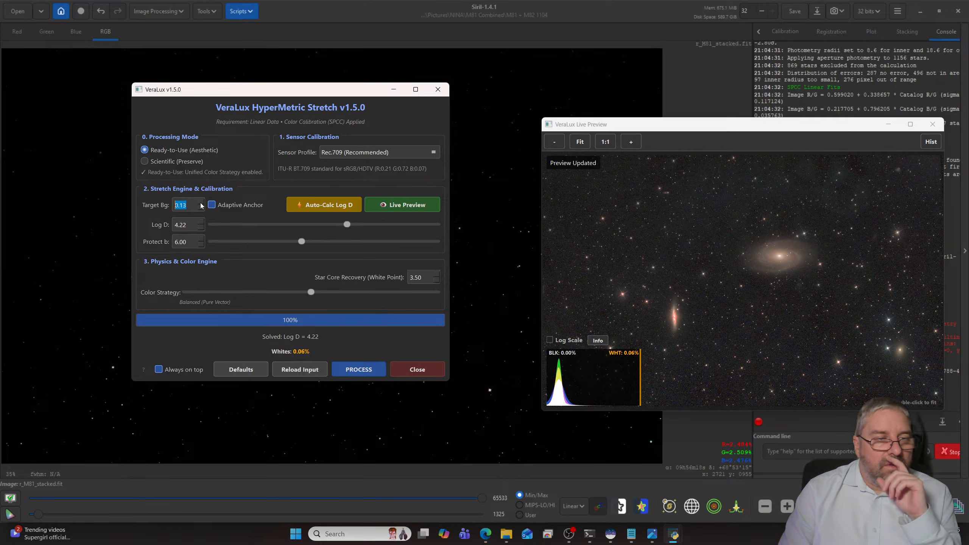
{"action": "left_click", "coordinate": [200, 203]}
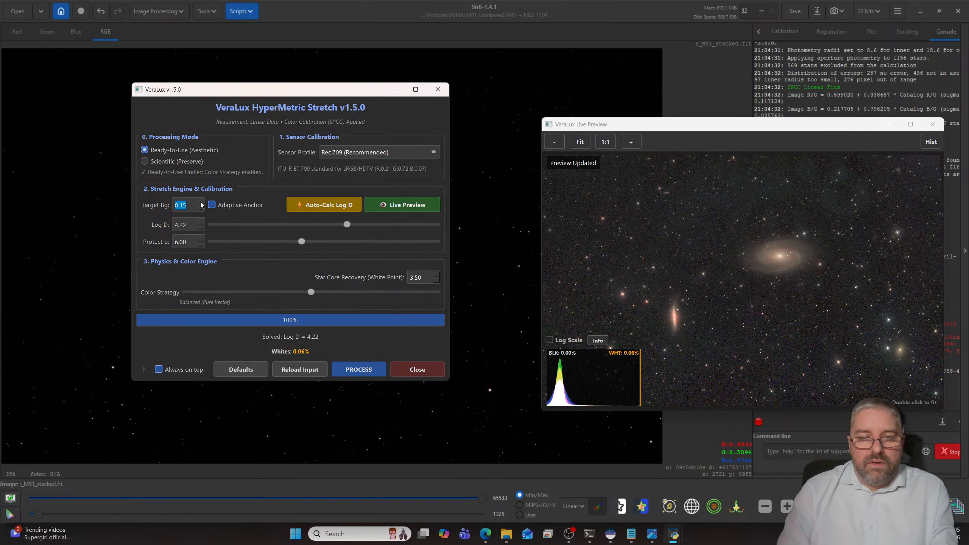
{"action": "left_click", "coordinate": [199, 203]}
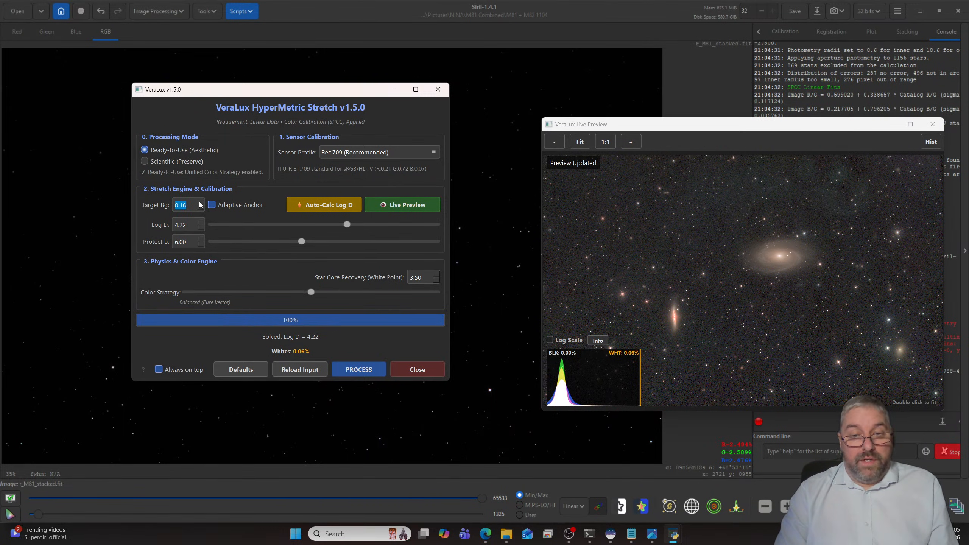
{"action": "left_click", "coordinate": [363, 371]}
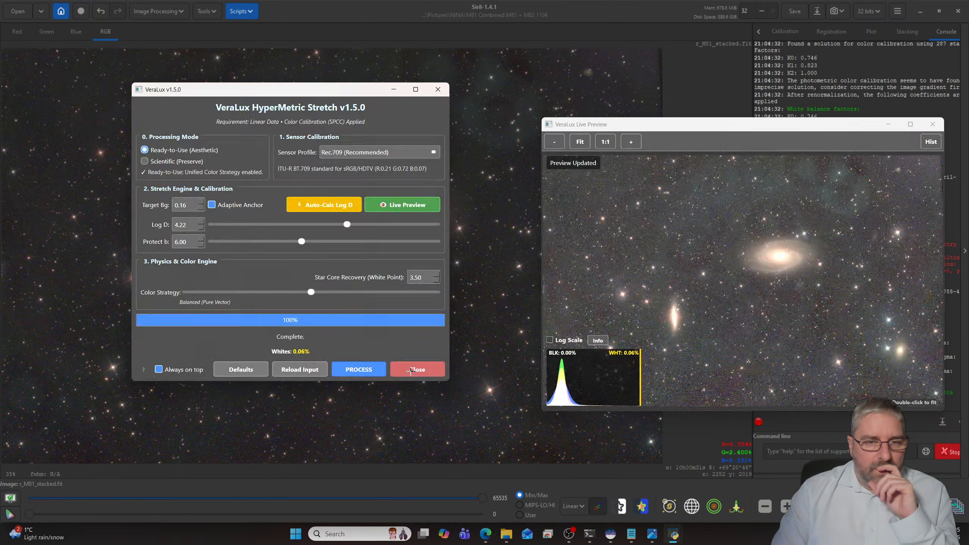
{"action": "left_click", "coordinate": [409, 372]}
- Examine the background noise, stars and M81 galaxy up close in the stretched image
{"action": "scroll", "coordinate": [443, 313], "scroll_direction": "up", "scroll_amount": 4}
{"action": "scroll", "coordinate": [442, 313], "scroll_direction": "down", "scroll_amount": 4}
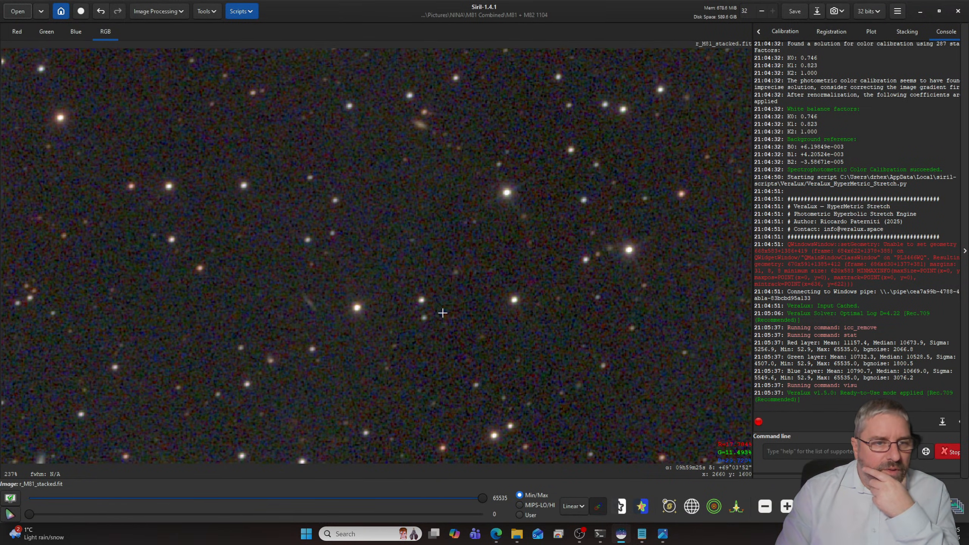
{"action": "scroll", "coordinate": [442, 313], "scroll_direction": "up", "scroll_amount": 4}
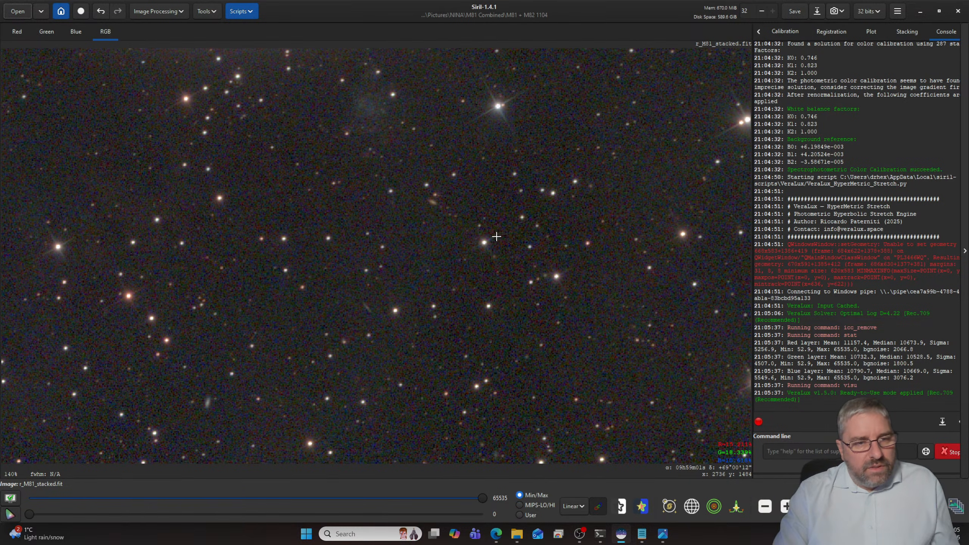
{"action": "left_click_drag", "start_coordinate": [499, 166], "coordinate": [476, 403]}
{"action": "left_click_drag", "start_coordinate": [507, 222], "coordinate": [597, 341]}
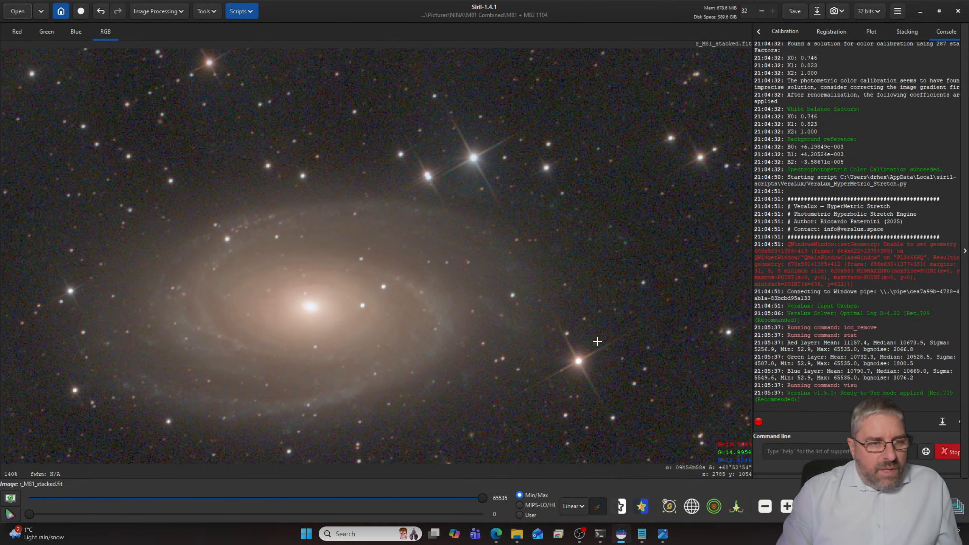
{"action": "left_click_drag", "start_coordinate": [441, 301], "coordinate": [550, 254]}
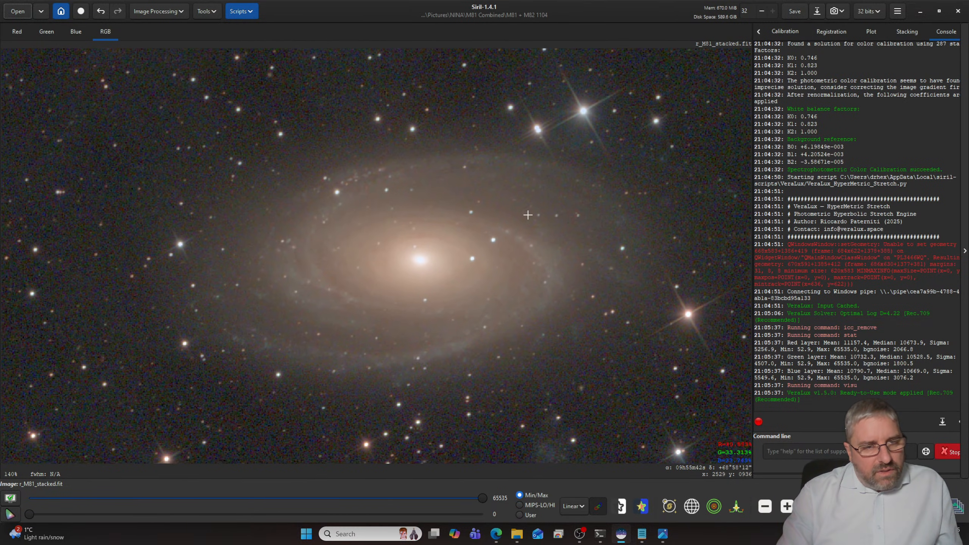
- Look through the NINA folder and its M81+M82 subfolder for other stacked M81/M82 files
{"action": "left_click", "coordinate": [17, 11]}
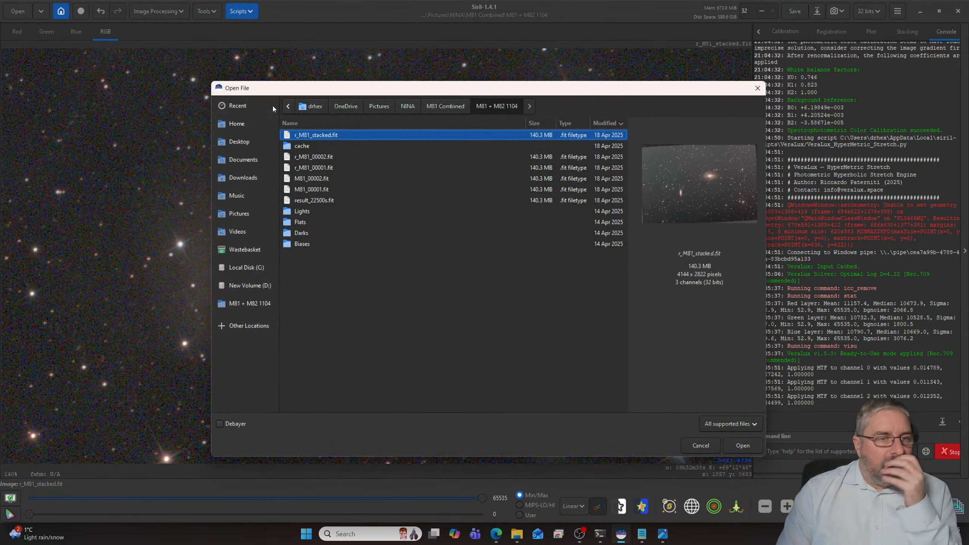
{"action": "left_click", "coordinate": [441, 107]}
{"action": "left_click", "coordinate": [407, 111]}
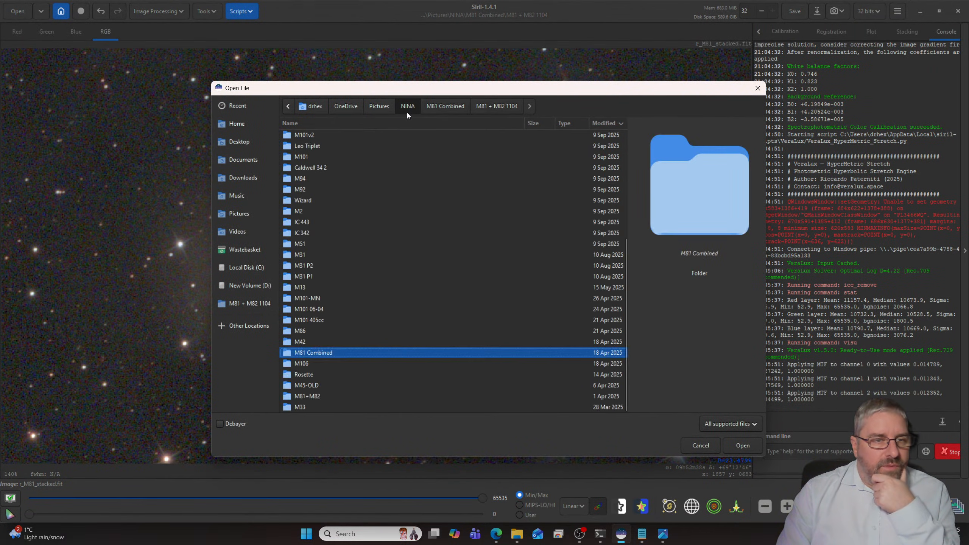
{"action": "scroll", "coordinate": [380, 163], "scroll_direction": "up", "scroll_amount": 5}
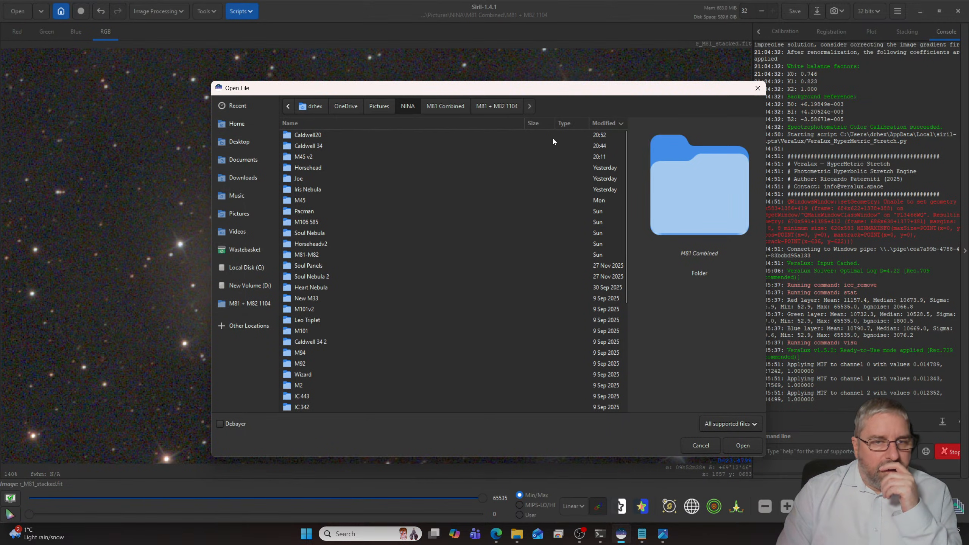
{"action": "left_click", "coordinate": [604, 125]}
{"action": "left_click", "coordinate": [604, 125]}
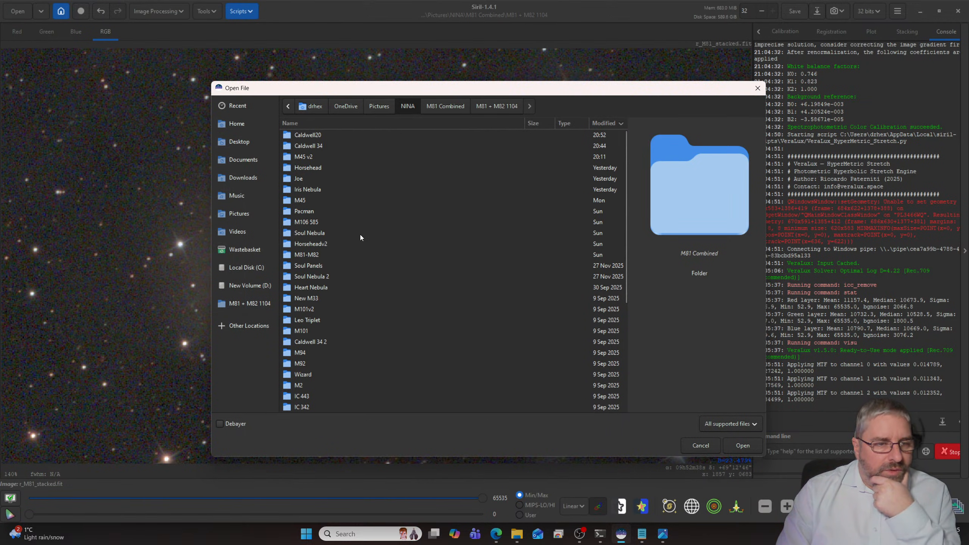
{"action": "scroll", "coordinate": [353, 235], "scroll_direction": "down", "scroll_amount": 4}
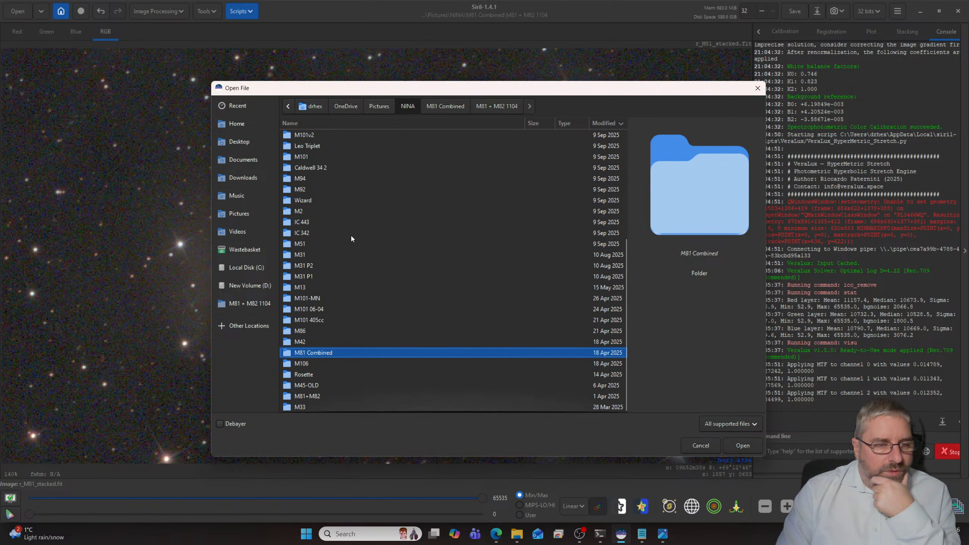
{"action": "left_click", "coordinate": [319, 396]}
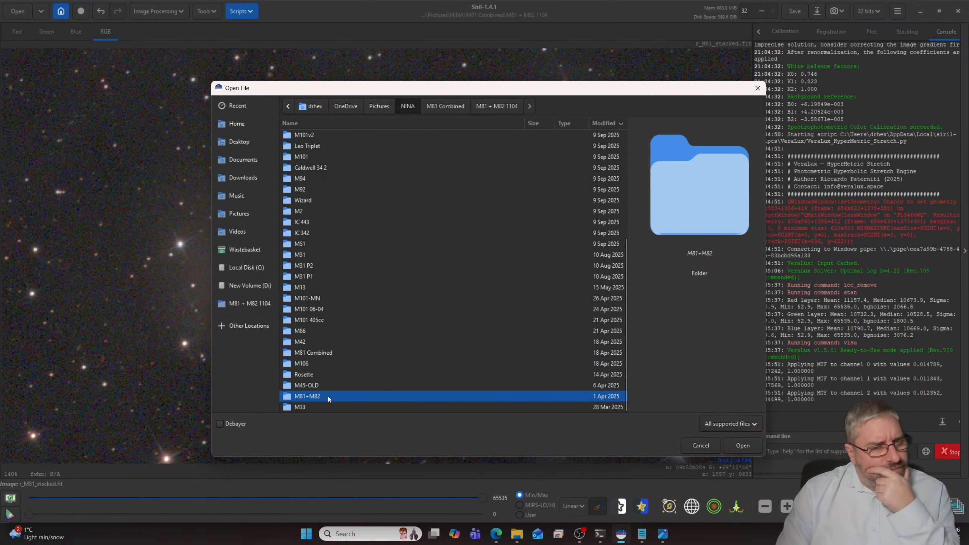
{"action": "double_click", "coordinate": [327, 396]}
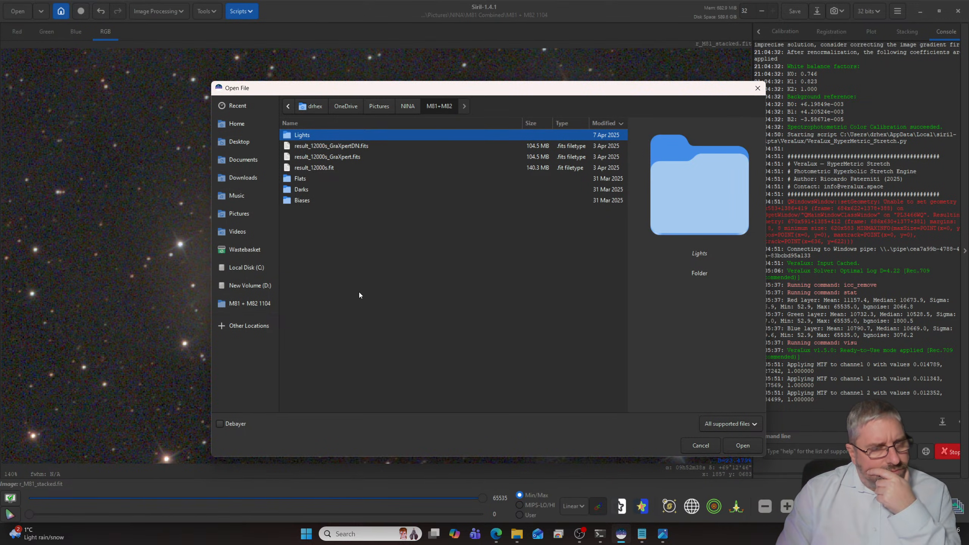
- Open result_11460s.fit from the NINA folder's M81-M82 subfolder and set the image display mode to AutoStretch
{"action": "left_click", "coordinate": [407, 107]}
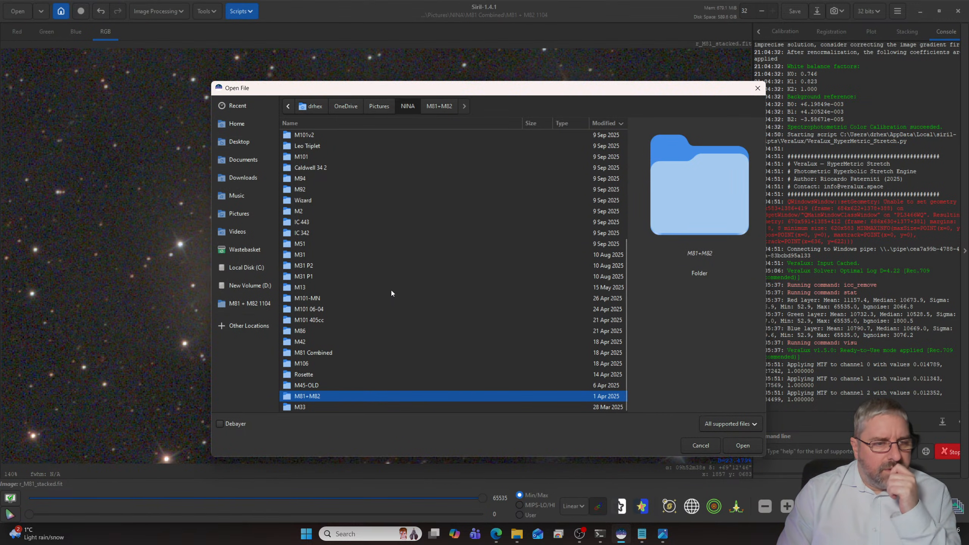
{"action": "scroll", "coordinate": [391, 293], "scroll_direction": "up", "scroll_amount": 5}
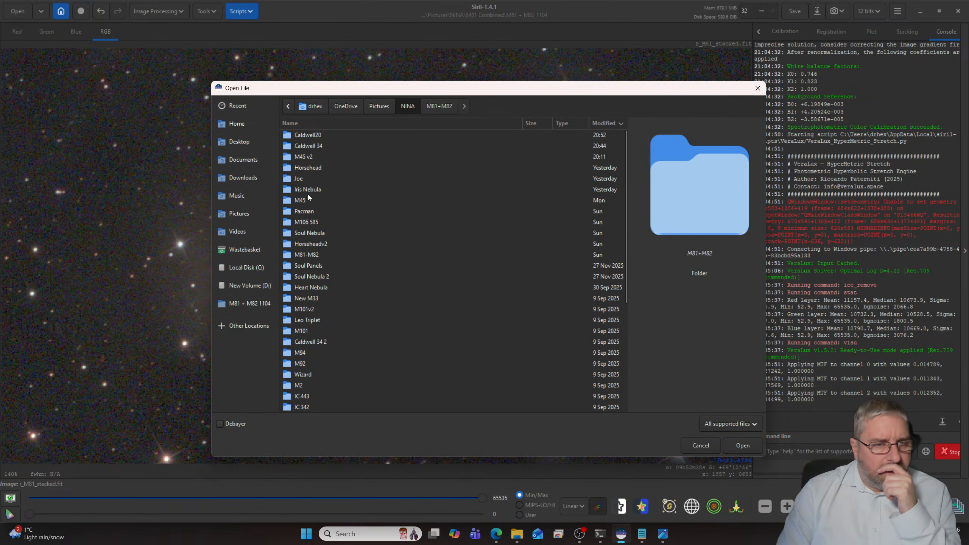
{"action": "double_click", "coordinate": [313, 255]}
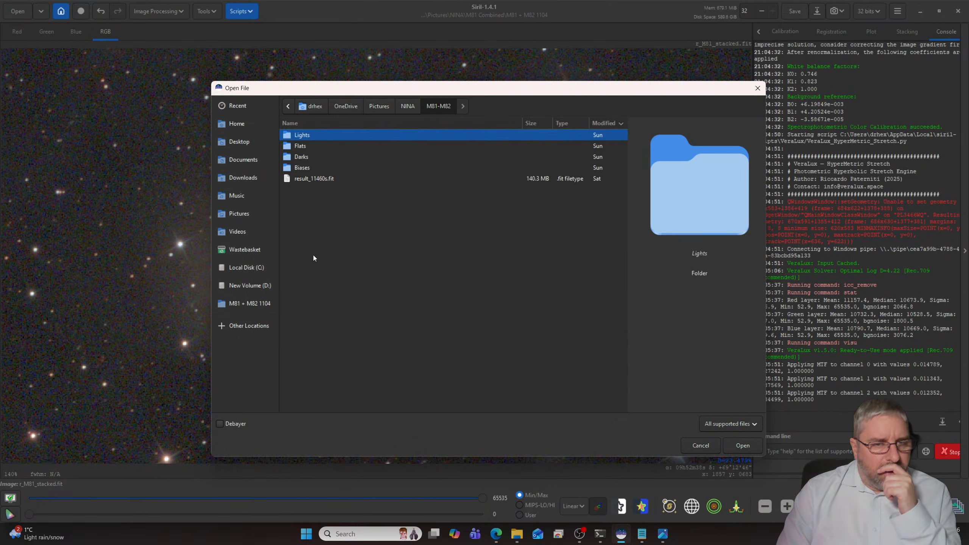
{"action": "left_click", "coordinate": [314, 179]}
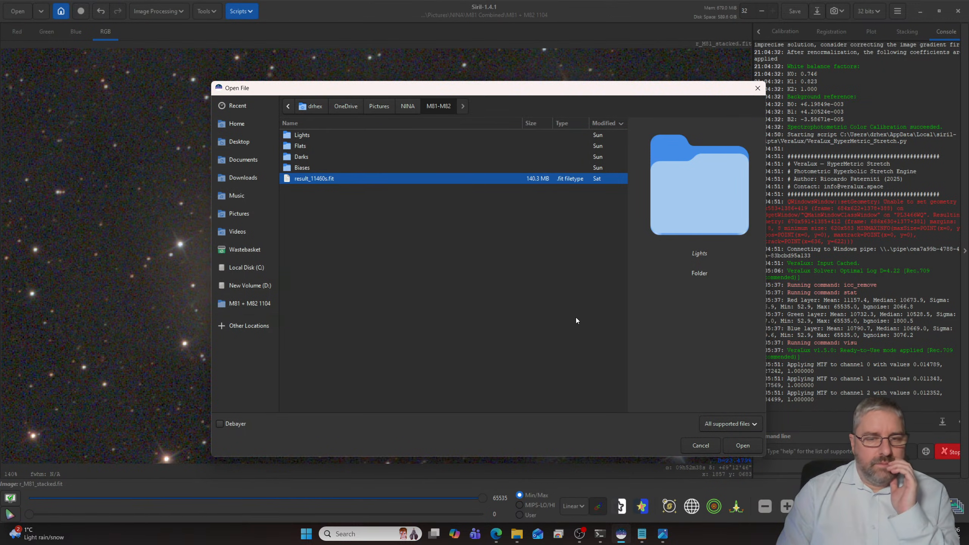
{"action": "left_click", "coordinate": [739, 446]}
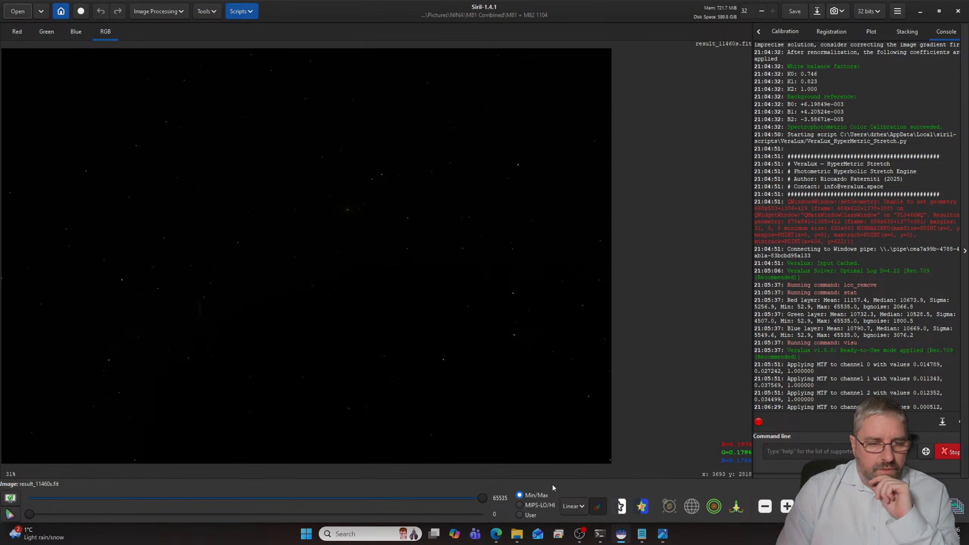
{"action": "left_click", "coordinate": [573, 506]}
{"action": "left_click", "coordinate": [579, 466]}
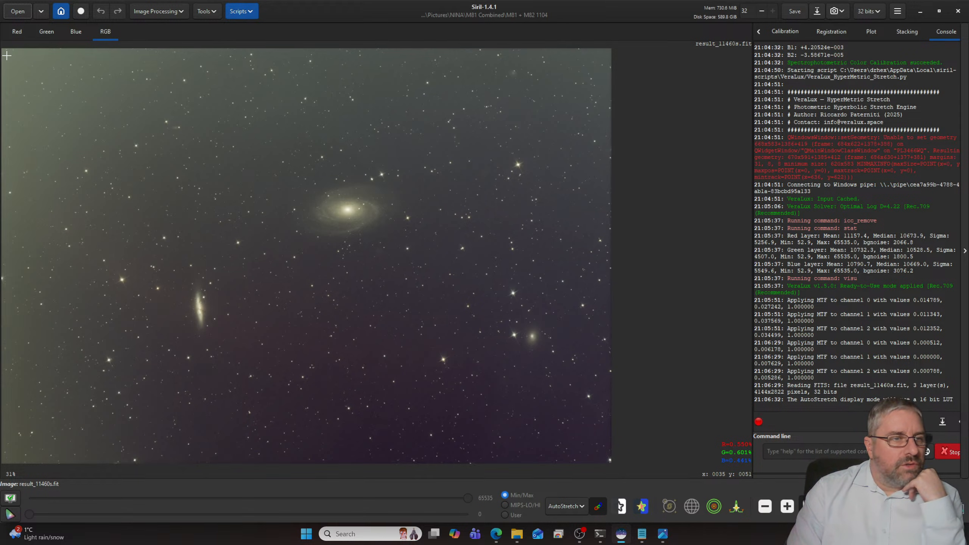
- Crop a thin border off all edges of the image, keeping an area of about 4050 by 2722 px
{"action": "left_click_drag", "start_coordinate": [6, 55], "coordinate": [603, 456]}
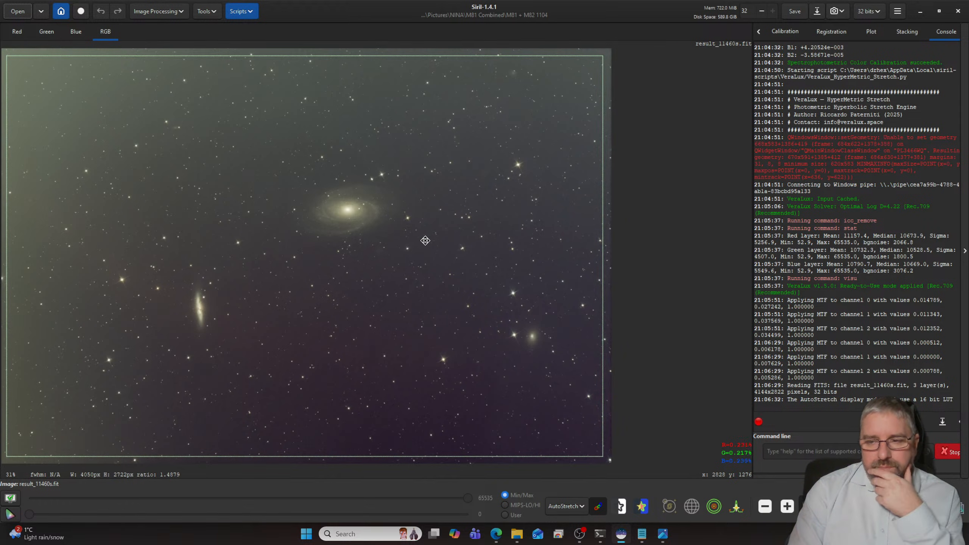
{"action": "right_click", "coordinate": [318, 100]}
{"action": "mouse_move", "coordinate": [365, 182]}
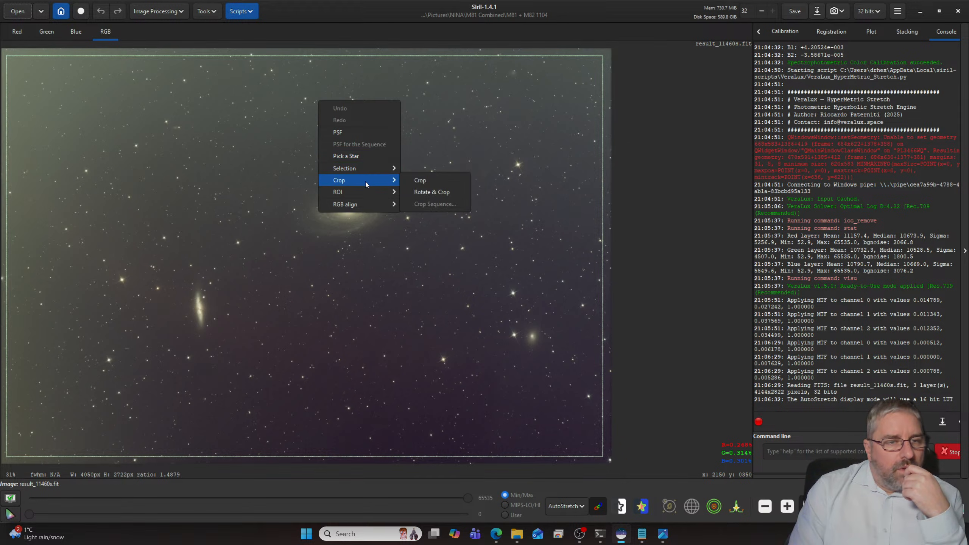
{"action": "left_click", "coordinate": [420, 182]}
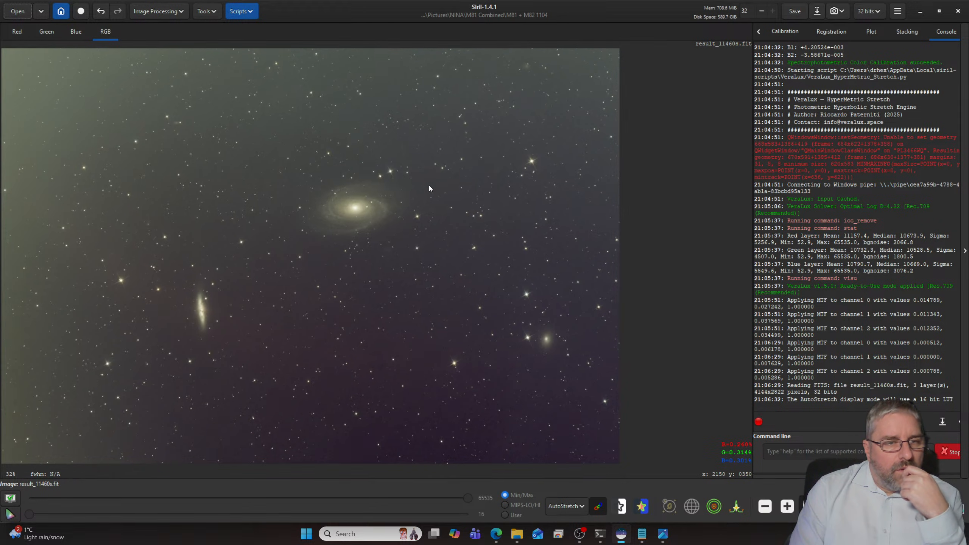
- Run the AutoBGE.py gradient removal with 100 sample points, polynomial degree 2 and smoothness 0.10, and close the script
{"action": "left_click", "coordinate": [241, 11]}
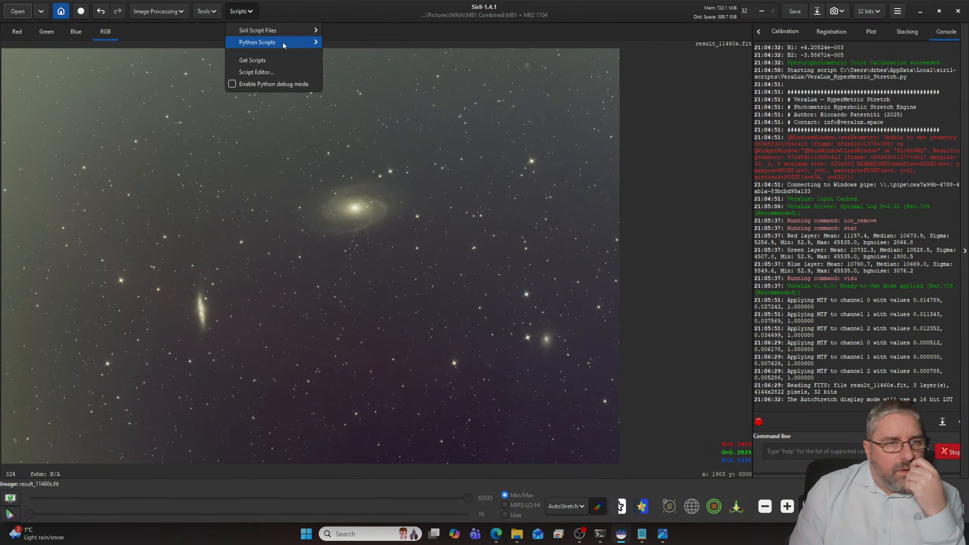
{"action": "mouse_move", "coordinate": [282, 42]}
{"action": "mouse_move", "coordinate": [384, 46]}
{"action": "left_click", "coordinate": [418, 54]}
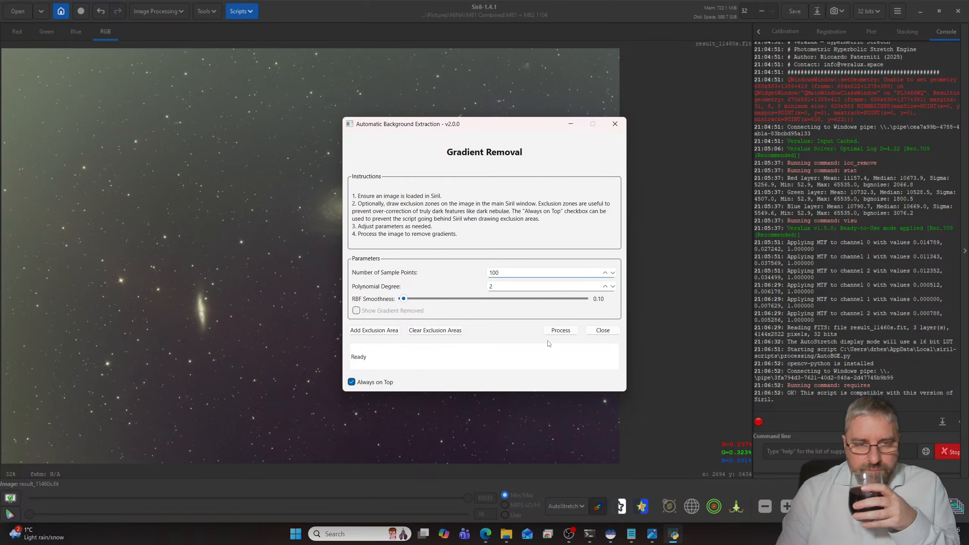
{"action": "left_click", "coordinate": [560, 330]}
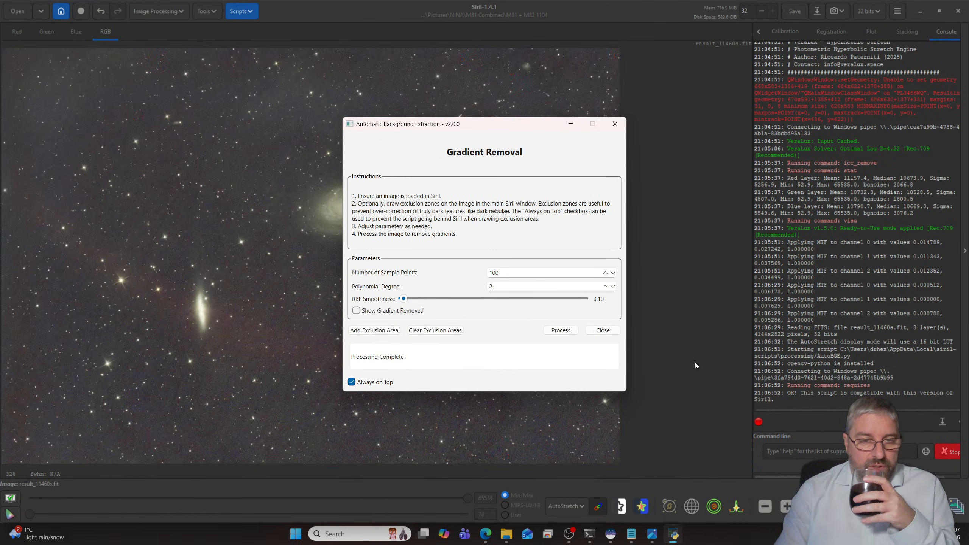
{"action": "left_click", "coordinate": [605, 331]}
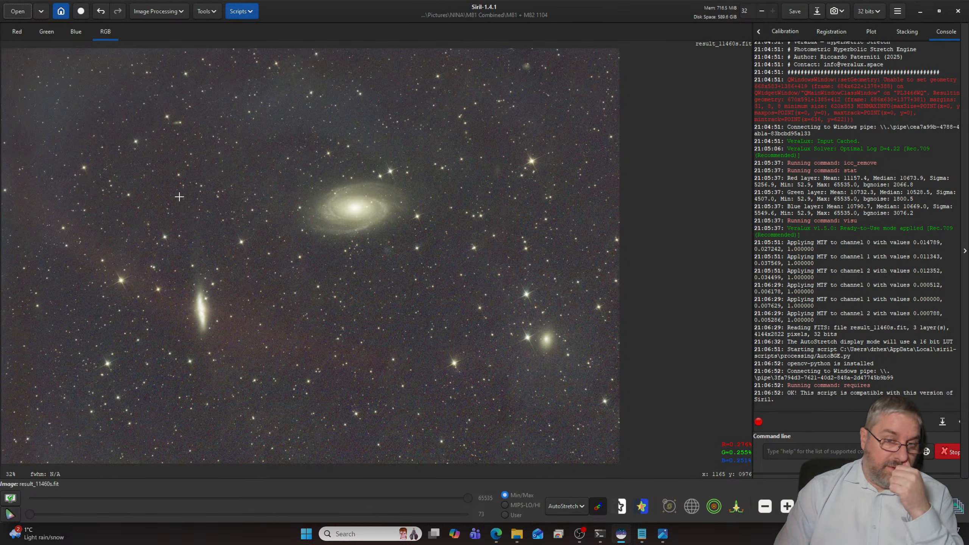
- Launch the GraXpert-AI.py script and apply its Denoising operation to the image at strength 0.80
{"action": "left_click", "coordinate": [249, 14]}
{"action": "mouse_move", "coordinate": [257, 43]}
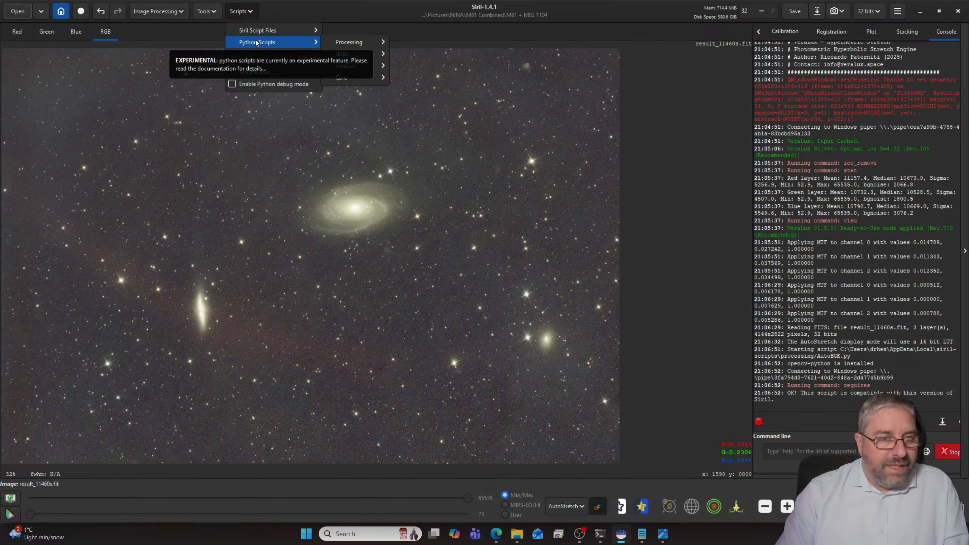
{"action": "mouse_move", "coordinate": [372, 84]}
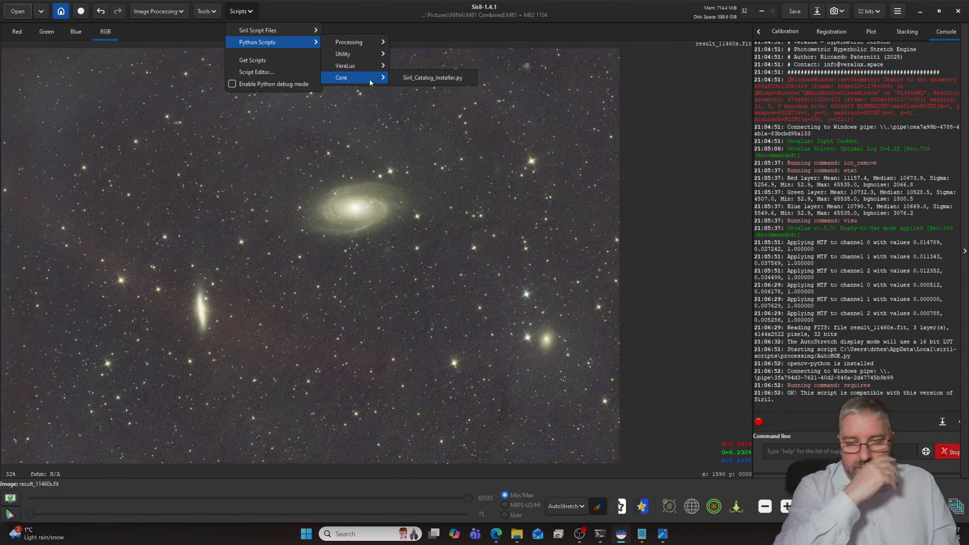
{"action": "mouse_move", "coordinate": [329, 56]}
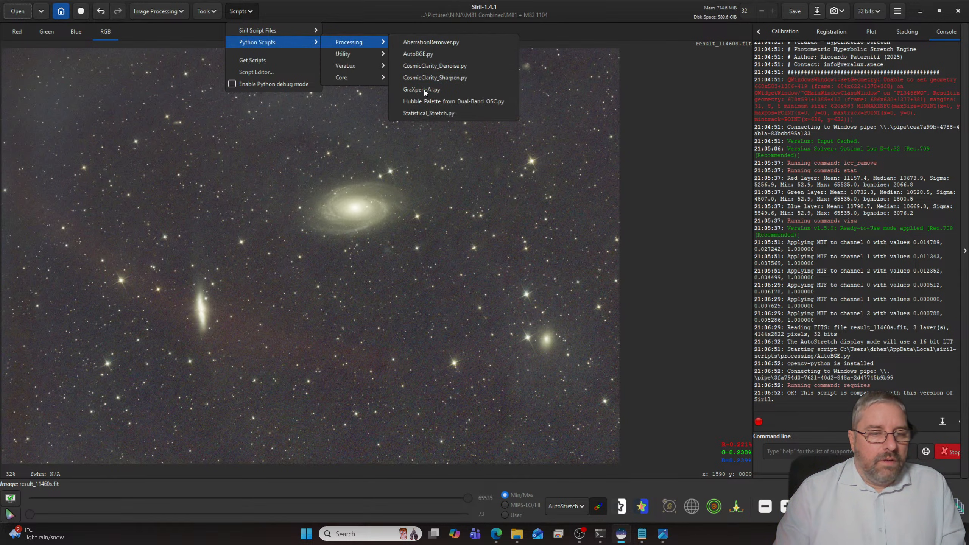
{"action": "left_click", "coordinate": [424, 90]}
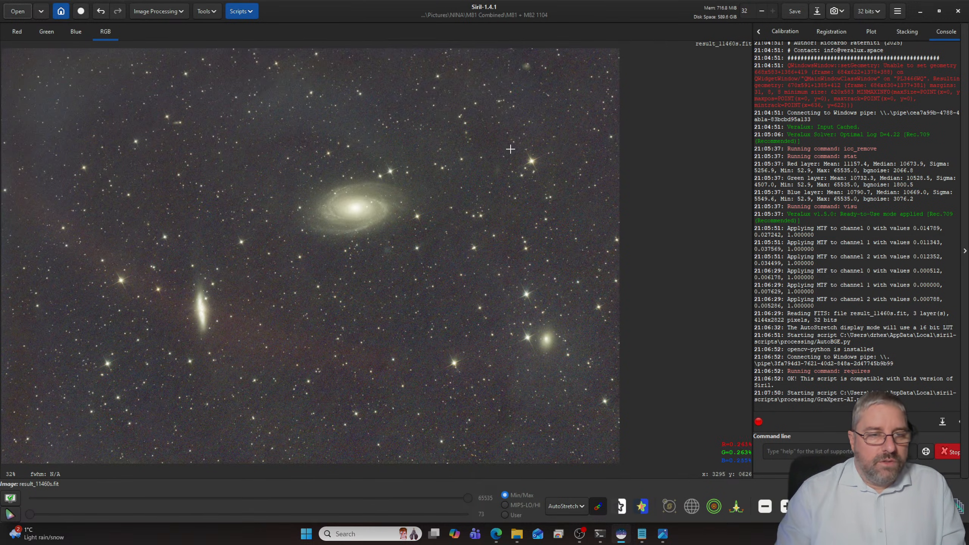
{"action": "left_click", "coordinate": [538, 209]}
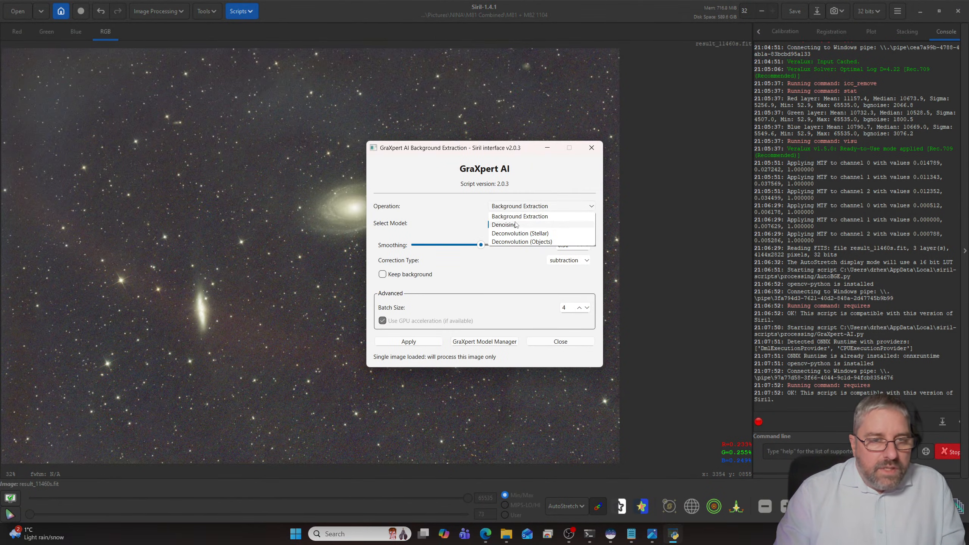
{"action": "left_click", "coordinate": [516, 225]}
{"action": "left_click_drag", "start_coordinate": [478, 259], "coordinate": [519, 265]}
{"action": "left_click", "coordinate": [415, 343]}
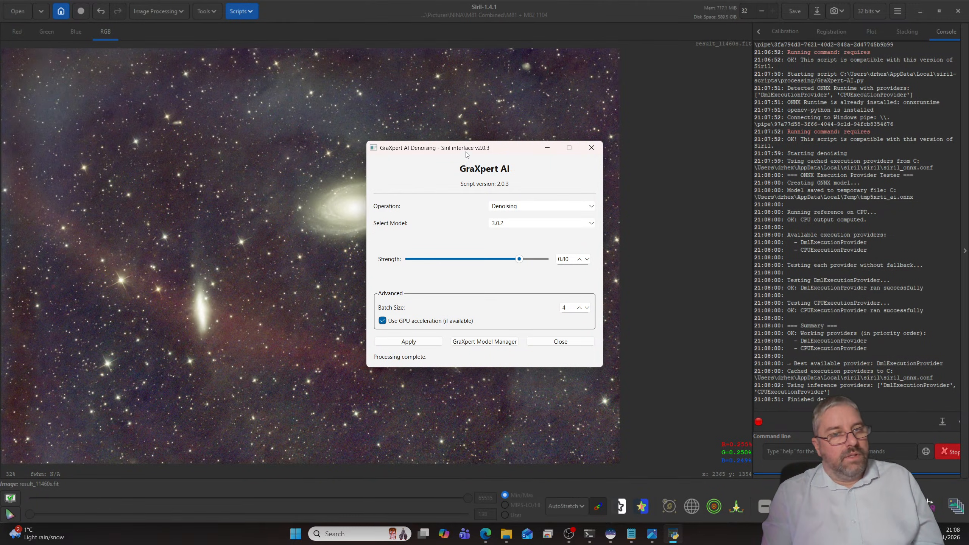
- Examine the denoised image's background and stars up close and as a whole, and close the GraXpert window
{"action": "left_click_drag", "start_coordinate": [469, 150], "coordinate": [788, 124]}
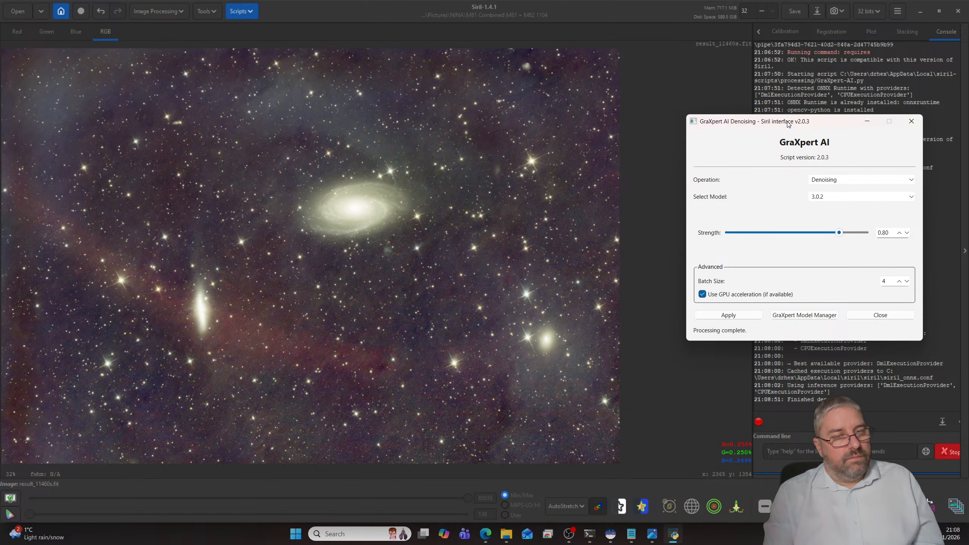
{"action": "left_click_drag", "start_coordinate": [788, 124], "coordinate": [718, 124]}
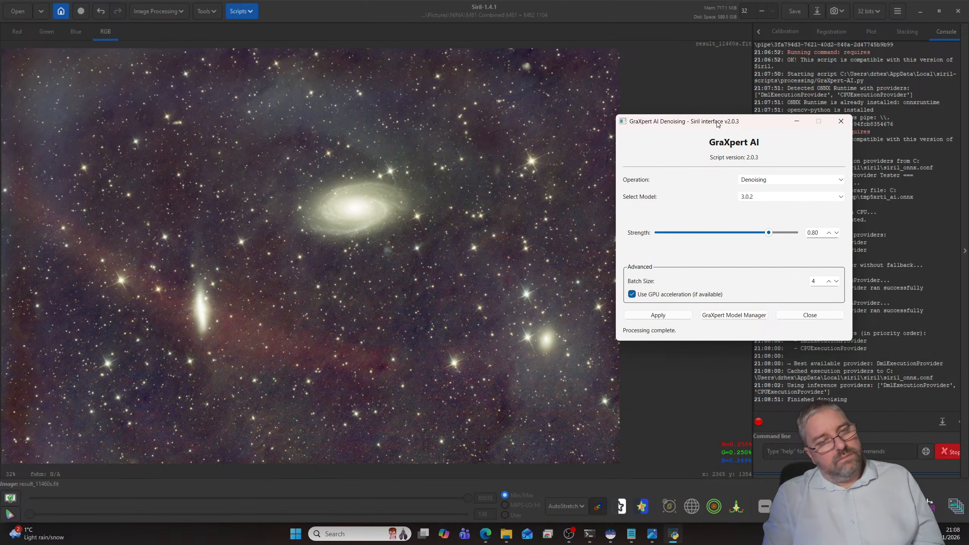
{"action": "scroll", "coordinate": [492, 182], "scroll_direction": "up", "scroll_amount": 8}
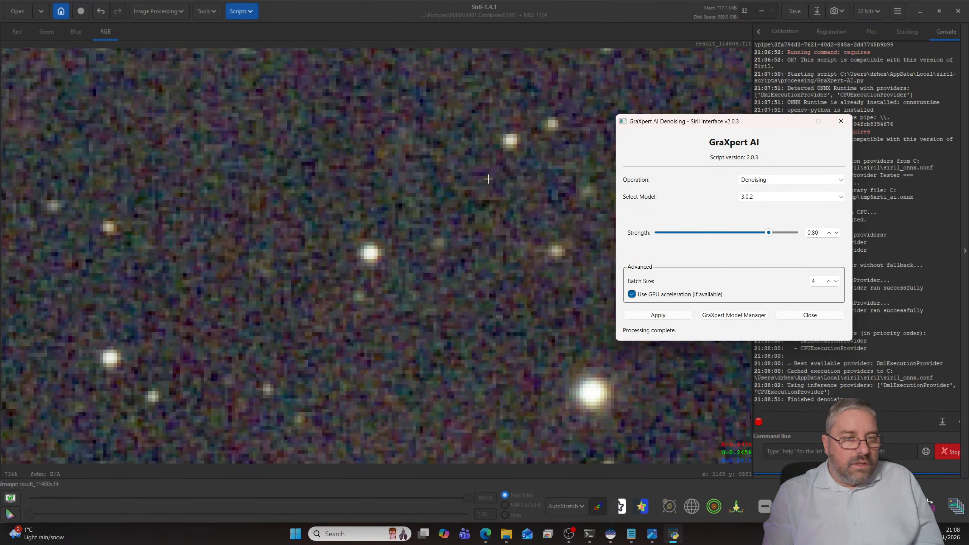
{"action": "scroll", "coordinate": [488, 178], "scroll_direction": "down", "scroll_amount": 9}
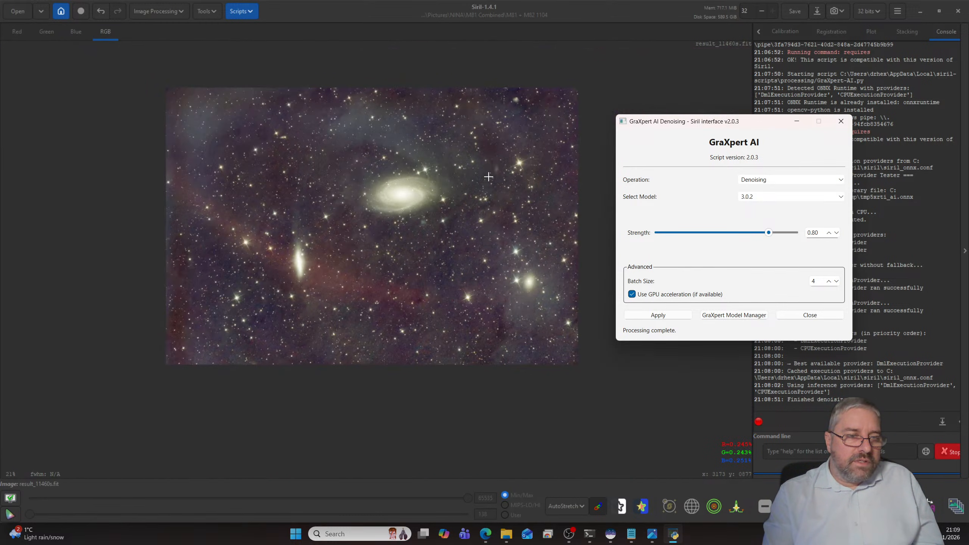
{"action": "scroll", "coordinate": [488, 176], "scroll_direction": "up", "scroll_amount": 1}
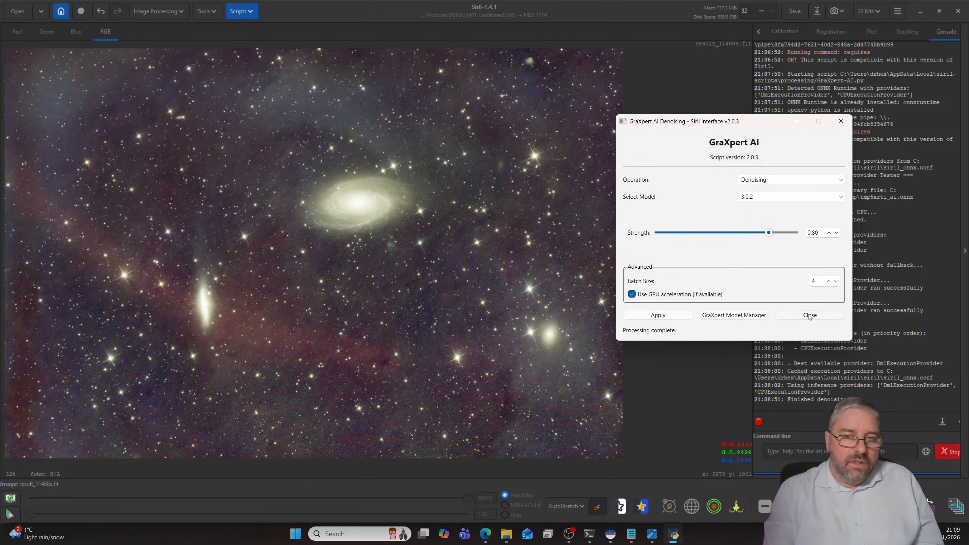
{"action": "left_click", "coordinate": [809, 315]}
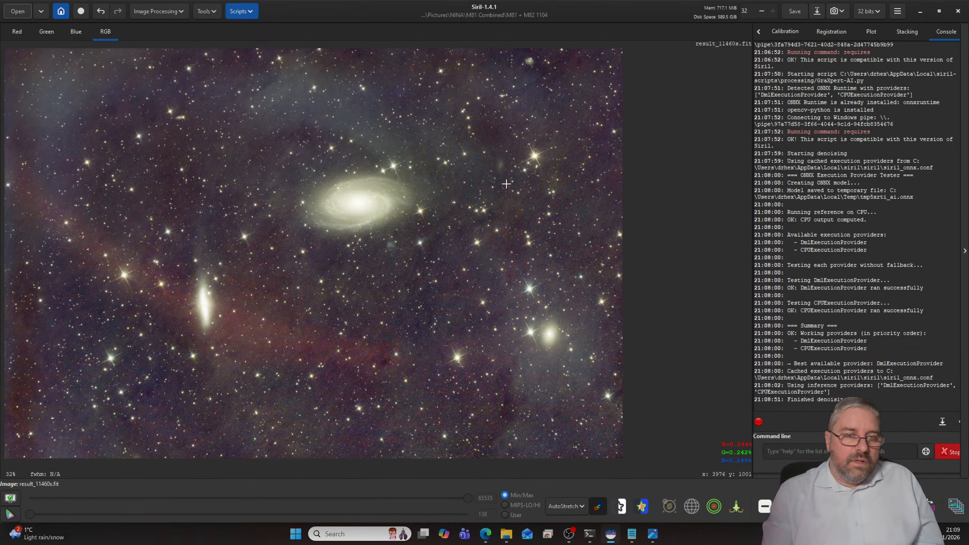
- Undo the GraXpert denoising and inspect the background noise around M81 up close
{"action": "left_click", "coordinate": [100, 11]}
{"action": "scroll", "coordinate": [420, 212], "scroll_direction": "up", "scroll_amount": 9}
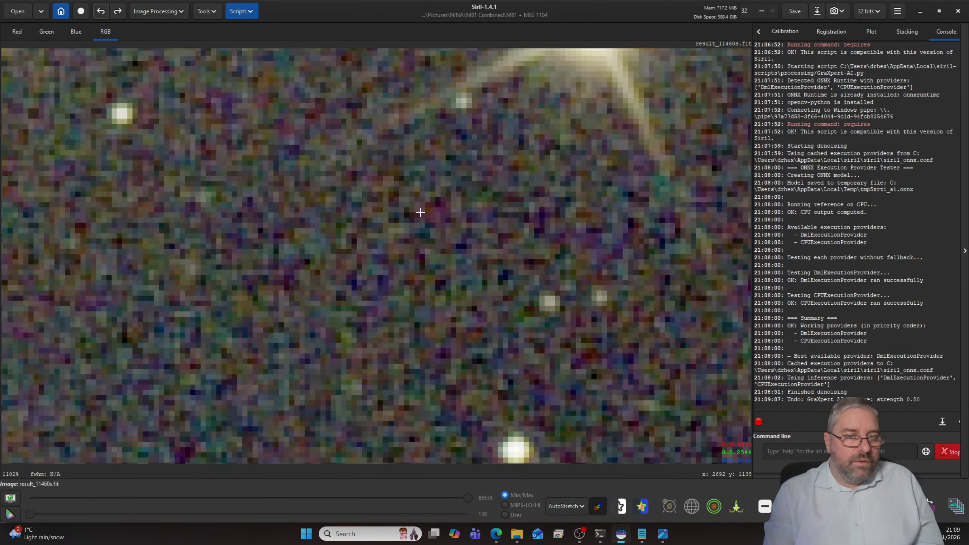
{"action": "scroll", "coordinate": [420, 212], "scroll_direction": "down", "scroll_amount": 7}
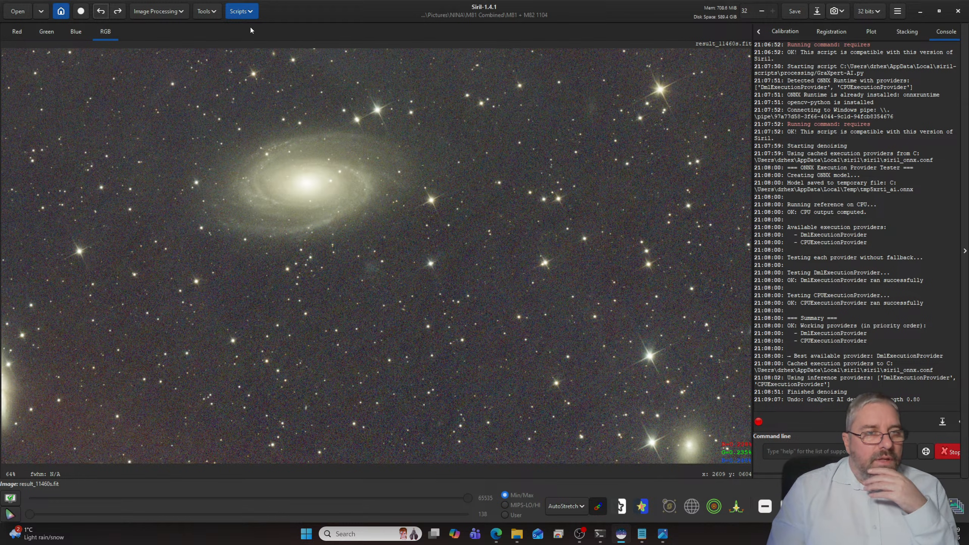
- Launch the VeraLux_Silentium.py script and try a noise intensity of 1.70 on a 1:1 preview of the background
{"action": "left_click", "coordinate": [250, 11]}
{"action": "mouse_move", "coordinate": [290, 42]}
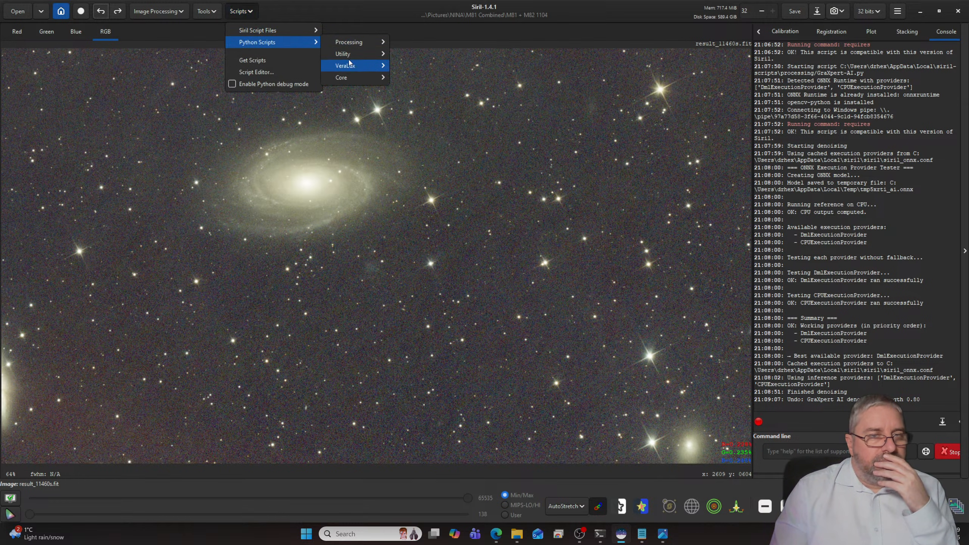
{"action": "mouse_move", "coordinate": [349, 64]}
{"action": "left_click", "coordinate": [440, 91]}
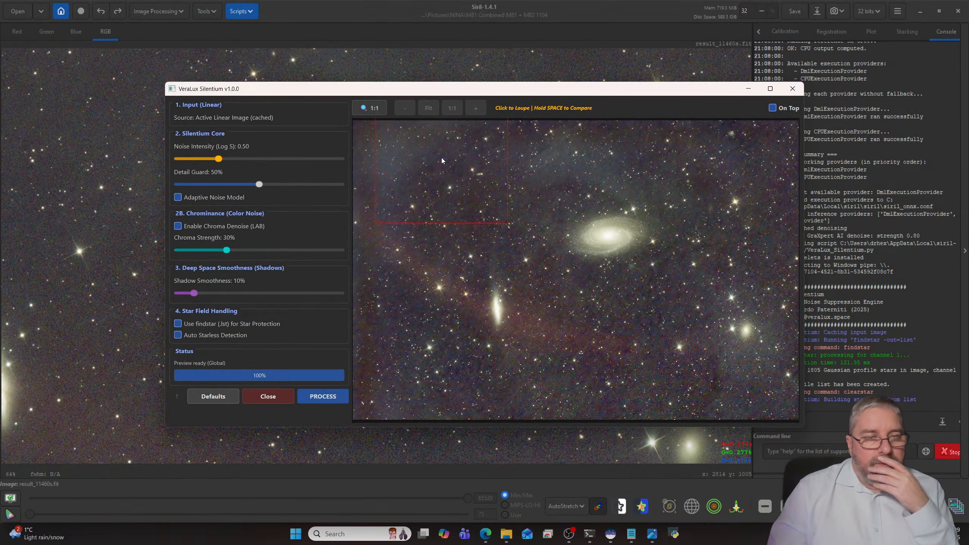
{"action": "left_click", "coordinate": [519, 219]}
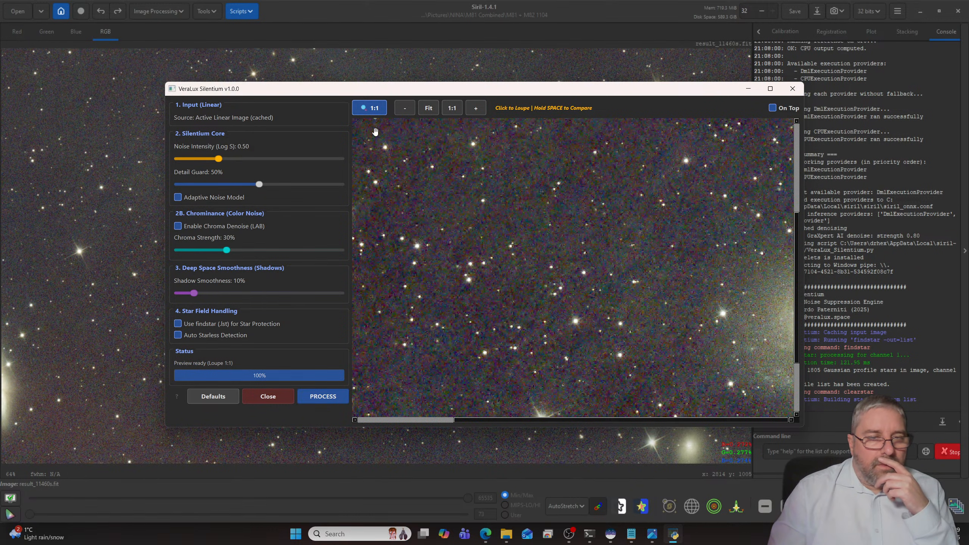
{"action": "left_click_drag", "start_coordinate": [219, 158], "coordinate": [301, 164]}
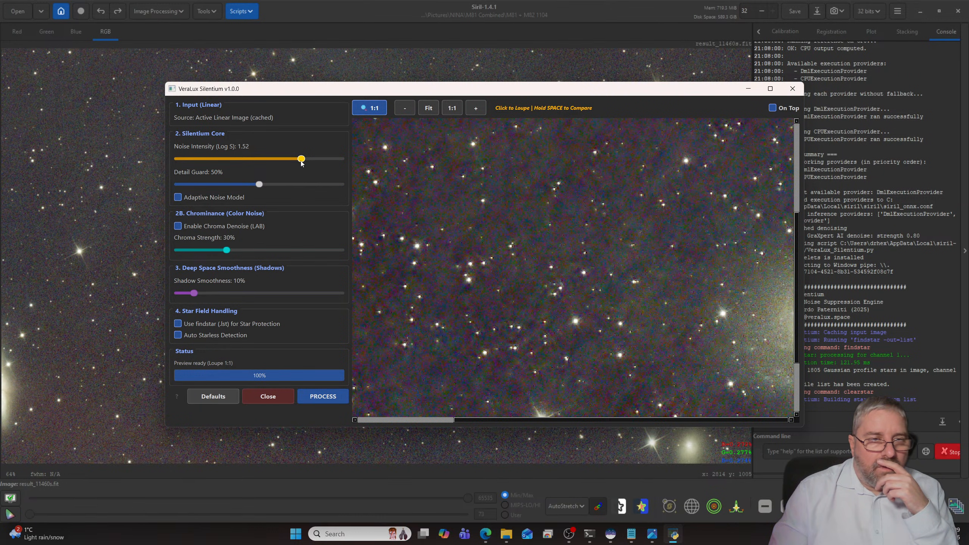
{"action": "left_click_drag", "start_coordinate": [301, 162], "coordinate": [316, 162]}
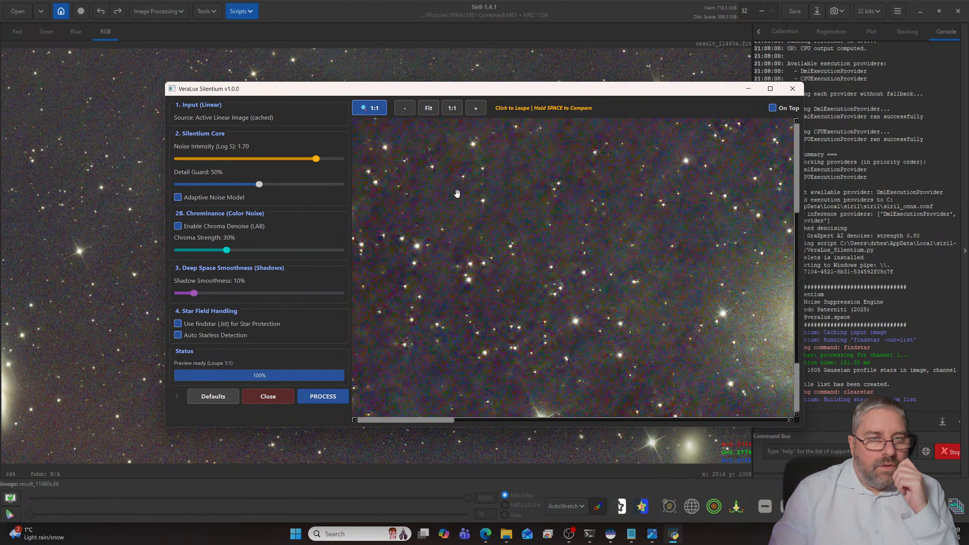
- Examine the Silentium noise reduction preview on the whole frame and close up on the background and M81
{"action": "left_click", "coordinate": [456, 194]}
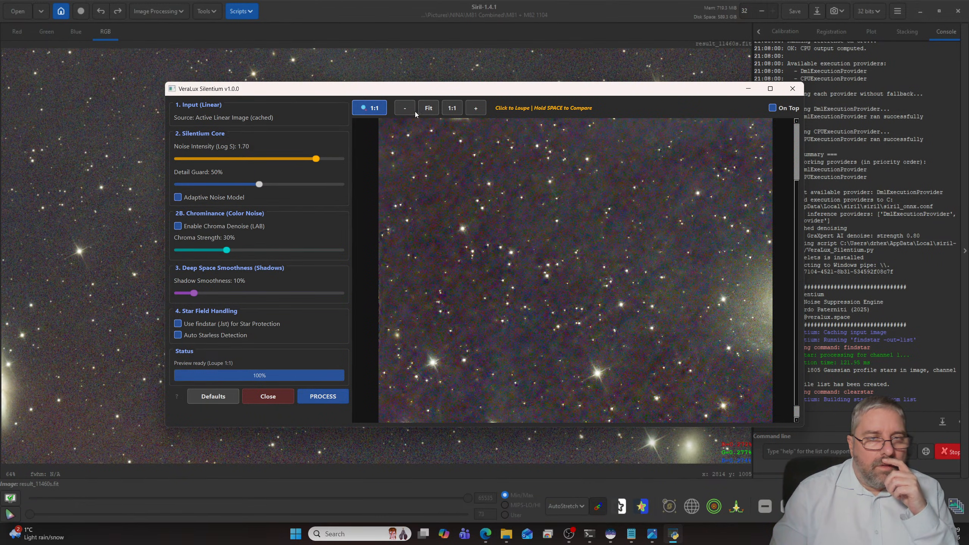
{"action": "left_click", "coordinate": [434, 114]}
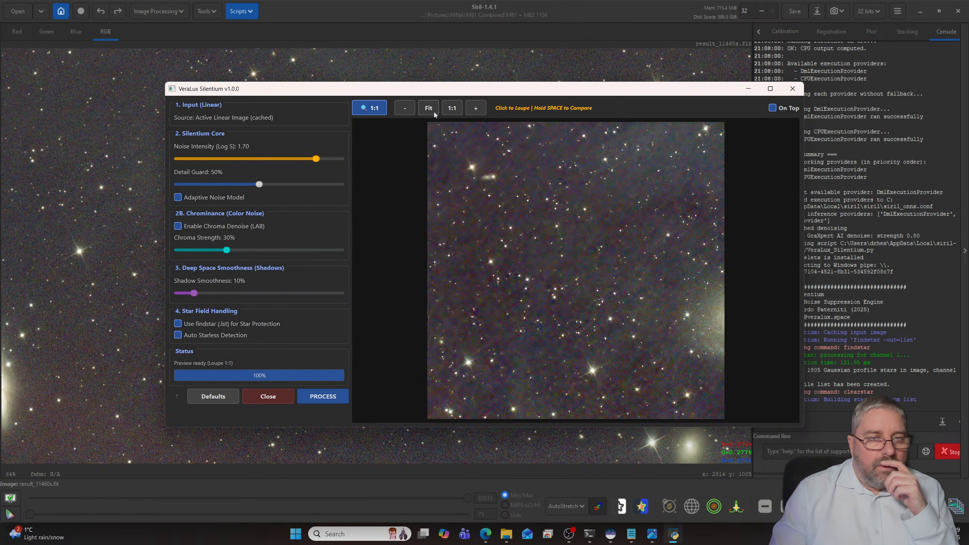
{"action": "left_click", "coordinate": [405, 110]}
{"action": "left_click", "coordinate": [566, 241]}
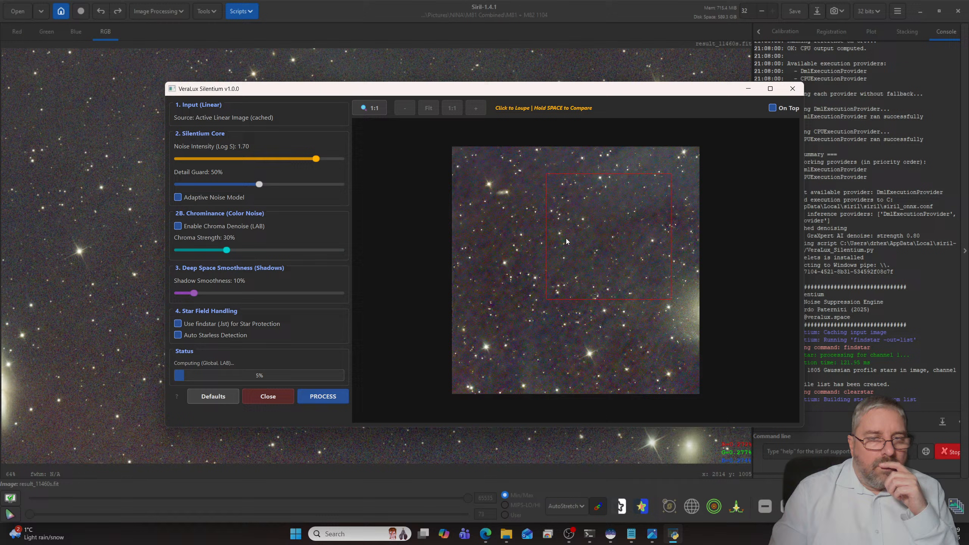
{"action": "left_click", "coordinate": [486, 214]}
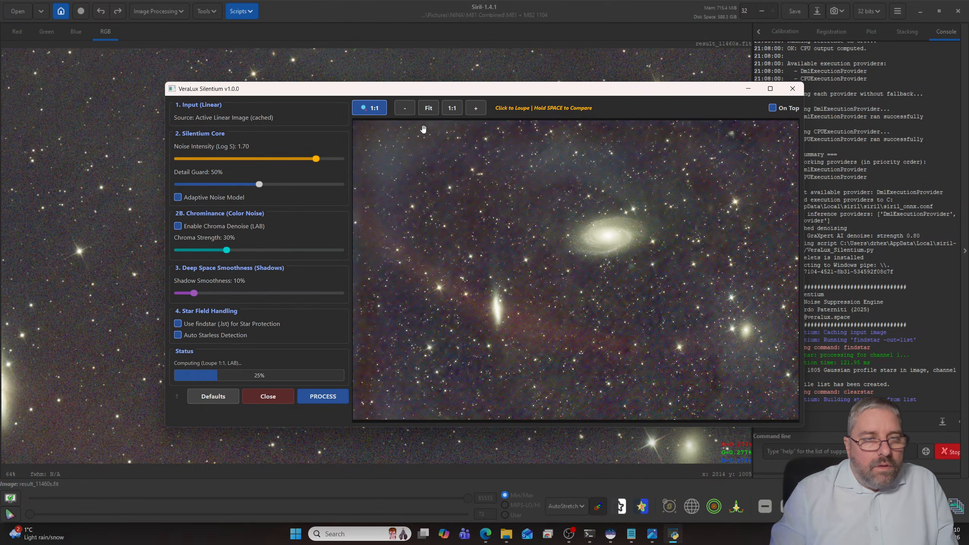
{"action": "left_click", "coordinate": [539, 201]}
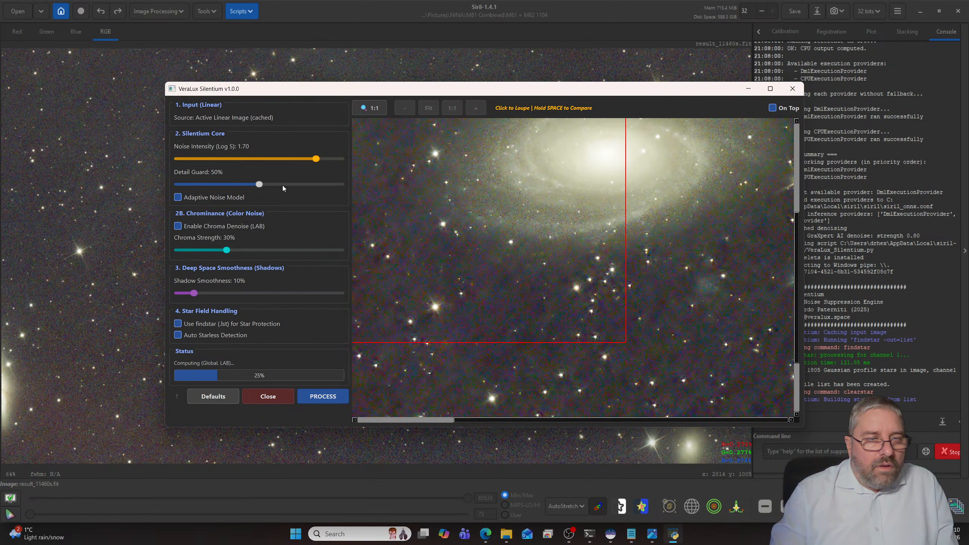
- Try a detail guard of 72% in Silentium, check M81 in the preview, and close the script without processing
{"action": "left_click_drag", "start_coordinate": [266, 184], "coordinate": [295, 186]}
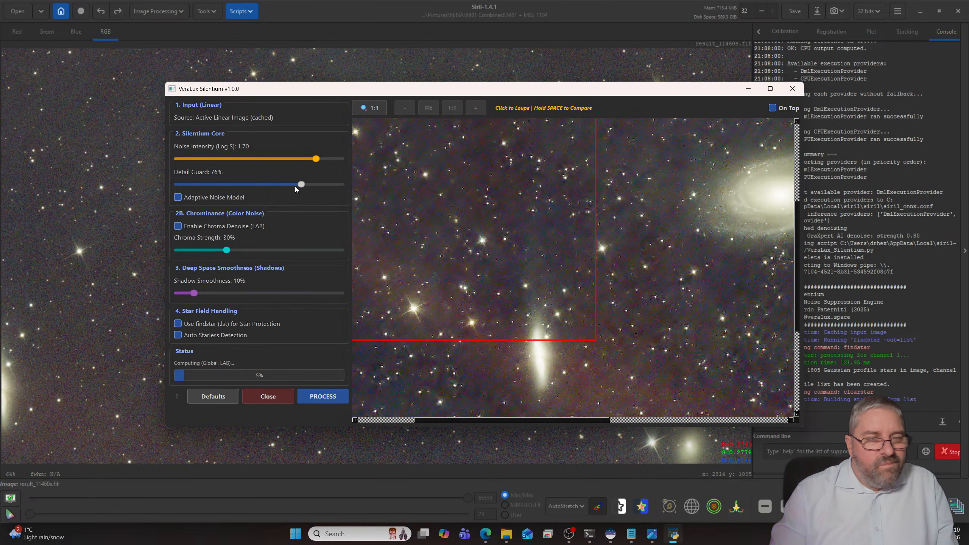
{"action": "left_click", "coordinate": [295, 186]}
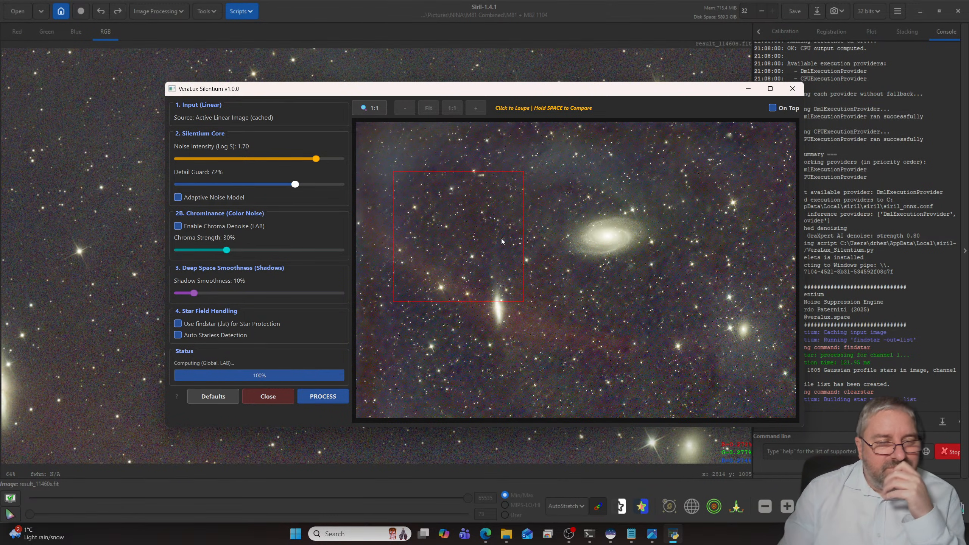
{"action": "left_click", "coordinate": [560, 244]}
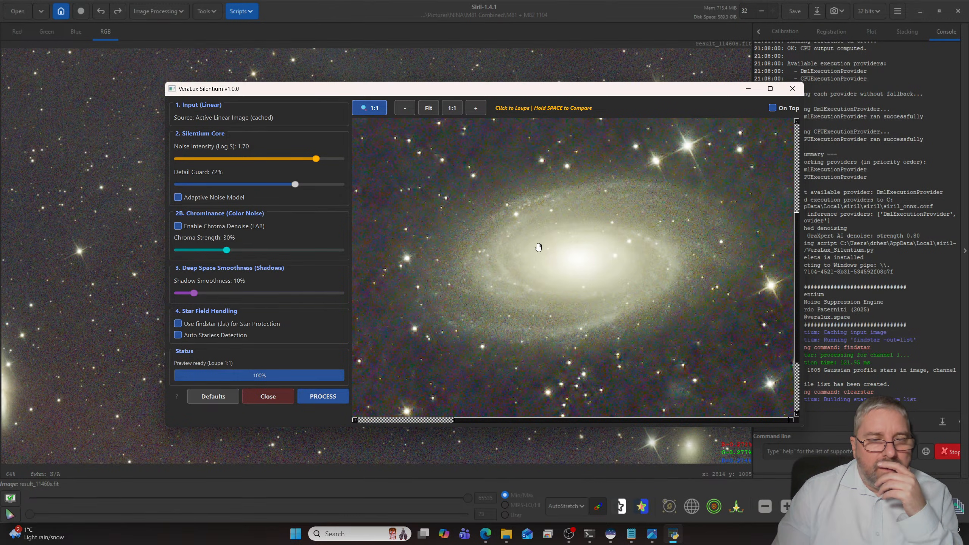
{"action": "scroll", "coordinate": [538, 246], "scroll_direction": "down", "scroll_amount": 5}
{"action": "scroll", "coordinate": [538, 248], "scroll_direction": "up", "scroll_amount": 5}
{"action": "scroll", "coordinate": [537, 248], "scroll_direction": "down", "scroll_amount": 4}
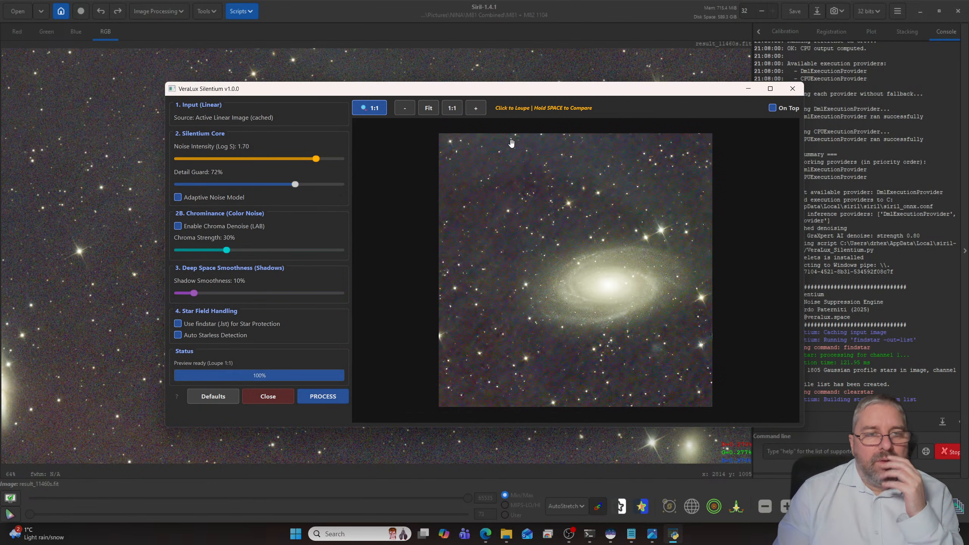
{"action": "left_click", "coordinate": [792, 88]}
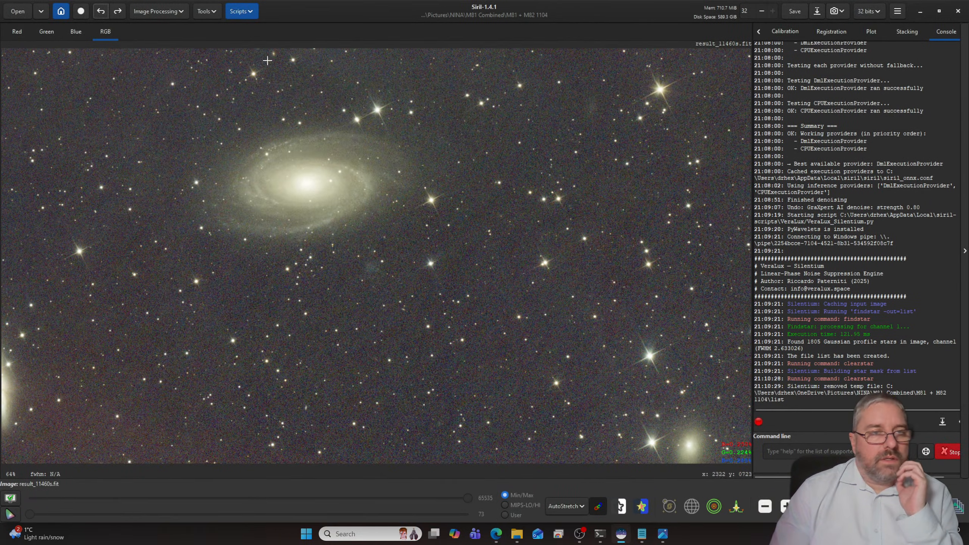
- Run the CosmicClarity_Denoise.py script in Luminance mode at denoise strength 0.80, and close its window
{"action": "left_click", "coordinate": [241, 11]}
{"action": "mouse_move", "coordinate": [271, 43]}
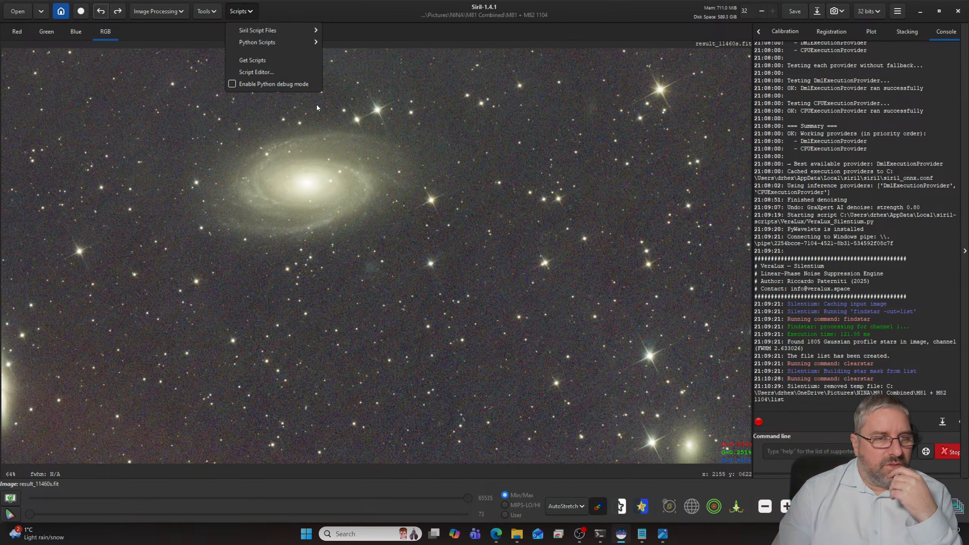
{"action": "mouse_move", "coordinate": [360, 44]}
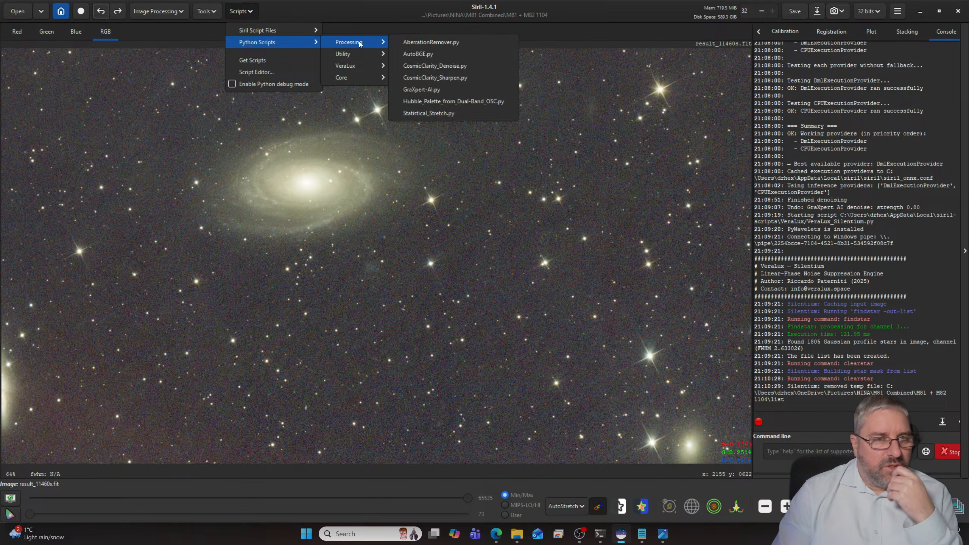
{"action": "left_click", "coordinate": [429, 71]}
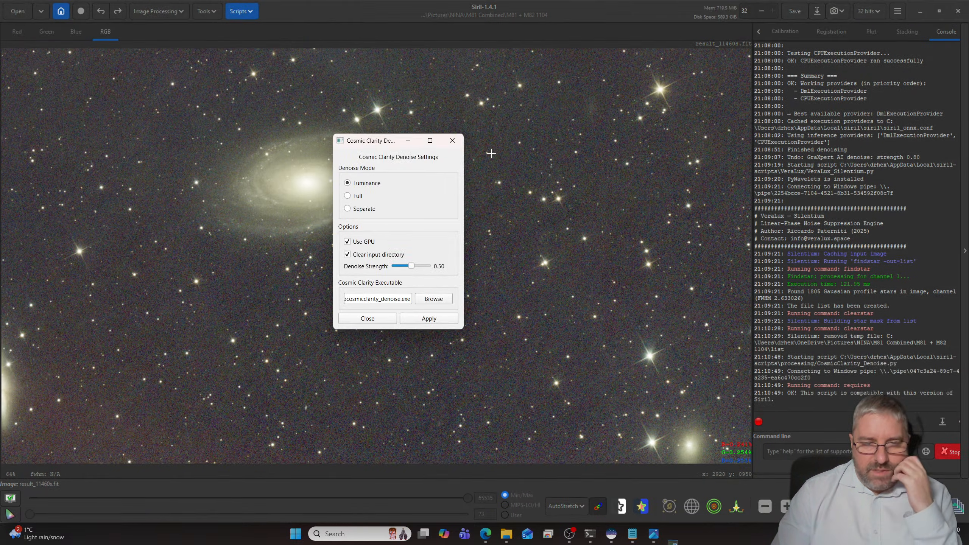
{"action": "left_click", "coordinate": [348, 209]}
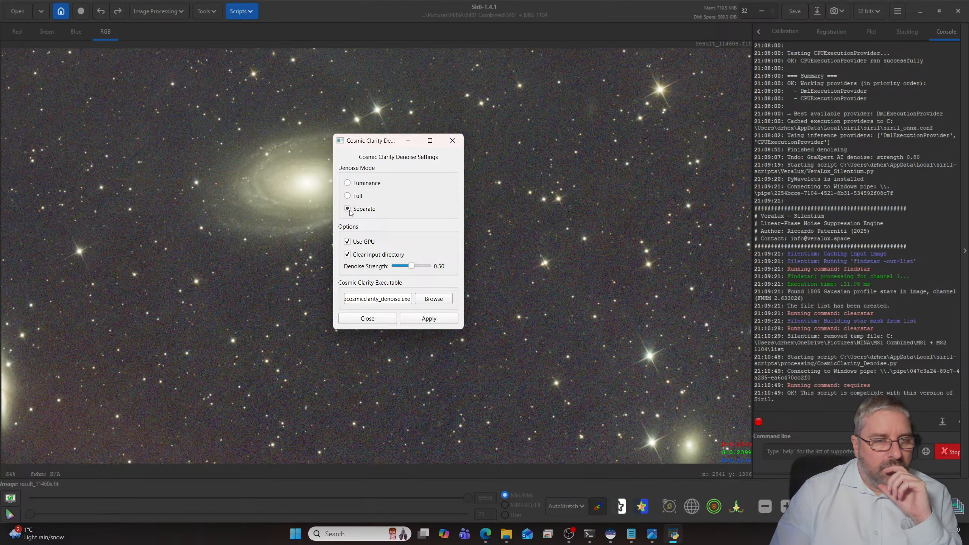
{"action": "left_click", "coordinate": [352, 185]}
{"action": "left_click_drag", "start_coordinate": [412, 266], "coordinate": [422, 271]}
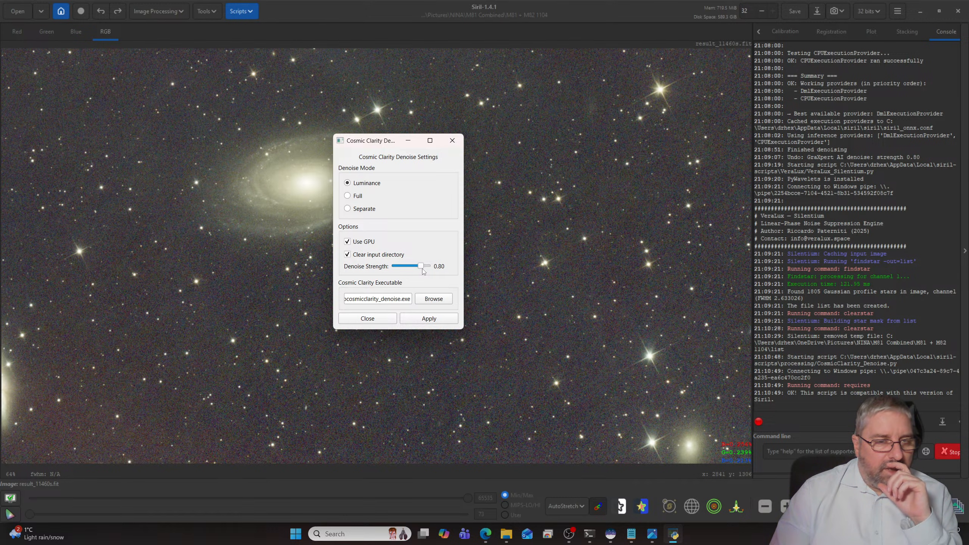
{"action": "left_click", "coordinate": [416, 317]}
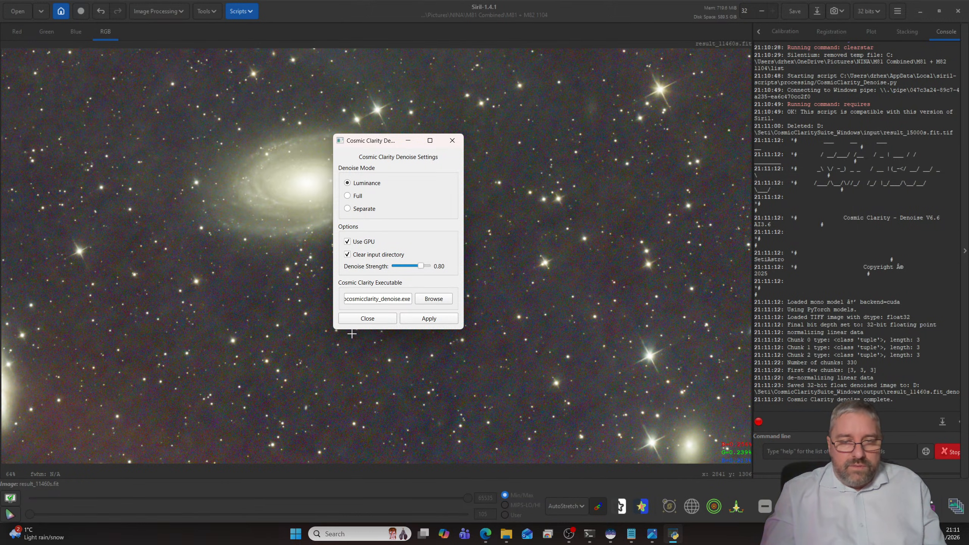
{"action": "left_click", "coordinate": [374, 321]}
- Check the denoised background, relaunch the VeraLux_Silentium.py script and preview the area beside M81 at 1:1
{"action": "scroll", "coordinate": [468, 319], "scroll_direction": "up", "scroll_amount": 5}
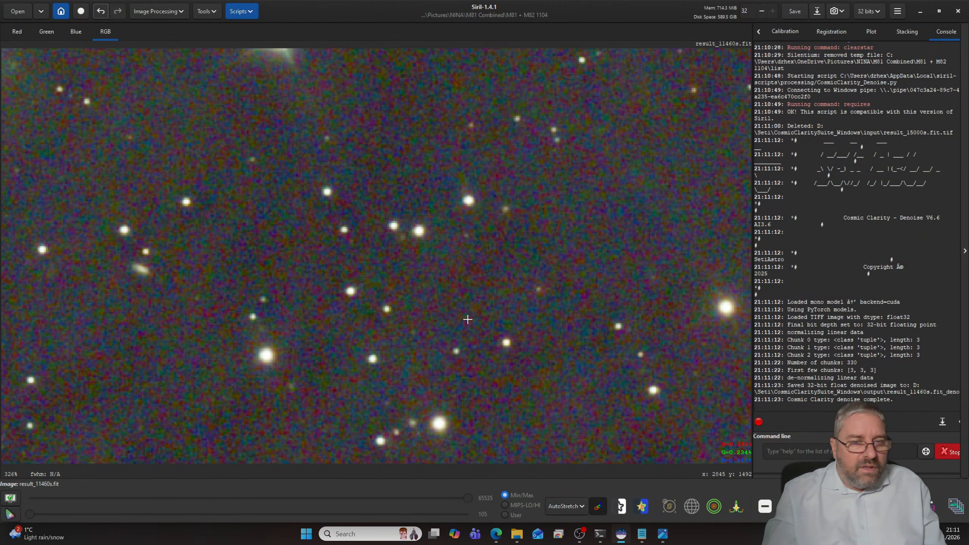
{"action": "scroll", "coordinate": [467, 319], "scroll_direction": "down", "scroll_amount": 7}
{"action": "scroll", "coordinate": [468, 318], "scroll_direction": "down", "scroll_amount": 1}
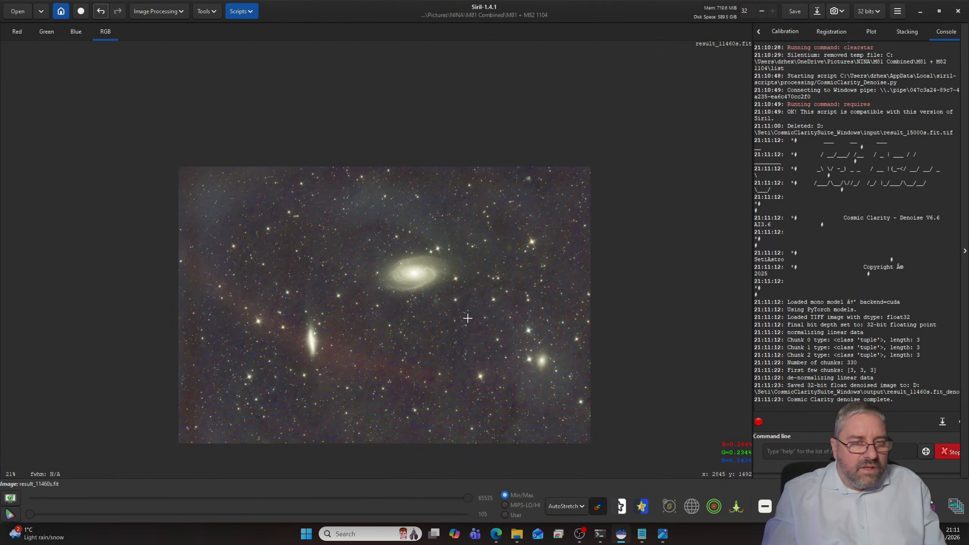
{"action": "scroll", "coordinate": [465, 318], "scroll_direction": "up", "scroll_amount": 3}
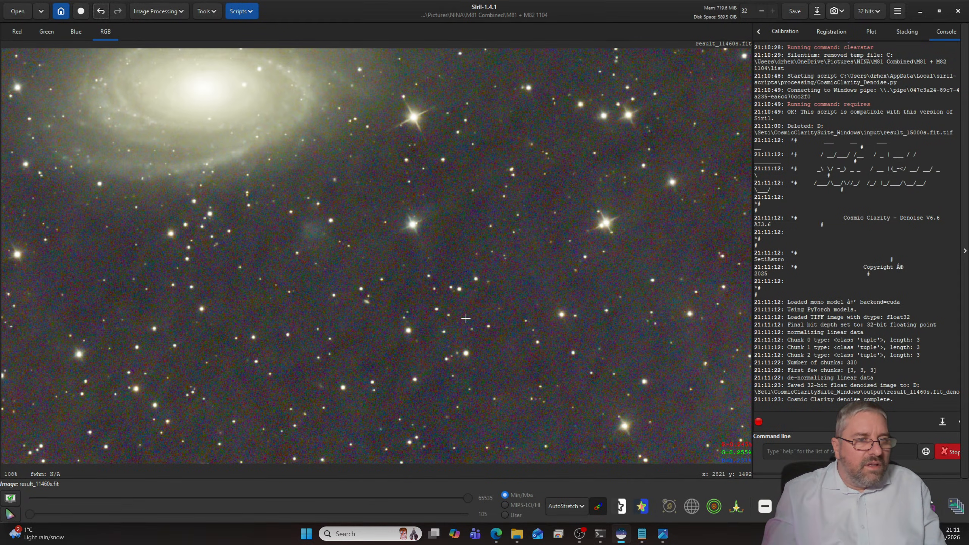
{"action": "left_click", "coordinate": [247, 15]}
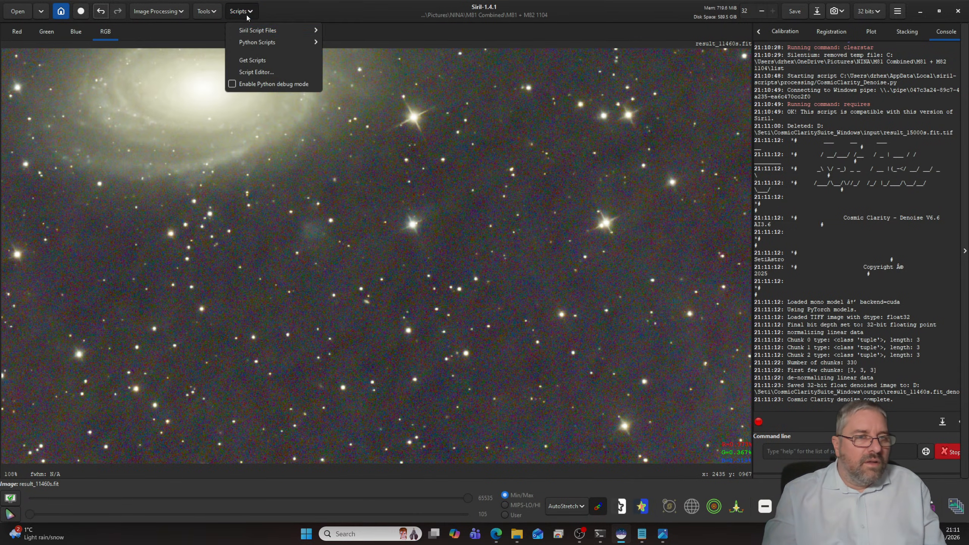
{"action": "mouse_move", "coordinate": [269, 45]}
{"action": "mouse_move", "coordinate": [359, 69]}
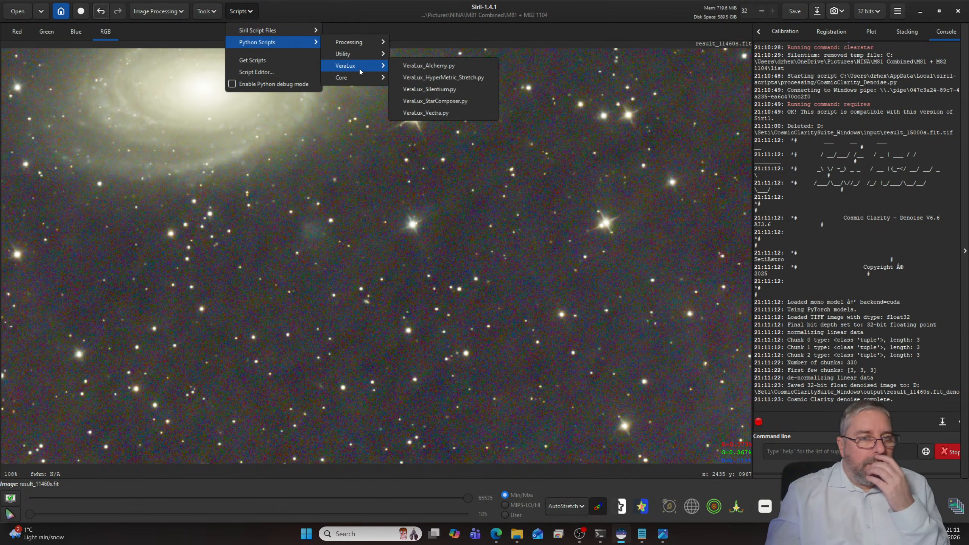
{"action": "left_click", "coordinate": [435, 89]}
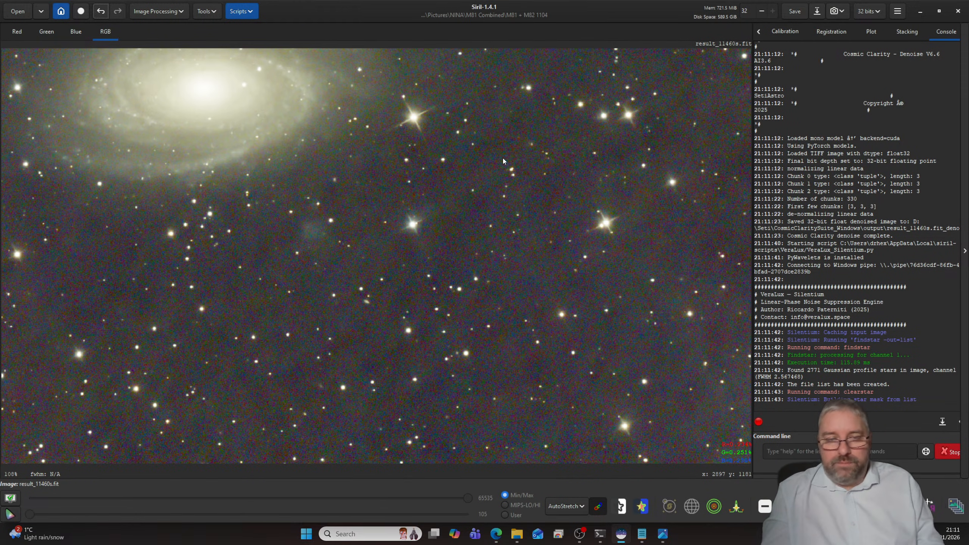
{"action": "left_click", "coordinate": [554, 227]}
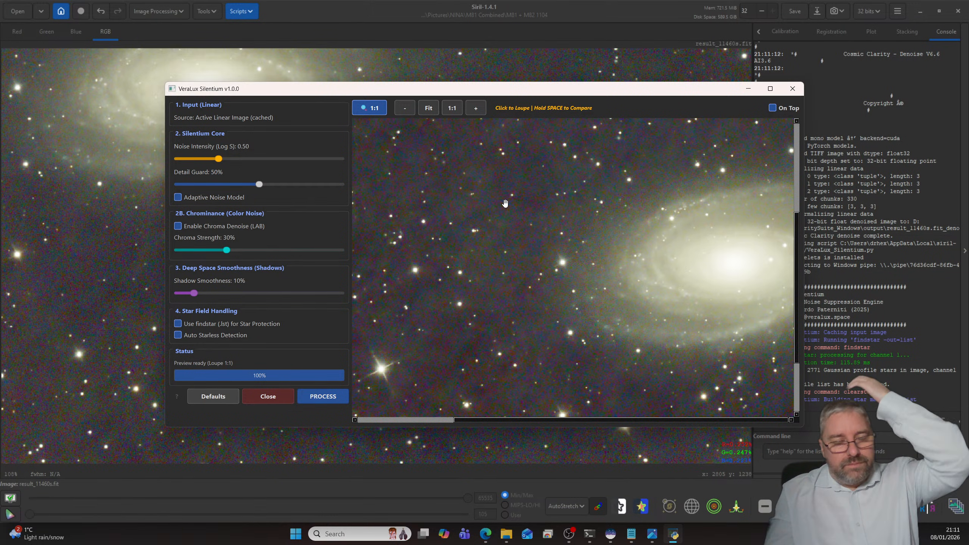
- Set Silentium's noise intensity to 0.98 and detail guard to 61%, and process the image
{"action": "left_click_drag", "start_coordinate": [219, 158], "coordinate": [238, 160]}
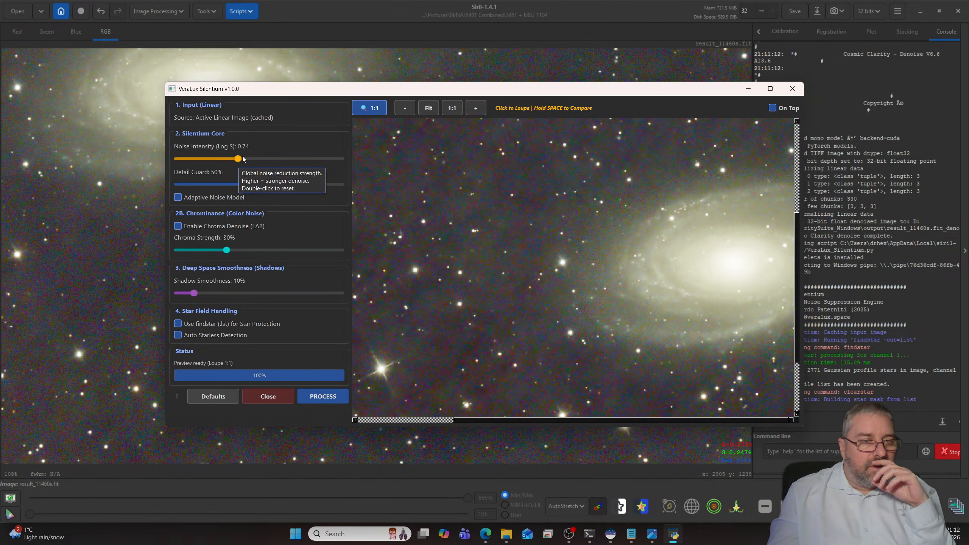
{"action": "left_click_drag", "start_coordinate": [243, 159], "coordinate": [255, 159]}
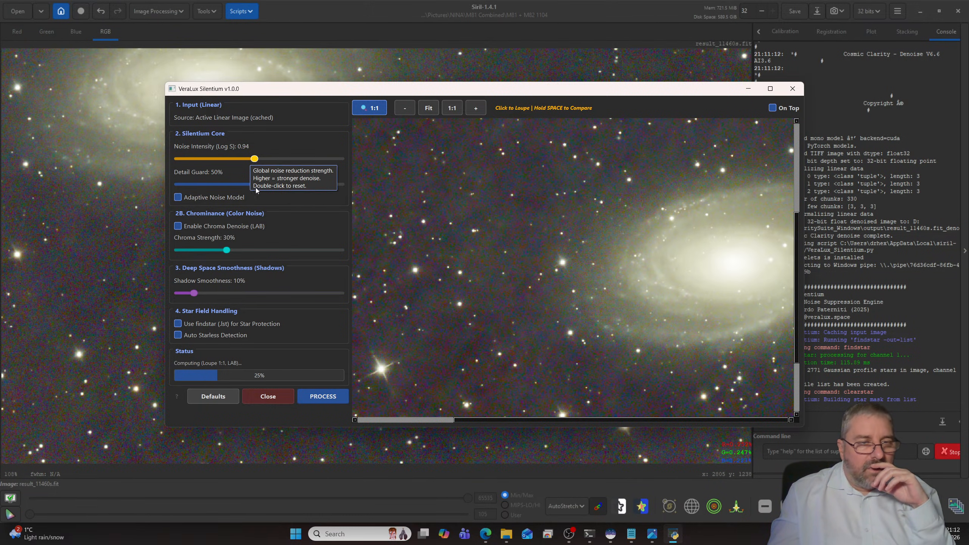
{"action": "left_click_drag", "start_coordinate": [256, 188], "coordinate": [260, 187]}
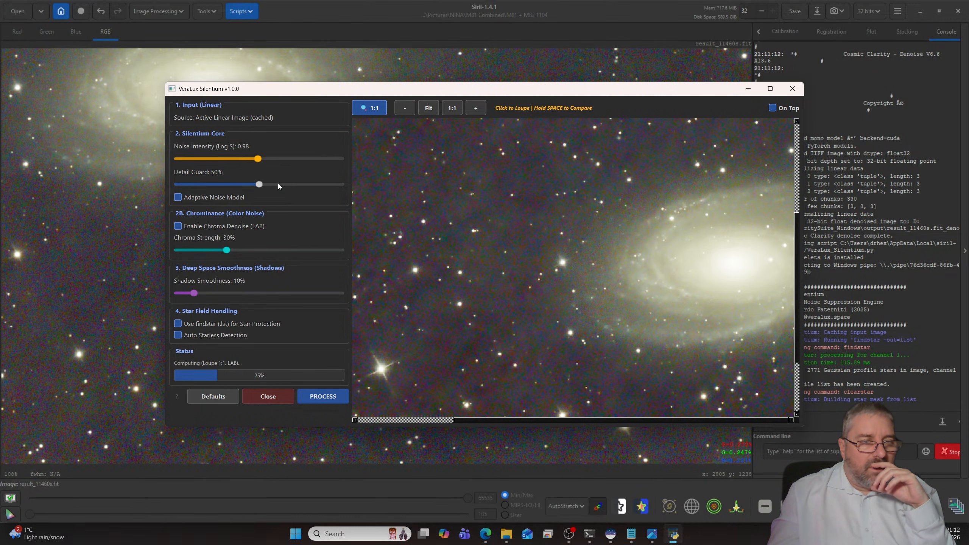
{"action": "left_click", "coordinate": [278, 185]}
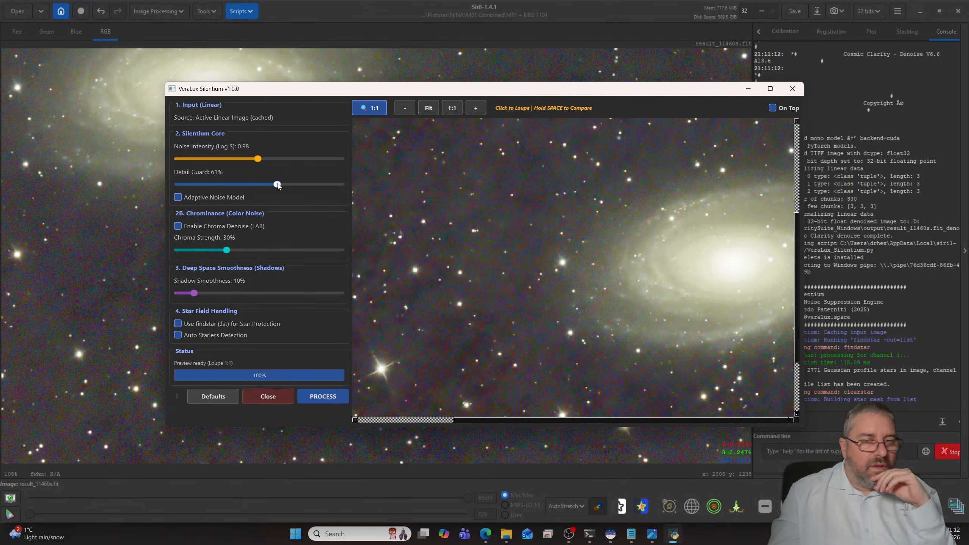
{"action": "left_click", "coordinate": [333, 397]}
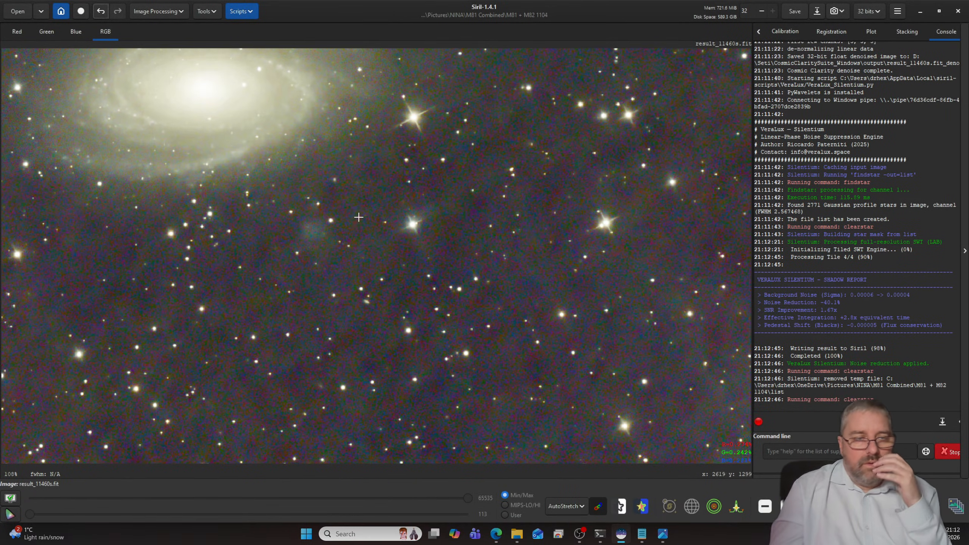
- Check the processed image as a whole and switch the display mode from AutoStretch to Linear
{"action": "scroll", "coordinate": [365, 229], "scroll_direction": "down", "scroll_amount": 5}
{"action": "scroll", "coordinate": [366, 238], "scroll_direction": "up", "scroll_amount": 1}
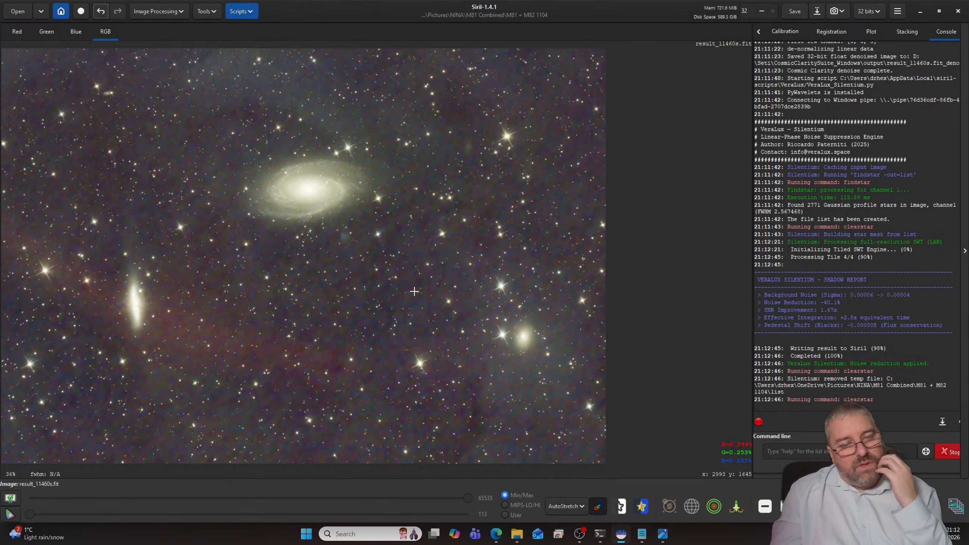
{"action": "left_click", "coordinate": [566, 505]}
{"action": "left_click", "coordinate": [566, 406]}
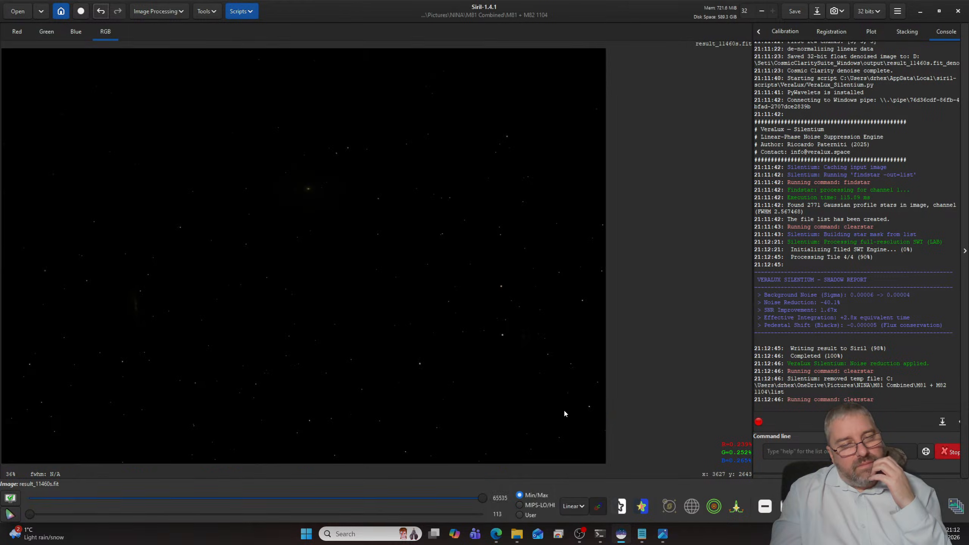
- Launch the VeraLux_HyperMetric_Stretch.py script, open its live preview and arrange the preview and settings windows side by side
{"action": "left_click", "coordinate": [238, 11]}
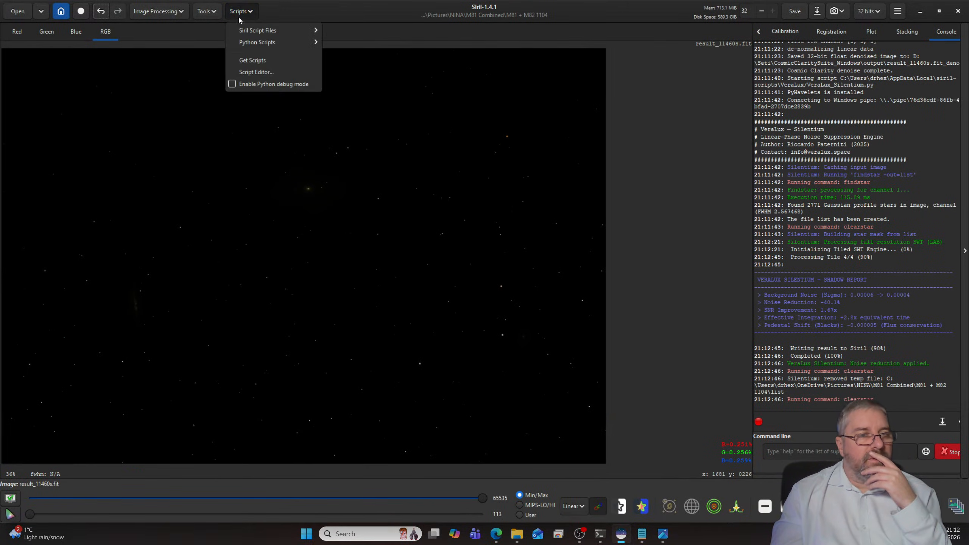
{"action": "mouse_move", "coordinate": [265, 46]}
{"action": "mouse_move", "coordinate": [366, 67]}
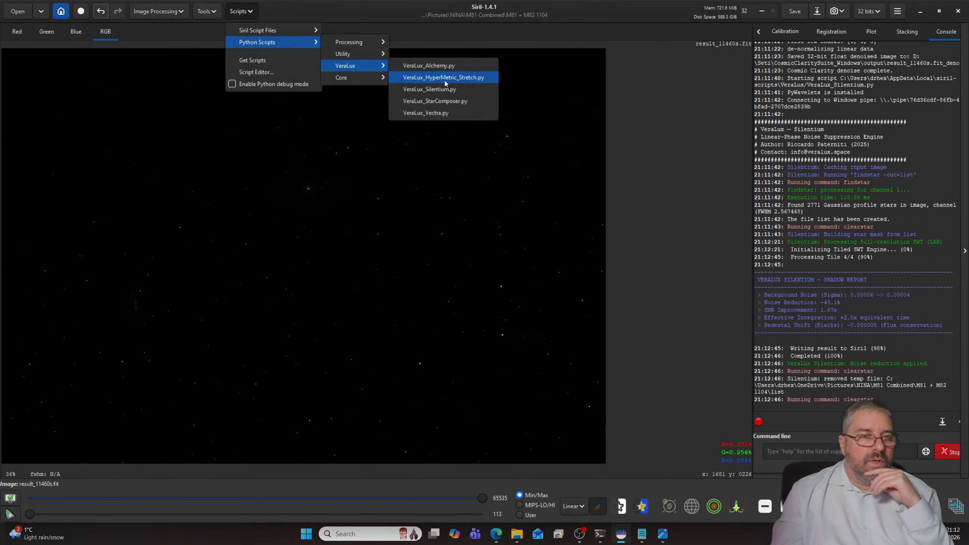
{"action": "left_click", "coordinate": [446, 83]}
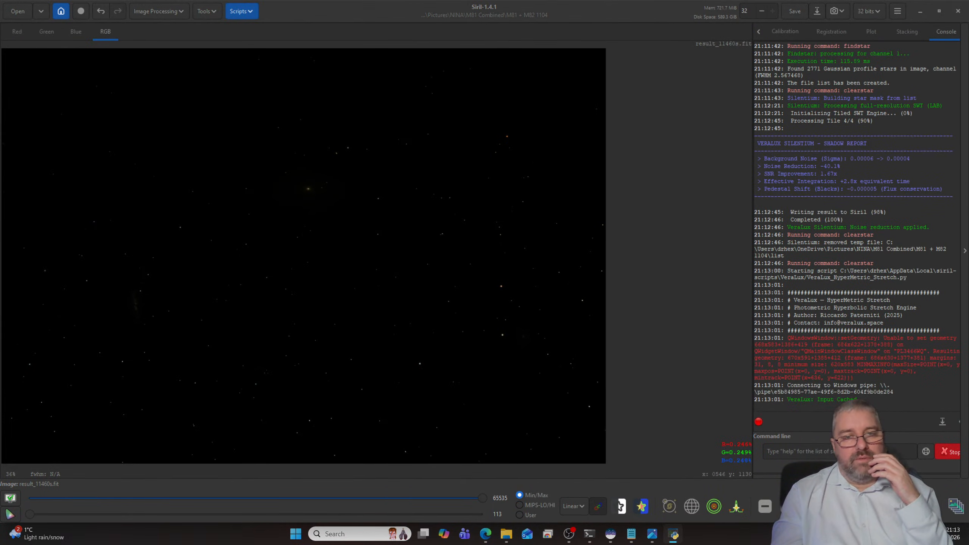
{"action": "left_click_drag", "start_coordinate": [3, 165], "coordinate": [344, 135]}
{"action": "left_click", "coordinate": [408, 244]}
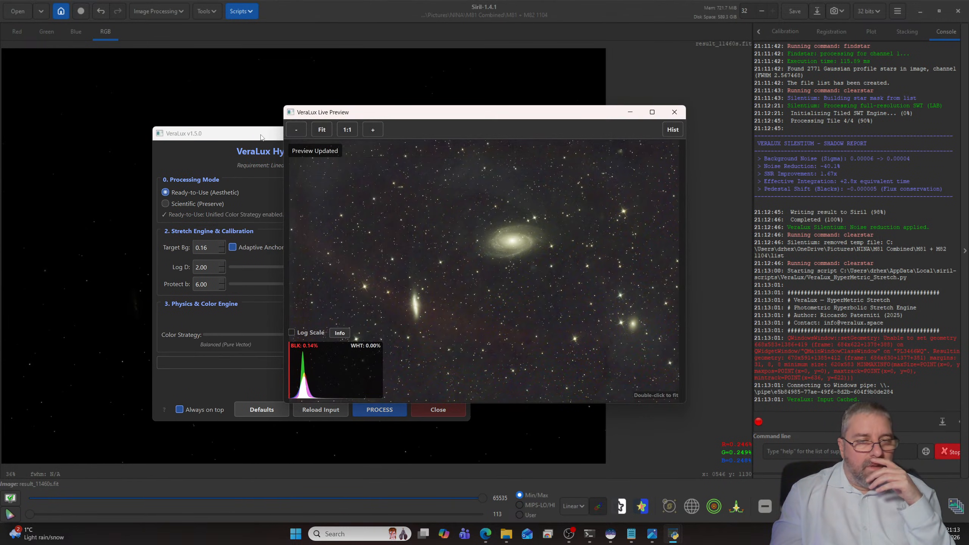
{"action": "left_click_drag", "start_coordinate": [260, 137], "coordinate": [647, 130]}
{"action": "left_click_drag", "start_coordinate": [493, 118], "coordinate": [291, 122]}
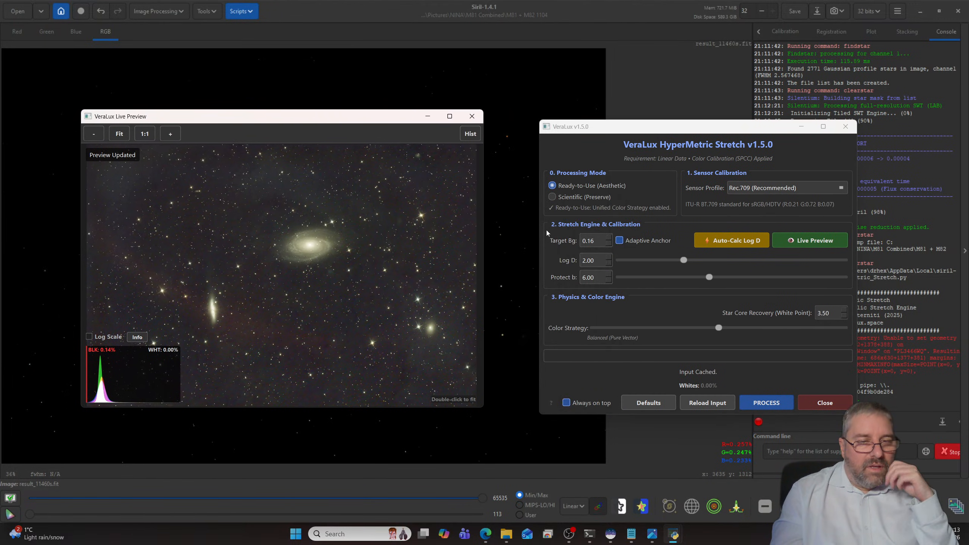
- Set HyperMetric Stretch's target background to 0.20 and inspect M81 and its surroundings in the live preview
{"action": "left_click", "coordinate": [609, 239]}
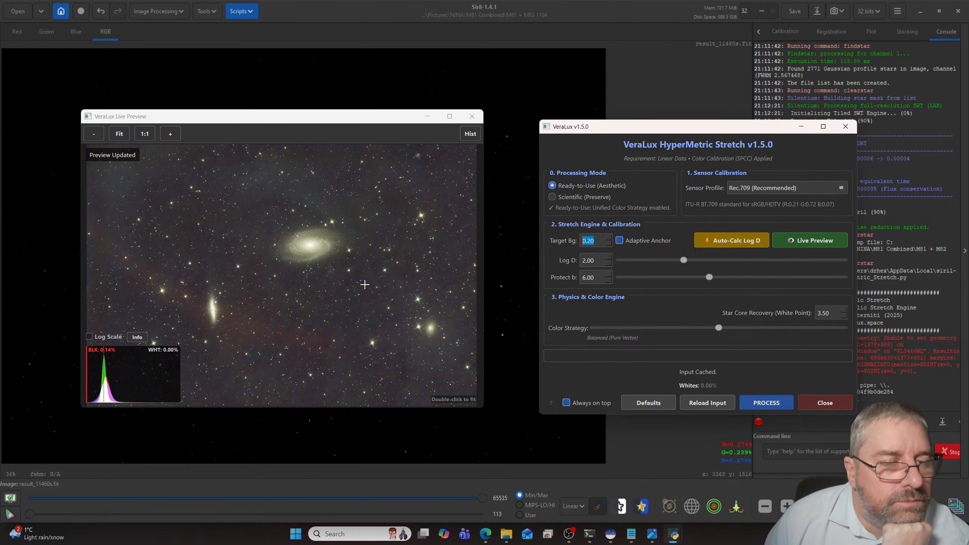
{"action": "left_click", "coordinate": [171, 134]}
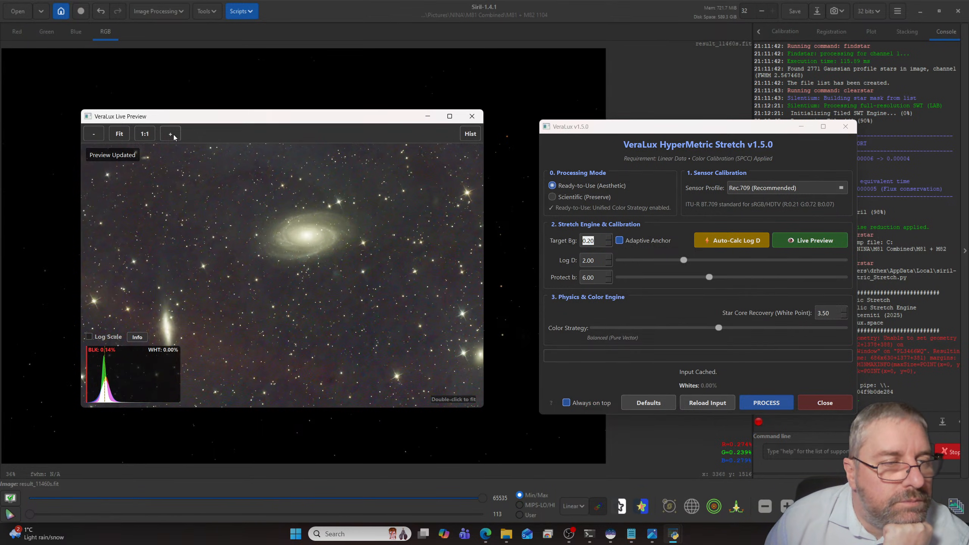
{"action": "left_click", "coordinate": [174, 137]}
{"action": "left_click", "coordinate": [174, 137]}
{"action": "left_click", "coordinate": [174, 137]}
{"action": "left_click", "coordinate": [174, 138]}
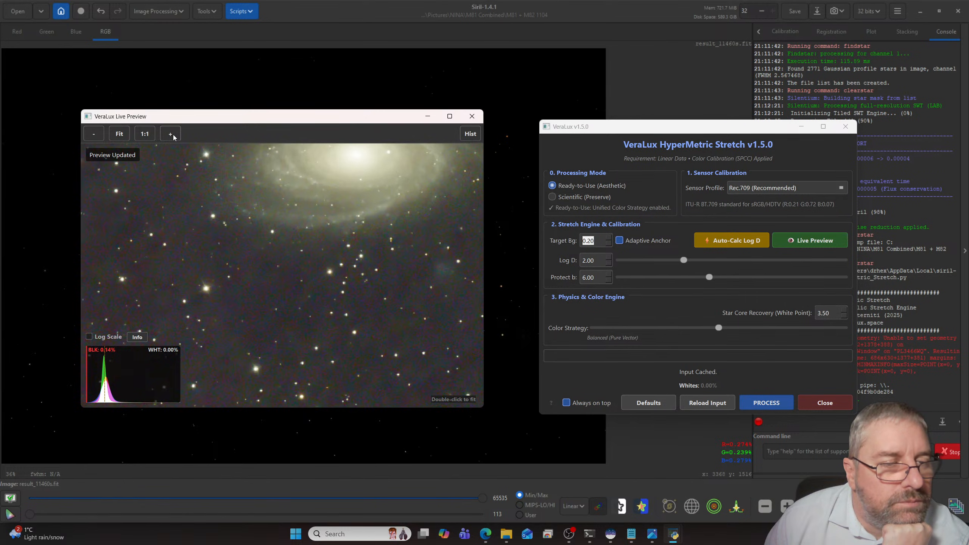
{"action": "left_click", "coordinate": [174, 137]}
{"action": "left_click_drag", "start_coordinate": [273, 200], "coordinate": [307, 204]}
{"action": "double_click", "coordinate": [296, 271]}
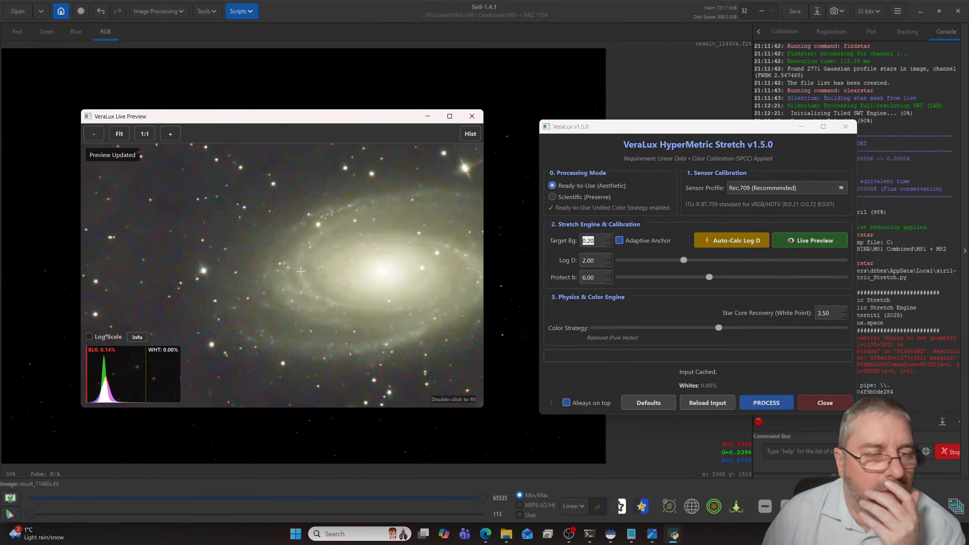
{"action": "left_click", "coordinate": [94, 137]}
{"action": "left_click", "coordinate": [95, 137]}
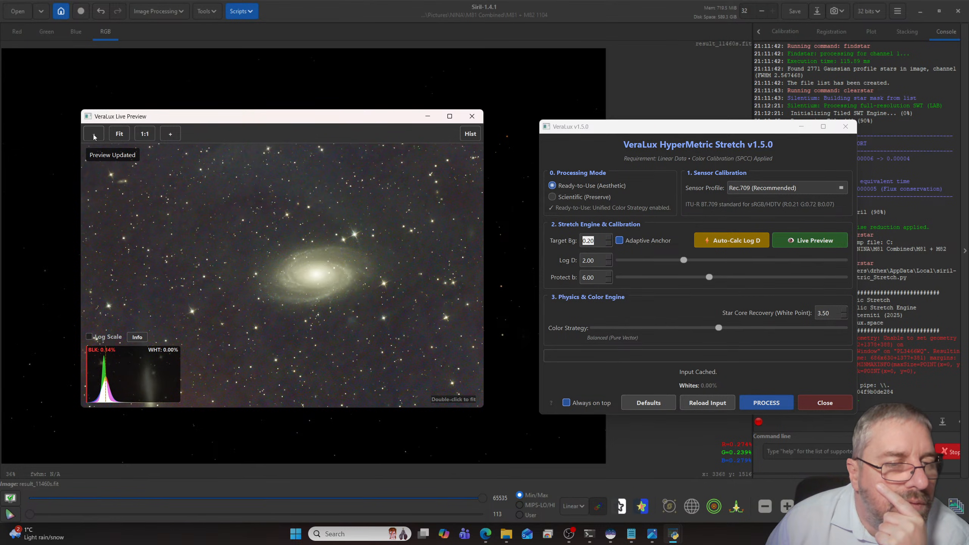
{"action": "left_click", "coordinate": [94, 137]}
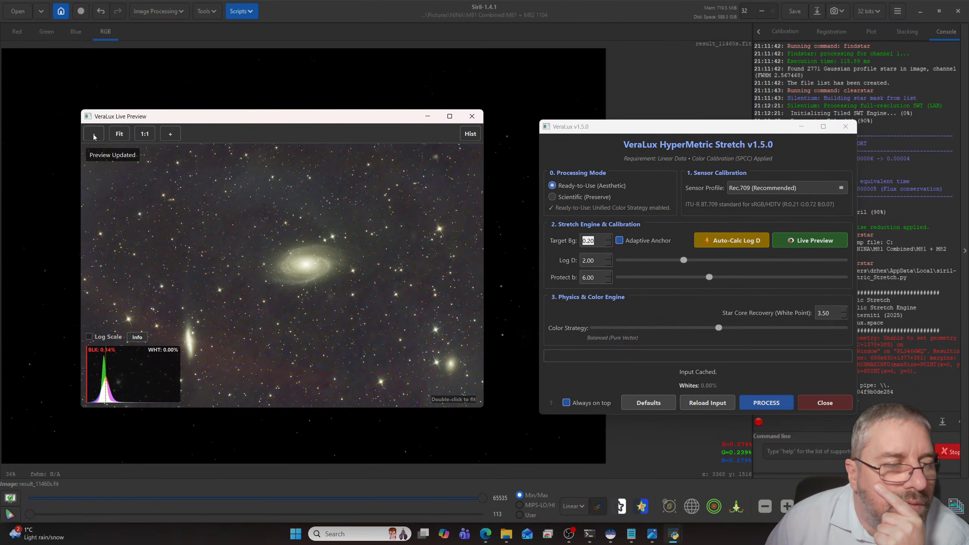
{"action": "left_click", "coordinate": [170, 134]}
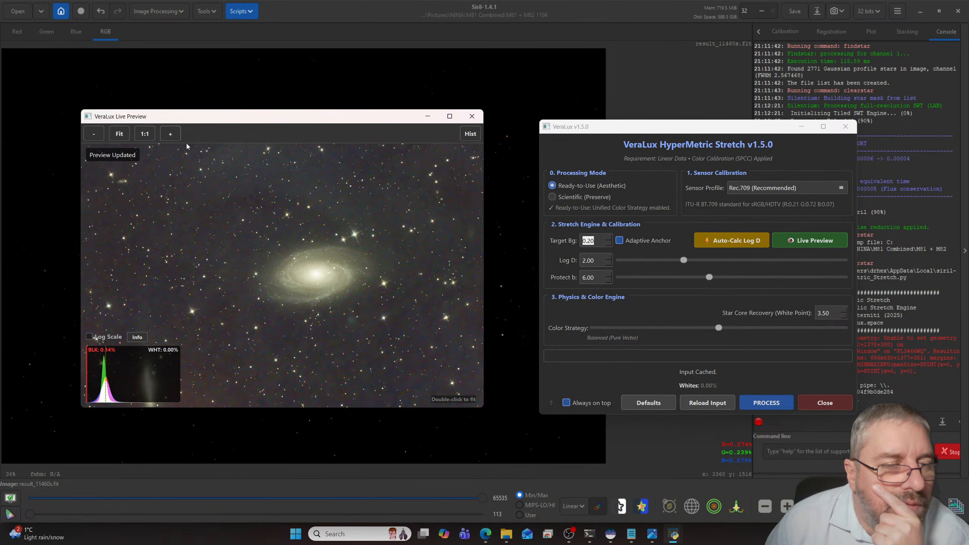
- Process the image with the HyperMetric Stretch, close the script and check the stretched background and galaxies
{"action": "left_click", "coordinate": [778, 402]}
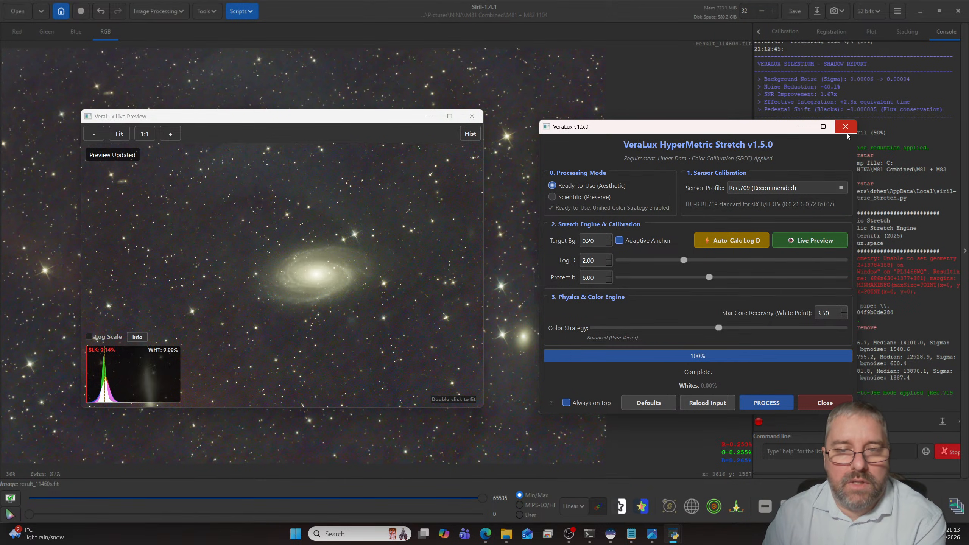
{"action": "left_click", "coordinate": [808, 401]}
{"action": "scroll", "coordinate": [346, 241], "scroll_direction": "up", "scroll_amount": 5}
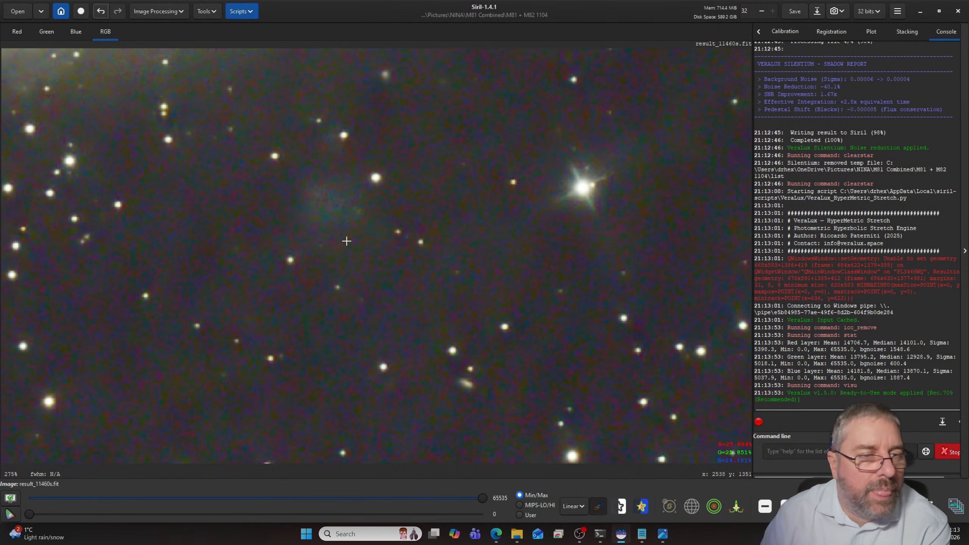
{"action": "scroll", "coordinate": [346, 241], "scroll_direction": "down", "scroll_amount": 5}
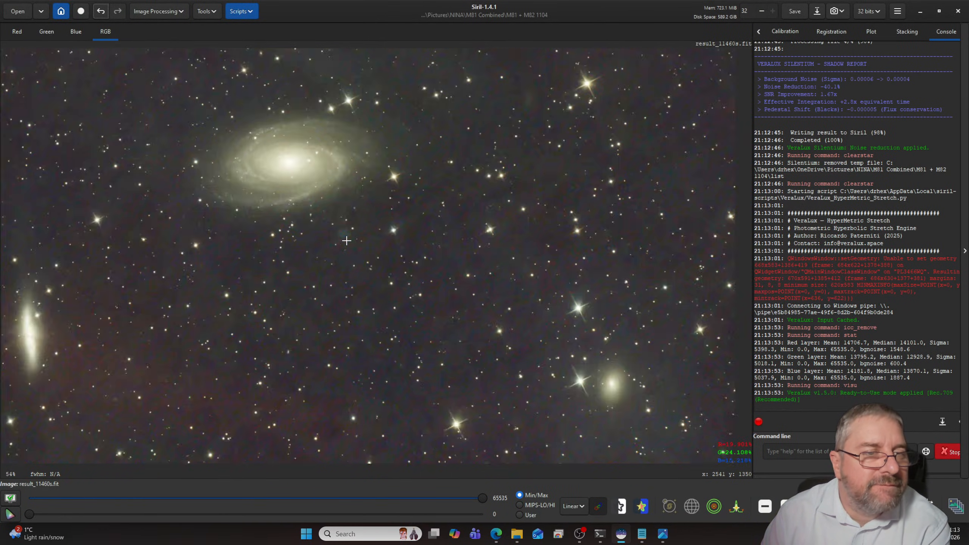
{"action": "scroll", "coordinate": [346, 241], "scroll_direction": "down", "scroll_amount": 1}
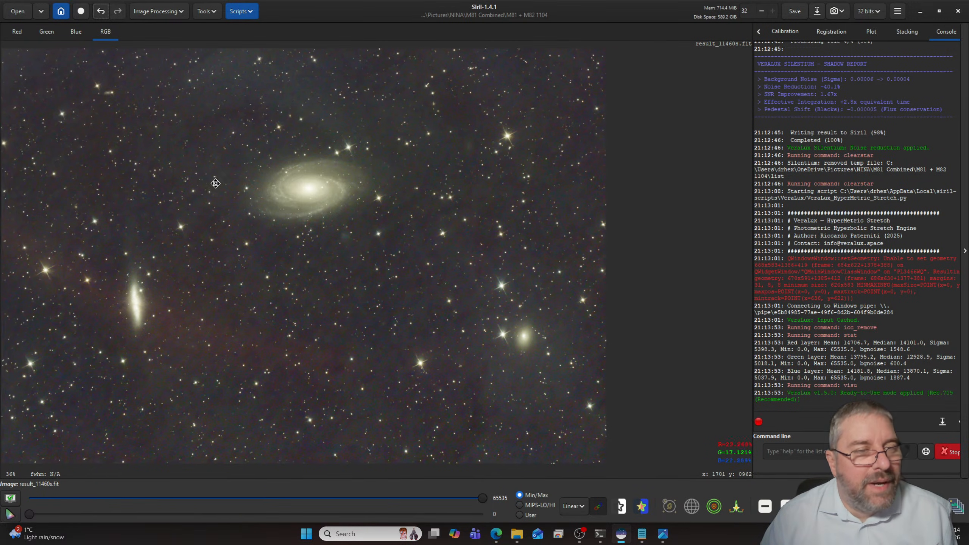
{"action": "left_click_drag", "start_coordinate": [215, 183], "coordinate": [293, 151]}
{"action": "left_click_drag", "start_coordinate": [398, 231], "coordinate": [400, 270]}
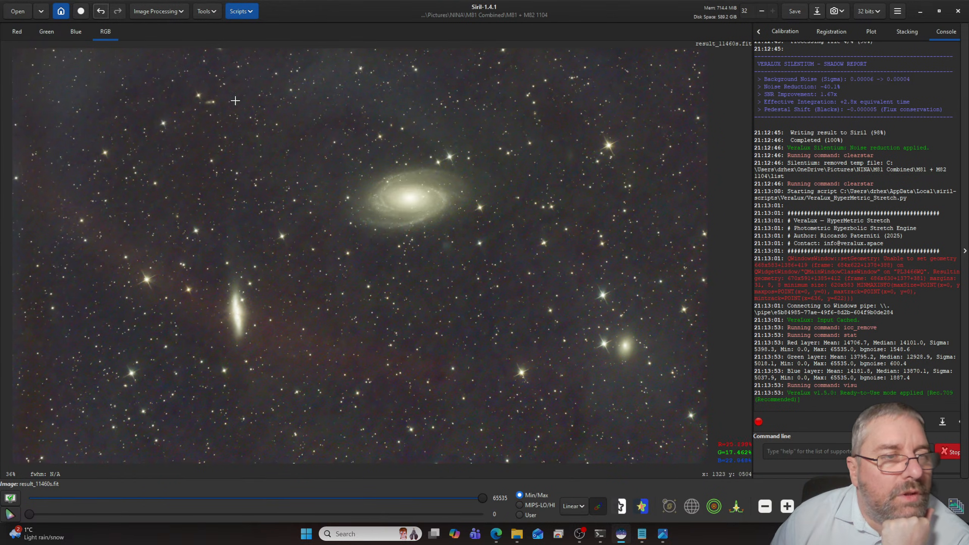
- Open the Generalised Hyperbolic Stretch Transformations and set the colour stretch model to Saturation stretch
{"action": "left_click", "coordinate": [243, 13]}
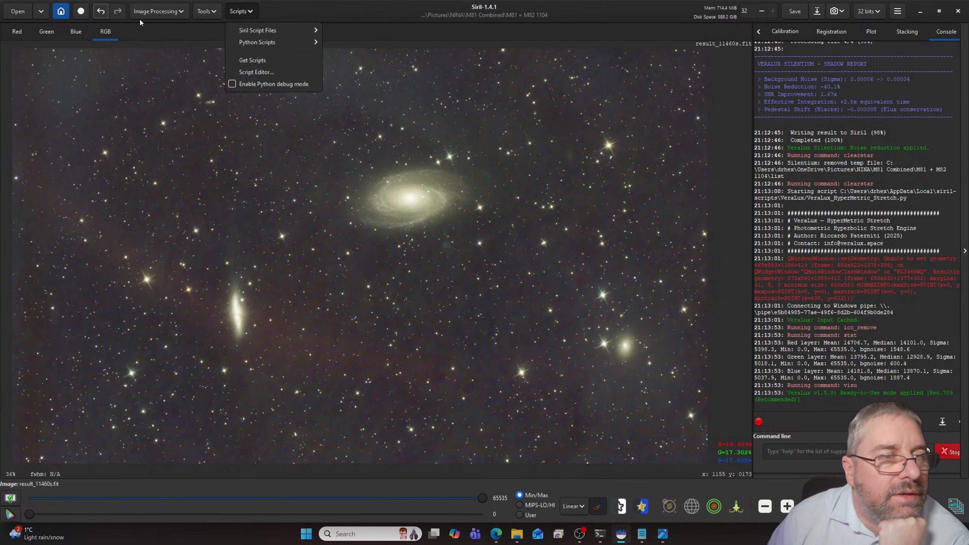
{"action": "left_click", "coordinate": [157, 17]}
{"action": "left_click", "coordinate": [157, 17]}
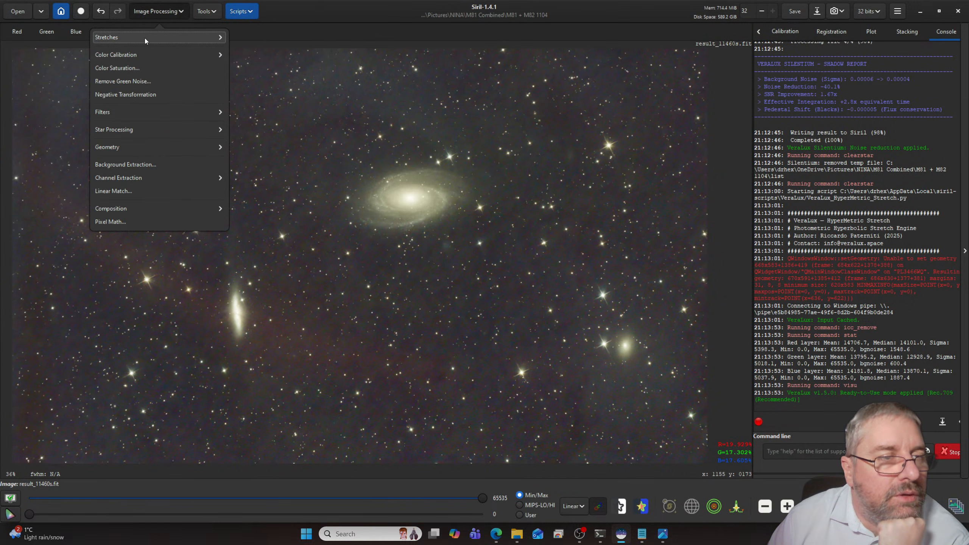
{"action": "left_click", "coordinate": [145, 38]}
{"action": "left_click", "coordinate": [176, 96]}
{"action": "left_click", "coordinate": [159, 10]}
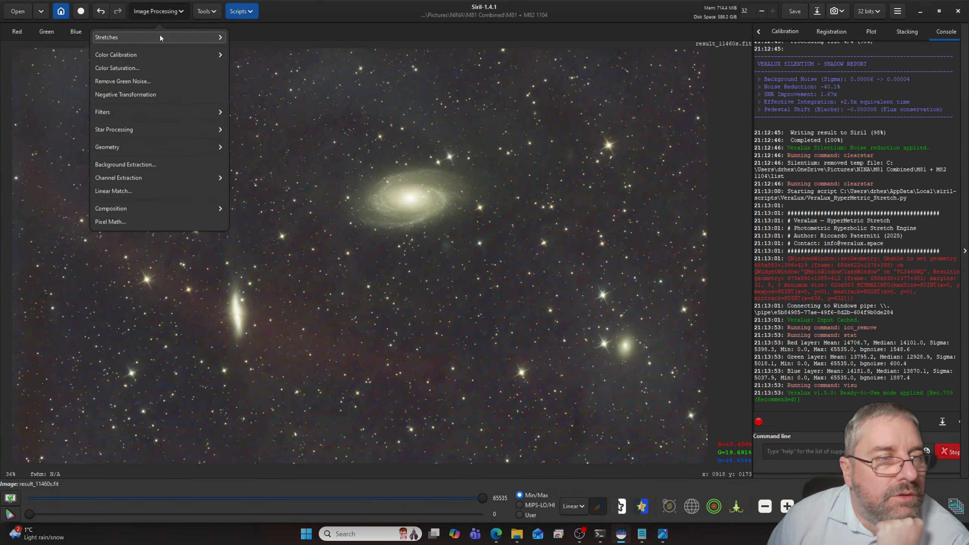
{"action": "left_click", "coordinate": [158, 41]}
{"action": "left_click", "coordinate": [147, 93]}
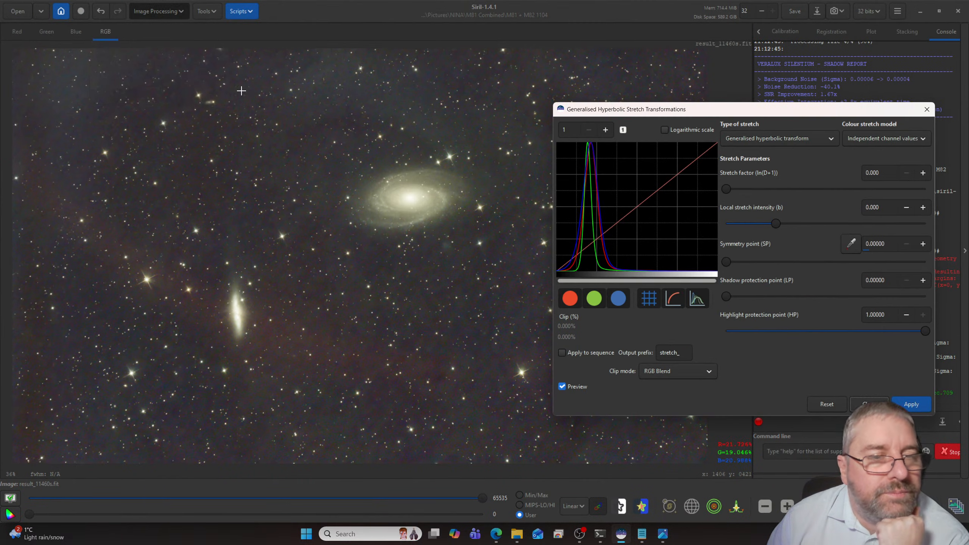
{"action": "left_click", "coordinate": [885, 139]}
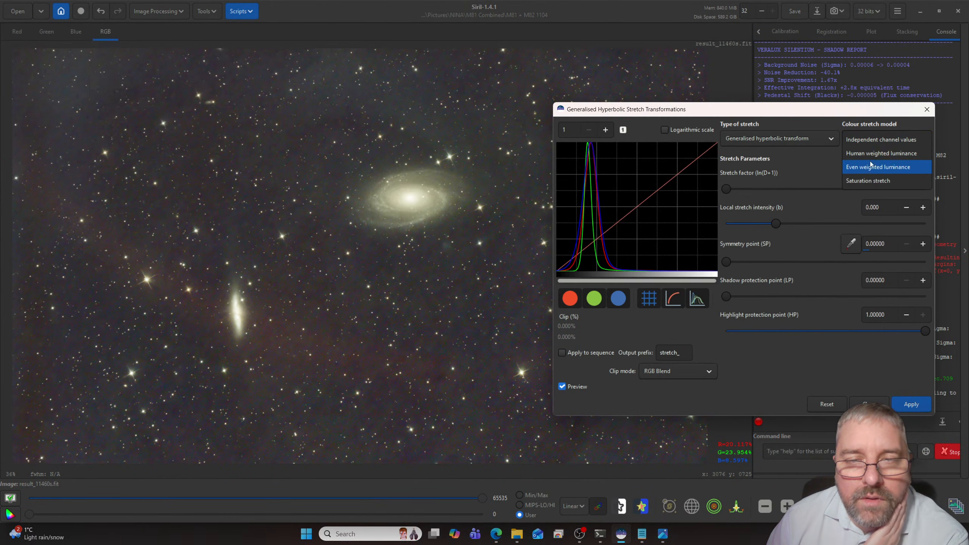
{"action": "left_click", "coordinate": [868, 181]}
{"action": "left_click", "coordinate": [593, 146]}
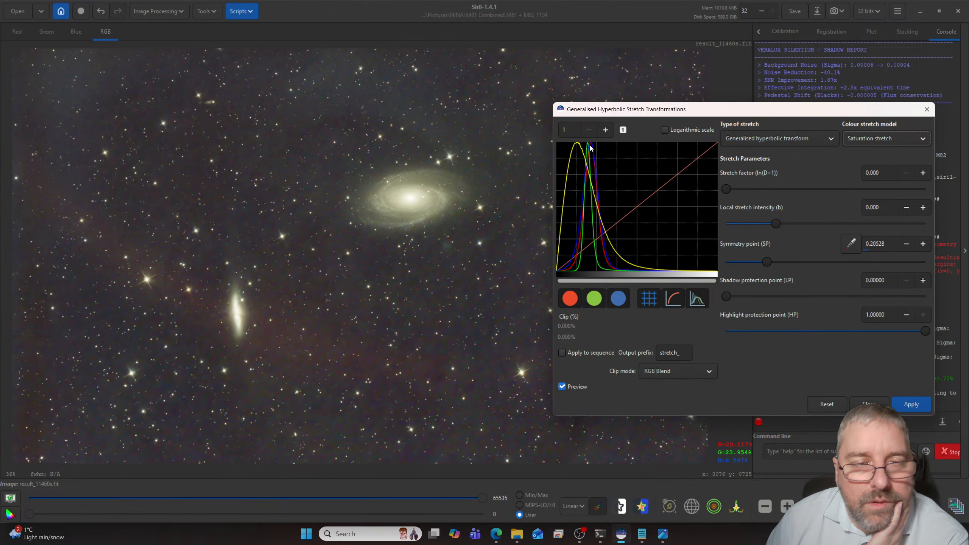
{"action": "mouse_move", "coordinate": [726, 187]}
{"action": "left_mouse_down"}
{"action": "mouse_move", "coordinate": [766, 190]}
{"action": "mouse_move", "coordinate": [721, 188]}
{"action": "mouse_move", "coordinate": [740, 190]}
{"action": "left_mouse_up"}
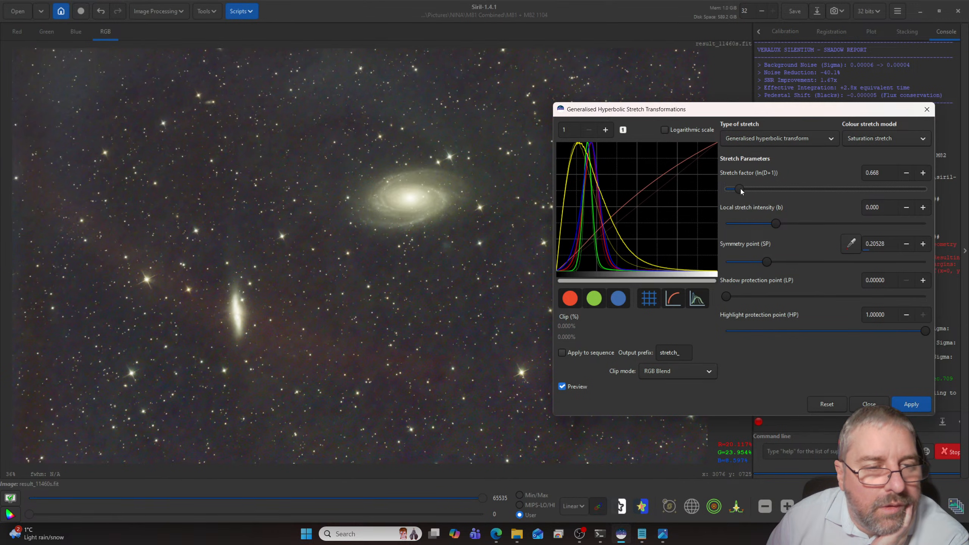
{"action": "left_click", "coordinate": [824, 403]}
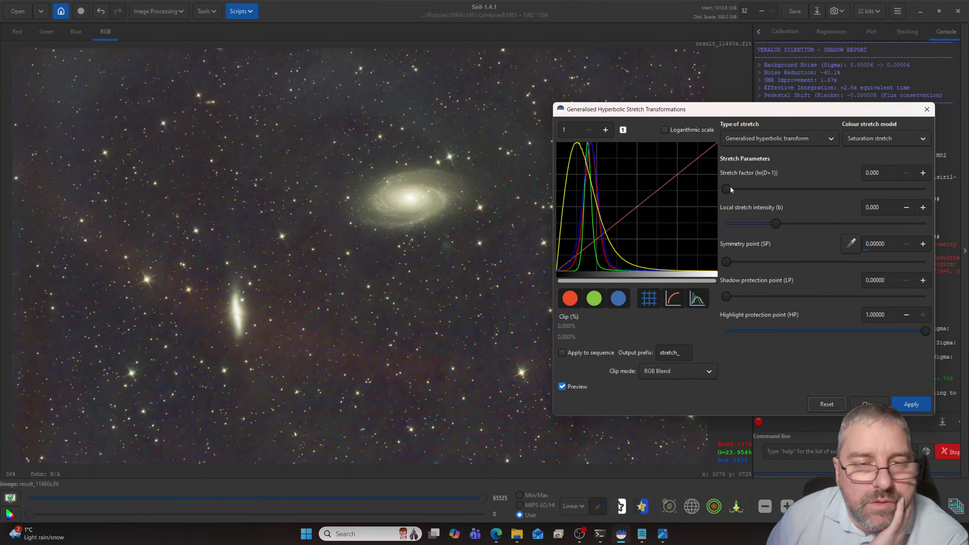
- Apply a saturation stretch with a stretch factor of 0.549 to the image and close the stretch dialog
{"action": "left_click_drag", "start_coordinate": [727, 188], "coordinate": [741, 187]}
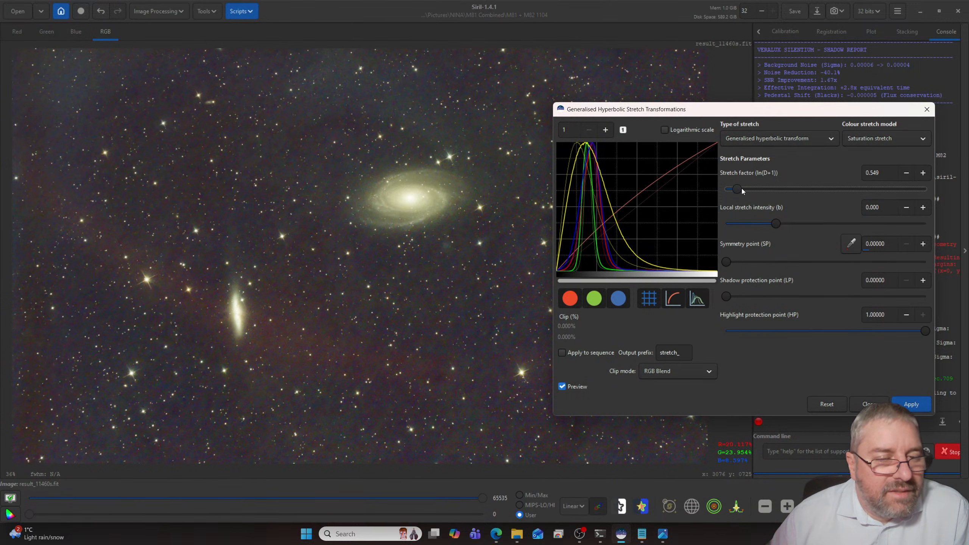
{"action": "left_click", "coordinate": [912, 401]}
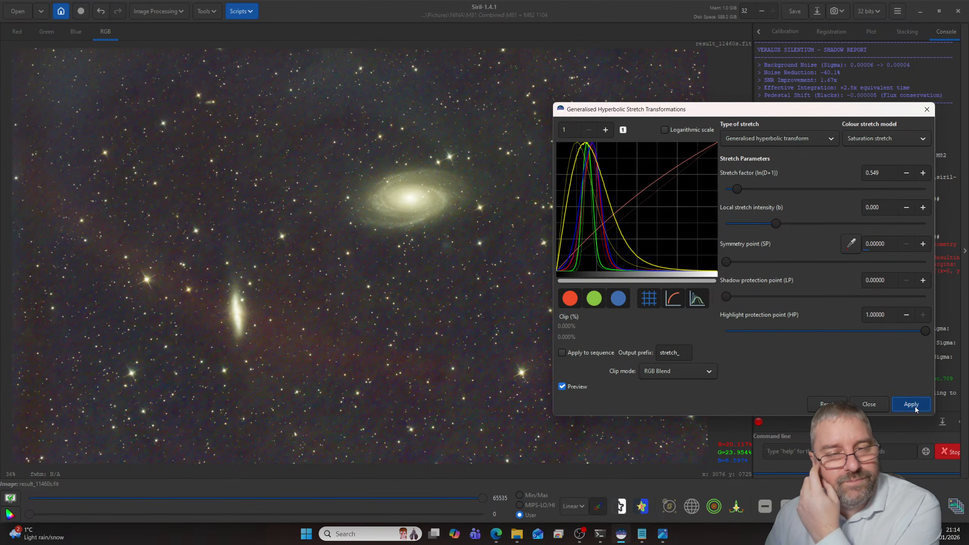
{"action": "left_click", "coordinate": [869, 404]}
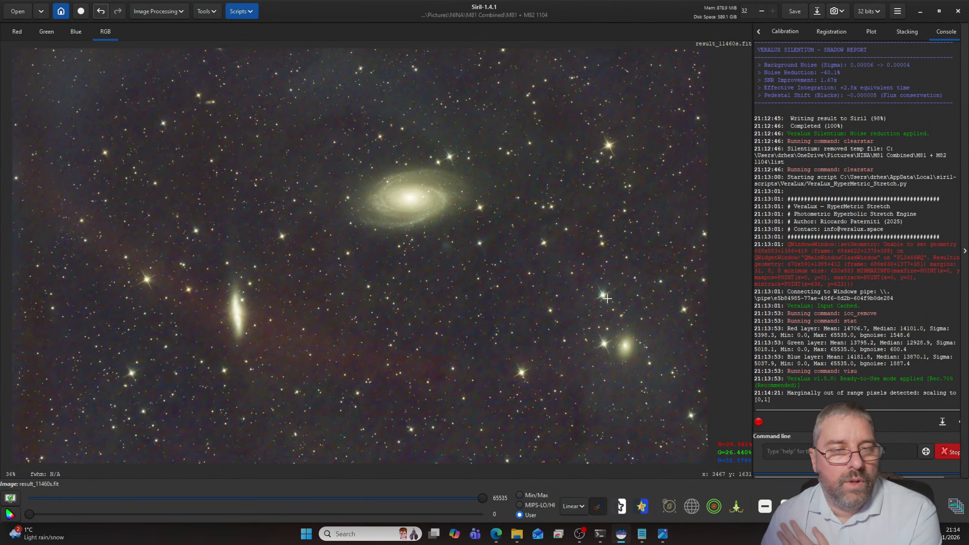
- Examine the background noise and the colour of M81 and M82 in the saturation-stretched image
{"action": "scroll", "coordinate": [459, 281], "scroll_direction": "up", "scroll_amount": 5}
{"action": "scroll", "coordinate": [408, 244], "scroll_direction": "down", "scroll_amount": 2}
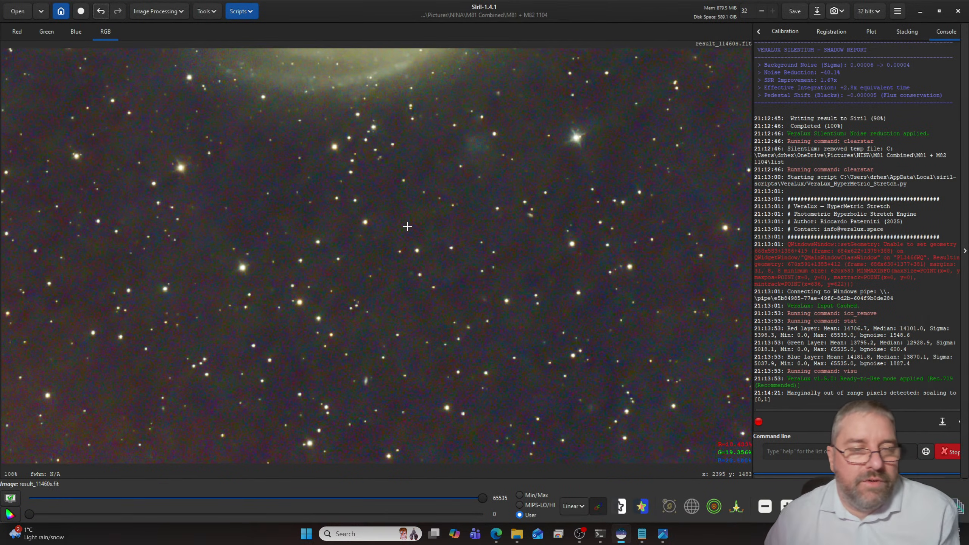
{"action": "left_click_drag", "start_coordinate": [378, 176], "coordinate": [486, 394]}
{"action": "left_click_drag", "start_coordinate": [457, 325], "coordinate": [459, 347]}
{"action": "mouse_move", "coordinate": [337, 335]}
{"action": "left_mouse_down"}
{"action": "mouse_move", "coordinate": [454, 193]}
{"action": "mouse_move", "coordinate": [388, 235]}
{"action": "left_mouse_up"}
{"action": "left_click_drag", "start_coordinate": [491, 197], "coordinate": [439, 252]}
{"action": "mouse_move", "coordinate": [500, 214]}
{"action": "left_mouse_down"}
{"action": "mouse_move", "coordinate": [467, 253]}
{"action": "mouse_move", "coordinate": [492, 260]}
{"action": "left_mouse_up"}
{"action": "scroll", "coordinate": [502, 246], "scroll_direction": "down", "scroll_amount": 2}
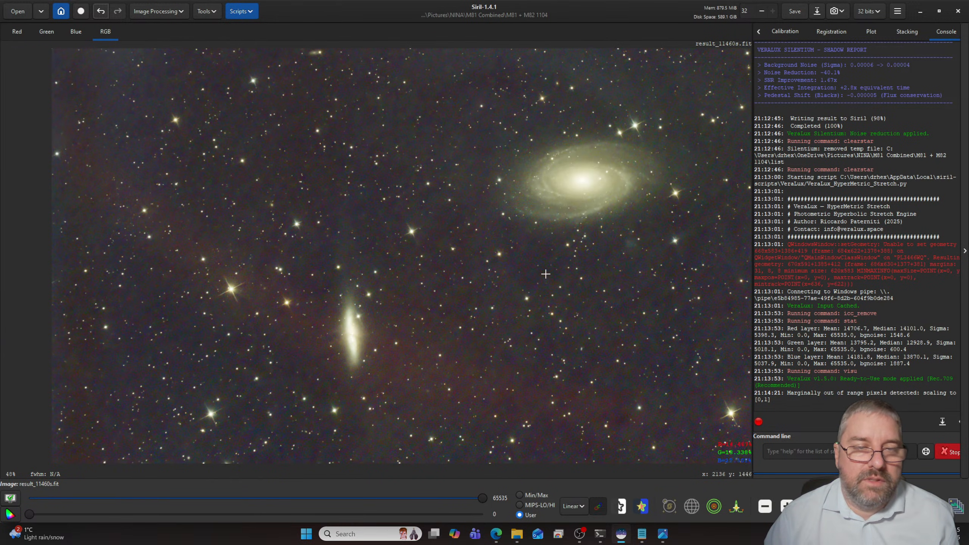
{"action": "left_click_drag", "start_coordinate": [659, 292], "coordinate": [506, 268]}
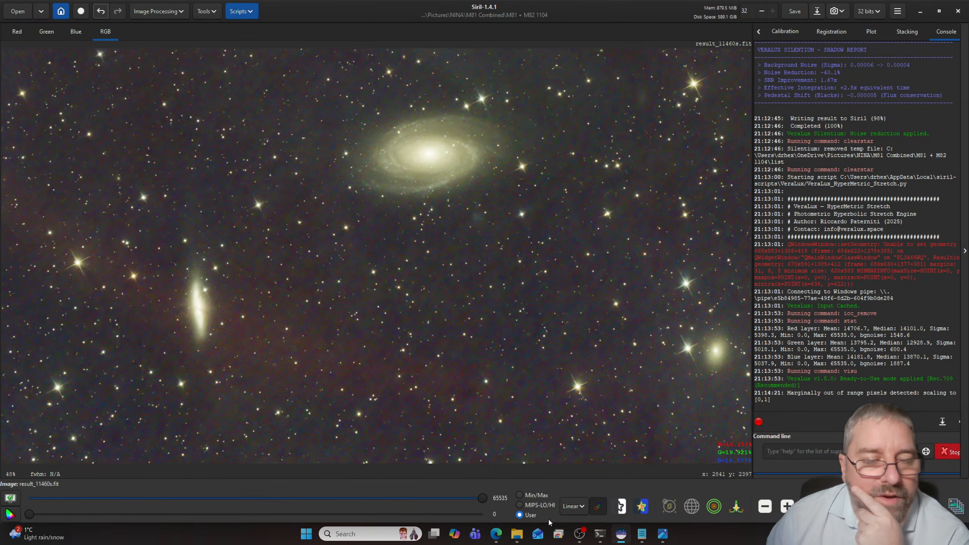
- Switch to File Explorer, look through the light frames in the Lights folder of NINA's M81-M82 folder, and close the window
{"action": "left_click", "coordinate": [517, 534]}
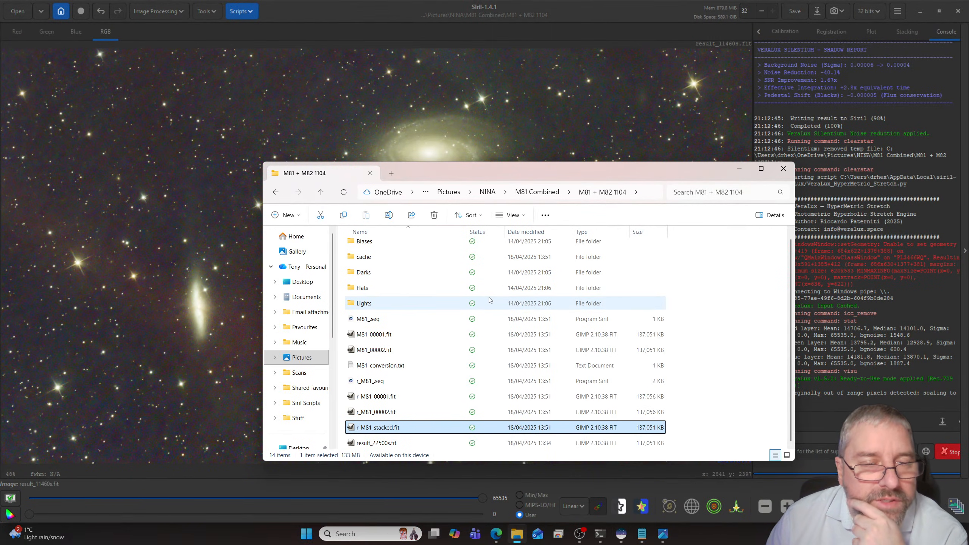
{"action": "left_click", "coordinate": [488, 192]}
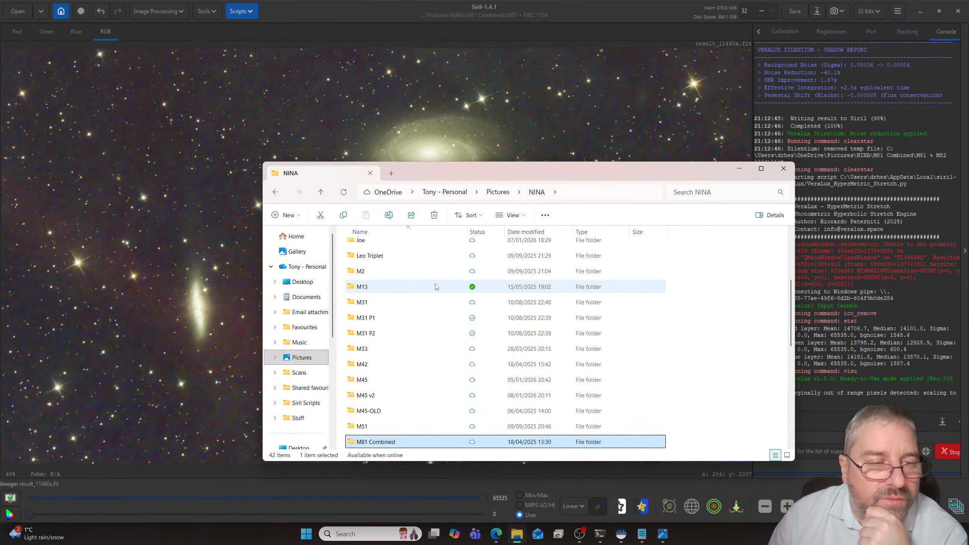
{"action": "scroll", "coordinate": [439, 289], "scroll_direction": "up", "scroll_amount": 3}
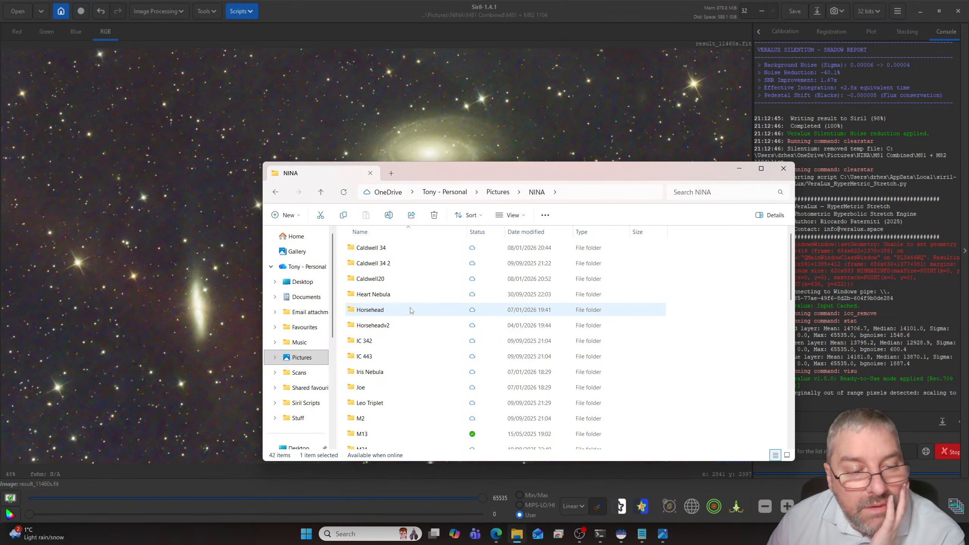
{"action": "scroll", "coordinate": [410, 310], "scroll_direction": "down", "scroll_amount": 4}
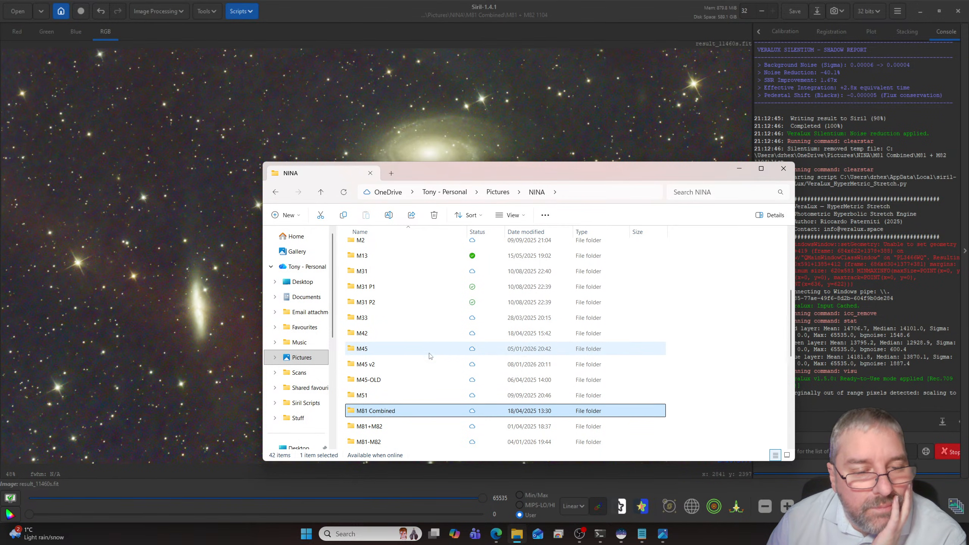
{"action": "double_click", "coordinate": [393, 443]}
{"action": "double_click", "coordinate": [367, 294]}
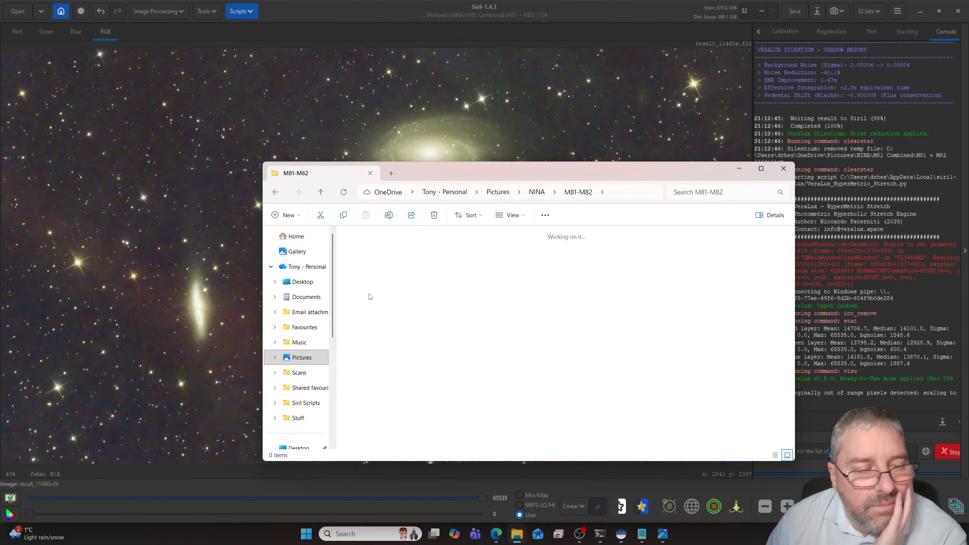
{"action": "scroll", "coordinate": [442, 329], "scroll_direction": "down", "scroll_amount": 1}
{"action": "scroll", "coordinate": [445, 331], "scroll_direction": "down", "scroll_amount": 20}
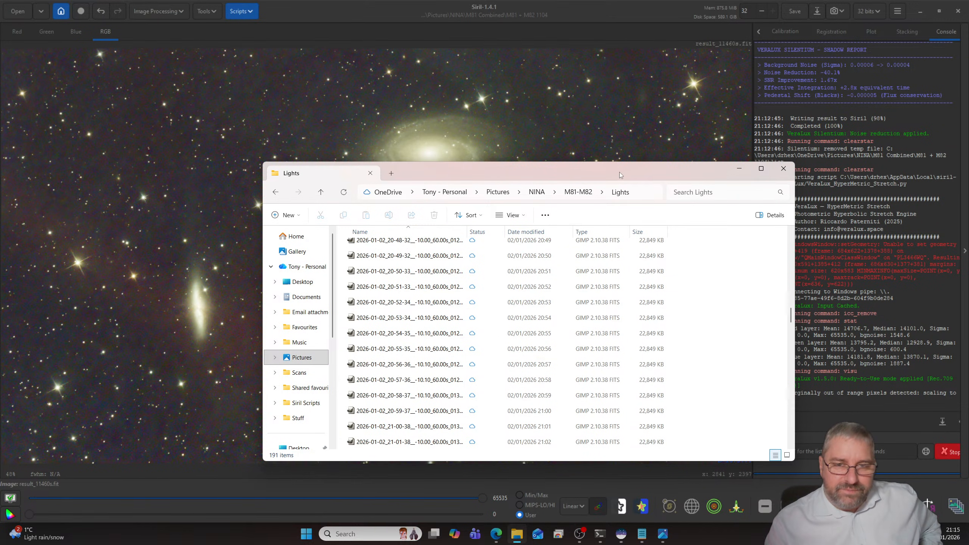
{"action": "left_click", "coordinate": [783, 169]}
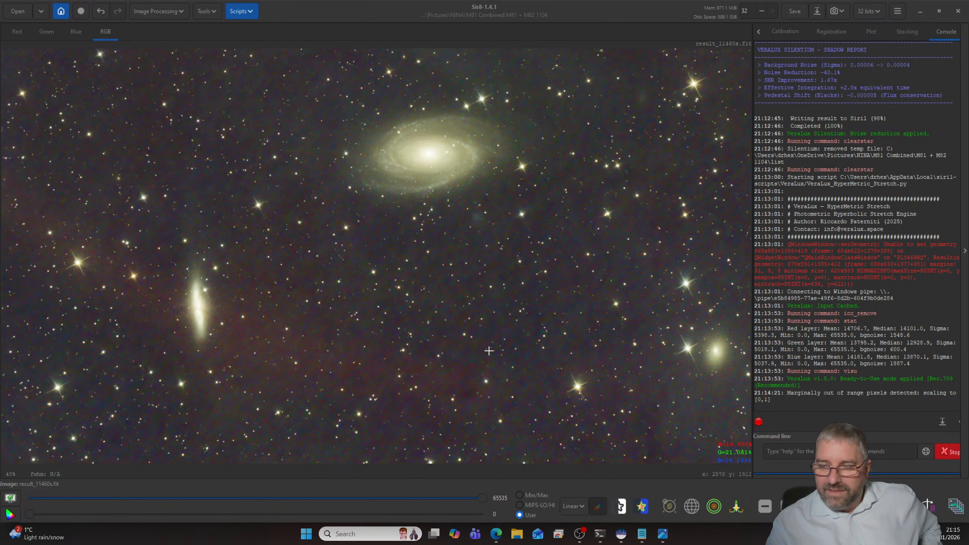
- Examine the whole frame of the stretched M81 and M82 image
{"action": "scroll", "coordinate": [488, 350], "scroll_direction": "down", "scroll_amount": 2}
{"action": "scroll", "coordinate": [491, 351], "scroll_direction": "up", "scroll_amount": 2}
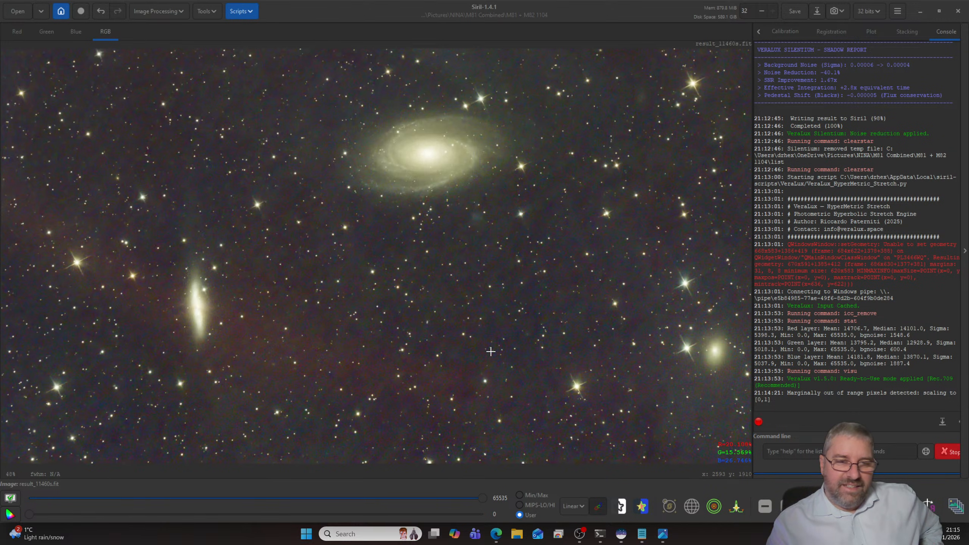
{"action": "scroll", "coordinate": [490, 352], "scroll_direction": "down", "scroll_amount": 2}
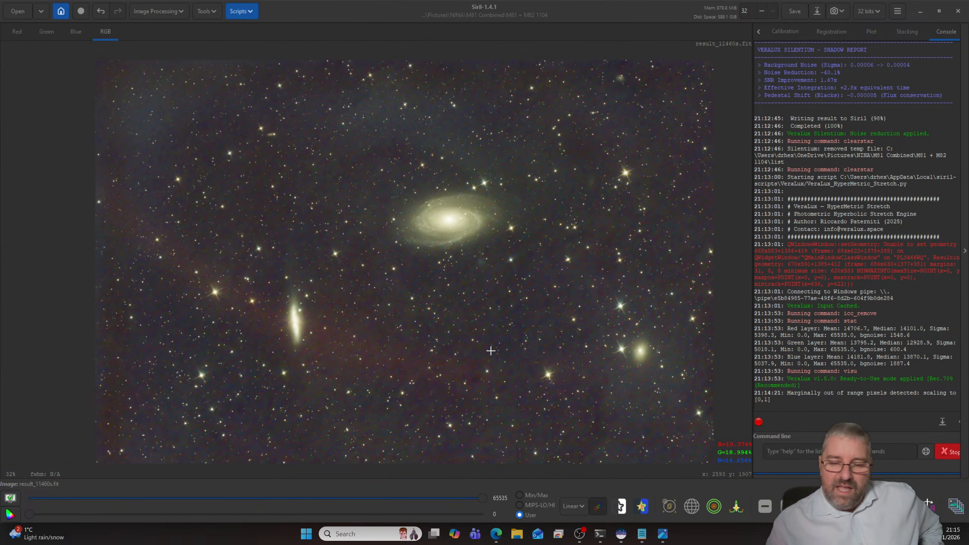
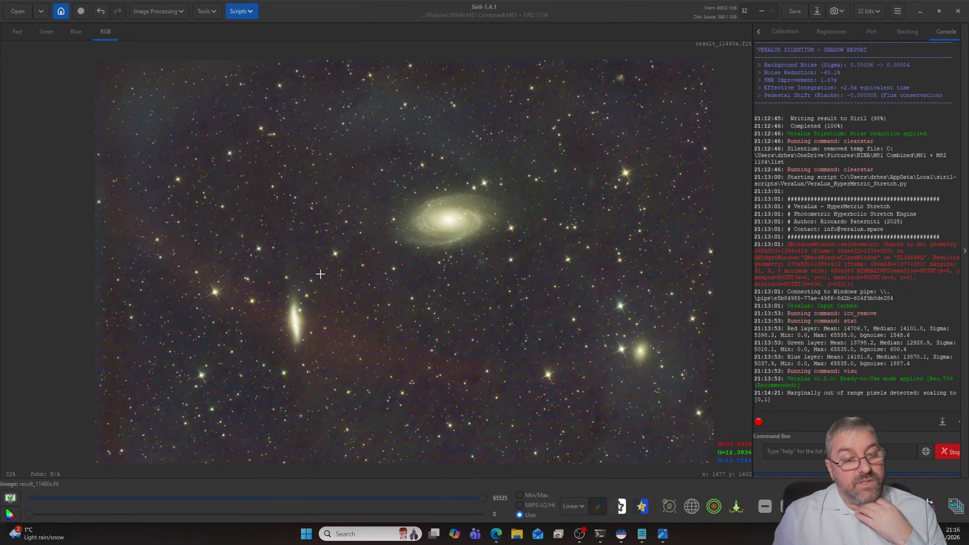
- Switch to the Edge window with the camera shop pages and look over the SVBONY SC571CC product page up to its heading and key features
{"action": "mouse_move", "coordinate": [495, 533]}
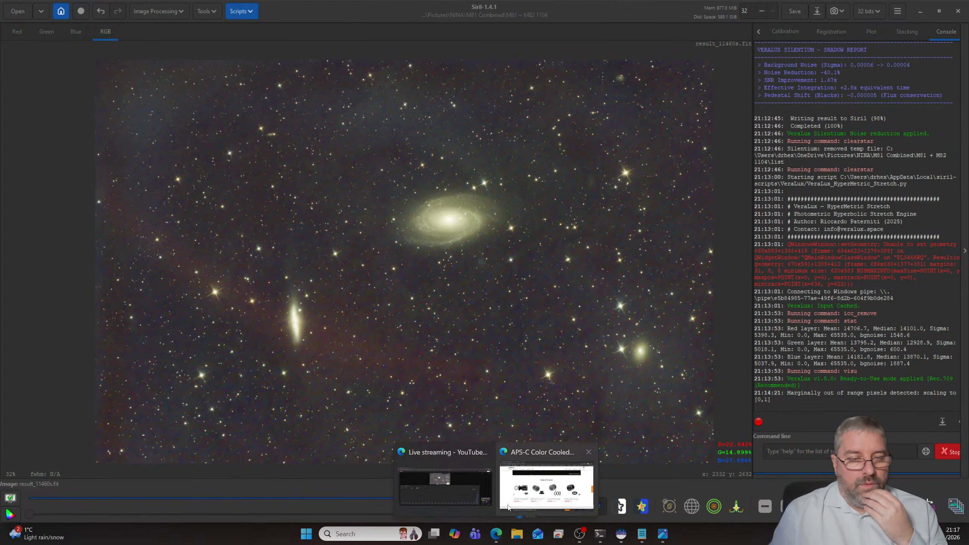
{"action": "left_click", "coordinate": [508, 494]}
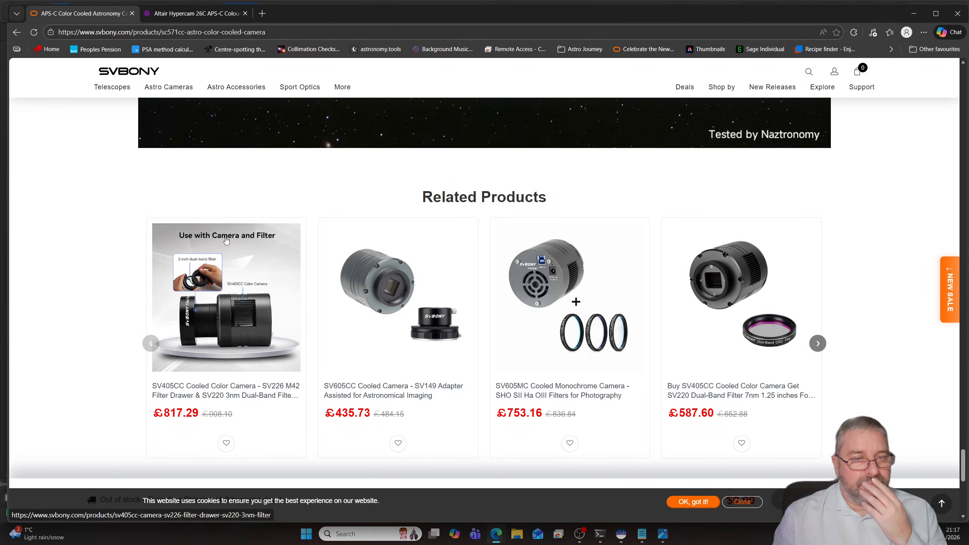
{"action": "scroll", "coordinate": [238, 261], "scroll_direction": "up", "scroll_amount": 10}
{"action": "scroll", "coordinate": [238, 260], "scroll_direction": "up", "scroll_amount": 20}
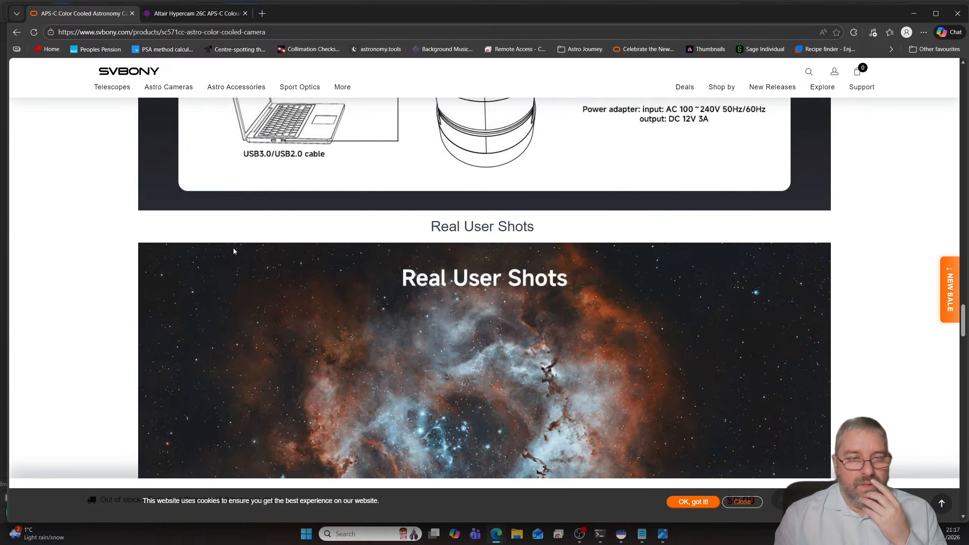
{"action": "scroll", "coordinate": [233, 250], "scroll_direction": "up", "scroll_amount": 20}
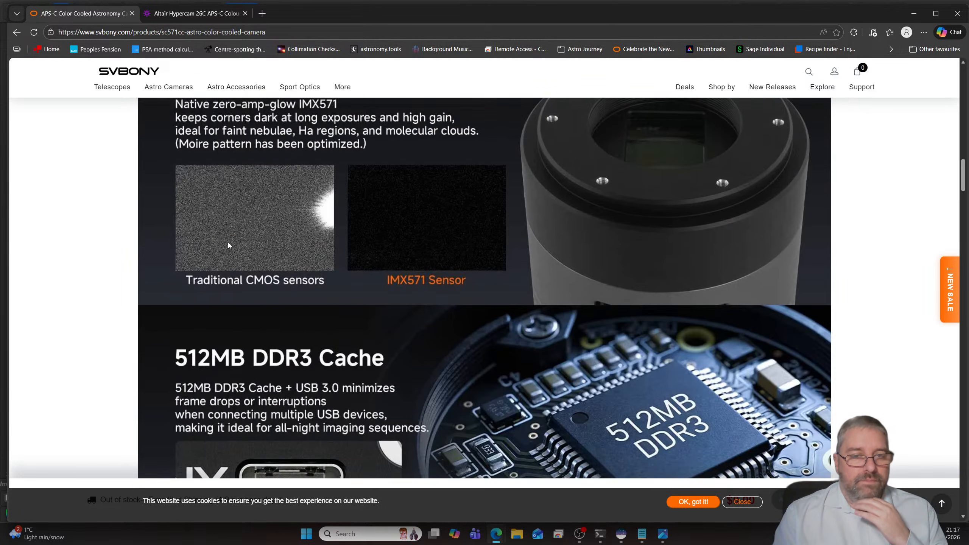
{"action": "scroll", "coordinate": [235, 248], "scroll_direction": "up", "scroll_amount": 20}
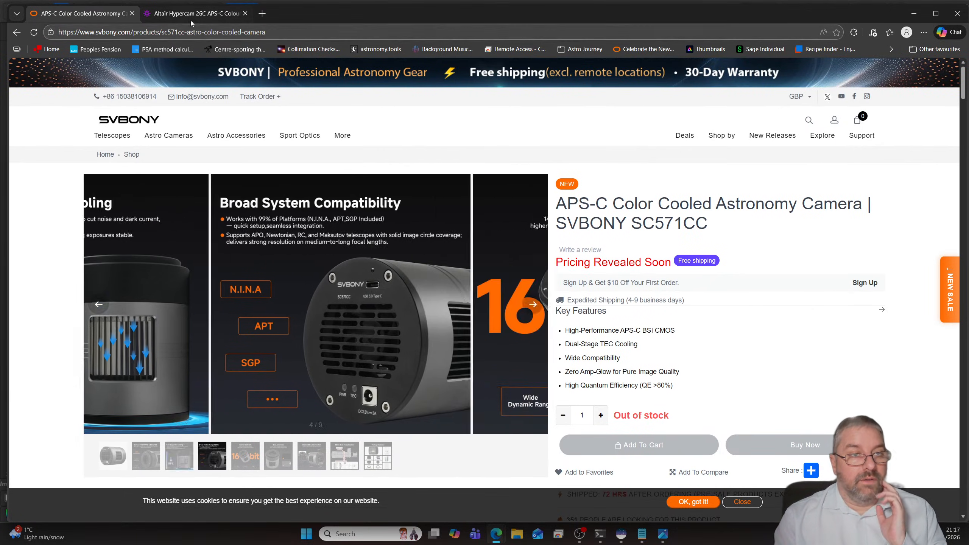
- Check the Altair Hypercam 26C product page, and read the SVBONY SC571CC description down to its related products
{"action": "left_click", "coordinate": [191, 15]}
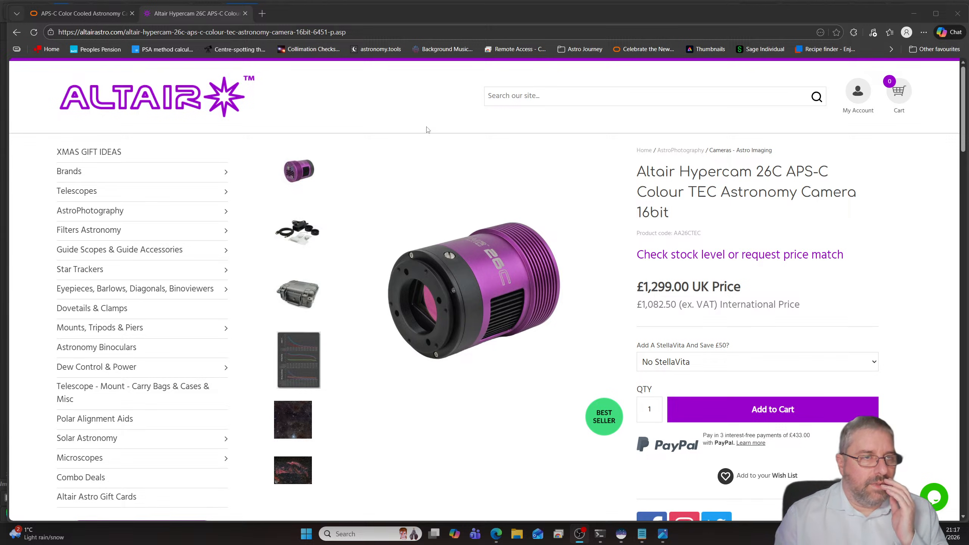
{"action": "left_click", "coordinate": [92, 18]}
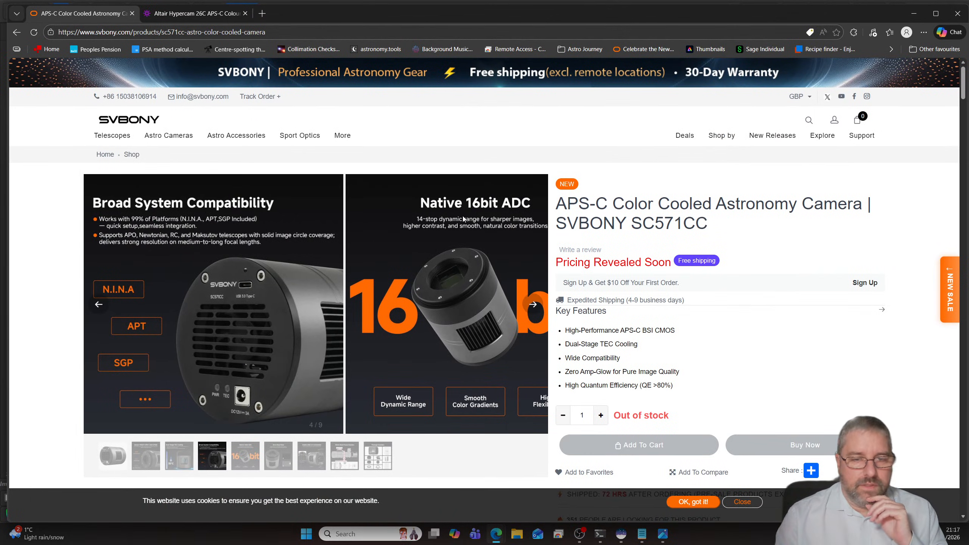
{"action": "scroll", "coordinate": [238, 158], "scroll_direction": "down", "scroll_amount": 1}
{"action": "scroll", "coordinate": [238, 158], "scroll_direction": "down", "scroll_amount": 20}
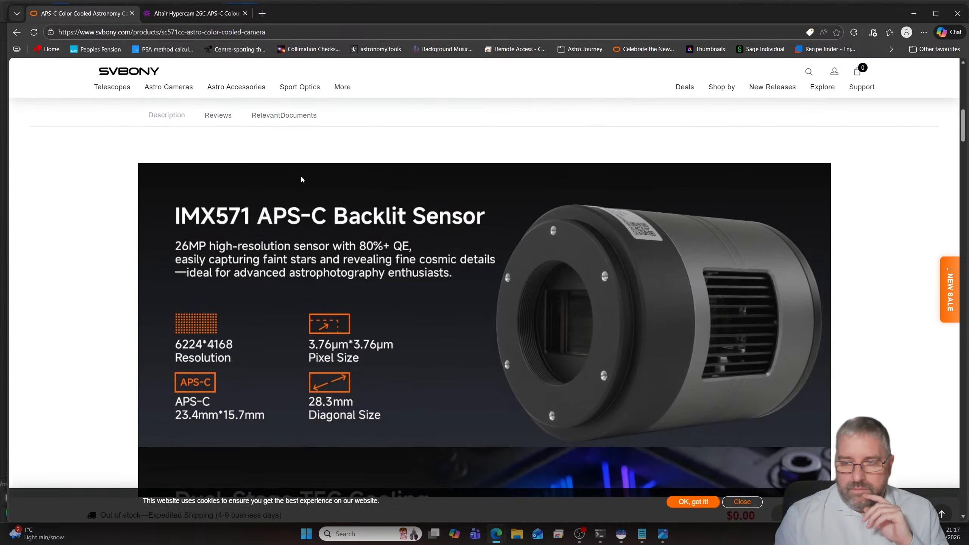
{"action": "scroll", "coordinate": [316, 199], "scroll_direction": "down", "scroll_amount": 20}
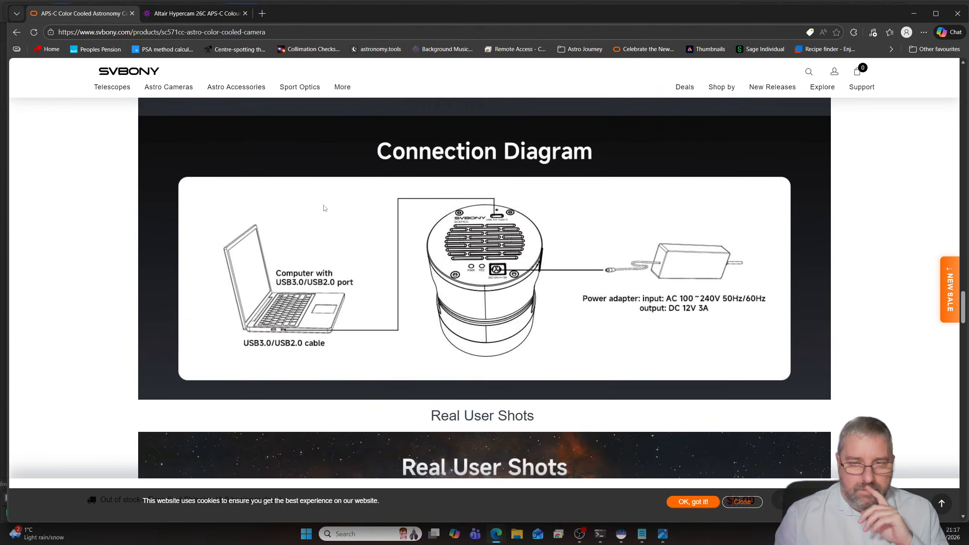
{"action": "scroll", "coordinate": [320, 213], "scroll_direction": "down", "scroll_amount": 12}
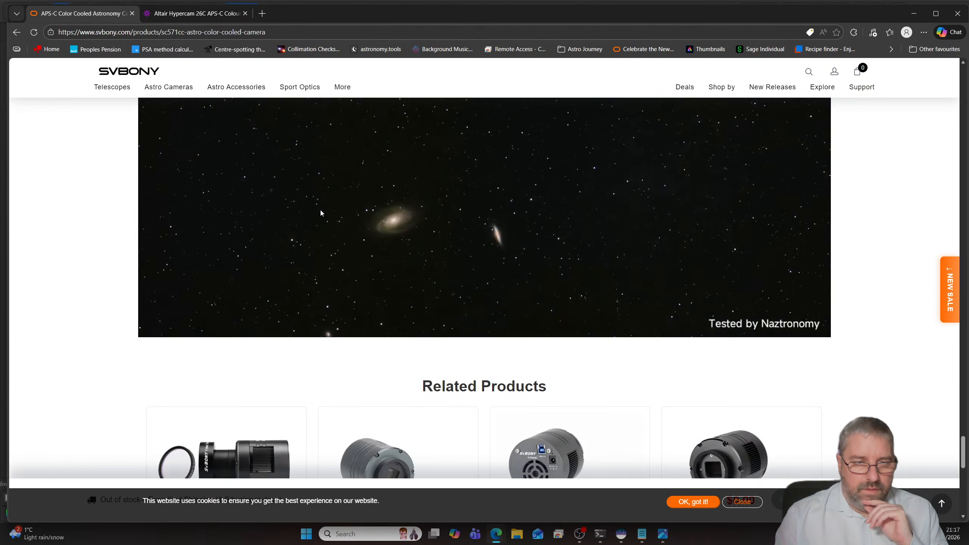
- Open the related SV405CC cooled colour camera with SV220 dual-band filter and review its product page
{"action": "left_click", "coordinate": [722, 184]}
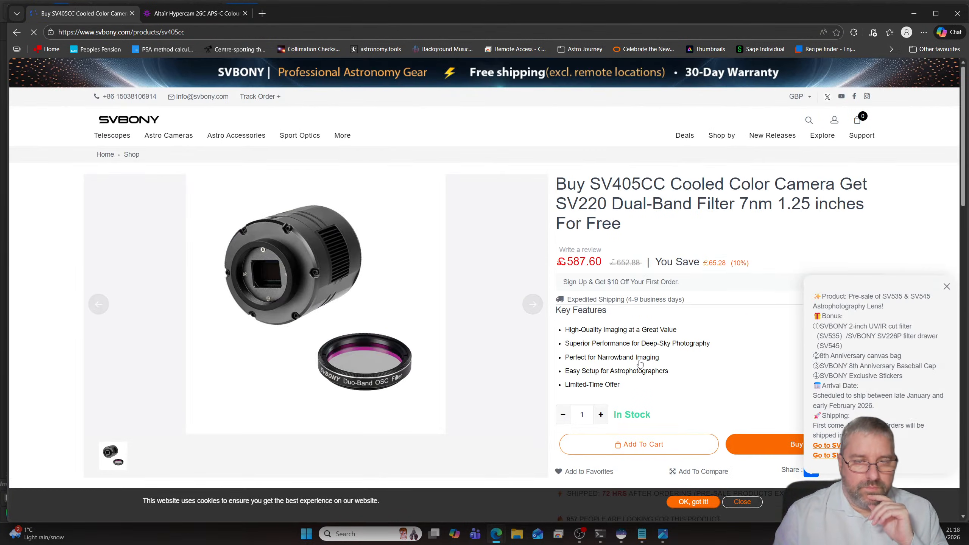
{"action": "scroll", "coordinate": [415, 289], "scroll_direction": "down", "scroll_amount": 4}
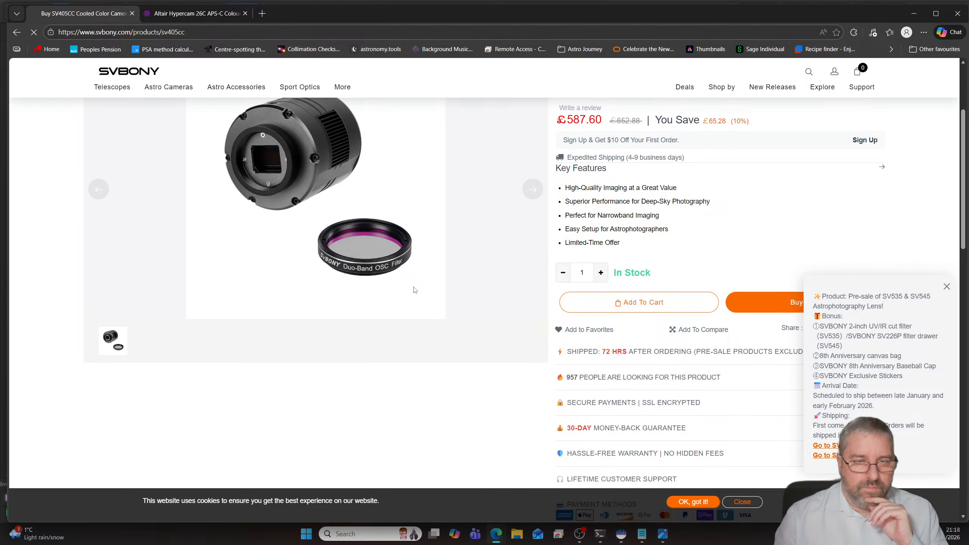
{"action": "scroll", "coordinate": [415, 291], "scroll_direction": "up", "scroll_amount": 4}
{"action": "scroll", "coordinate": [415, 292], "scroll_direction": "down", "scroll_amount": 1}
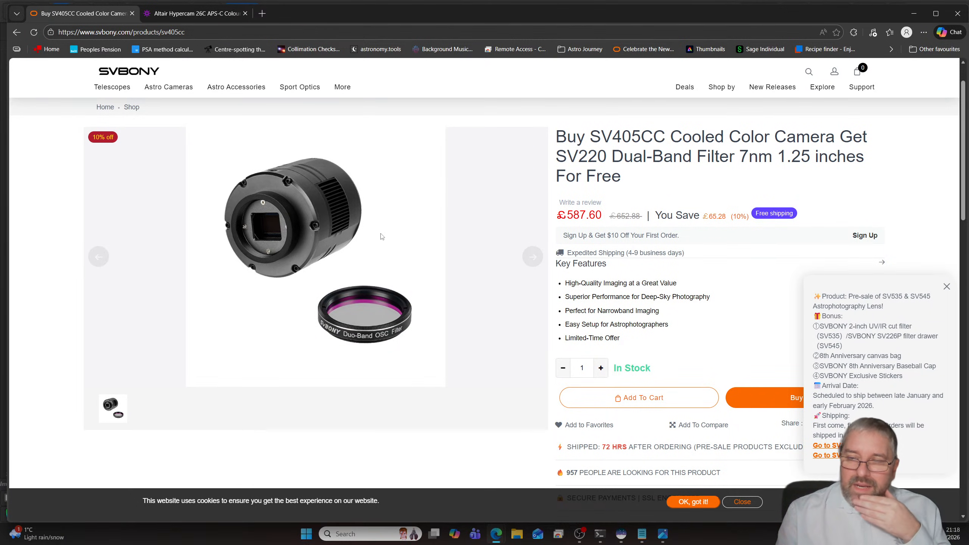
{"action": "scroll", "coordinate": [381, 229], "scroll_direction": "up", "scroll_amount": 2}
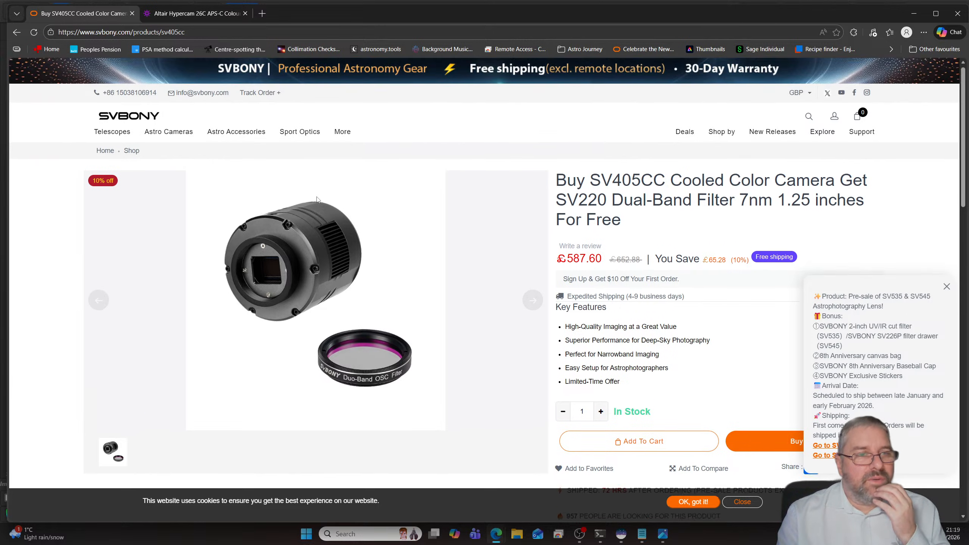
- Search the SVBONY shop for "sv311" and look through the listed products
{"action": "left_click", "coordinate": [809, 120]}
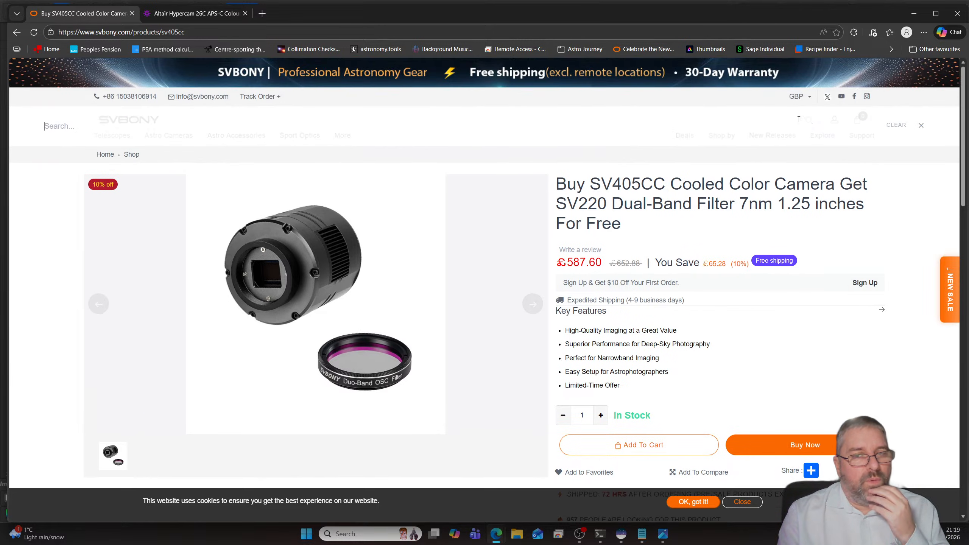
{"action": "left_click", "coordinate": [339, 130]}
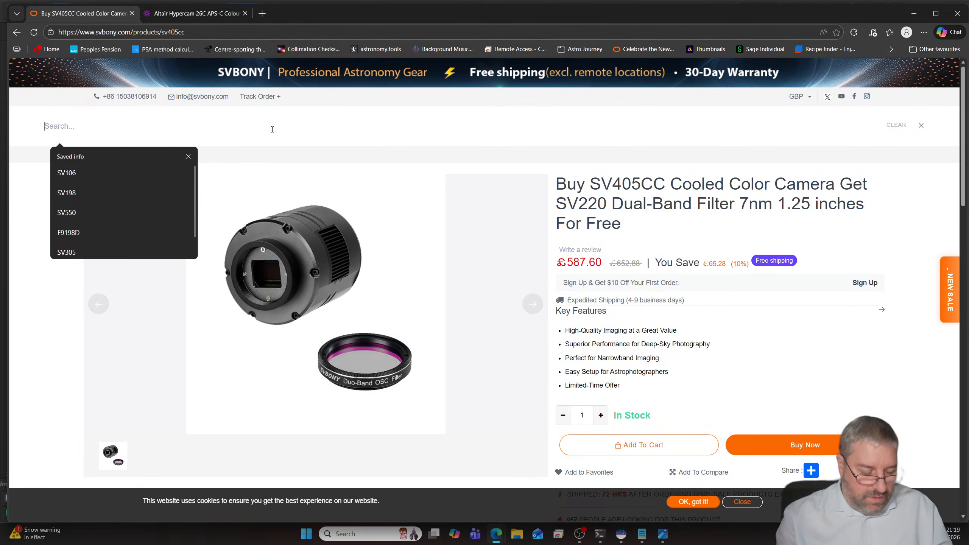
{"action": "type", "text": "sv311"}
{"action": "key", "text": "Return"}
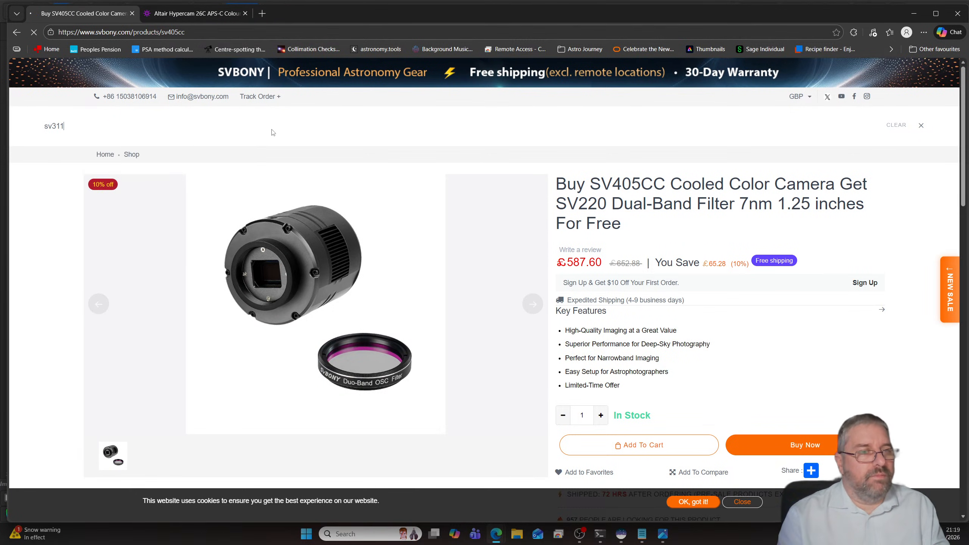
{"action": "mouse_move", "coordinate": [287, 139]}
{"action": "scroll", "coordinate": [287, 141], "scroll_direction": "down", "scroll_amount": 5}
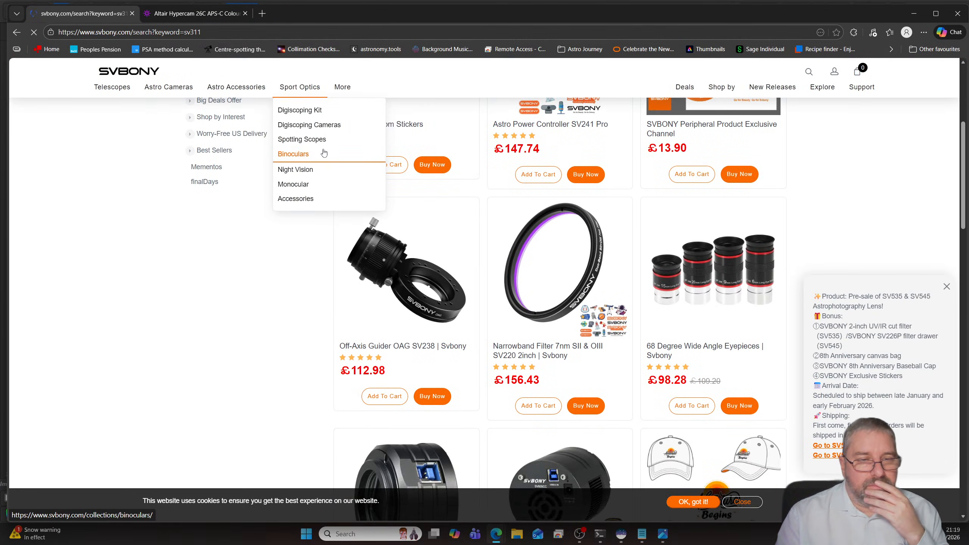
{"action": "scroll", "coordinate": [323, 152], "scroll_direction": "down", "scroll_amount": 5}
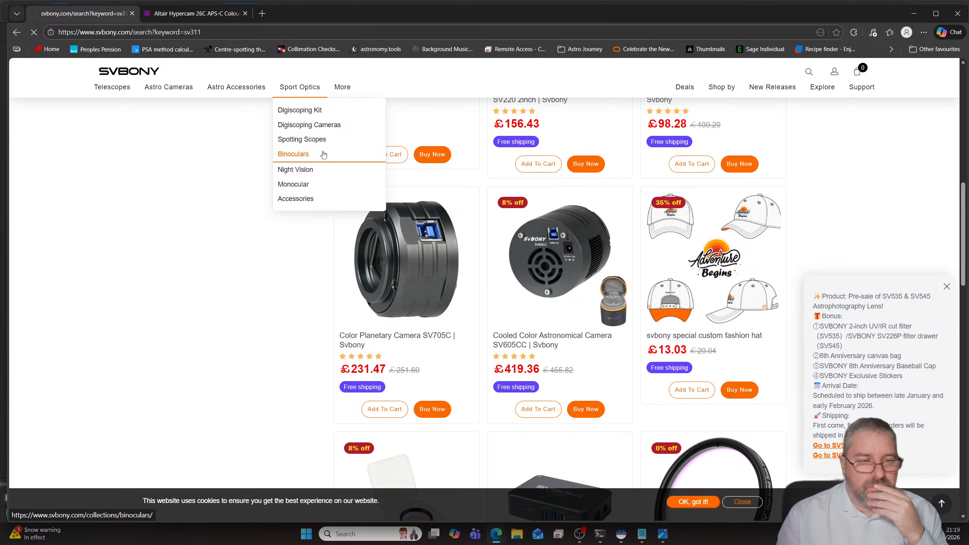
{"action": "scroll", "coordinate": [323, 154], "scroll_direction": "up", "scroll_amount": 10}
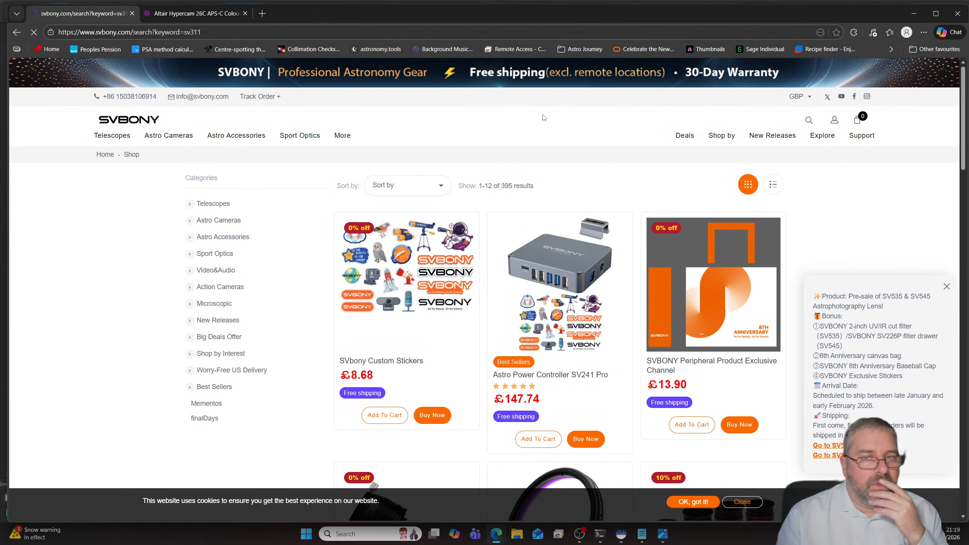
- Look through SVBONY's Planetary Cameras category and open the product page of the SV705C colour planetary camera
{"action": "mouse_move", "coordinate": [164, 141]}
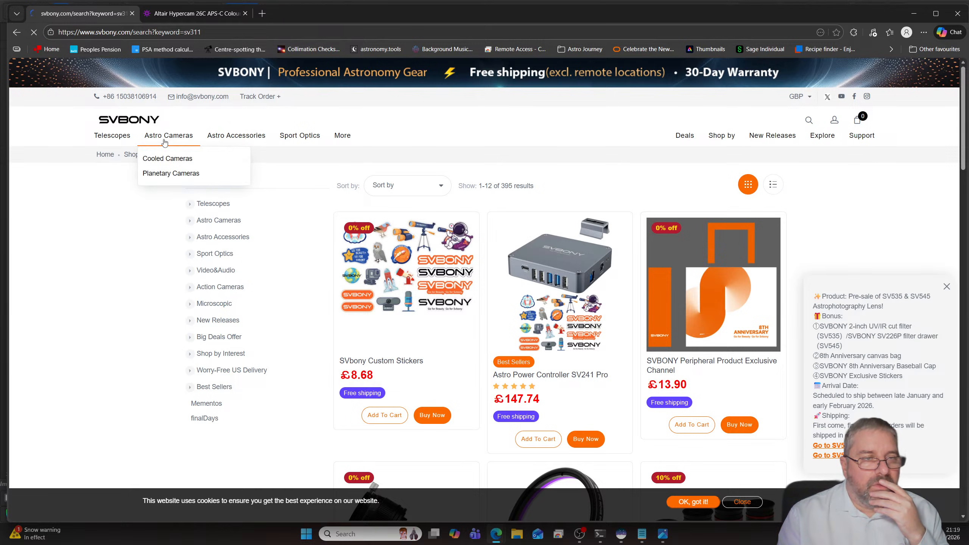
{"action": "left_click", "coordinate": [171, 175]}
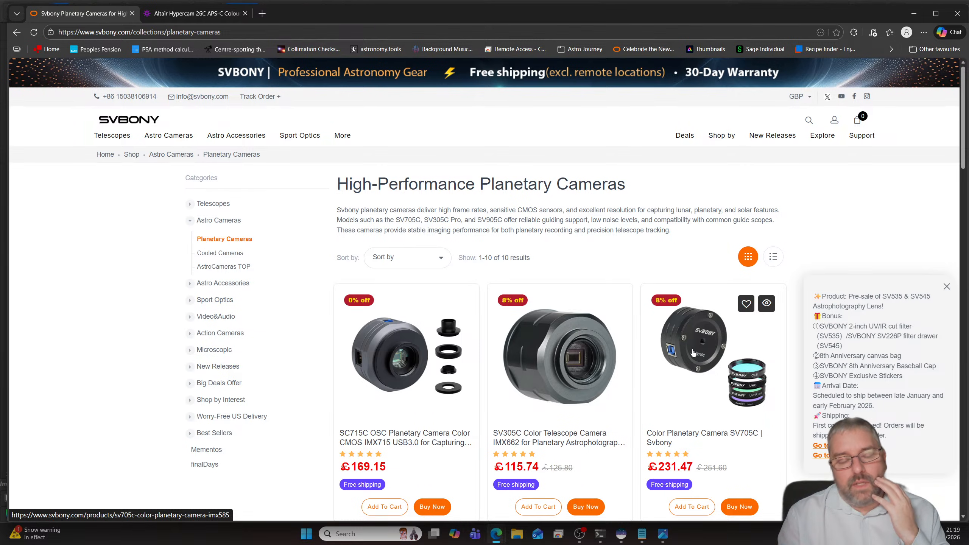
{"action": "scroll", "coordinate": [576, 320], "scroll_direction": "down", "scroll_amount": 10}
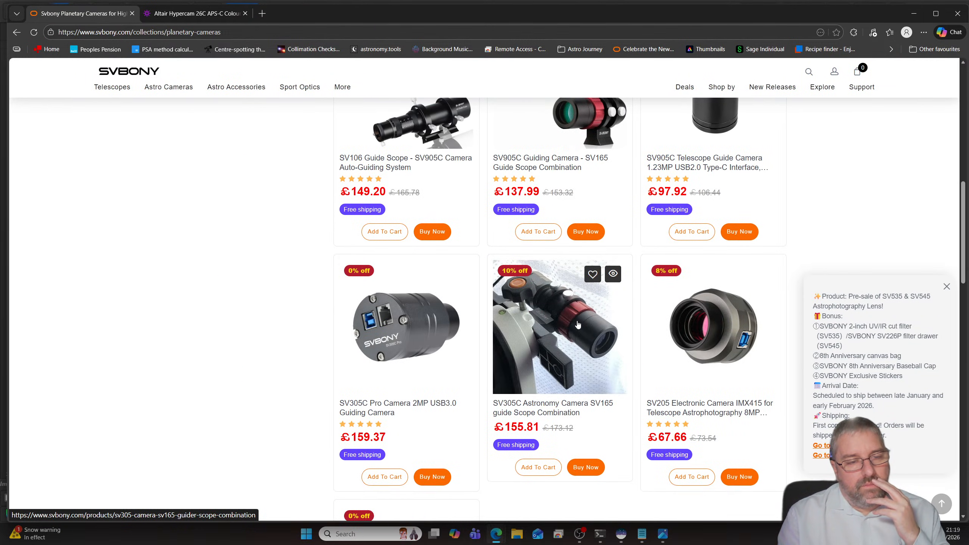
{"action": "scroll", "coordinate": [578, 324], "scroll_direction": "down", "scroll_amount": 3}
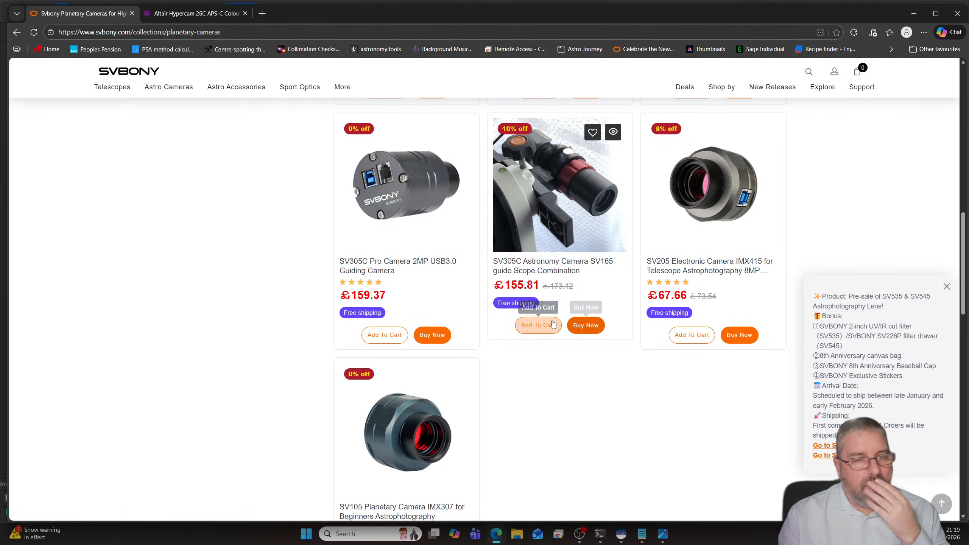
{"action": "scroll", "coordinate": [636, 359], "scroll_direction": "down", "scroll_amount": 4}
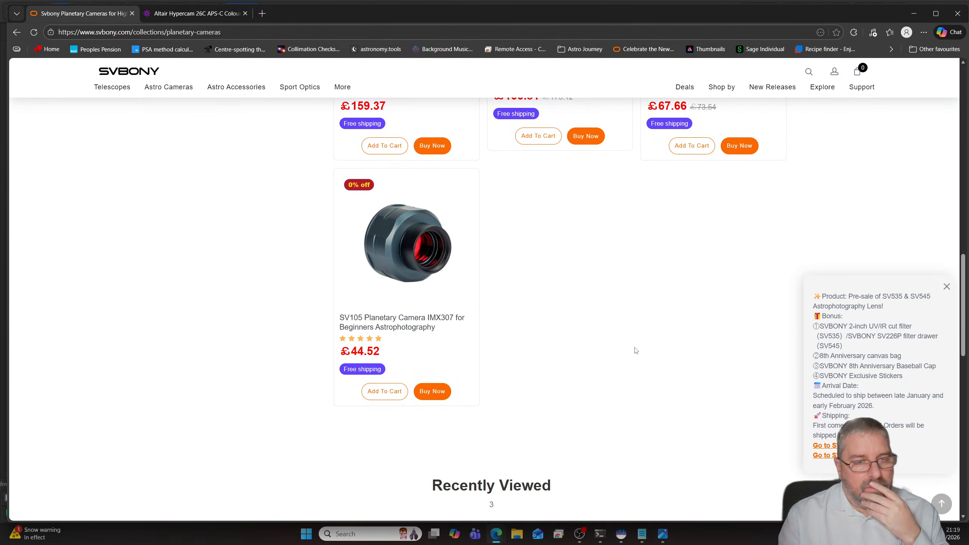
{"action": "scroll", "coordinate": [635, 351], "scroll_direction": "up", "scroll_amount": 4}
{"action": "scroll", "coordinate": [634, 348], "scroll_direction": "up", "scroll_amount": 10}
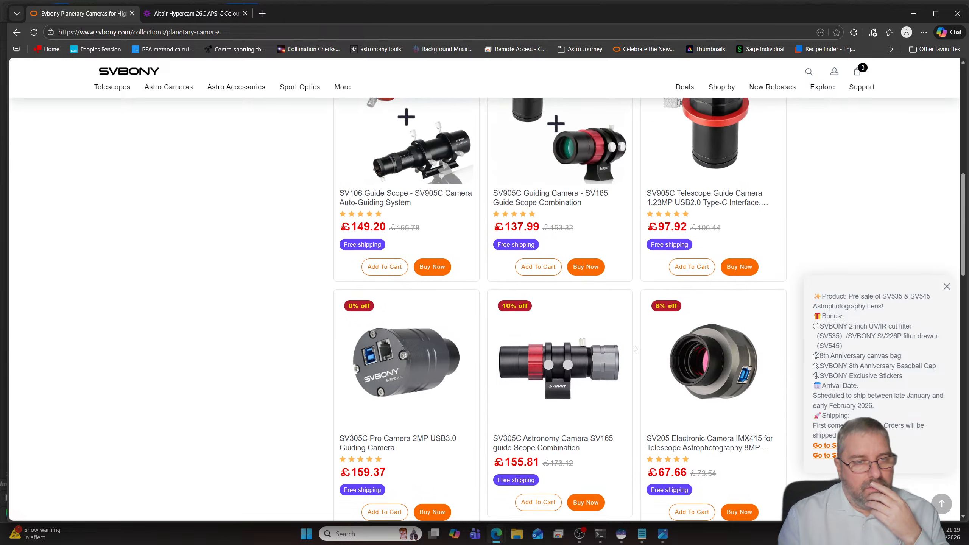
{"action": "scroll", "coordinate": [635, 348], "scroll_direction": "up", "scroll_amount": 1}
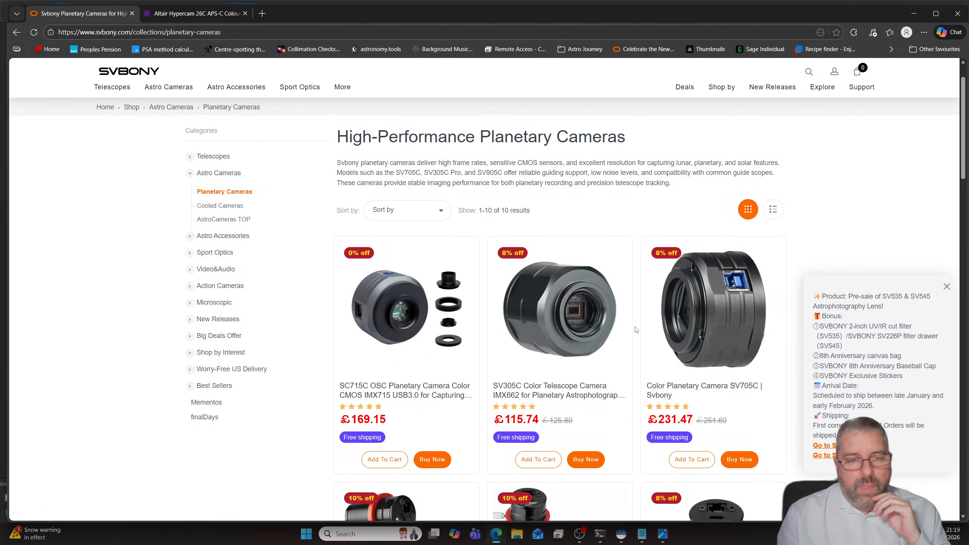
{"action": "left_click", "coordinate": [699, 306]}
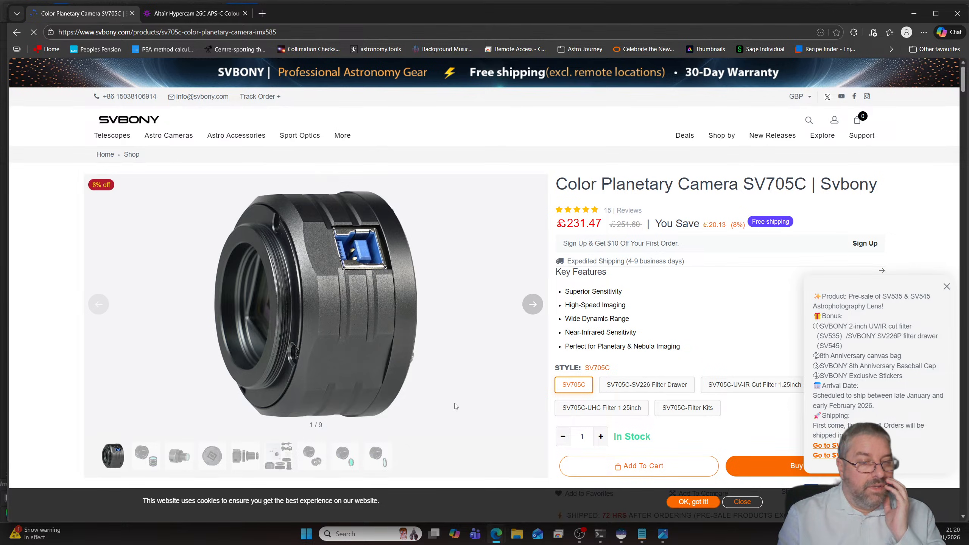
- Switch to Siril and open M33v3.jpg from the M33 folder inside Pictures > NINA
{"action": "key", "text": "super+e"}
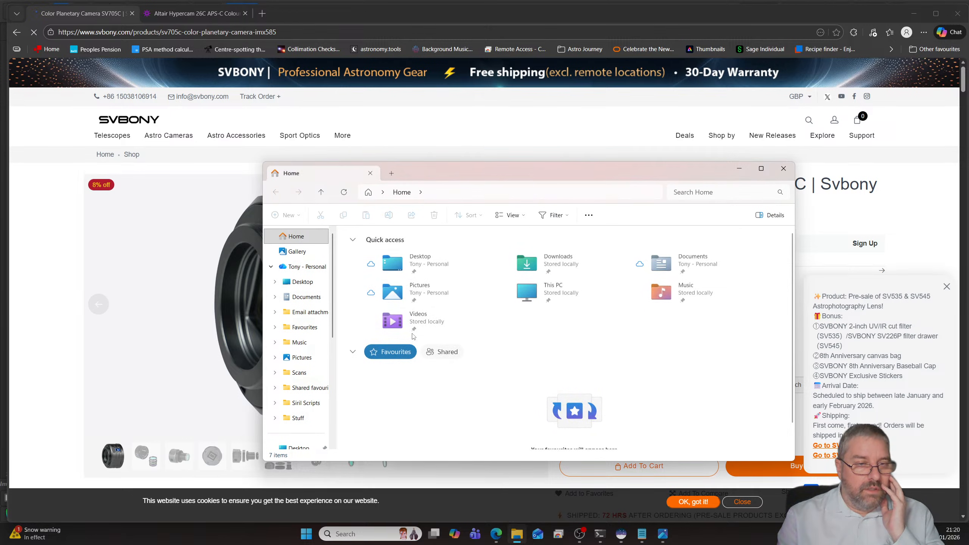
{"action": "left_click", "coordinate": [626, 535]}
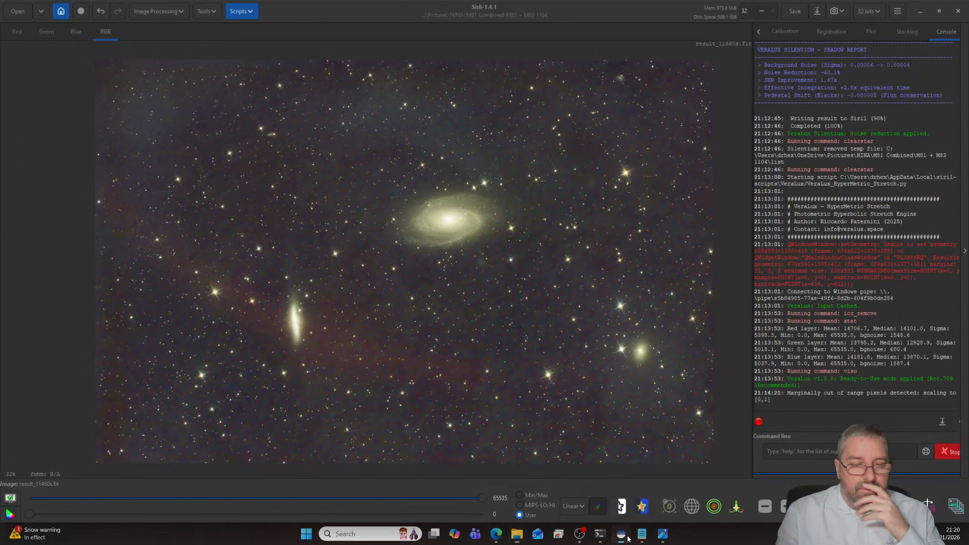
{"action": "key", "text": "ctrl+o"}
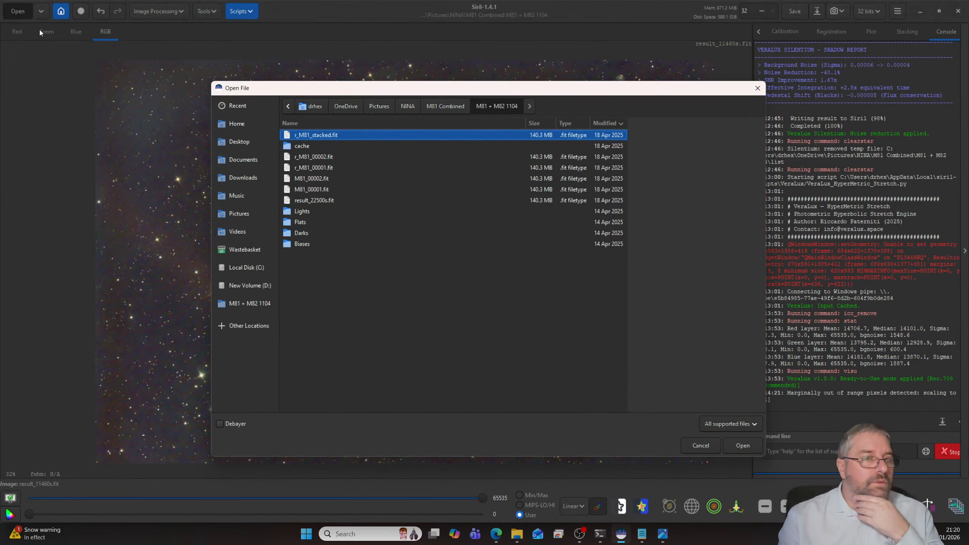
{"action": "left_click", "coordinate": [407, 107]}
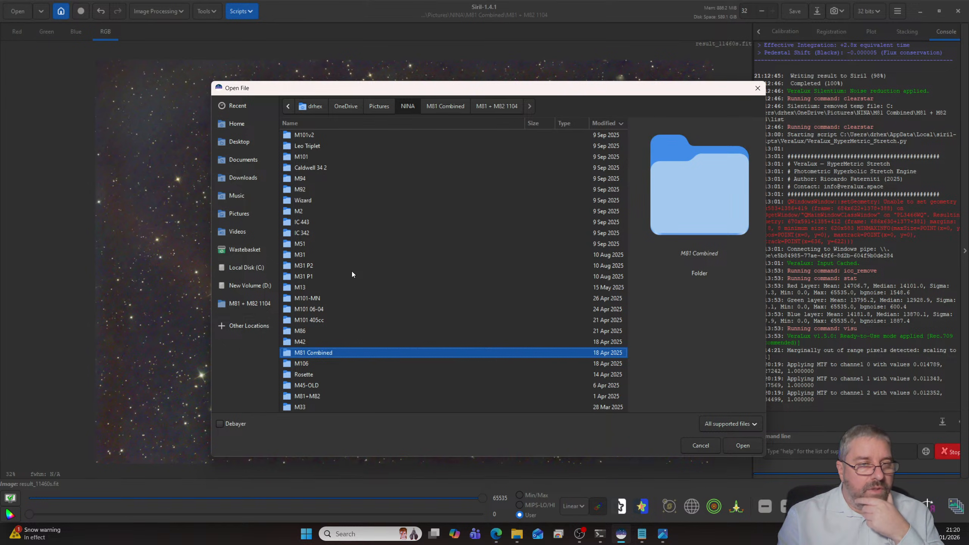
{"action": "scroll", "coordinate": [362, 311], "scroll_direction": "up", "scroll_amount": 1}
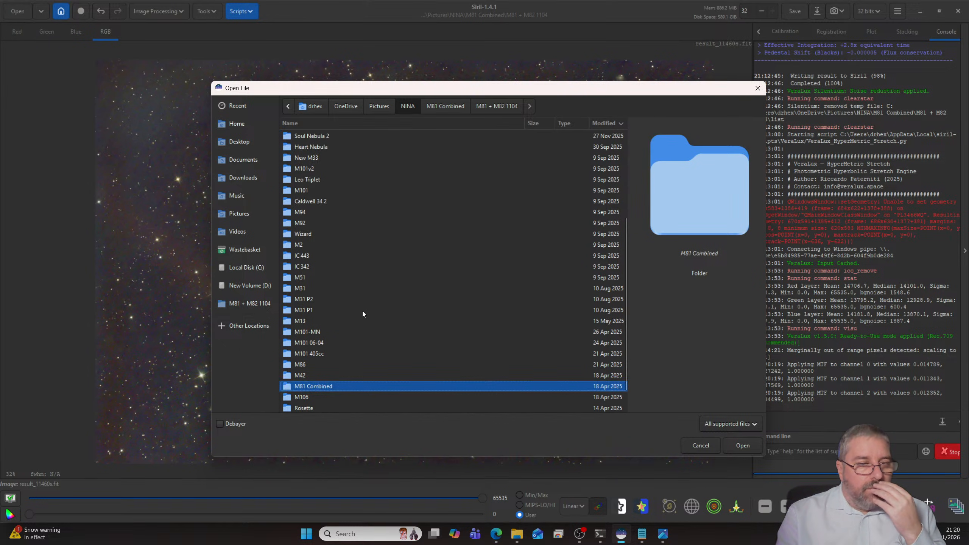
{"action": "scroll", "coordinate": [362, 310], "scroll_direction": "up", "scroll_amount": 3}
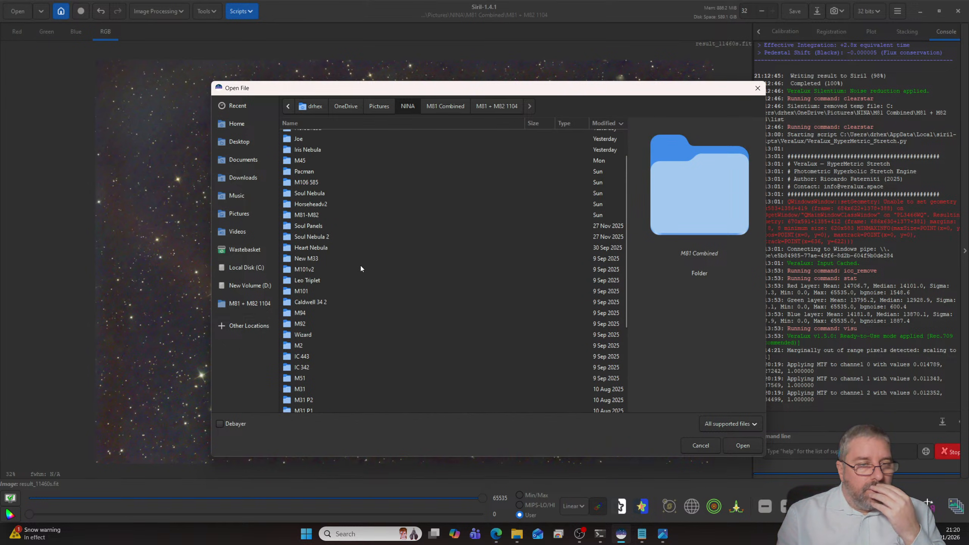
{"action": "scroll", "coordinate": [351, 300], "scroll_direction": "down", "scroll_amount": 1}
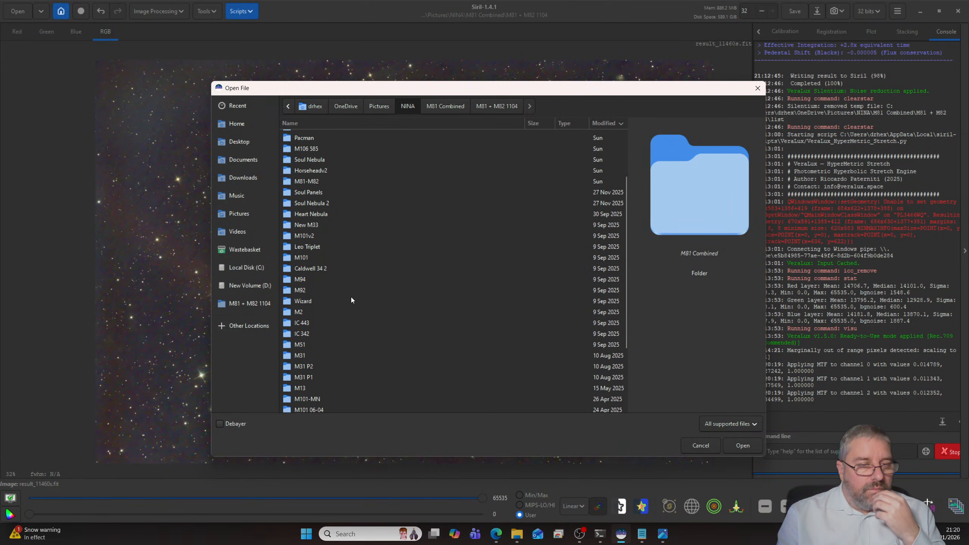
{"action": "scroll", "coordinate": [351, 300], "scroll_direction": "down", "scroll_amount": 1}
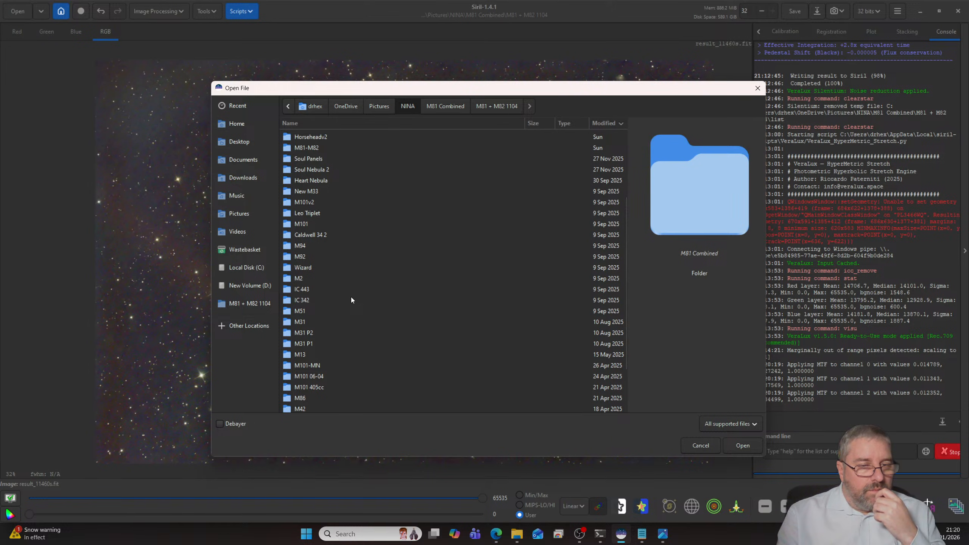
{"action": "scroll", "coordinate": [351, 300], "scroll_direction": "down", "scroll_amount": 2}
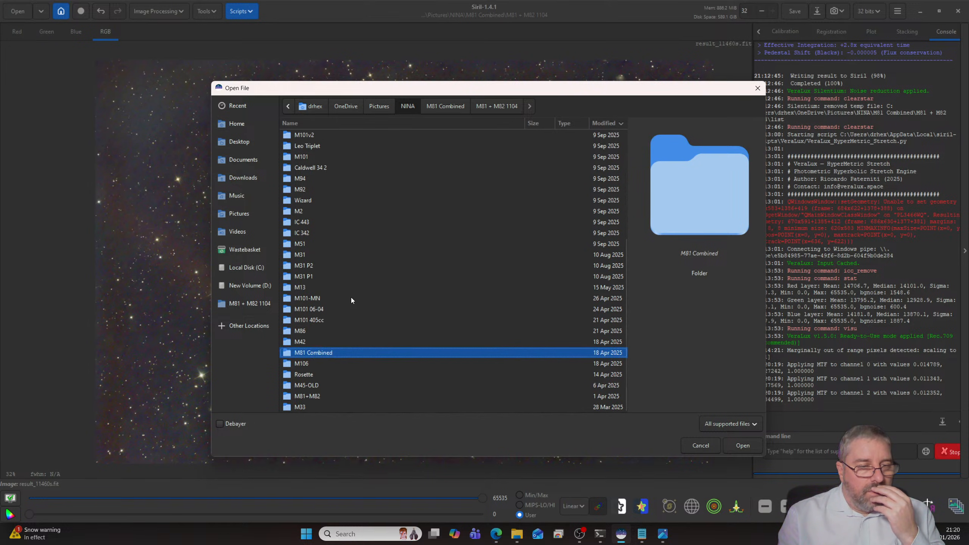
{"action": "double_click", "coordinate": [302, 409]}
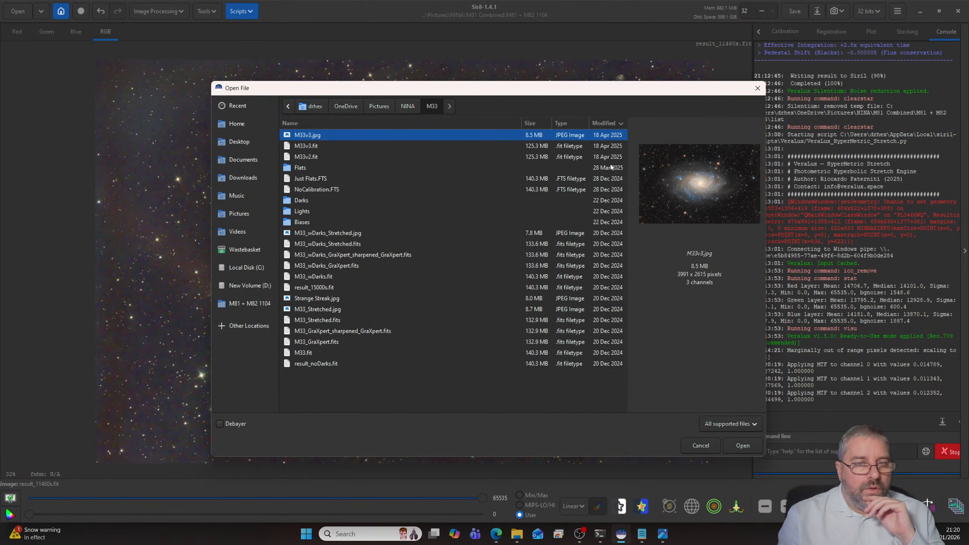
{"action": "double_click", "coordinate": [320, 136]}
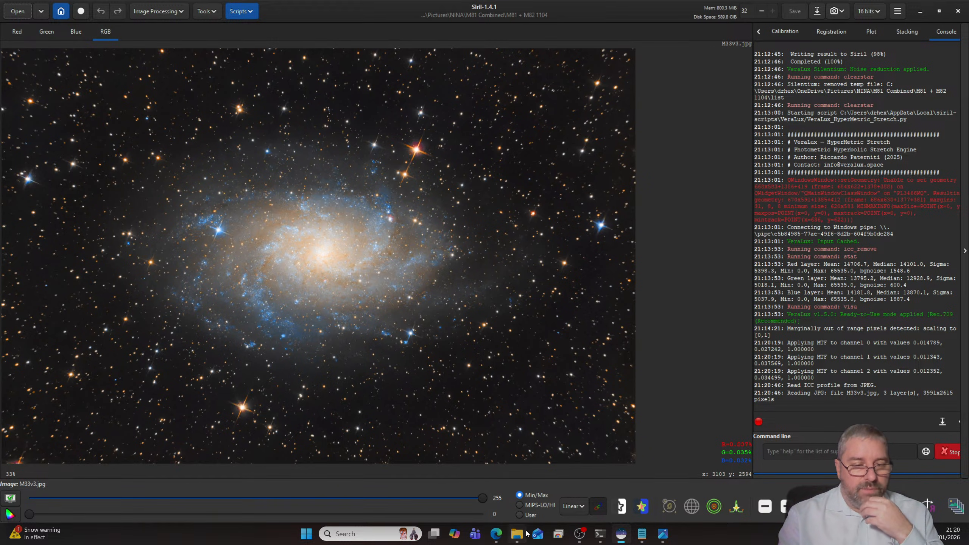
- Switch to File Explorer and browse from Pictures through SharpCap Captures and Capture to the Light folder's contents
{"action": "mouse_move", "coordinate": [519, 533]}
{"action": "left_click", "coordinate": [518, 510]}
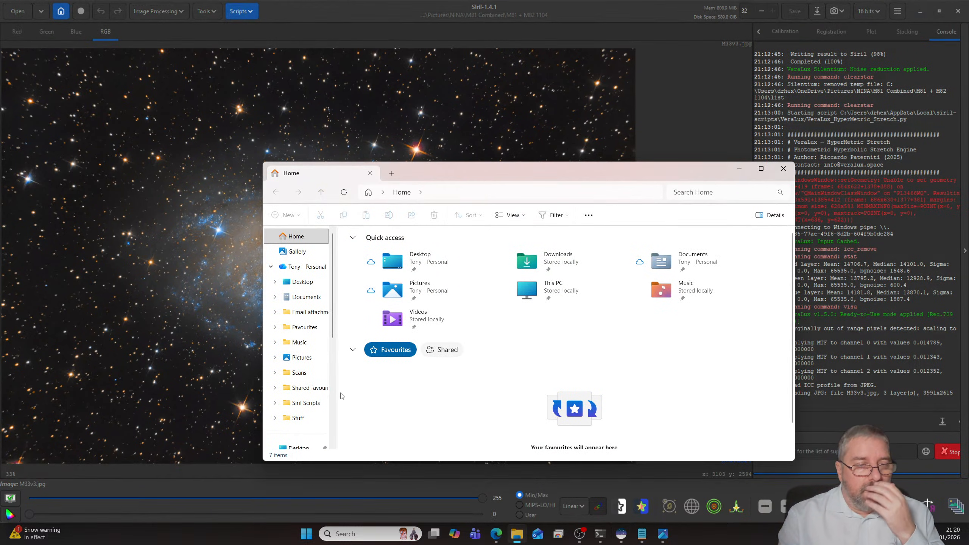
{"action": "scroll", "coordinate": [308, 305], "scroll_direction": "down", "scroll_amount": 3}
{"action": "left_click", "coordinate": [297, 354]}
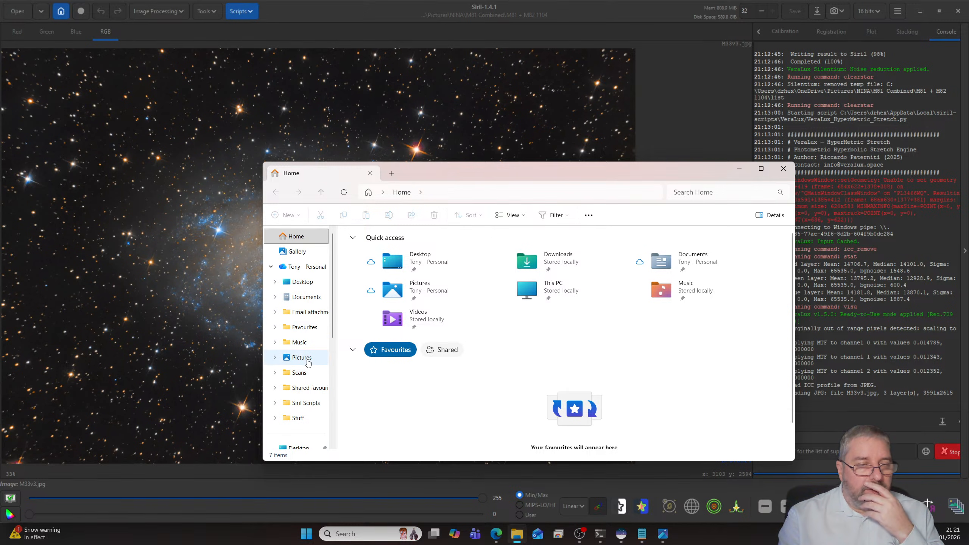
{"action": "scroll", "coordinate": [419, 332], "scroll_direction": "down", "scroll_amount": 6}
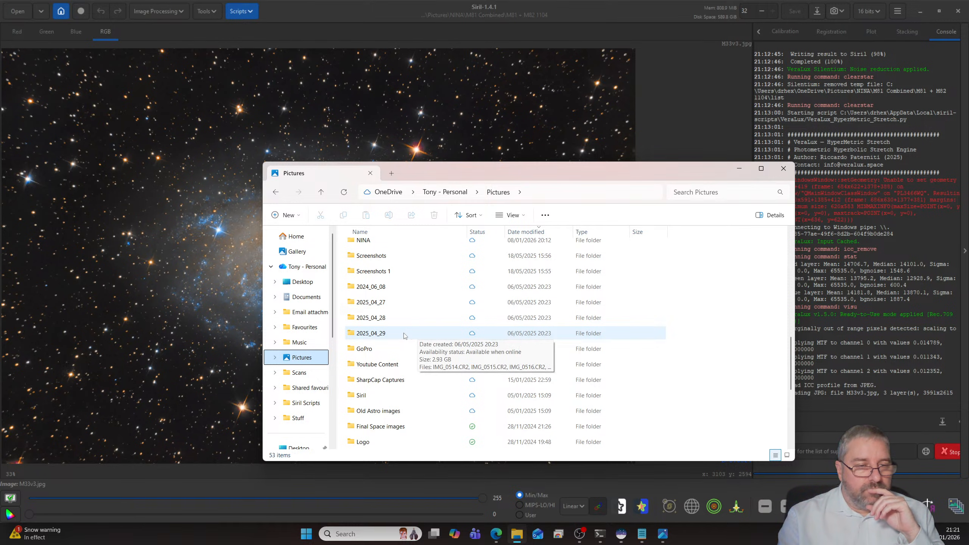
{"action": "double_click", "coordinate": [382, 381]}
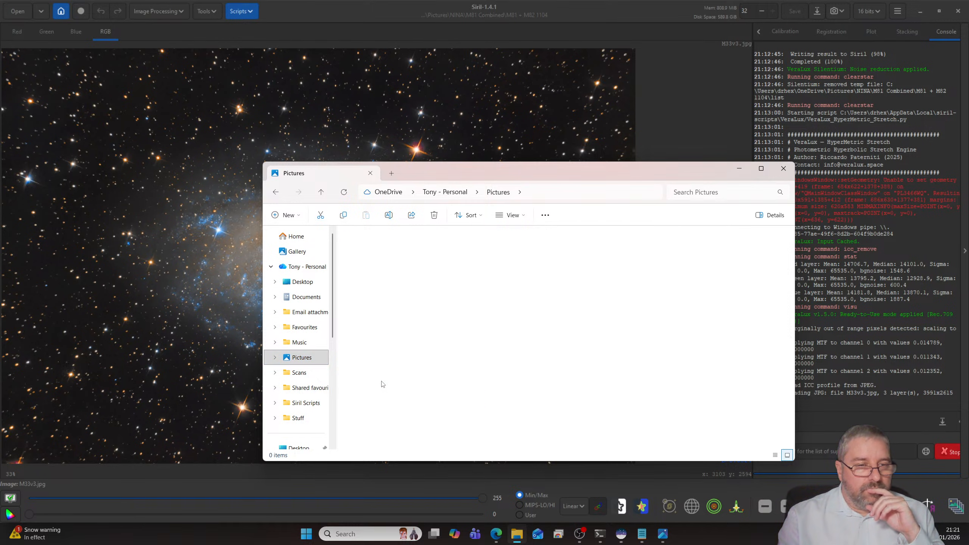
{"action": "double_click", "coordinate": [371, 249]}
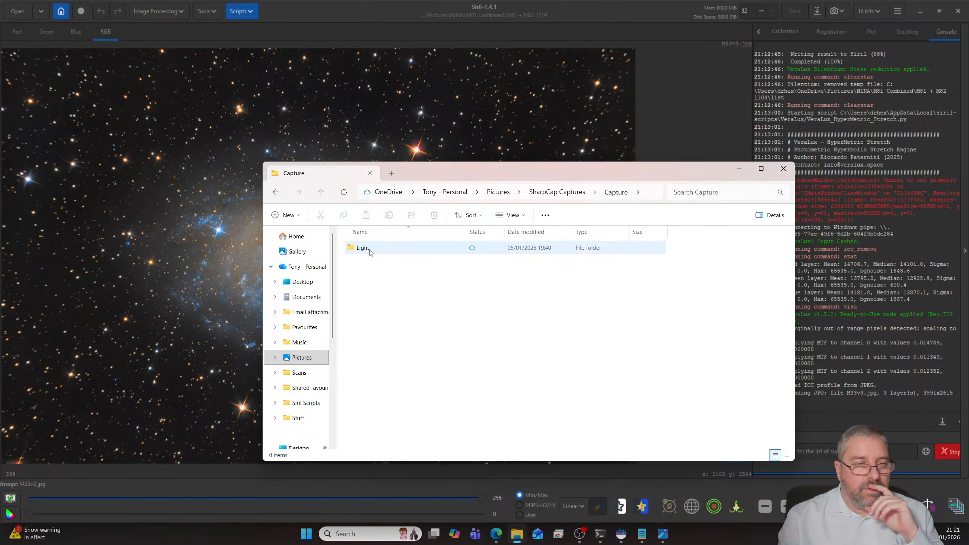
{"action": "double_click", "coordinate": [372, 249]}
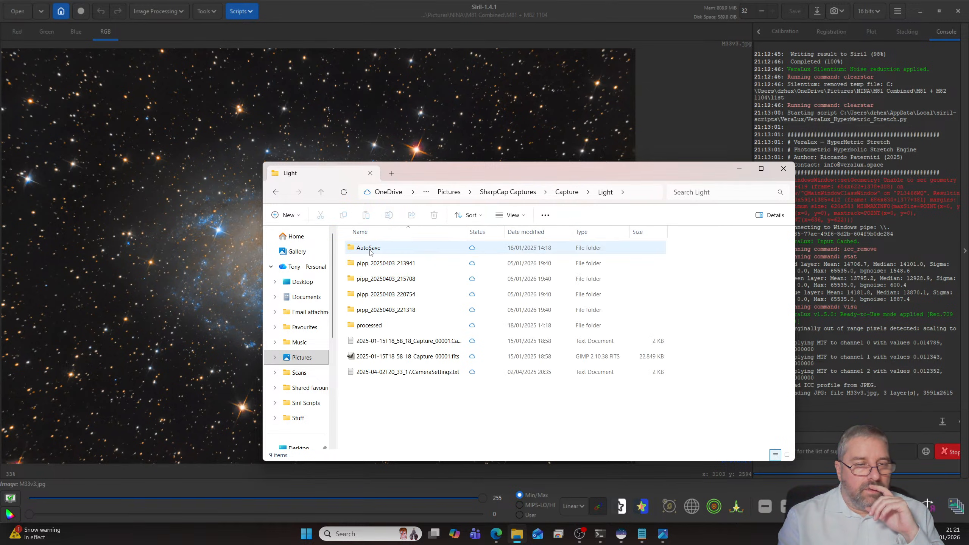
- Return to the Pictures folder and open M33_Complete.jpg from Final Space images > M33 for viewing
{"action": "left_click", "coordinate": [563, 193]}
{"action": "left_click", "coordinate": [531, 194]}
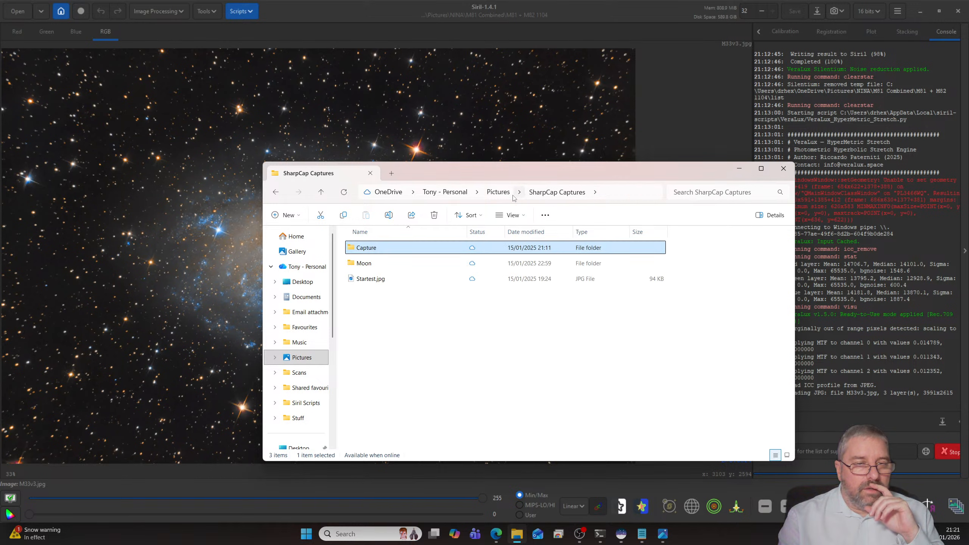
{"action": "left_click", "coordinate": [511, 195]}
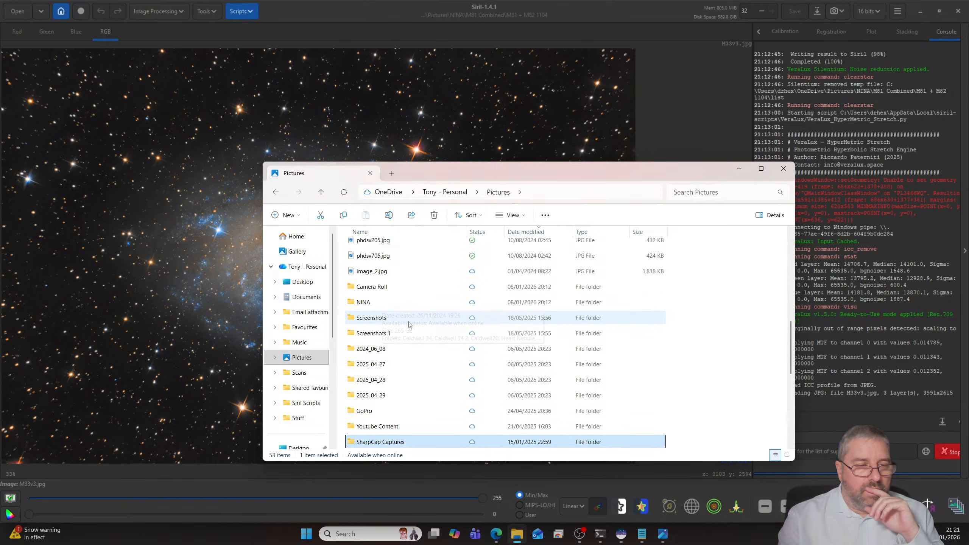
{"action": "scroll", "coordinate": [406, 326], "scroll_direction": "down", "scroll_amount": 2}
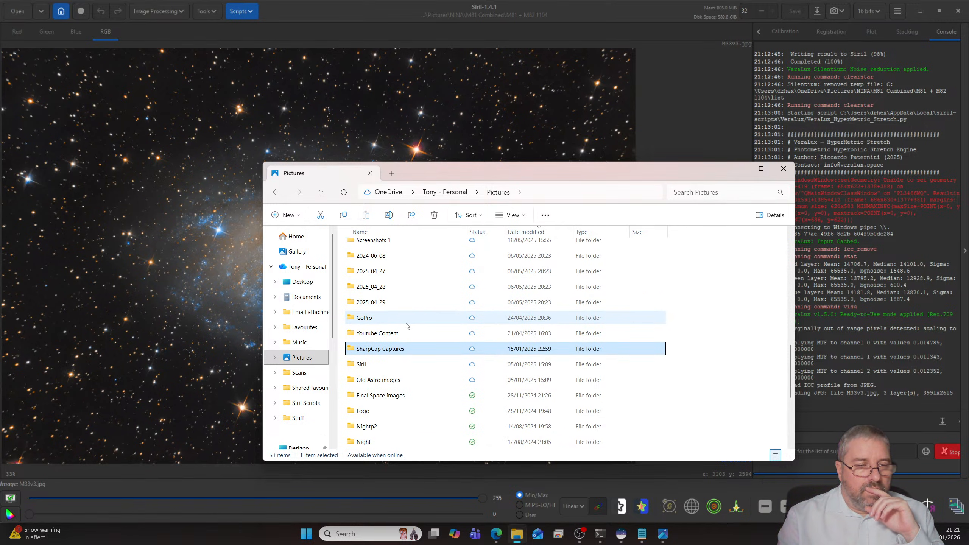
{"action": "double_click", "coordinate": [397, 397]}
{"action": "double_click", "coordinate": [405, 263]}
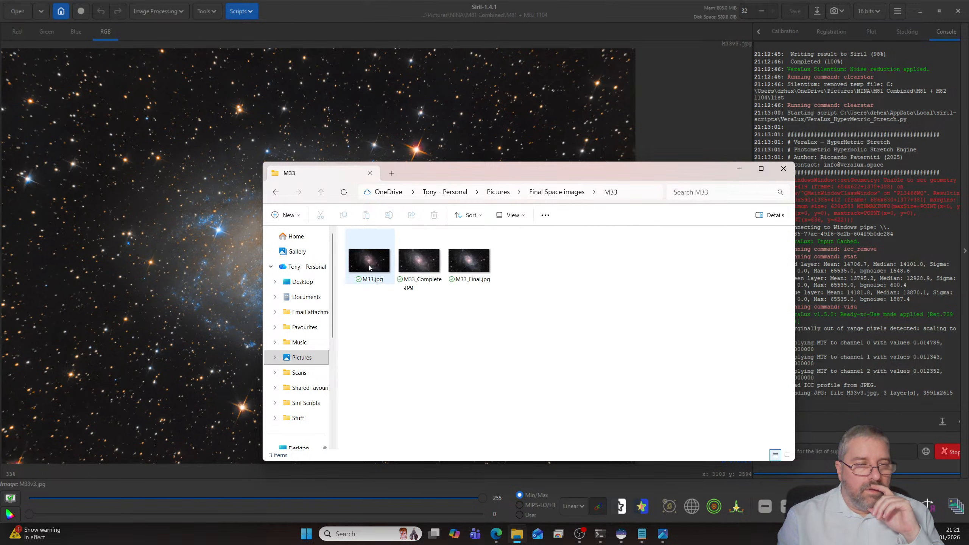
{"action": "double_click", "coordinate": [420, 267]}
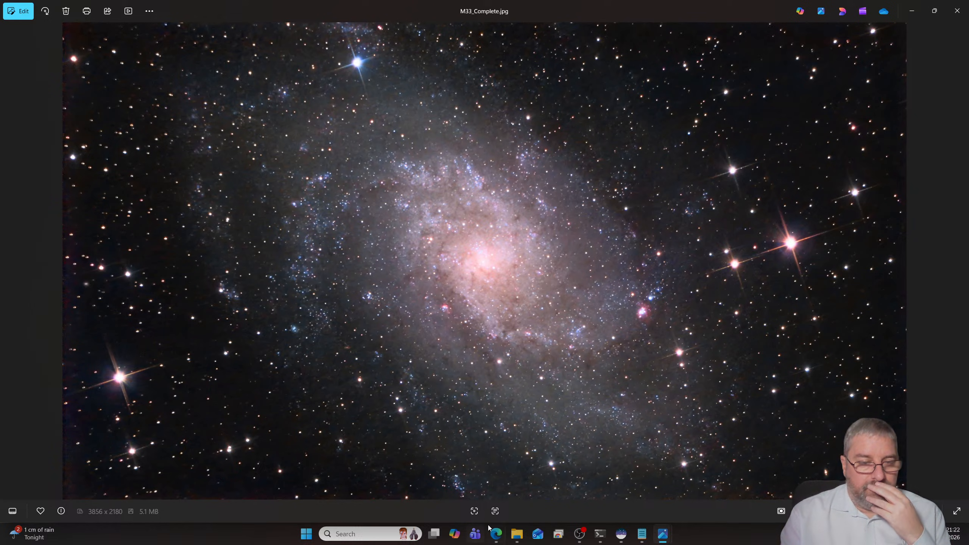
- Switch to the Edge browser and open First Light Optics' Sky-Watcher reflectors page in a new tab
{"action": "mouse_move", "coordinate": [495, 532]}
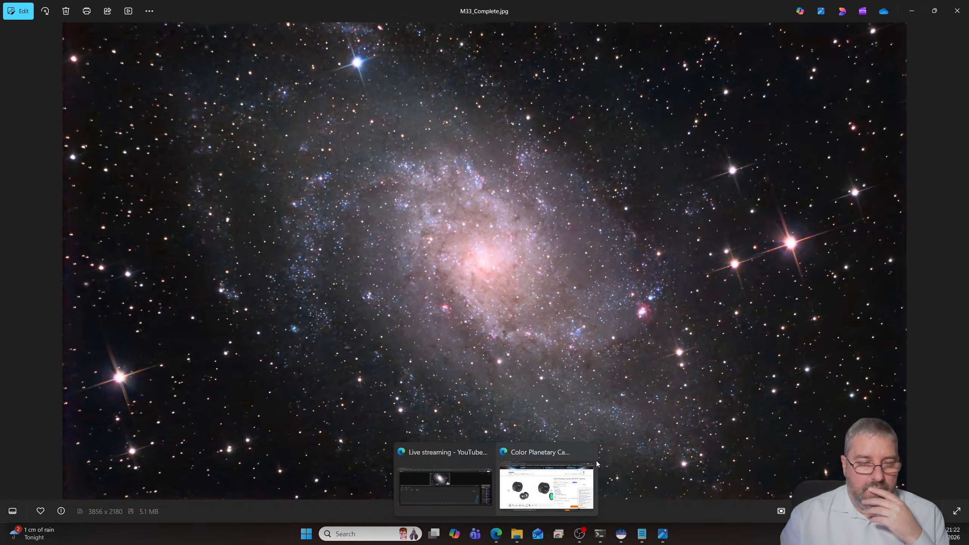
{"action": "left_click", "coordinate": [553, 473]}
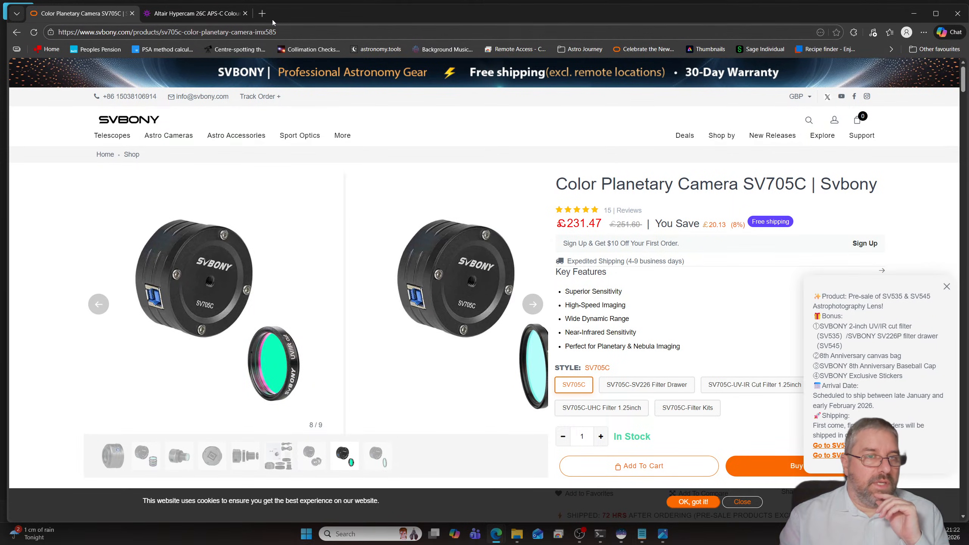
{"action": "left_click", "coordinate": [261, 13]}
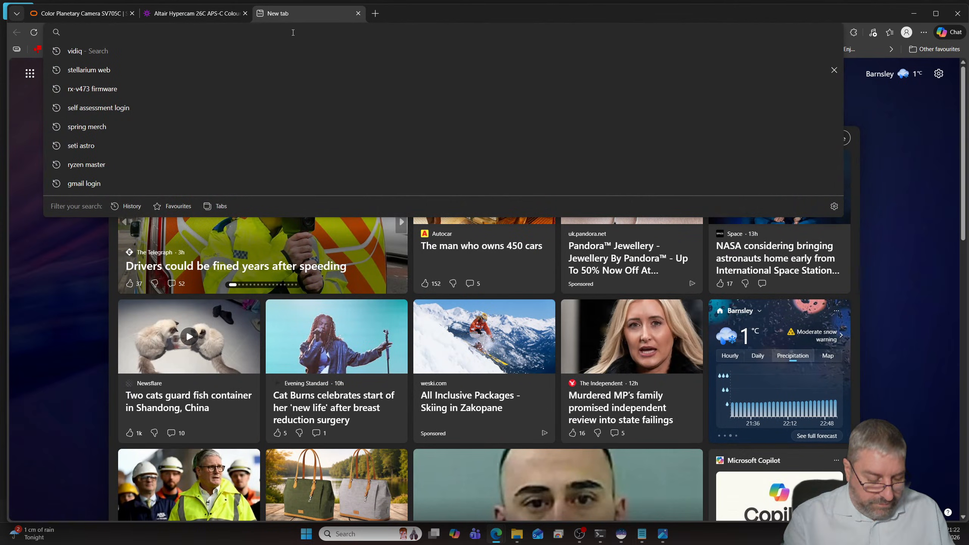
{"action": "type", "text": "www.first"}
{"action": "key", "text": "Return"}
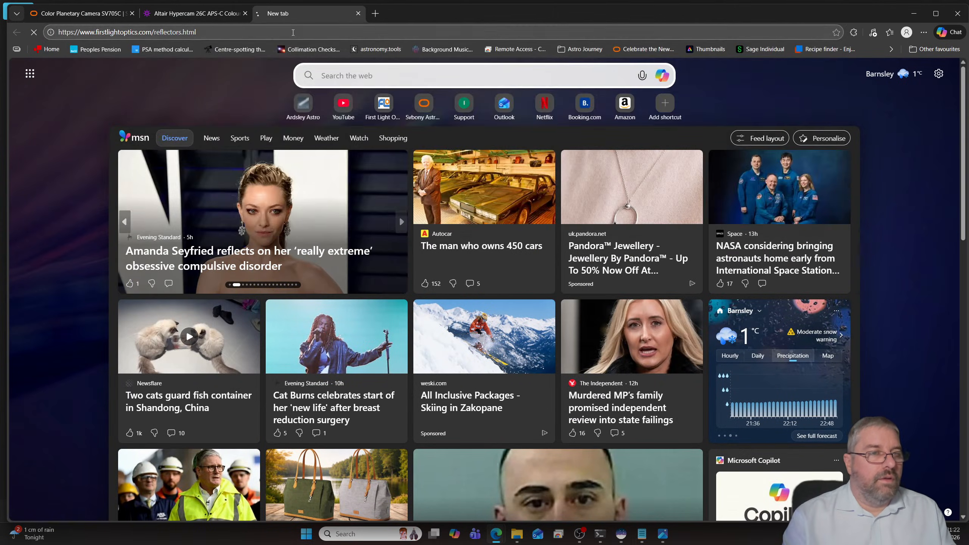
{"action": "mouse_move", "coordinate": [179, 130]}
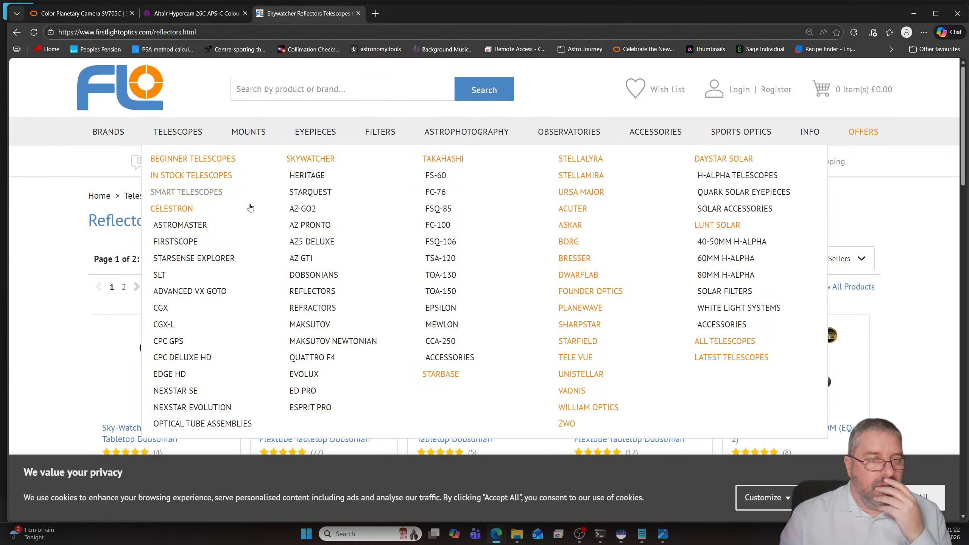
{"action": "left_click", "coordinate": [323, 299]}
- Look through the listed Sky-Watcher reflector telescopes and sort them by ascending price
{"action": "scroll", "coordinate": [431, 240], "scroll_direction": "down", "scroll_amount": 6}
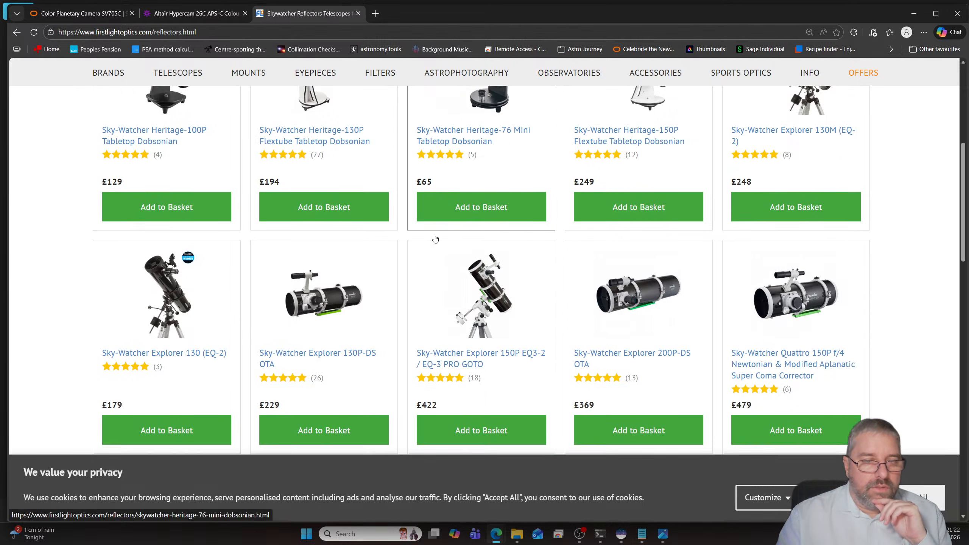
{"action": "scroll", "coordinate": [435, 238], "scroll_direction": "down", "scroll_amount": 2}
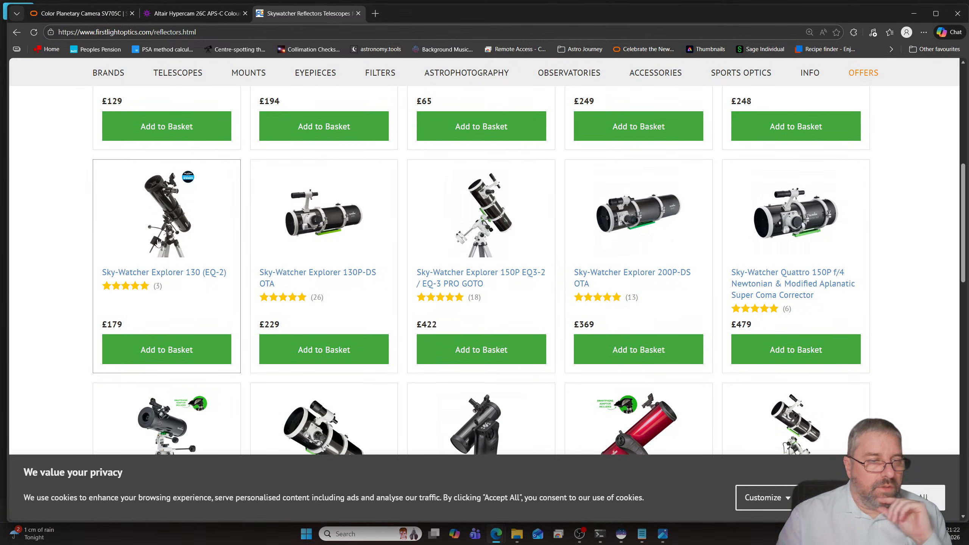
{"action": "scroll", "coordinate": [325, 244], "scroll_direction": "down", "scroll_amount": 6}
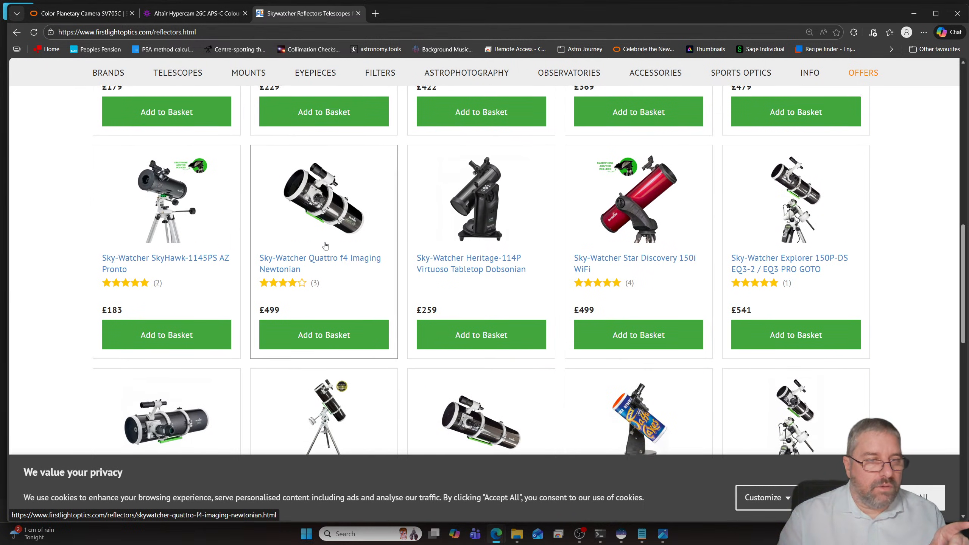
{"action": "scroll", "coordinate": [325, 245], "scroll_direction": "down", "scroll_amount": 10}
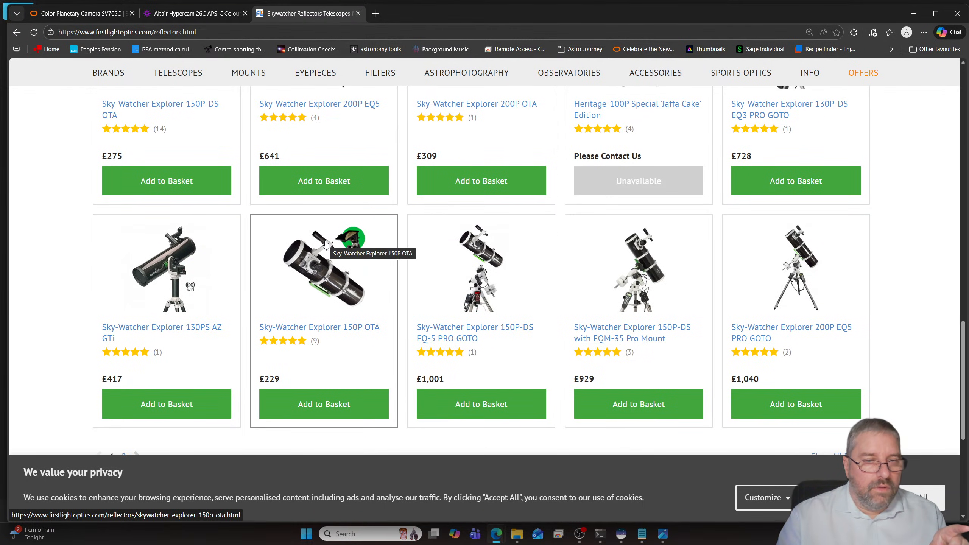
{"action": "scroll", "coordinate": [328, 244], "scroll_direction": "down", "scroll_amount": 5}
{"action": "scroll", "coordinate": [332, 243], "scroll_direction": "up", "scroll_amount": 20}
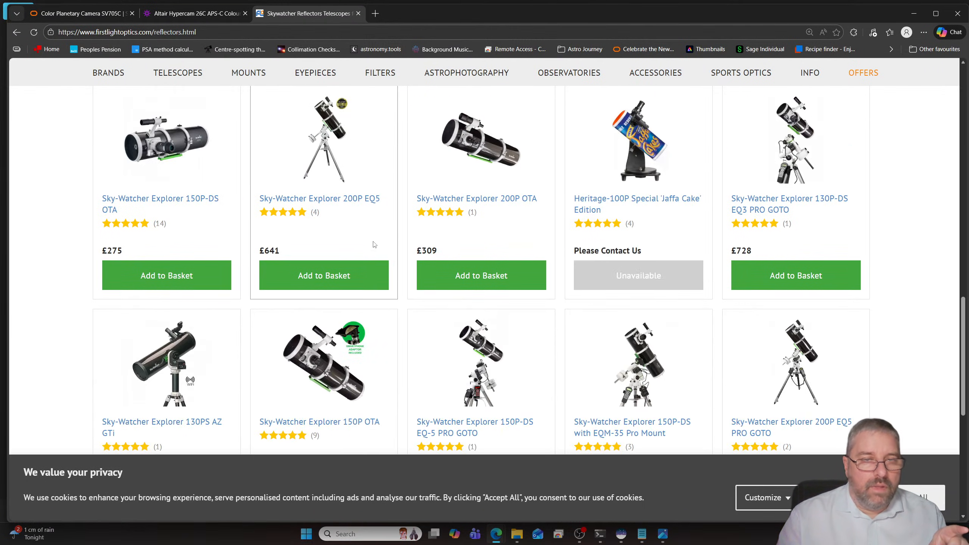
{"action": "scroll", "coordinate": [533, 254], "scroll_direction": "down", "scroll_amount": 4}
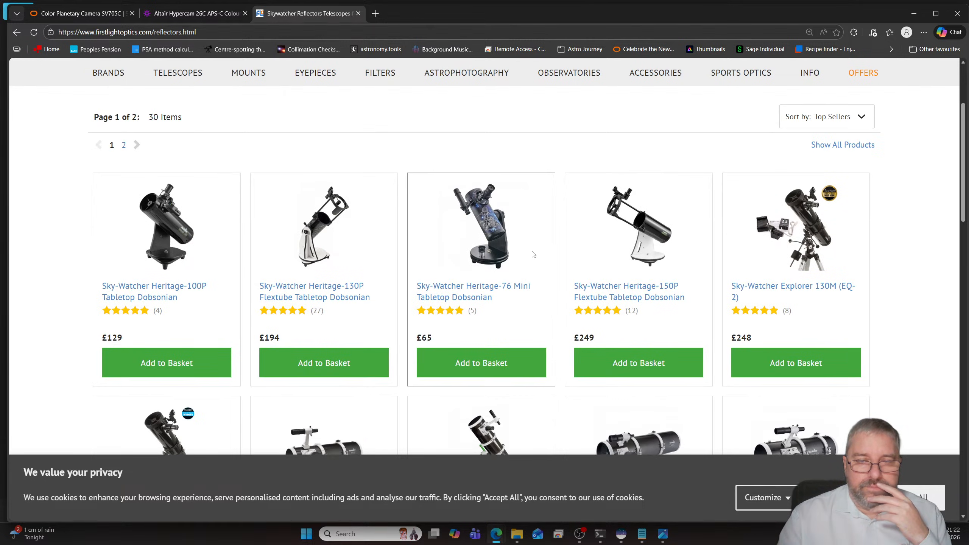
{"action": "left_click", "coordinate": [820, 117]}
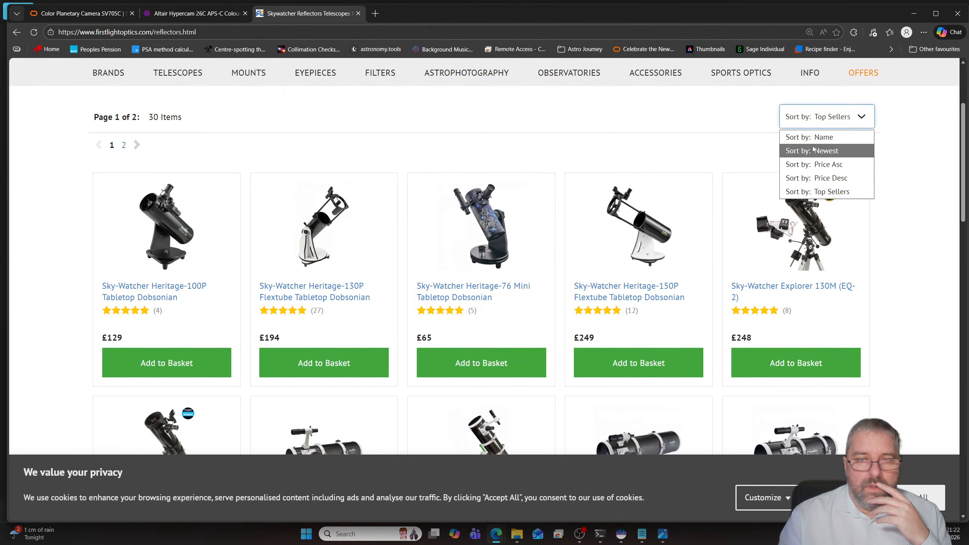
{"action": "left_click", "coordinate": [824, 164]}
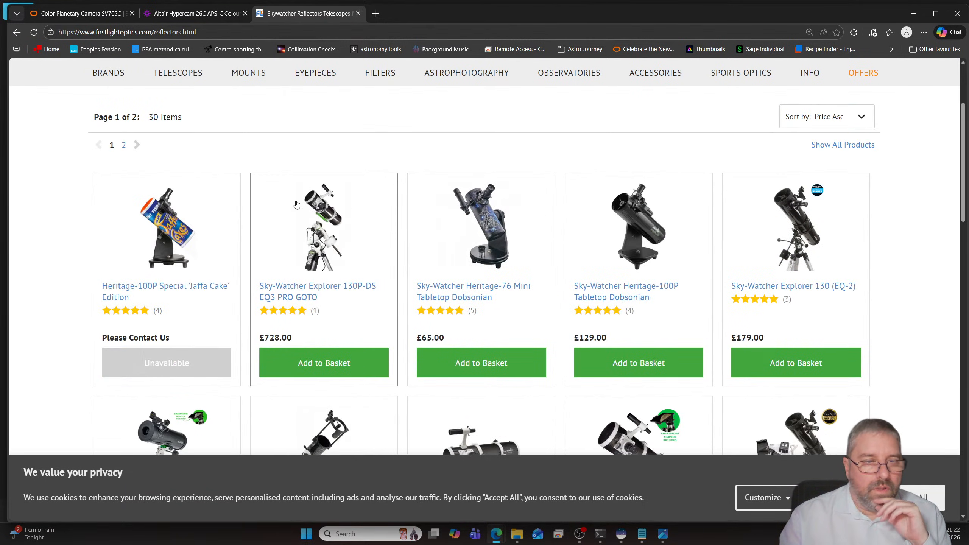
- Compare the models and prices of the Sky-Watcher Explorer, Heritage and Quattro reflectors further down the price-sorted listing
{"action": "scroll", "coordinate": [427, 222], "scroll_direction": "down", "scroll_amount": 6}
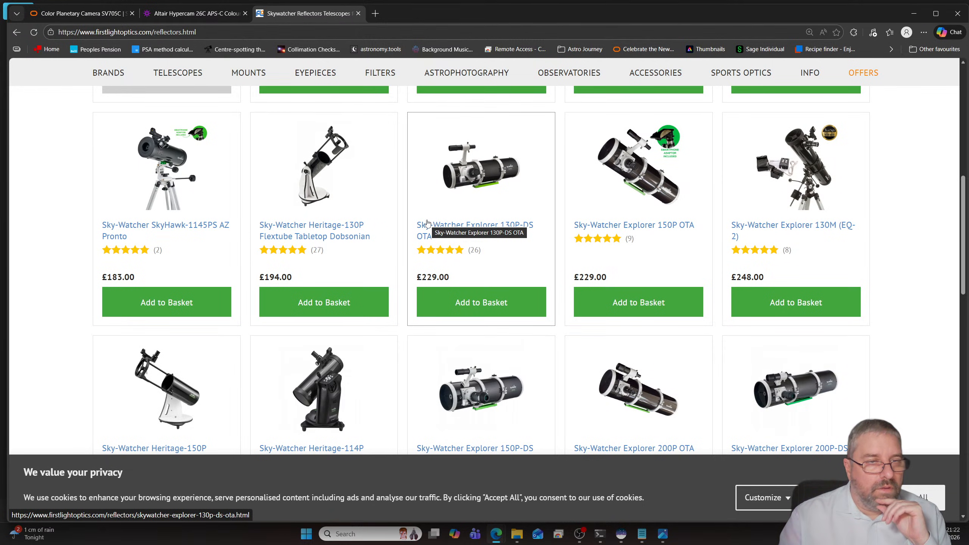
{"action": "scroll", "coordinate": [427, 222], "scroll_direction": "down", "scroll_amount": 2}
{"action": "scroll", "coordinate": [431, 225], "scroll_direction": "down", "scroll_amount": 4}
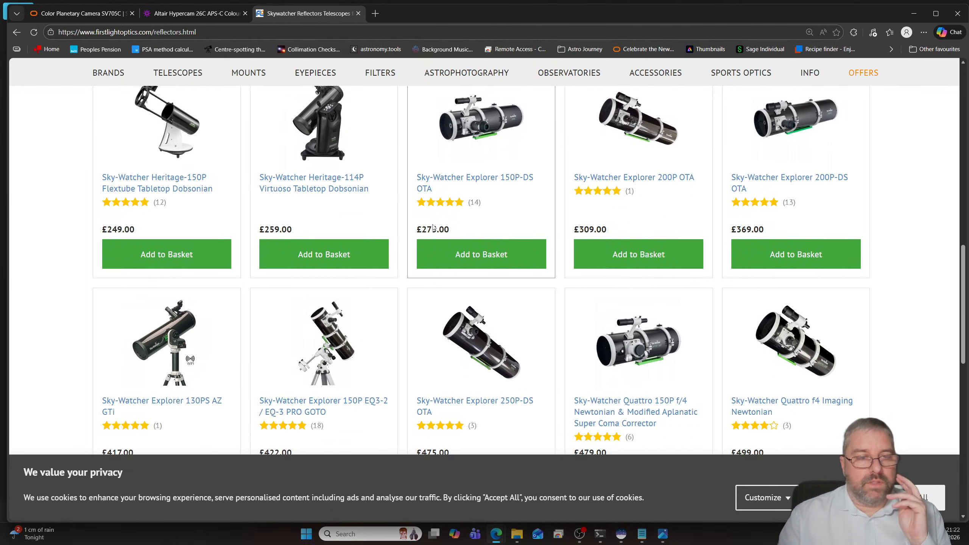
{"action": "scroll", "coordinate": [473, 229], "scroll_direction": "up", "scroll_amount": 5}
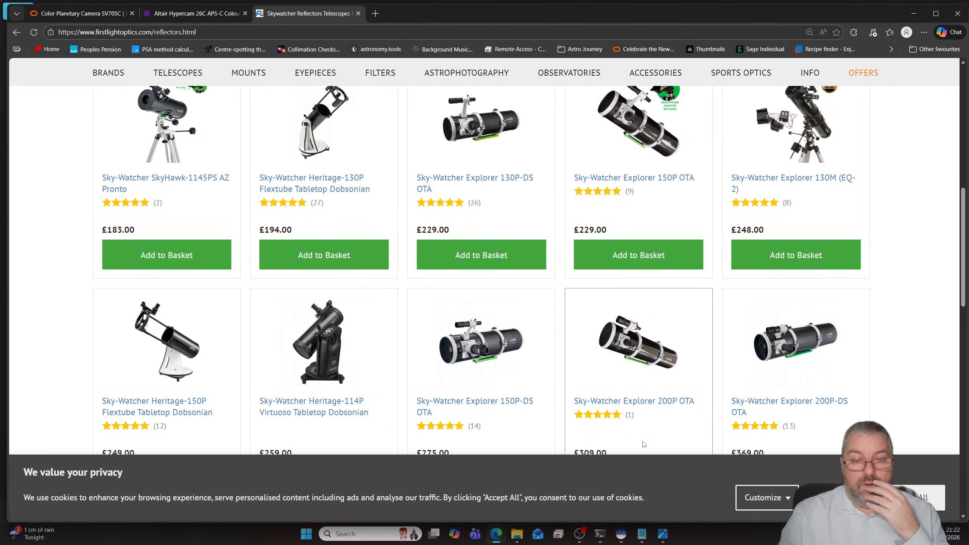
- Switch to Siril to view M33v3.jpg, and bring up M33_Complete.jpg in Photos for comparison
{"action": "left_click", "coordinate": [622, 534]}
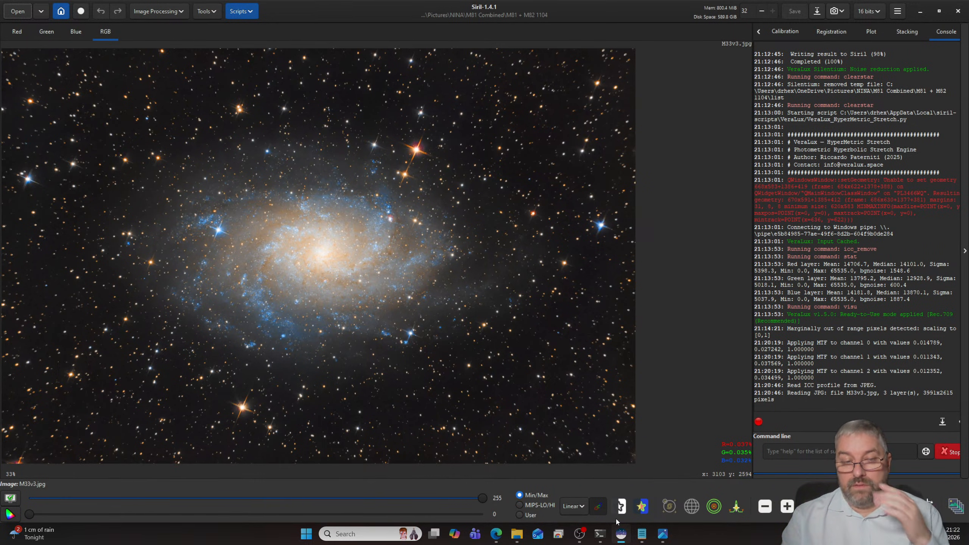
{"action": "mouse_move", "coordinate": [663, 533]}
{"action": "left_click", "coordinate": [635, 495]}
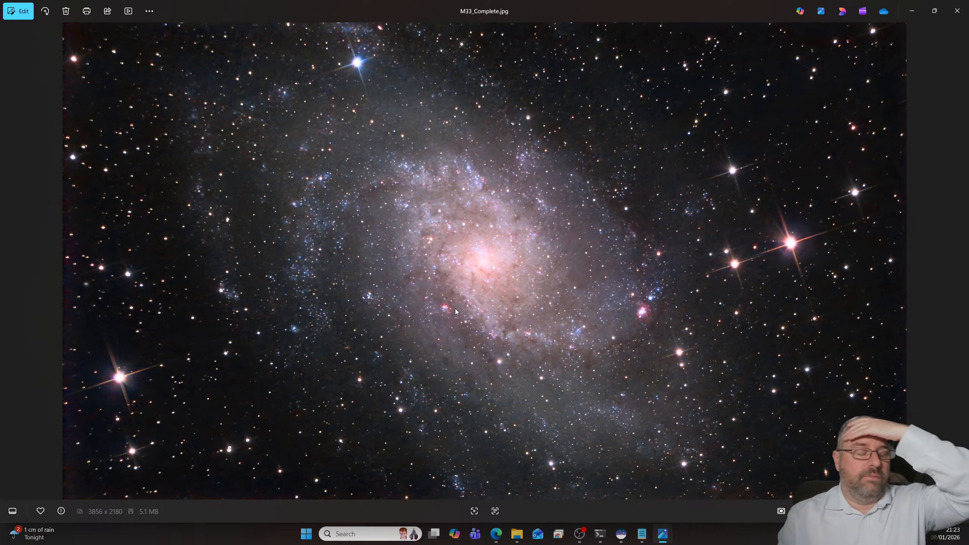
- Switch to File Explorer and go from the M33 folder back to Pictures and into the NINA folder
{"action": "left_click", "coordinate": [515, 535]}
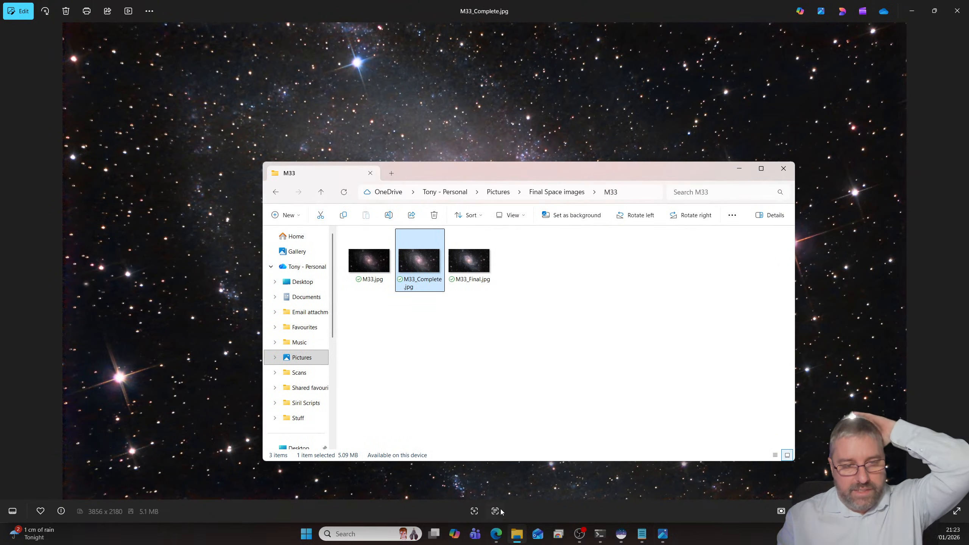
{"action": "left_click", "coordinate": [546, 198]}
{"action": "left_click", "coordinate": [512, 296]}
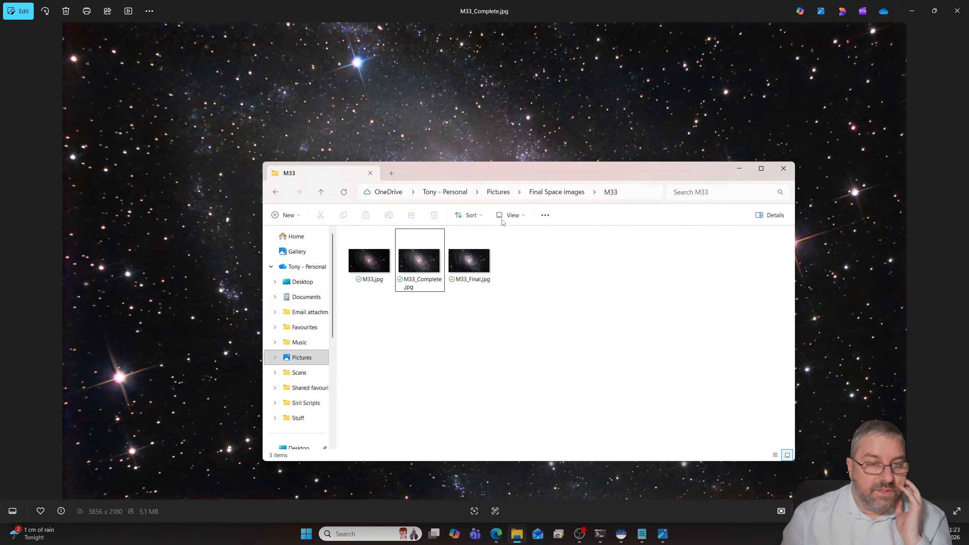
{"action": "left_click", "coordinate": [498, 192]}
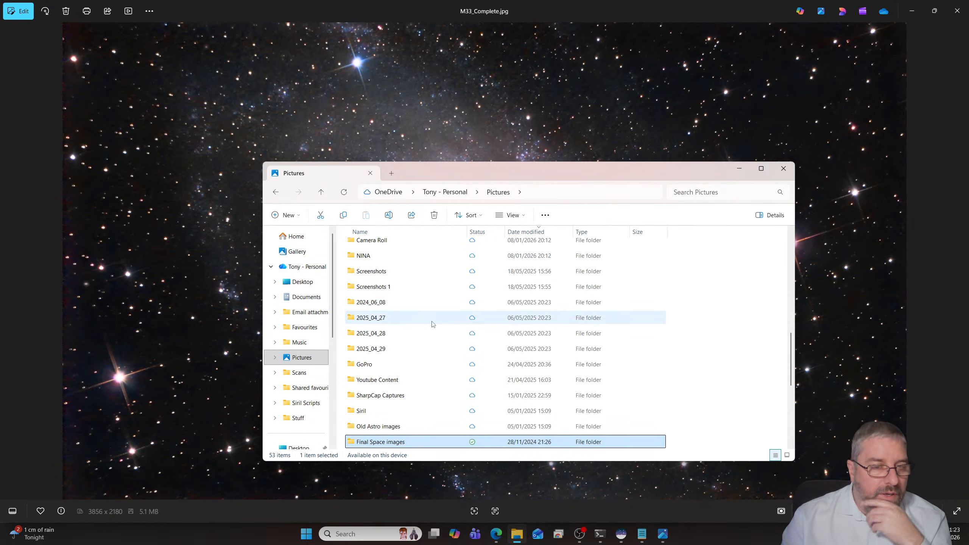
{"action": "double_click", "coordinate": [364, 255]}
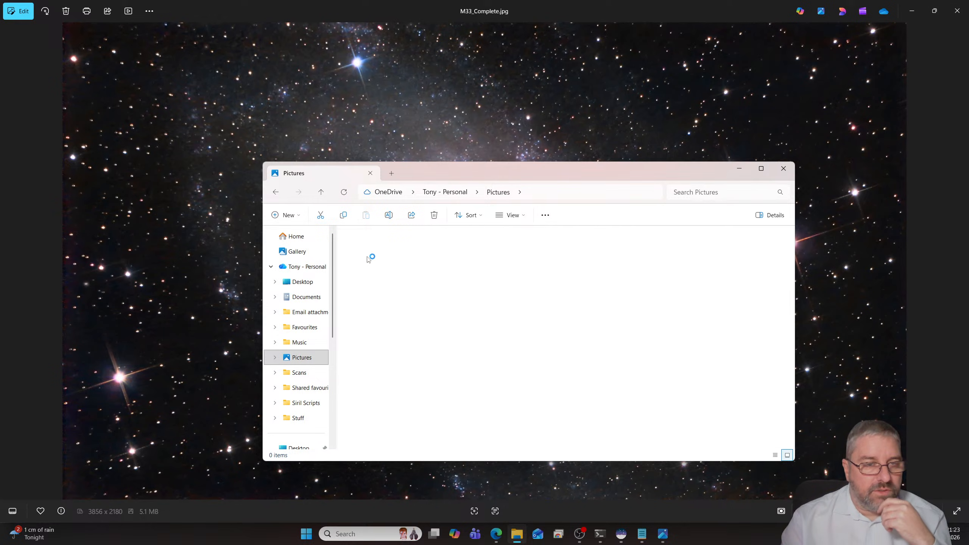
- Sort the NINA folder by status and open M33v3.jpg from its M33 subfolder for viewing
{"action": "left_click", "coordinate": [483, 234]}
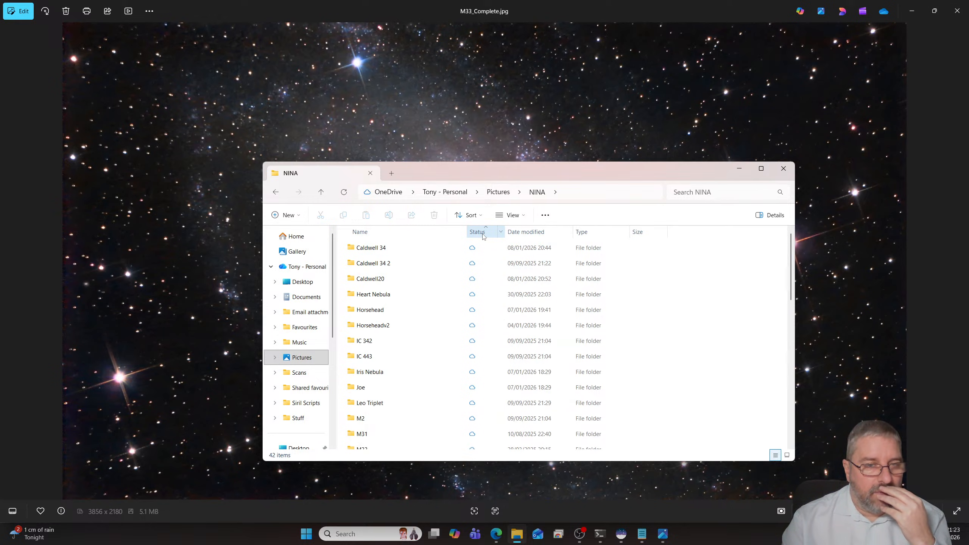
{"action": "left_click", "coordinate": [482, 234]}
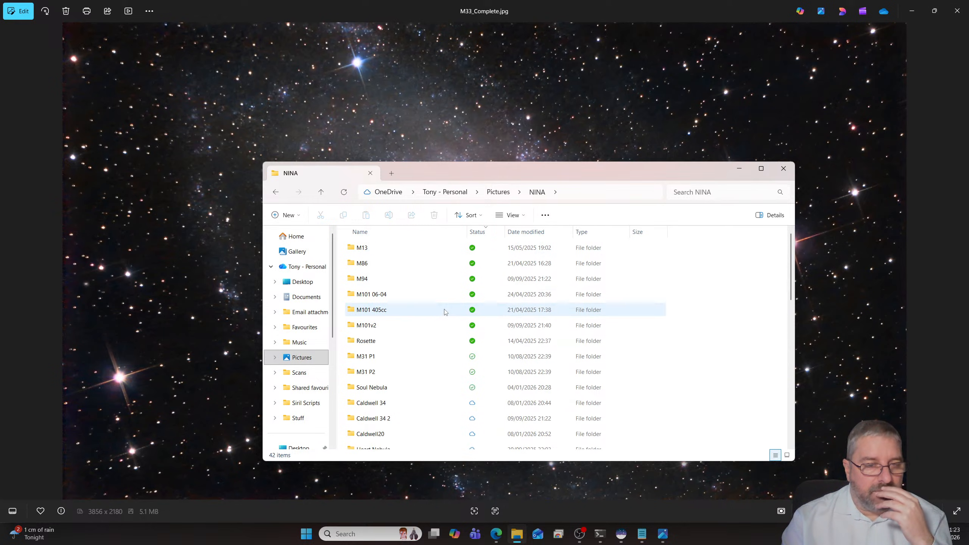
{"action": "scroll", "coordinate": [445, 312], "scroll_direction": "down", "scroll_amount": 5}
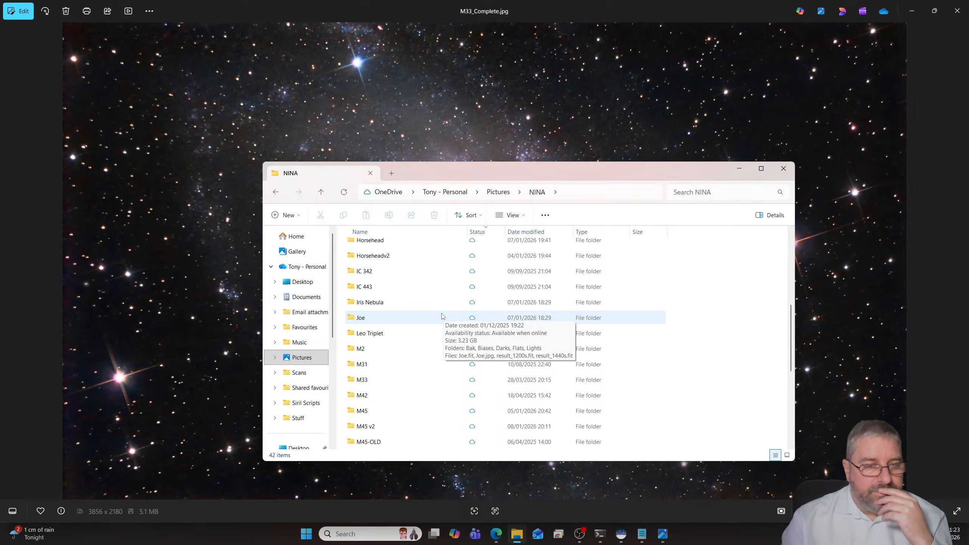
{"action": "double_click", "coordinate": [390, 379]}
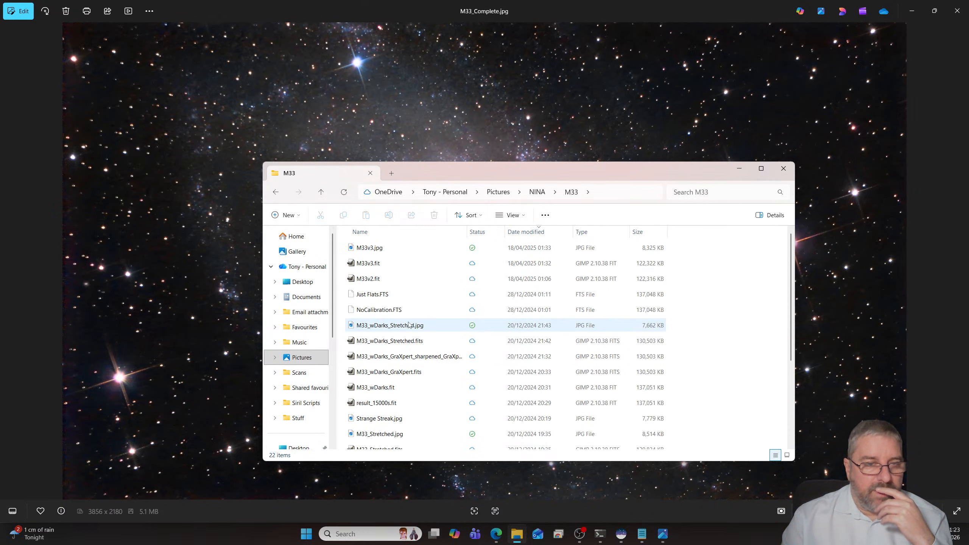
{"action": "double_click", "coordinate": [369, 248]}
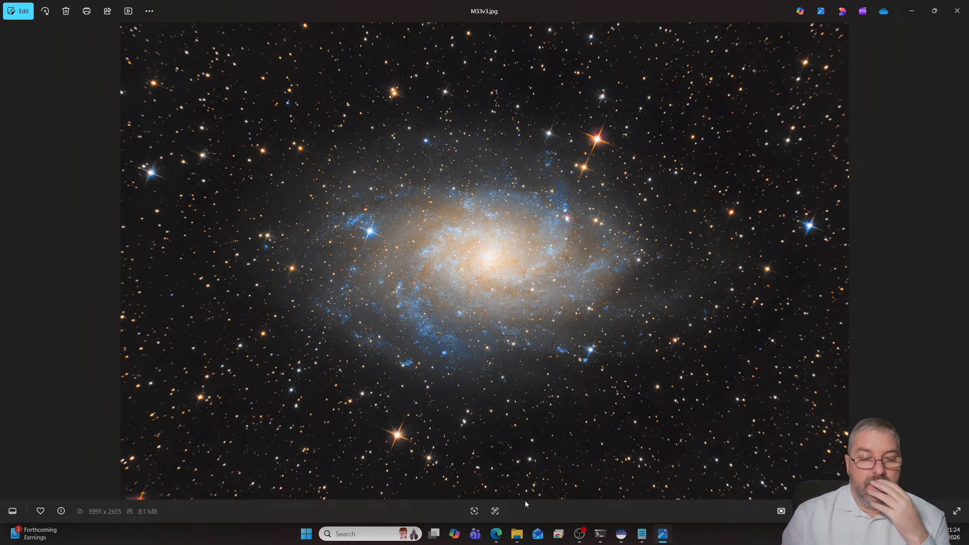
- Close the Photos windows showing M33v3.jpg, M33_Complete.jpg and result_11400s-CCv1.jpg
{"action": "mouse_move", "coordinate": [663, 534]}
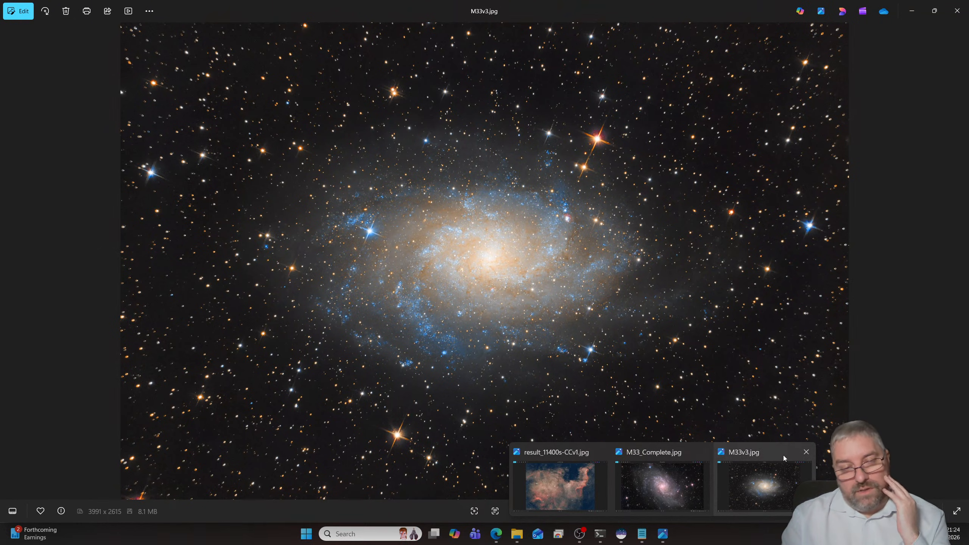
{"action": "left_click", "coordinate": [806, 451]}
{"action": "left_click", "coordinate": [735, 454]}
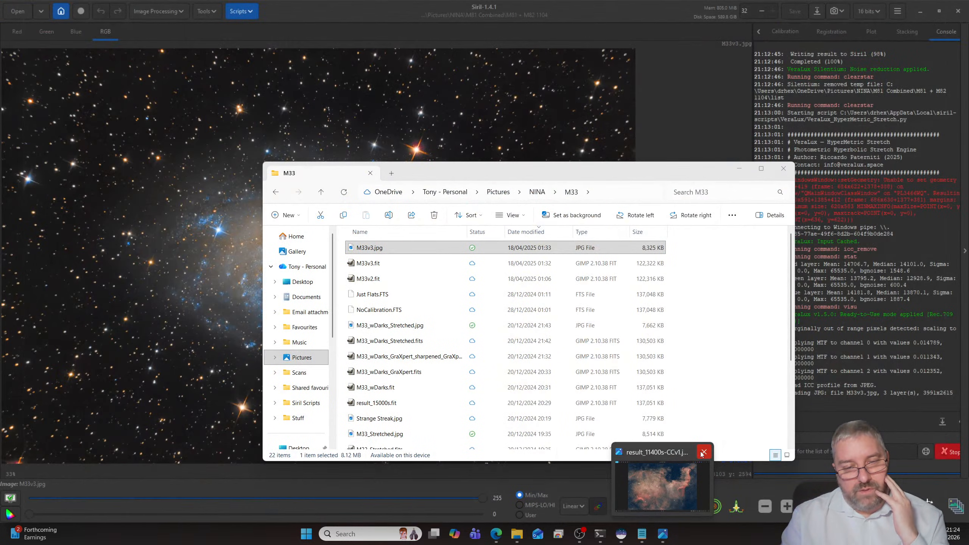
{"action": "left_click", "coordinate": [703, 452]}
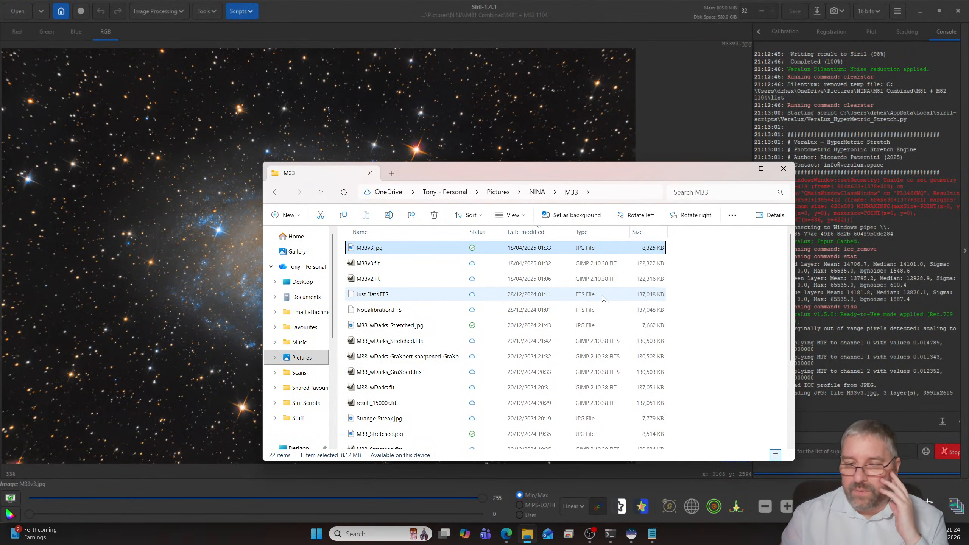
- Return to the NINA folder and open resultBe_sharpened.jpg from the M106 585 subfolder to view the whole image
{"action": "left_click", "coordinate": [537, 192]}
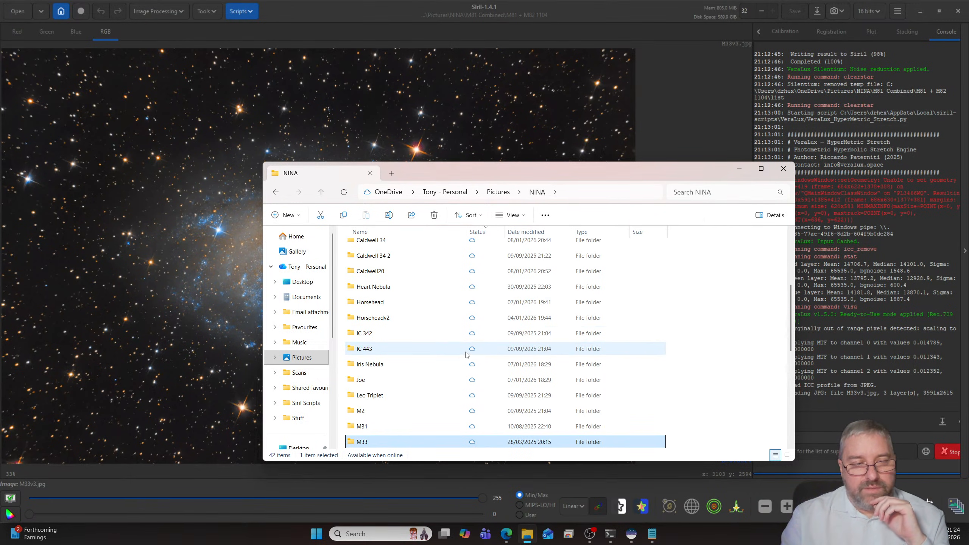
{"action": "scroll", "coordinate": [465, 355], "scroll_direction": "down", "scroll_amount": 1}
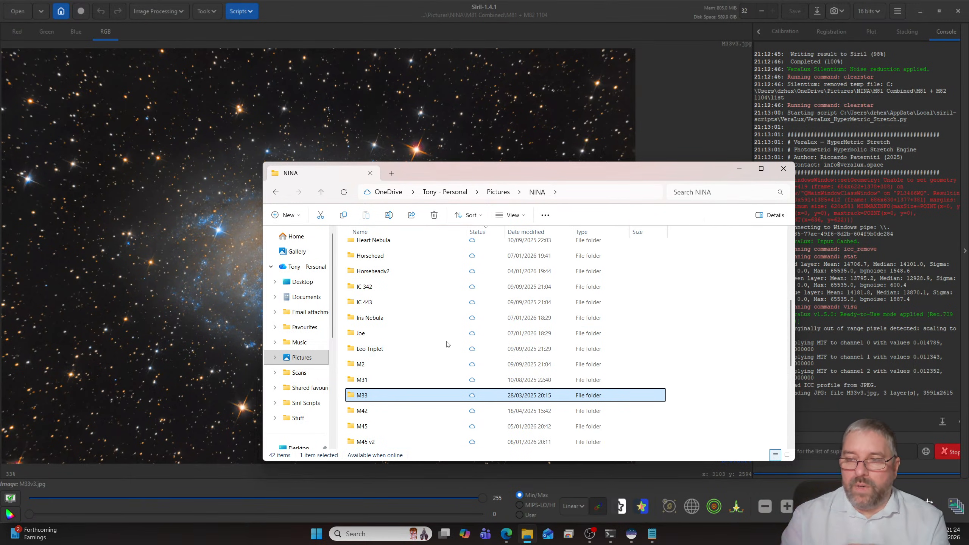
{"action": "scroll", "coordinate": [447, 344], "scroll_direction": "down", "scroll_amount": 3}
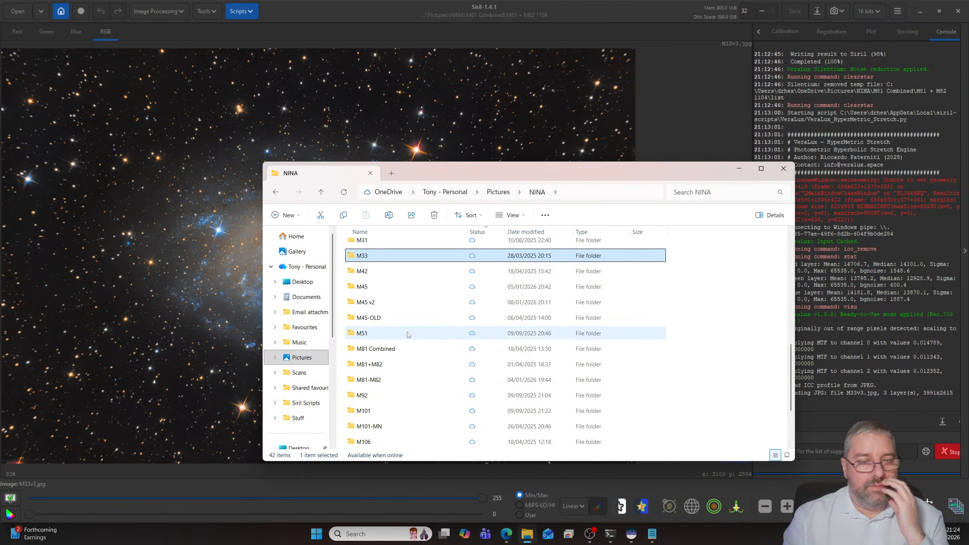
{"action": "scroll", "coordinate": [412, 333], "scroll_direction": "down", "scroll_amount": 2}
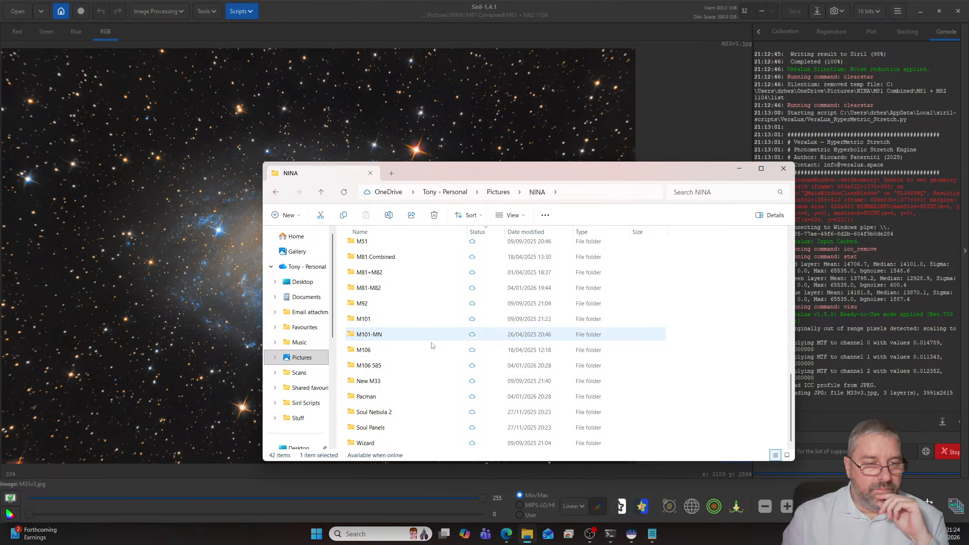
{"action": "double_click", "coordinate": [382, 365]}
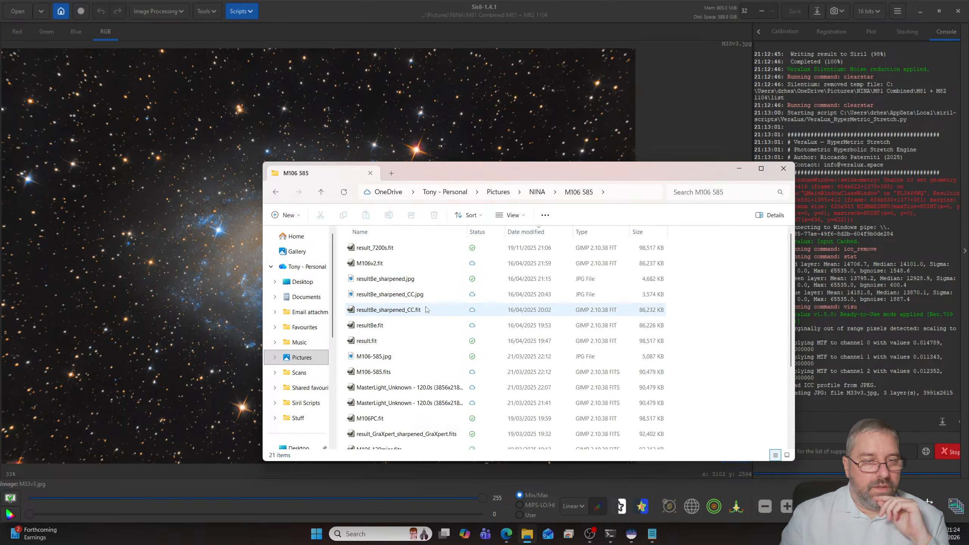
{"action": "double_click", "coordinate": [403, 282]}
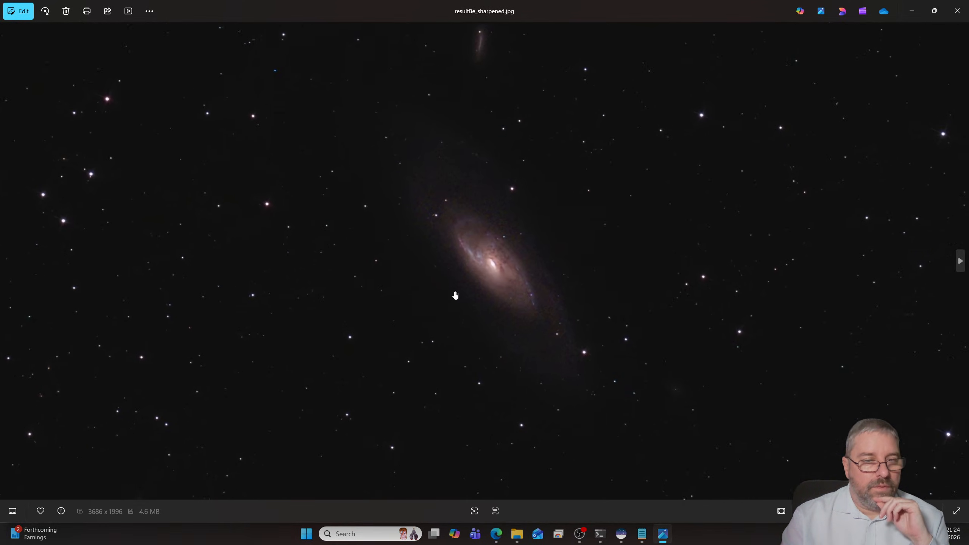
{"action": "scroll", "coordinate": [455, 295], "scroll_direction": "down", "scroll_amount": 3}
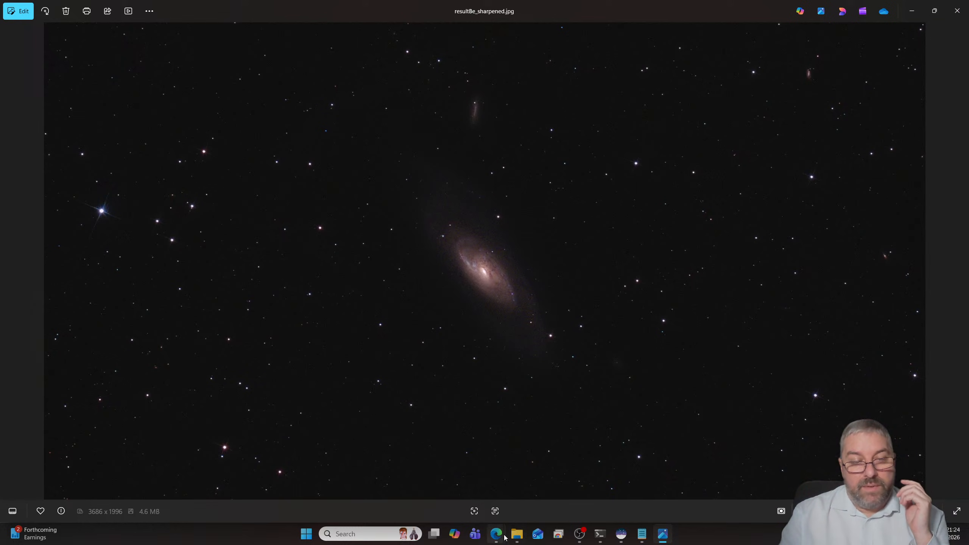
- Switch to the Edge browser and show SVBONY's SV705C Color Planetary Camera product page
{"action": "left_click", "coordinate": [535, 486]}
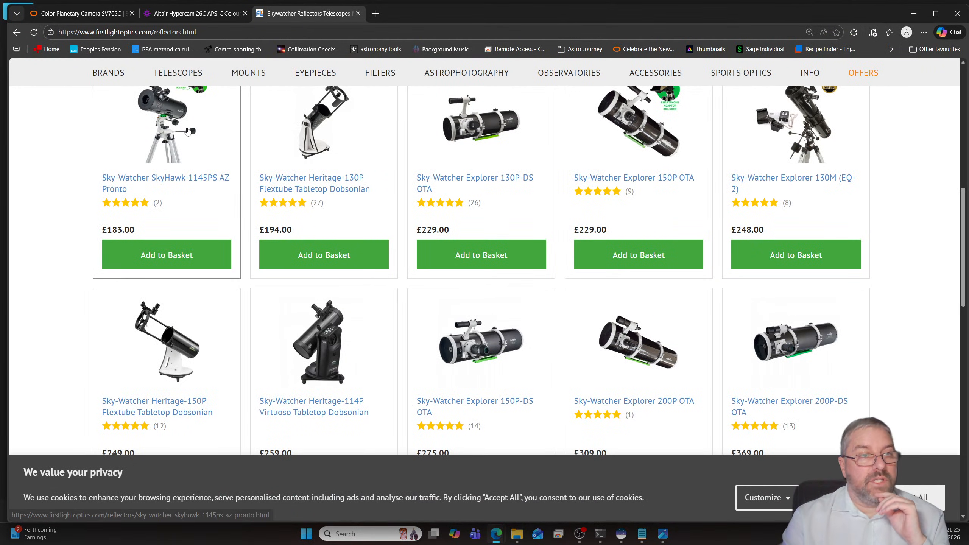
{"action": "left_click", "coordinate": [84, 14]}
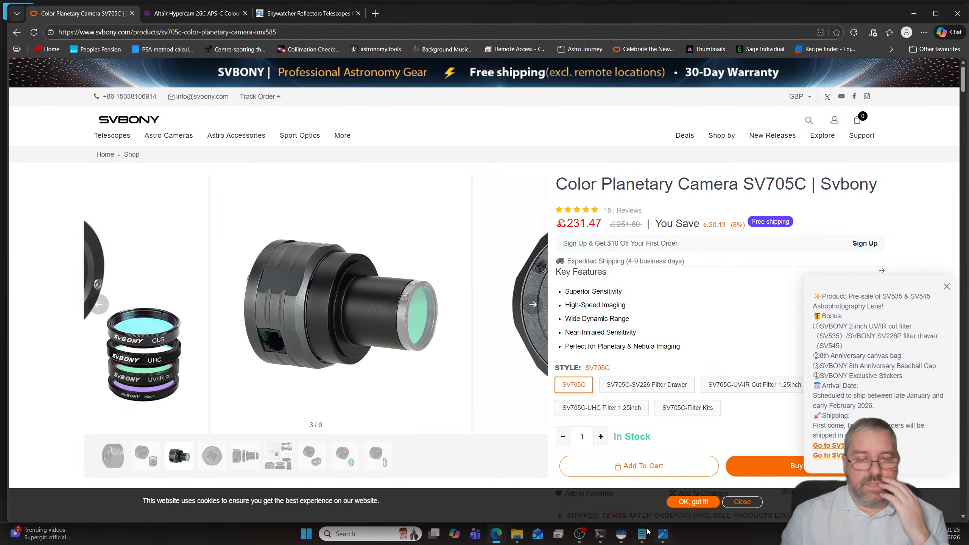
- Switch to Siril and set the working directory to the M106 585 folder under Pictures > NINA
{"action": "left_click", "coordinate": [621, 533]}
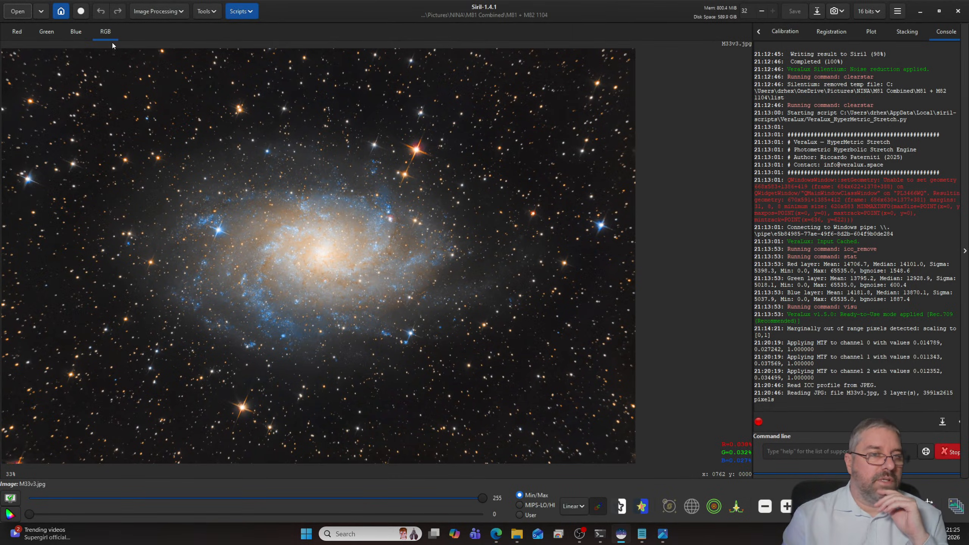
{"action": "left_click", "coordinate": [62, 15]}
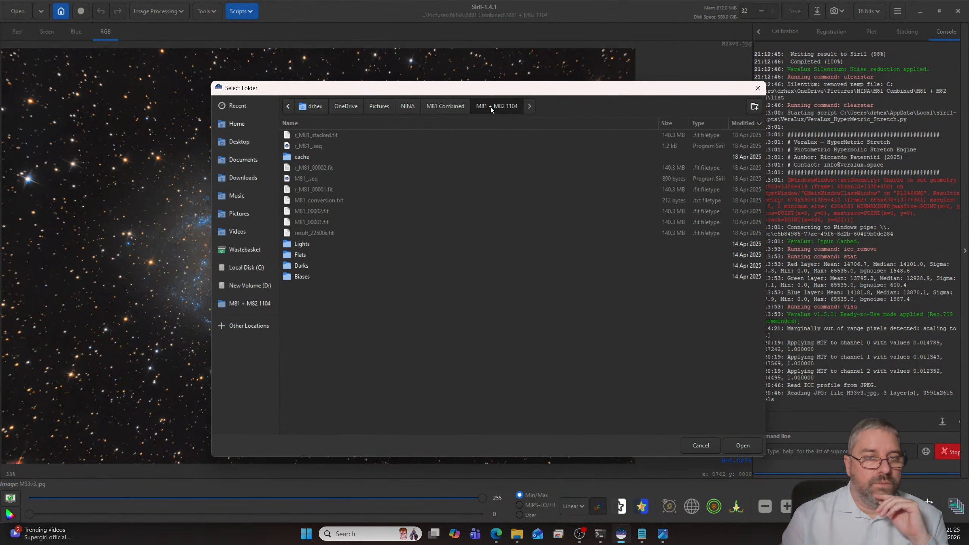
{"action": "left_click", "coordinate": [408, 107]}
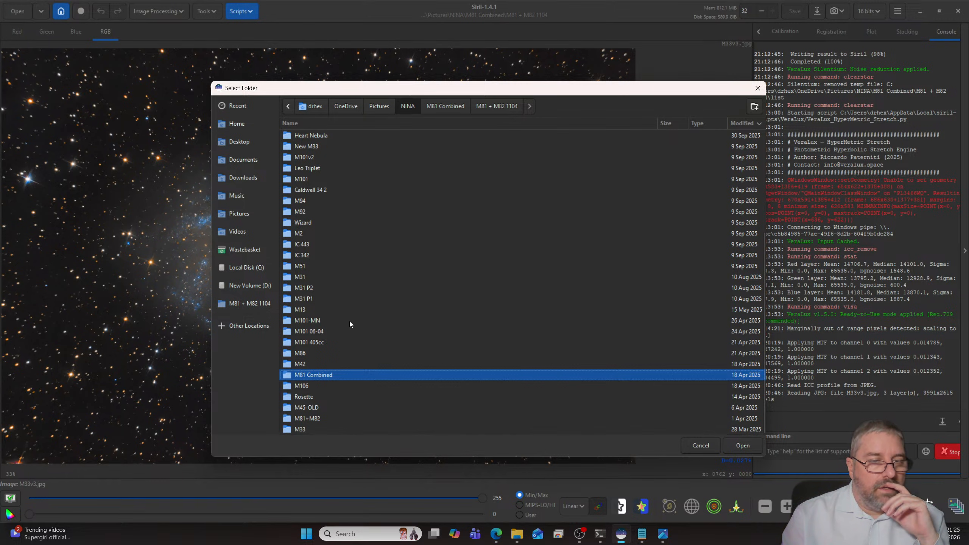
{"action": "scroll", "coordinate": [349, 320], "scroll_direction": "up", "scroll_amount": 5}
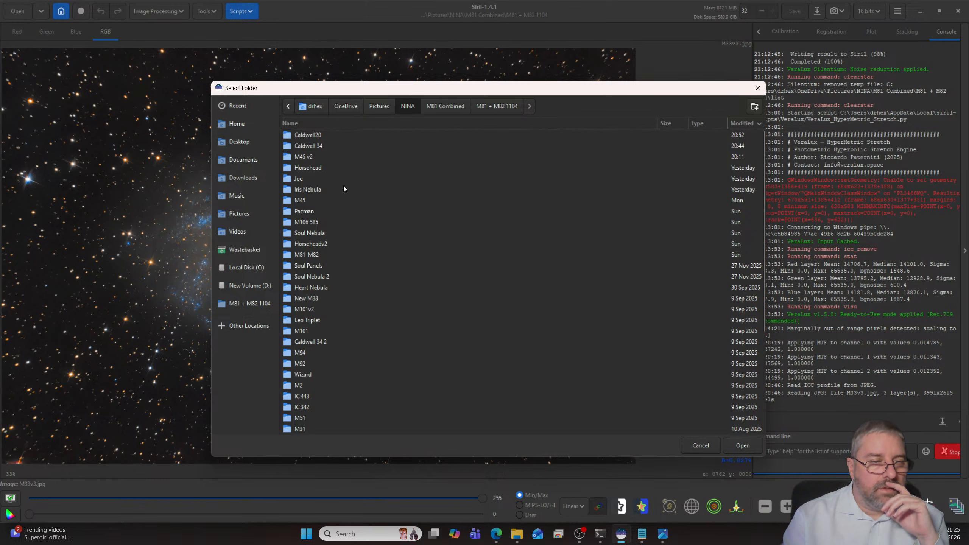
{"action": "double_click", "coordinate": [306, 222]}
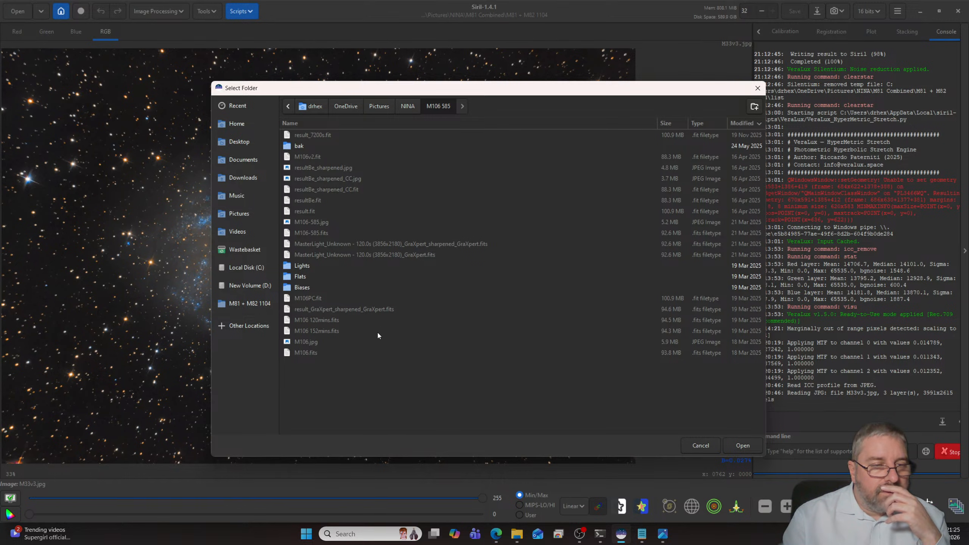
{"action": "left_click", "coordinate": [740, 125]}
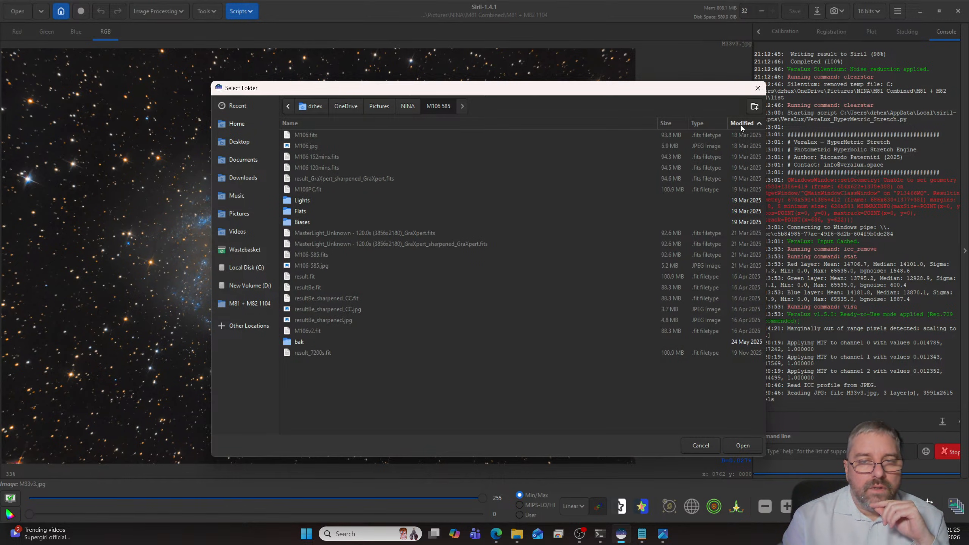
{"action": "left_click", "coordinate": [740, 126]}
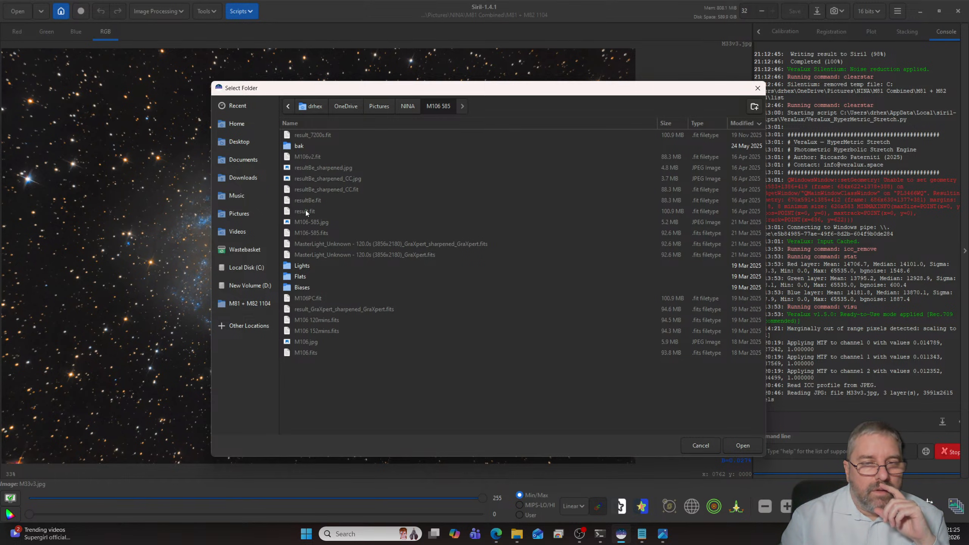
{"action": "left_click", "coordinate": [740, 445]}
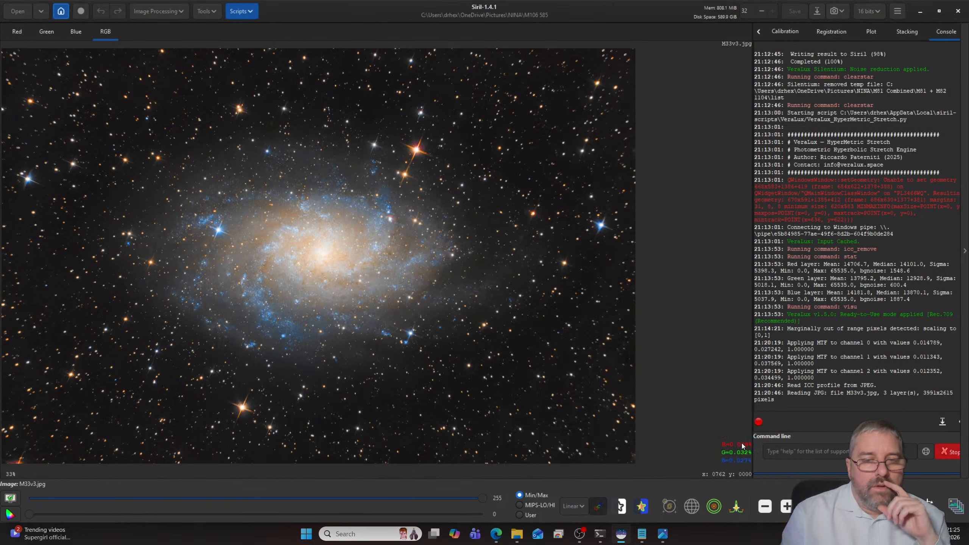
- Preview M106v2.fit, resultBe.fit and result.fit in the M106 585 folder, and open result.fit
{"action": "left_click", "coordinate": [17, 11]}
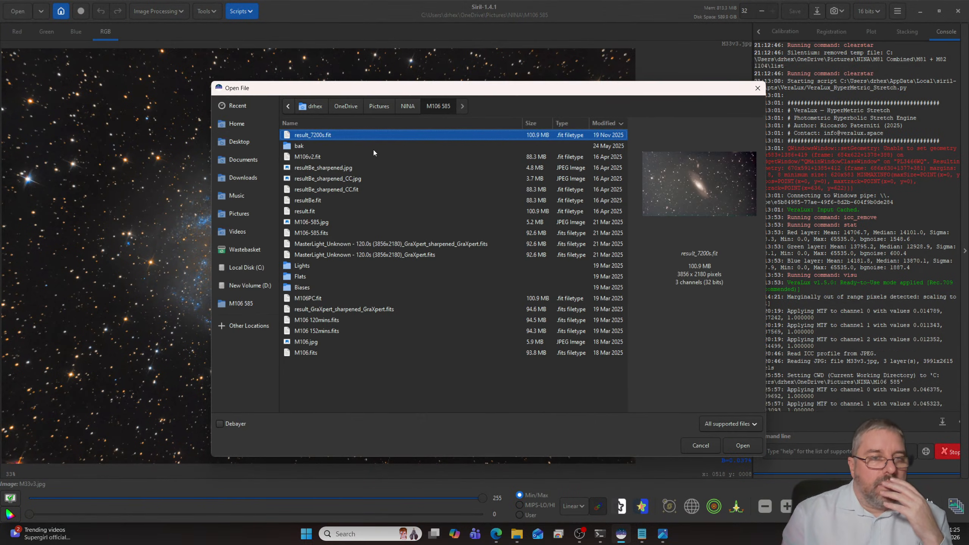
{"action": "left_click", "coordinate": [343, 156]}
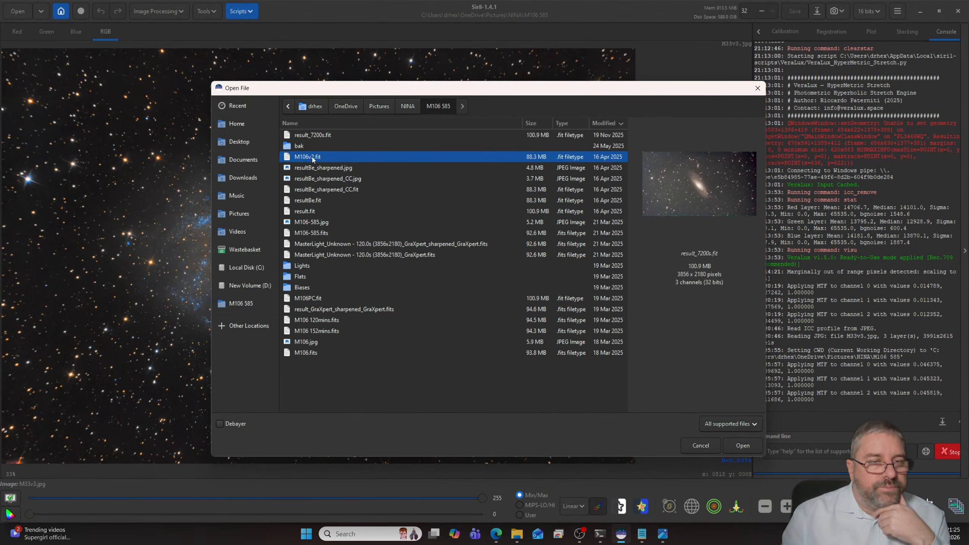
{"action": "left_click", "coordinate": [316, 204]}
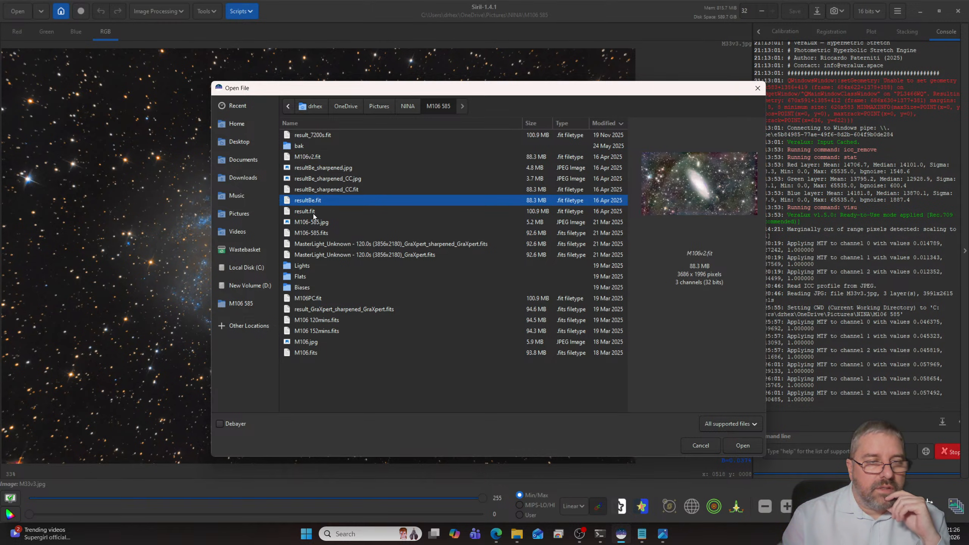
{"action": "left_click", "coordinate": [313, 213]}
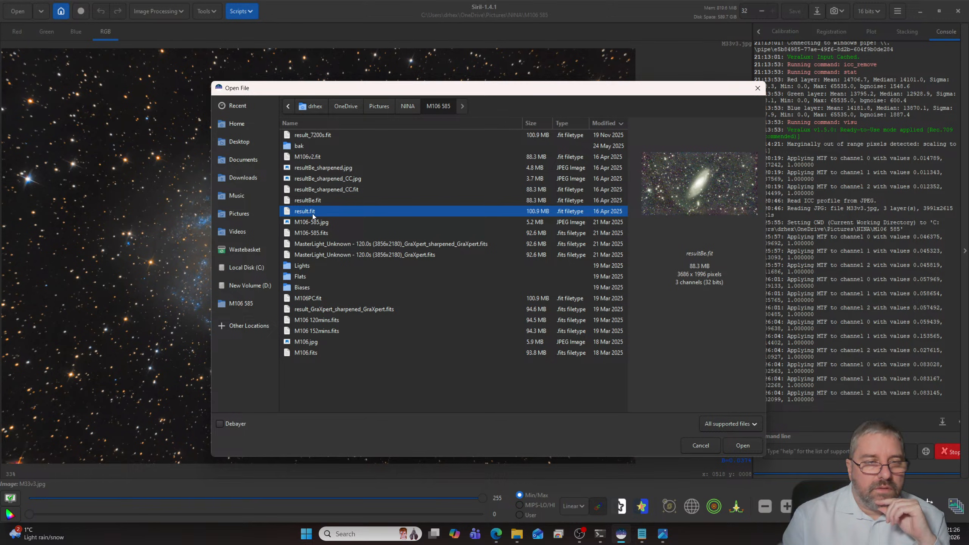
{"action": "key", "text": "Up"}
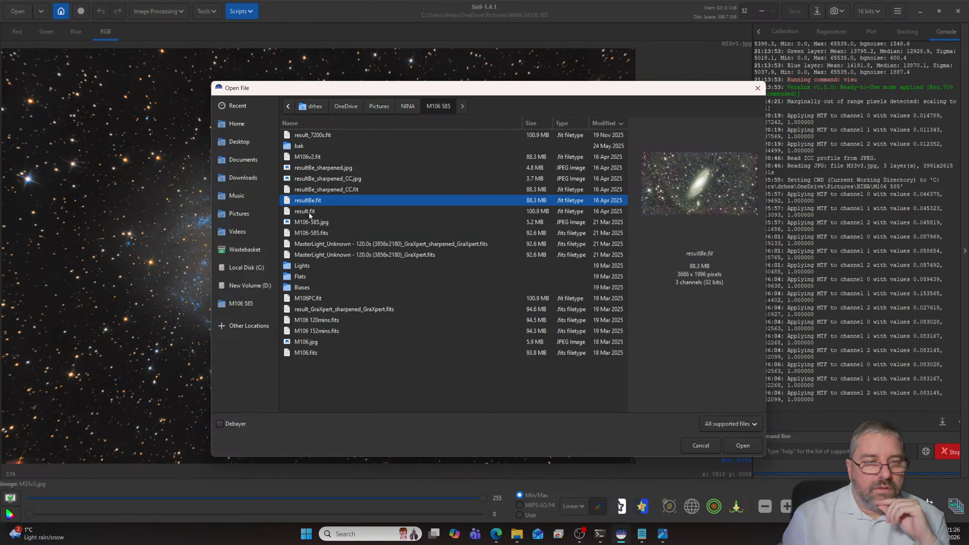
{"action": "key", "text": "Down"}
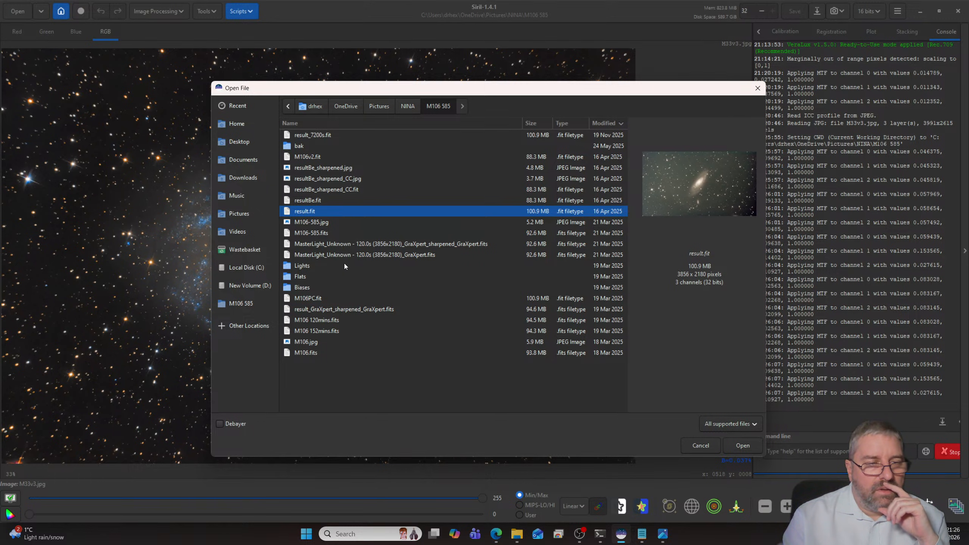
{"action": "left_click", "coordinate": [739, 442]}
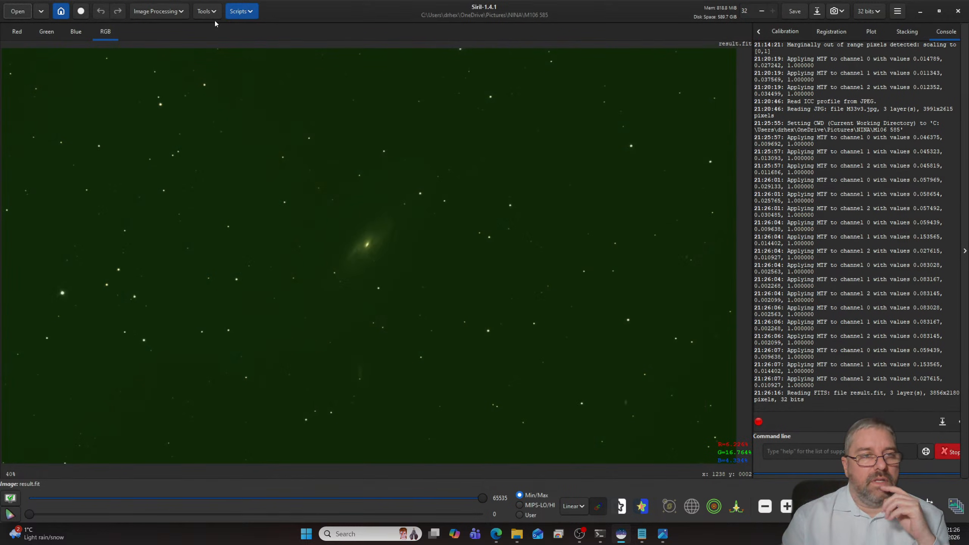
- Try to stack the M106 frames with the OSC_Preprocessing.ssf script
{"action": "left_click", "coordinate": [241, 11]}
{"action": "mouse_move", "coordinate": [267, 31]}
{"action": "left_click", "coordinate": [352, 78]}
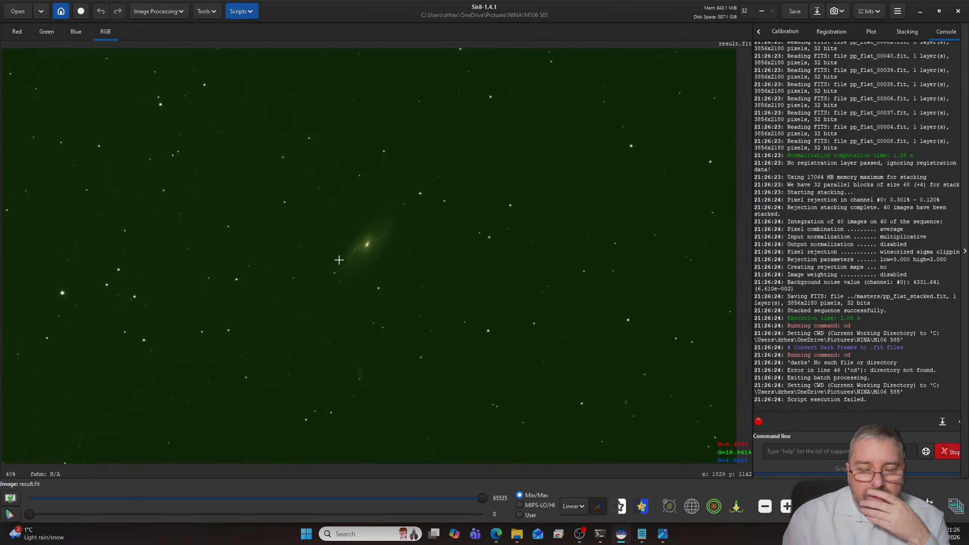
- Stack the M106 frames without darks using the OSC_Preprocessing_WithoutDark.ssf script
{"action": "left_click", "coordinate": [242, 12]}
{"action": "mouse_move", "coordinate": [259, 31]}
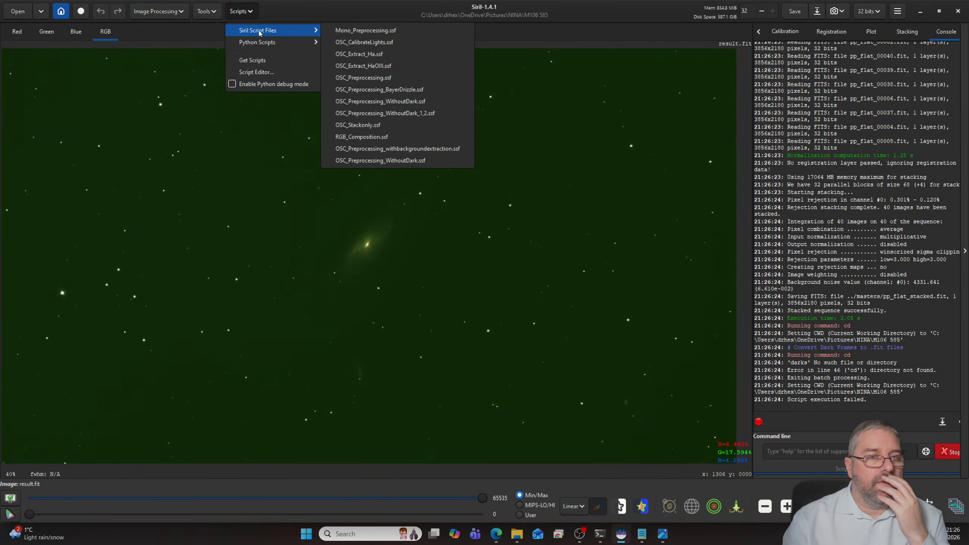
{"action": "left_click", "coordinate": [391, 106]}
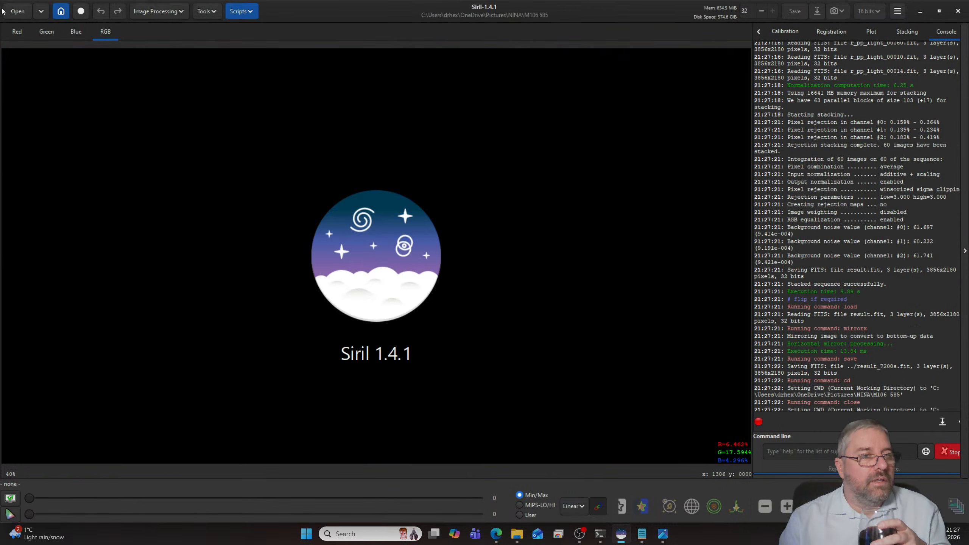
- Open the newly stacked result_7200s.fit and set its display mode to AutoStretch
{"action": "left_click", "coordinate": [17, 11]}
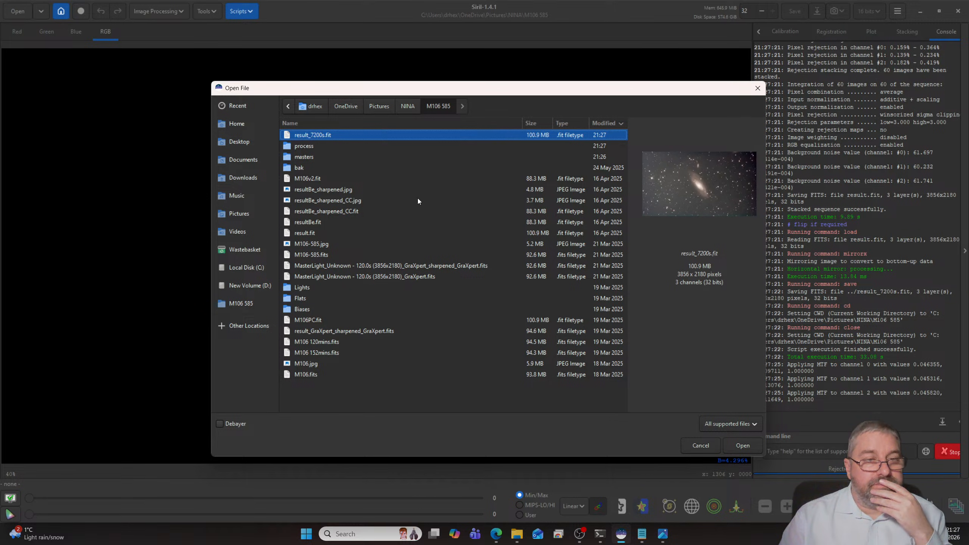
{"action": "left_click", "coordinate": [746, 445]}
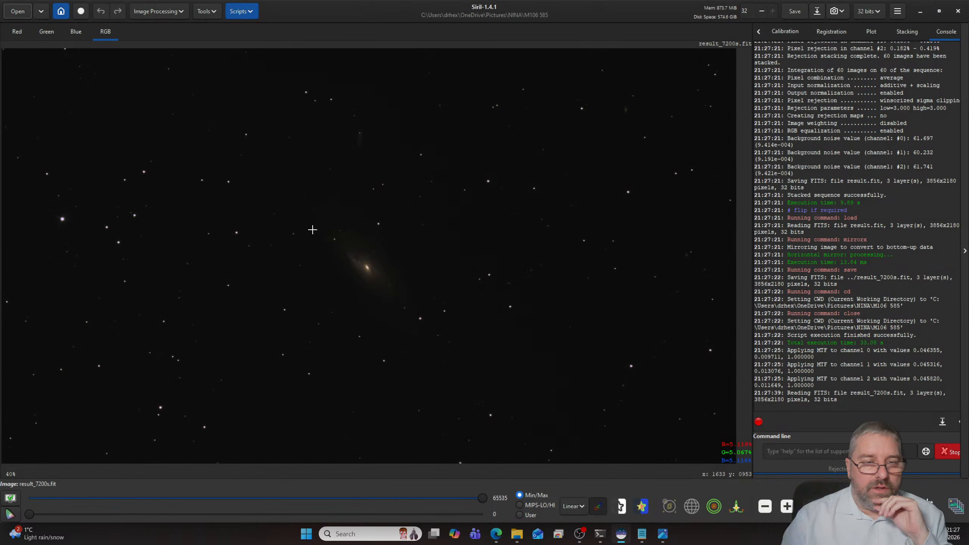
{"action": "left_click", "coordinate": [574, 506]}
{"action": "left_click", "coordinate": [580, 465]}
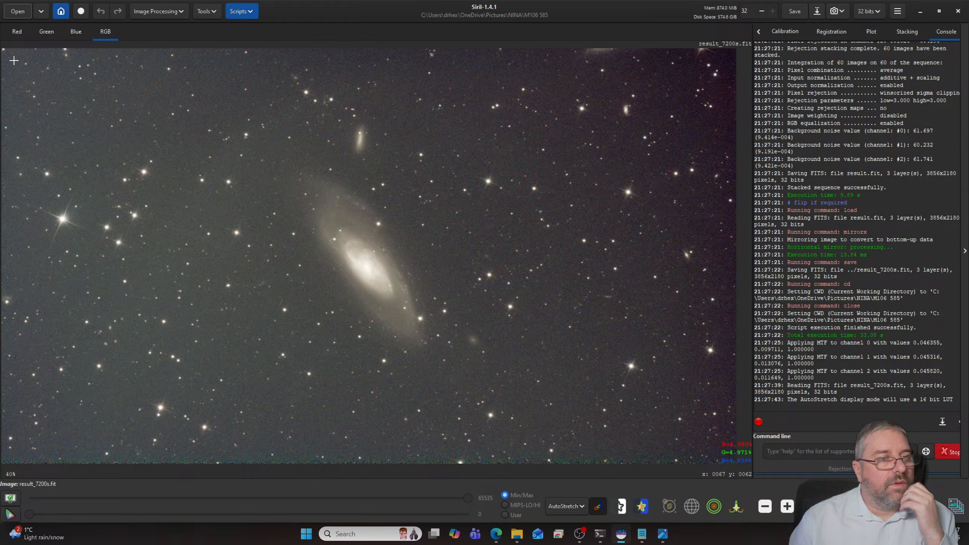
- Crop the M106 stack to a selection just inside the frame, trimming the thin borders on all sides
{"action": "left_click_drag", "start_coordinate": [14, 60], "coordinate": [725, 443]}
{"action": "right_click", "coordinate": [621, 267]}
{"action": "mouse_move", "coordinate": [660, 345]}
{"action": "left_click", "coordinate": [710, 346]}
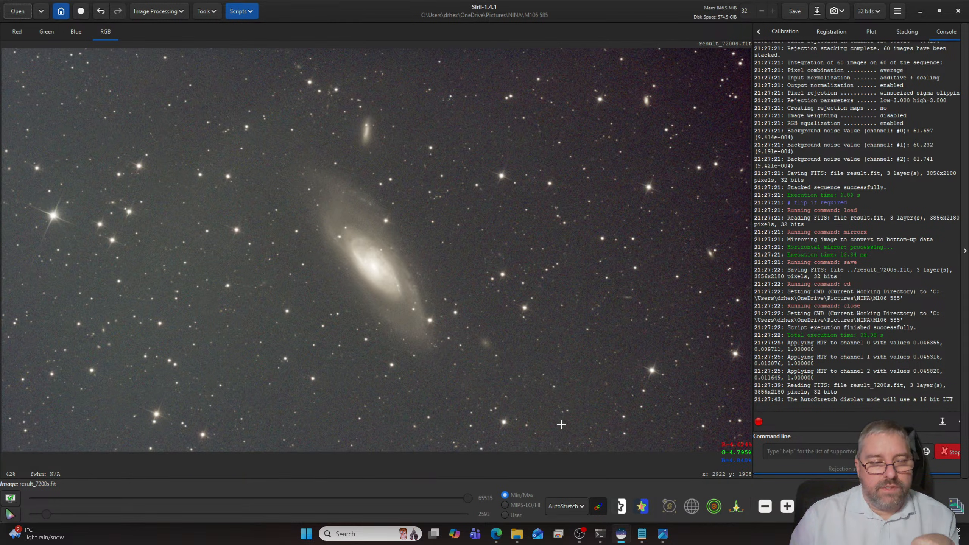
- Remove the background gradient from the cropped M106 image with the AutoBGE.py script at its default settings
{"action": "left_click", "coordinate": [241, 11]}
{"action": "mouse_move", "coordinate": [267, 42]}
{"action": "mouse_move", "coordinate": [346, 45]}
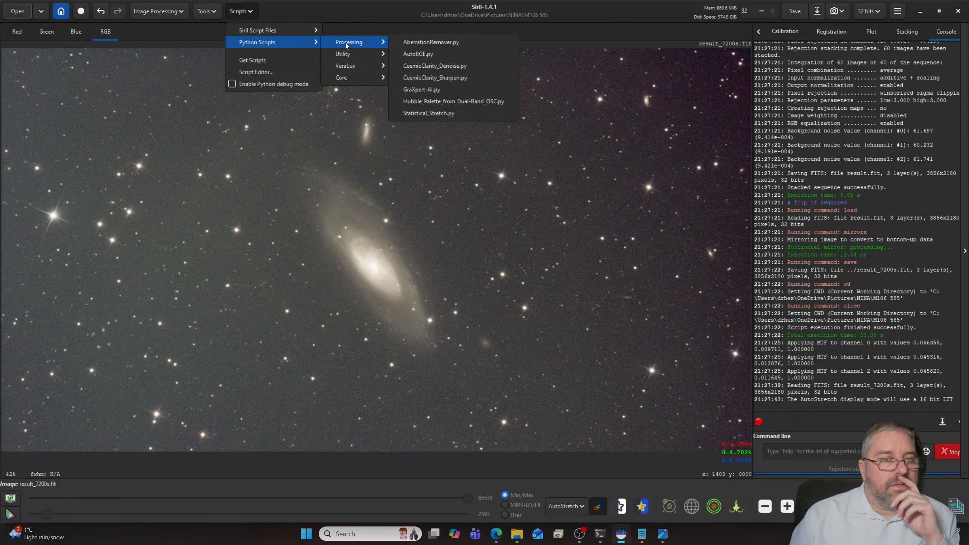
{"action": "left_click", "coordinate": [418, 54]}
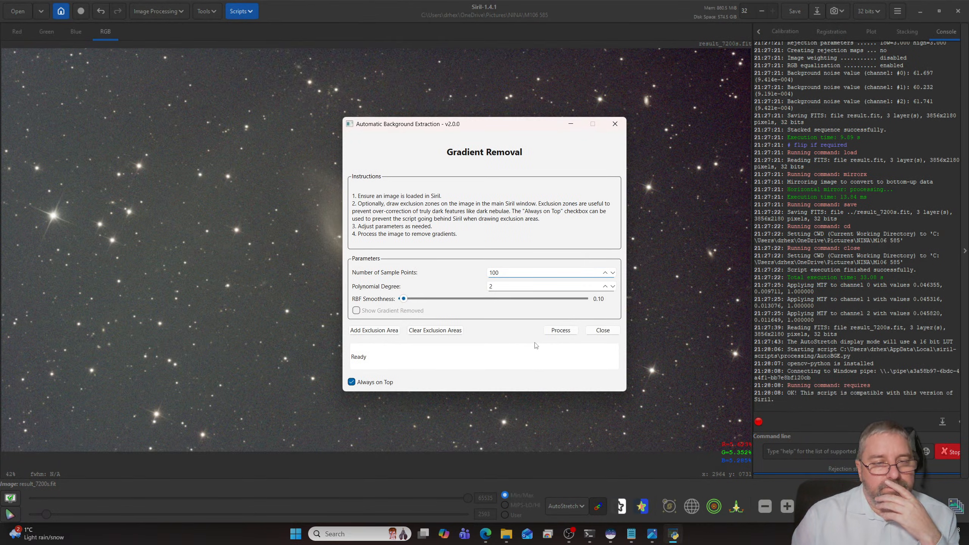
{"action": "left_click", "coordinate": [559, 334]}
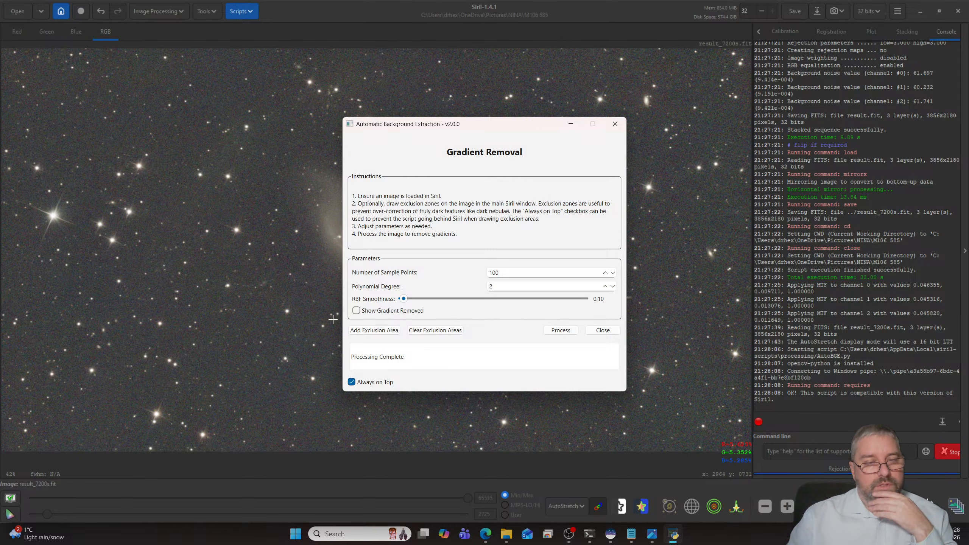
{"action": "left_click", "coordinate": [601, 331]}
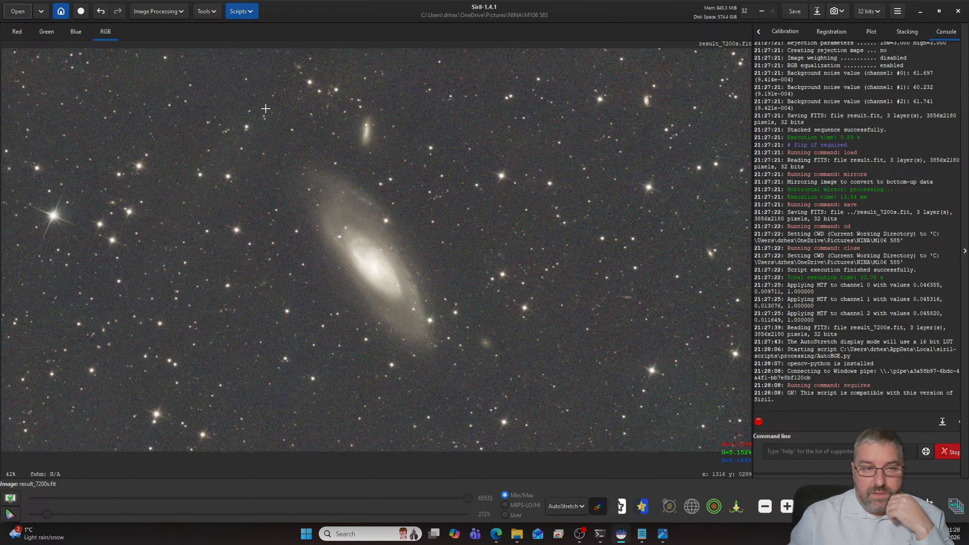
- Plate solve the M106 image with the existing coordinates, 518.0 mm focal length and 2.90 µm pixel size
{"action": "left_click", "coordinate": [247, 15]}
{"action": "mouse_move", "coordinate": [256, 32]}
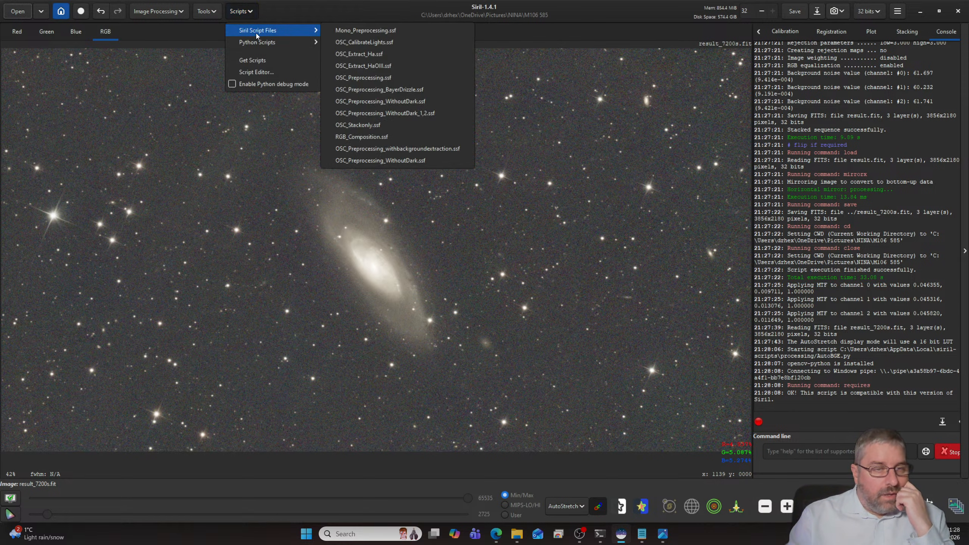
{"action": "left_click", "coordinate": [214, 15]}
{"action": "right_click", "coordinate": [205, 15]}
{"action": "left_click", "coordinate": [246, 13]}
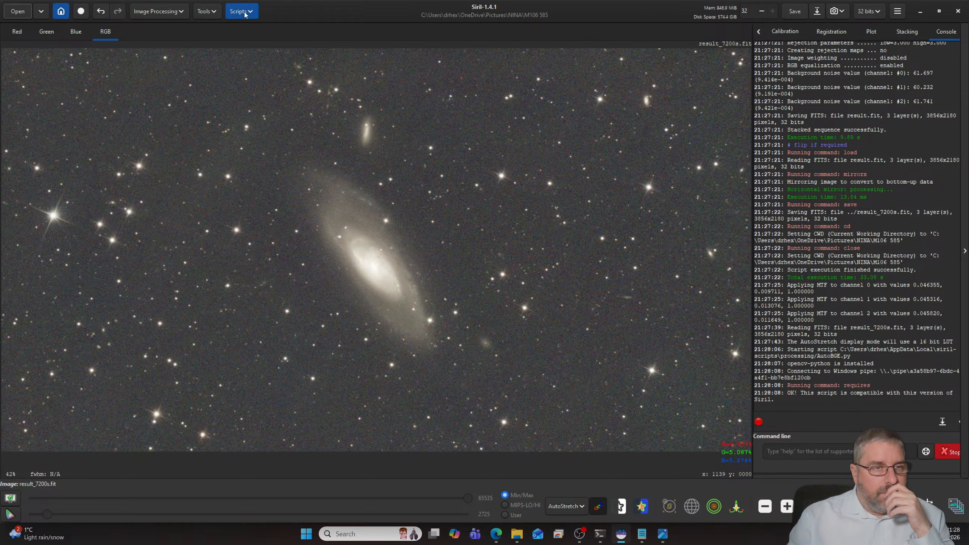
{"action": "left_click", "coordinate": [202, 14]}
{"action": "left_click", "coordinate": [202, 14]}
{"action": "left_click", "coordinate": [192, 49]}
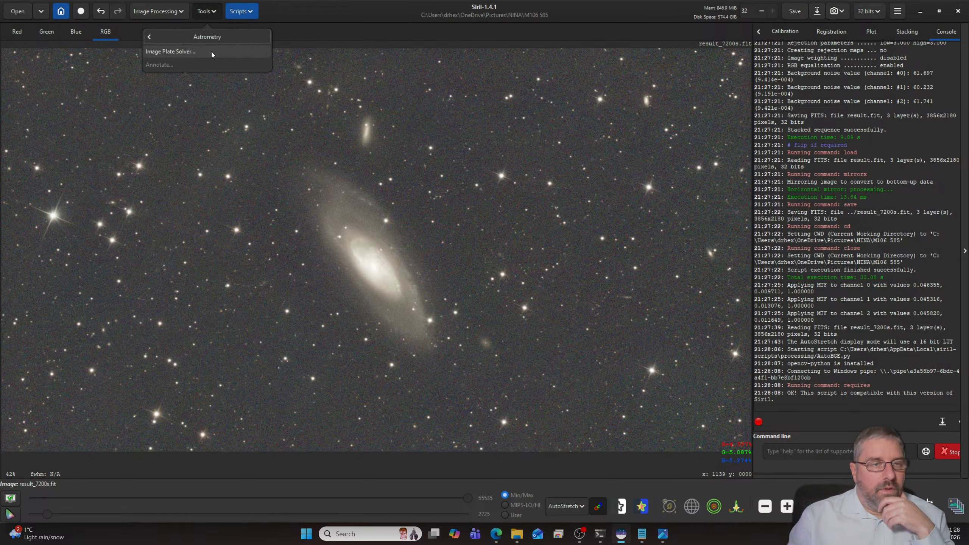
{"action": "left_click", "coordinate": [212, 52]}
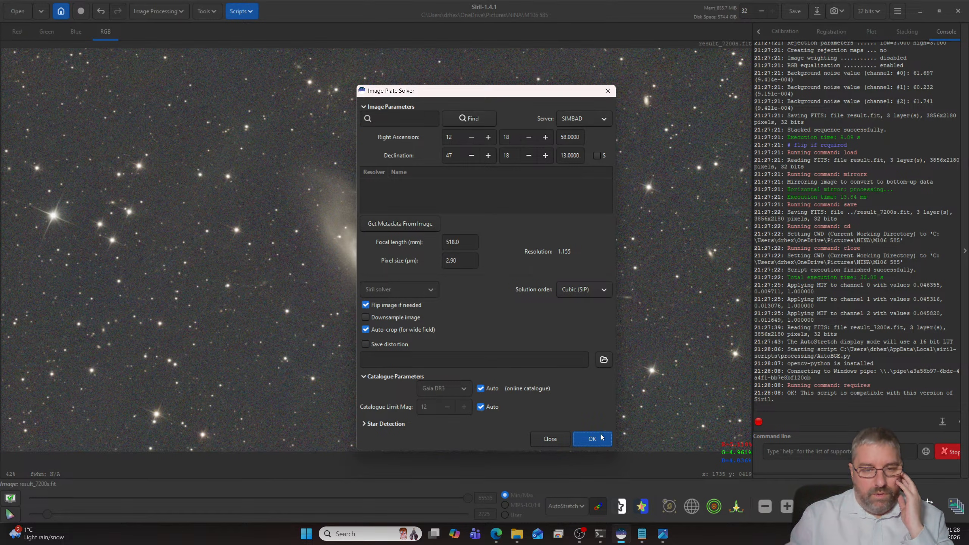
{"action": "left_click", "coordinate": [601, 437]}
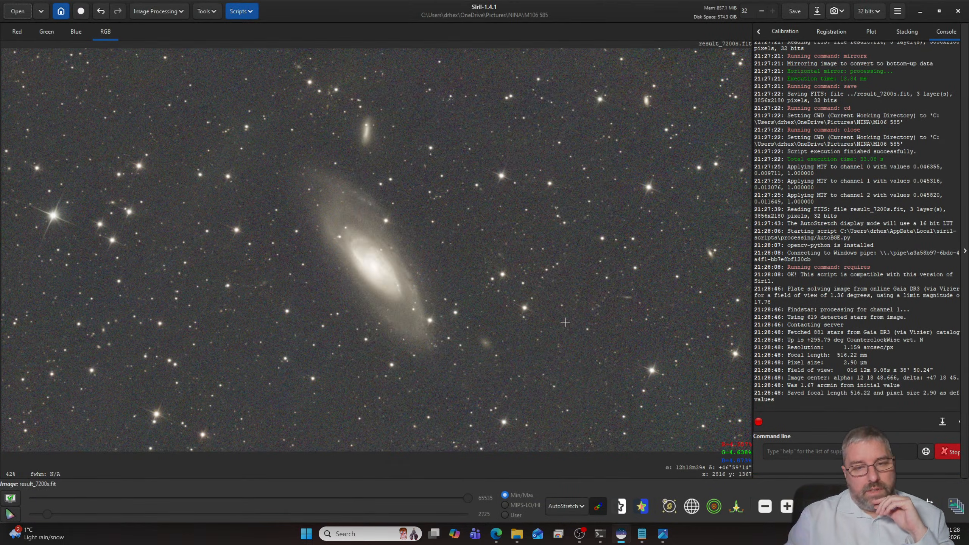
- Apply Spectrophotometric Color Calibration with the OSC sensor set to Sony IMX585, and close the calibration dialog
{"action": "left_click", "coordinate": [164, 13]}
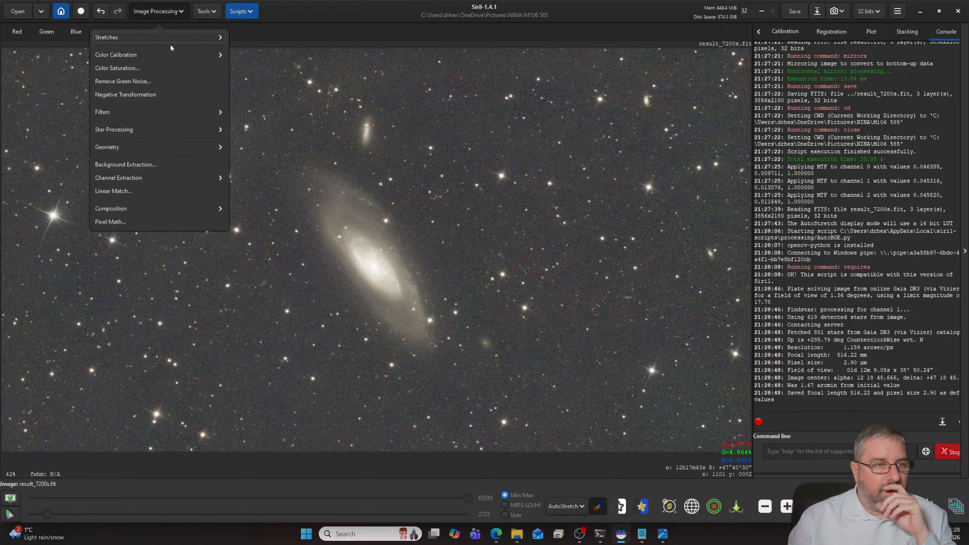
{"action": "left_click", "coordinate": [142, 56]}
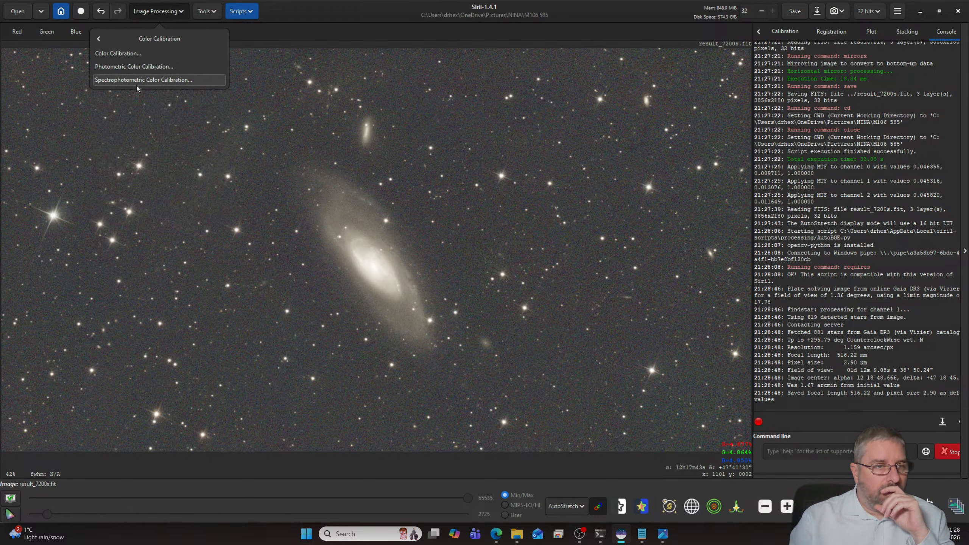
{"action": "left_click", "coordinate": [136, 81]}
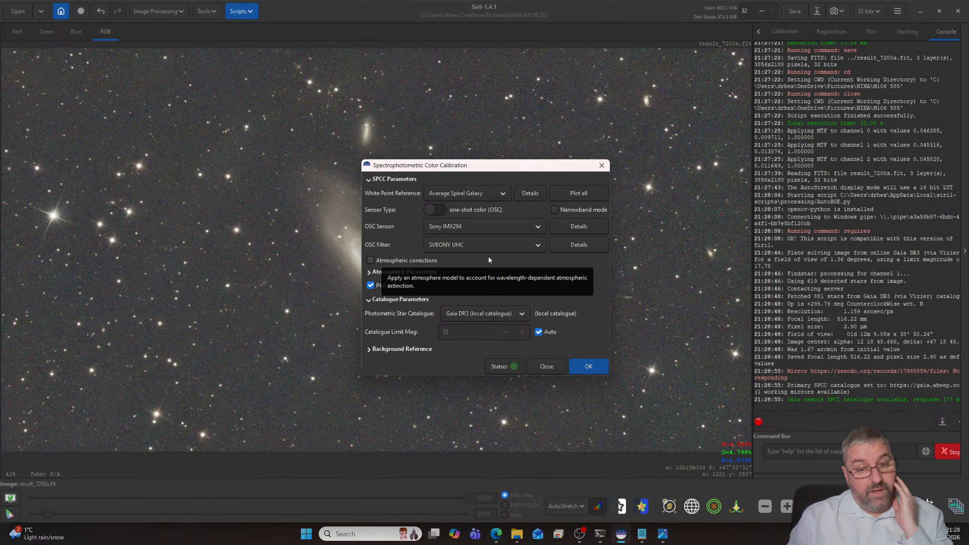
{"action": "left_click", "coordinate": [489, 227]}
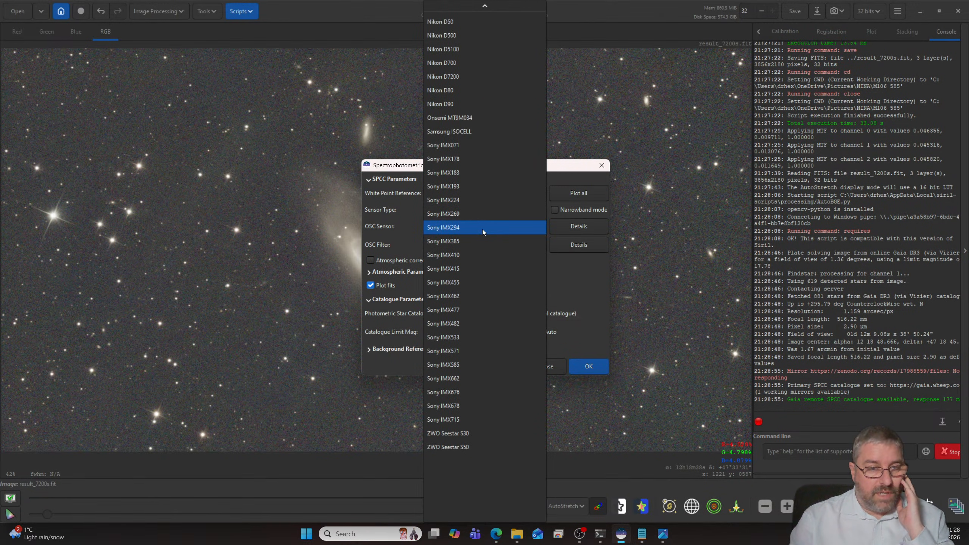
{"action": "left_click", "coordinate": [466, 363]}
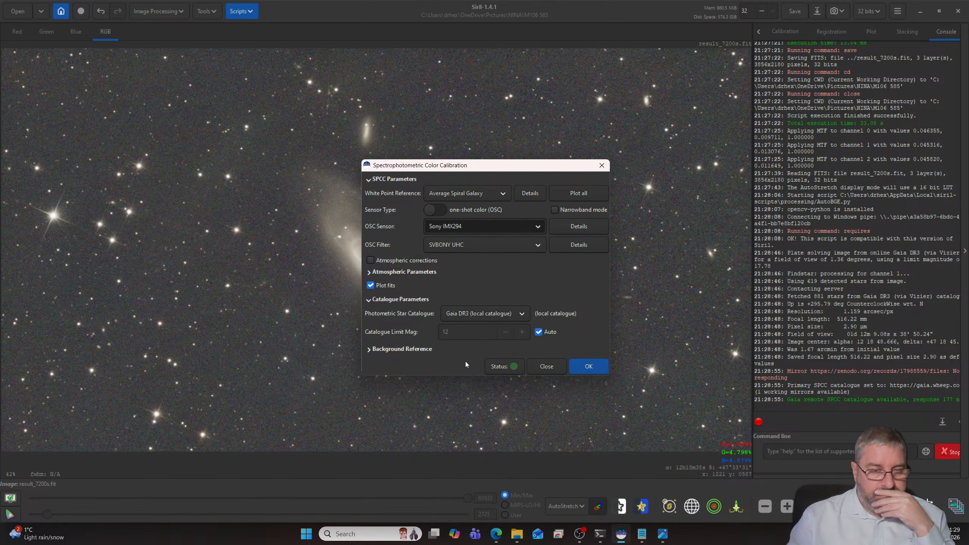
{"action": "left_click", "coordinate": [606, 371]}
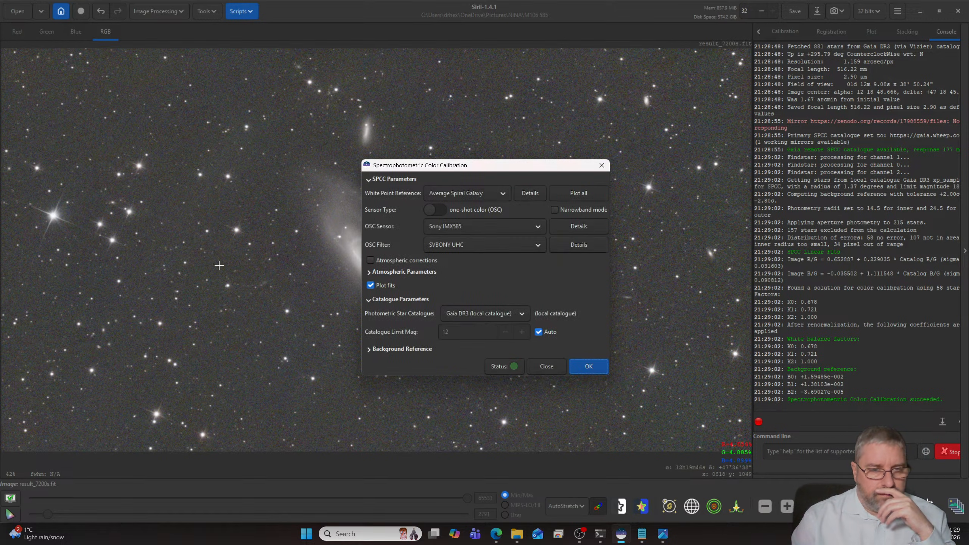
{"action": "left_click", "coordinate": [546, 366]}
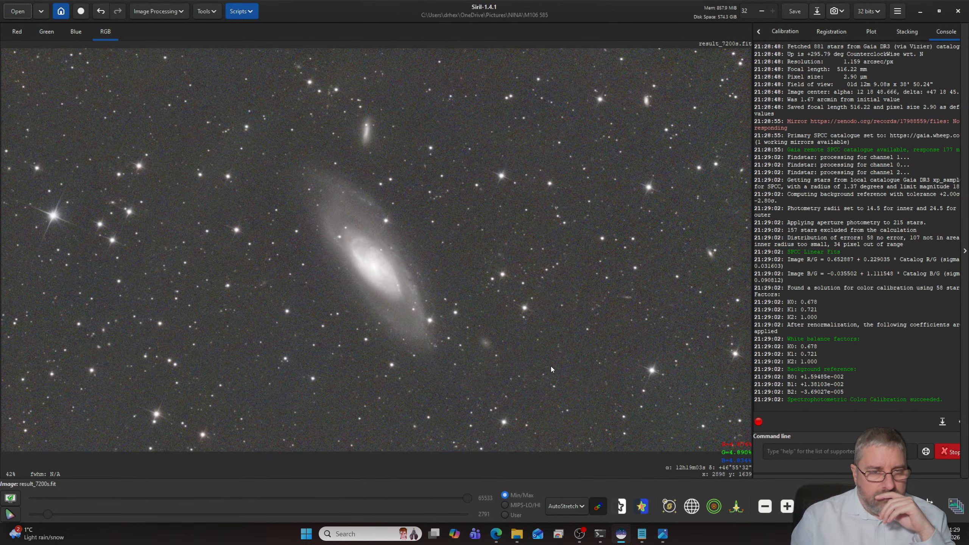
- Denoise the M106 image with the GraXpert-AI.py script, using the Denoising operation at strength 0.80
{"action": "left_click", "coordinate": [242, 11]}
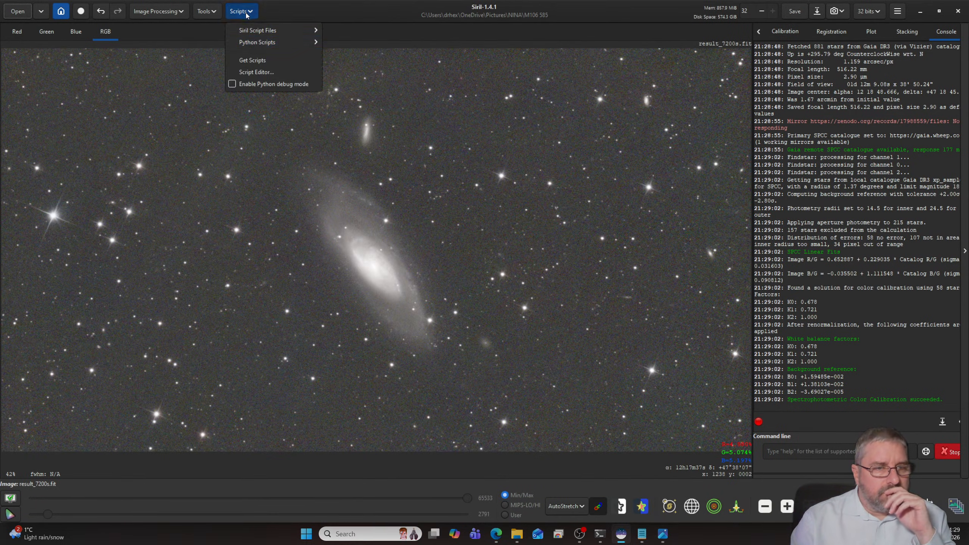
{"action": "mouse_move", "coordinate": [275, 43]}
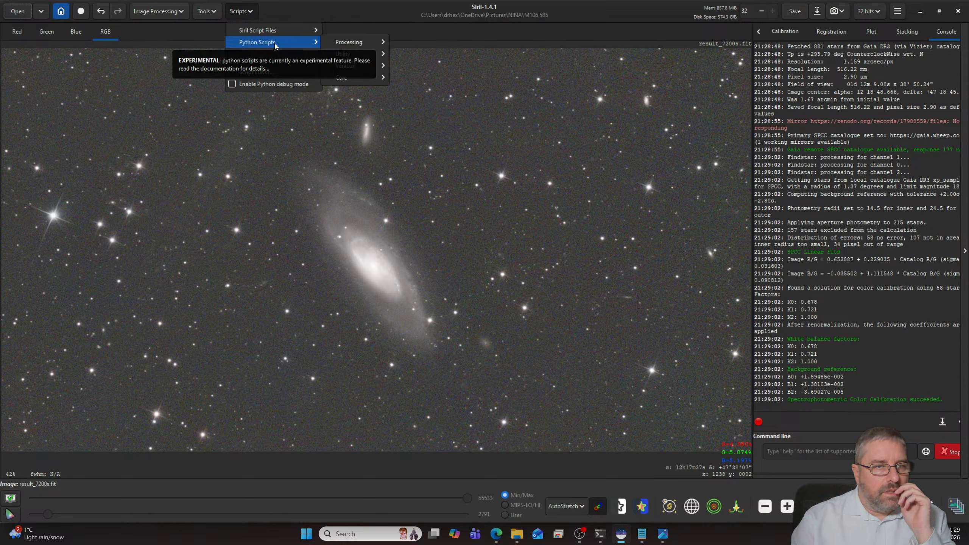
{"action": "mouse_move", "coordinate": [348, 42]}
{"action": "left_click", "coordinate": [443, 90]}
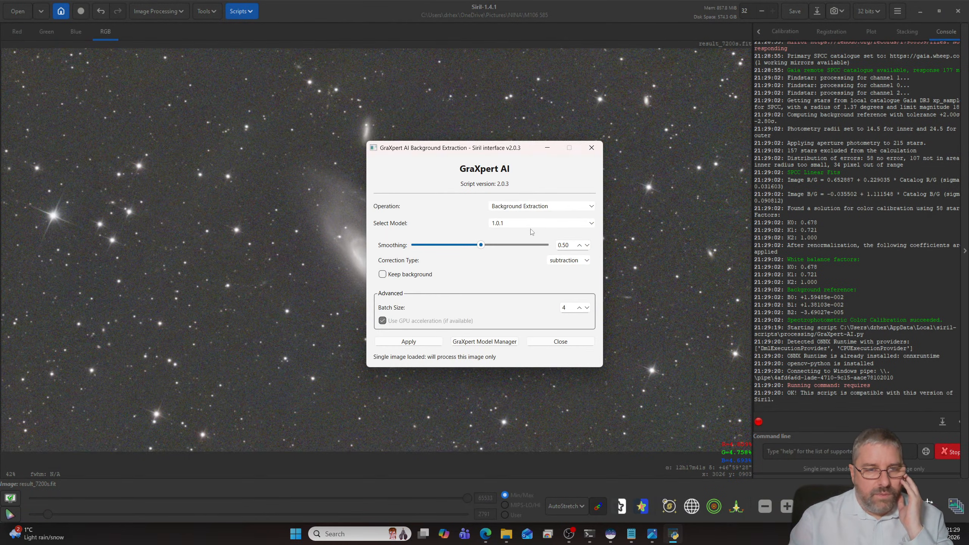
{"action": "left_click", "coordinate": [515, 207]}
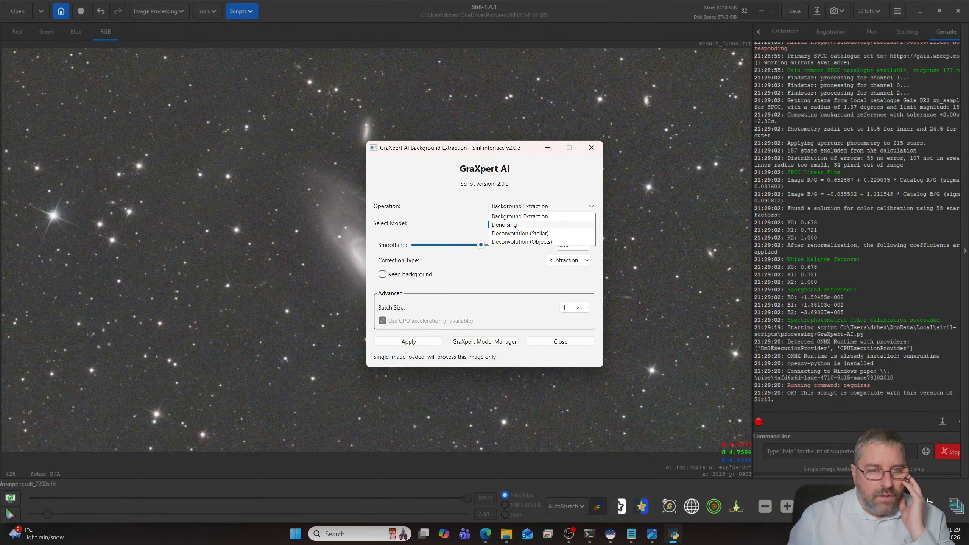
{"action": "left_click", "coordinate": [514, 226]}
{"action": "left_click_drag", "start_coordinate": [478, 260], "coordinate": [519, 261]}
{"action": "left_click", "coordinate": [408, 343]}
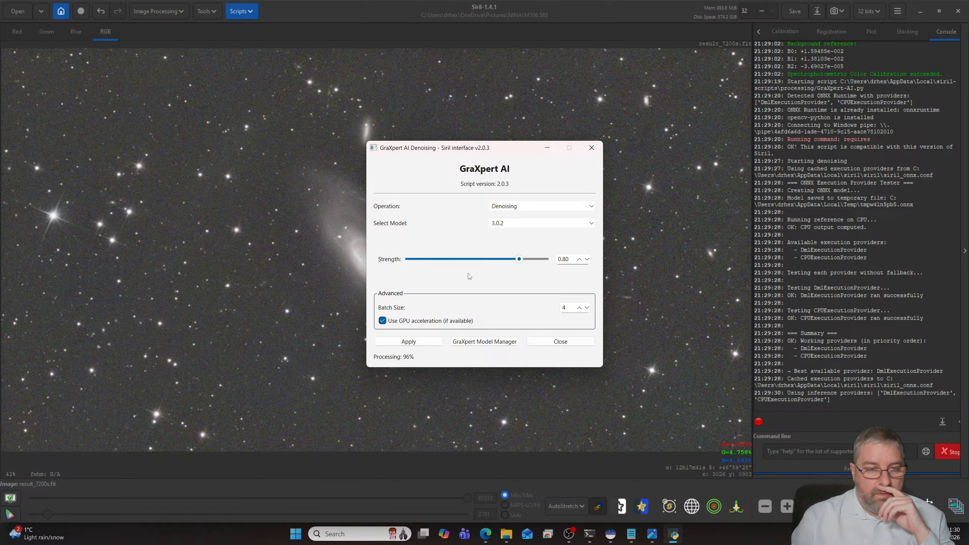
- Close the GraXpert denoising dialog and examine the noise in the M106 image's background and galaxy
{"action": "left_click", "coordinate": [555, 342]}
{"action": "scroll", "coordinate": [523, 276], "scroll_direction": "up", "scroll_amount": 4}
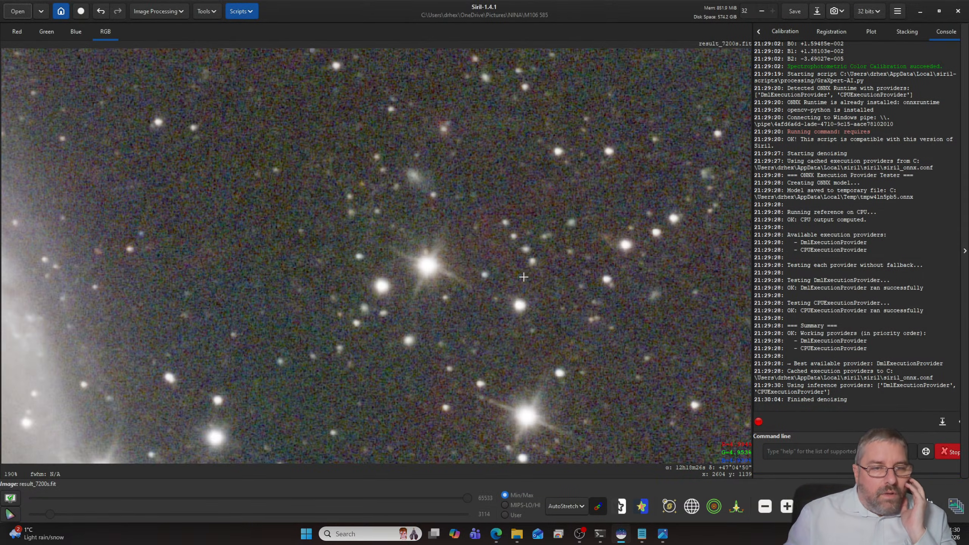
{"action": "scroll", "coordinate": [523, 277], "scroll_direction": "up", "scroll_amount": 2}
{"action": "scroll", "coordinate": [515, 285], "scroll_direction": "down", "scroll_amount": 8}
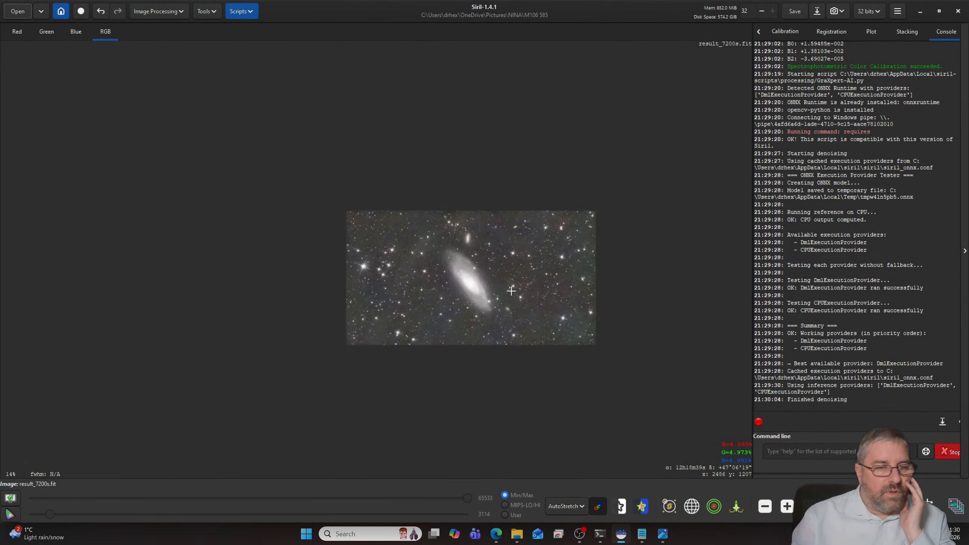
{"action": "scroll", "coordinate": [511, 291], "scroll_direction": "up", "scroll_amount": 5}
{"action": "scroll", "coordinate": [458, 267], "scroll_direction": "down", "scroll_amount": 3}
{"action": "scroll", "coordinate": [425, 261], "scroll_direction": "up", "scroll_amount": 1}
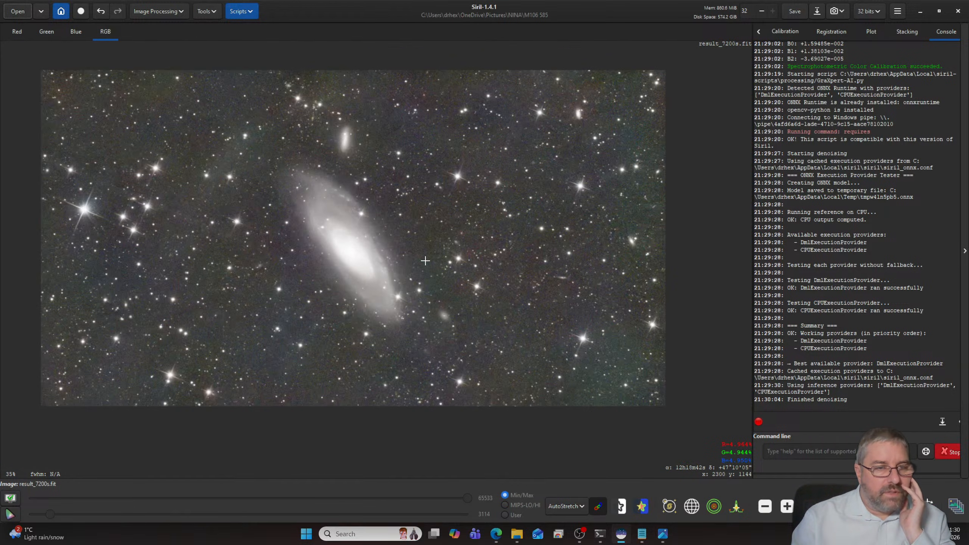
- Denoise the M106 image with the CosmicClarity_Denoise.py script in Luminance mode at strength 0.50 with GPU, and close the script
{"action": "left_click", "coordinate": [246, 12]}
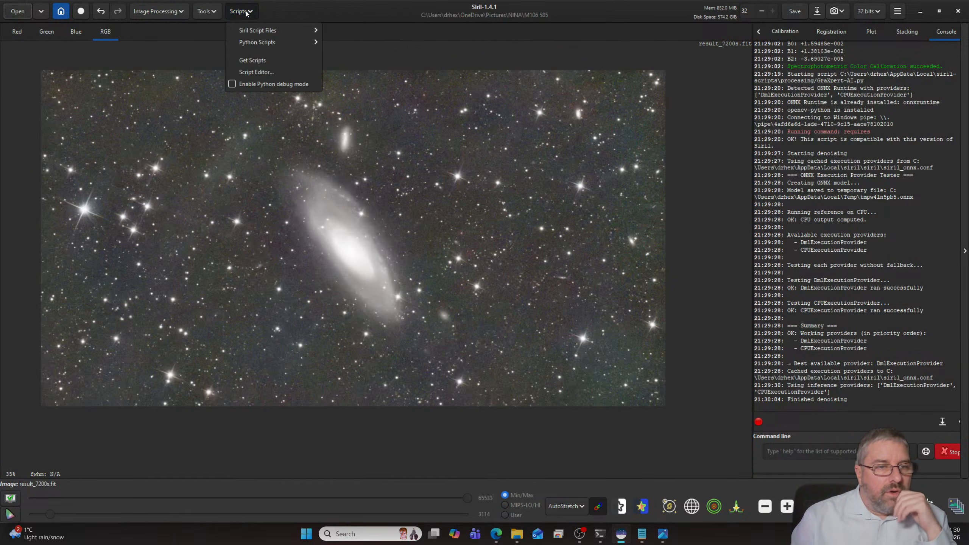
{"action": "mouse_move", "coordinate": [276, 43]}
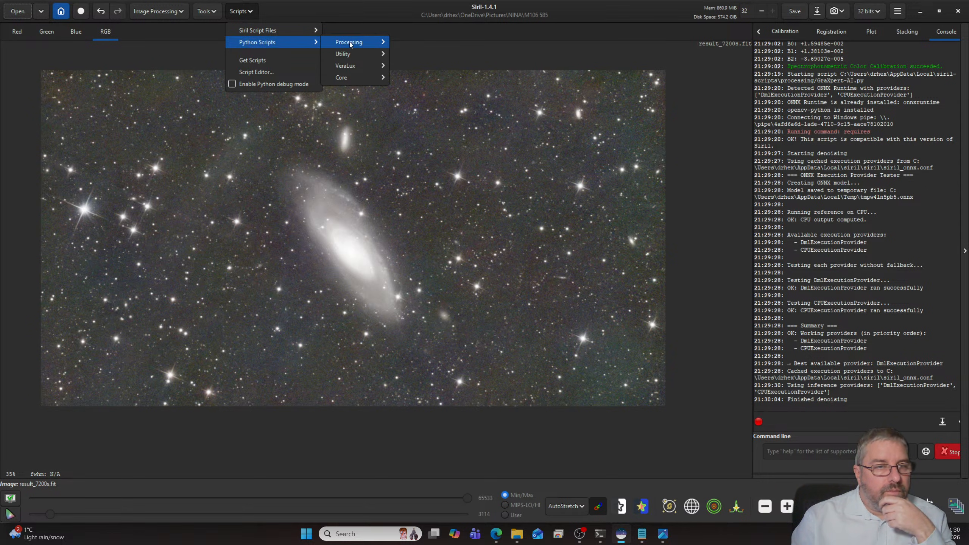
{"action": "mouse_move", "coordinate": [364, 42]}
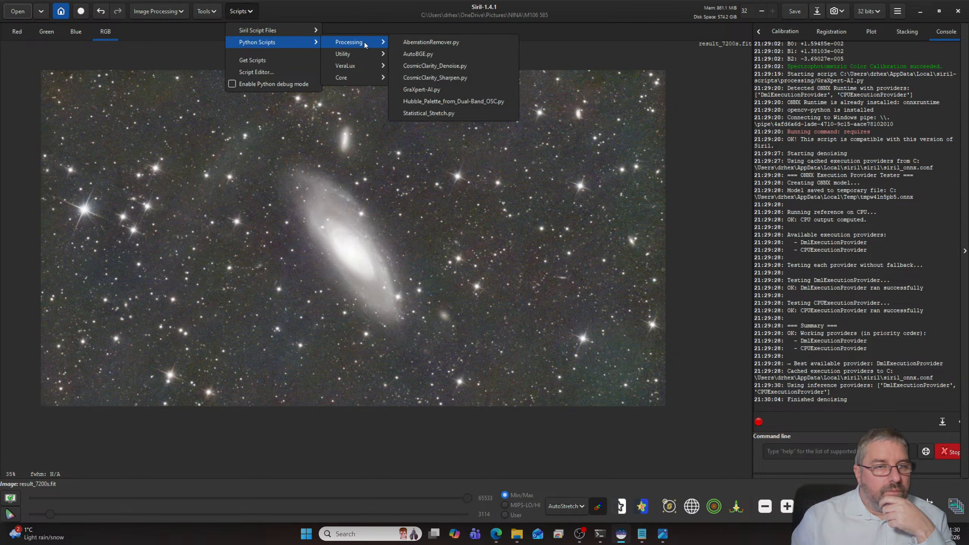
{"action": "left_click", "coordinate": [439, 67]}
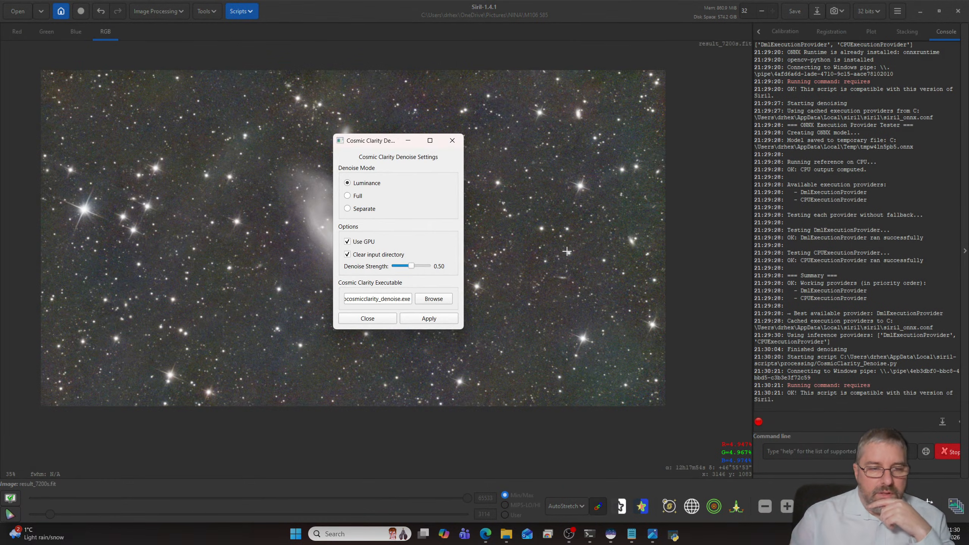
{"action": "left_click", "coordinate": [427, 318]}
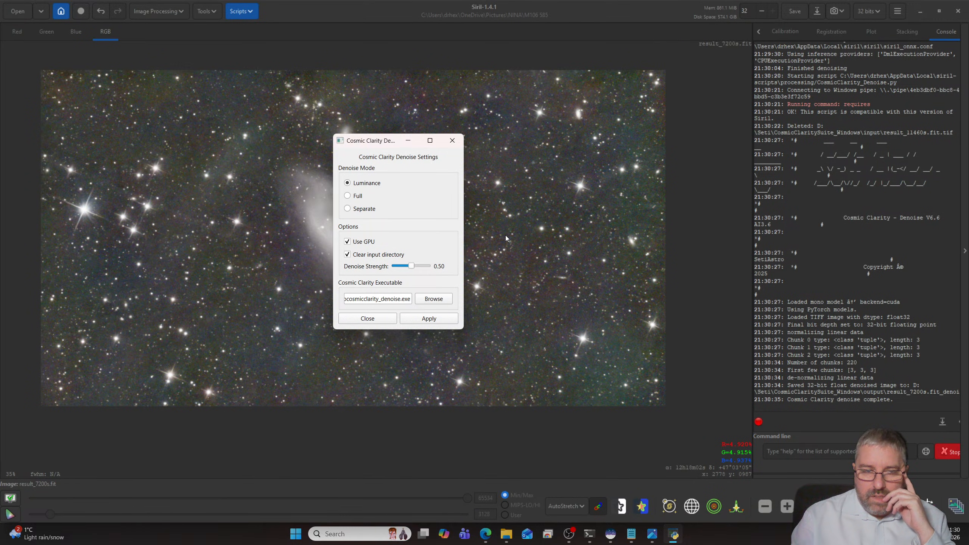
{"action": "left_click", "coordinate": [372, 318]}
{"action": "scroll", "coordinate": [410, 326], "scroll_direction": "up", "scroll_amount": 1}
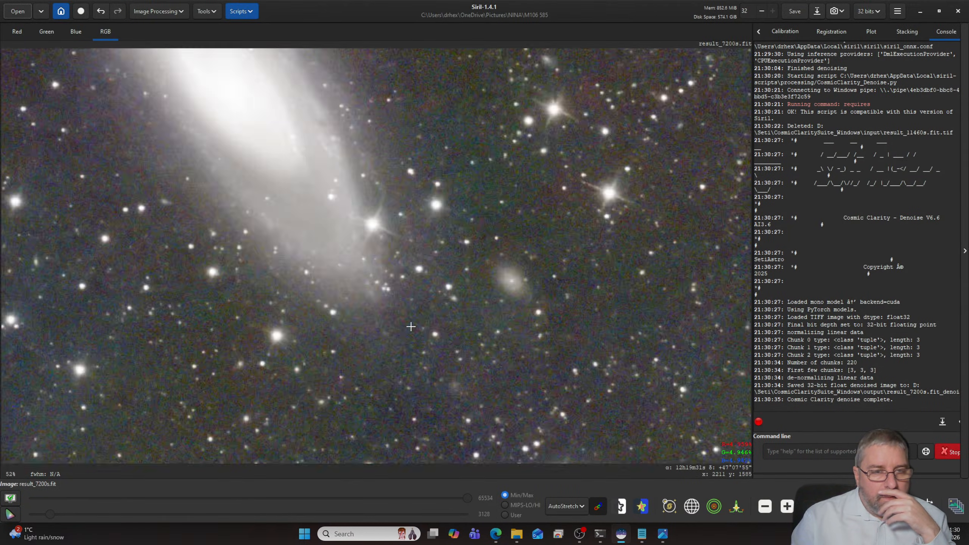
{"action": "scroll", "coordinate": [411, 326], "scroll_direction": "up", "scroll_amount": 1}
{"action": "scroll", "coordinate": [410, 326], "scroll_direction": "down", "scroll_amount": 4}
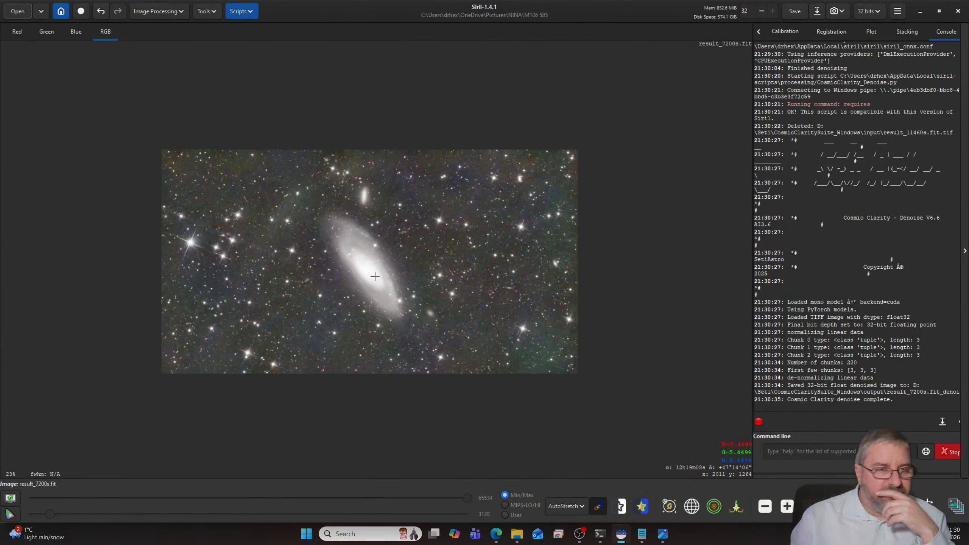
- Switch the image display mode from AutoStretch to Linear
{"action": "left_click", "coordinate": [248, 13]}
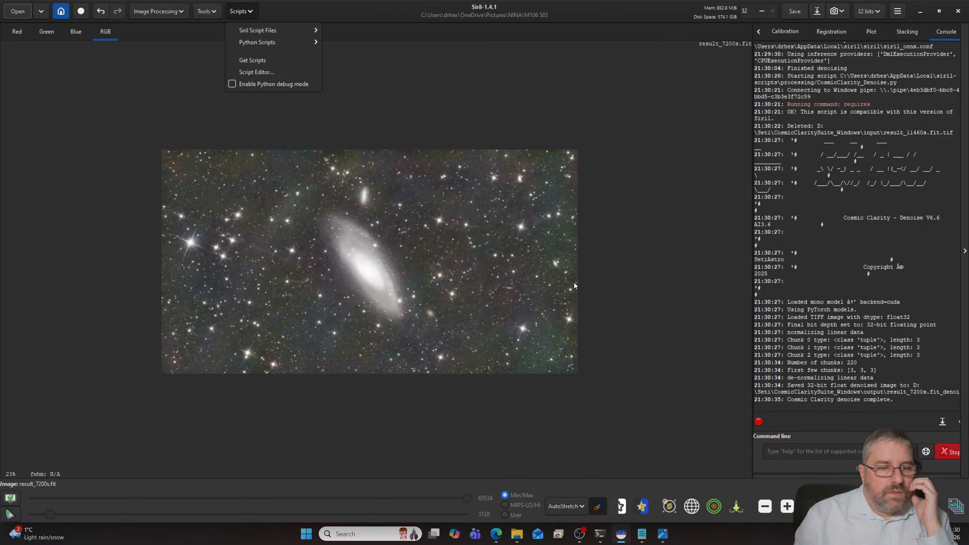
{"action": "left_click", "coordinate": [584, 503]}
{"action": "left_click", "coordinate": [572, 506]}
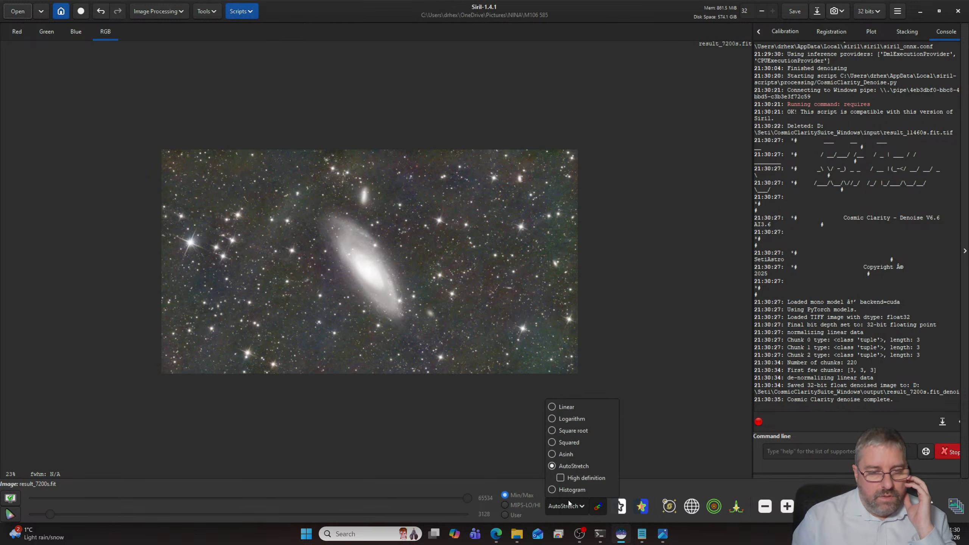
{"action": "left_click", "coordinate": [560, 409]}
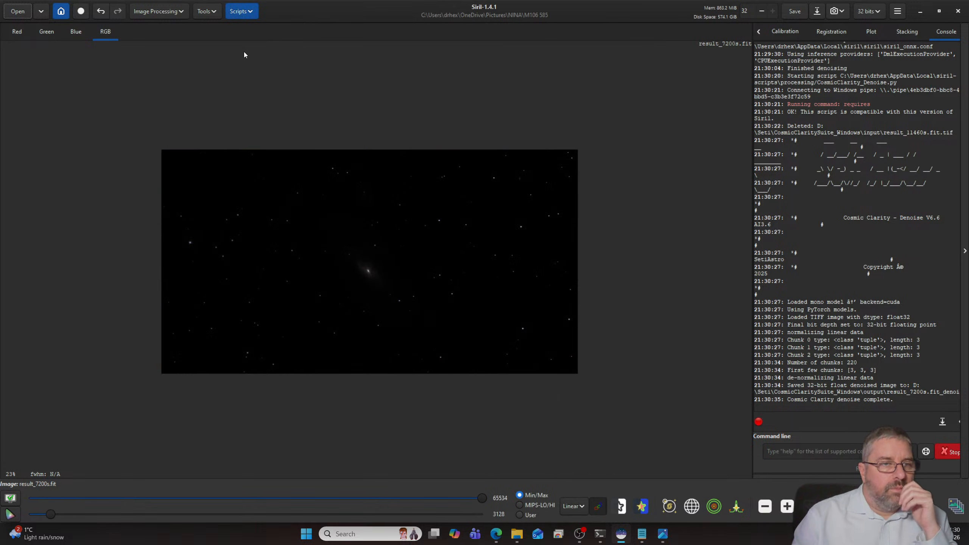
- Start the VeraLux_HyperMetric_Stretch.py script with its live preview beside the settings, and auto-calculate Log D
{"action": "left_click", "coordinate": [244, 11]}
{"action": "mouse_move", "coordinate": [268, 43]}
{"action": "mouse_move", "coordinate": [349, 67]}
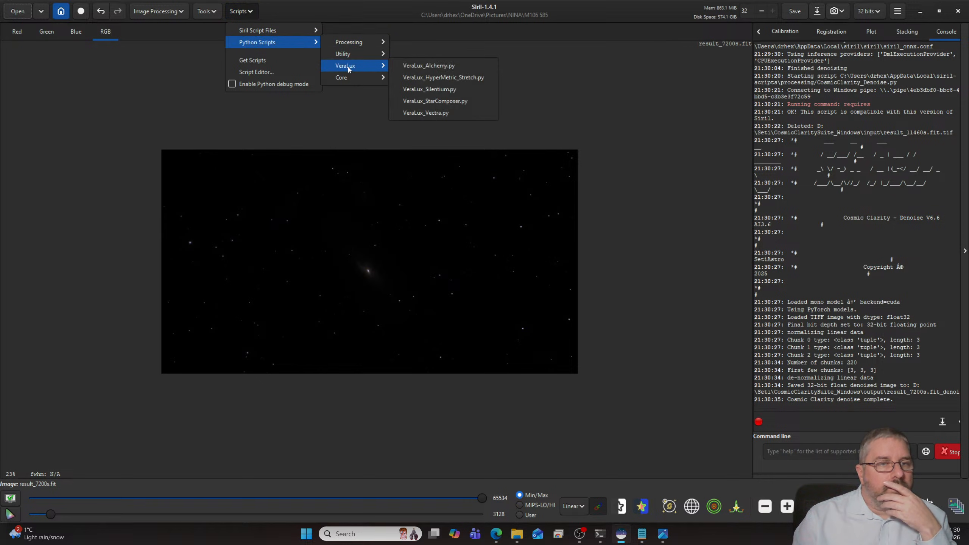
{"action": "left_click", "coordinate": [434, 79]}
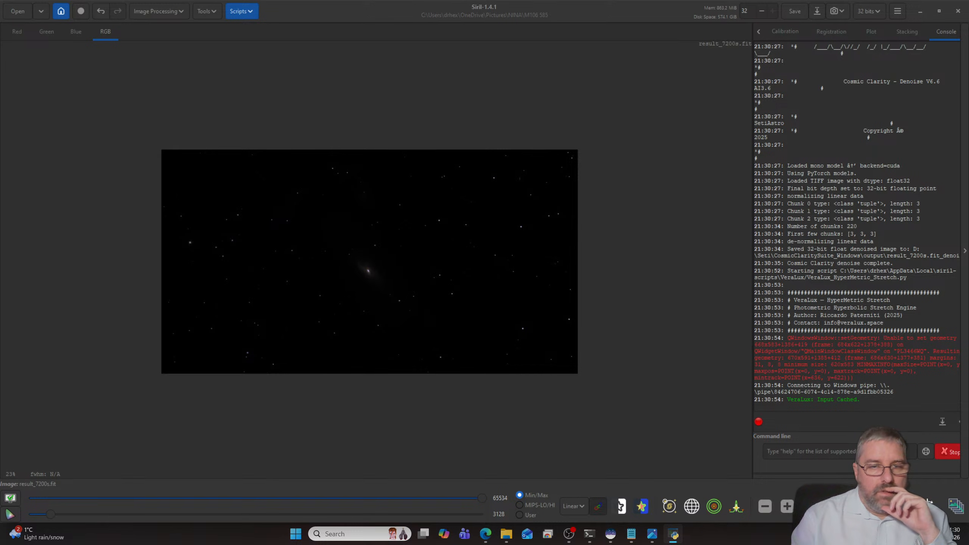
{"action": "left_click_drag", "start_coordinate": [1, 170], "coordinate": [734, 134]}
{"action": "left_click", "coordinate": [814, 246]}
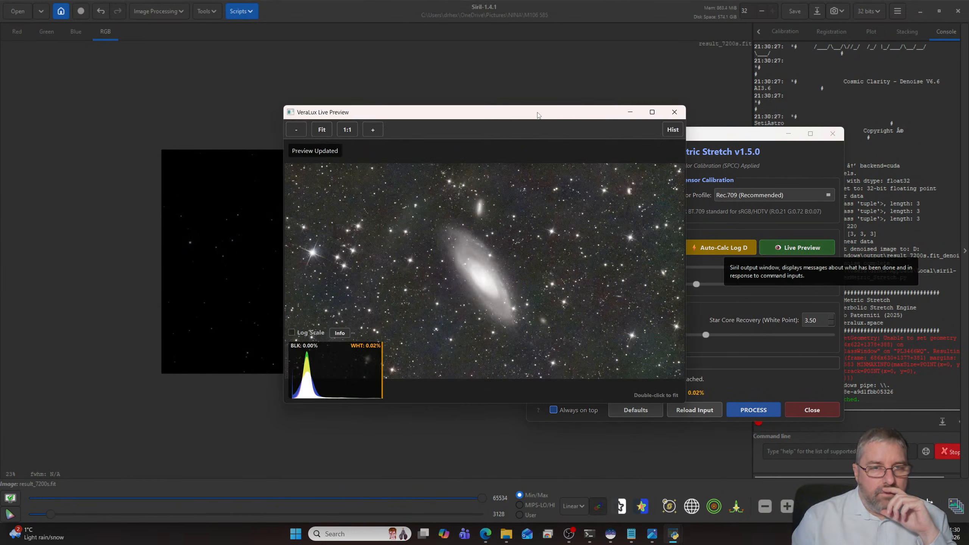
{"action": "left_click_drag", "start_coordinate": [538, 115], "coordinate": [323, 113]}
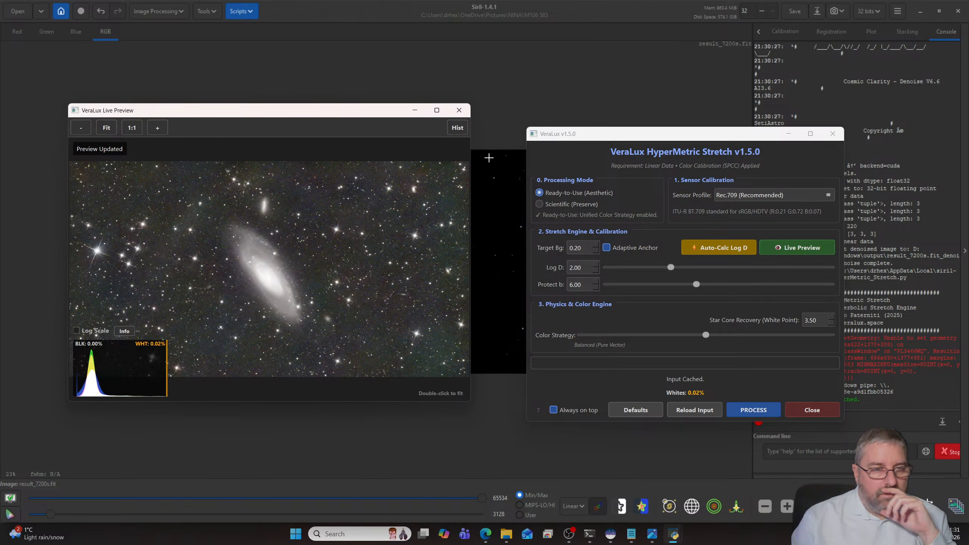
{"action": "left_click", "coordinate": [705, 248]}
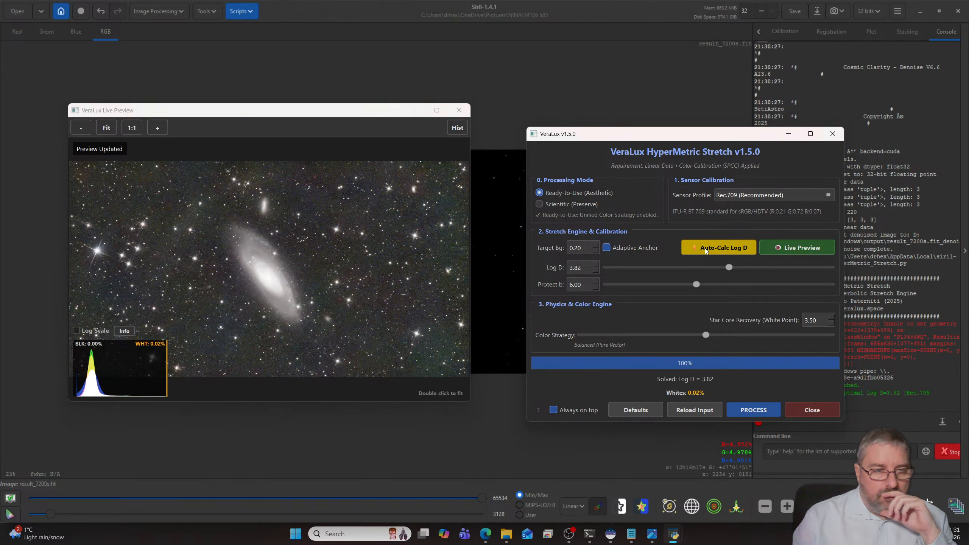
- Set the HyperMetric Stretch target background to 0.11 and auto-calculate Log D for it
{"action": "left_click", "coordinate": [596, 251]}
{"action": "left_click", "coordinate": [596, 251]}
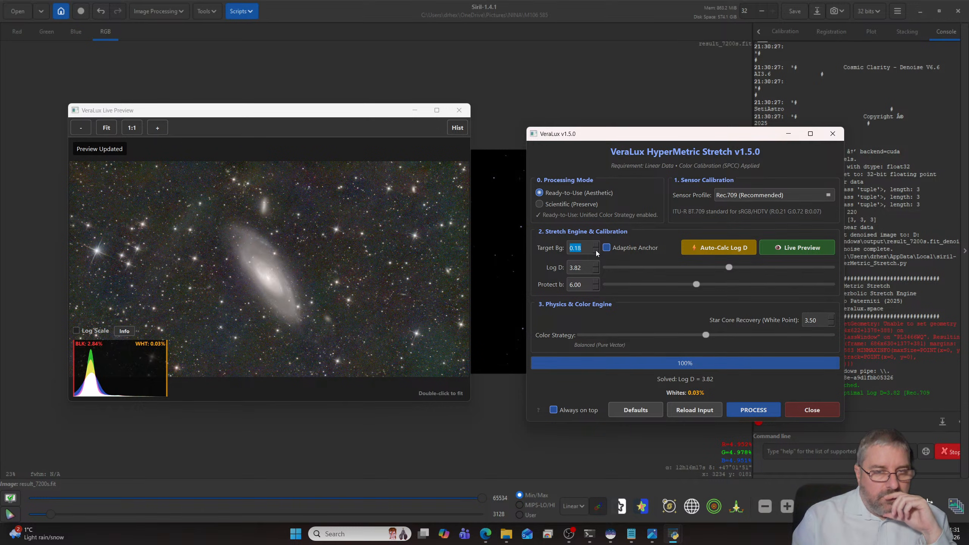
{"action": "left_click", "coordinate": [596, 251]}
{"action": "left_click", "coordinate": [595, 250]}
{"action": "left_click", "coordinate": [595, 251]}
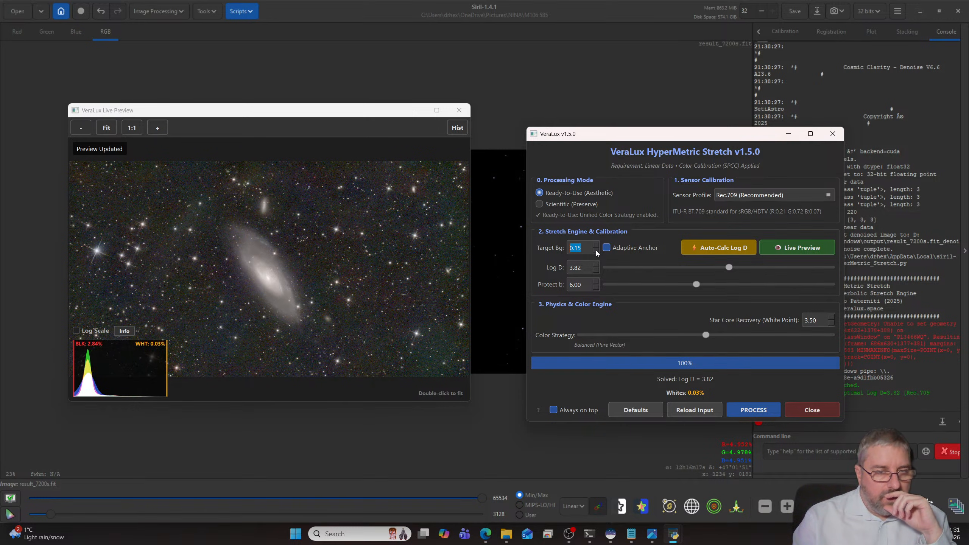
{"action": "left_click", "coordinate": [596, 251]}
{"action": "left_click", "coordinate": [596, 251]}
{"action": "left_click", "coordinate": [596, 251]}
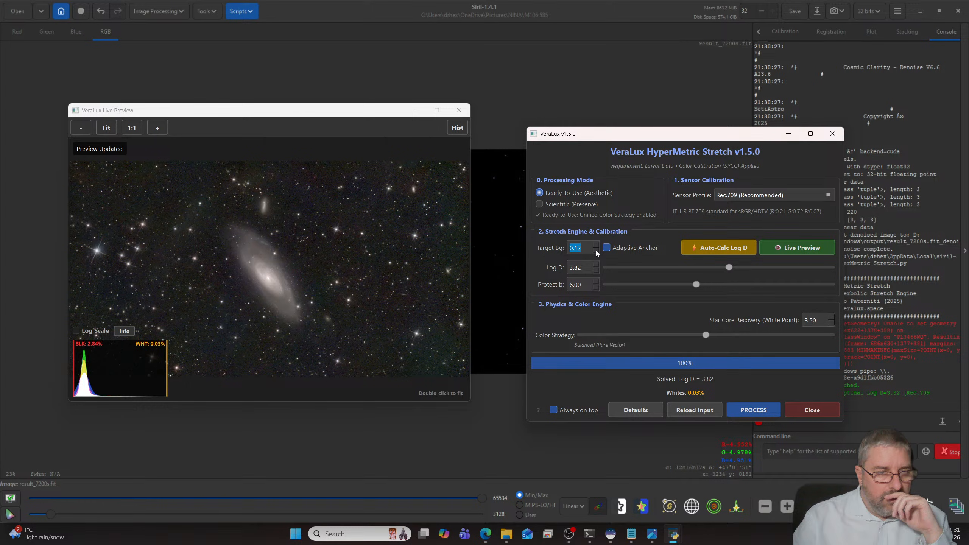
{"action": "left_click", "coordinate": [596, 251]}
{"action": "left_click", "coordinate": [700, 249]}
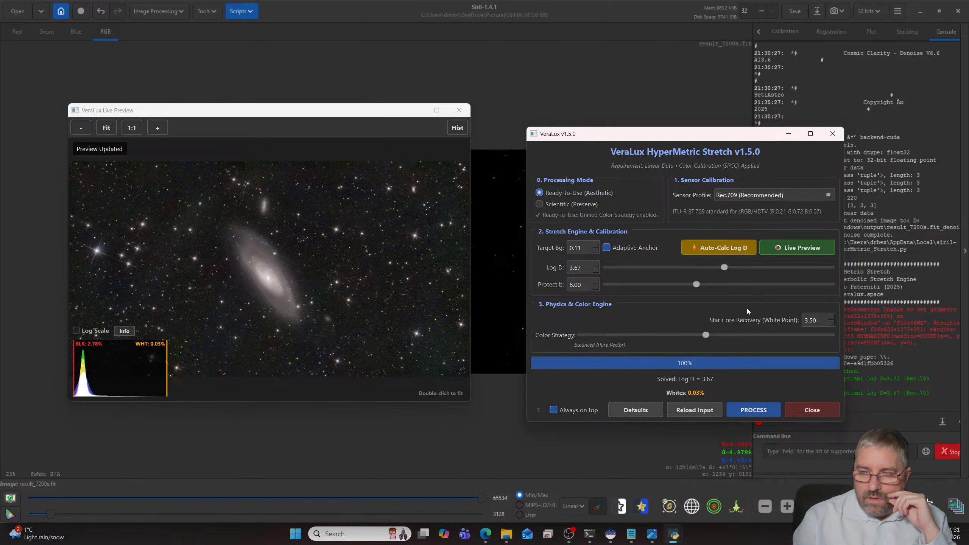
- Process the M106 image with the HyperMetric Stretch, close the script and inspect the stretched galaxy and star field
{"action": "left_click", "coordinate": [762, 411]}
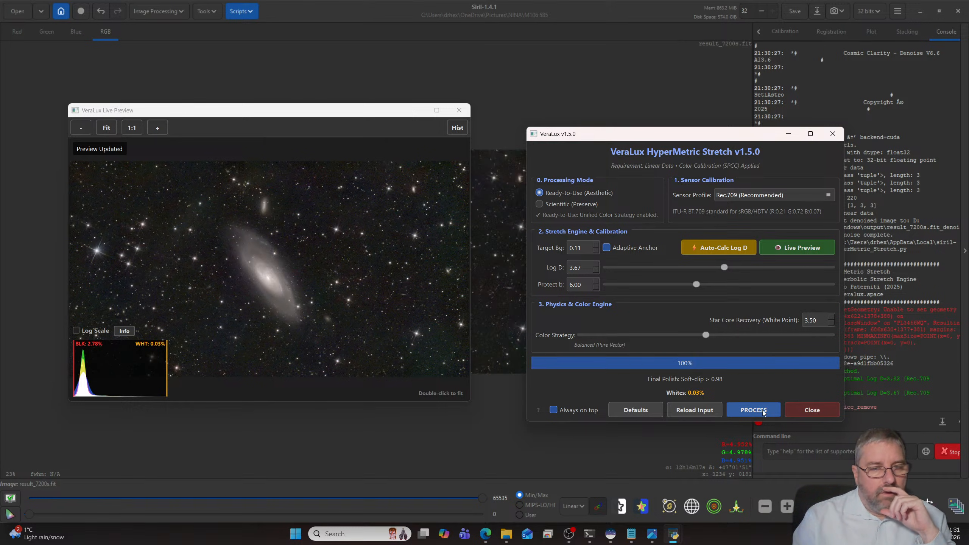
{"action": "left_click", "coordinate": [813, 408]}
{"action": "scroll", "coordinate": [535, 310], "scroll_direction": "up", "scroll_amount": 4}
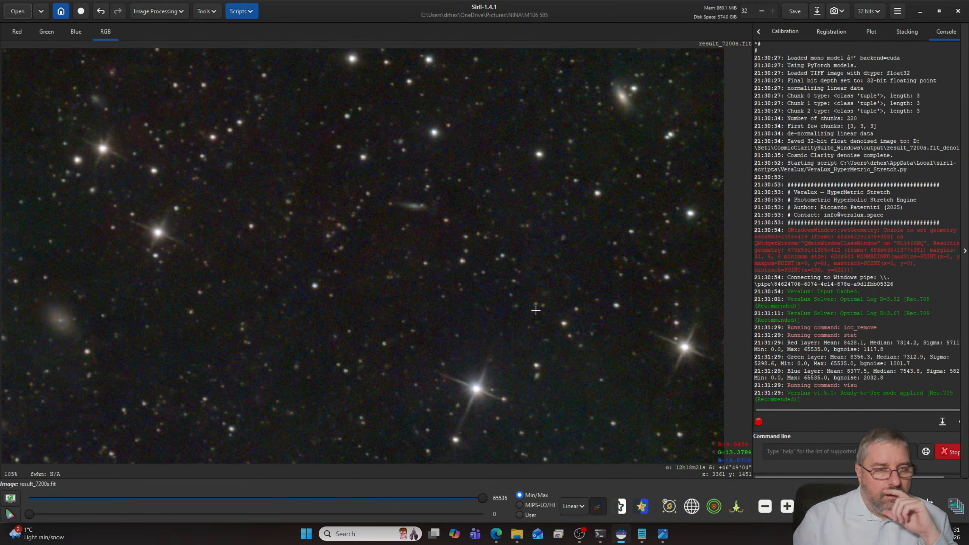
{"action": "scroll", "coordinate": [535, 310], "scroll_direction": "down", "scroll_amount": 1}
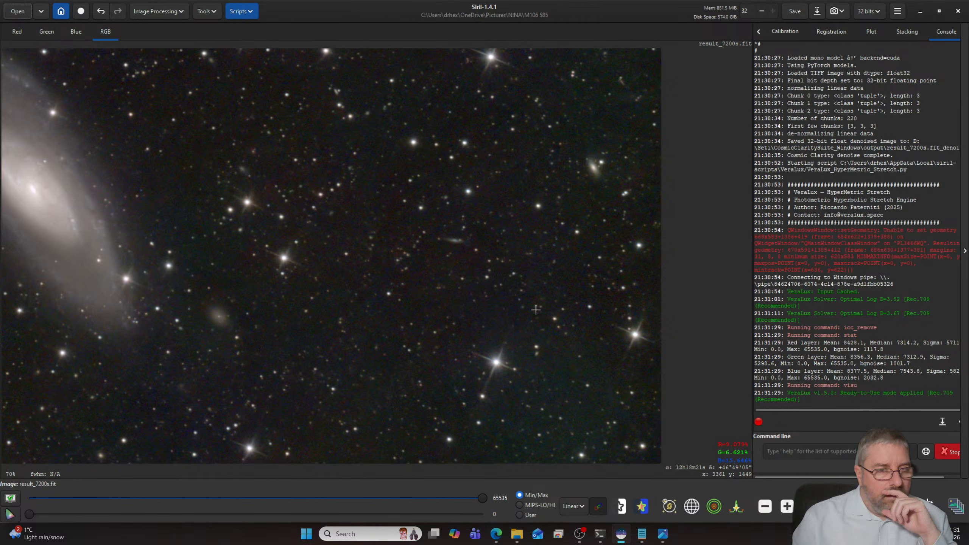
{"action": "left_click_drag", "start_coordinate": [140, 204], "coordinate": [571, 216]}
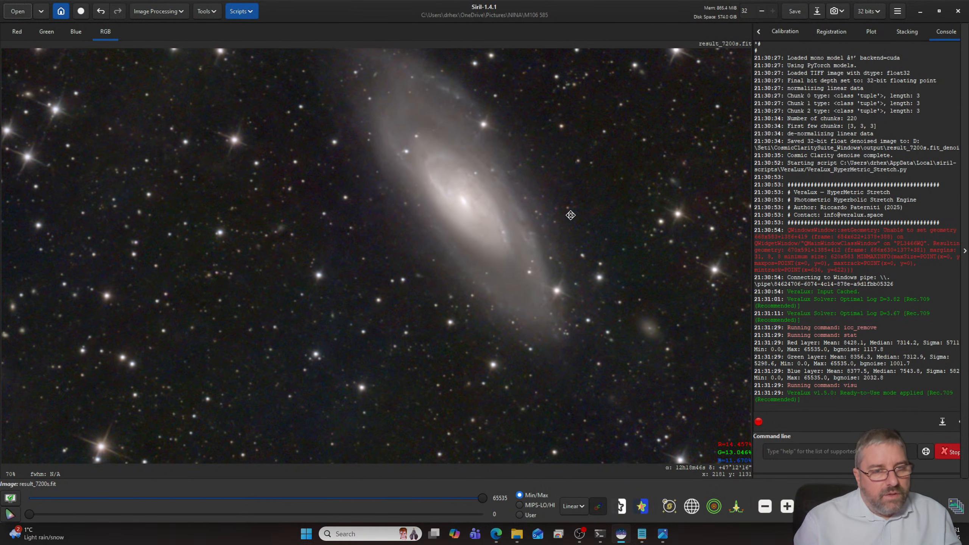
{"action": "scroll", "coordinate": [484, 246], "scroll_direction": "down", "scroll_amount": 3}
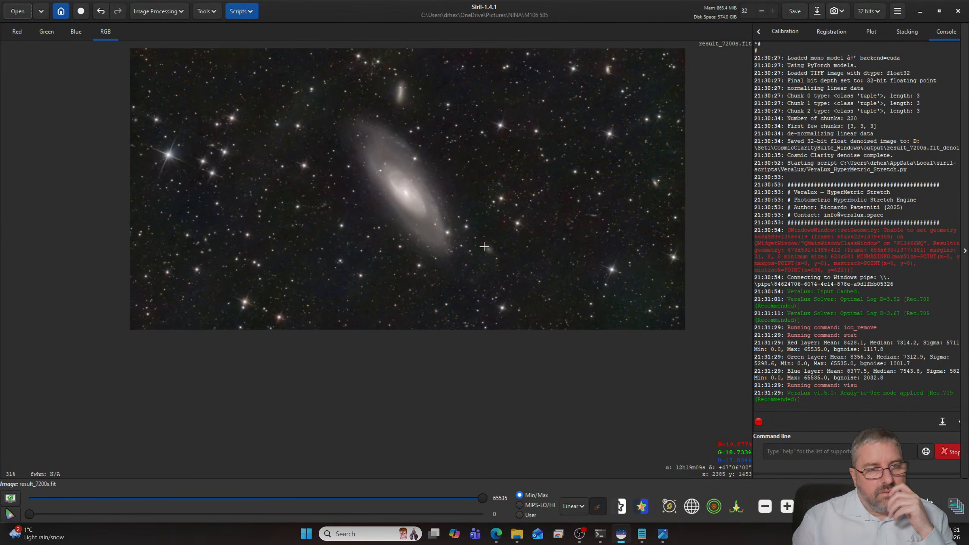
{"action": "scroll", "coordinate": [484, 246], "scroll_direction": "up", "scroll_amount": 1}
{"action": "scroll", "coordinate": [486, 225], "scroll_direction": "down", "scroll_amount": 1}
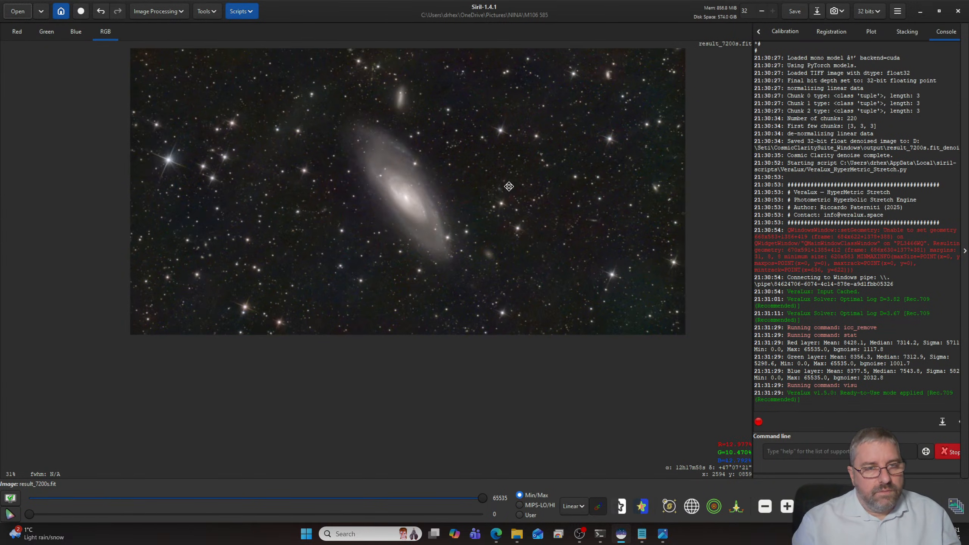
{"action": "left_click_drag", "start_coordinate": [508, 186], "coordinate": [497, 277]}
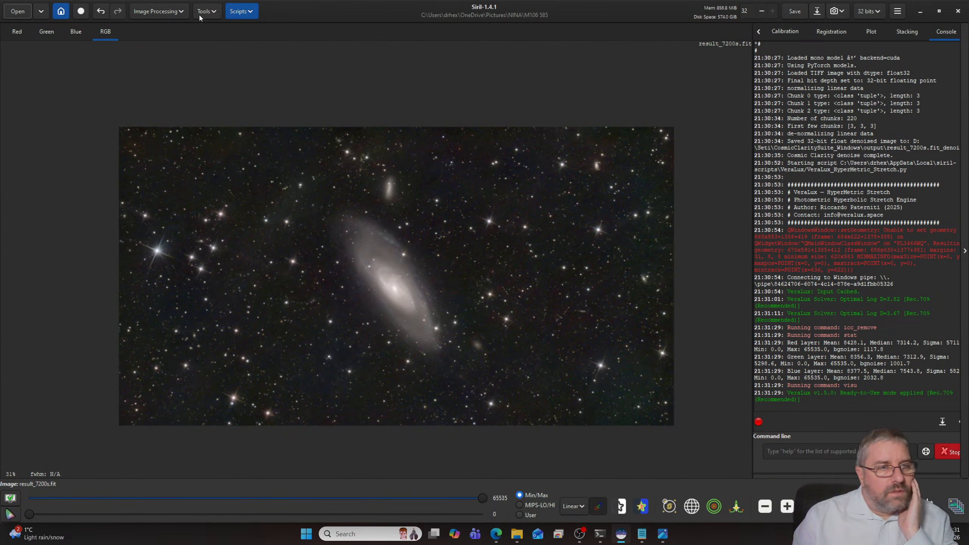
- Start the Generalised Hyperbolic Stretch on the M106 image with the colour stretch model set to Saturation stretch
{"action": "left_click", "coordinate": [158, 12]}
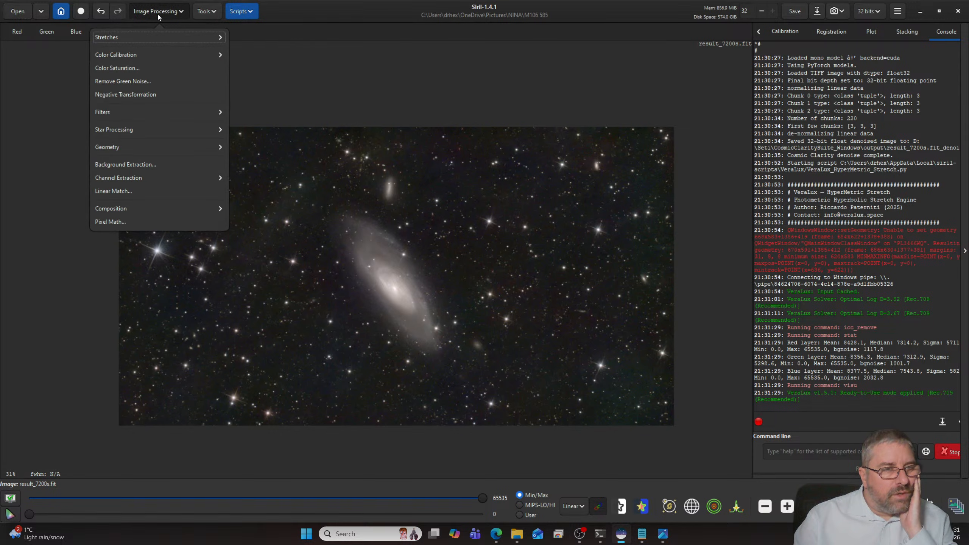
{"action": "left_click", "coordinate": [147, 38]}
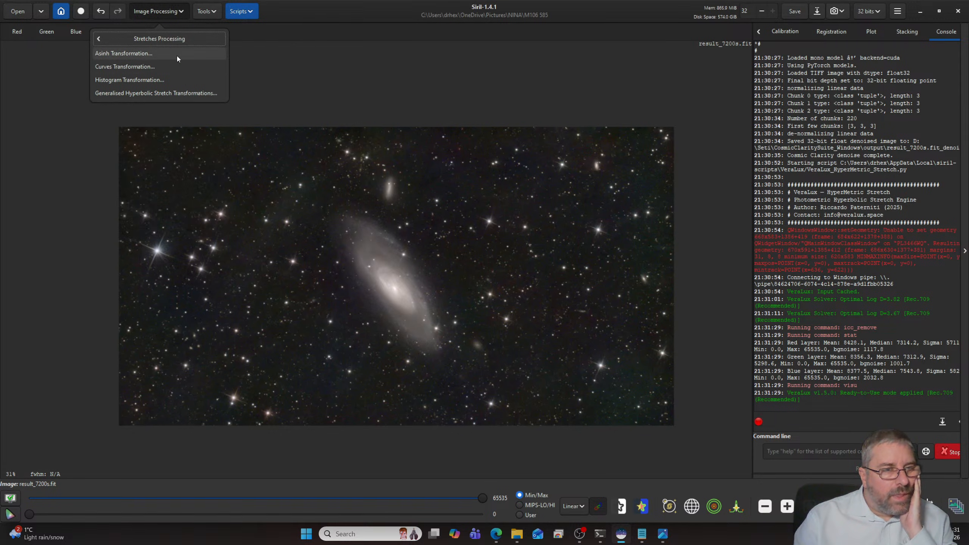
{"action": "left_click", "coordinate": [161, 92]}
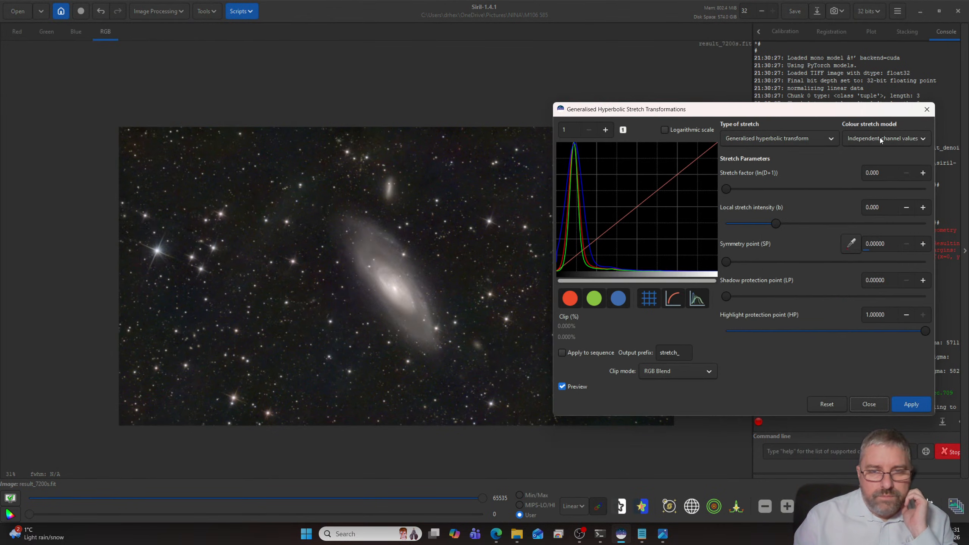
{"action": "left_click", "coordinate": [879, 138]}
{"action": "left_click", "coordinate": [872, 179]}
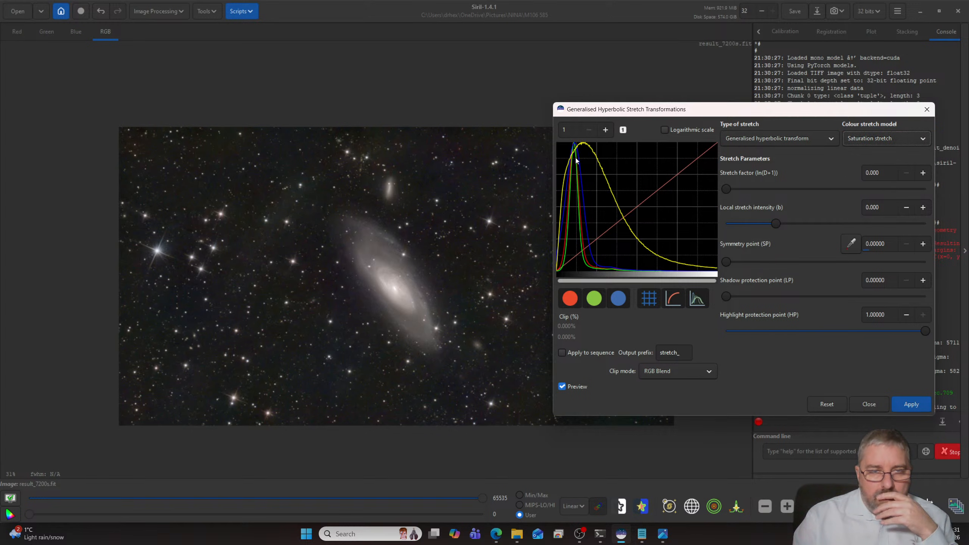
- Apply the saturation stretch with a stretch factor of about 1.074, checking the galaxy up close, and close the dialog
{"action": "left_click_drag", "start_coordinate": [727, 188], "coordinate": [752, 188]}
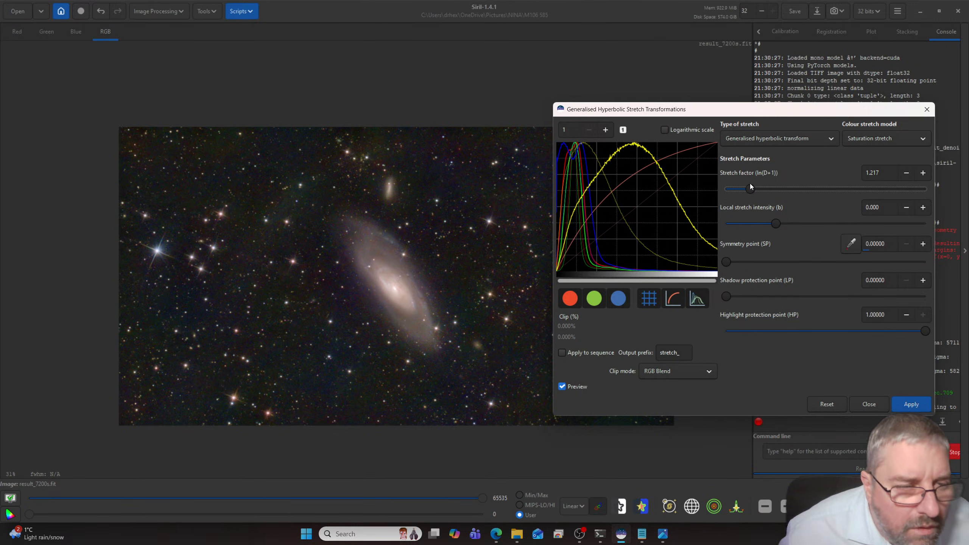
{"action": "scroll", "coordinate": [552, 247], "scroll_direction": "up", "scroll_amount": 2}
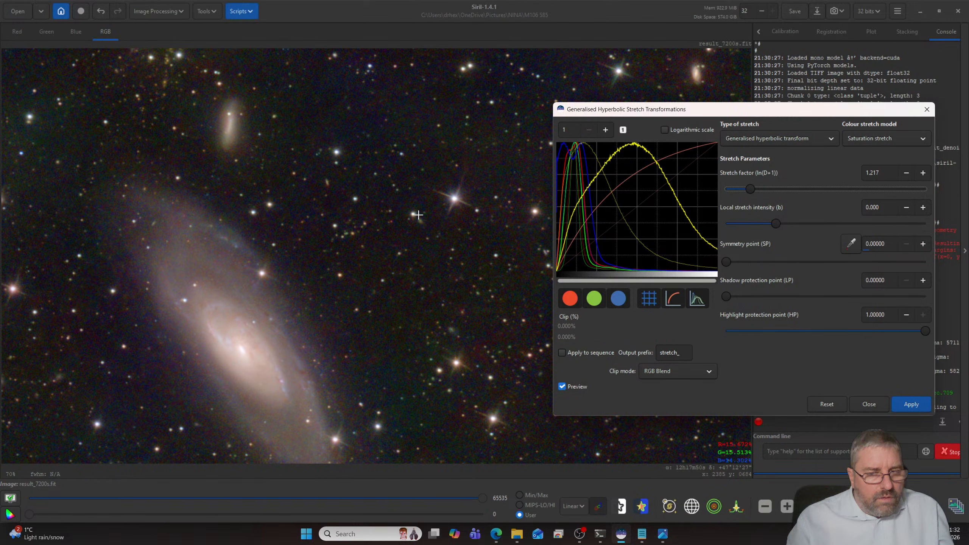
{"action": "left_click_drag", "start_coordinate": [312, 272], "coordinate": [387, 201]}
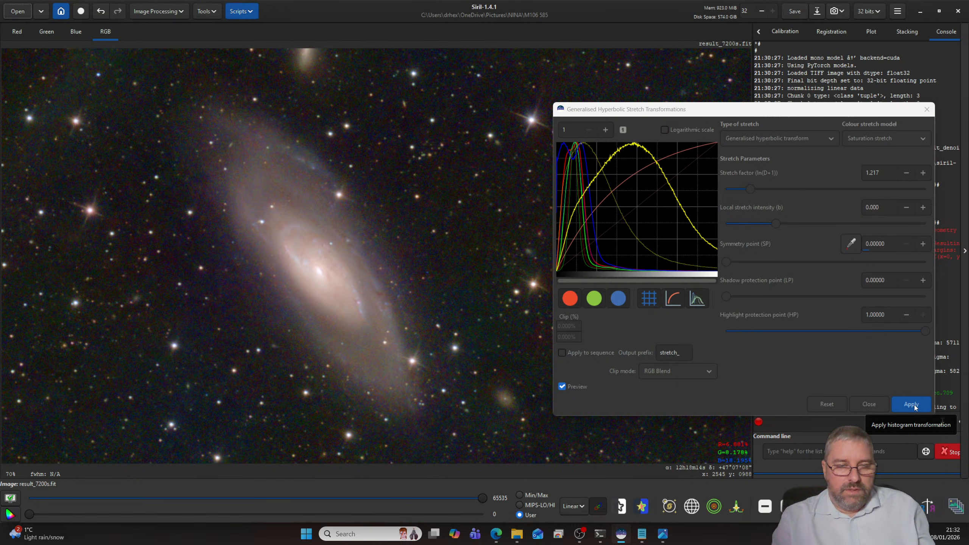
{"action": "left_click", "coordinate": [747, 189]}
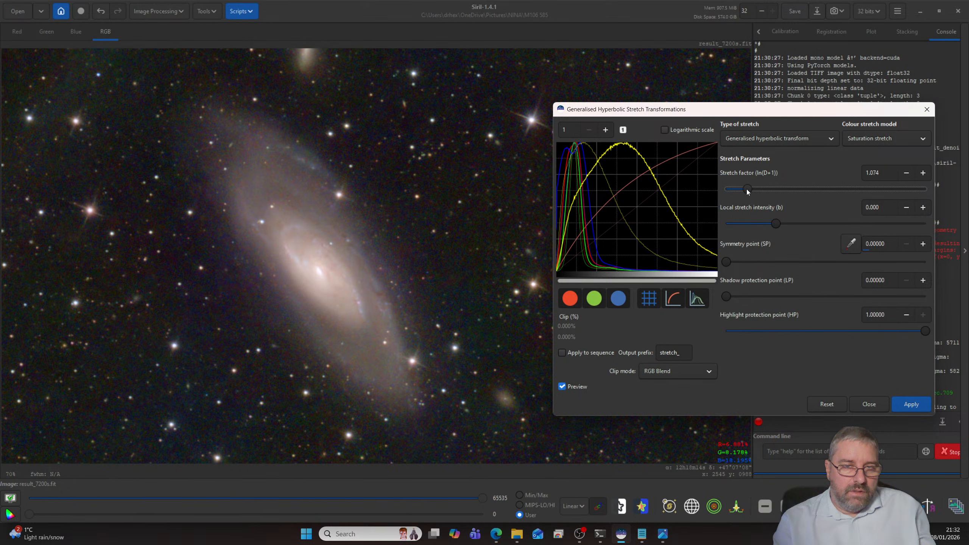
{"action": "left_click", "coordinate": [873, 404]}
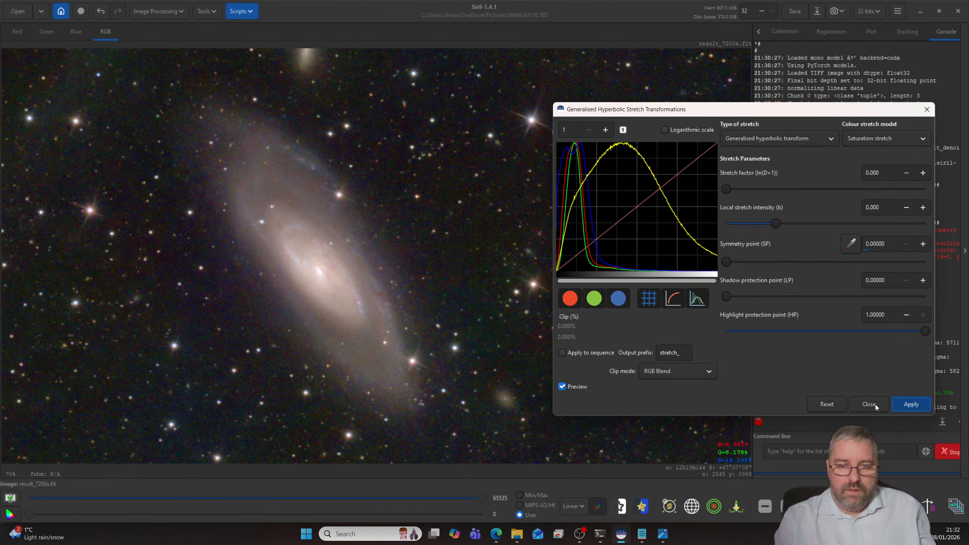
{"action": "left_click", "coordinate": [875, 404]}
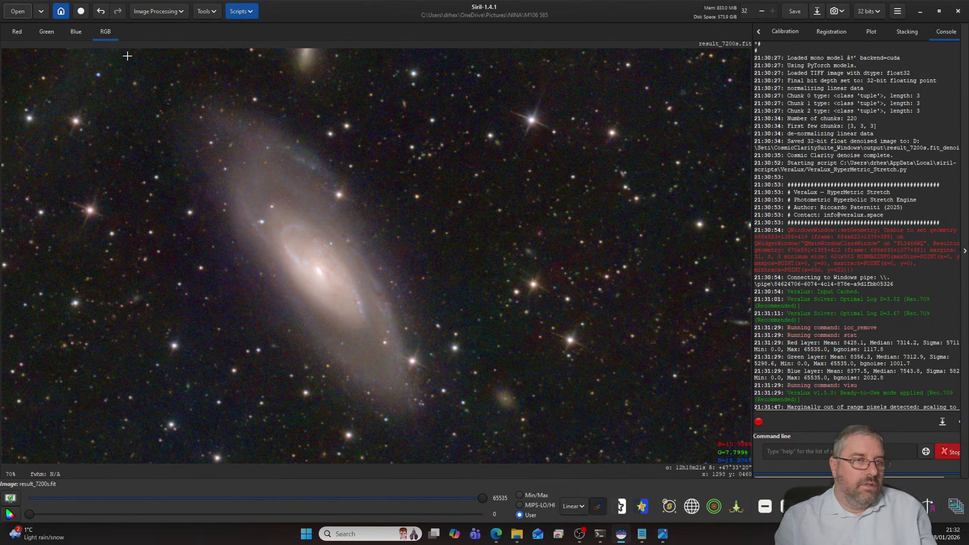
- Remove green noise with Average Neutral protection and preserved lightness, close the dialog and inspect the image
{"action": "left_click", "coordinate": [148, 12]}
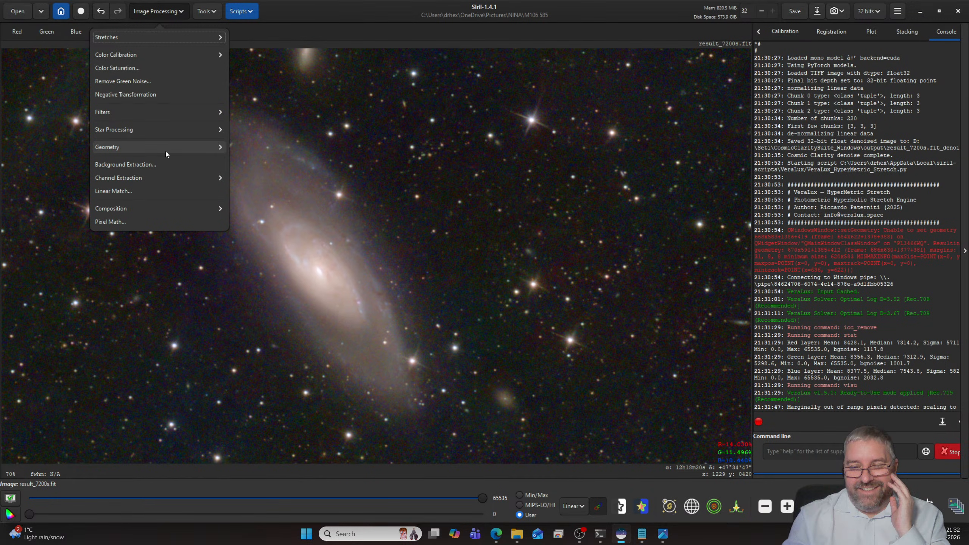
{"action": "left_click", "coordinate": [129, 81]}
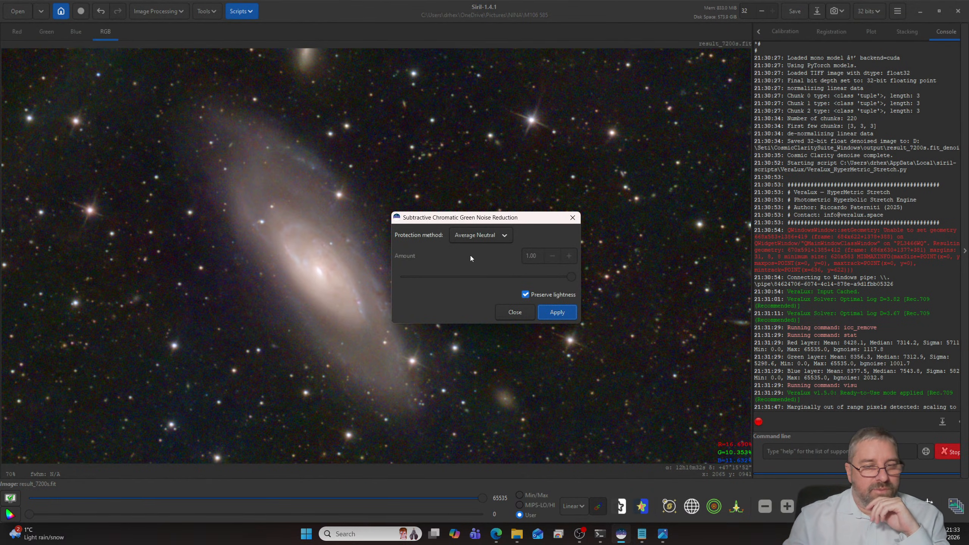
{"action": "left_click", "coordinate": [558, 313]}
{"action": "left_click", "coordinate": [520, 310]}
{"action": "scroll", "coordinate": [548, 271], "scroll_direction": "up", "scroll_amount": 3}
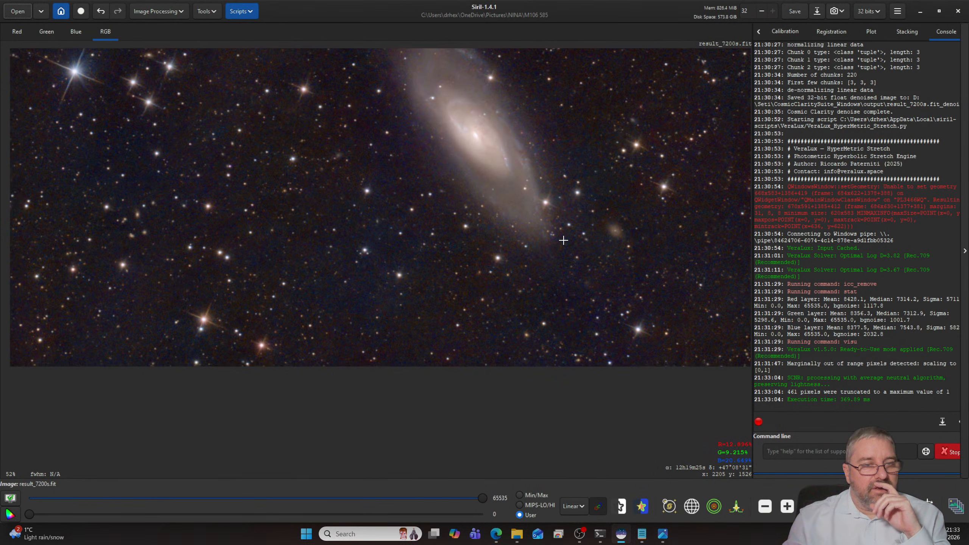
{"action": "scroll", "coordinate": [564, 240], "scroll_direction": "down", "scroll_amount": 2}
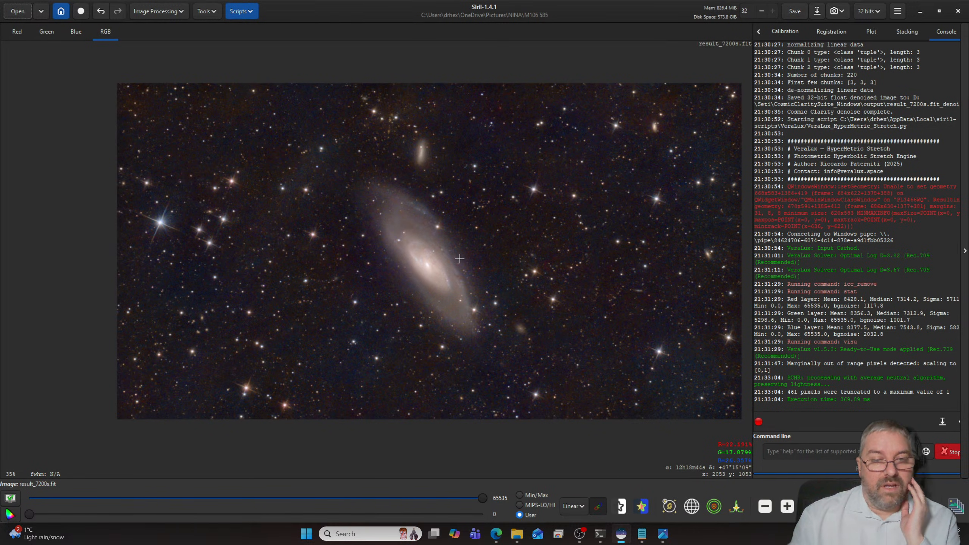
- Save the processed image as M106 Reprocess.fit in the M106 585 folder, in 32-bit floating point format
{"action": "key", "text": "ctrl+s"}
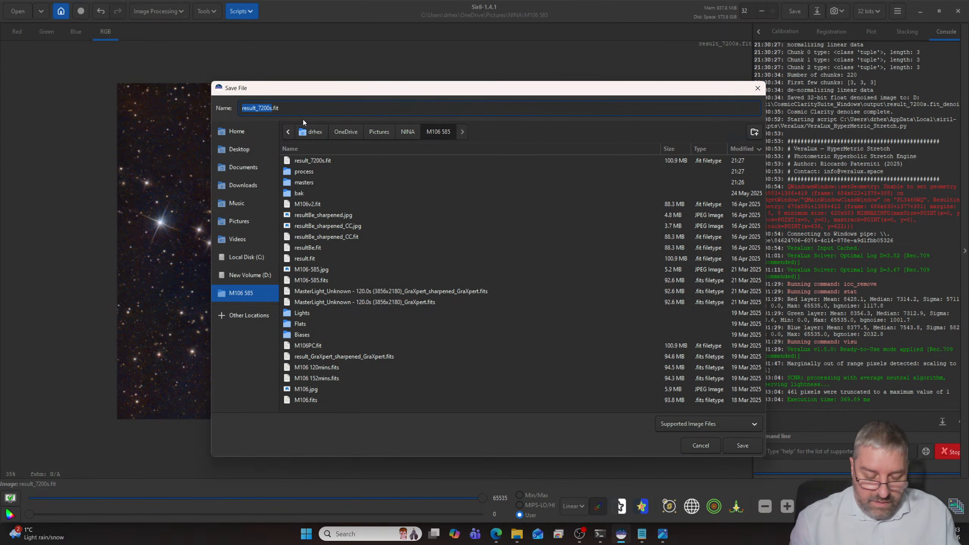
{"action": "key", "text": "BackSpace"}
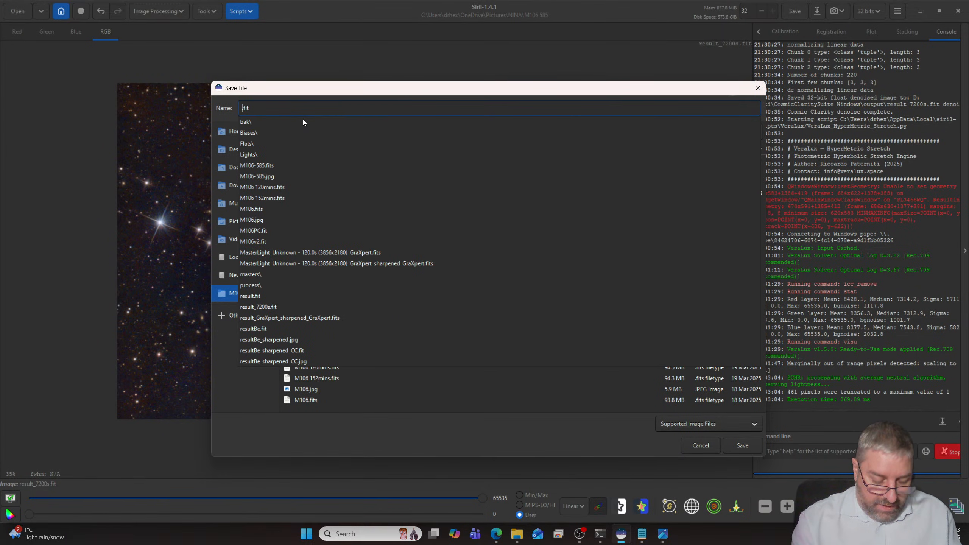
{"action": "type", "text": "M106 Reprocess"}
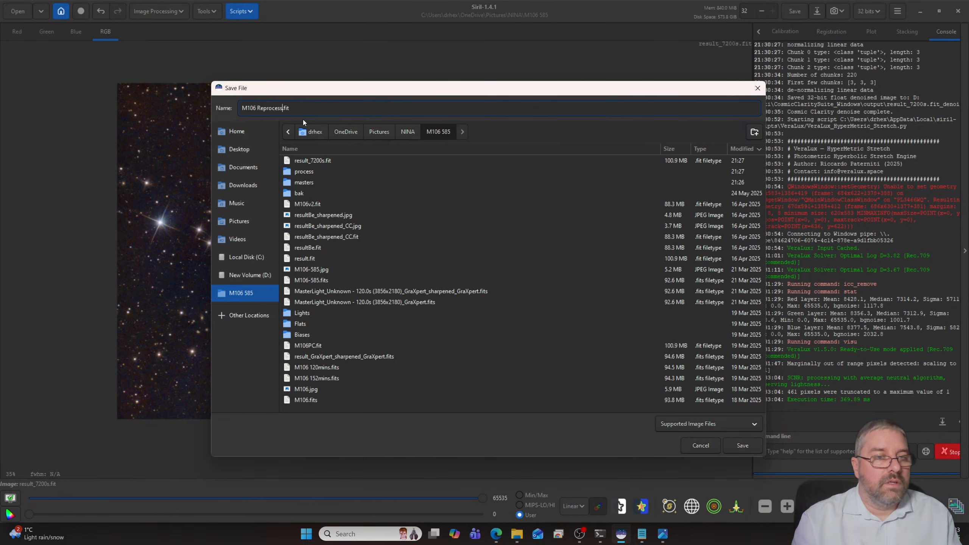
{"action": "key", "text": "Return"}
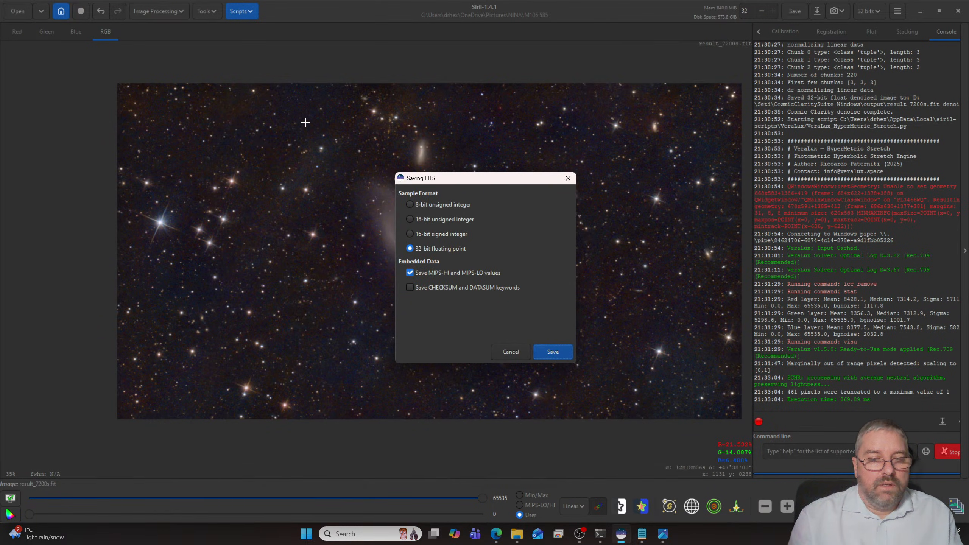
{"action": "key", "text": "Return"}
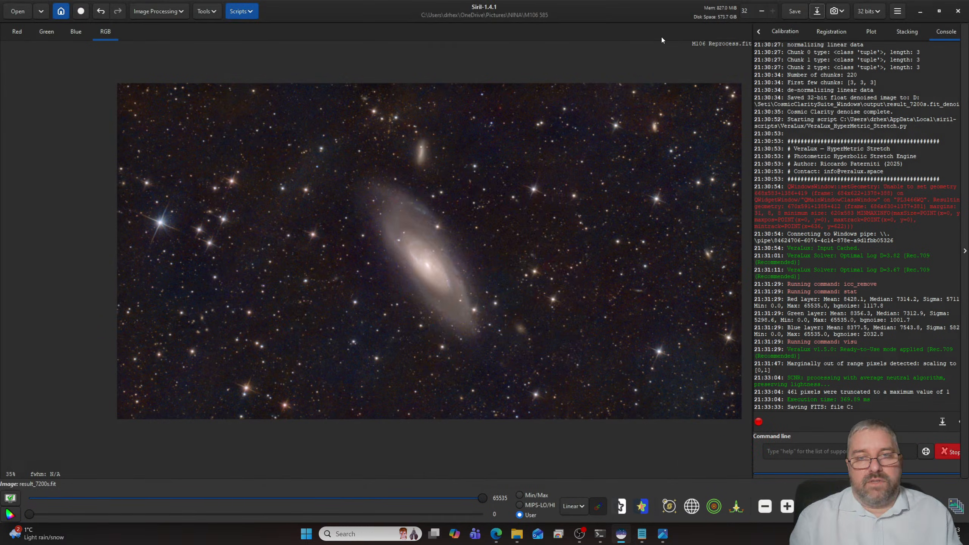
- Save a JPG copy of the image as M106 Reprocess.jpg with quality 100
{"action": "left_click", "coordinate": [817, 11]}
{"action": "left_click", "coordinate": [472, 107]}
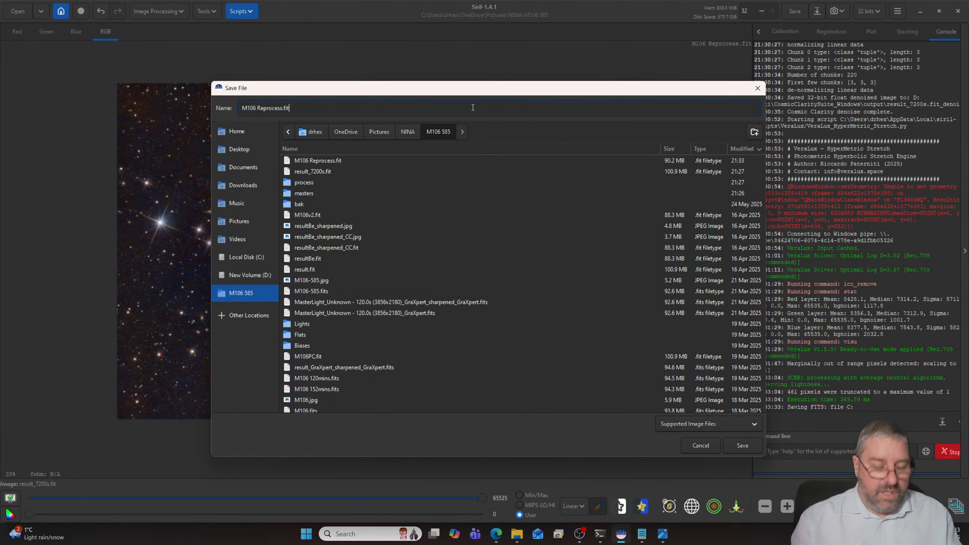
{"action": "key", "text": "BackSpace"}
{"action": "key", "text": "BackSpace"}
{"action": "key", "text": "BackSpace"}
{"action": "type", "text": "jpg"}
{"action": "key", "text": "Return"}
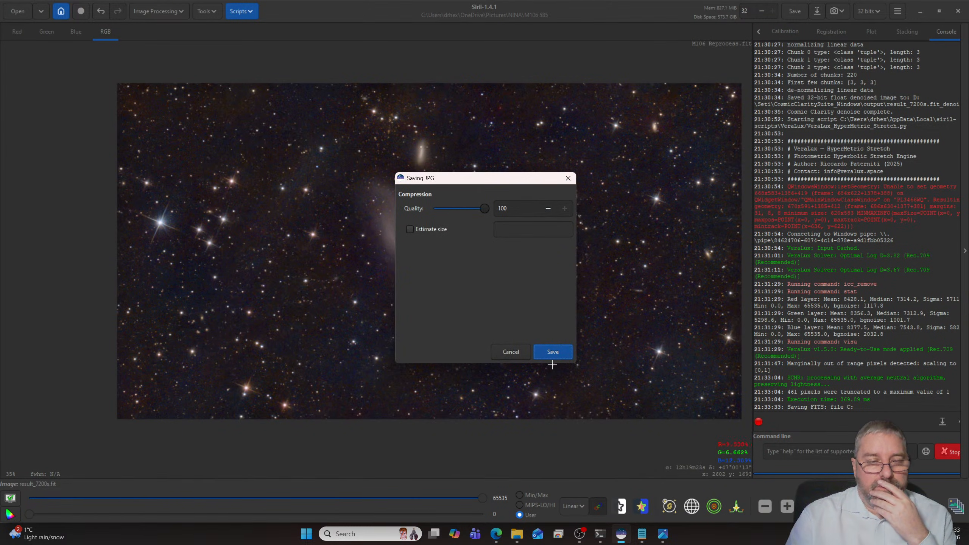
{"action": "left_click", "coordinate": [554, 354]}
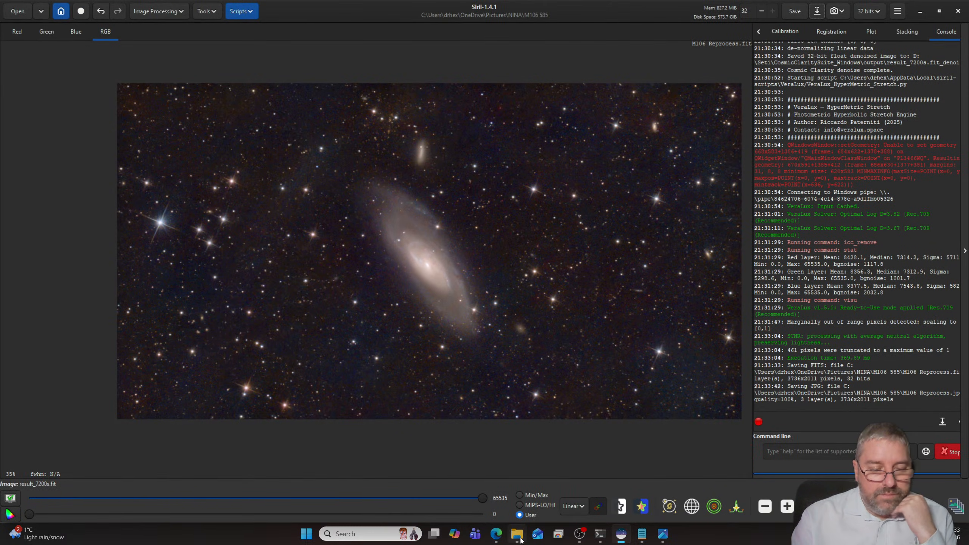
- Switch to File Explorer, sort the NINA folder by name and open Horsehead_GHS.jpg from the Horsehead folder
{"action": "left_click", "coordinate": [519, 536]}
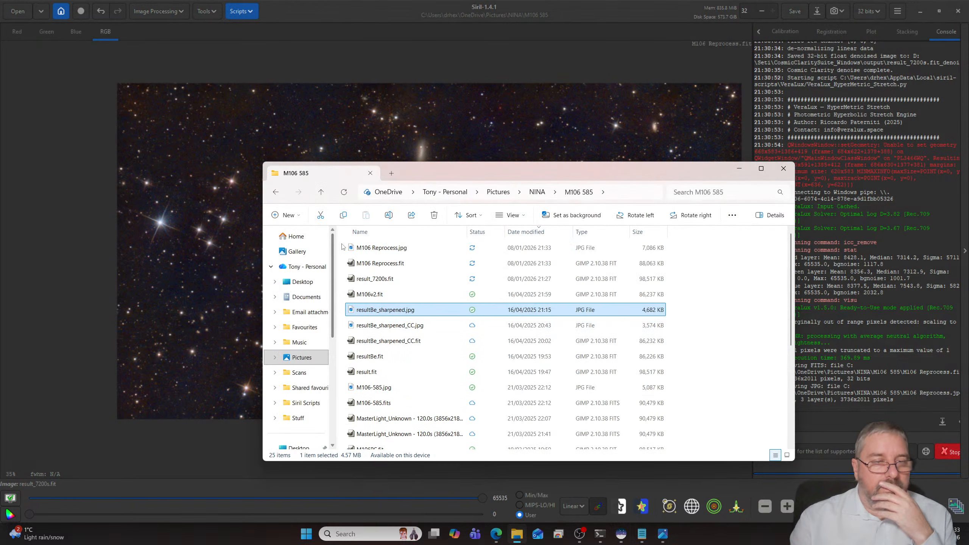
{"action": "left_click", "coordinate": [537, 192]}
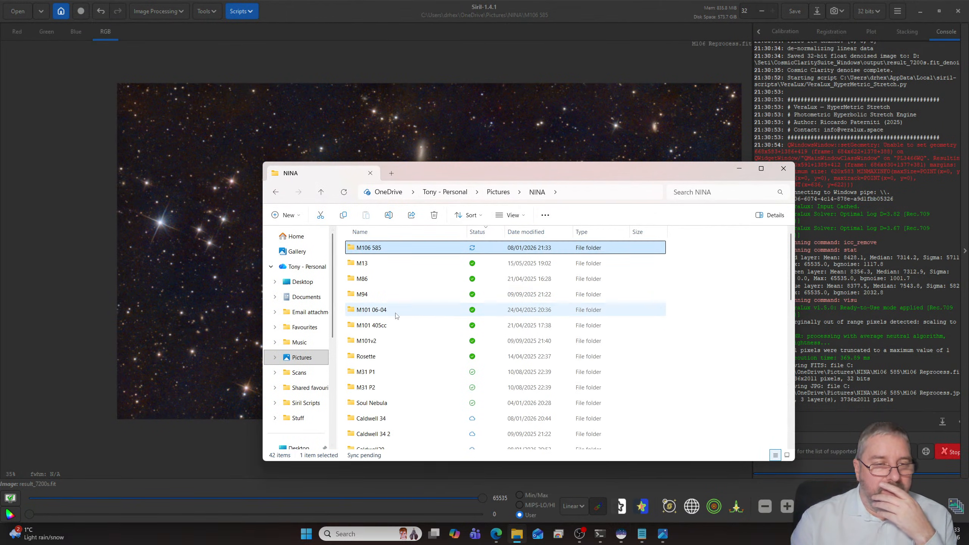
{"action": "left_click", "coordinate": [399, 233]}
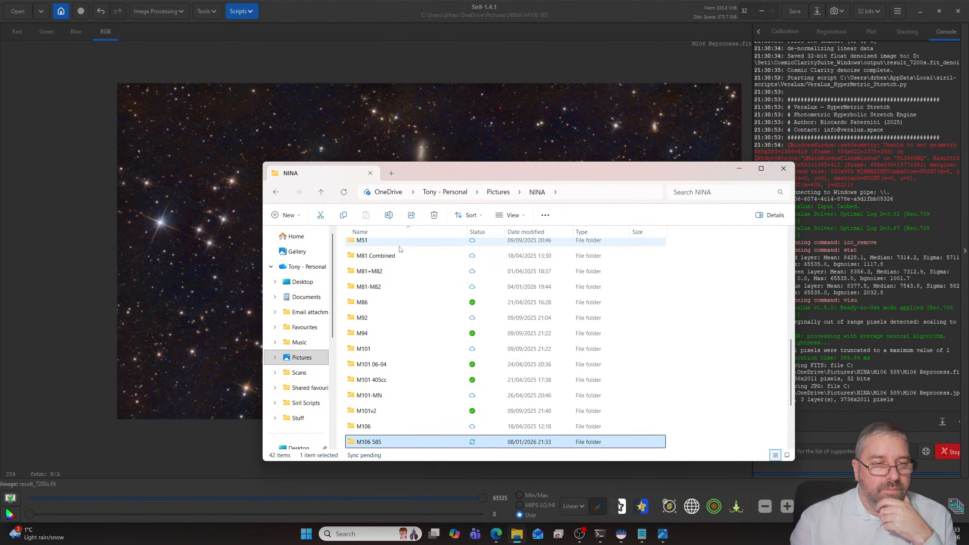
{"action": "scroll", "coordinate": [399, 249], "scroll_direction": "up", "scroll_amount": 5}
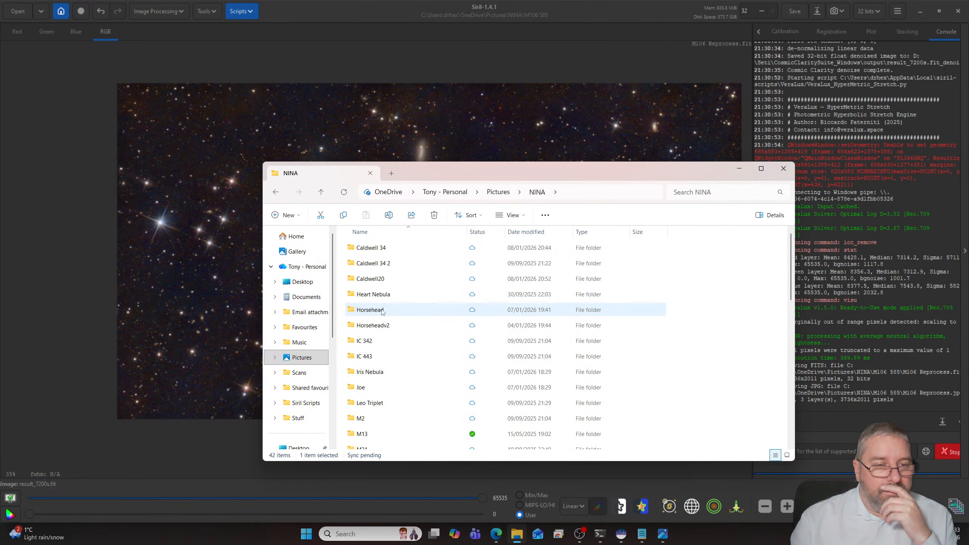
{"action": "double_click", "coordinate": [382, 311]}
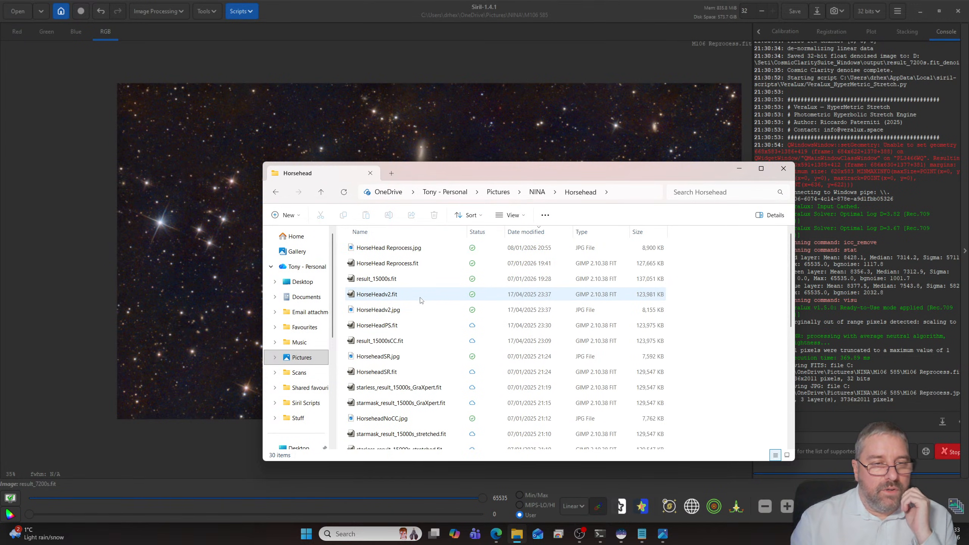
{"action": "scroll", "coordinate": [421, 301], "scroll_direction": "down", "scroll_amount": 1}
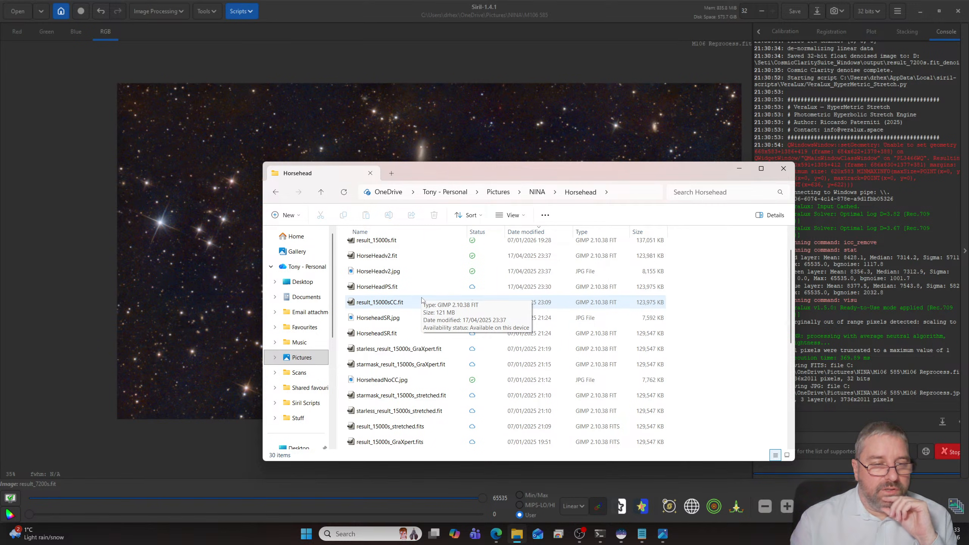
{"action": "scroll", "coordinate": [421, 300], "scroll_direction": "down", "scroll_amount": 1}
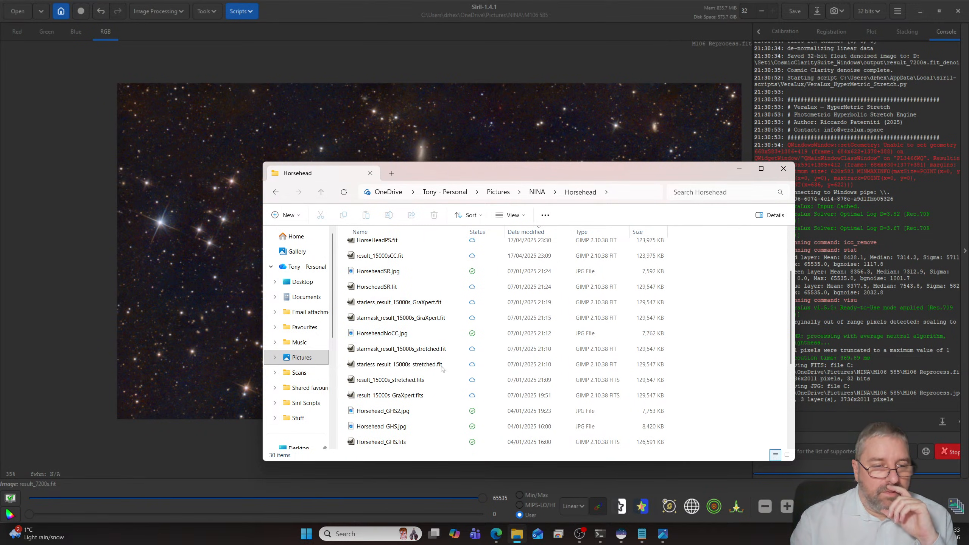
{"action": "double_click", "coordinate": [393, 425]}
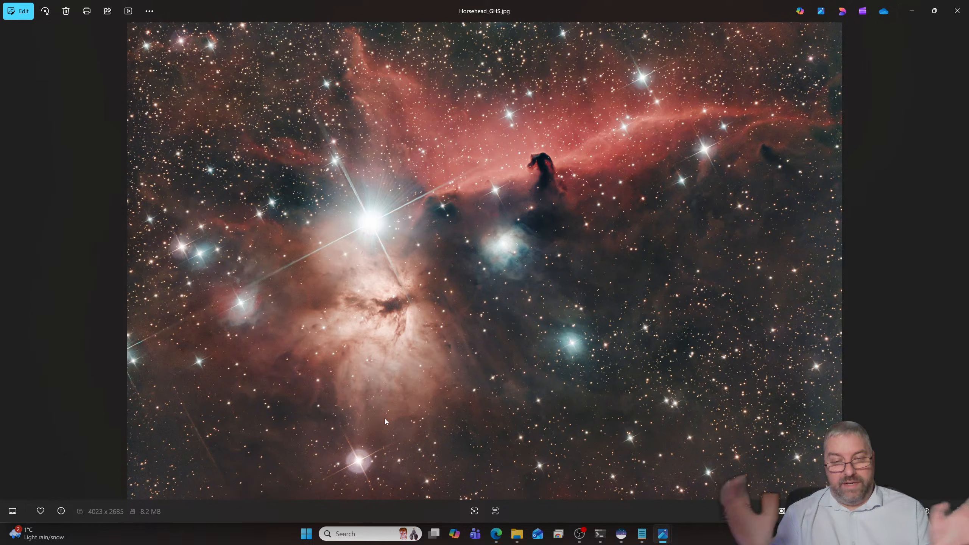
- Examine the faint diagonal streak, star spikes and nebula in Horsehead_GHS.jpg, both up close and as a whole
{"action": "scroll", "coordinate": [384, 418], "scroll_direction": "up", "scroll_amount": 5}
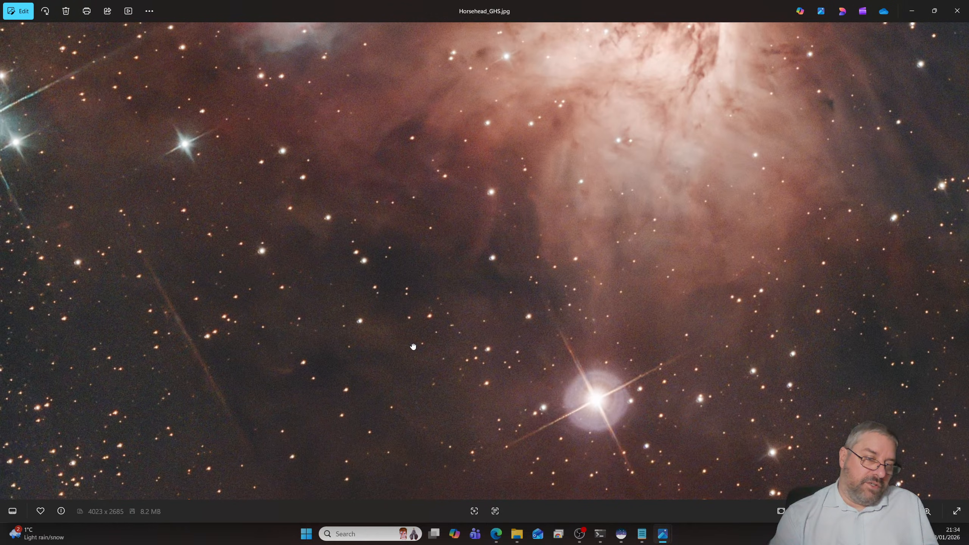
{"action": "scroll", "coordinate": [87, 280], "scroll_direction": "up", "scroll_amount": 1}
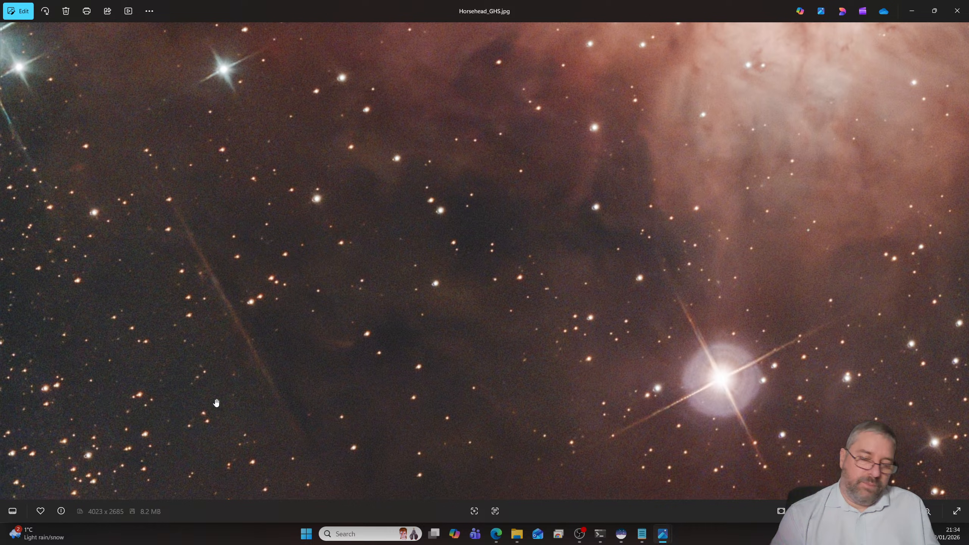
{"action": "scroll", "coordinate": [216, 403], "scroll_direction": "down", "scroll_amount": 3}
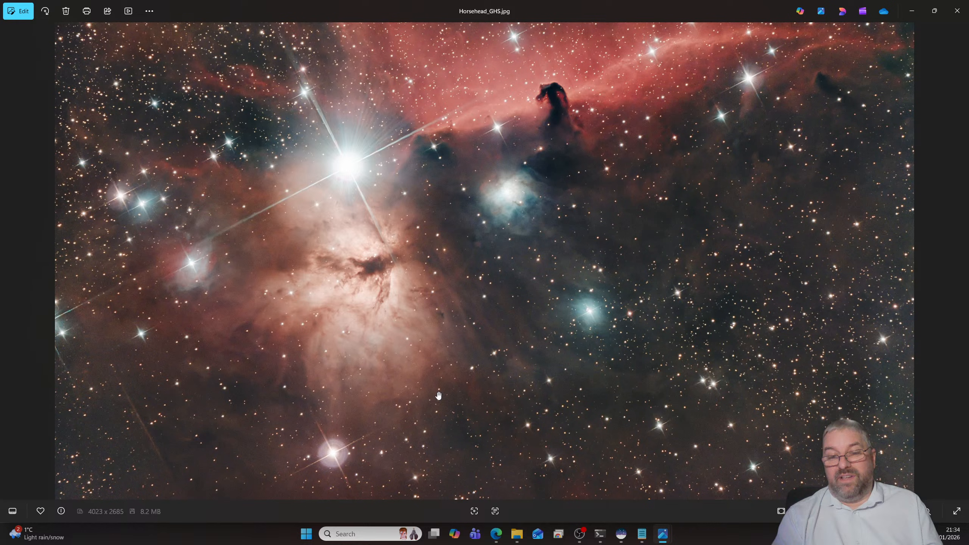
{"action": "left_click_drag", "start_coordinate": [438, 396], "coordinate": [463, 411]}
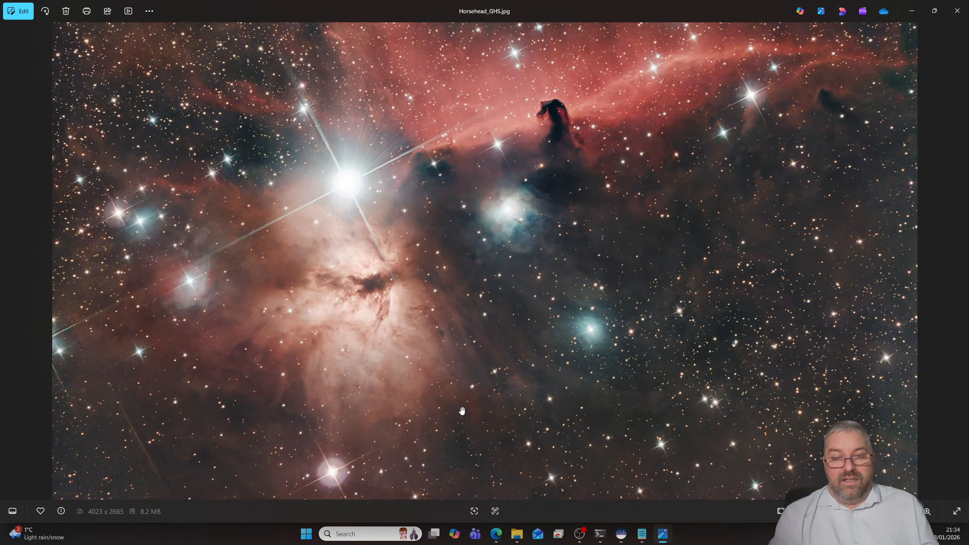
{"action": "scroll", "coordinate": [479, 426], "scroll_direction": "down", "scroll_amount": 1}
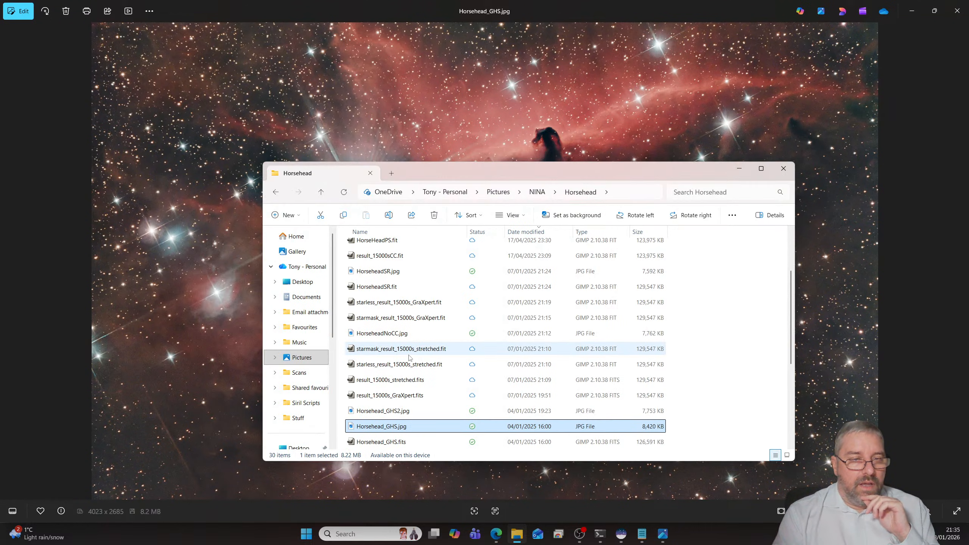
- Open HorseHead Reprocess.jpg from the Horsehead folder and examine its nebula detail up close and as a whole
{"action": "scroll", "coordinate": [414, 344], "scroll_direction": "up", "scroll_amount": 2}
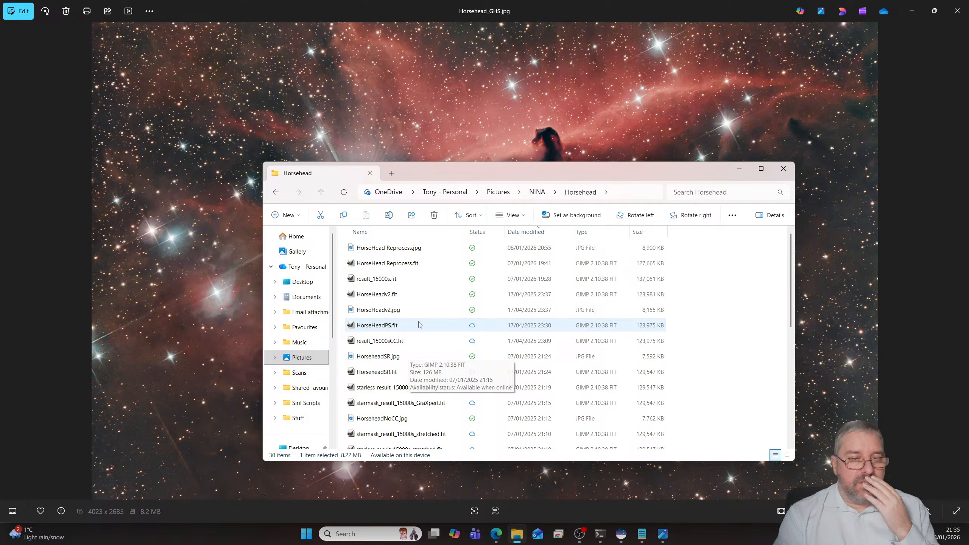
{"action": "double_click", "coordinate": [396, 249]}
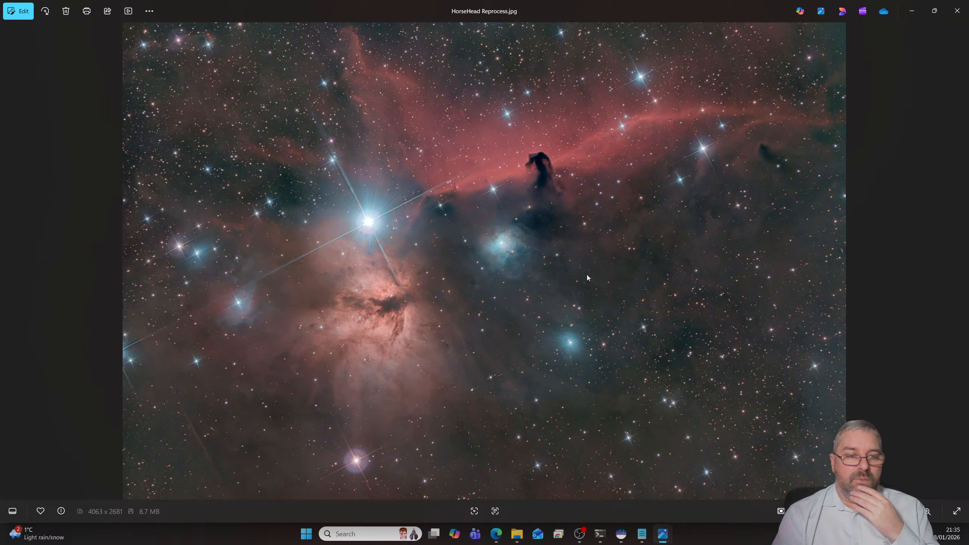
{"action": "scroll", "coordinate": [417, 327], "scroll_direction": "up", "scroll_amount": 5}
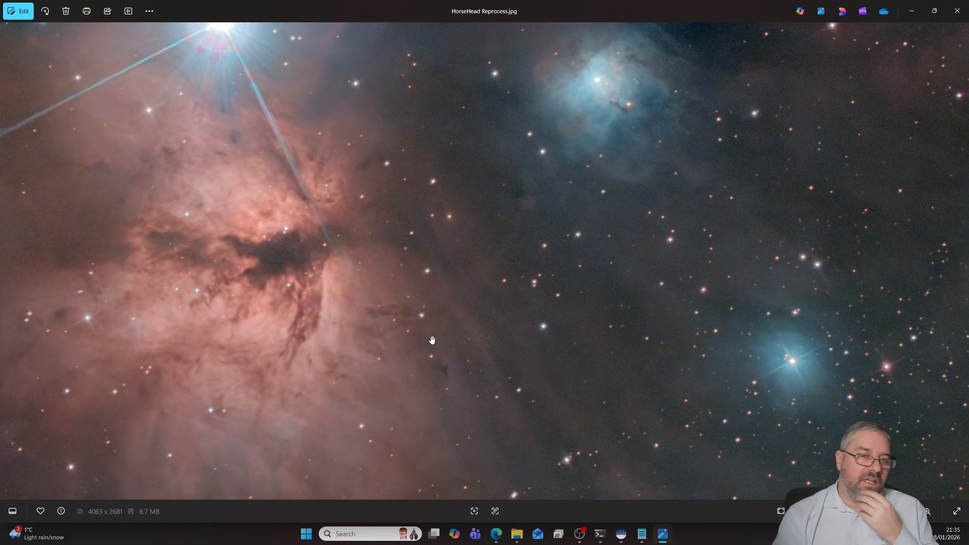
{"action": "scroll", "coordinate": [432, 339], "scroll_direction": "down", "scroll_amount": 6}
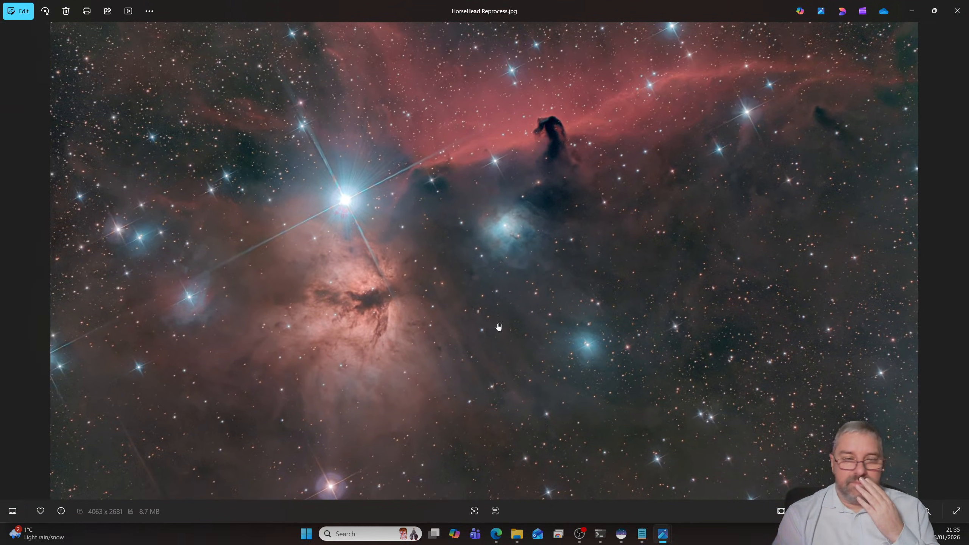
{"action": "scroll", "coordinate": [502, 323], "scroll_direction": "down", "scroll_amount": 1}
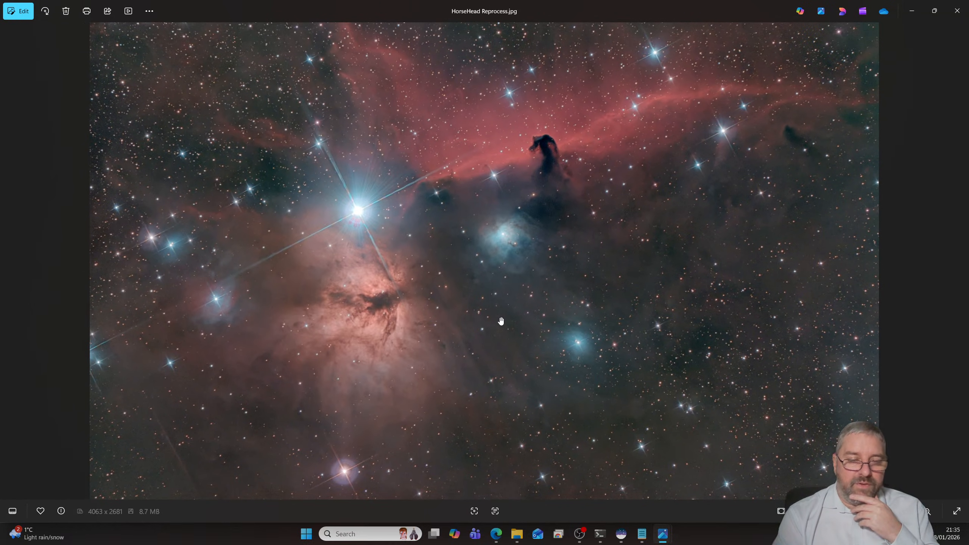
- Return to File Explorer and open the Horseheadv2 folder inside the NINA folder to view its files
{"action": "left_click", "coordinate": [516, 534]}
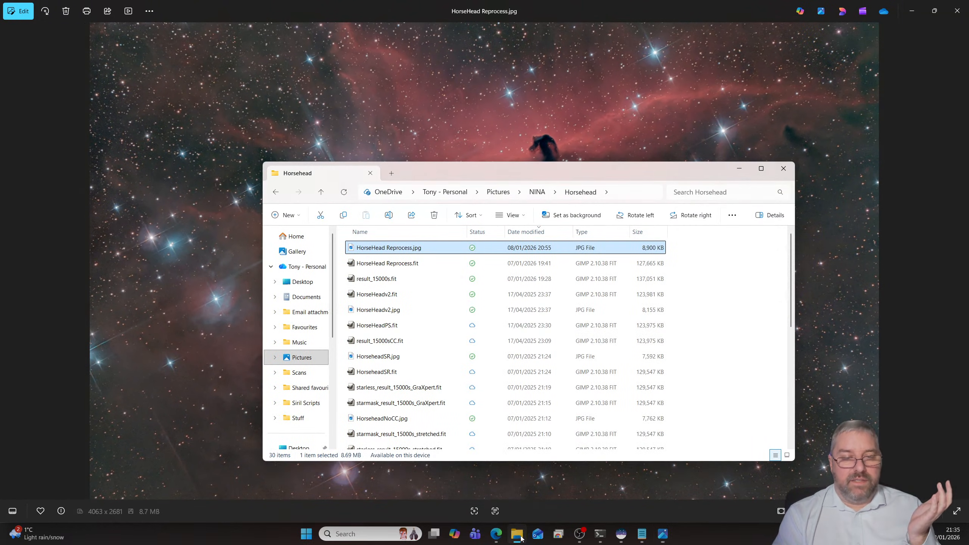
{"action": "left_click", "coordinate": [538, 192]}
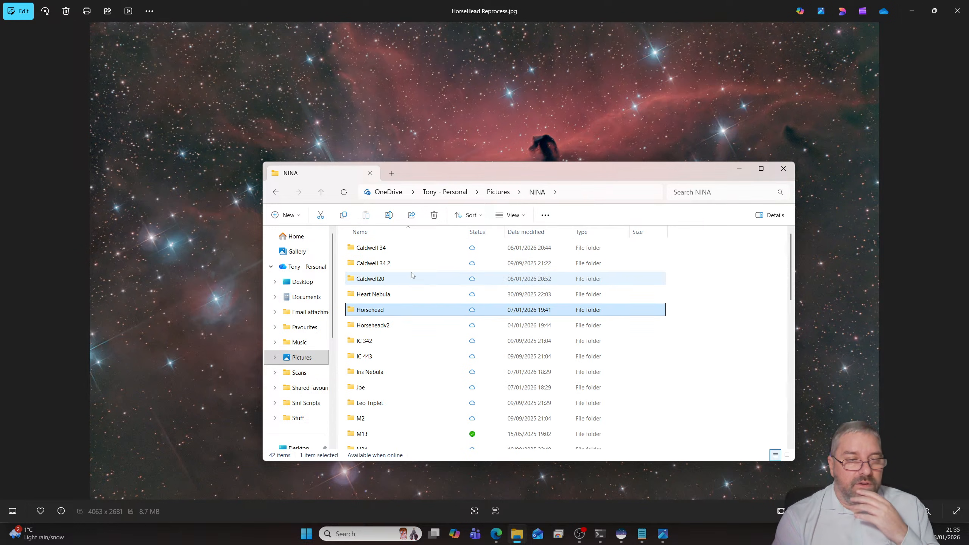
{"action": "left_click", "coordinate": [388, 328]}
{"action": "double_click", "coordinate": [388, 328]}
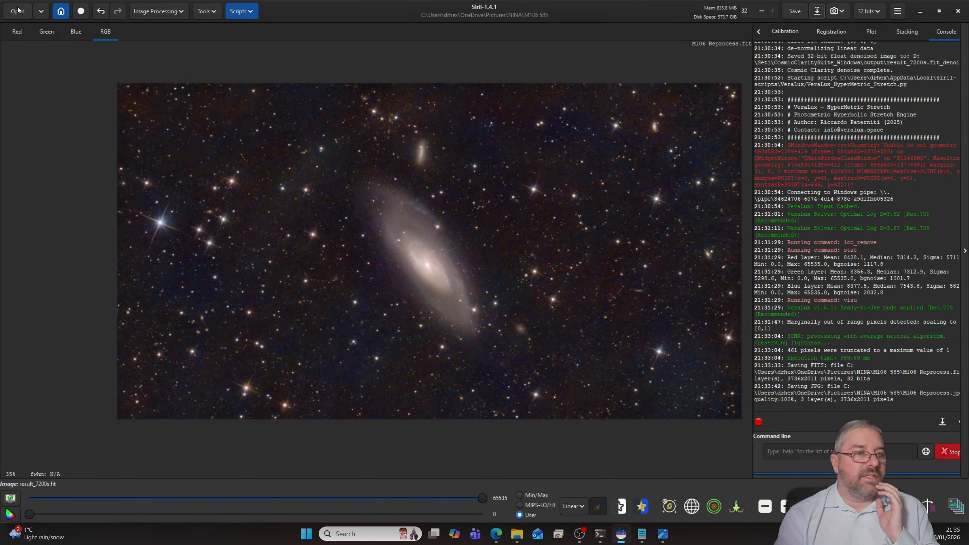
- Switch to Siril, load result_12960s.fit from the NINA Horseheadv2 folder and display it with AutoStretch
{"action": "left_click", "coordinate": [17, 11]}
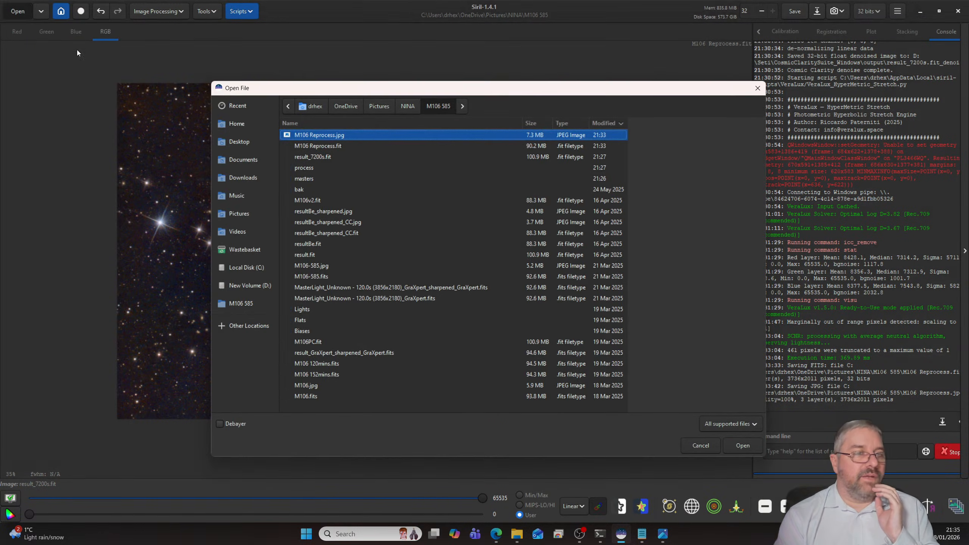
{"action": "left_click", "coordinate": [406, 106]}
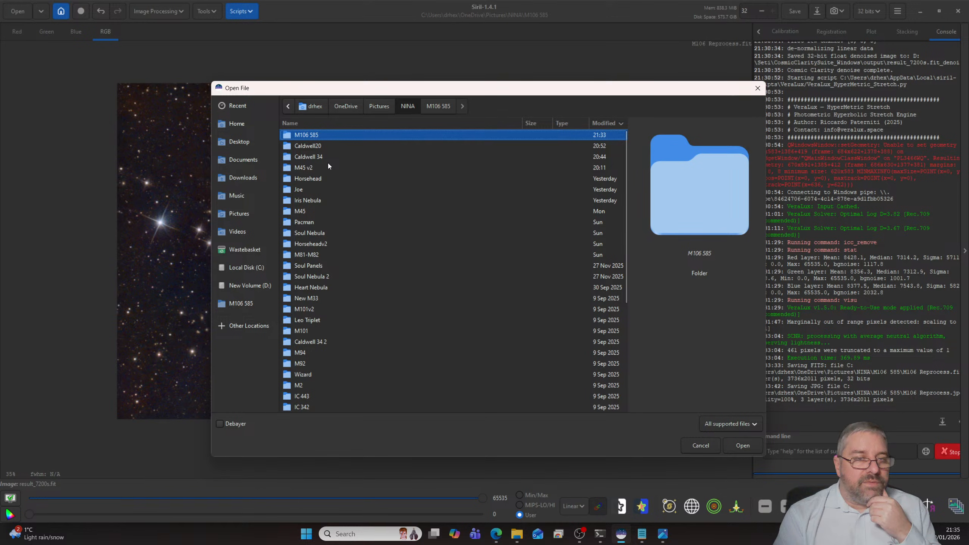
{"action": "double_click", "coordinate": [327, 244]}
{"action": "left_click", "coordinate": [334, 180]}
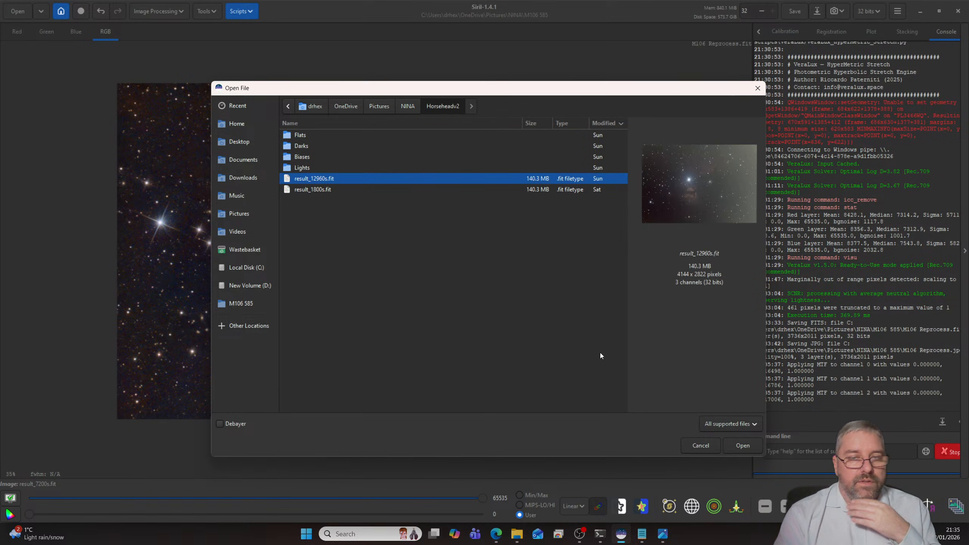
{"action": "left_click", "coordinate": [742, 441]}
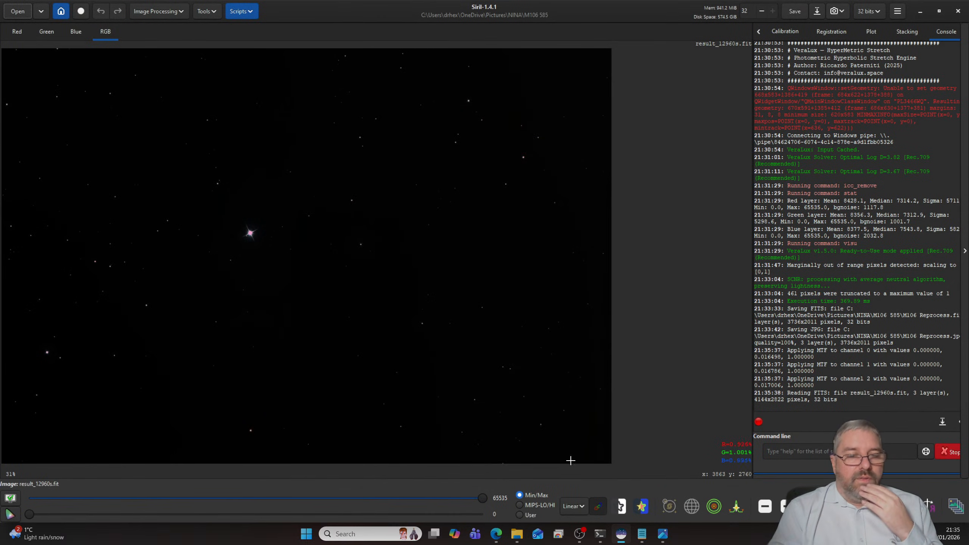
{"action": "left_click", "coordinate": [574, 505]}
{"action": "left_click", "coordinate": [586, 466]}
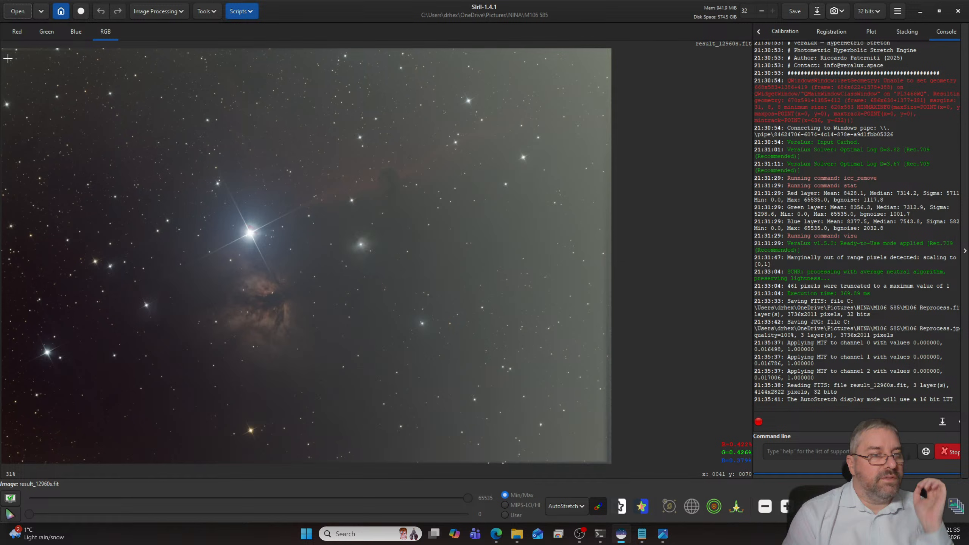
- Crop the stacking edges off the image with a selection of about 4024 × 2674 px
{"action": "left_click_drag", "start_coordinate": [8, 58], "coordinate": [598, 452]}
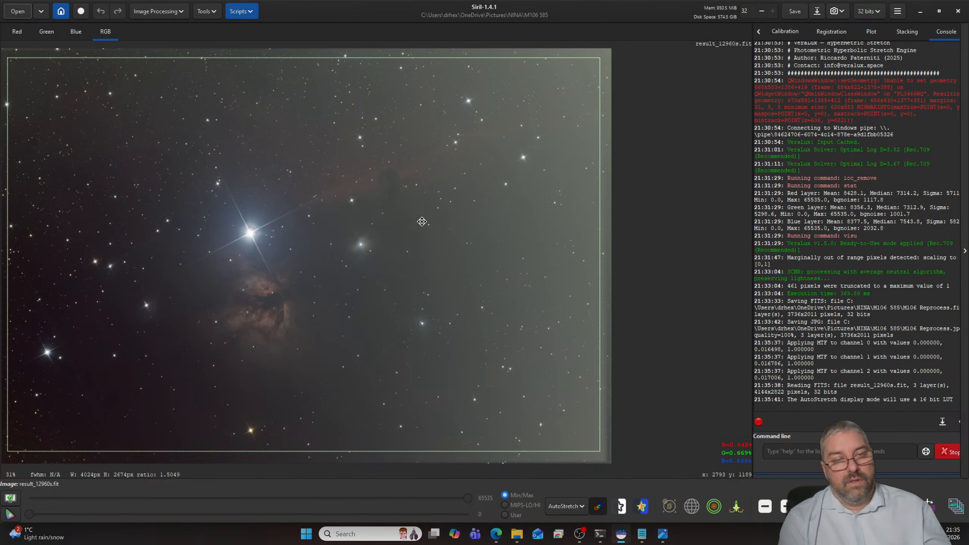
{"action": "right_click", "coordinate": [447, 219]}
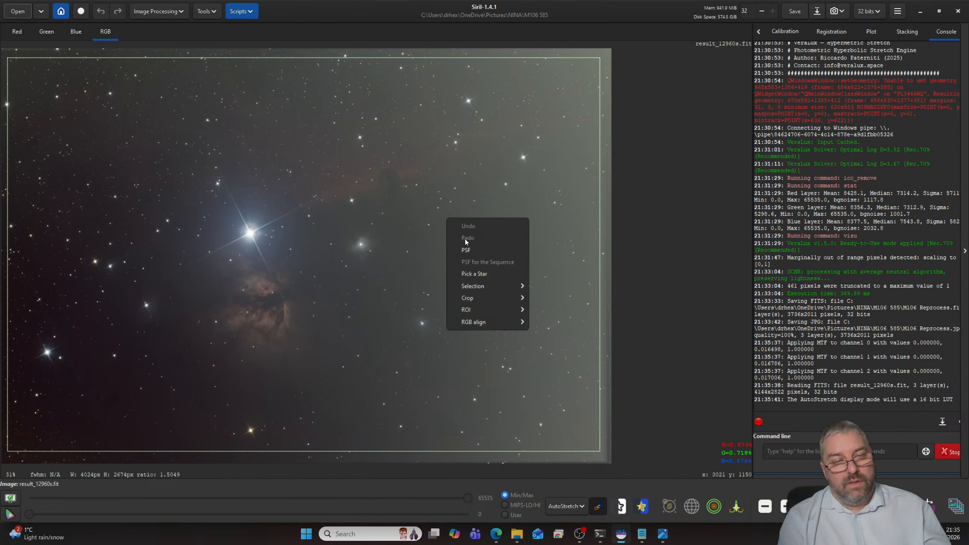
{"action": "mouse_move", "coordinate": [473, 299]}
{"action": "left_click", "coordinate": [540, 298]}
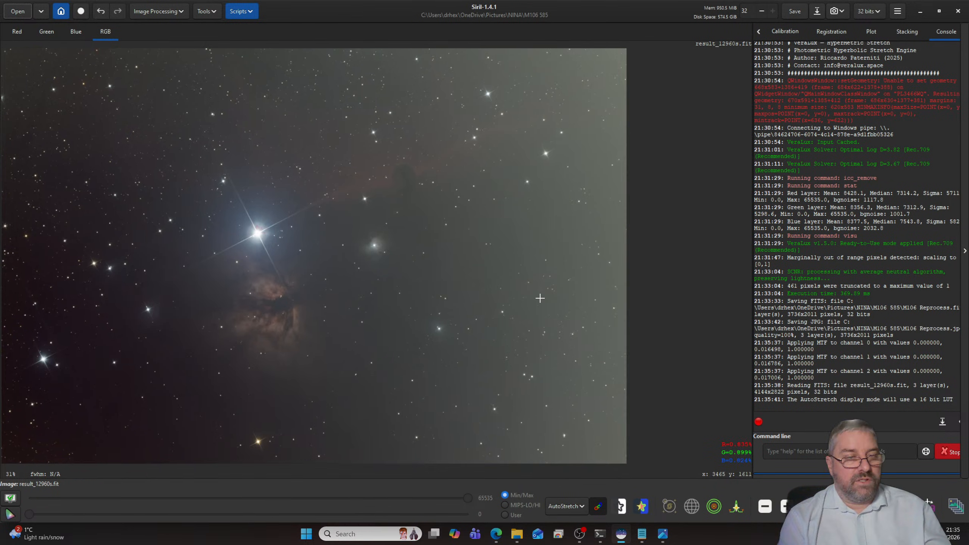
- Remove the image's background gradient with the Automatic Background Extraction script at its default parameters, and close the script
{"action": "left_click", "coordinate": [254, 18]}
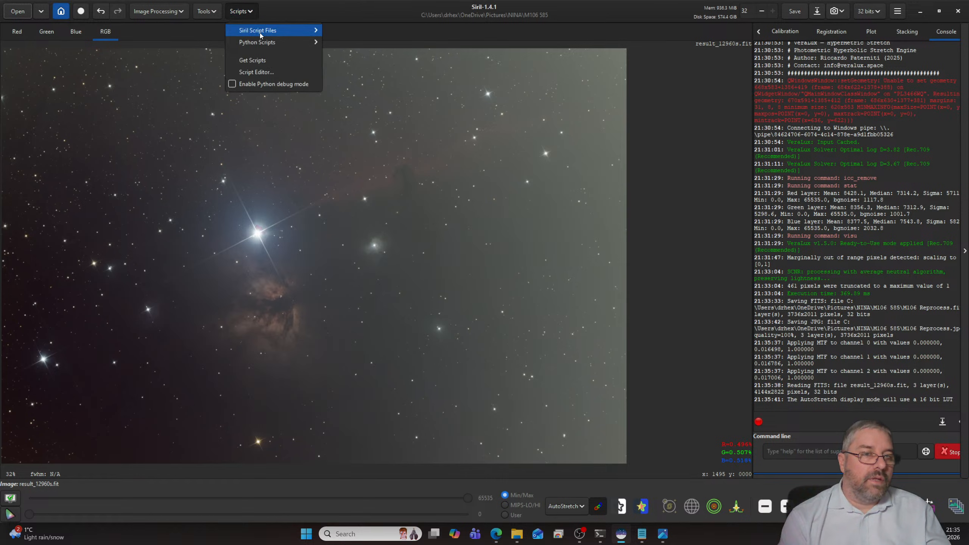
{"action": "mouse_move", "coordinate": [267, 42]}
{"action": "mouse_move", "coordinate": [349, 42]}
{"action": "left_click", "coordinate": [419, 54]}
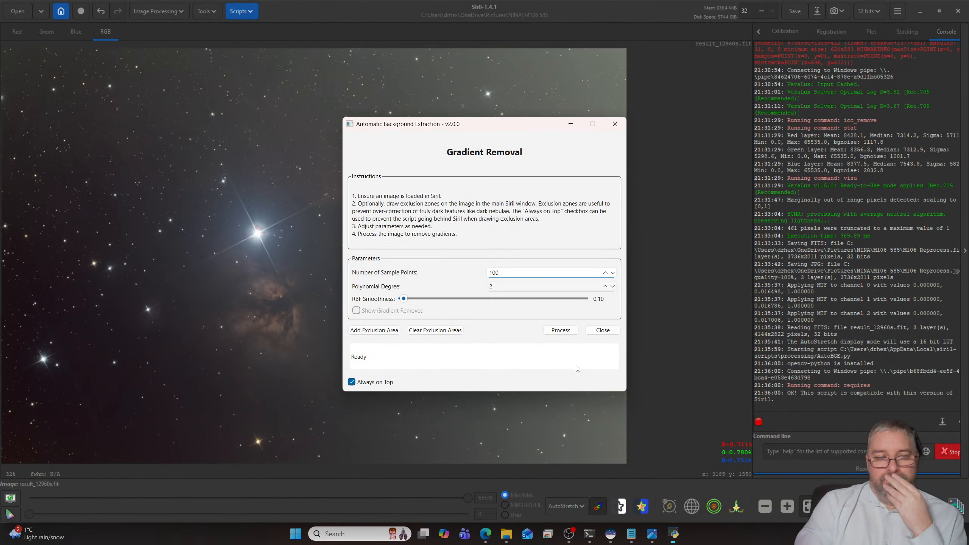
{"action": "left_click", "coordinate": [560, 330]}
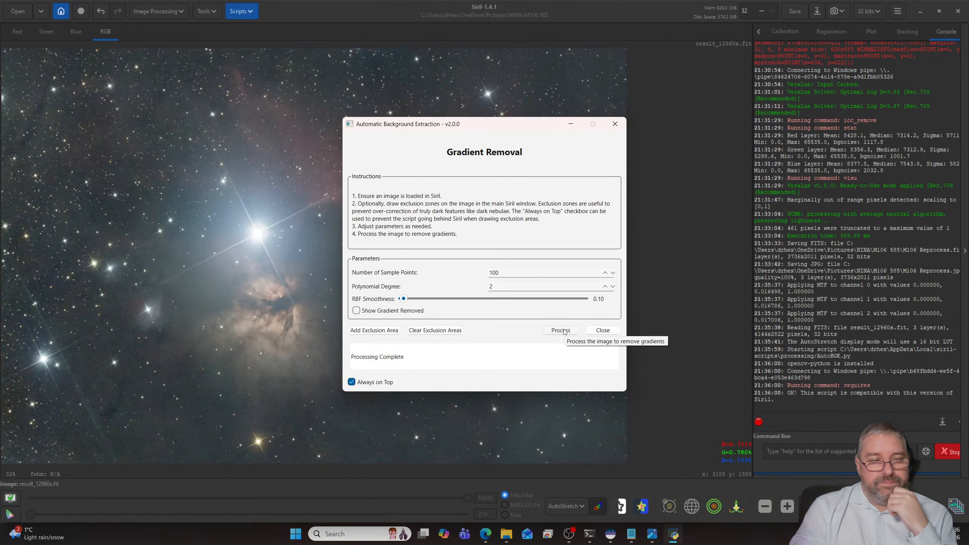
{"action": "left_click", "coordinate": [601, 330]}
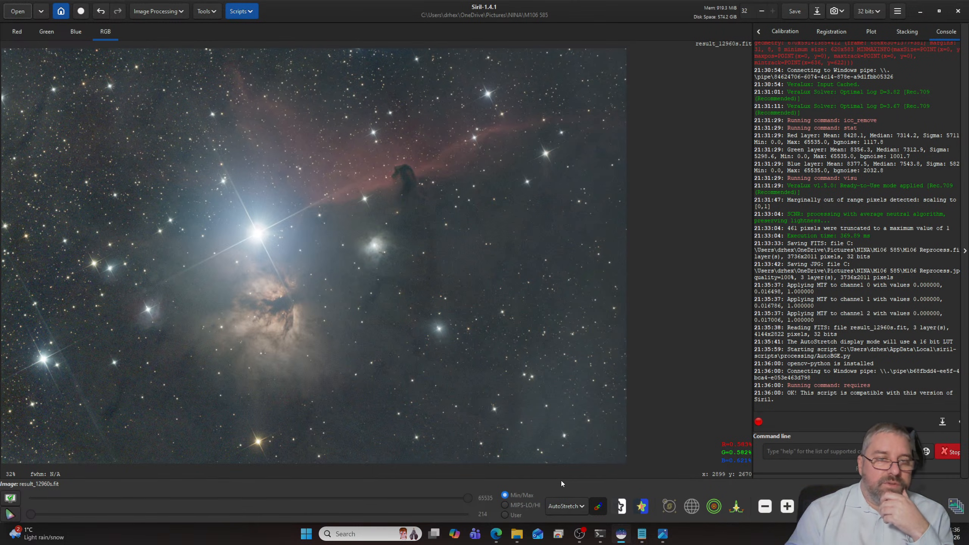
- Plate solve the gradient-corrected Horsehead image using the Image Plate Solver
{"action": "left_click", "coordinate": [563, 505]}
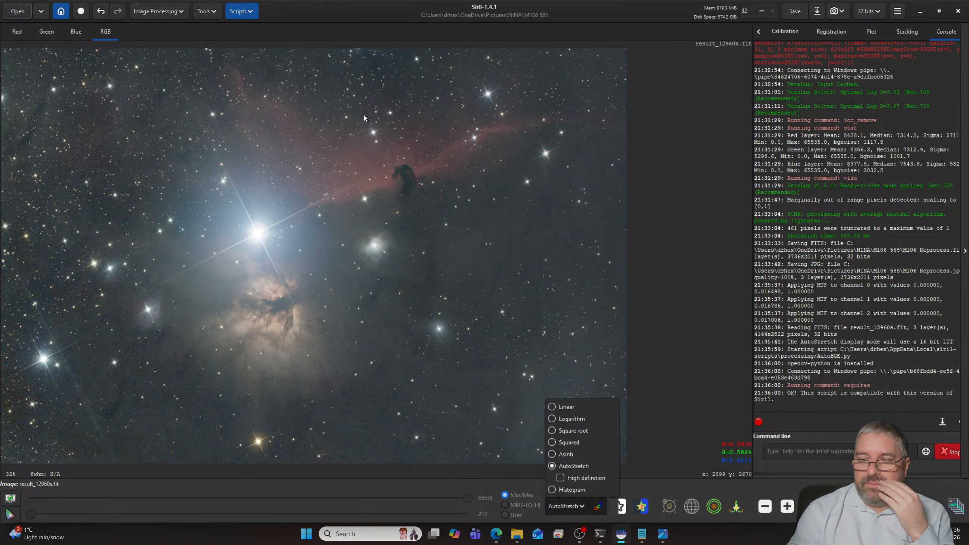
{"action": "left_click", "coordinate": [206, 11]}
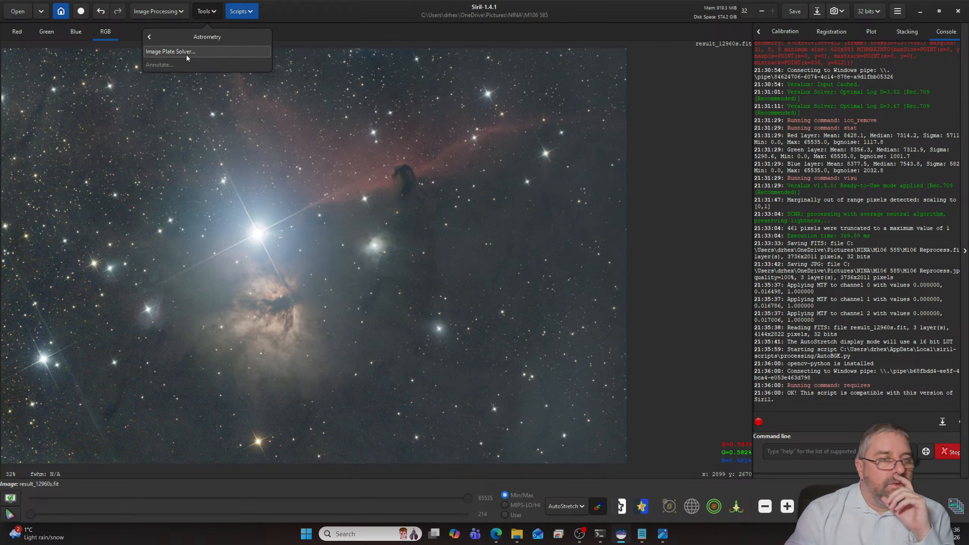
{"action": "left_click", "coordinate": [188, 52]}
{"action": "left_click", "coordinate": [601, 440]}
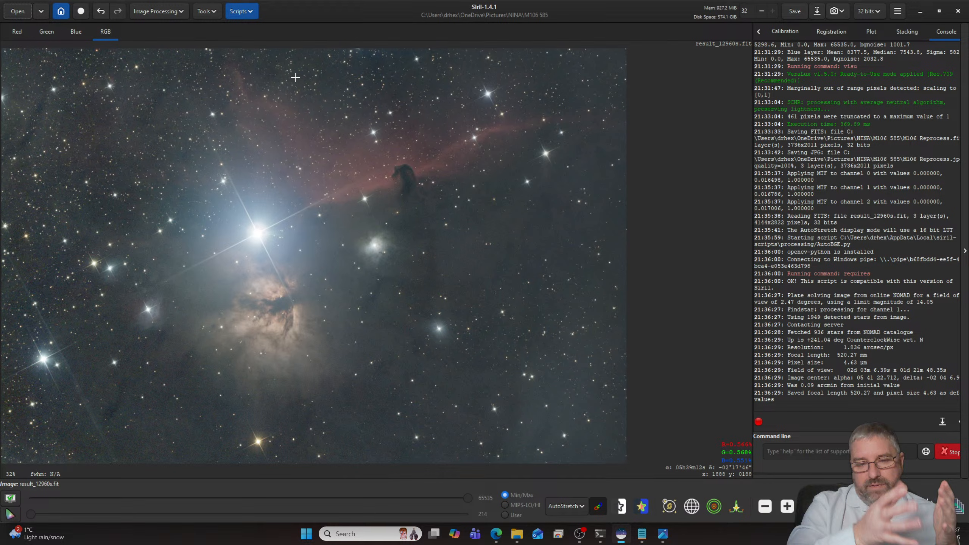
- Set up Spectrophotometric Color Calibration with the Sony IMX294 sensor and the UV/IR Block filter
{"action": "left_click", "coordinate": [212, 13]}
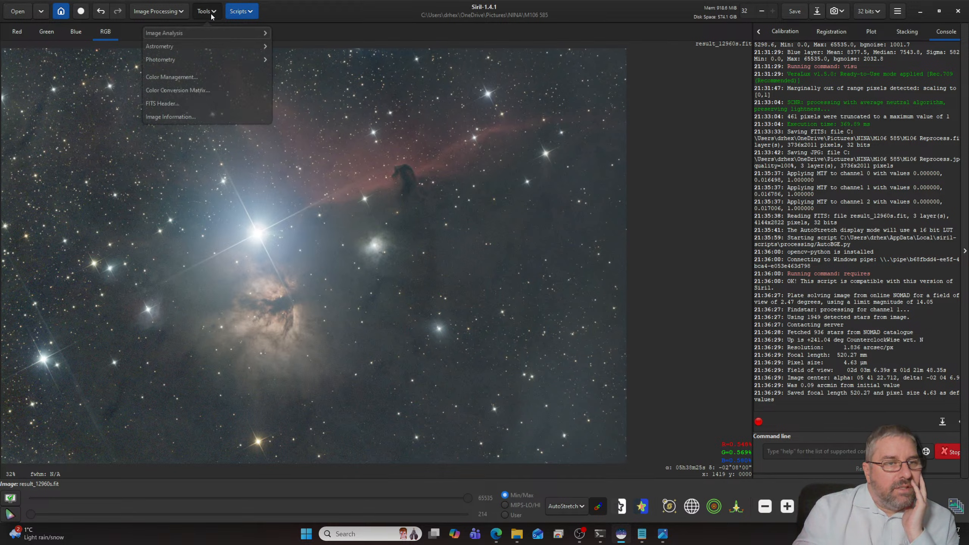
{"action": "left_click", "coordinate": [158, 11]}
{"action": "left_click", "coordinate": [158, 11]}
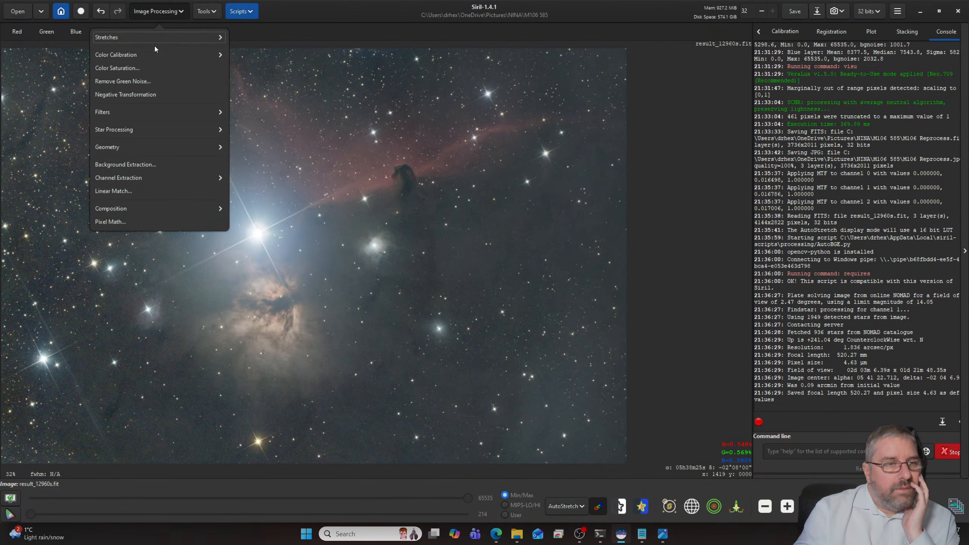
{"action": "left_click", "coordinate": [133, 56]}
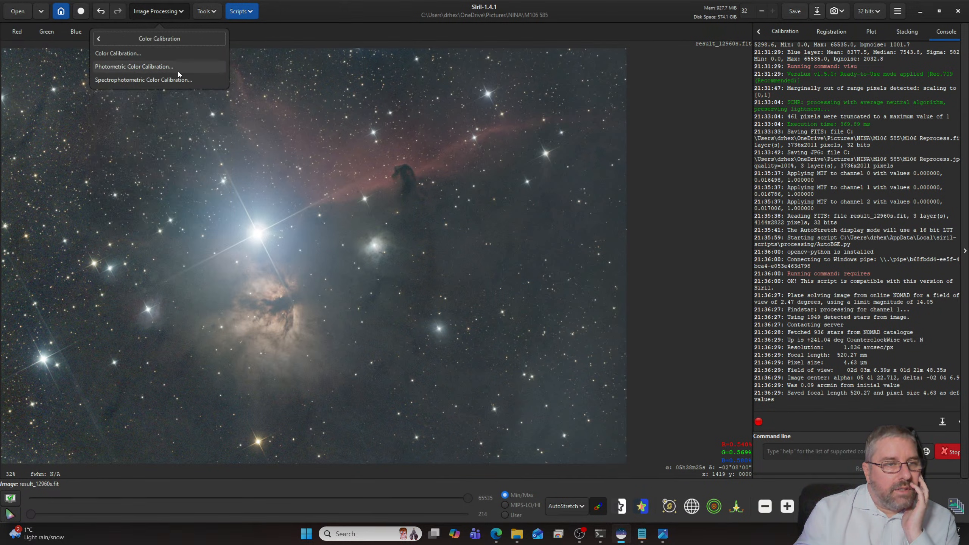
{"action": "left_click", "coordinate": [178, 80]}
{"action": "left_click", "coordinate": [477, 226]}
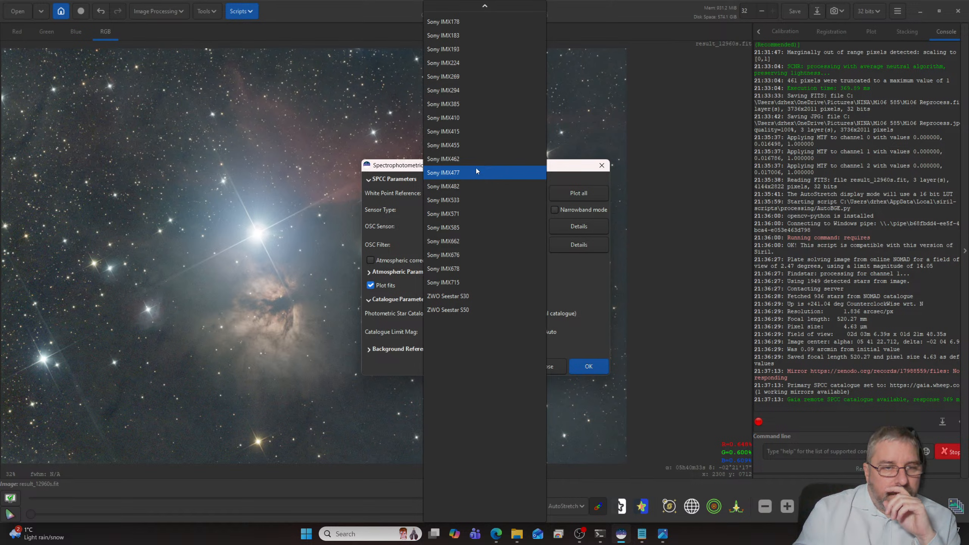
{"action": "left_click", "coordinate": [475, 103]}
{"action": "left_click", "coordinate": [495, 244]}
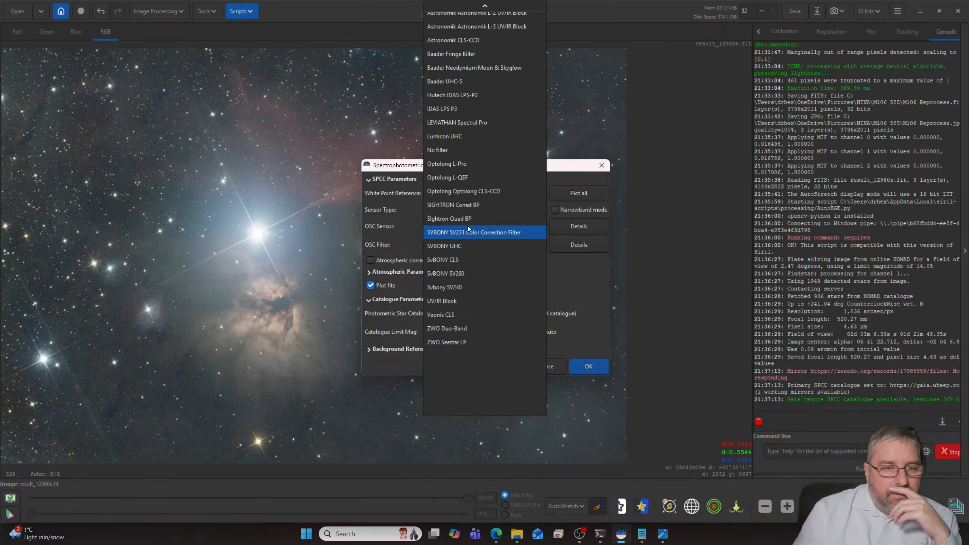
{"action": "left_click", "coordinate": [468, 301]}
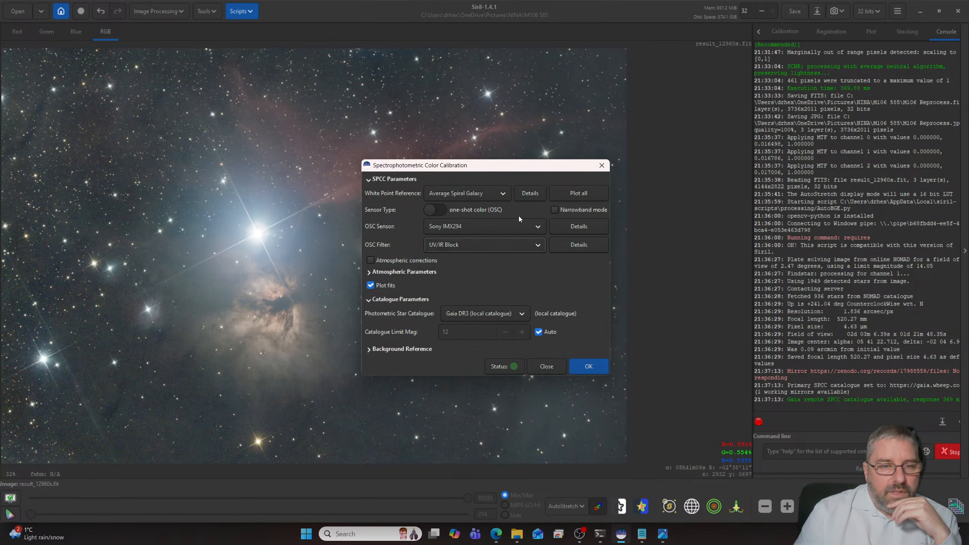
- Run the spectrophotometric color calibration, and close both white balance plots and the calibration dialog
{"action": "left_click", "coordinate": [590, 370]}
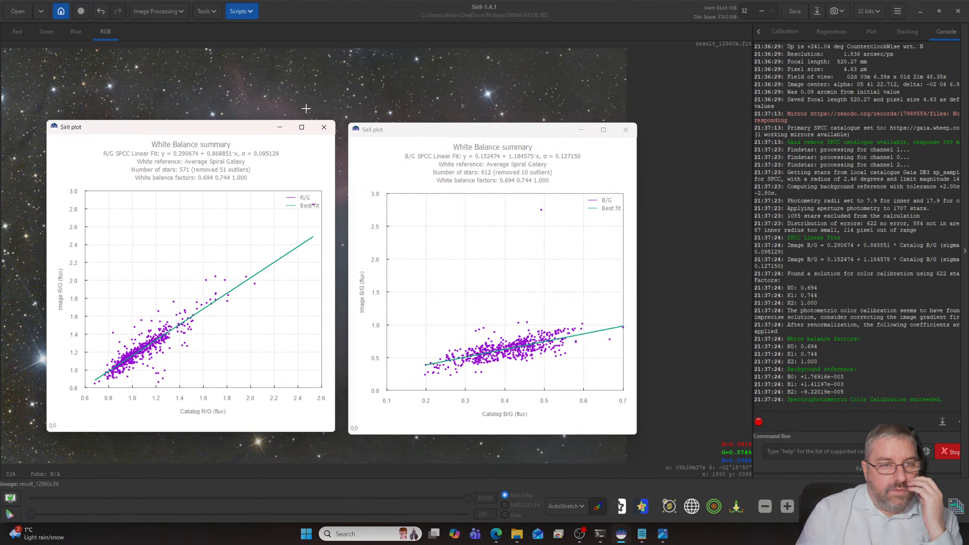
{"action": "left_click", "coordinate": [324, 127]}
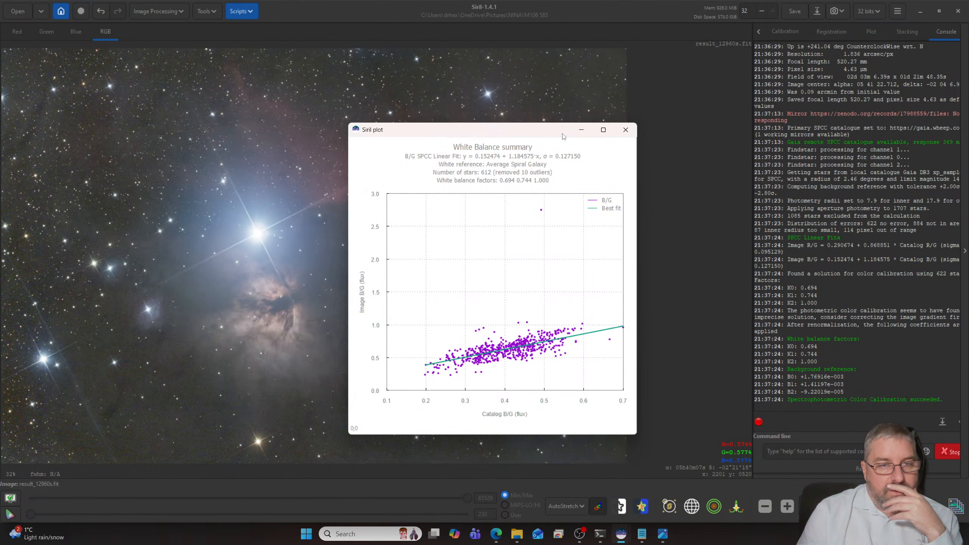
{"action": "left_click", "coordinate": [625, 130]}
{"action": "left_click", "coordinate": [551, 368]}
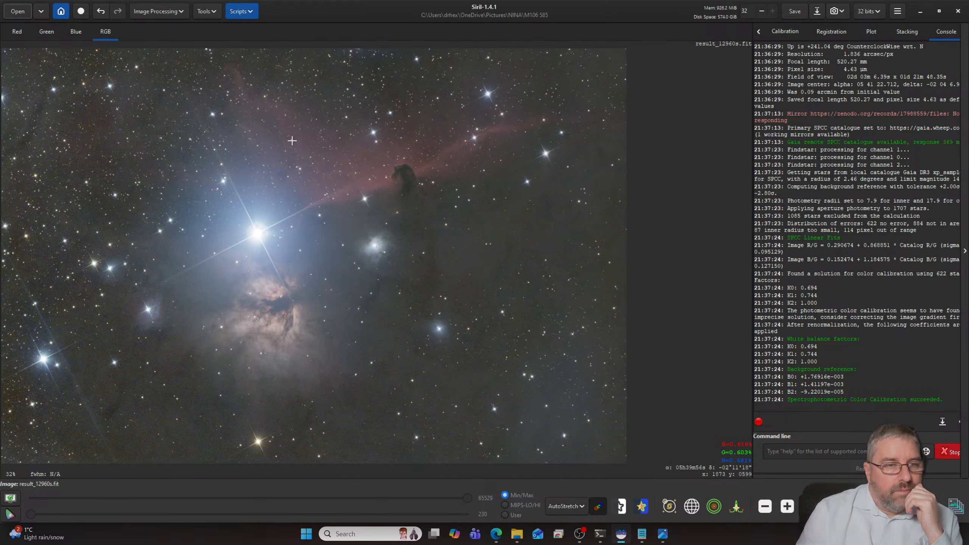
- Apply Cosmic Clarity Sharpening in Both mode with the stellar and non-stellar amounts at 0.60
{"action": "scroll", "coordinate": [292, 141], "scroll_direction": "up", "scroll_amount": 2}
{"action": "scroll", "coordinate": [256, 61], "scroll_direction": "down", "scroll_amount": 4}
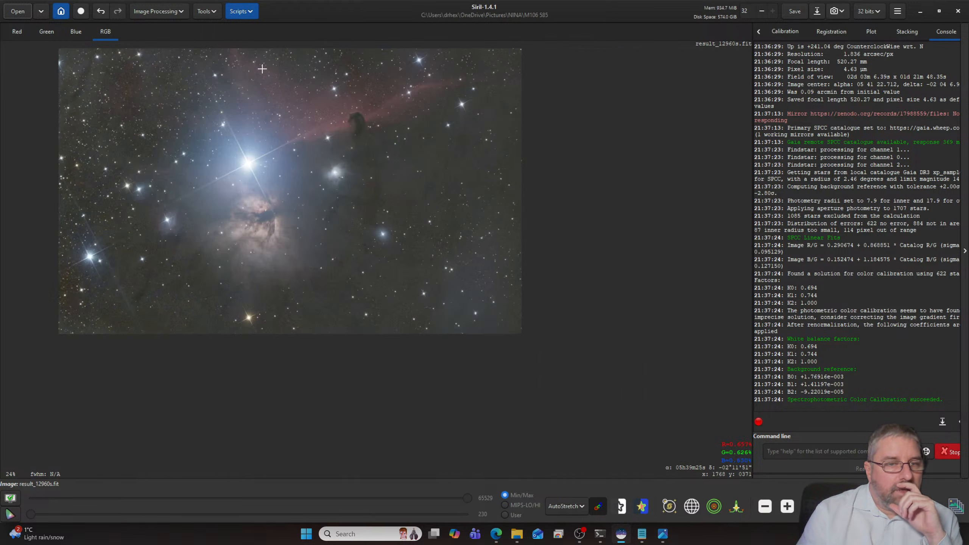
{"action": "scroll", "coordinate": [265, 83], "scroll_direction": "up", "scroll_amount": 2}
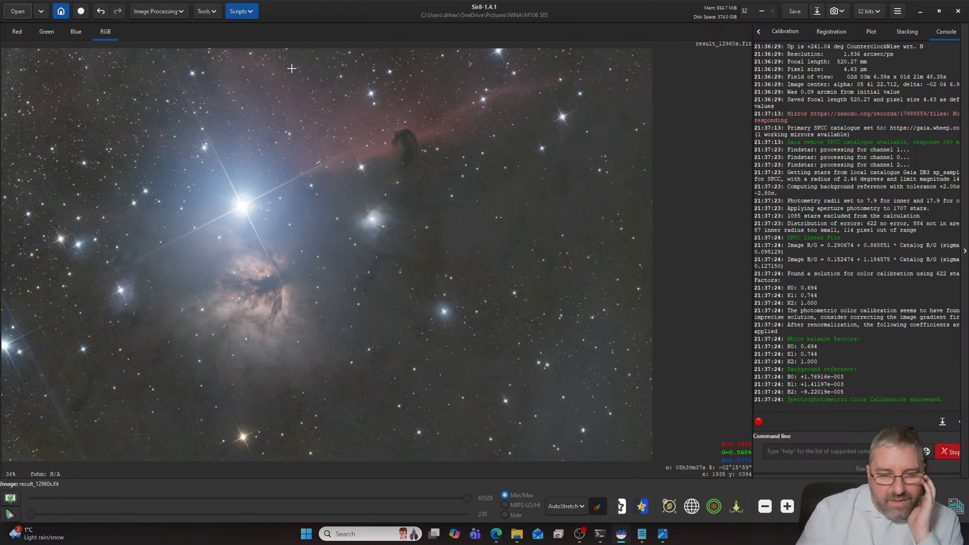
{"action": "left_click", "coordinate": [241, 10]}
{"action": "mouse_move", "coordinate": [252, 36]}
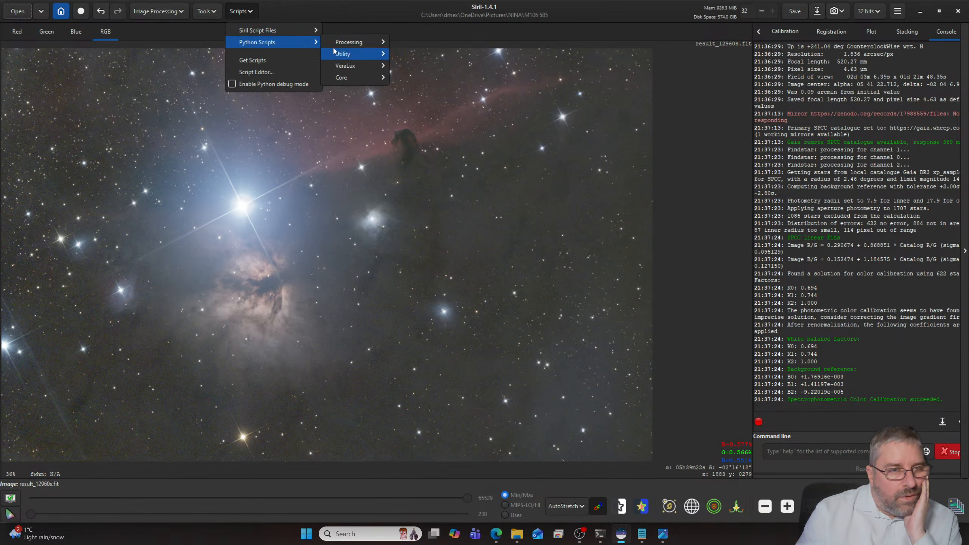
{"action": "mouse_move", "coordinate": [335, 44]}
{"action": "left_click", "coordinate": [452, 78]}
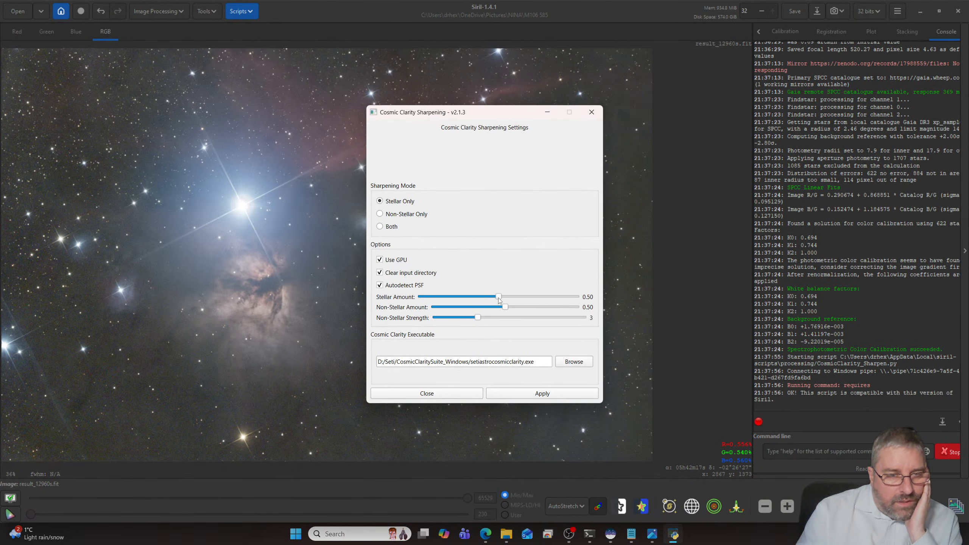
{"action": "left_click_drag", "start_coordinate": [498, 298], "coordinate": [520, 308]}
{"action": "left_click", "coordinate": [390, 227]}
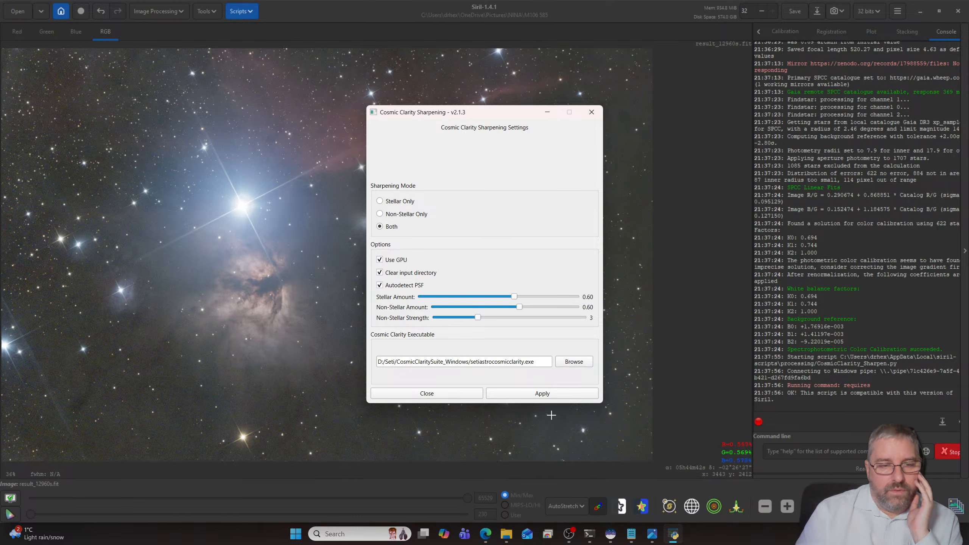
{"action": "left_click", "coordinate": [541, 393]}
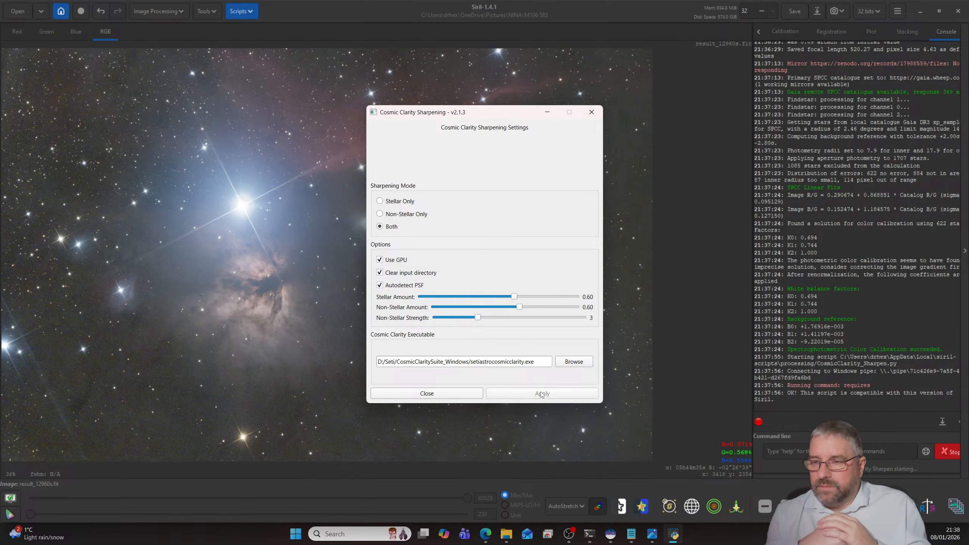
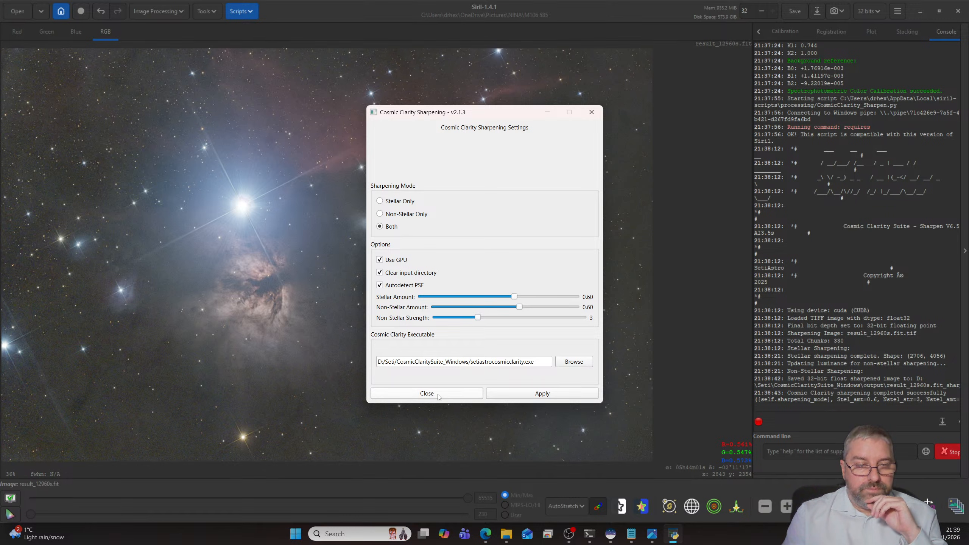
- Close the Cosmic Clarity Sharpening dialog and inspect the sharpened image
{"action": "left_click", "coordinate": [446, 395]}
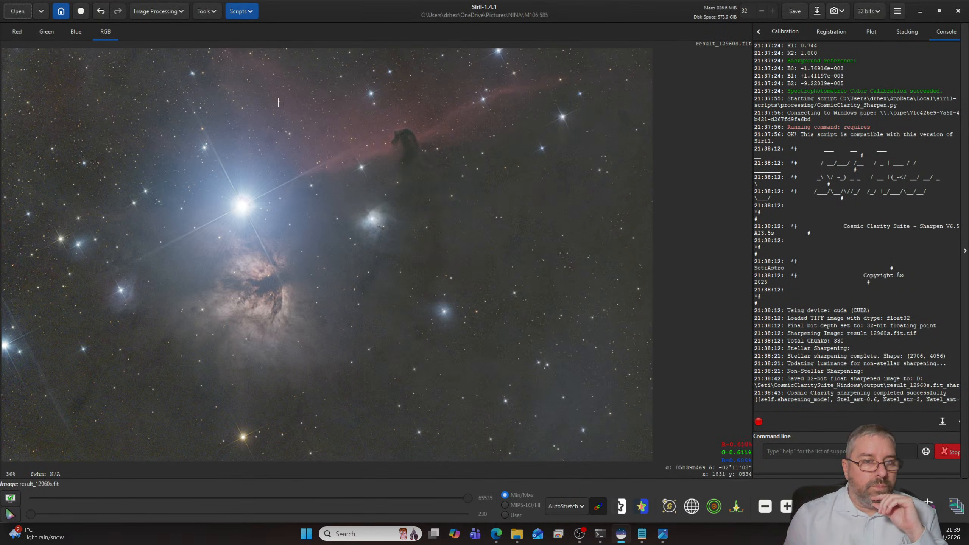
{"action": "scroll", "coordinate": [297, 125], "scroll_direction": "up", "scroll_amount": 2}
{"action": "scroll", "coordinate": [297, 125], "scroll_direction": "down", "scroll_amount": 2}
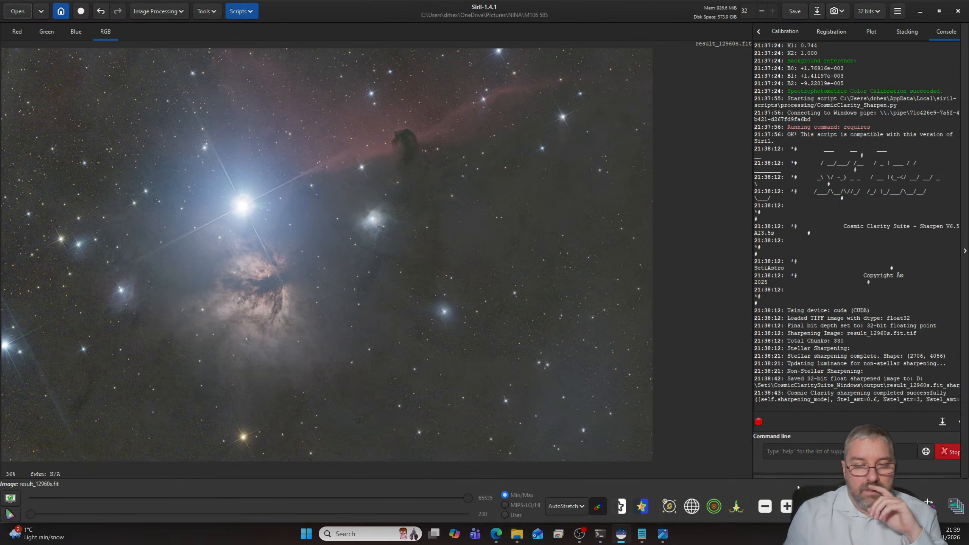
{"action": "scroll", "coordinate": [360, 158], "scroll_direction": "down", "scroll_amount": 1}
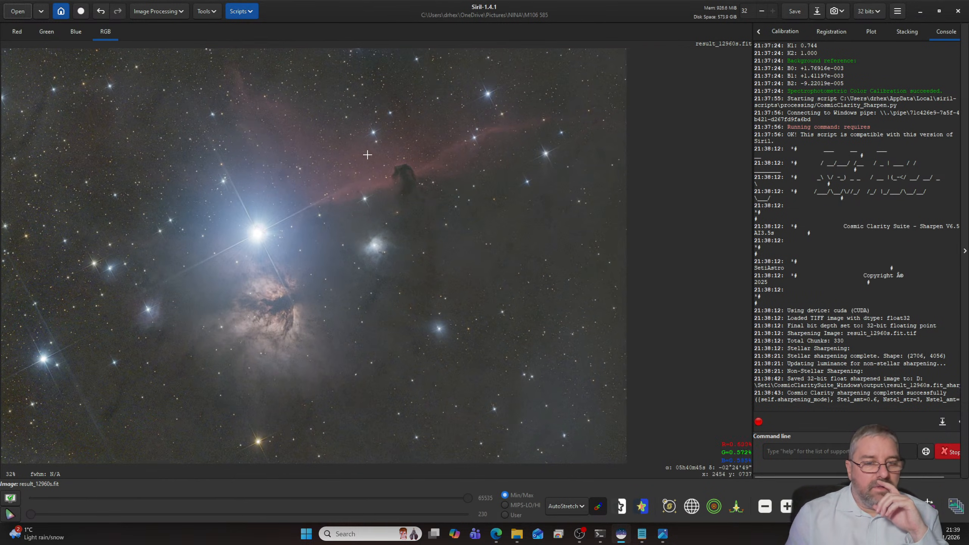
- Run the GraXpert AI script on the image with the Denoising operation at a strength of 0.80
{"action": "left_click", "coordinate": [241, 11]}
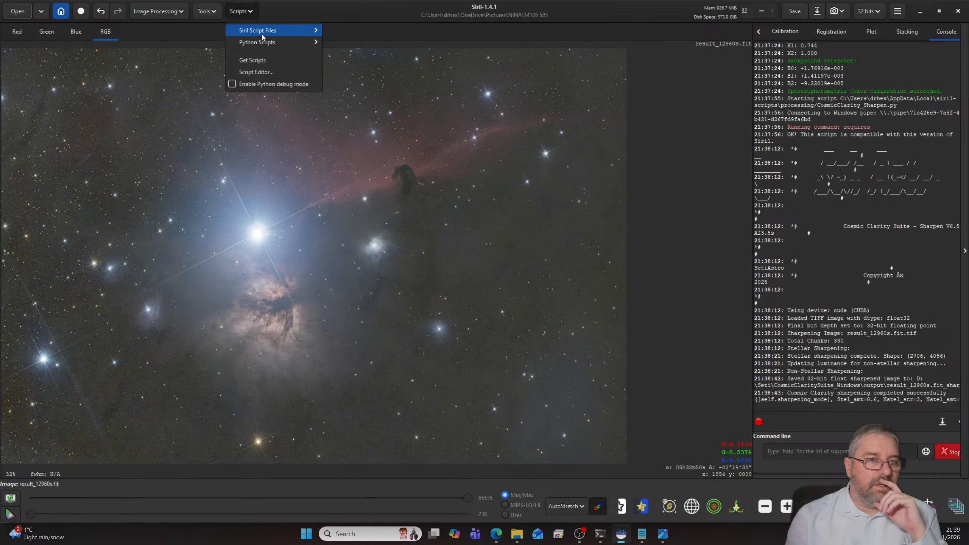
{"action": "mouse_move", "coordinate": [262, 34]}
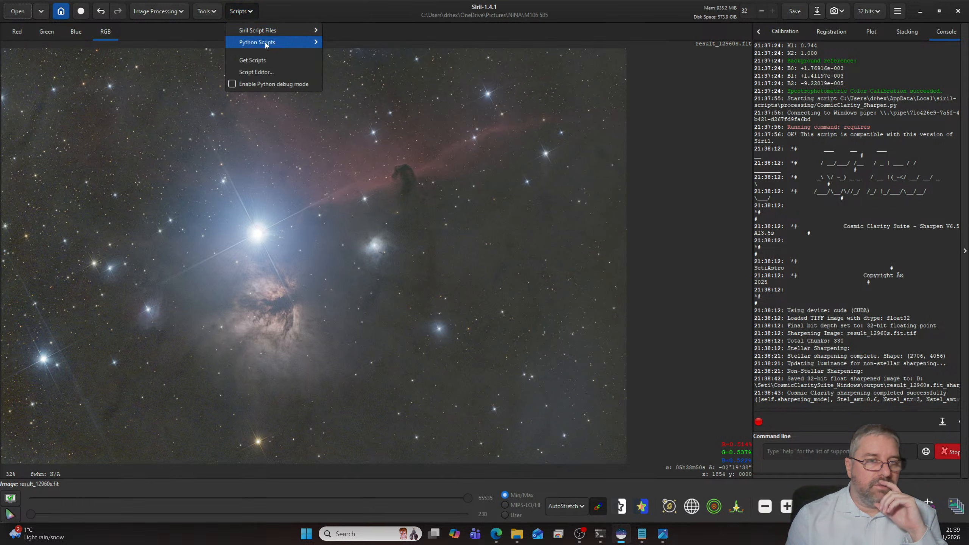
{"action": "mouse_move", "coordinate": [348, 42]}
{"action": "left_click", "coordinate": [436, 89]}
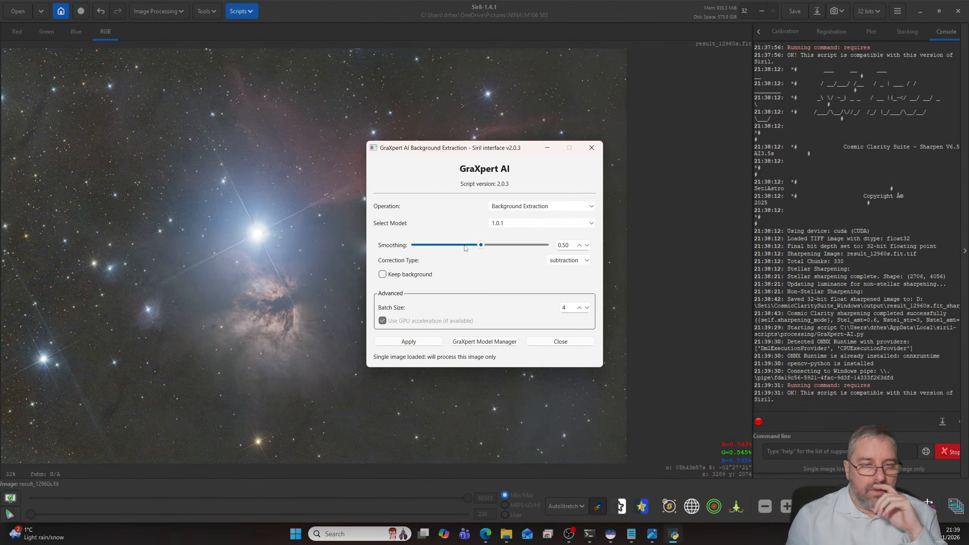
{"action": "left_click", "coordinate": [520, 207]}
{"action": "left_click", "coordinate": [517, 226]}
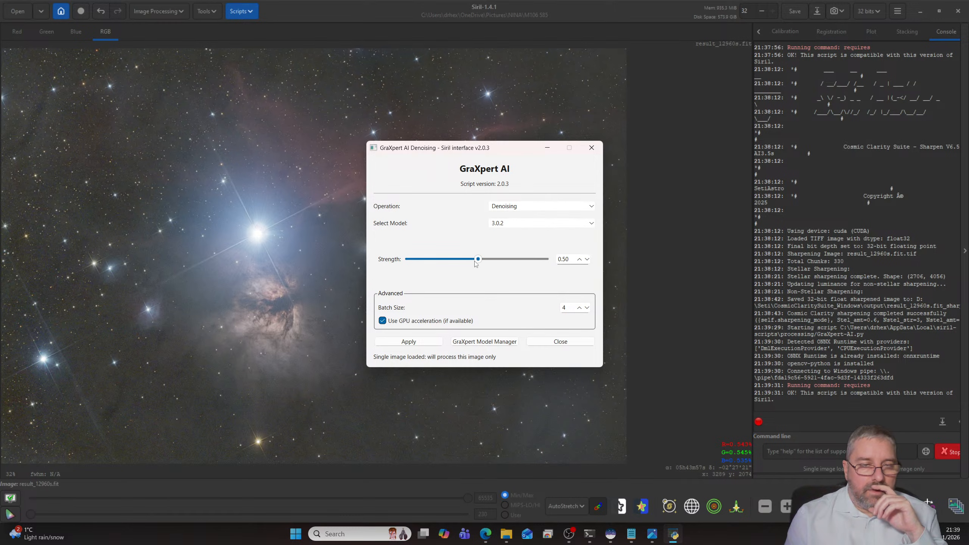
{"action": "left_click_drag", "start_coordinate": [478, 263], "coordinate": [519, 265]}
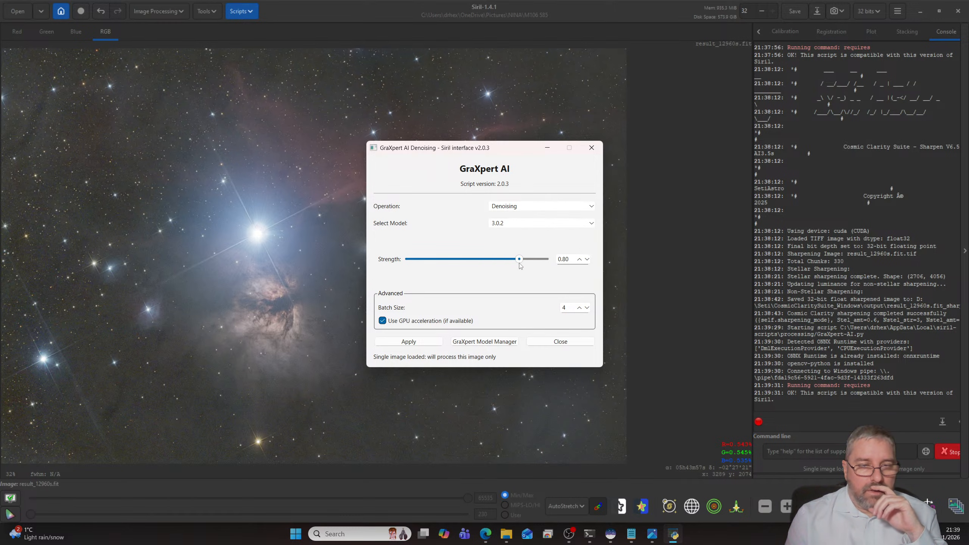
{"action": "left_click", "coordinate": [421, 343]}
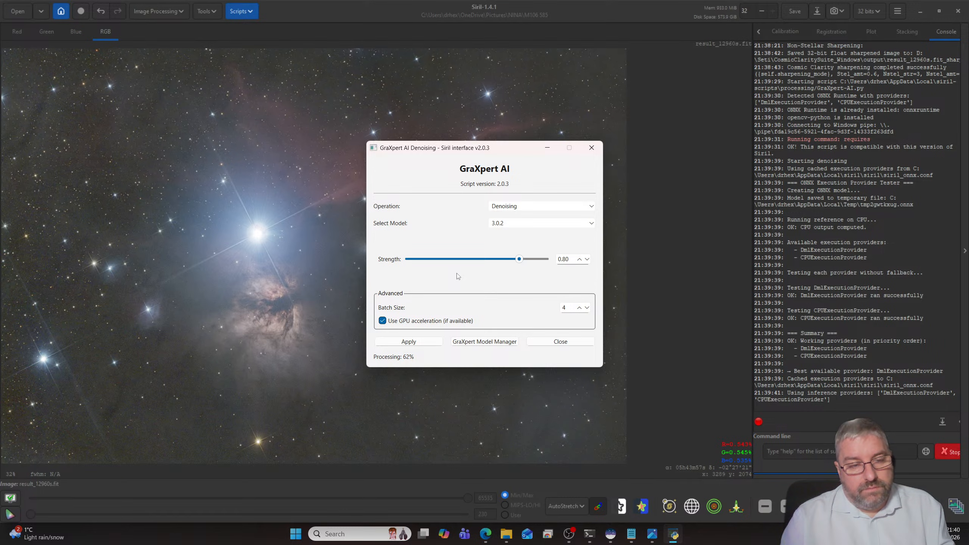
- Switch to the Notepad list of 2026 imaging targets, add M101 below Veil Nebula Mosaic, and minimize the note
{"action": "left_click", "coordinate": [637, 534]}
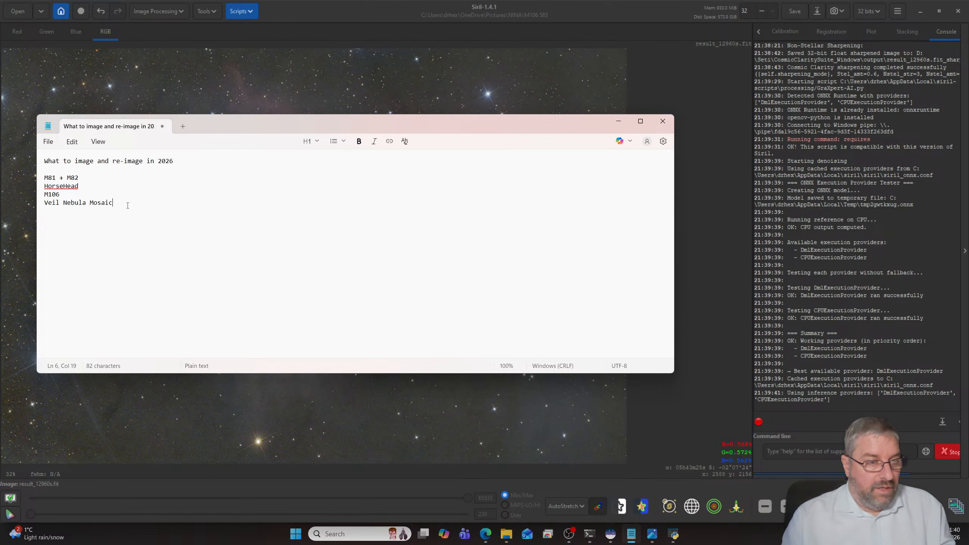
{"action": "type", "text": "101"}
{"action": "key", "text": "Return"}
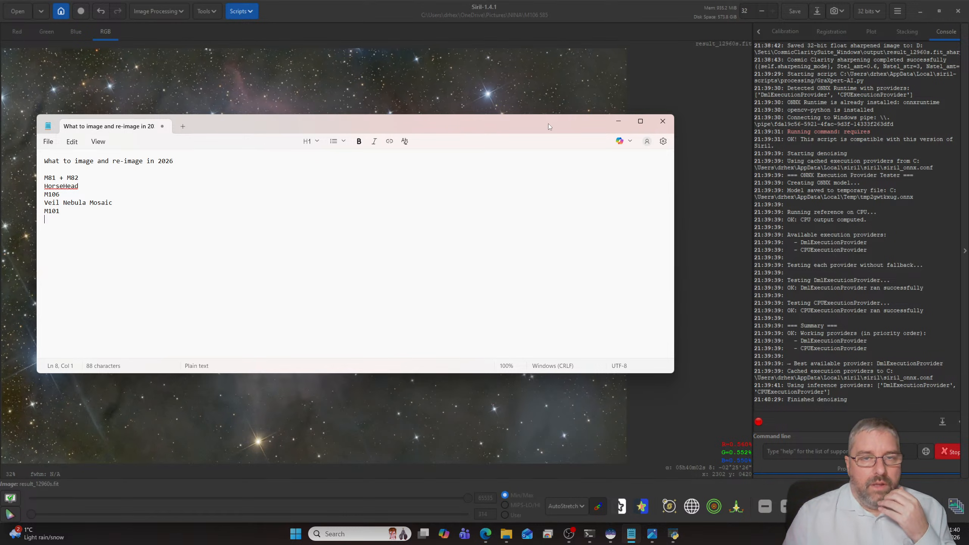
{"action": "left_click", "coordinate": [618, 121]}
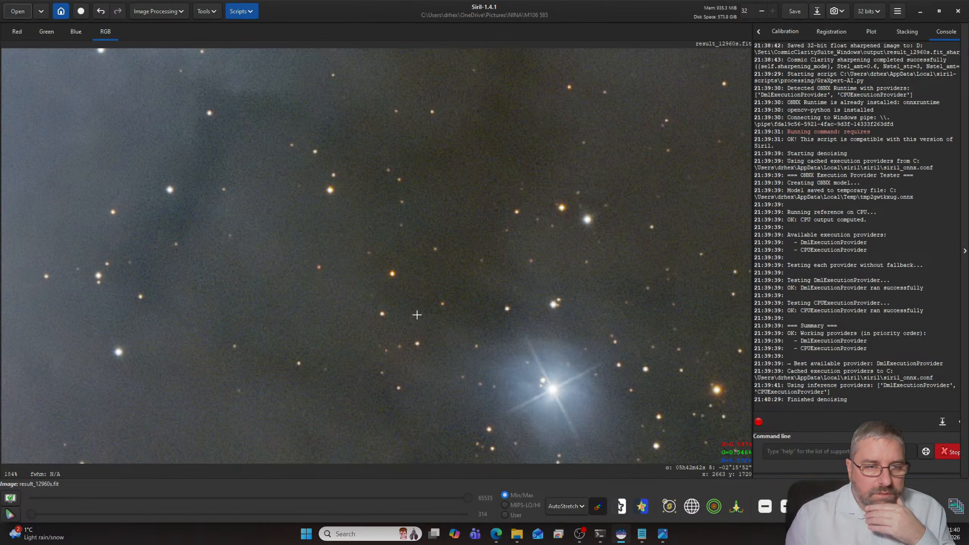
- Close the GraXpert dialog and examine the background noise and stars in the denoised image
{"action": "scroll", "coordinate": [418, 316], "scroll_direction": "down", "scroll_amount": 4}
{"action": "scroll", "coordinate": [418, 316], "scroll_direction": "up", "scroll_amount": 3}
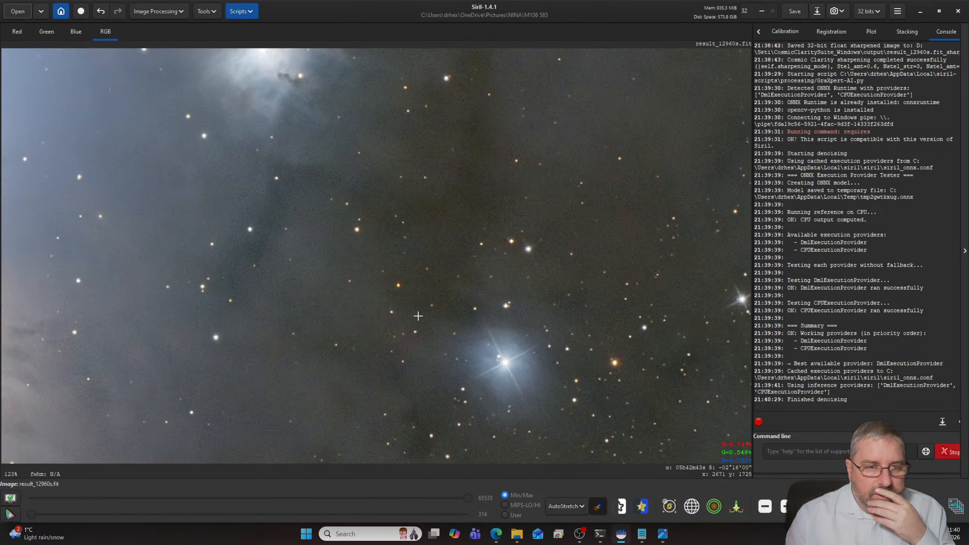
{"action": "scroll", "coordinate": [418, 316], "scroll_direction": "down", "scroll_amount": 5}
- Launch the VeraLux Silentium noise reduction script on the image
{"action": "left_click", "coordinate": [242, 13]}
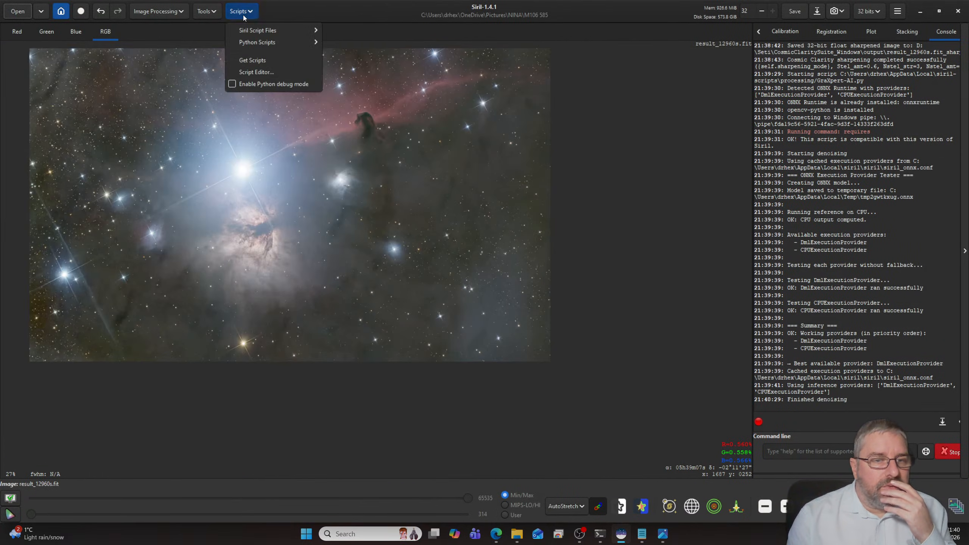
{"action": "mouse_move", "coordinate": [263, 32]}
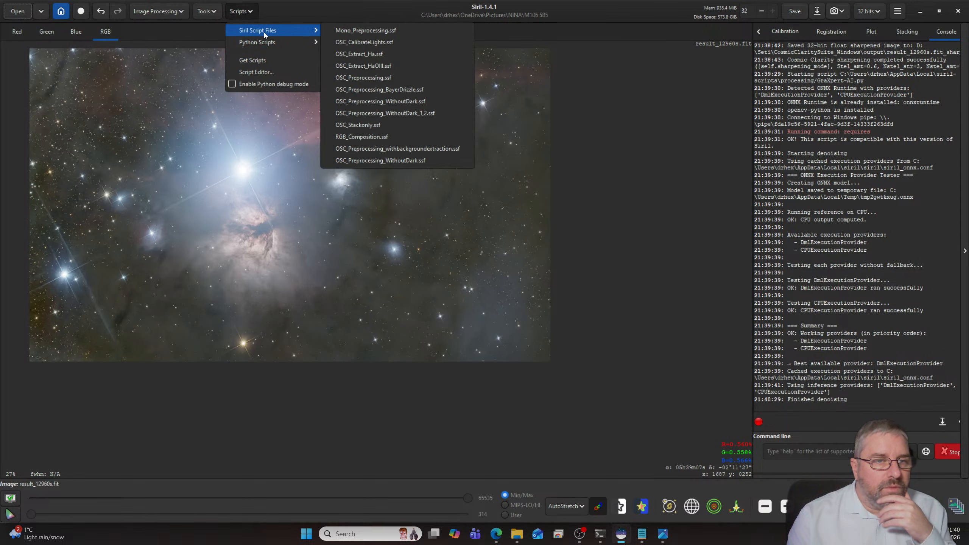
{"action": "mouse_move", "coordinate": [347, 65]}
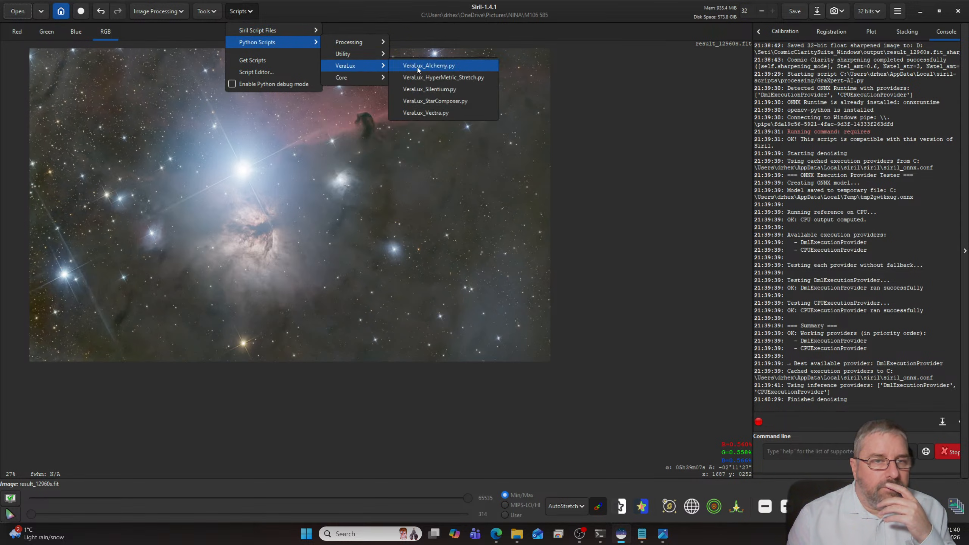
{"action": "left_click", "coordinate": [447, 89]}
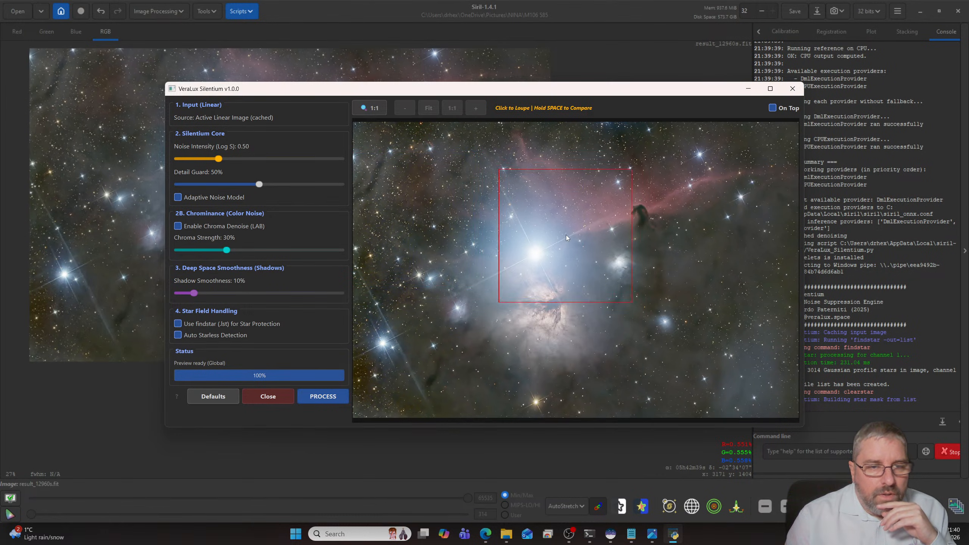
- Examine the noise reduction in 1:1 loupe previews around the Horsehead Nebula and the dark region beside it
{"action": "left_click", "coordinate": [598, 216]}
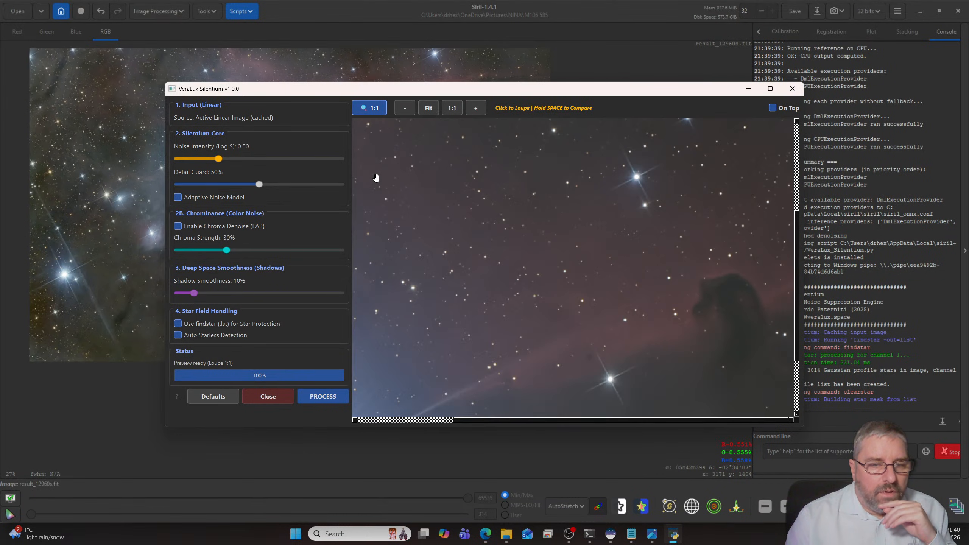
{"action": "scroll", "coordinate": [466, 208], "scroll_direction": "up", "scroll_amount": 5}
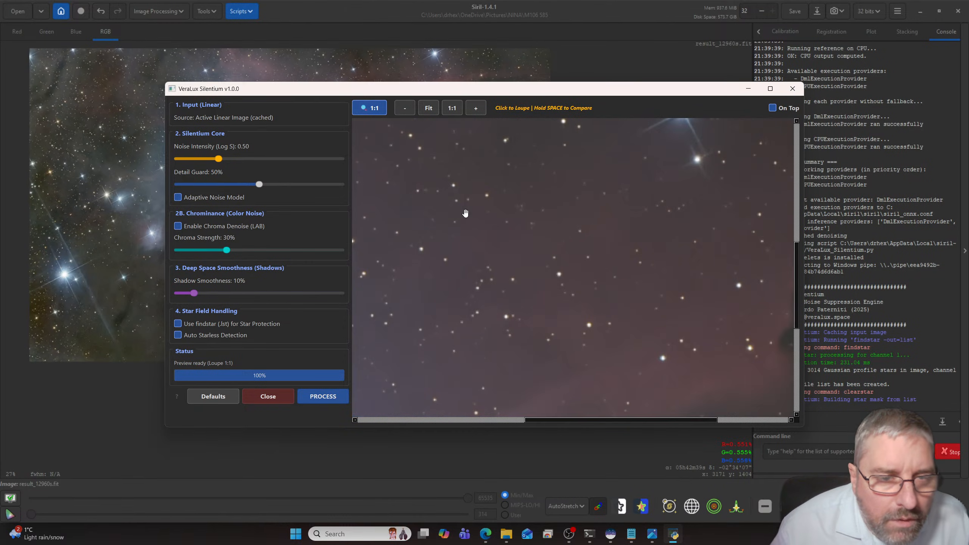
{"action": "scroll", "coordinate": [466, 209], "scroll_direction": "down", "scroll_amount": 7}
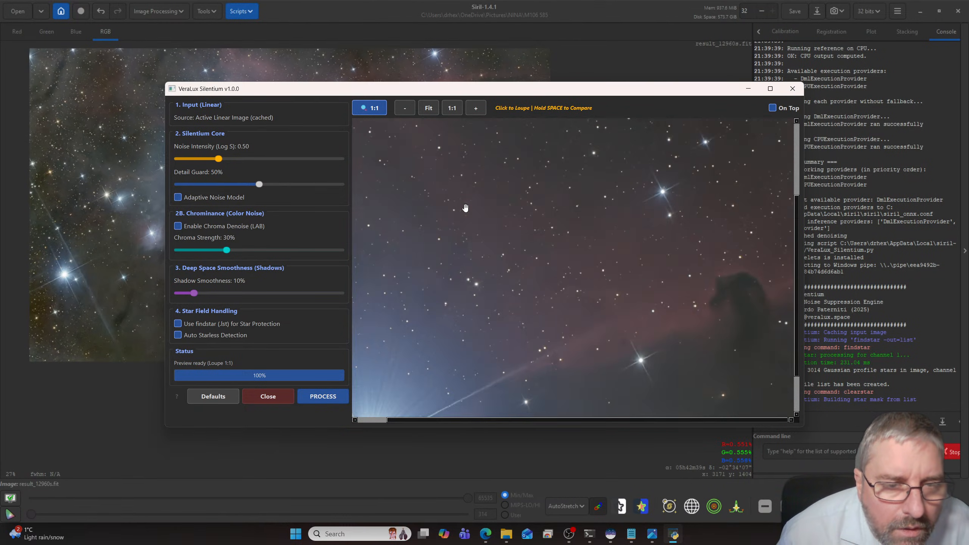
{"action": "scroll", "coordinate": [465, 209], "scroll_direction": "up", "scroll_amount": 2}
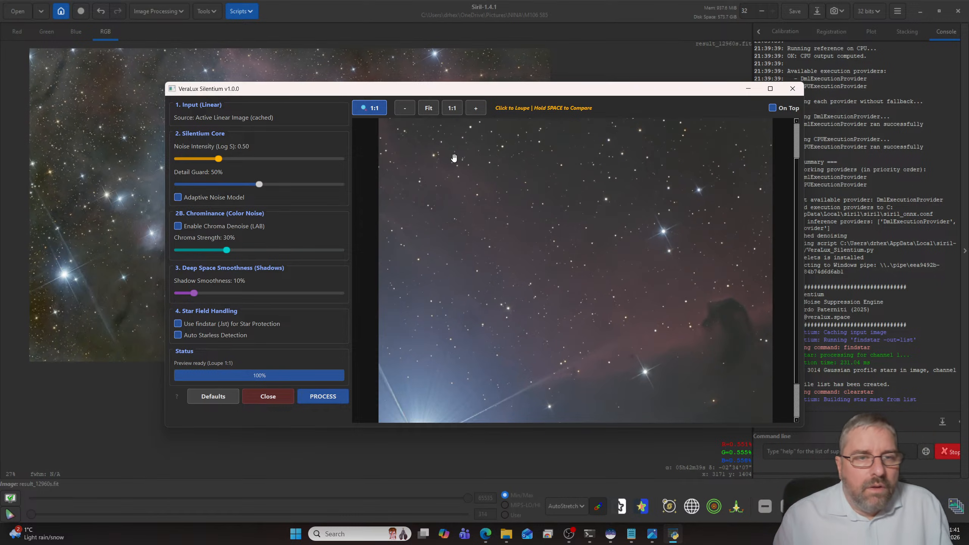
{"action": "scroll", "coordinate": [456, 152], "scroll_direction": "down", "scroll_amount": 2}
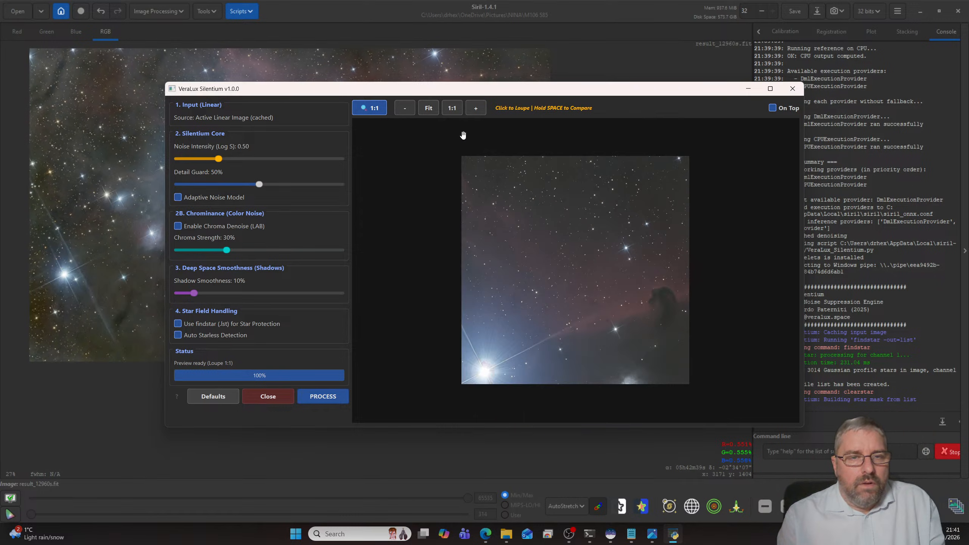
{"action": "scroll", "coordinate": [495, 153], "scroll_direction": "down", "scroll_amount": 2}
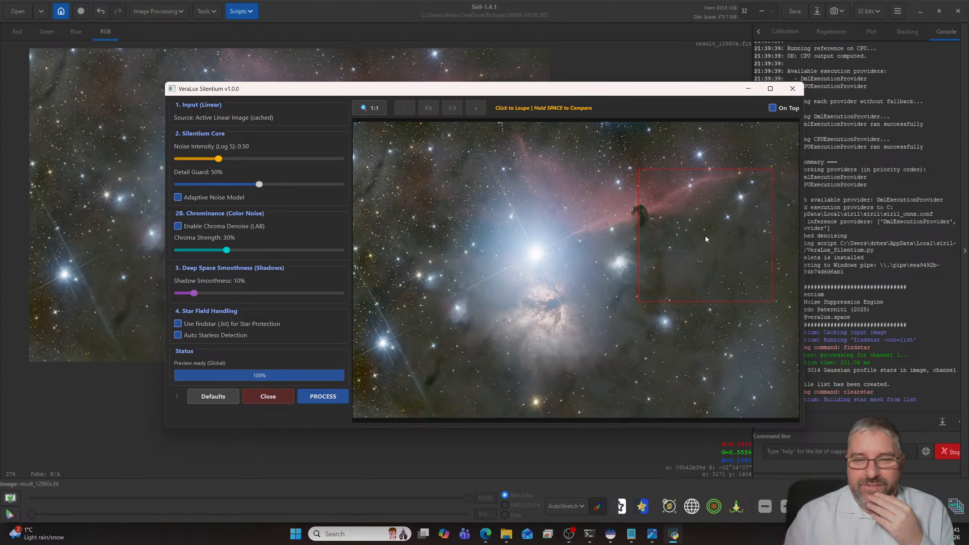
{"action": "left_click", "coordinate": [698, 265]}
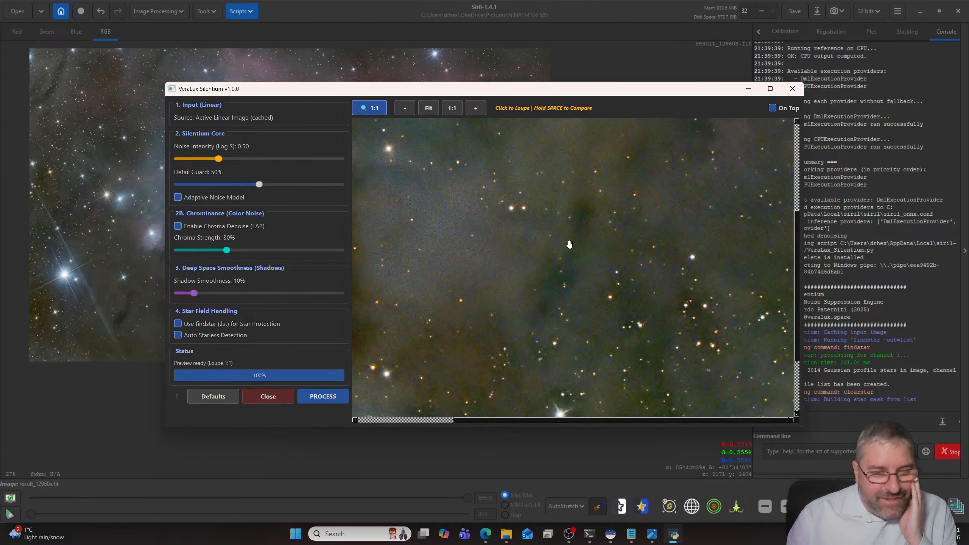
{"action": "scroll", "coordinate": [526, 247], "scroll_direction": "down", "scroll_amount": 2}
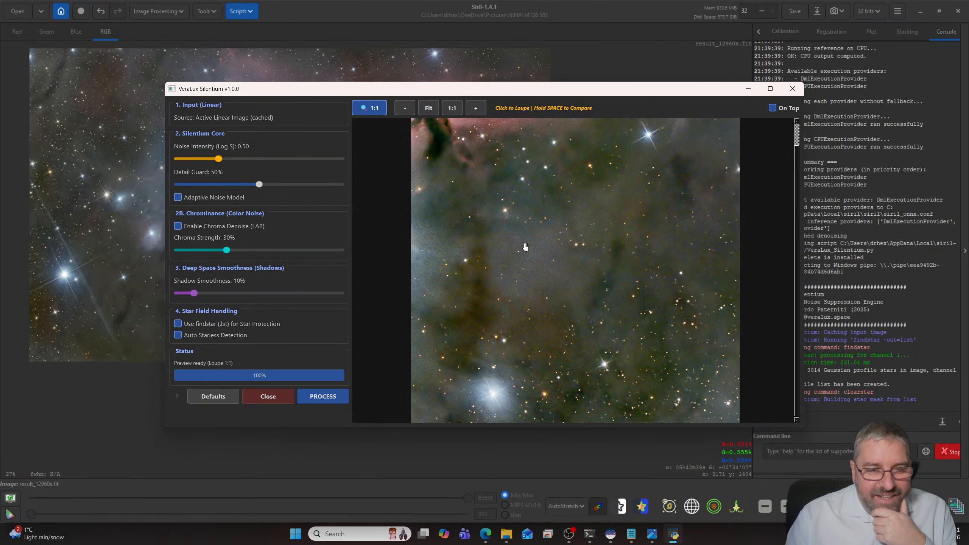
{"action": "scroll", "coordinate": [526, 247], "scroll_direction": "down", "scroll_amount": 1}
{"action": "scroll", "coordinate": [526, 247], "scroll_direction": "up", "scroll_amount": 1}
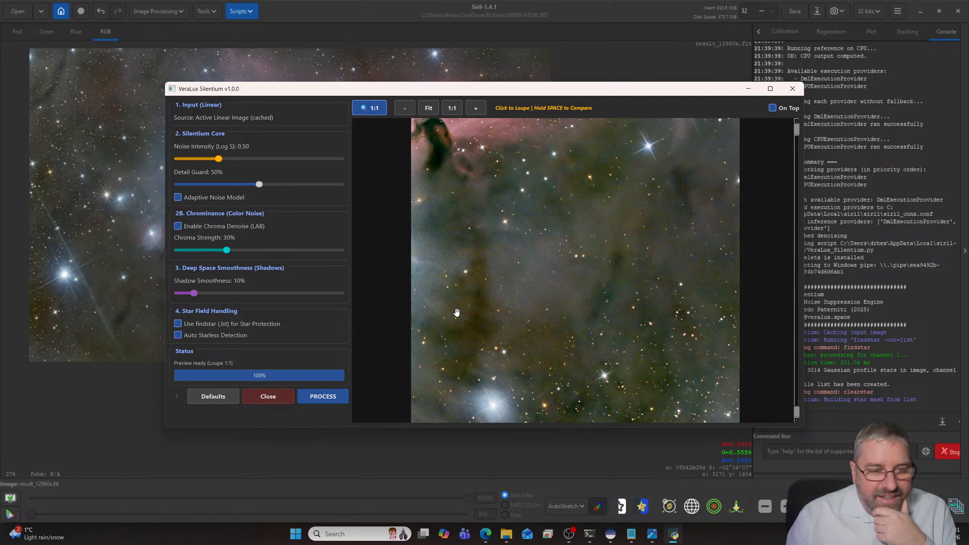
- Process the image with Silentium's default settings and inspect the result at 100% zoom
{"action": "left_click", "coordinate": [334, 401]}
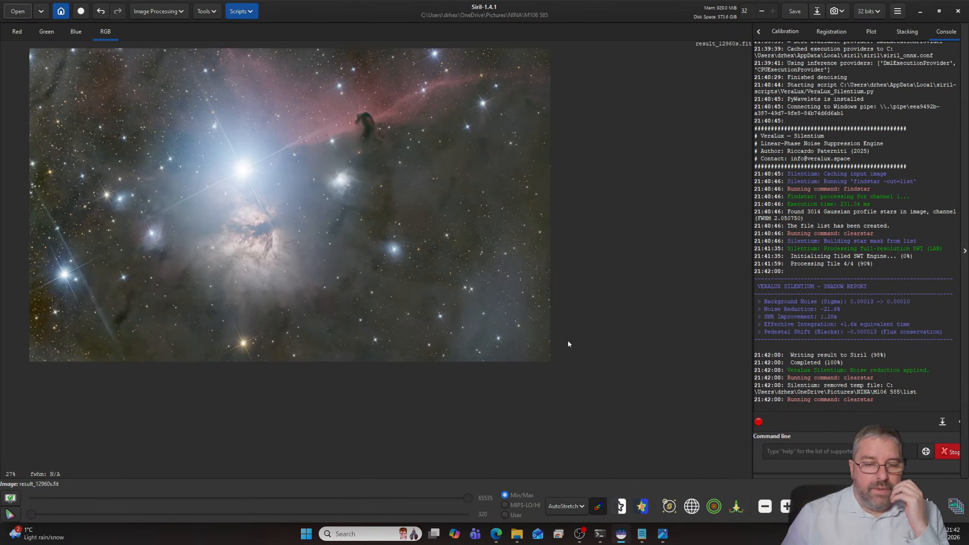
{"action": "left_click", "coordinate": [830, 506]}
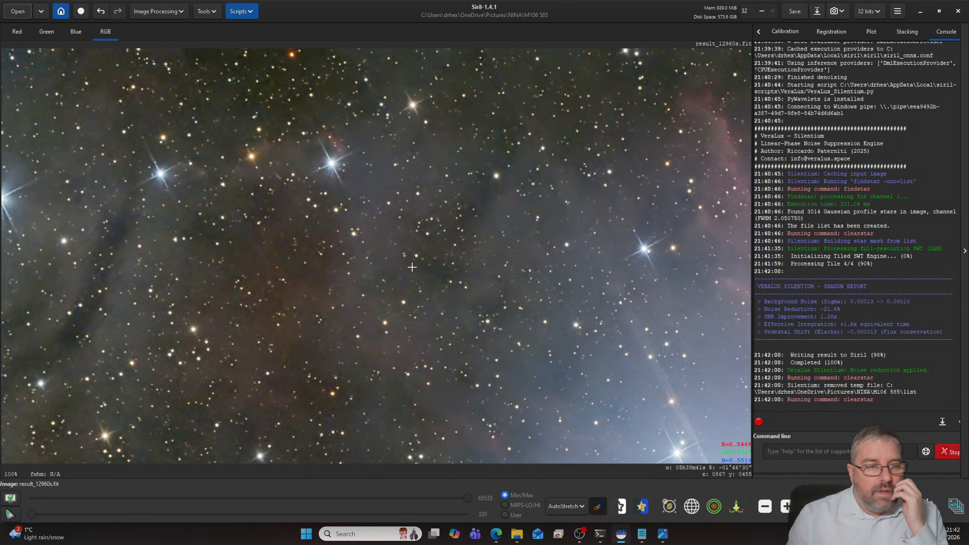
{"action": "scroll", "coordinate": [488, 275], "scroll_direction": "down", "scroll_amount": 4}
{"action": "scroll", "coordinate": [532, 310], "scroll_direction": "up", "scroll_amount": 1}
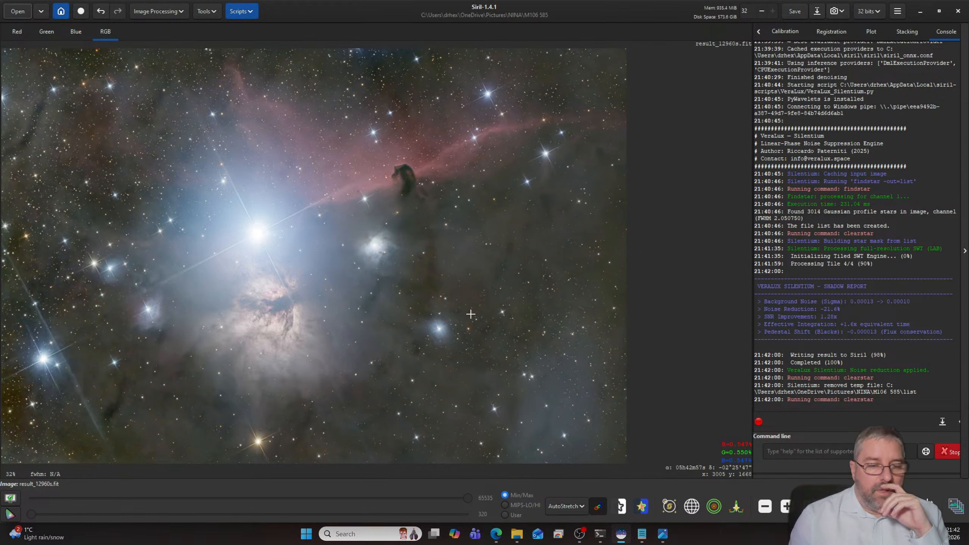
- Set the display mode to Linear and launch VeraLux HyperMetric Stretch, moving its window beside the bright central star
{"action": "left_click", "coordinate": [564, 507]}
{"action": "left_click", "coordinate": [565, 406]}
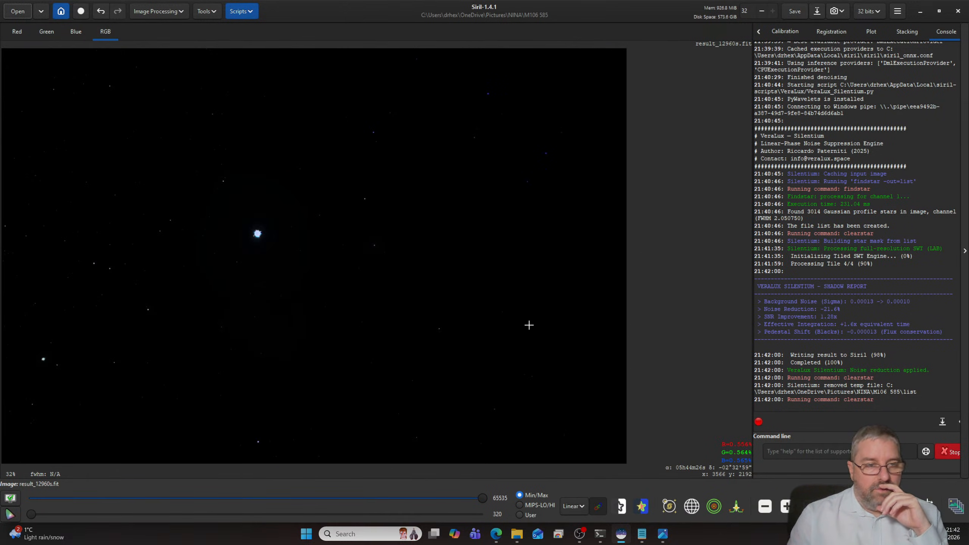
{"action": "left_click", "coordinate": [248, 12]}
{"action": "mouse_move", "coordinate": [276, 44]}
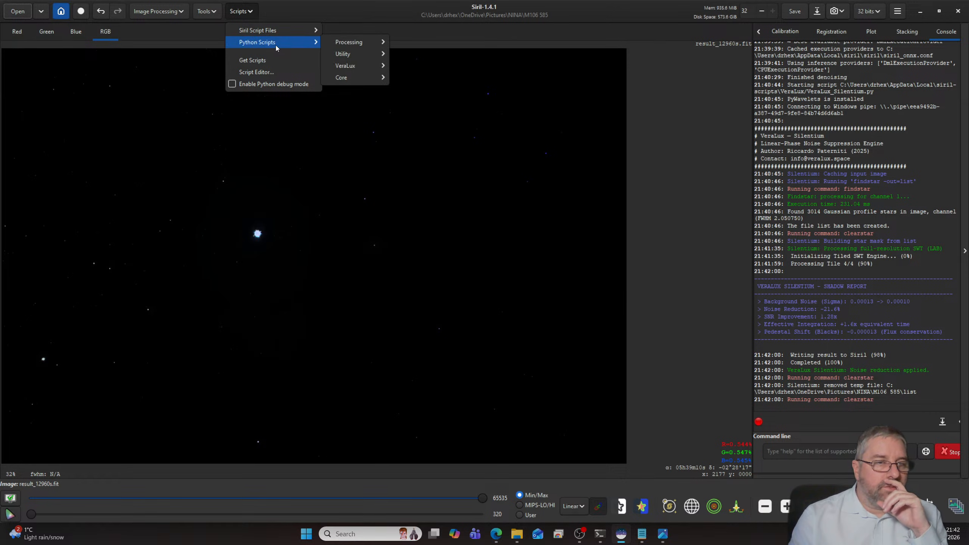
{"action": "mouse_move", "coordinate": [358, 66]}
{"action": "left_click", "coordinate": [442, 77]}
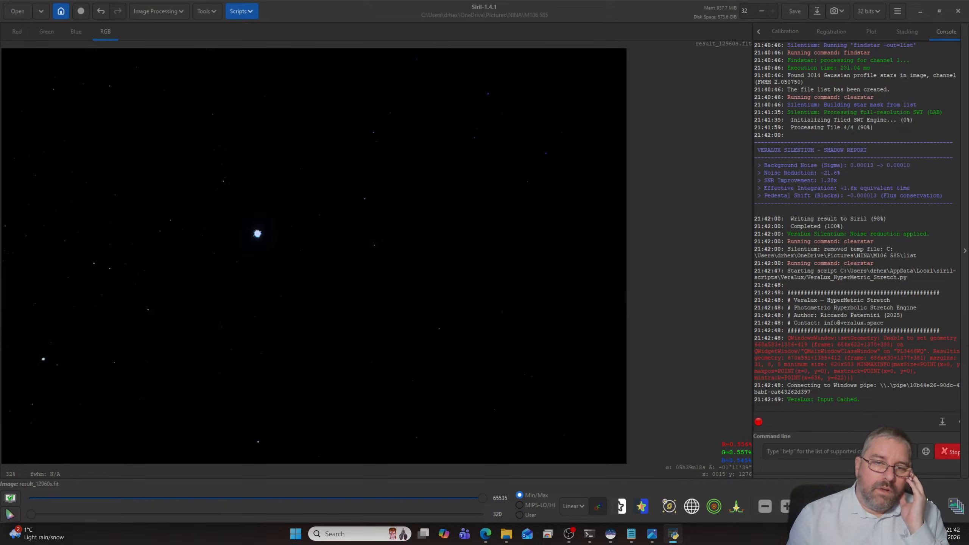
{"action": "left_click_drag", "start_coordinate": [229, 171], "coordinate": [643, 135]}
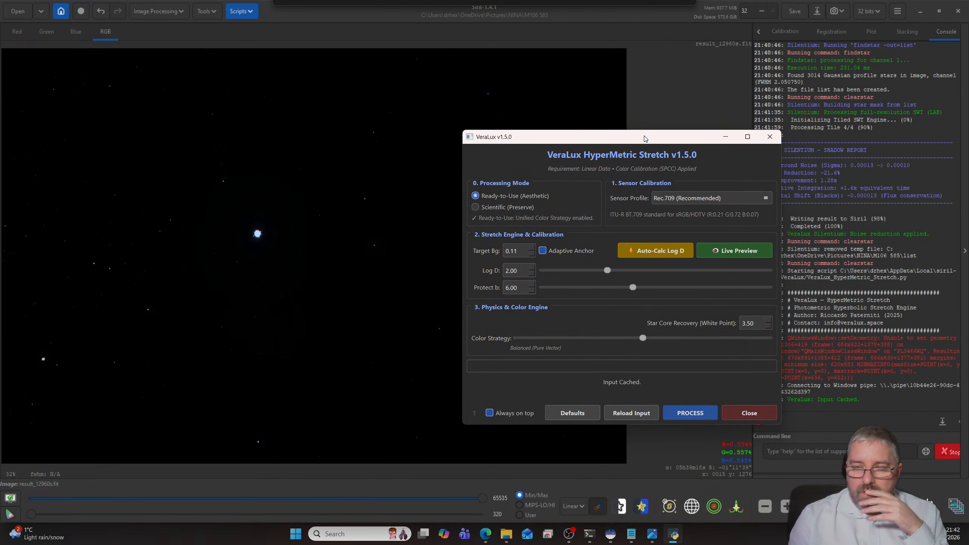
{"action": "left_click_drag", "start_coordinate": [643, 138], "coordinate": [629, 140]}
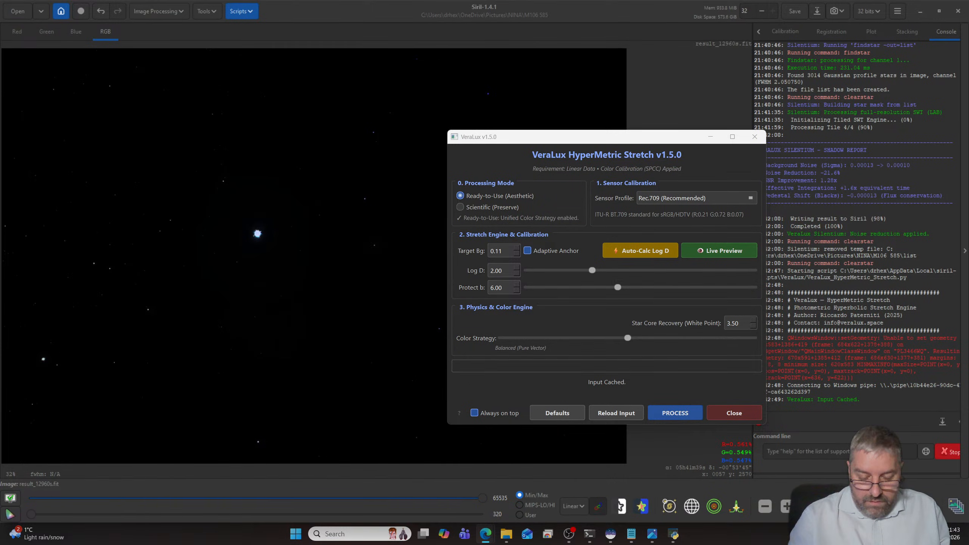
- Close the Jupiter video page in the browser and clear the browser off Siril, keeping the HyperMetric Stretch window beside the image
{"action": "key", "text": "alt+Tab"}
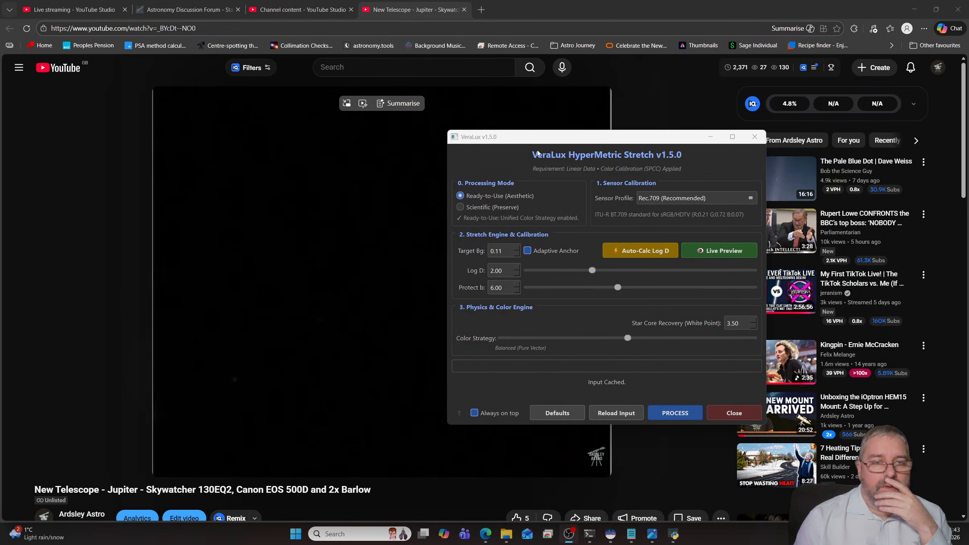
{"action": "left_click_drag", "start_coordinate": [540, 137], "coordinate": [732, 122]}
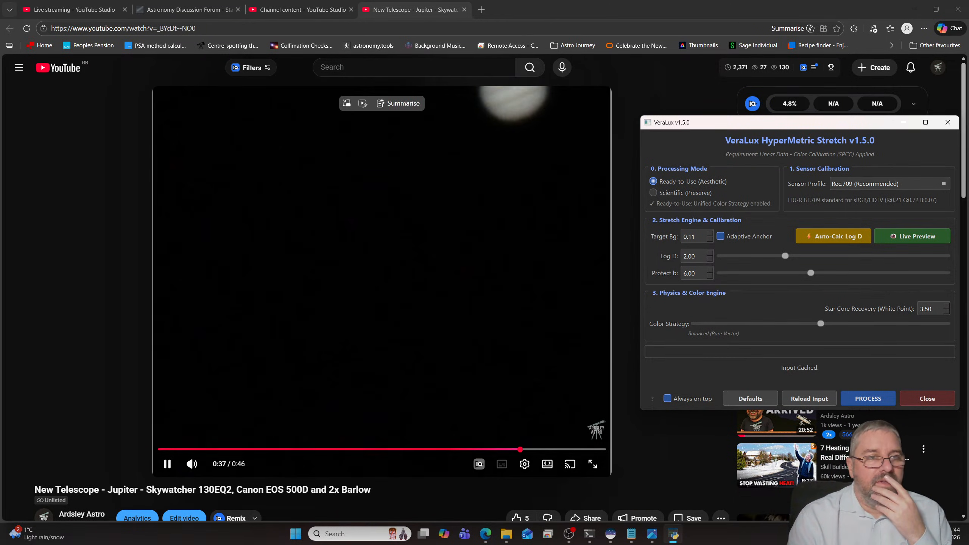
{"action": "left_click", "coordinate": [464, 9]}
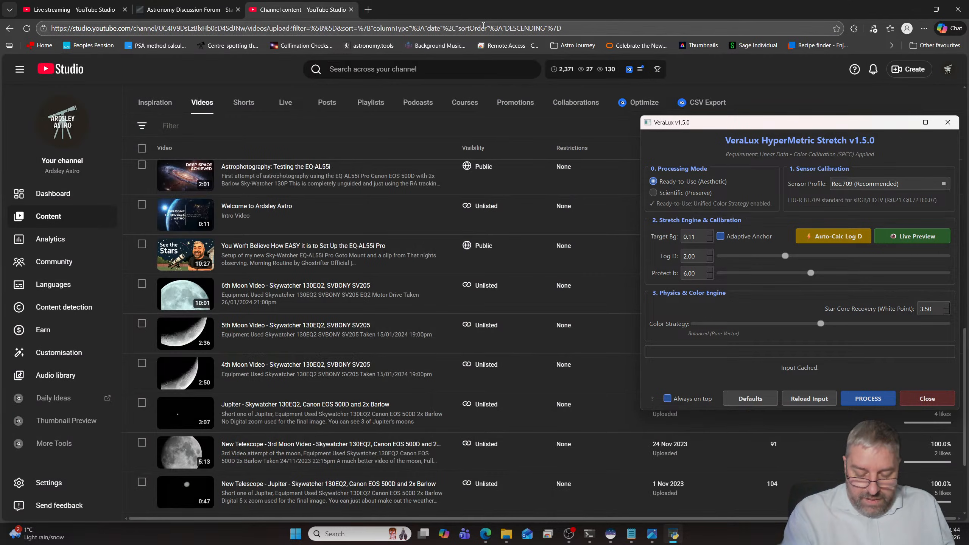
{"action": "key", "text": "super+shift+Right"}
{"action": "left_click", "coordinate": [474, 13]}
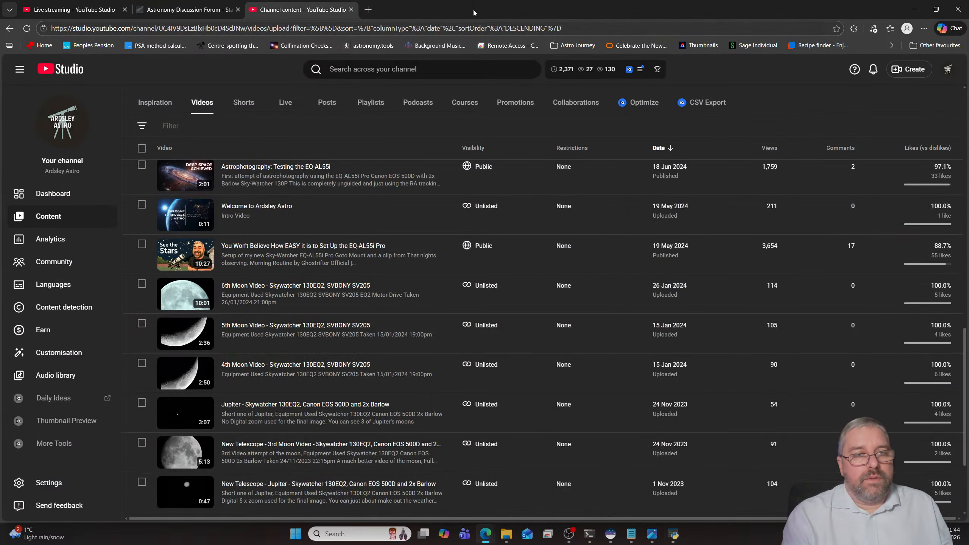
{"action": "key", "text": "super+shift+Right"}
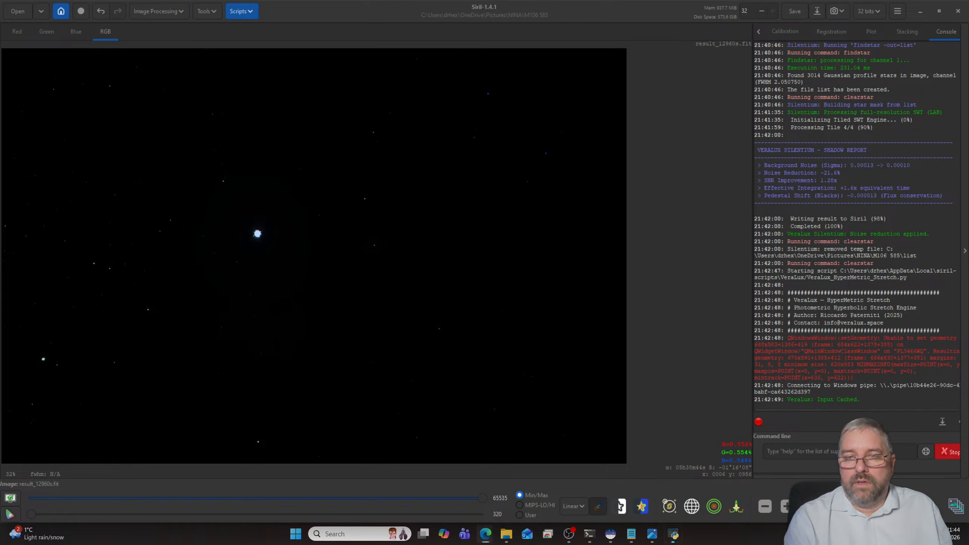
{"action": "key", "text": "super+shift+Left"}
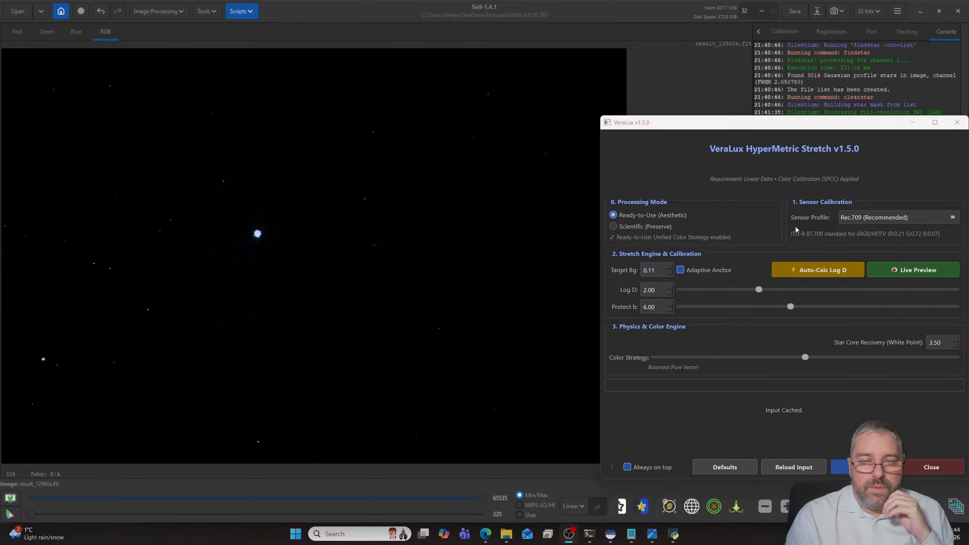
- Show the stretch's live preview next to the HyperMetric Stretch settings and auto-calculate Log D
{"action": "left_click", "coordinate": [884, 272]}
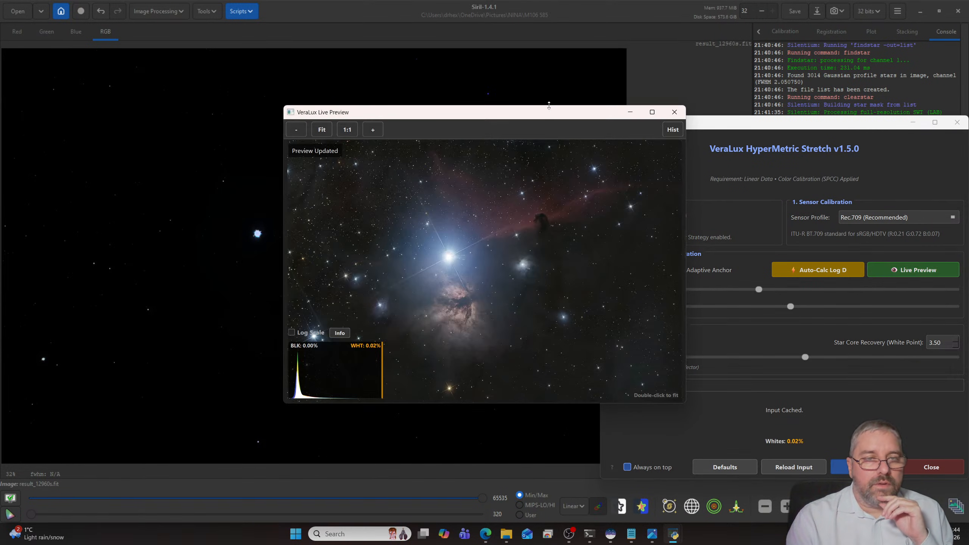
{"action": "left_click_drag", "start_coordinate": [548, 109], "coordinate": [365, 120]}
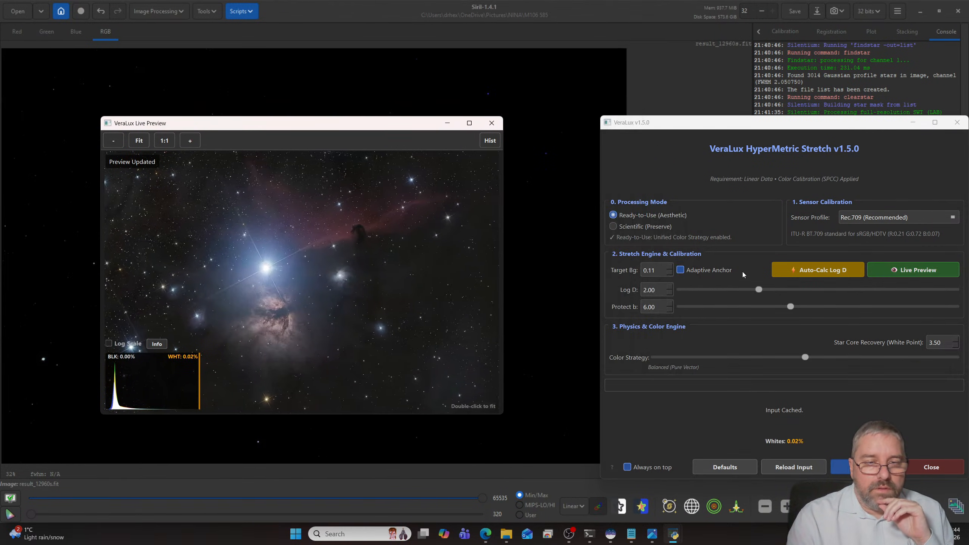
{"action": "left_click", "coordinate": [787, 271]}
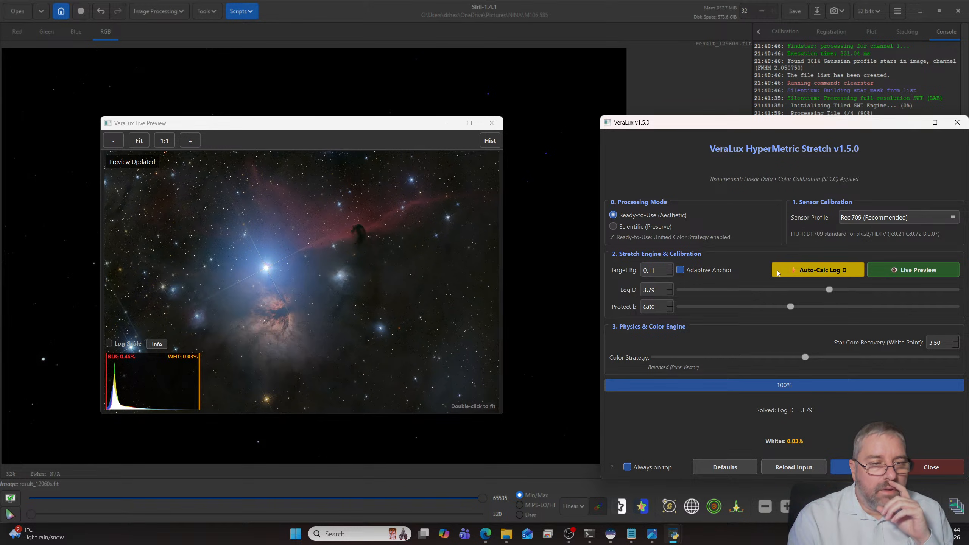
- Raise the stretch's target background to 0.19 while checking the nebula in the live preview
{"action": "left_click", "coordinate": [670, 267]}
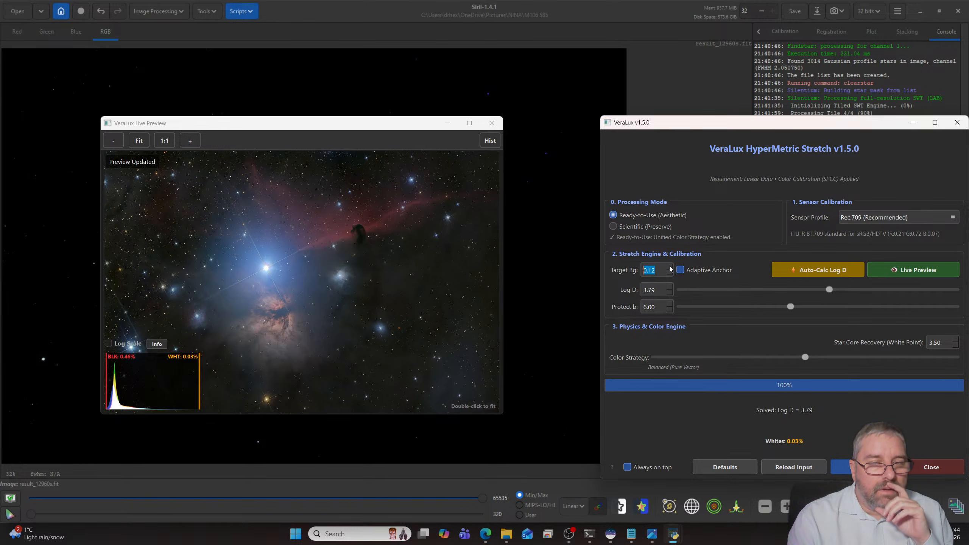
{"action": "left_click", "coordinate": [670, 267]}
{"action": "left_click", "coordinate": [670, 267]}
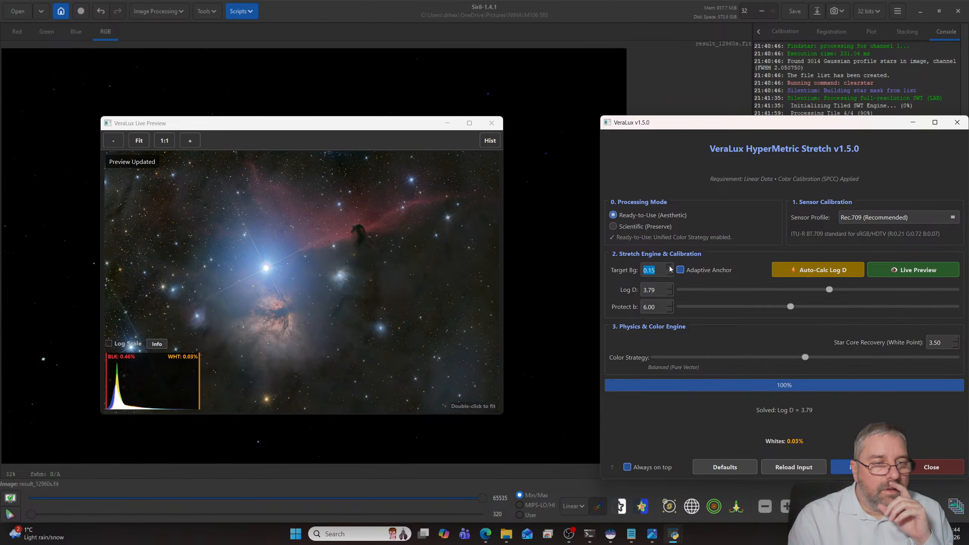
{"action": "left_click", "coordinate": [670, 267]}
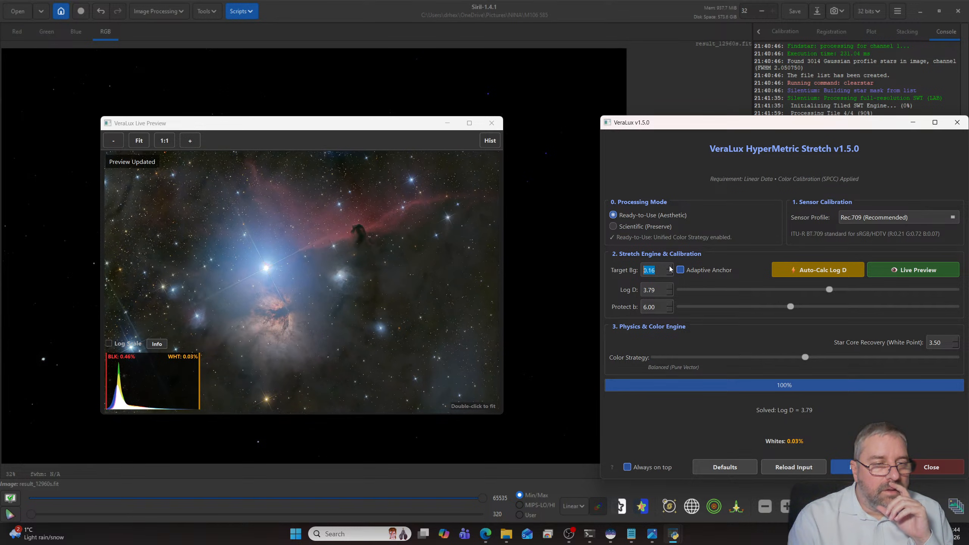
{"action": "left_click", "coordinate": [670, 267]}
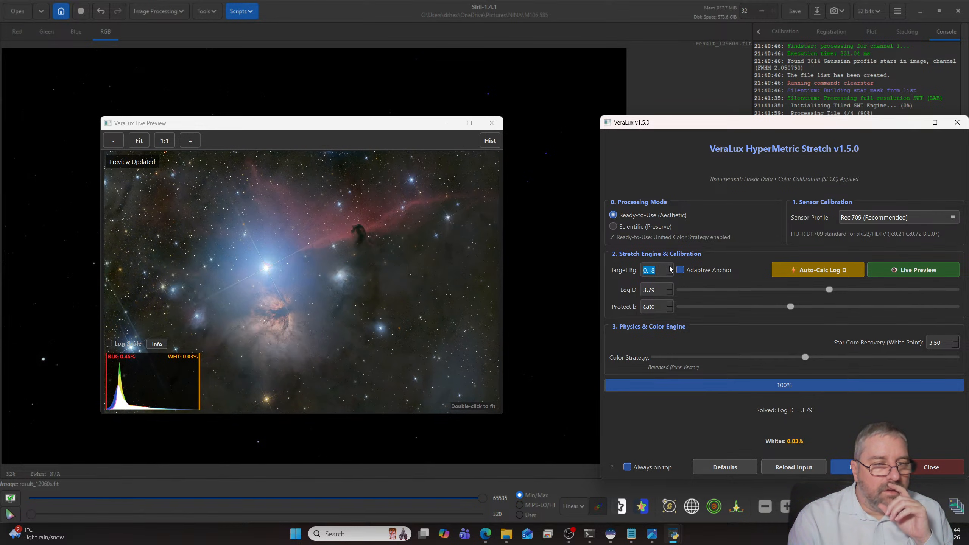
{"action": "left_click", "coordinate": [670, 267]}
{"action": "left_click", "coordinate": [670, 268]}
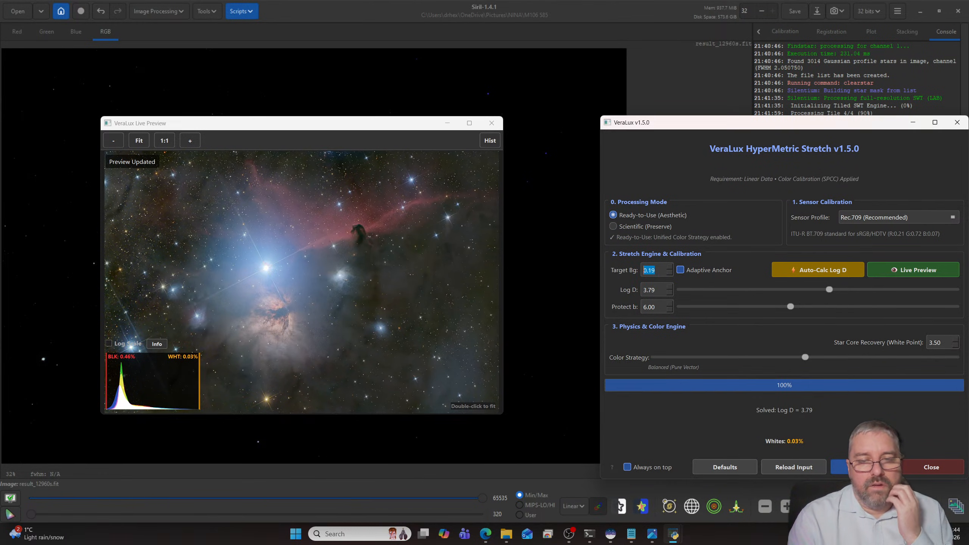
- Apply the HyperMetric Stretch to the image and close the live preview and the script
{"action": "left_click", "coordinate": [843, 469]}
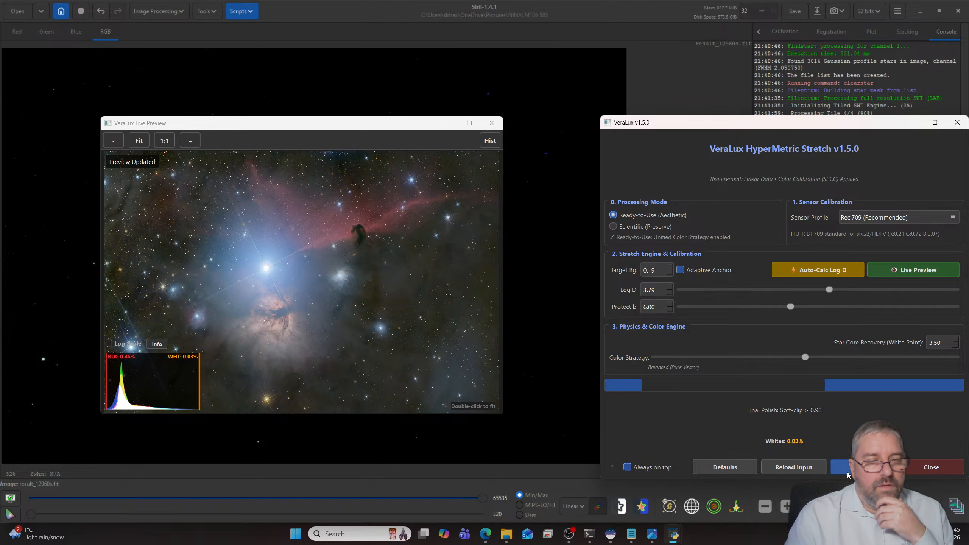
{"action": "left_click", "coordinate": [491, 123]}
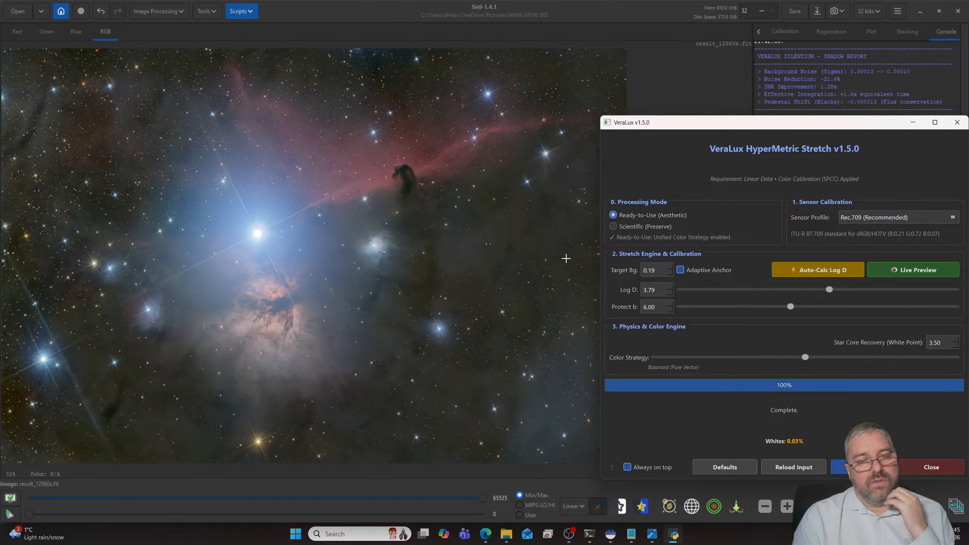
{"action": "left_click", "coordinate": [957, 122]}
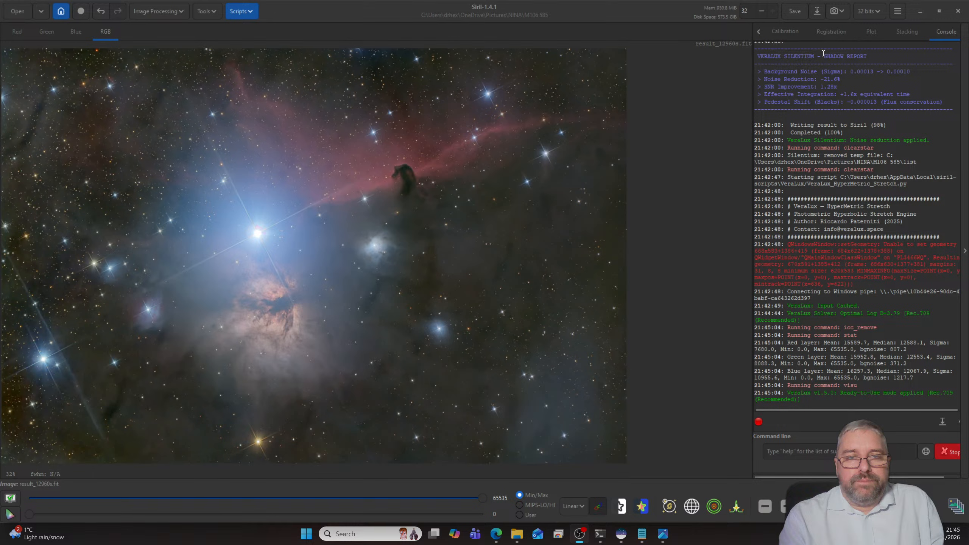
- Find the Iris Nebula folder under NINA in File Explorer, sort it by date modified, and view IRIS_19680s.jpg zoomed in on the nebula
{"action": "left_click", "coordinate": [19, 15]}
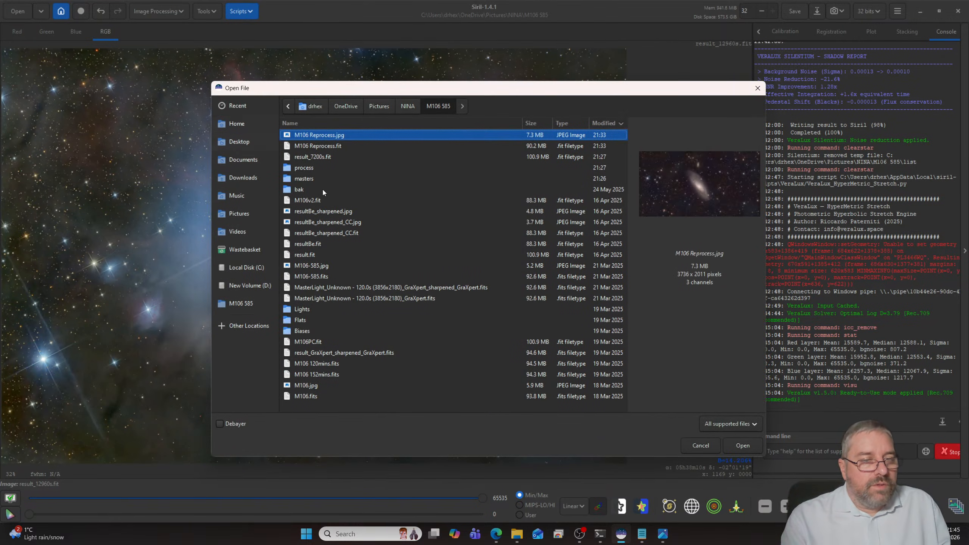
{"action": "left_click", "coordinate": [407, 106]}
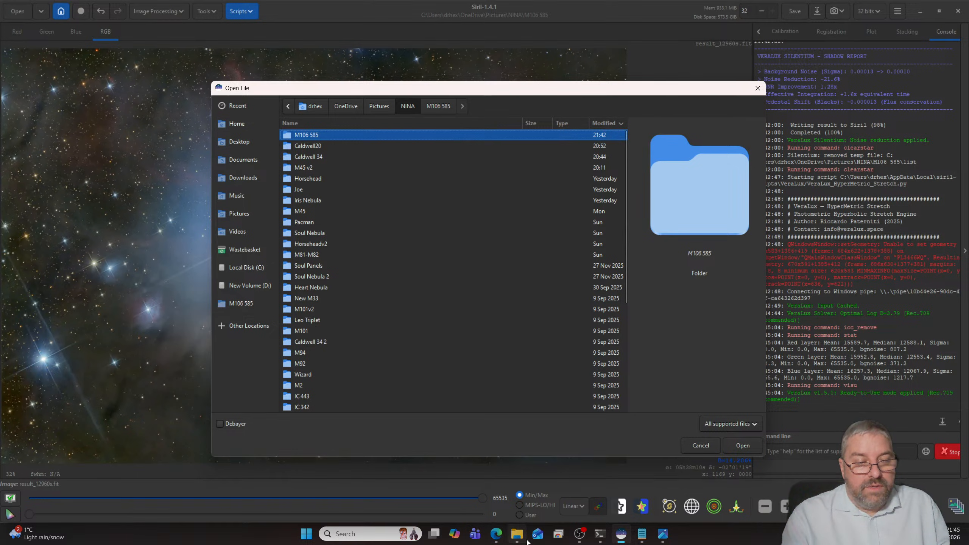
{"action": "left_click", "coordinate": [517, 534]}
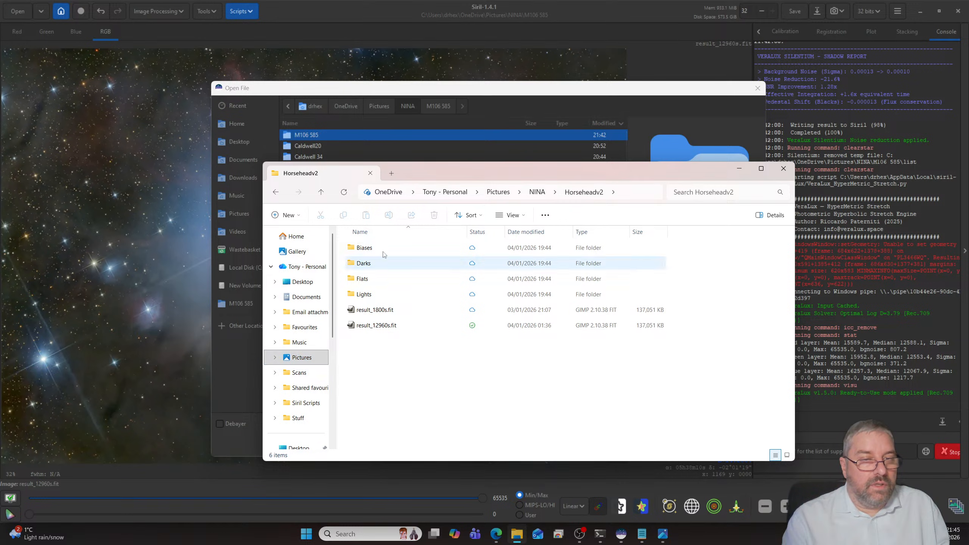
{"action": "left_click", "coordinate": [532, 194]}
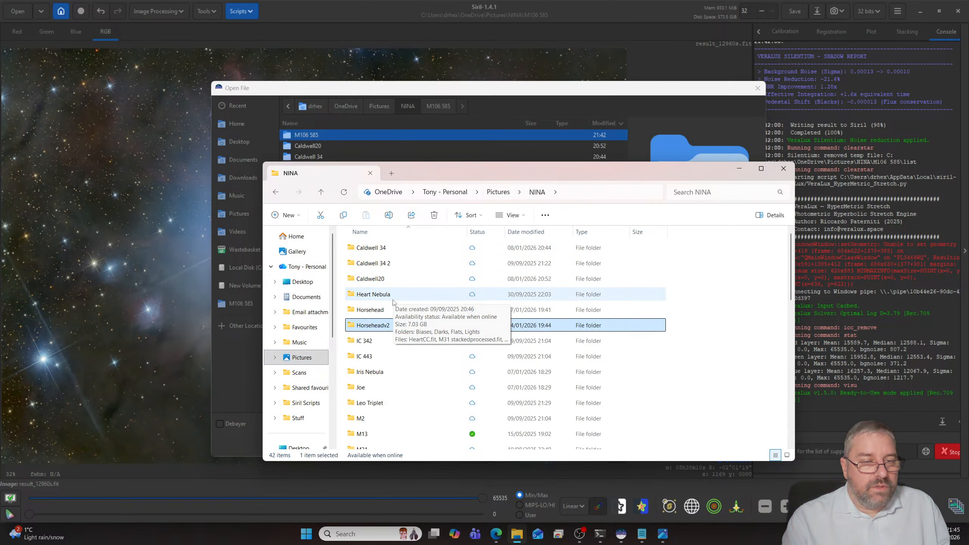
{"action": "double_click", "coordinate": [377, 372]}
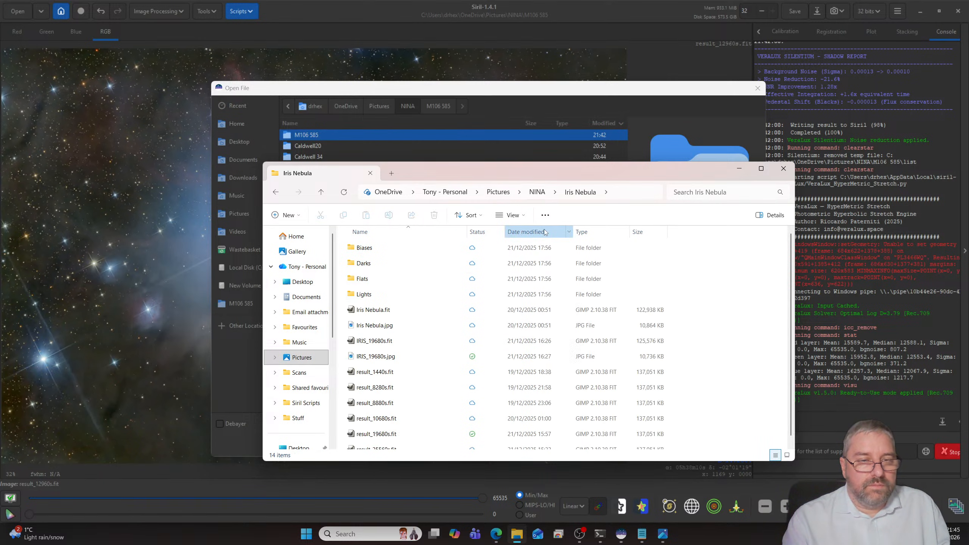
{"action": "left_click", "coordinate": [526, 232]}
{"action": "double_click", "coordinate": [384, 252]}
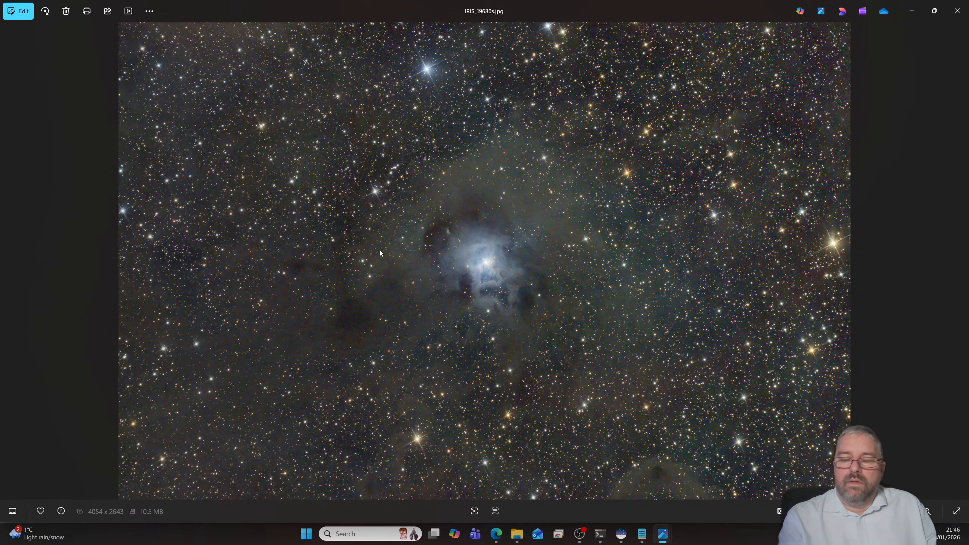
{"action": "scroll", "coordinate": [379, 285], "scroll_direction": "up", "scroll_amount": 5}
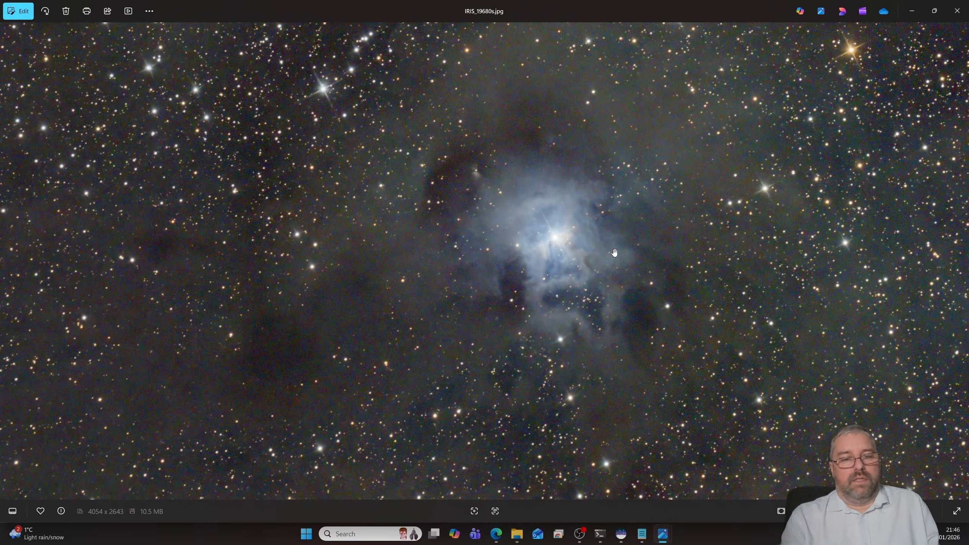
{"action": "left_click_drag", "start_coordinate": [606, 252], "coordinate": [513, 276]}
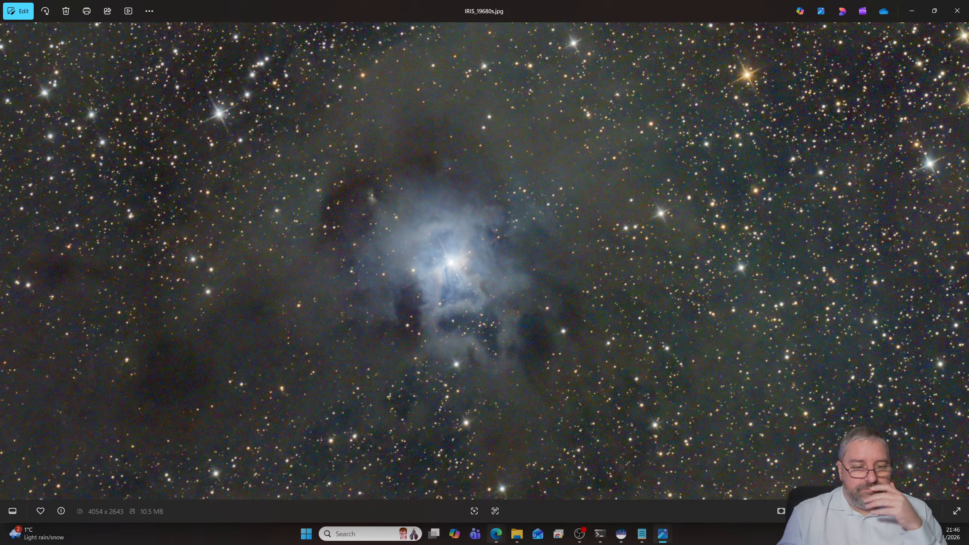
- Switch to the browser window with the astronomy shops and bring up First Light Optics' Sky-Watcher mounts
{"action": "mouse_move", "coordinate": [497, 540]}
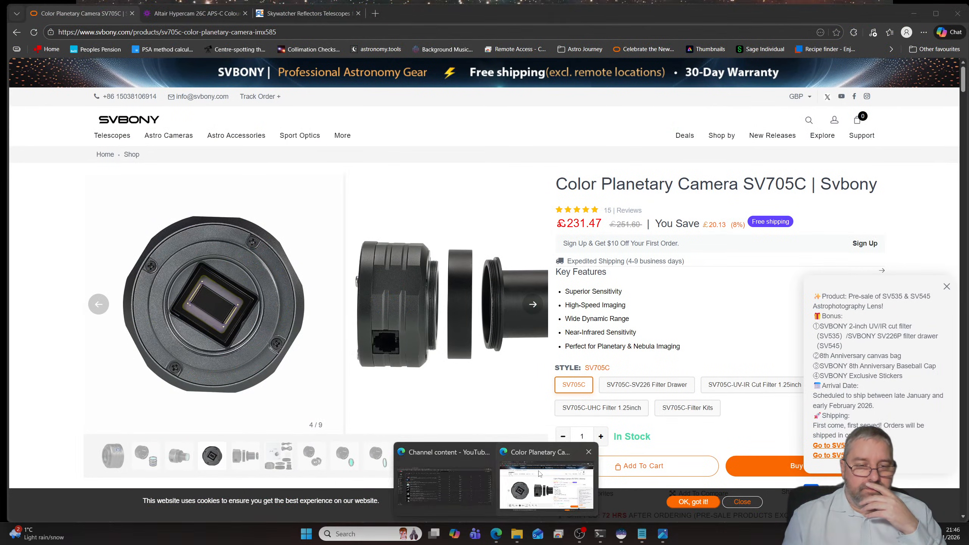
{"action": "left_click", "coordinate": [539, 473]}
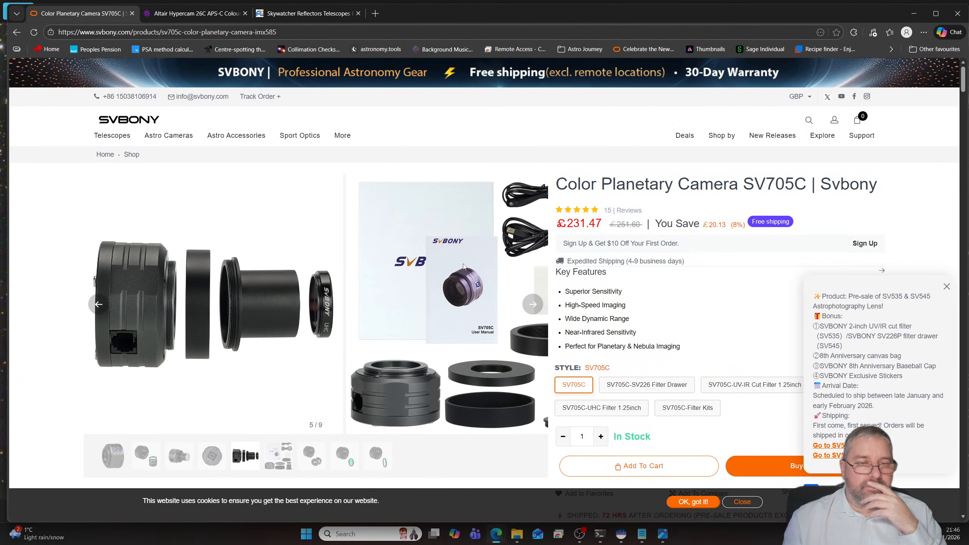
{"action": "left_click", "coordinate": [306, 13]}
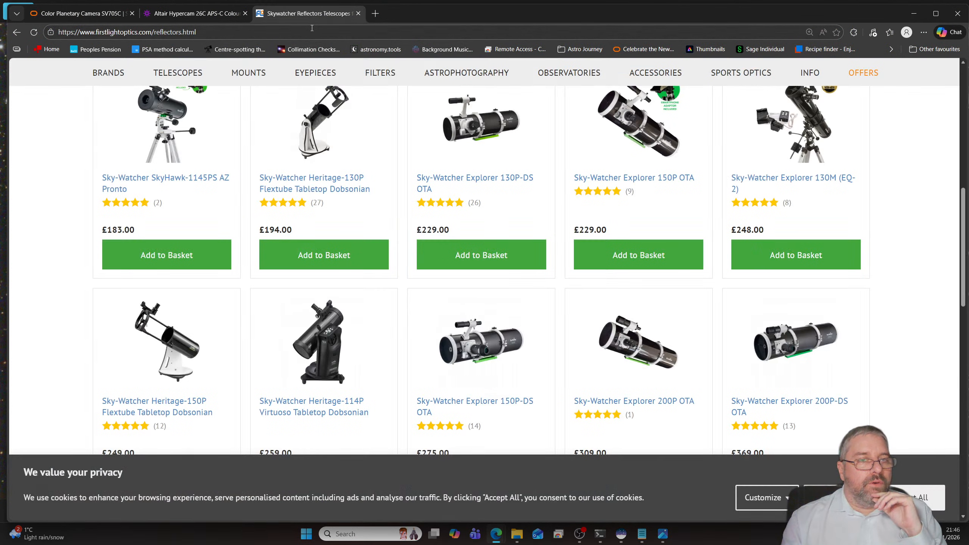
{"action": "scroll", "coordinate": [298, 115], "scroll_direction": "up", "scroll_amount": 5}
{"action": "left_click", "coordinate": [251, 128]}
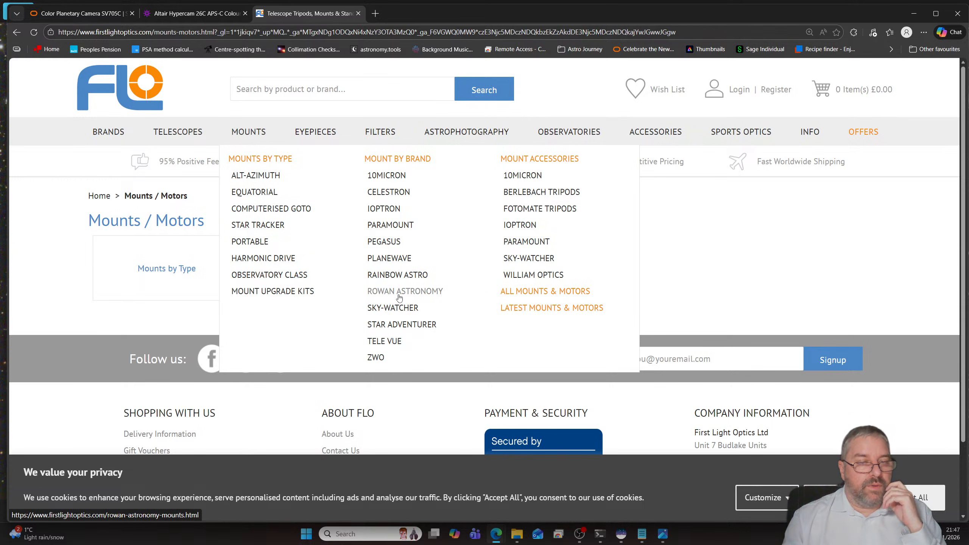
{"action": "left_click", "coordinate": [410, 304]}
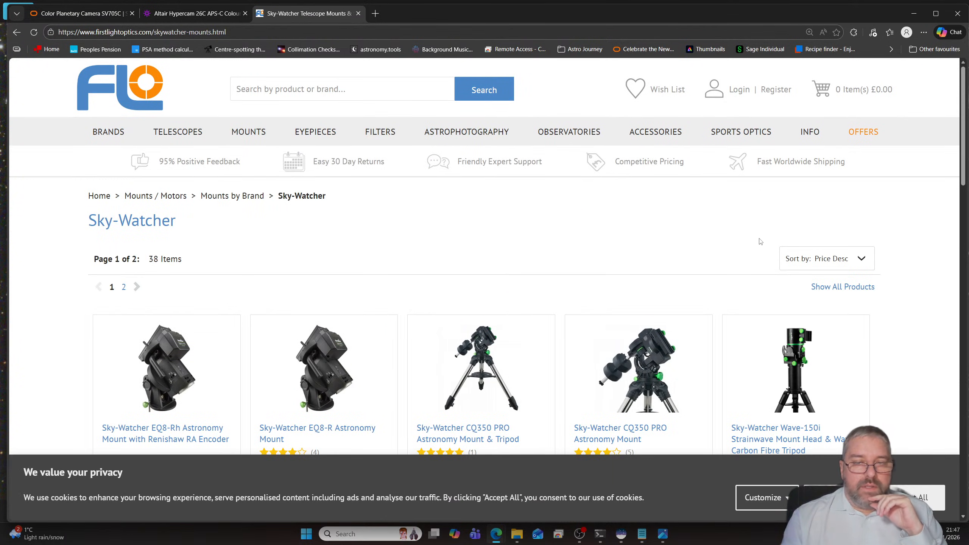
- Sort the Sky-Watcher mounts by ascending price and look through them as far as the EQ-AL55i PRO and EQ6i Pro
{"action": "left_click", "coordinate": [845, 259]}
{"action": "left_click", "coordinate": [828, 306]}
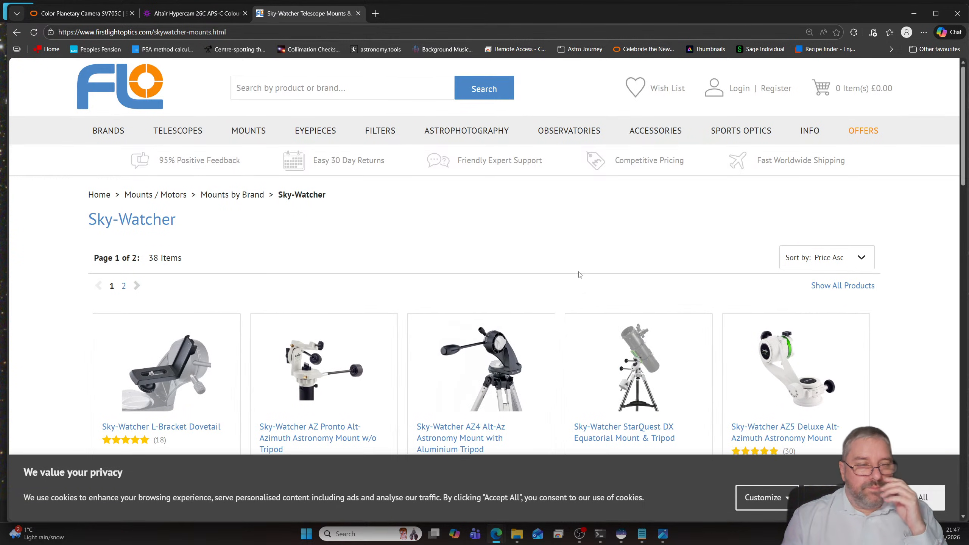
{"action": "scroll", "coordinate": [579, 276], "scroll_direction": "down", "scroll_amount": 5}
{"action": "scroll", "coordinate": [576, 279], "scroll_direction": "down", "scroll_amount": 5}
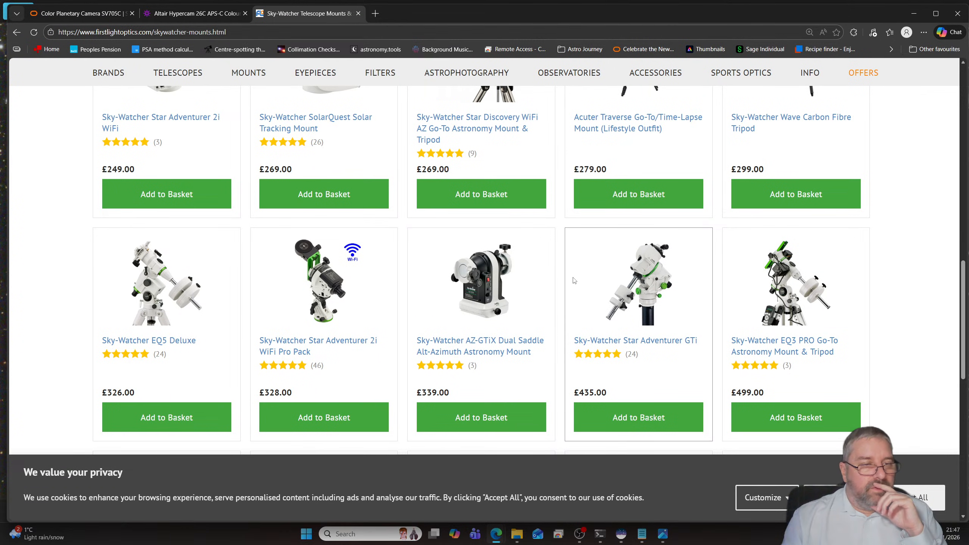
{"action": "scroll", "coordinate": [574, 281], "scroll_direction": "down", "scroll_amount": 5}
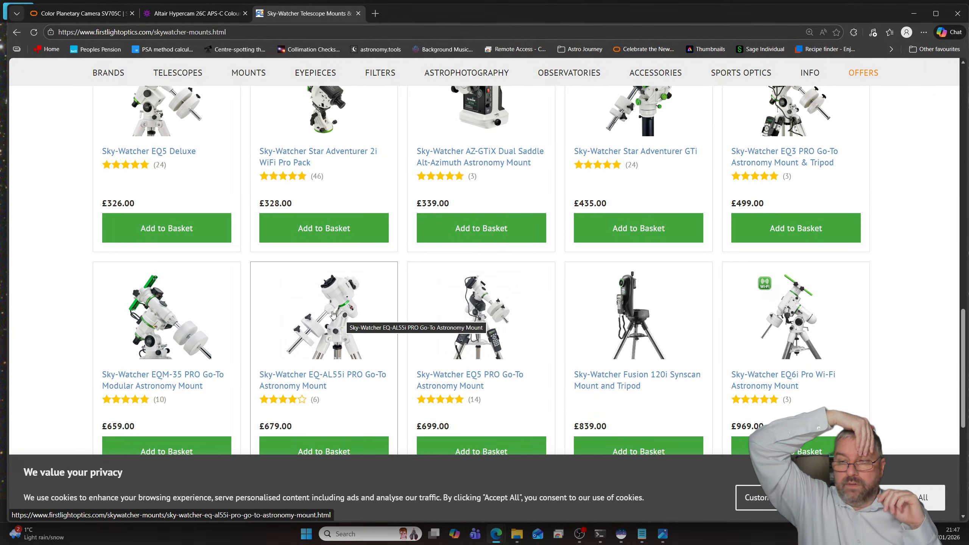
{"action": "scroll", "coordinate": [333, 314], "scroll_direction": "down", "scroll_amount": 1}
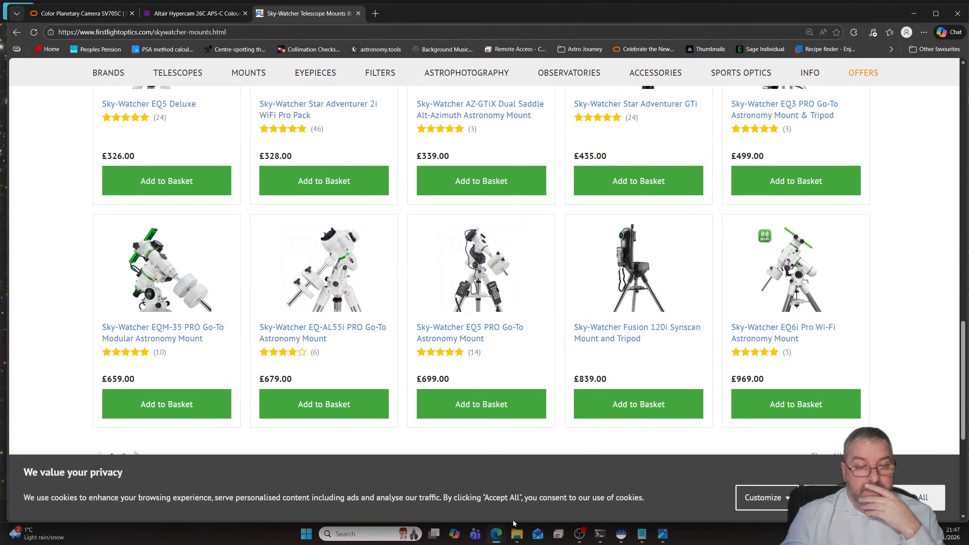
- Find the Pacman folder under NINA in File Explorer, sort it by date modified, and view Pacman19200.jpg
{"action": "left_click", "coordinate": [516, 534]}
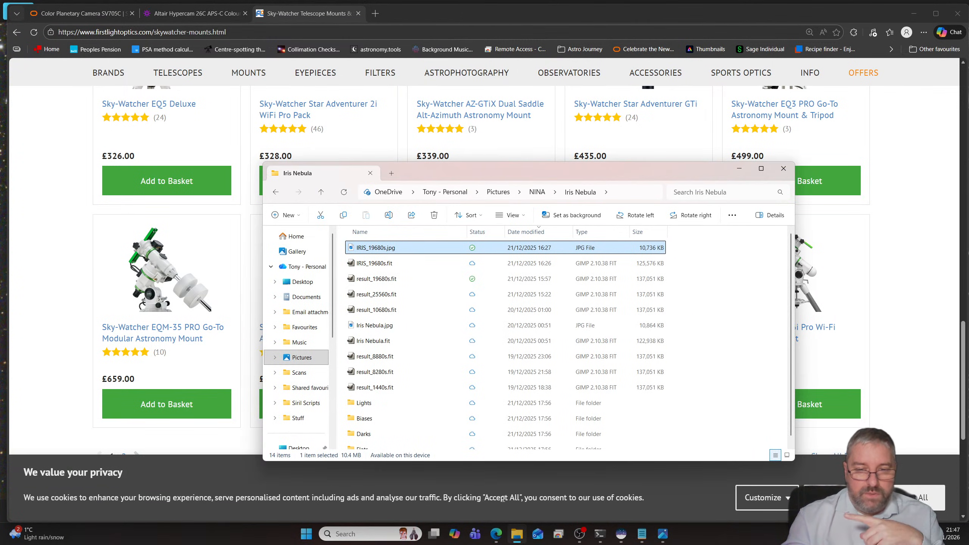
{"action": "left_click", "coordinate": [537, 191]}
{"action": "scroll", "coordinate": [404, 375], "scroll_direction": "down", "scroll_amount": 8}
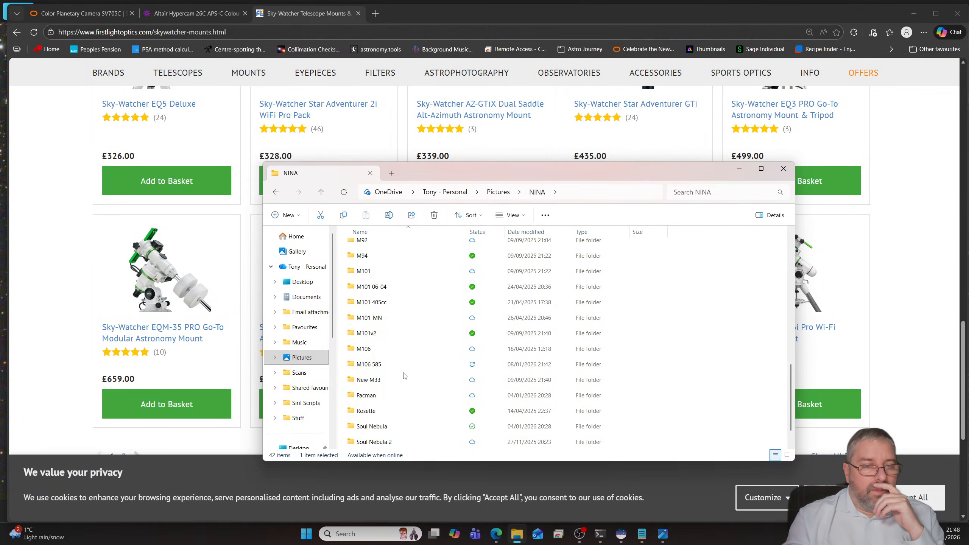
{"action": "double_click", "coordinate": [385, 397]}
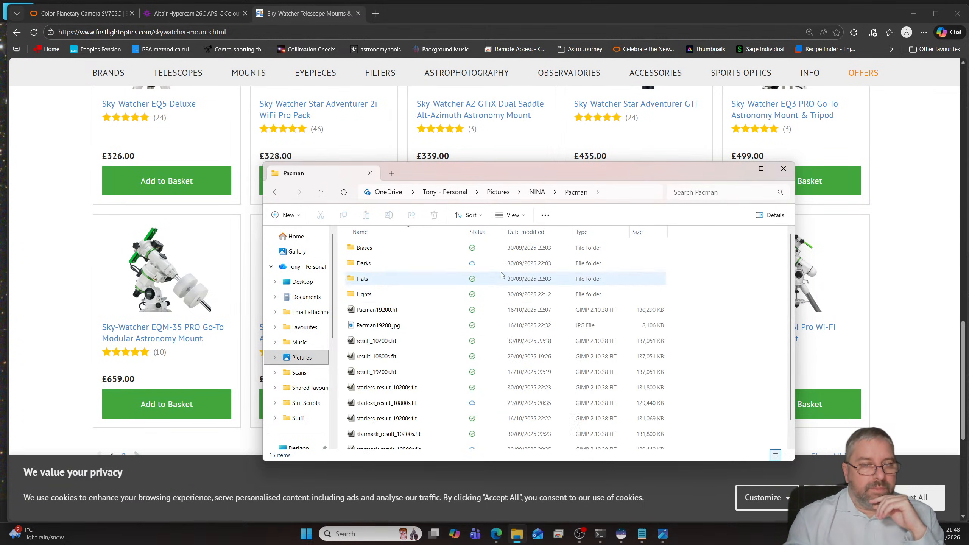
{"action": "left_click", "coordinate": [536, 233]}
{"action": "double_click", "coordinate": [381, 248]}
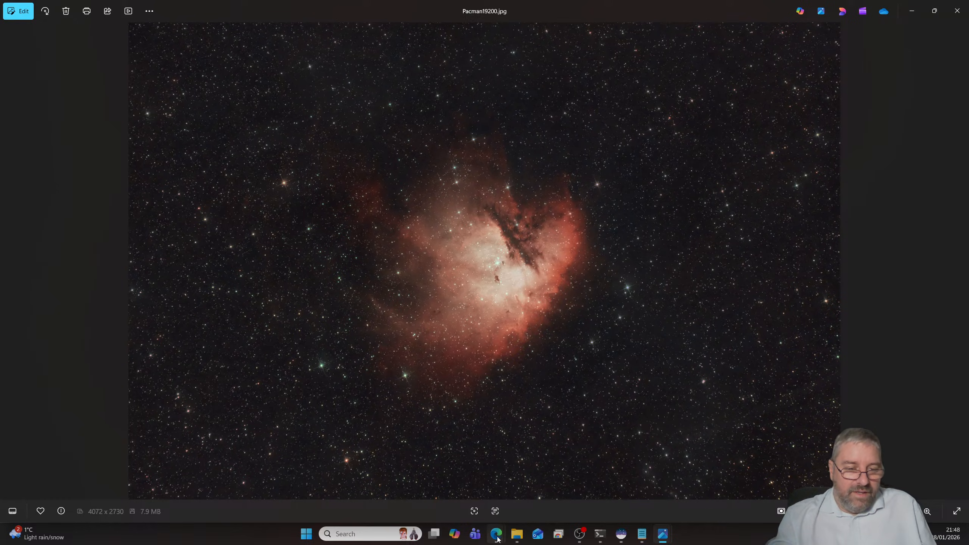
- Switch back to the browser's Sky-Watcher mounts page and bring up First Light Optics' iOptron mounts
{"action": "mouse_move", "coordinate": [496, 533]}
{"action": "left_click", "coordinate": [540, 492]}
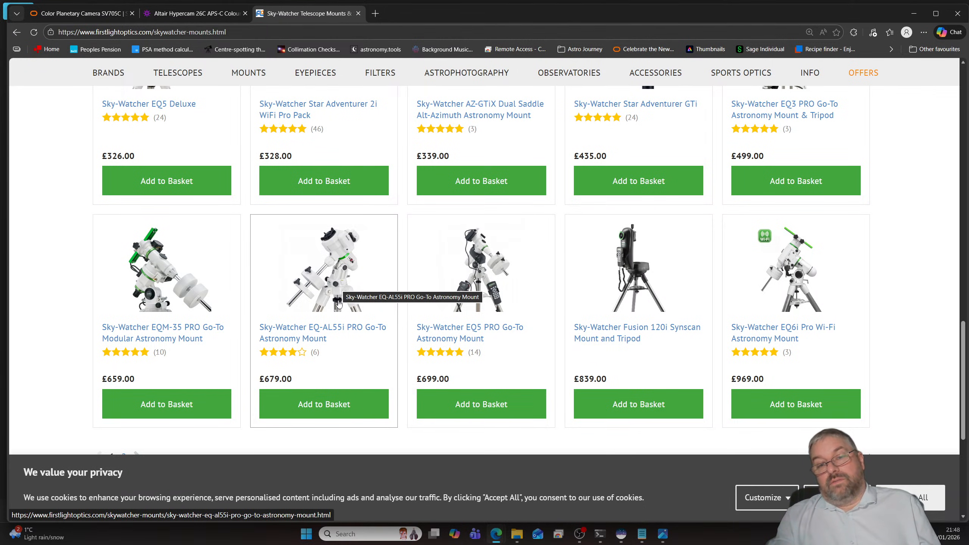
{"action": "scroll", "coordinate": [336, 307], "scroll_direction": "up", "scroll_amount": 12}
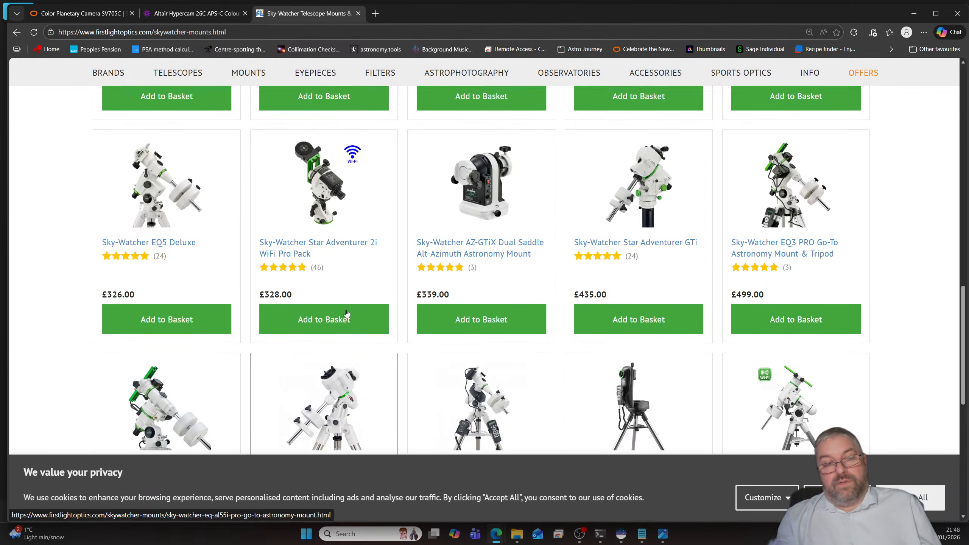
{"action": "scroll", "coordinate": [362, 286], "scroll_direction": "up", "scroll_amount": 5}
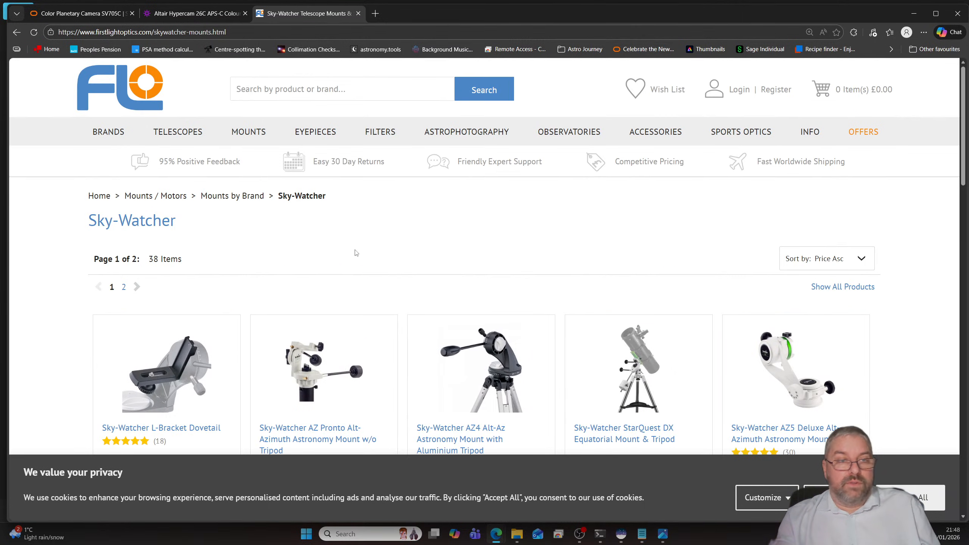
{"action": "mouse_move", "coordinate": [252, 141]}
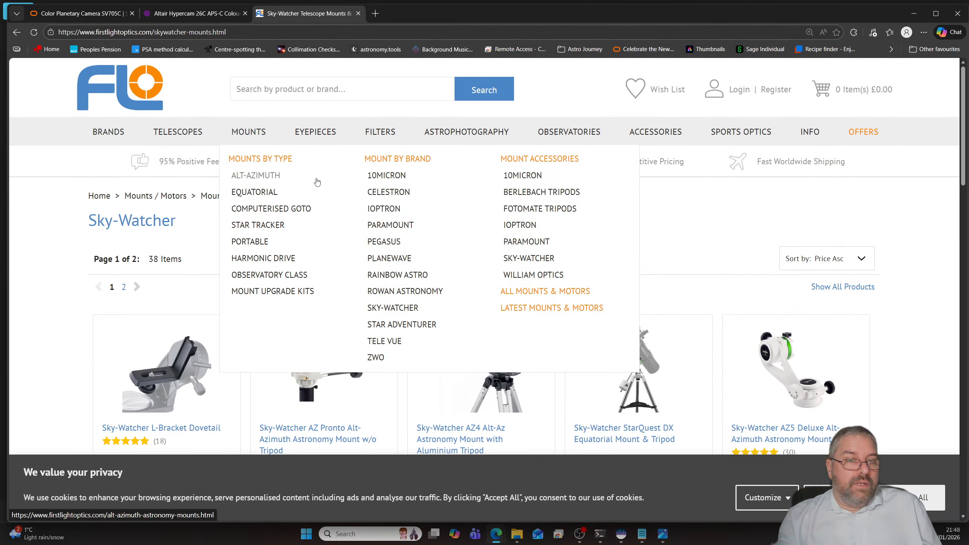
{"action": "left_click", "coordinate": [396, 209]}
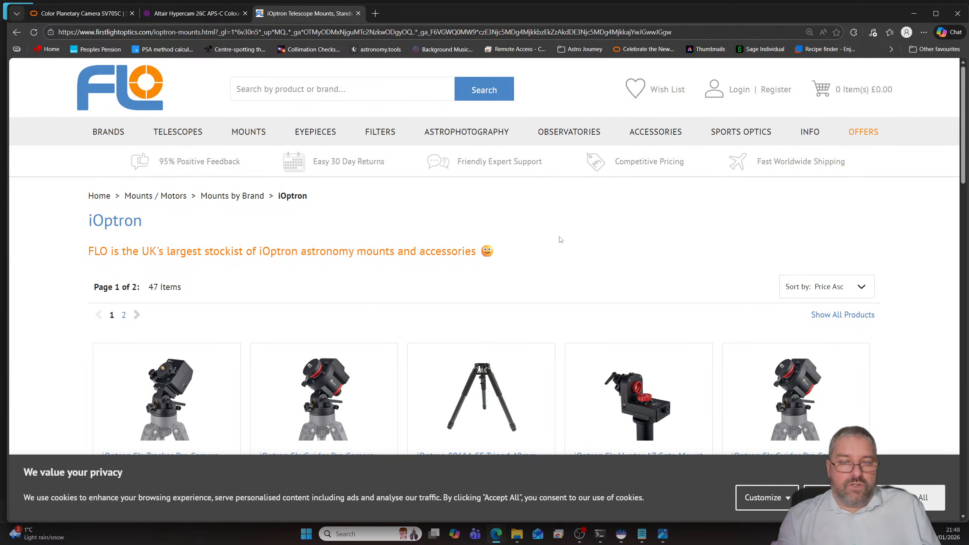
- Look through the iOptron mounts and prices from the SkyHunter packages to the HAE29C Harmonic Drive mount
{"action": "scroll", "coordinate": [560, 239], "scroll_direction": "down", "scroll_amount": 10}
{"action": "scroll", "coordinate": [594, 266], "scroll_direction": "up", "scroll_amount": 3}
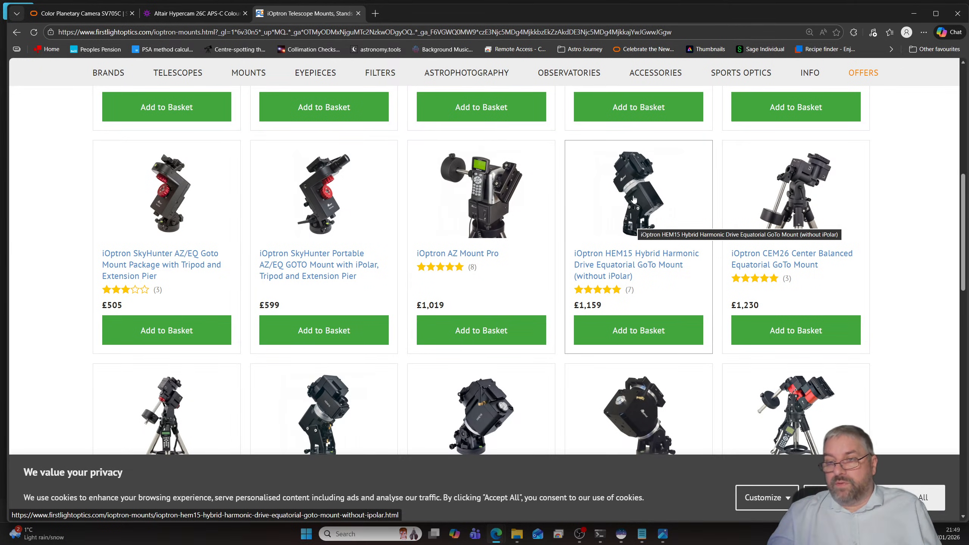
{"action": "scroll", "coordinate": [630, 179], "scroll_direction": "down", "scroll_amount": 2}
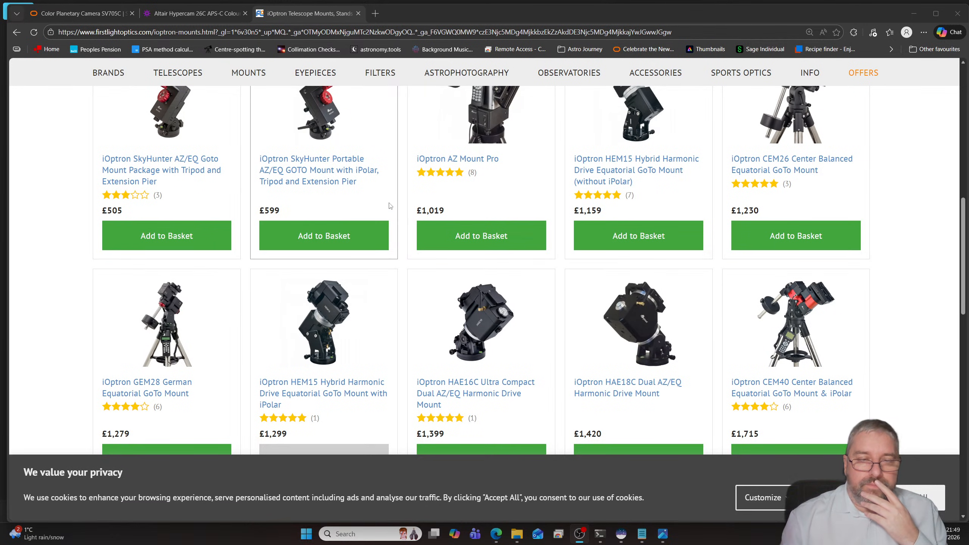
{"action": "scroll", "coordinate": [630, 264], "scroll_direction": "down", "scroll_amount": 2}
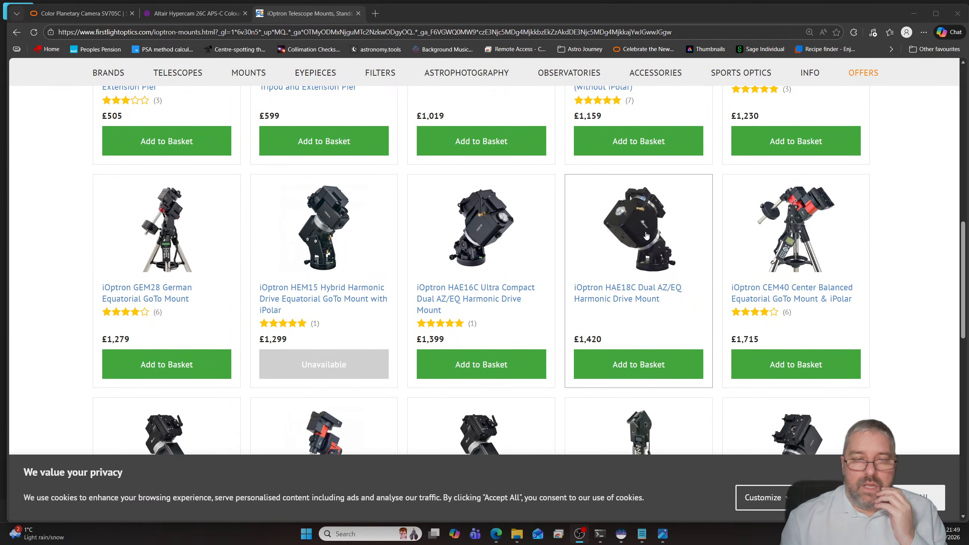
{"action": "scroll", "coordinate": [630, 237], "scroll_direction": "down", "scroll_amount": 1}
{"action": "scroll", "coordinate": [630, 236], "scroll_direction": "down", "scroll_amount": 2}
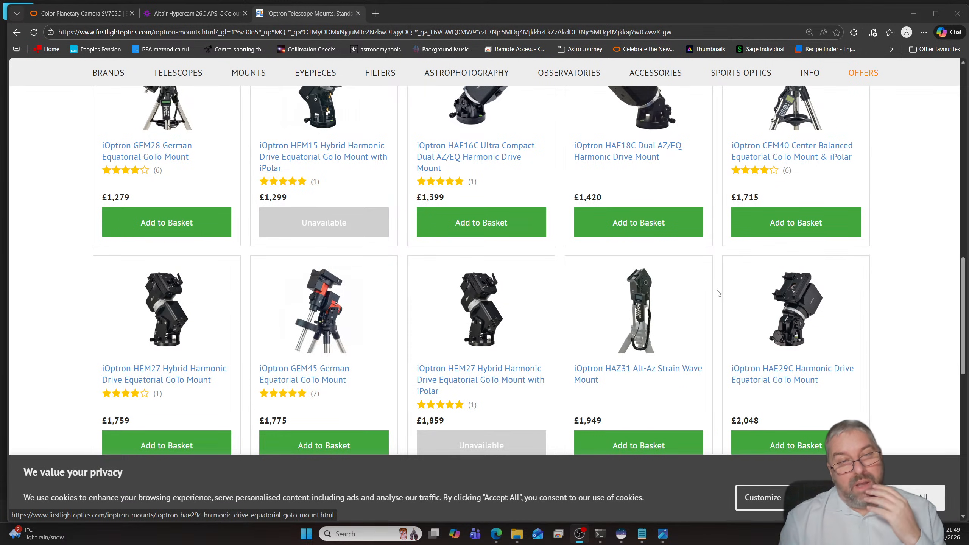
{"action": "scroll", "coordinate": [683, 275], "scroll_direction": "up", "scroll_amount": 5}
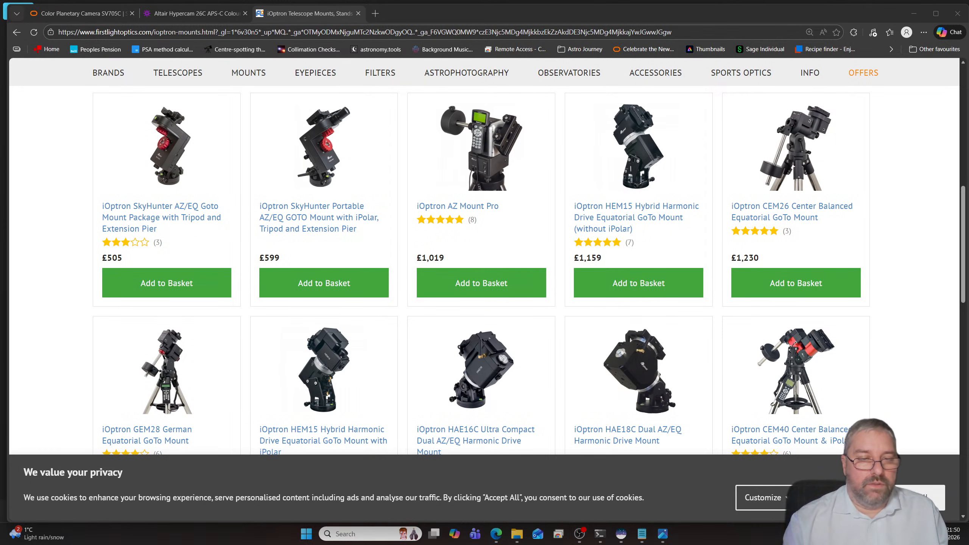
- Switch to PHD2 Log Viewer and load the guide log PHD2_GuideLog_2026-01-05_180739.txt
{"action": "key", "text": "super+plus"}
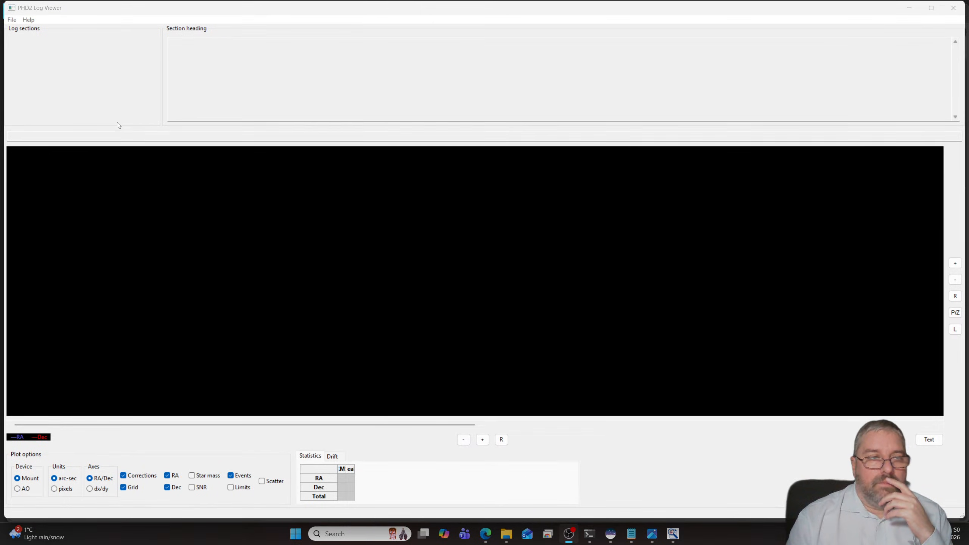
{"action": "left_click", "coordinate": [11, 19]}
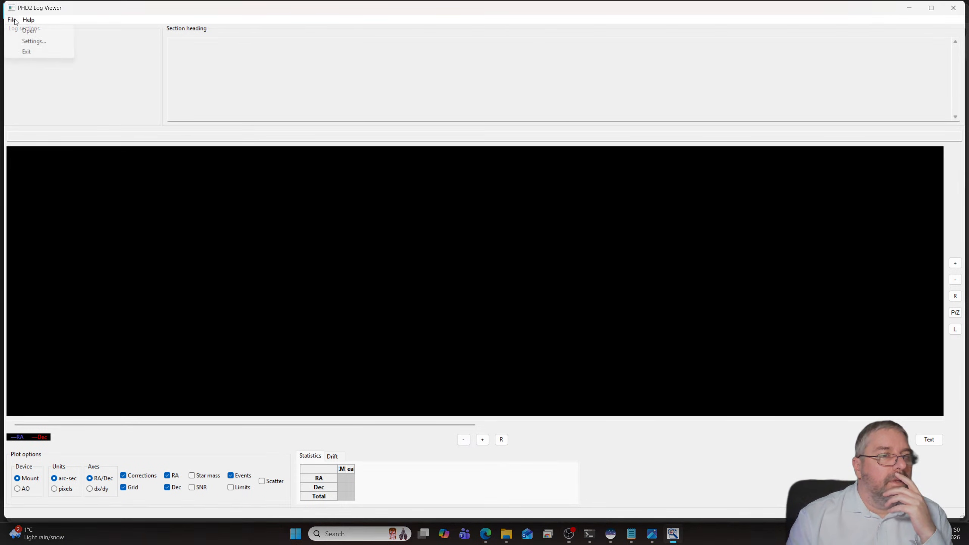
{"action": "left_click", "coordinate": [23, 30]}
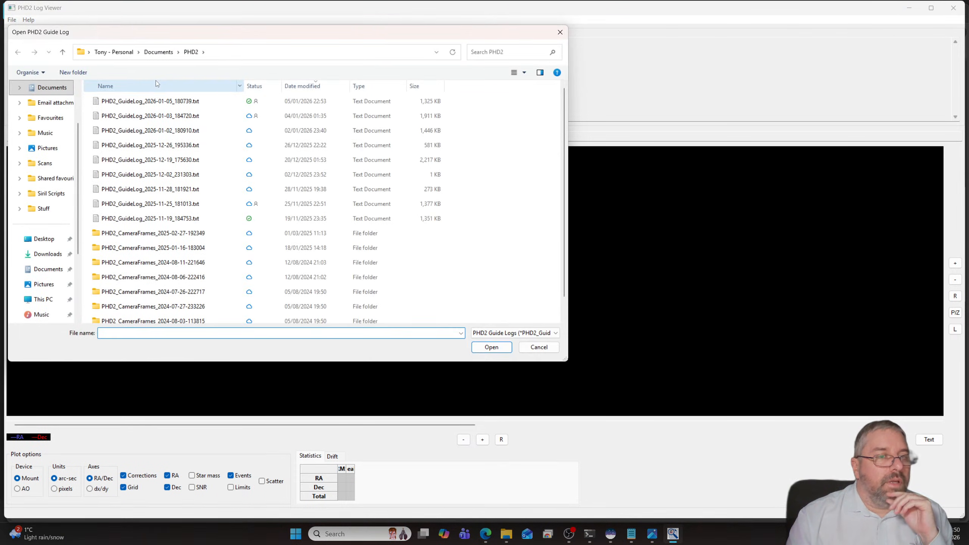
{"action": "left_click", "coordinate": [157, 104]}
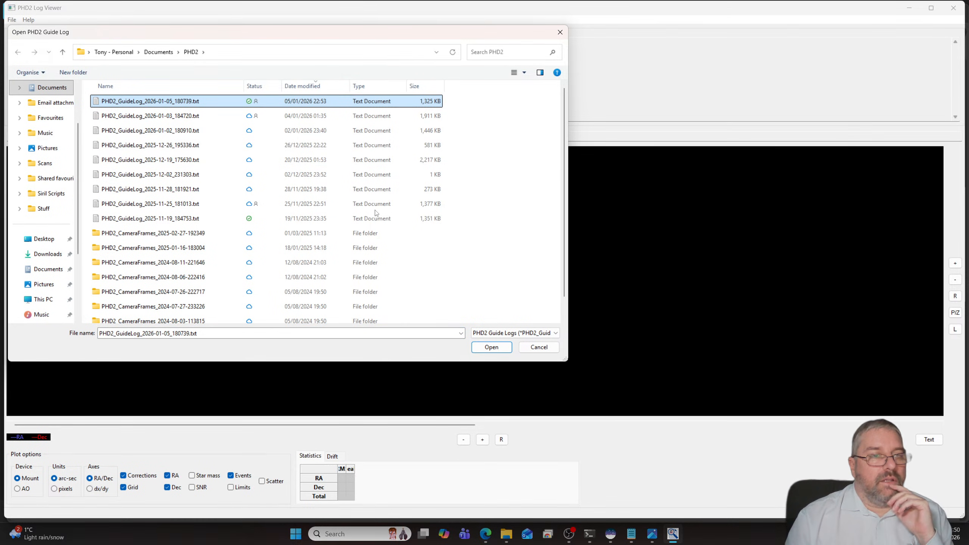
{"action": "left_click", "coordinate": [491, 348]}
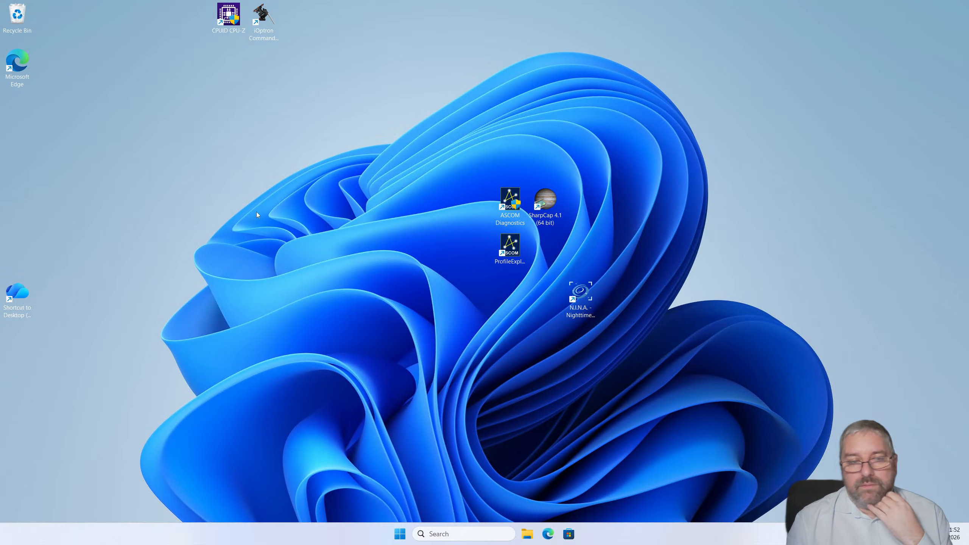
- Try to find iOptron Commander through the Windows search on the remote computer astromini
{"action": "left_click", "coordinate": [399, 535]}
{"action": "left_click", "coordinate": [427, 534]}
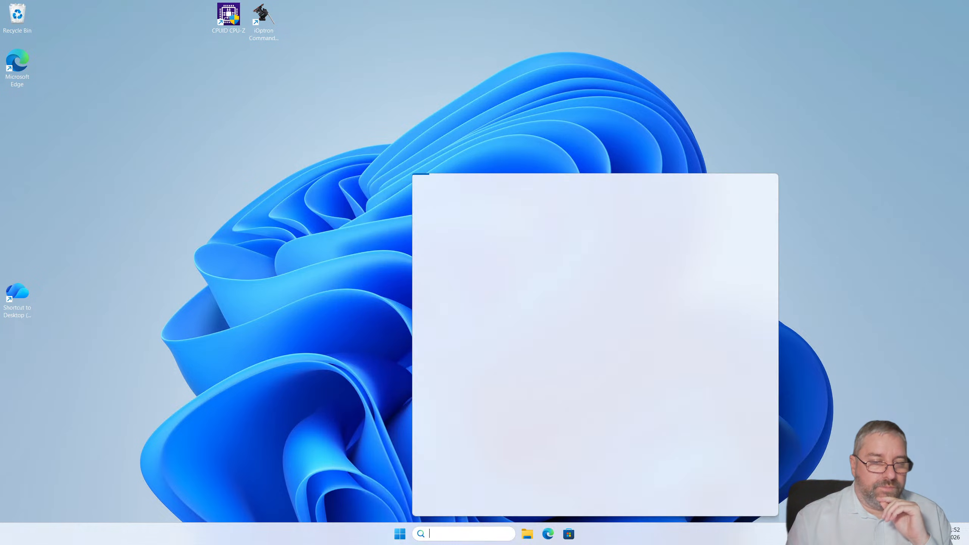
{"action": "type", "text": "ioptr"}
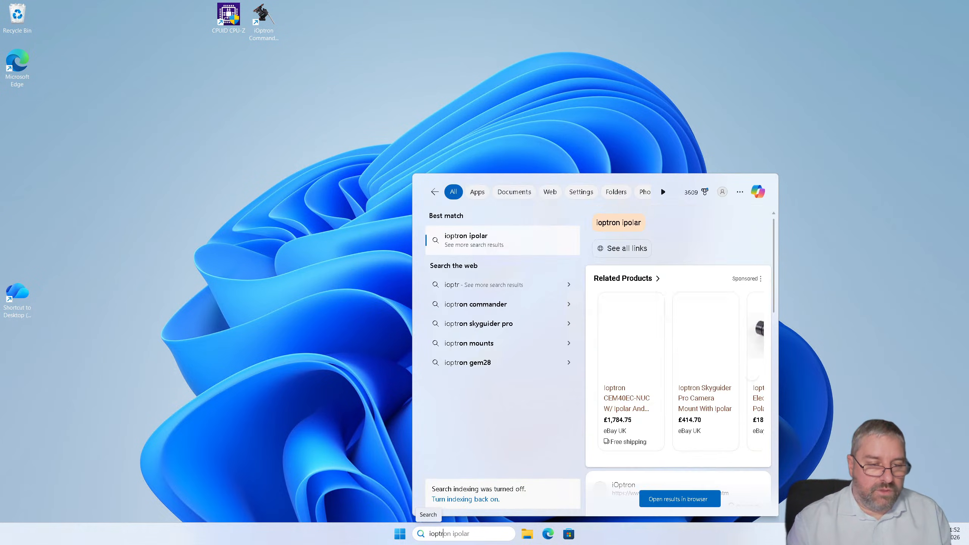
{"action": "type", "text": "on comman"}
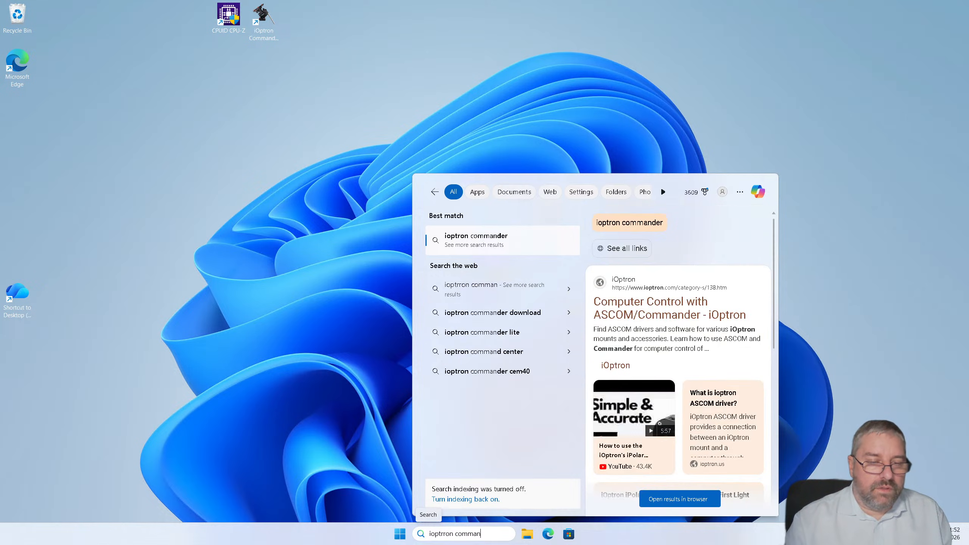
{"action": "key", "text": "BackSpace"}
{"action": "key", "text": "BackSpace"}
{"action": "key", "text": "BackSpace"}
{"action": "key", "text": "BackSpace"}
{"action": "key", "text": "BackSpace"}
{"action": "key", "text": "BackSpace"}
{"action": "key", "text": "BackSpace"}
{"action": "key", "text": "BackSpace"}
{"action": "key", "text": "BackSpace"}
{"action": "key", "text": "BackSpace"}
{"action": "key", "text": "BackSpace"}
{"action": "key", "text": "BackSpace"}
{"action": "key", "text": "BackSpace"}
{"action": "key", "text": "BackSpace"}
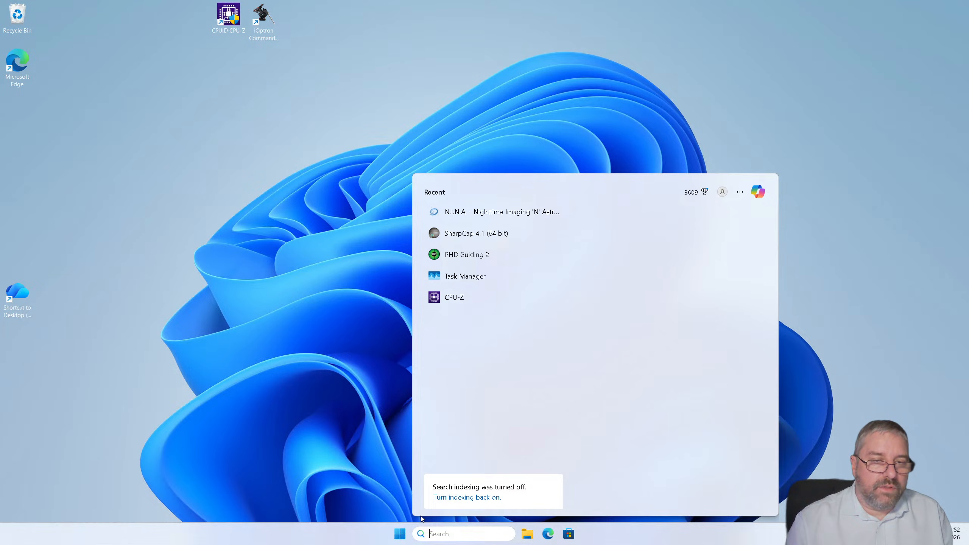
{"action": "left_click", "coordinate": [400, 534]}
{"action": "left_click", "coordinate": [400, 534]}
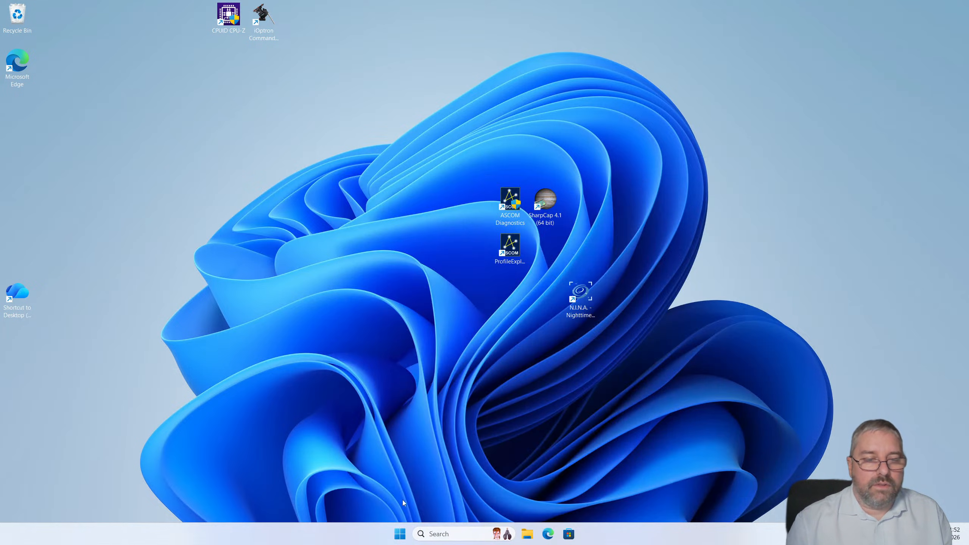
{"action": "left_click", "coordinate": [399, 537]}
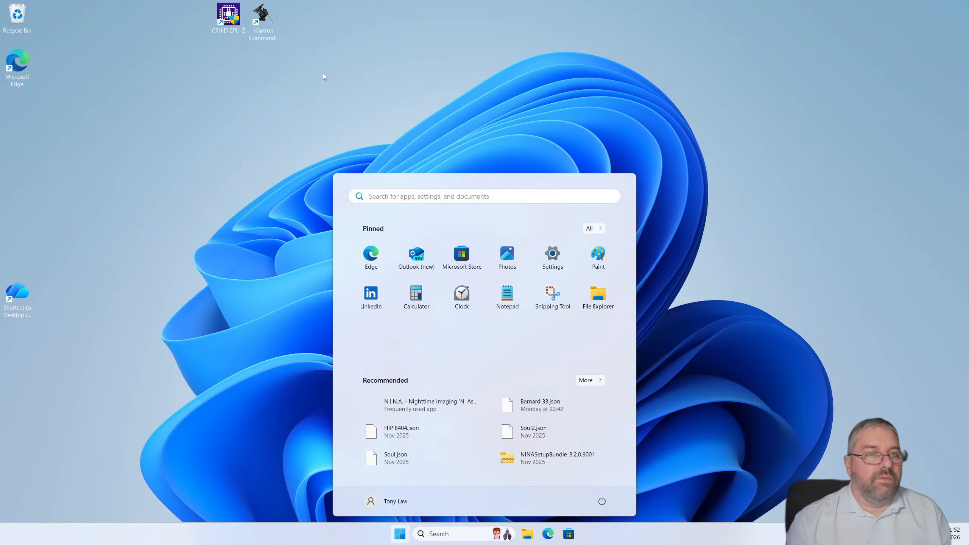
- Launch iOptron Commander from the remote desktop, view its connection settings, then close it and minimise the astromini session
{"action": "left_click", "coordinate": [266, 34]}
{"action": "double_click", "coordinate": [266, 33]}
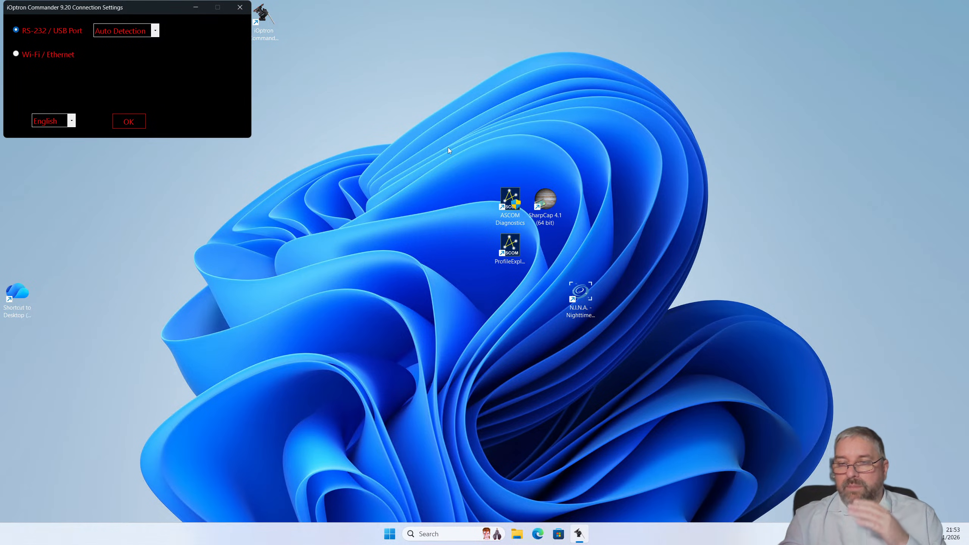
{"action": "left_click", "coordinate": [240, 7]}
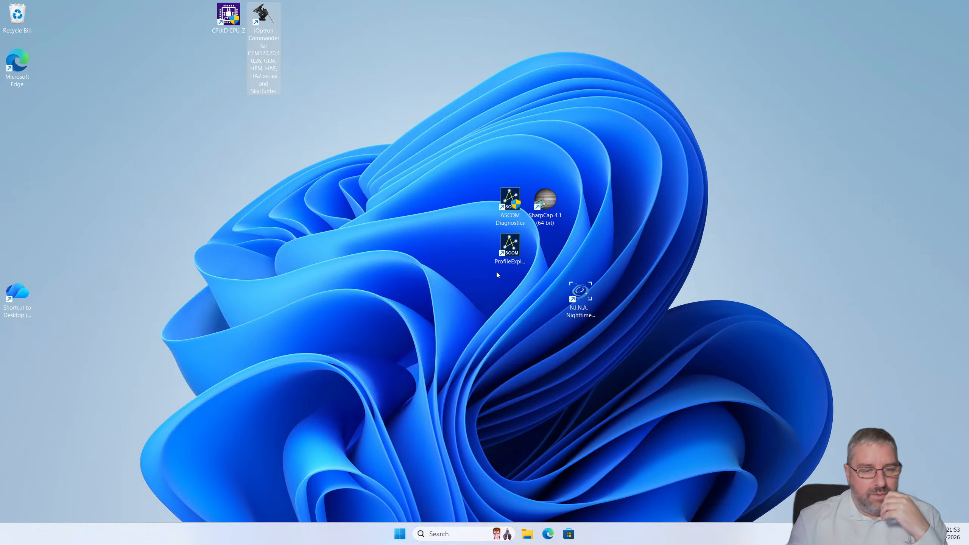
{"action": "mouse_move", "coordinate": [538, 15]}
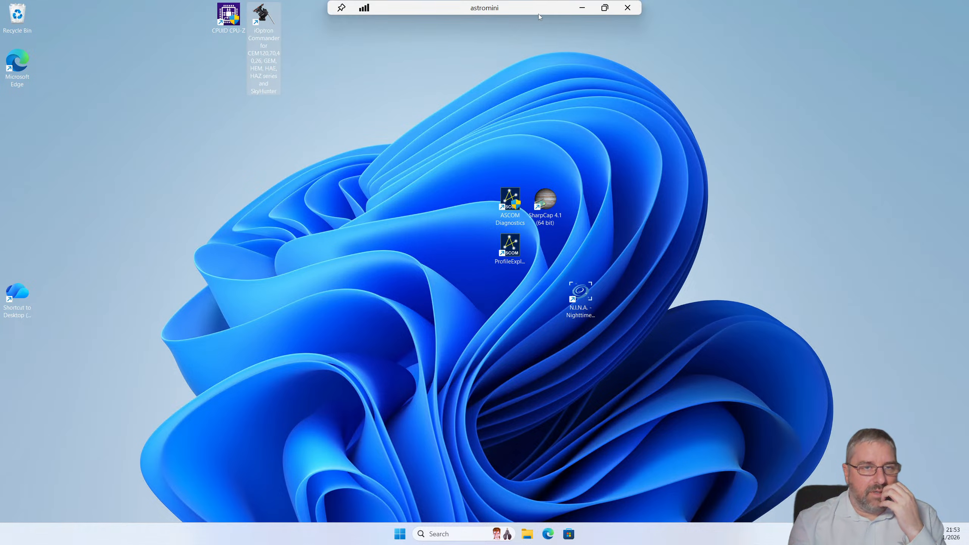
{"action": "left_click", "coordinate": [582, 10]}
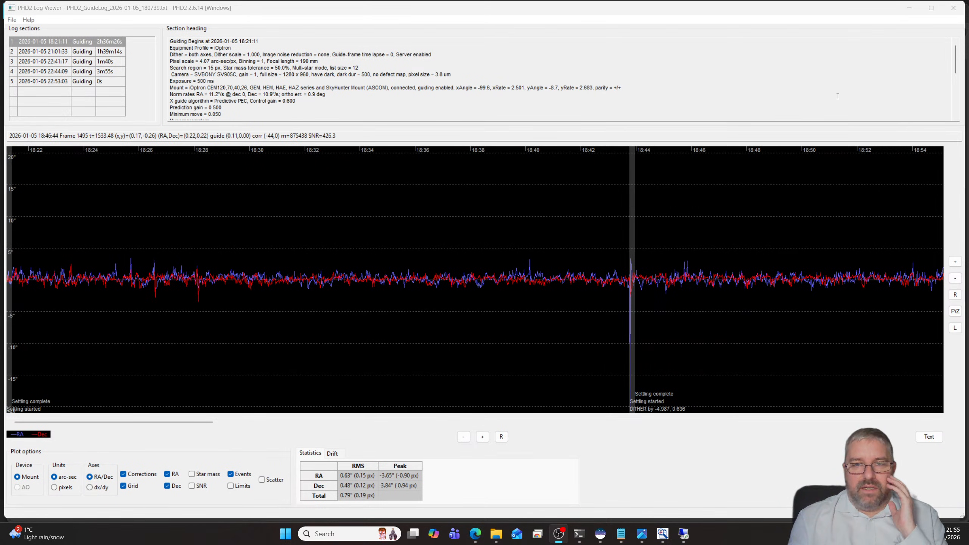
- Close PHD2 Log Viewer and return to the beginning of the iOptron mounts page in the browser
{"action": "left_click", "coordinate": [953, 8]}
{"action": "mouse_move", "coordinate": [741, 73]}
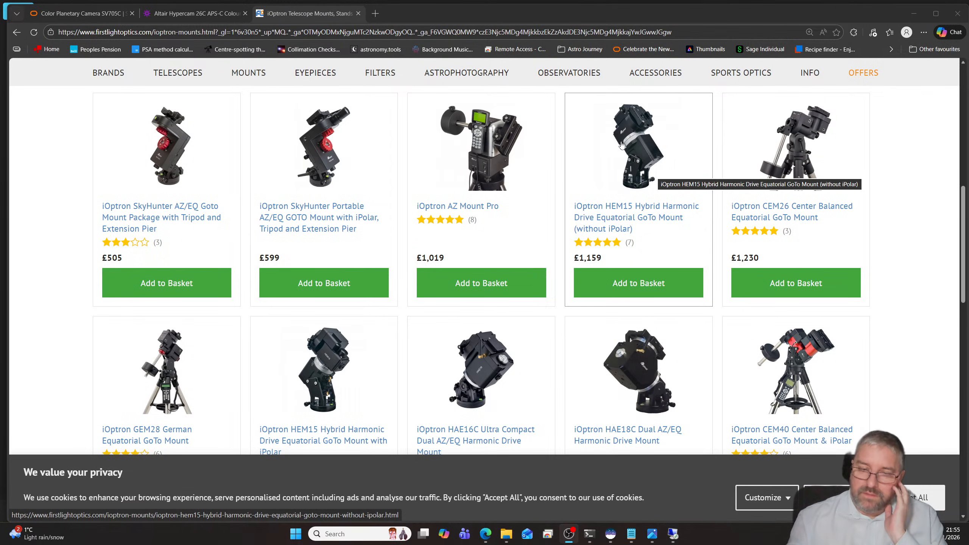
{"action": "mouse_move", "coordinate": [407, 65]}
{"action": "scroll", "coordinate": [327, 103], "scroll_direction": "up", "scroll_amount": 5}
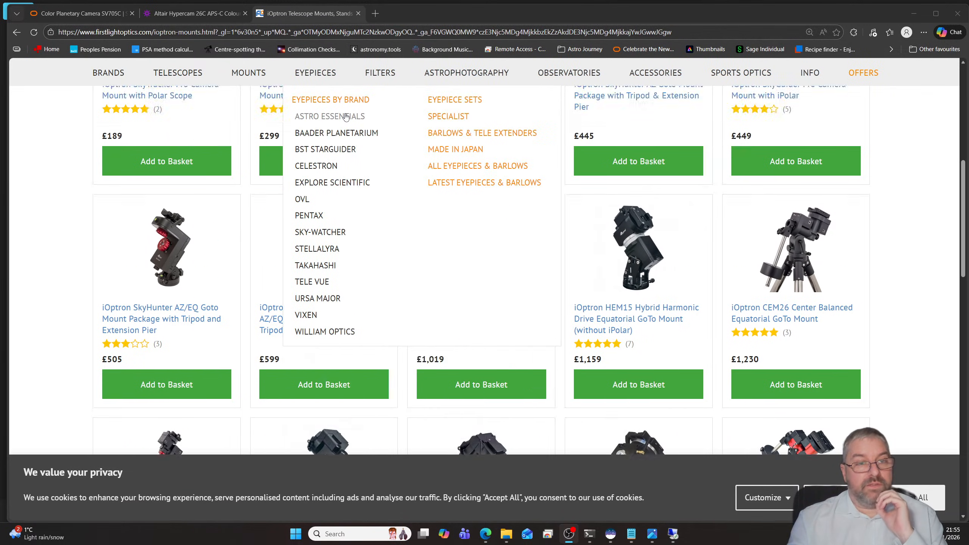
{"action": "left_click", "coordinate": [326, 88]}
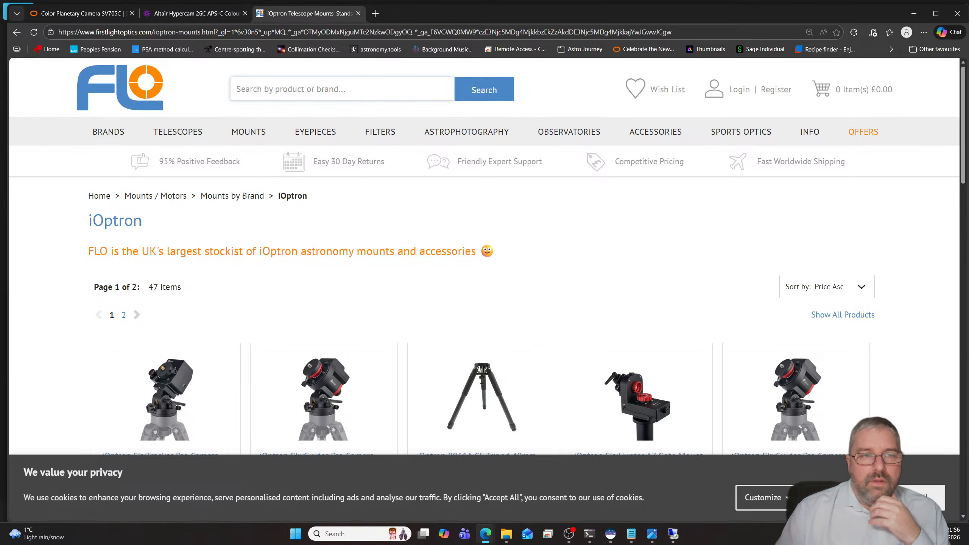
{"action": "key", "text": "alt+Tab"}
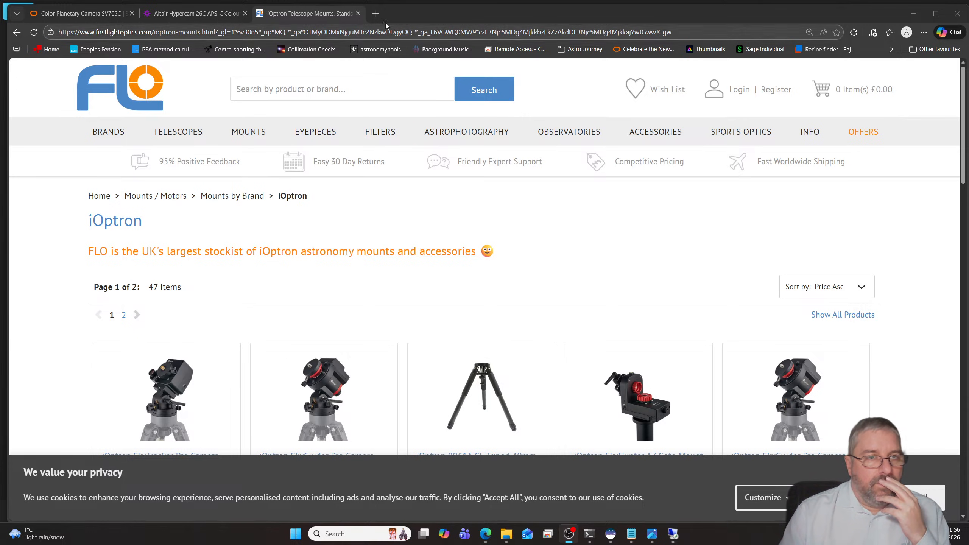
{"action": "left_click", "coordinate": [375, 13]}
{"action": "left_click", "coordinate": [357, 36]}
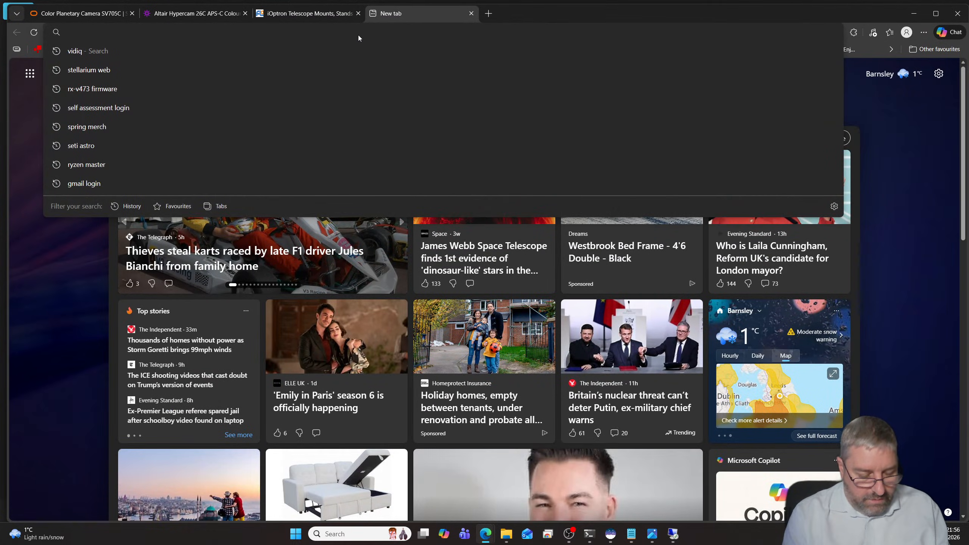
{"action": "type", "text": "www.goo"}
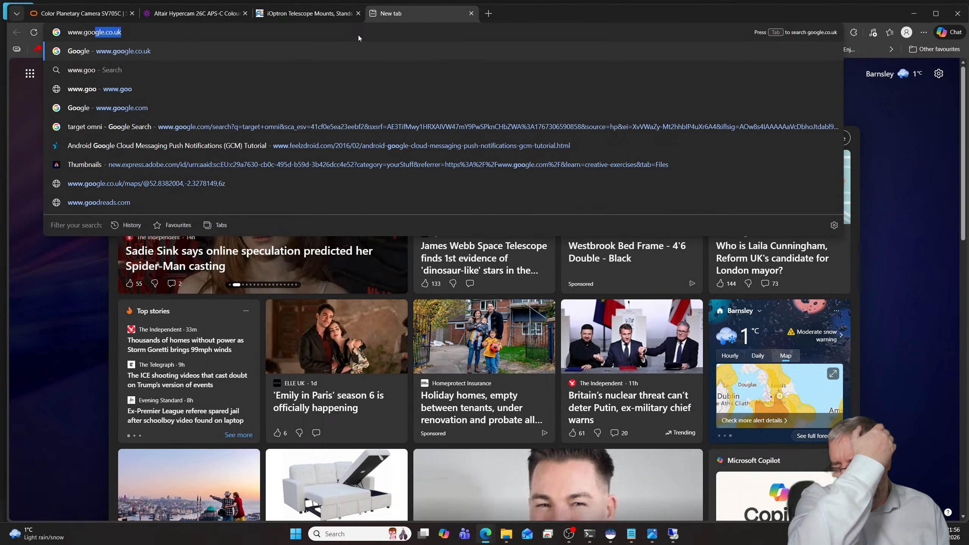
{"action": "key", "text": "BackSpace"}
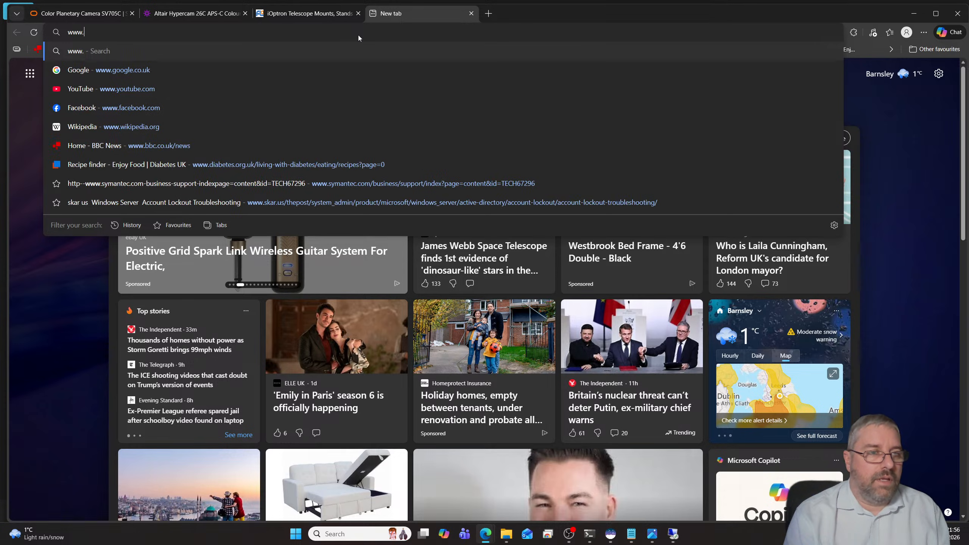
{"action": "type", "text": "skywatcher.com"}
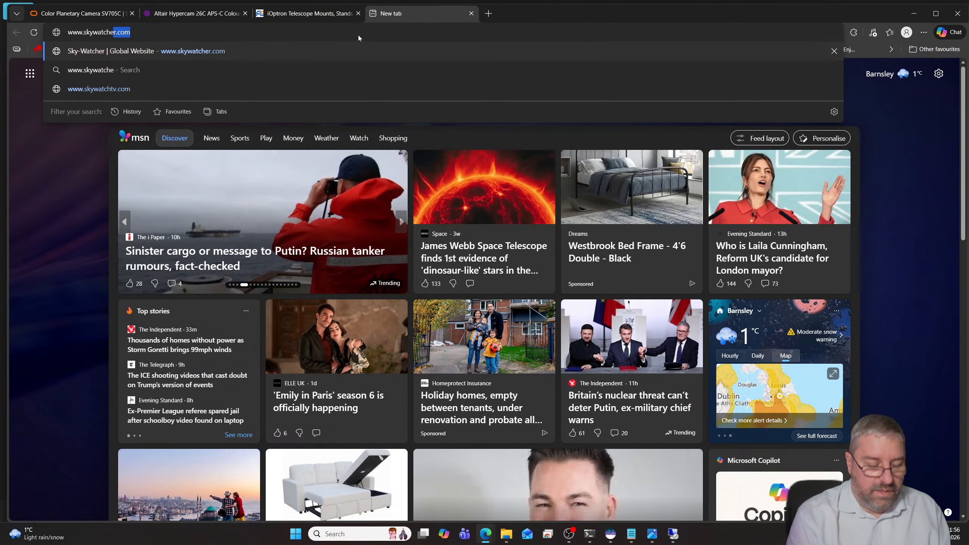
{"action": "key", "text": "Return"}
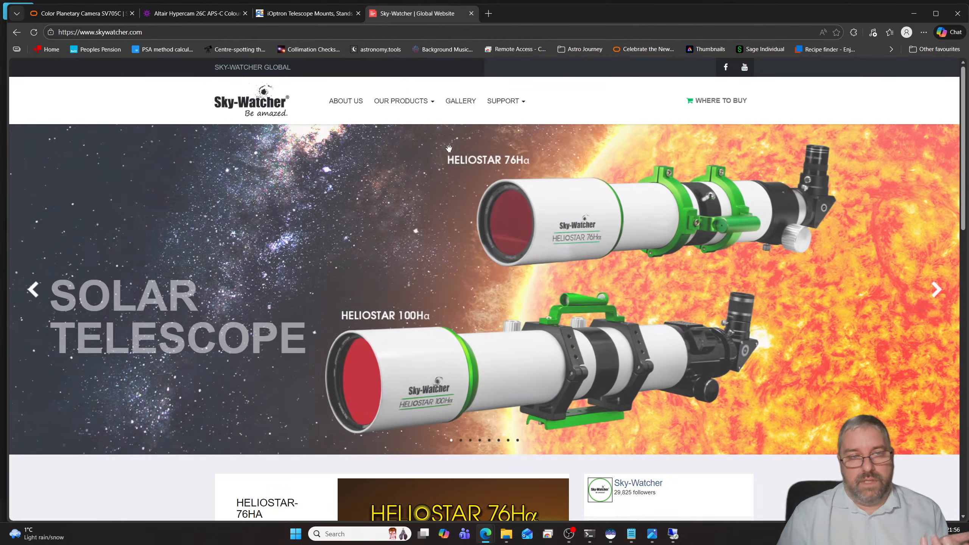
- Review Sky-Watcher's software and firmware downloads, viewing the ASCOM Driver section and returning to the SynScan App section
{"action": "mouse_move", "coordinate": [506, 108]}
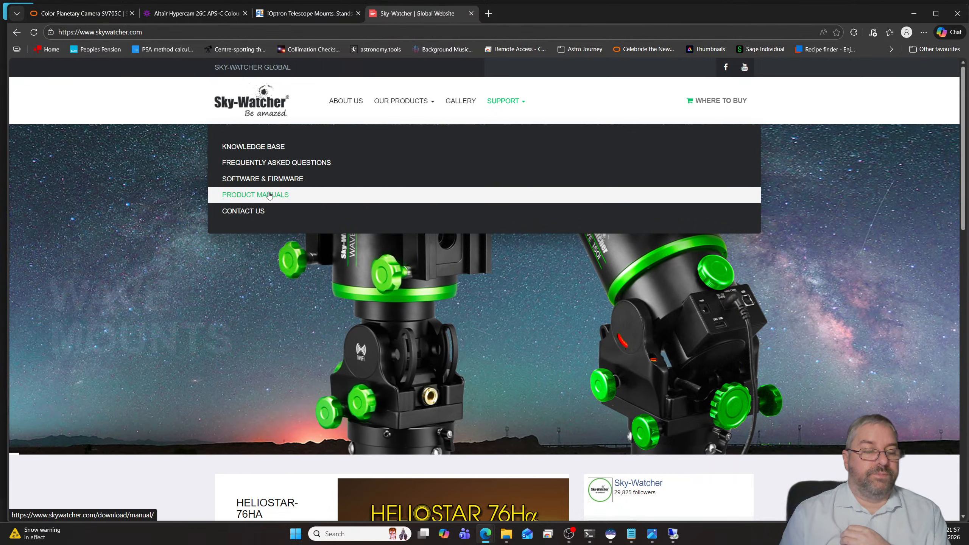
{"action": "left_click", "coordinate": [281, 180]}
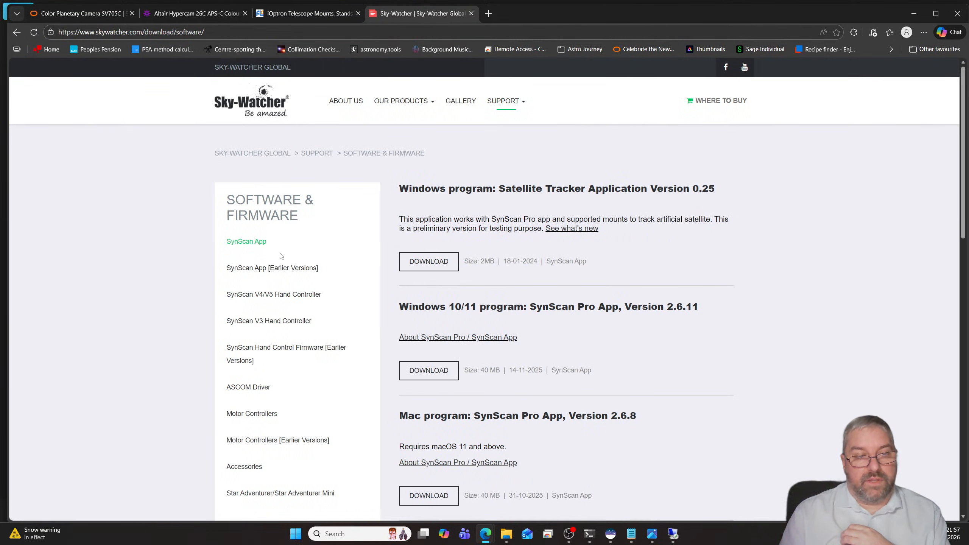
{"action": "scroll", "coordinate": [197, 253], "scroll_direction": "down", "scroll_amount": 3}
{"action": "scroll", "coordinate": [202, 256], "scroll_direction": "down", "scroll_amount": 2}
{"action": "scroll", "coordinate": [203, 258], "scroll_direction": "up", "scroll_amount": 3}
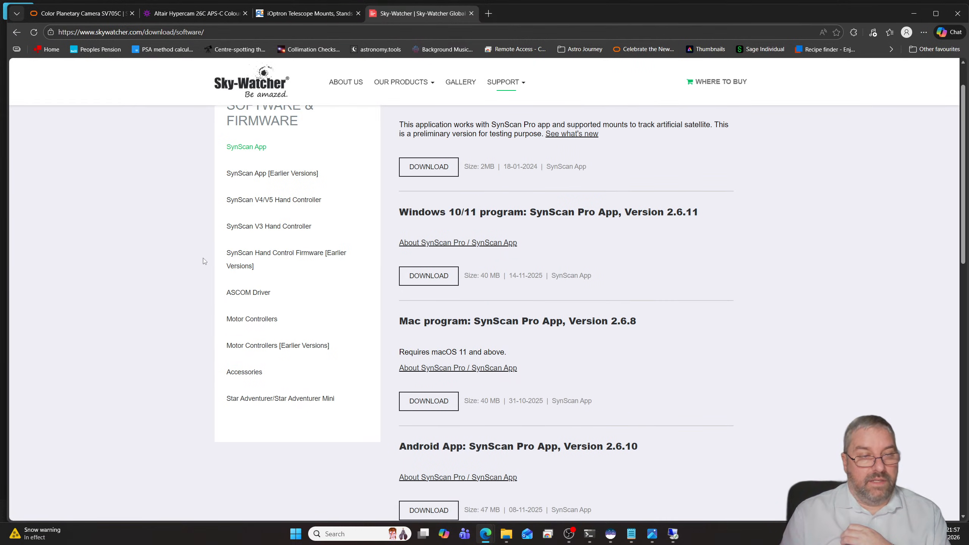
{"action": "left_click", "coordinate": [247, 293]}
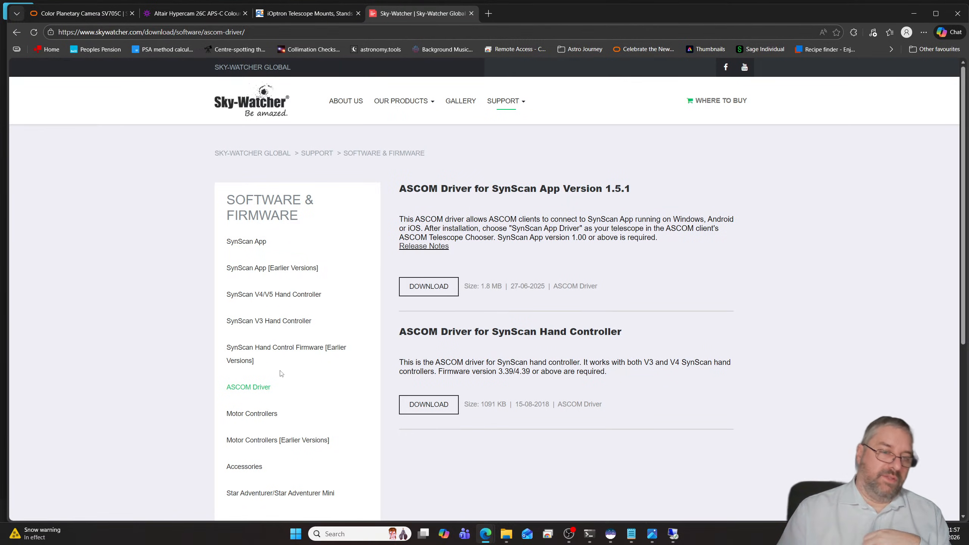
{"action": "left_click", "coordinate": [246, 241]}
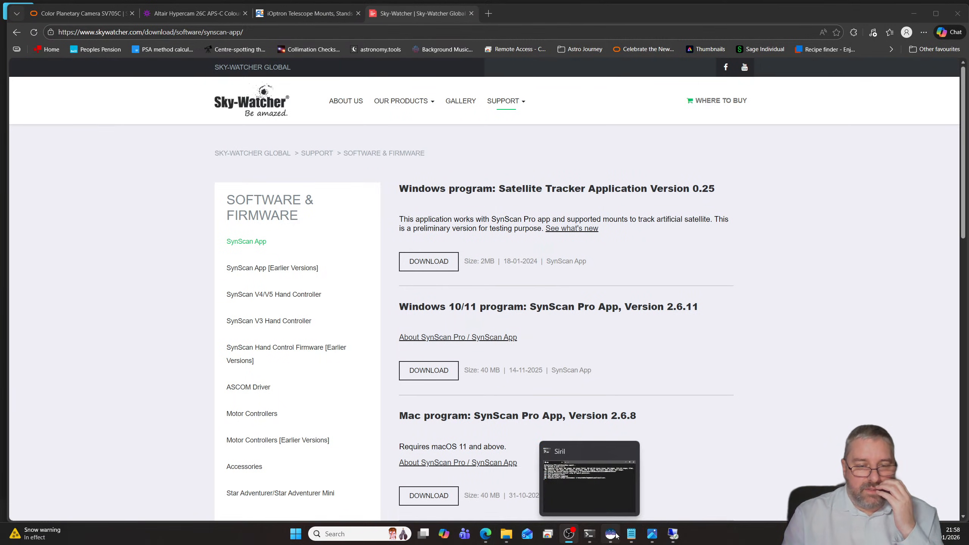
- Switch to Siril and browse the Soul Nebula and Heart Nebula folders inside NINA to preview their processed images
{"action": "mouse_move", "coordinate": [511, 534]}
{"action": "mouse_move", "coordinate": [576, 535]}
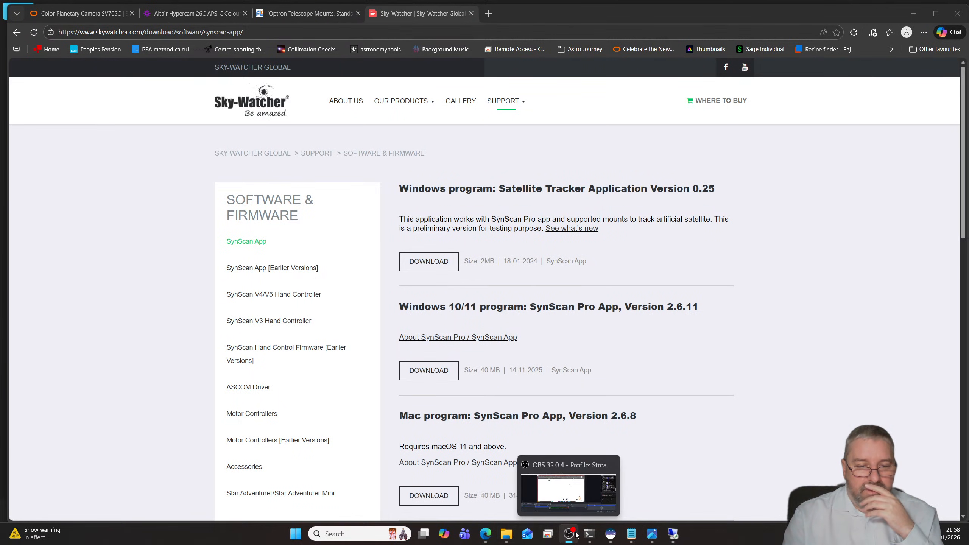
{"action": "left_click", "coordinate": [610, 533]}
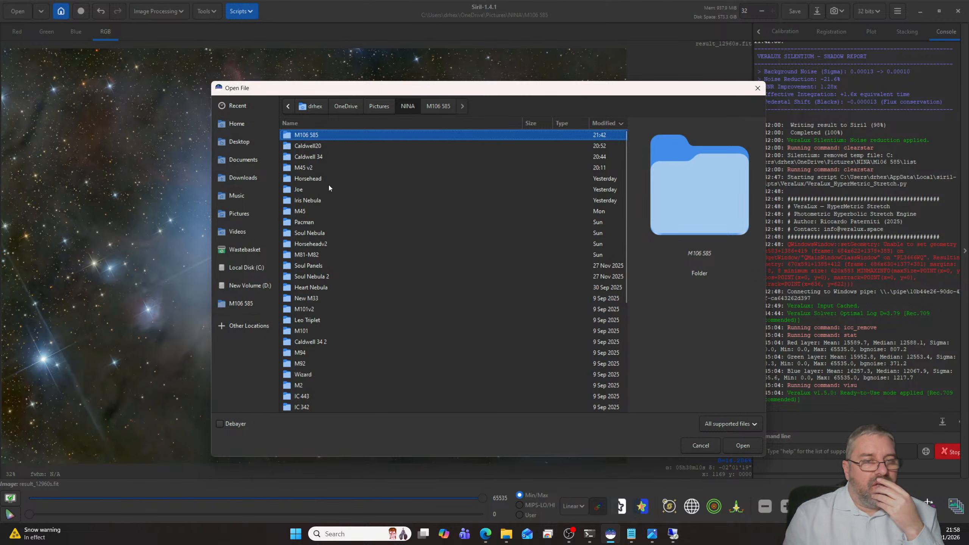
{"action": "double_click", "coordinate": [316, 231]}
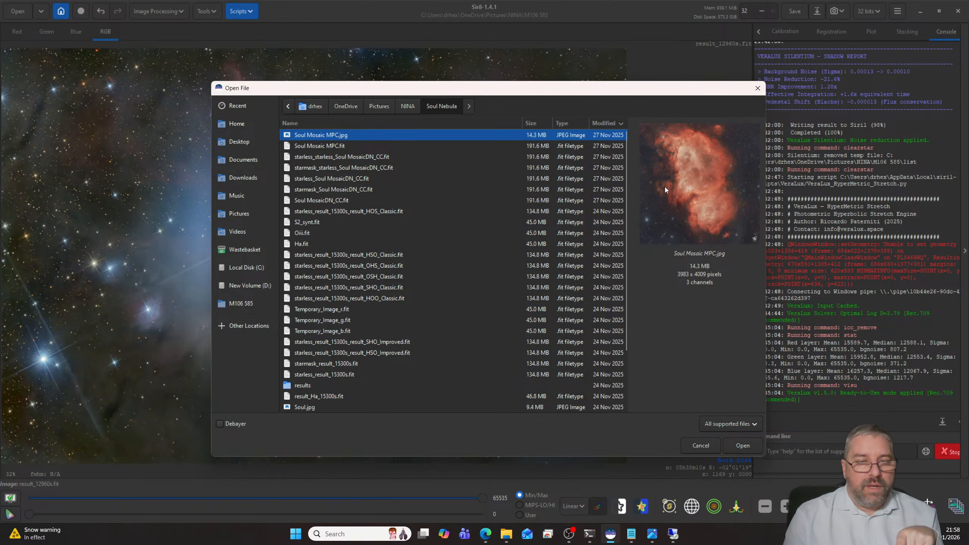
{"action": "left_click", "coordinate": [407, 106]}
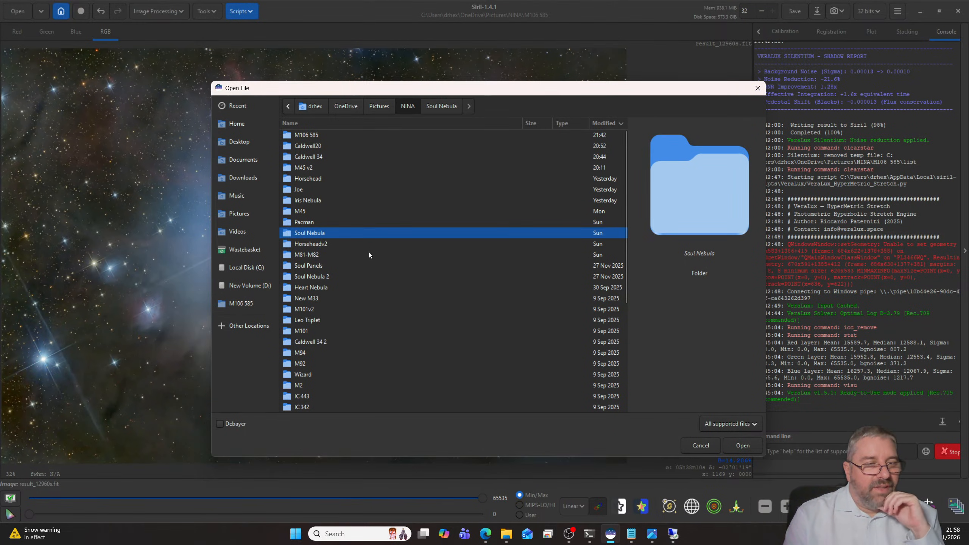
{"action": "scroll", "coordinate": [368, 252], "scroll_direction": "down", "scroll_amount": 1}
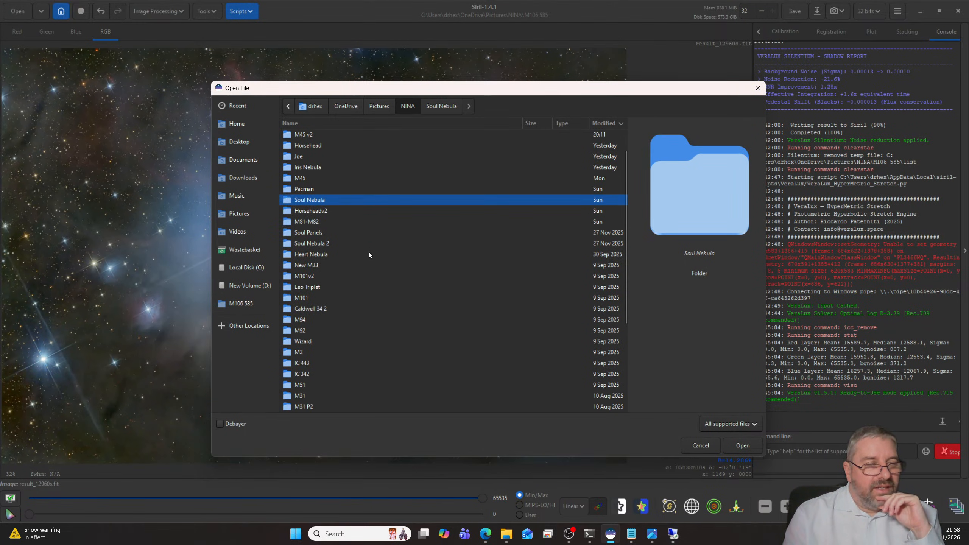
{"action": "double_click", "coordinate": [323, 254]}
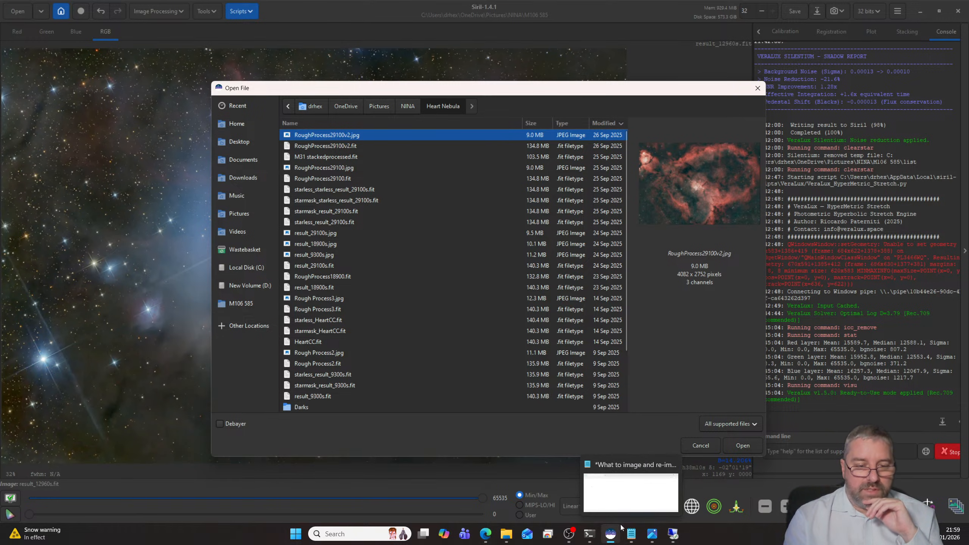
- Add the line "Heart Nebula with 571" to the 2026 imaging list in Notepad, then minimise the note
{"action": "left_click", "coordinate": [631, 534]}
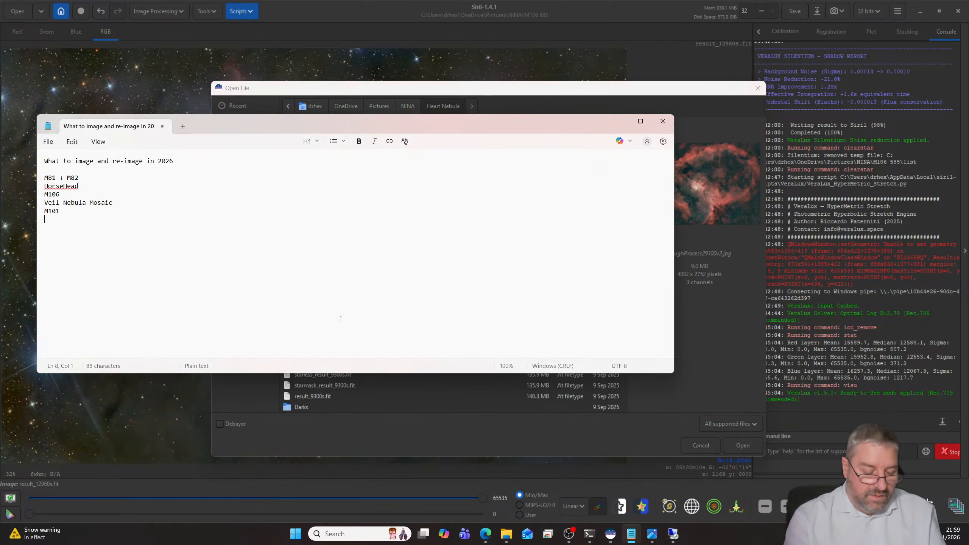
{"action": "type", "text": "Heart"}
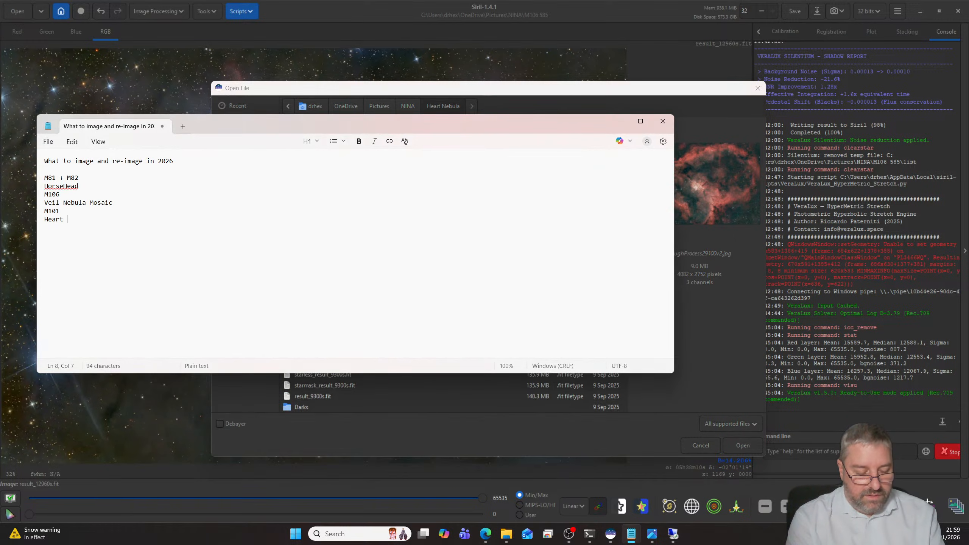
{"action": "type", "text": " Nebula with "}
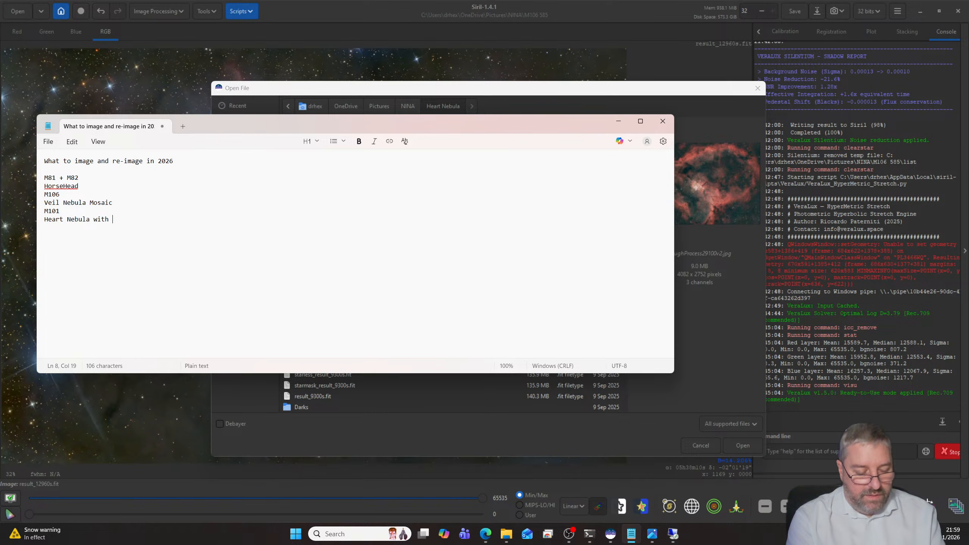
{"action": "type", "text": "571"}
{"action": "key", "text": "Return"}
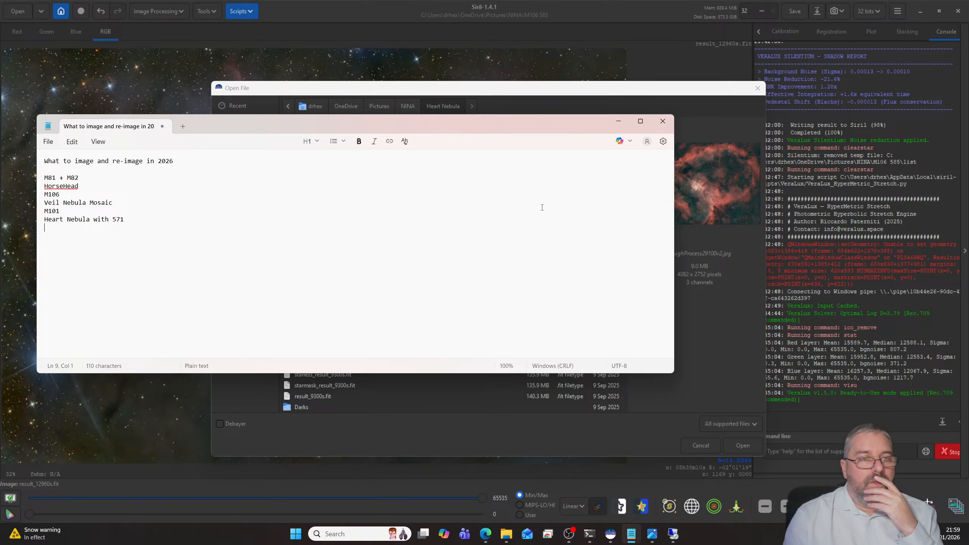
{"action": "left_click", "coordinate": [618, 121]}
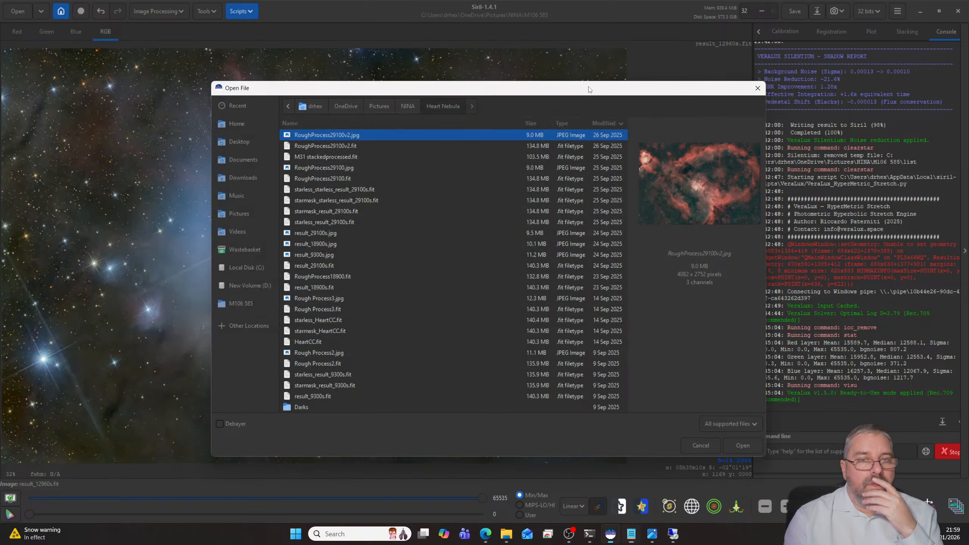
- Preview result_3960s.fit in the New M33 folder and the Leo Triplet image in Siril, then cancel opening a file
{"action": "left_click", "coordinate": [408, 109]}
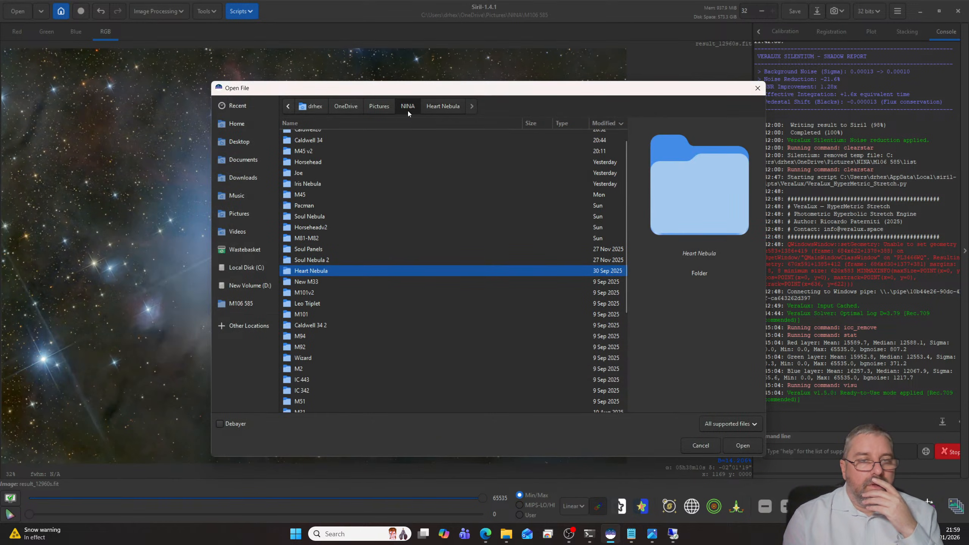
{"action": "double_click", "coordinate": [336, 277]}
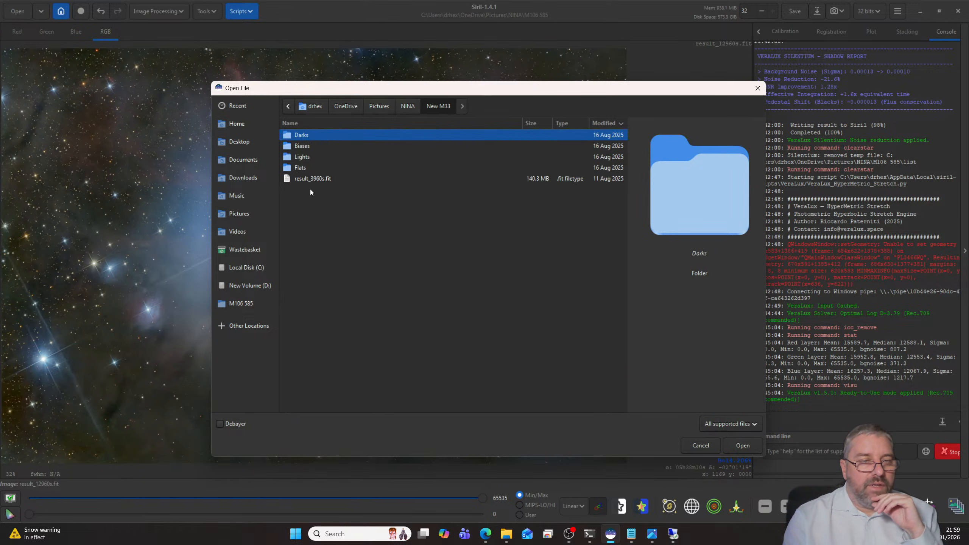
{"action": "left_click", "coordinate": [312, 178]}
{"action": "left_click", "coordinate": [407, 108]}
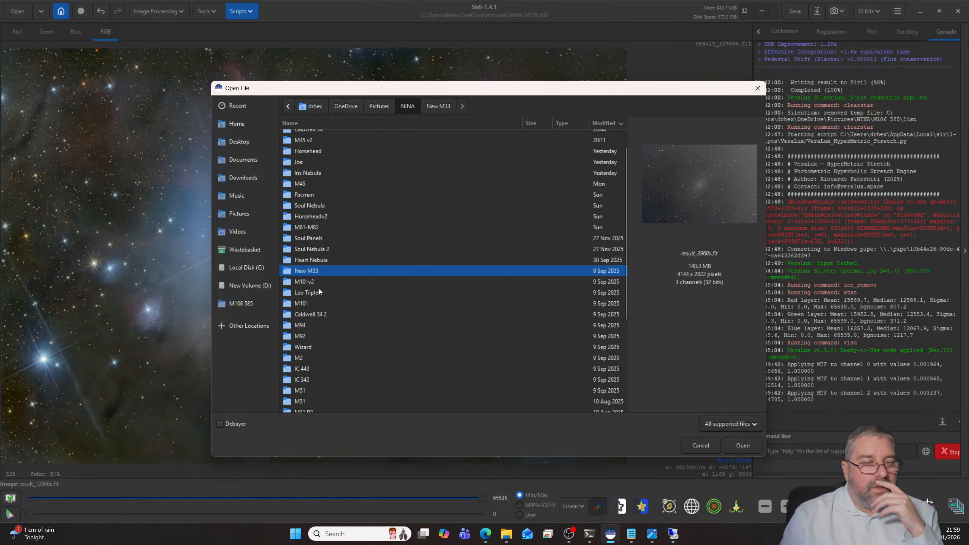
{"action": "double_click", "coordinate": [317, 292]}
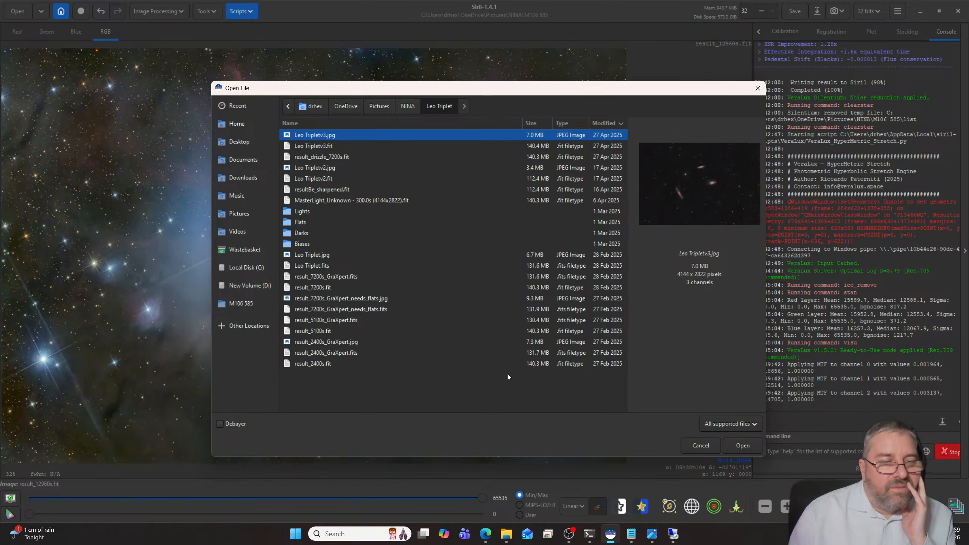
{"action": "left_click", "coordinate": [701, 445]}
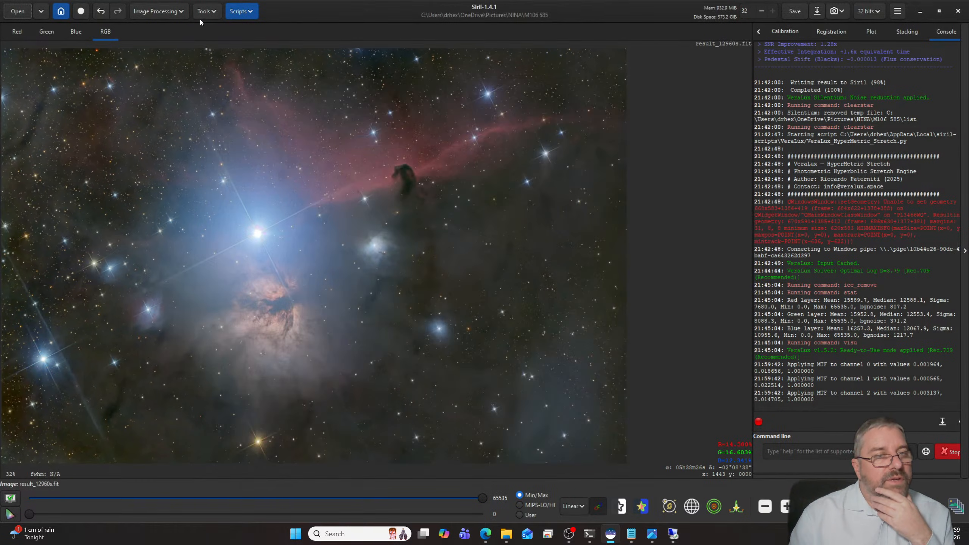
- Browse the NINA folder again and preview the M94 result and Wizard Rough ProcessCC.jpg
{"action": "left_click", "coordinate": [18, 11]}
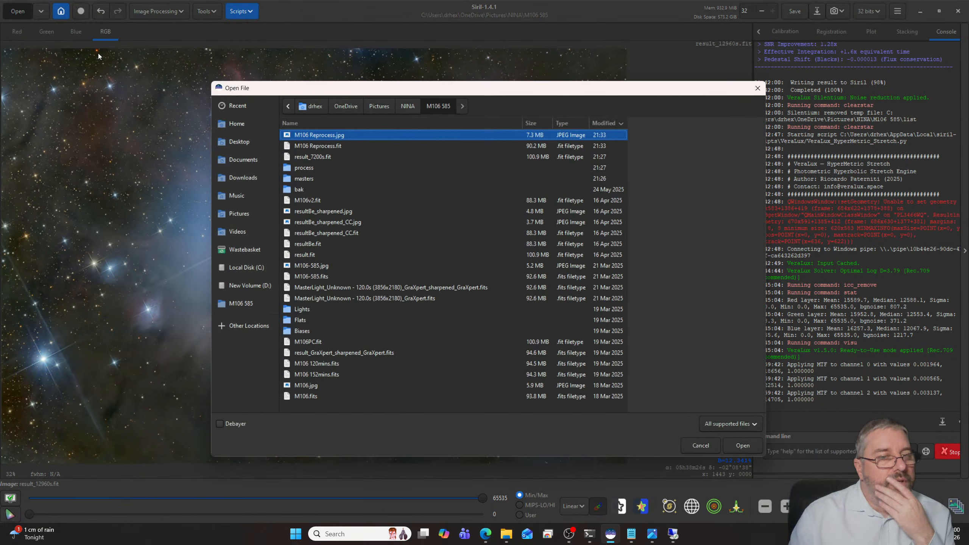
{"action": "left_click", "coordinate": [405, 111]}
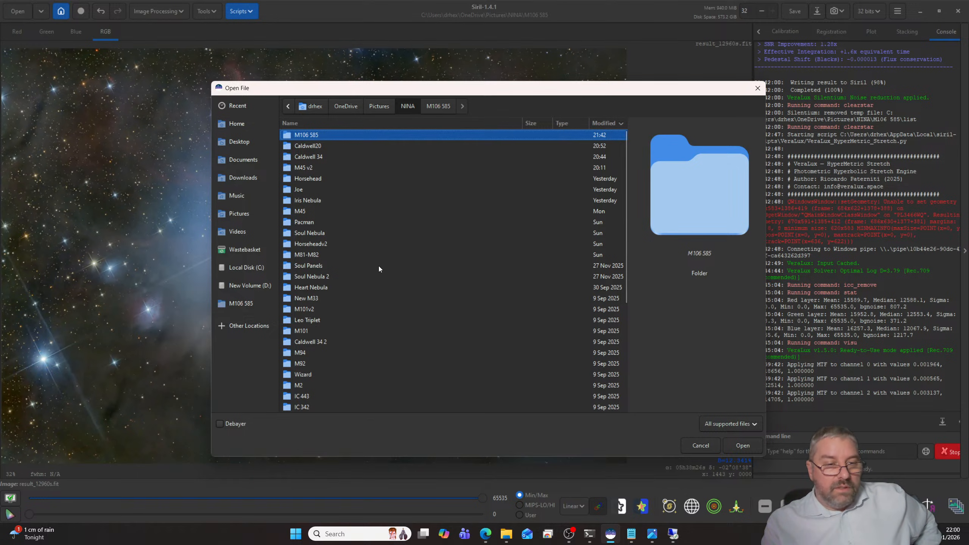
{"action": "scroll", "coordinate": [378, 266], "scroll_direction": "down", "scroll_amount": 2}
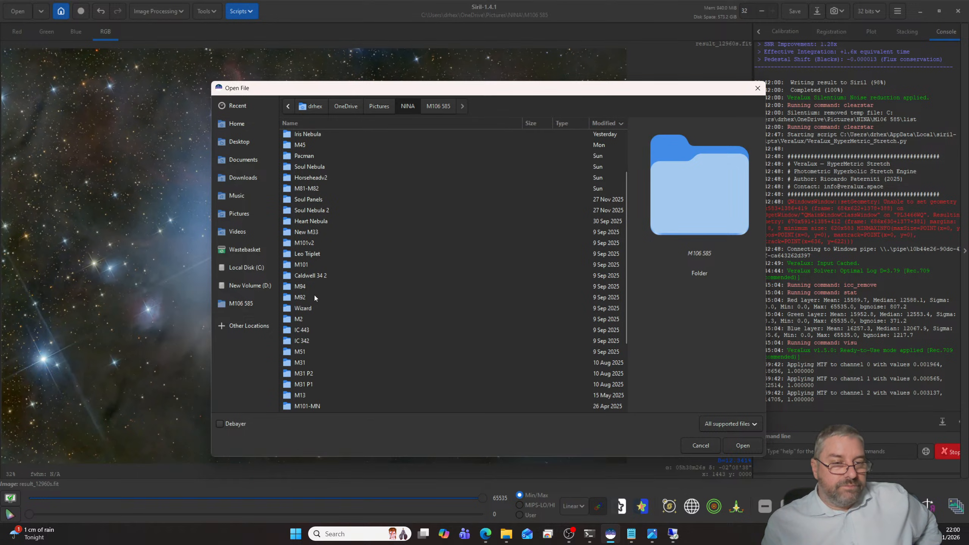
{"action": "left_click", "coordinate": [304, 287]}
{"action": "double_click", "coordinate": [304, 287]}
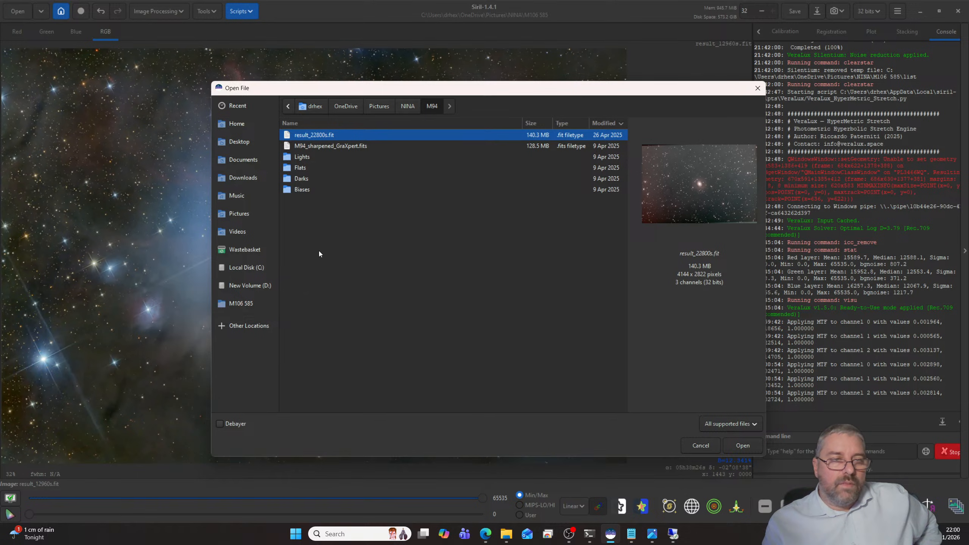
{"action": "left_click", "coordinate": [407, 106]}
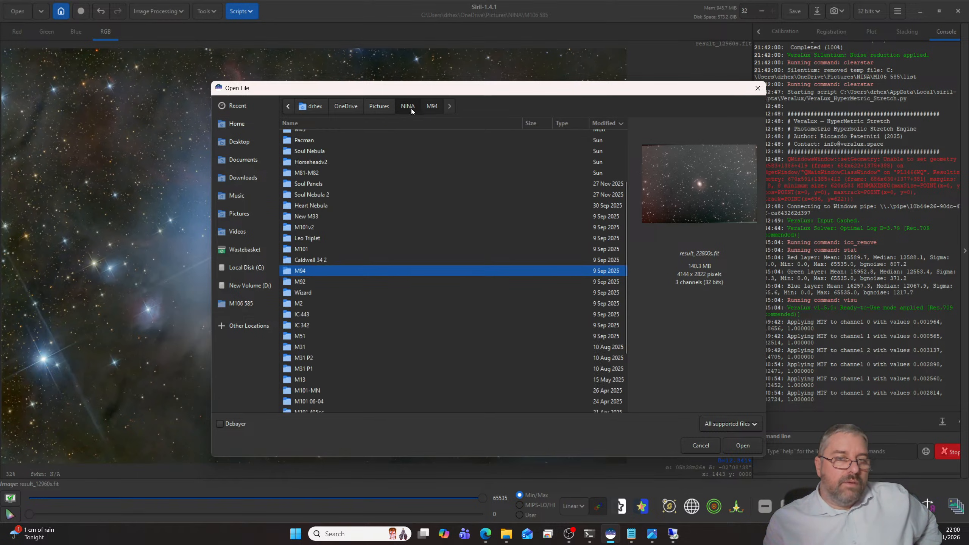
{"action": "double_click", "coordinate": [309, 293]}
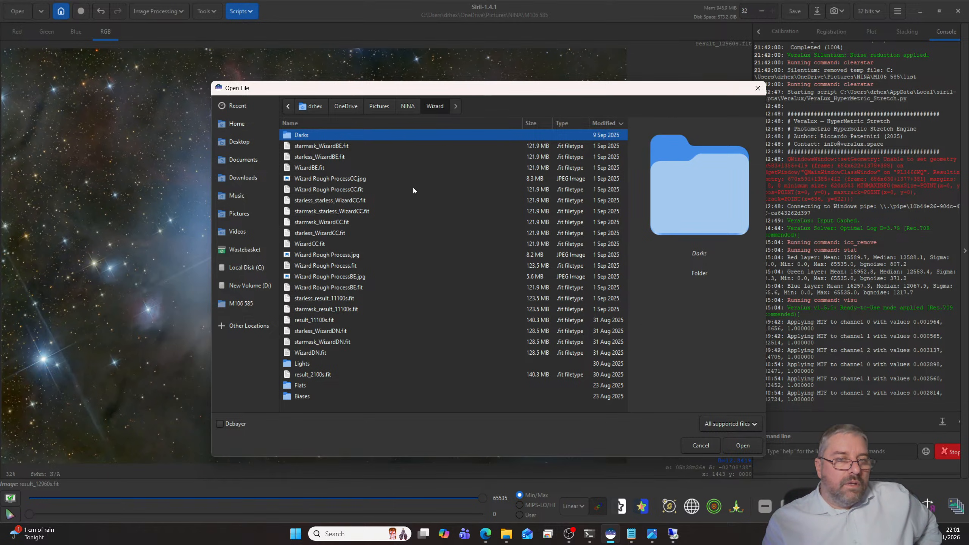
{"action": "left_click", "coordinate": [349, 180]}
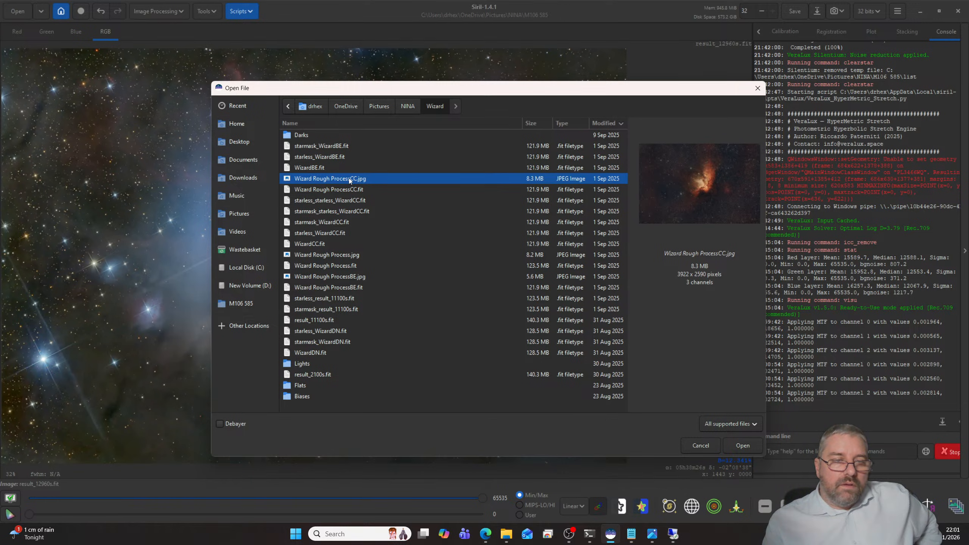
{"action": "left_click", "coordinate": [408, 107]}
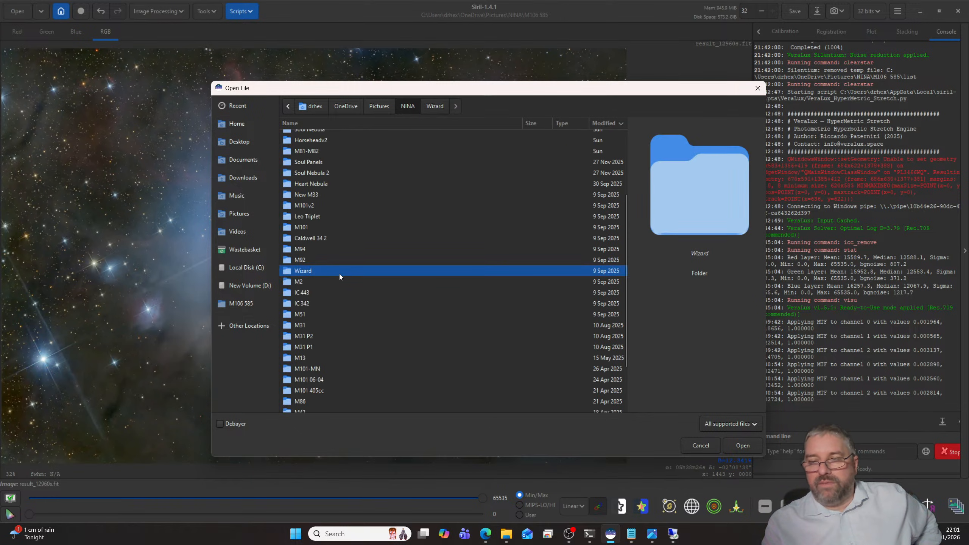
- Open the stacked image result_3420s.fit from the M2 folder
{"action": "double_click", "coordinate": [302, 283]}
{"action": "left_click", "coordinate": [319, 181]}
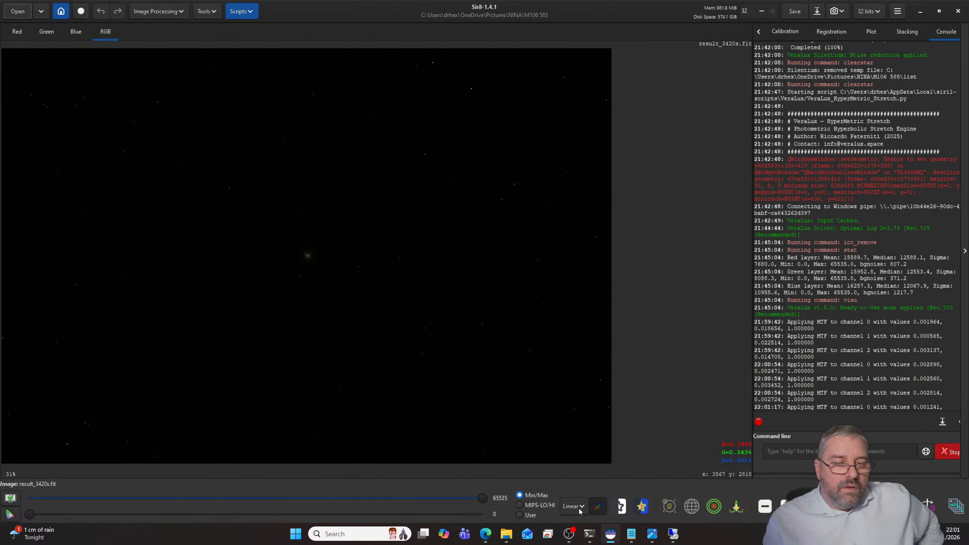
- Display result_3420s.fit with the AutoStretch mode and inspect the star cluster up close
{"action": "left_click", "coordinate": [578, 509]}
{"action": "left_click", "coordinate": [572, 463]}
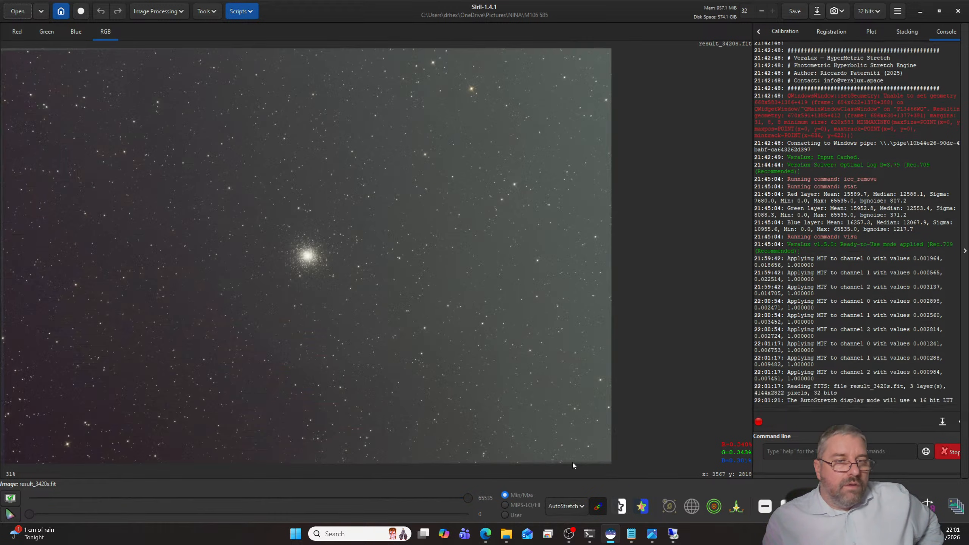
{"action": "scroll", "coordinate": [385, 305], "scroll_direction": "up", "scroll_amount": 3}
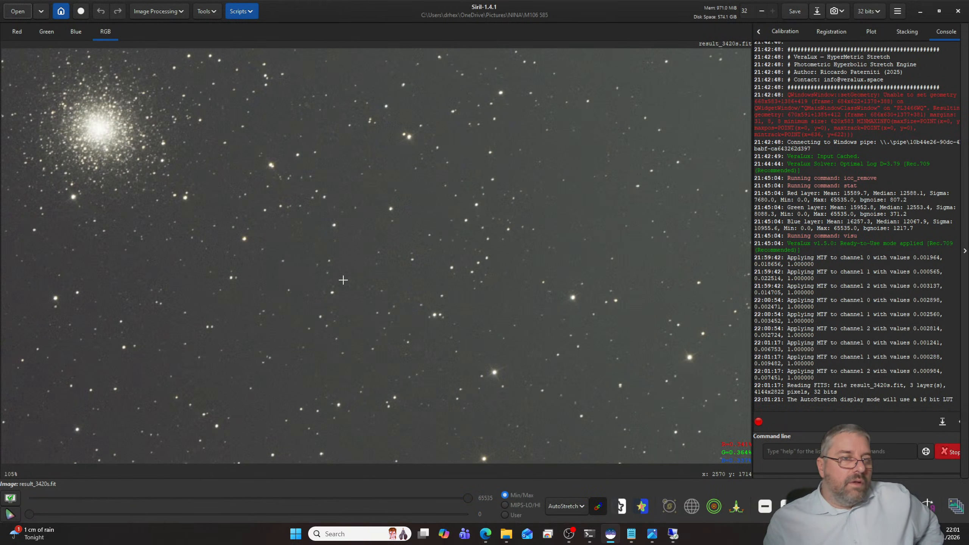
{"action": "scroll", "coordinate": [343, 280], "scroll_direction": "down", "scroll_amount": 2}
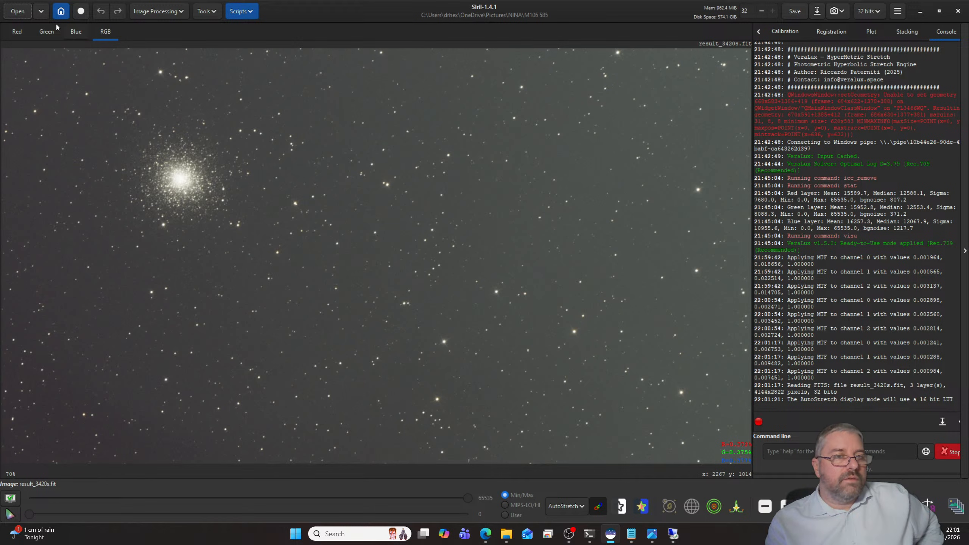
- Preview the IC 443v1 versions in the NINA folder's IC 443 subfolder, then open IC 443v1.fit
{"action": "left_click", "coordinate": [14, 14]}
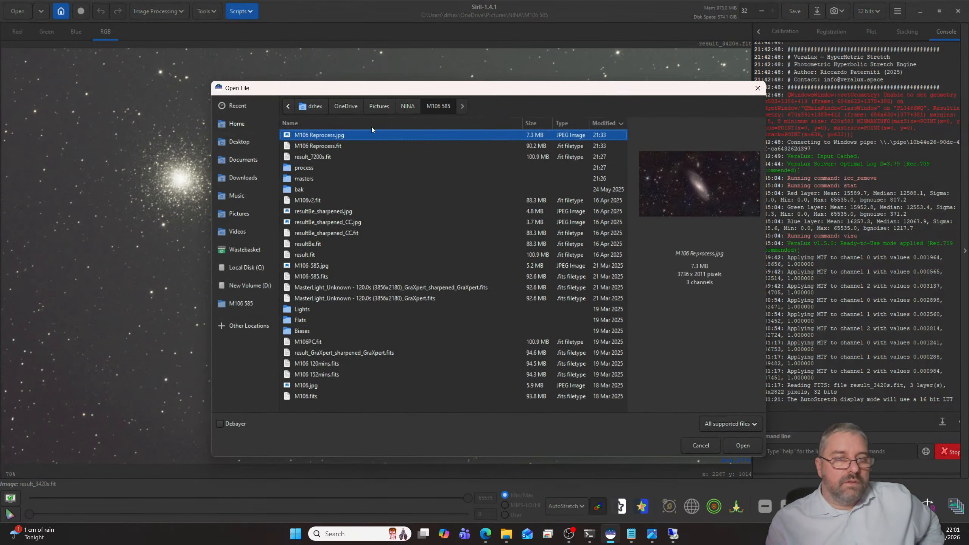
{"action": "left_click", "coordinate": [400, 107]}
{"action": "scroll", "coordinate": [356, 275], "scroll_direction": "down", "scroll_amount": 2}
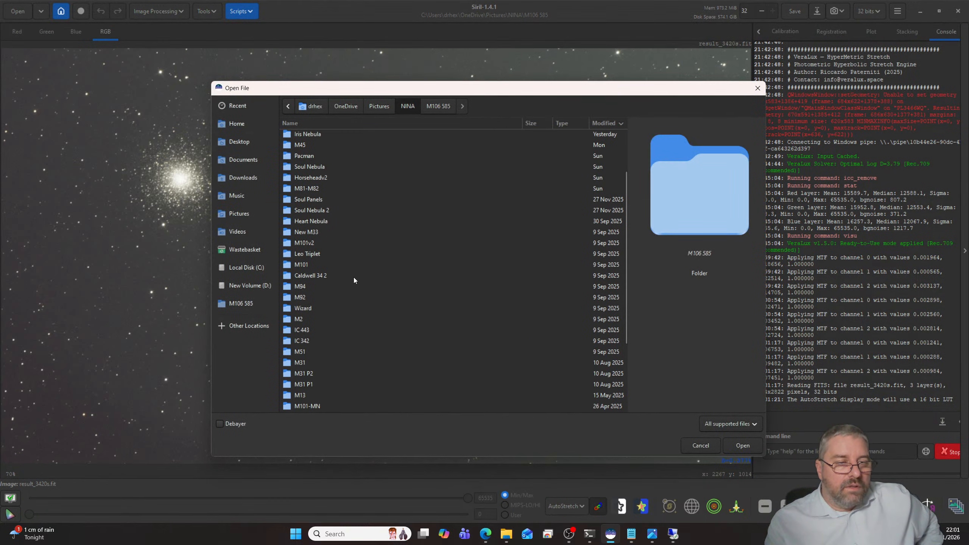
{"action": "double_click", "coordinate": [309, 329]}
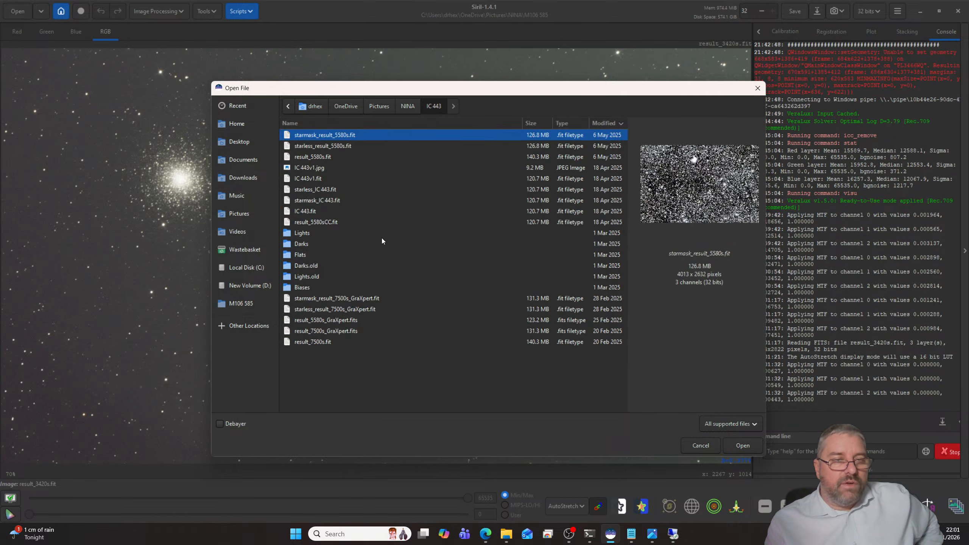
{"action": "left_click", "coordinate": [317, 169]}
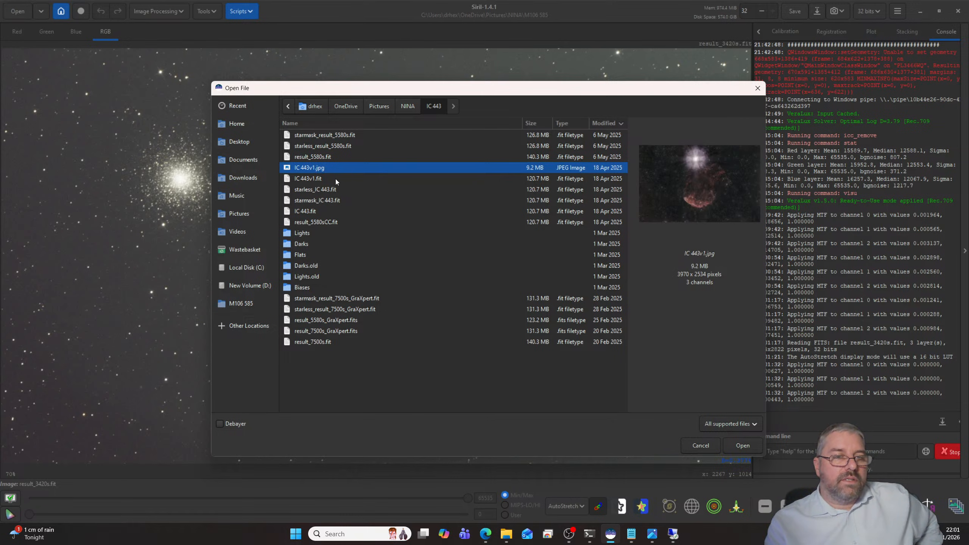
{"action": "left_click", "coordinate": [316, 179]}
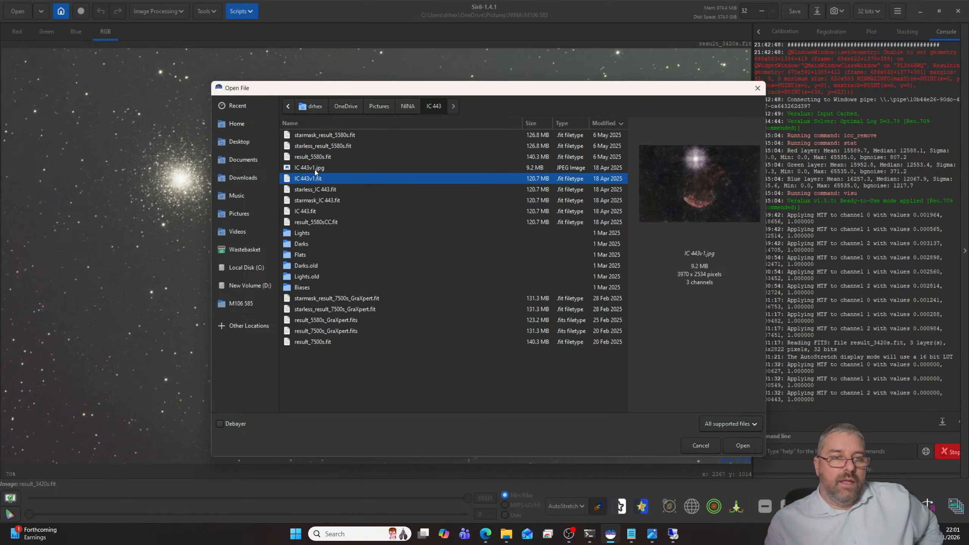
{"action": "left_click", "coordinate": [316, 169]}
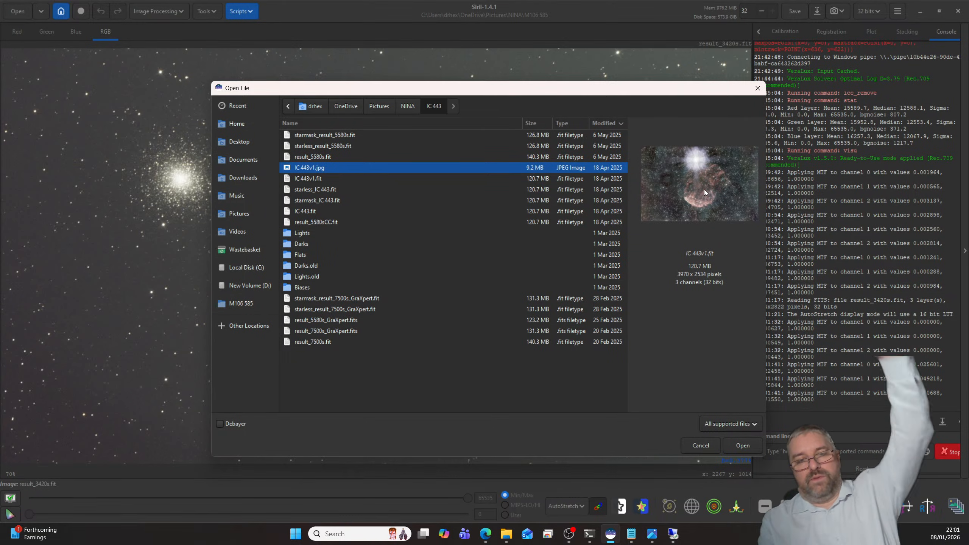
{"action": "left_click", "coordinate": [311, 178]}
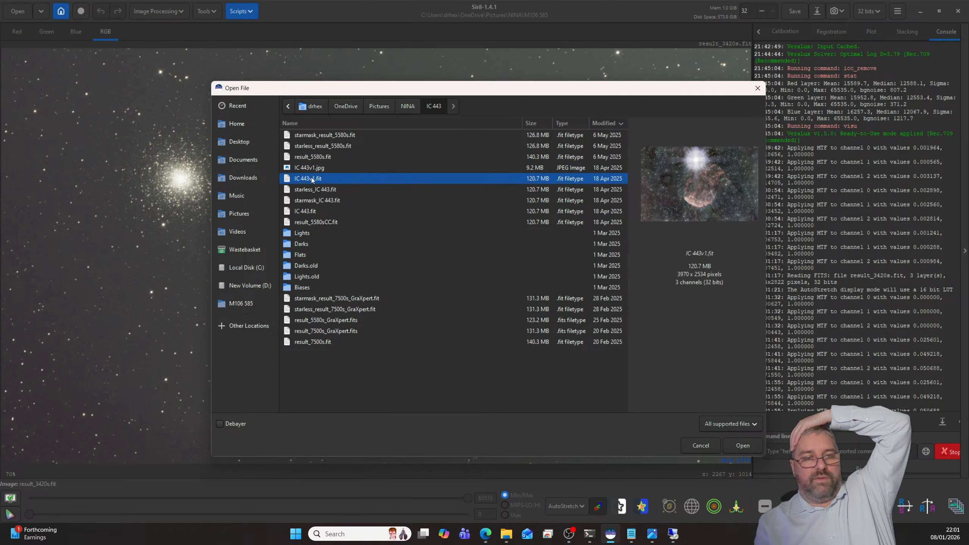
{"action": "left_click", "coordinate": [740, 446]}
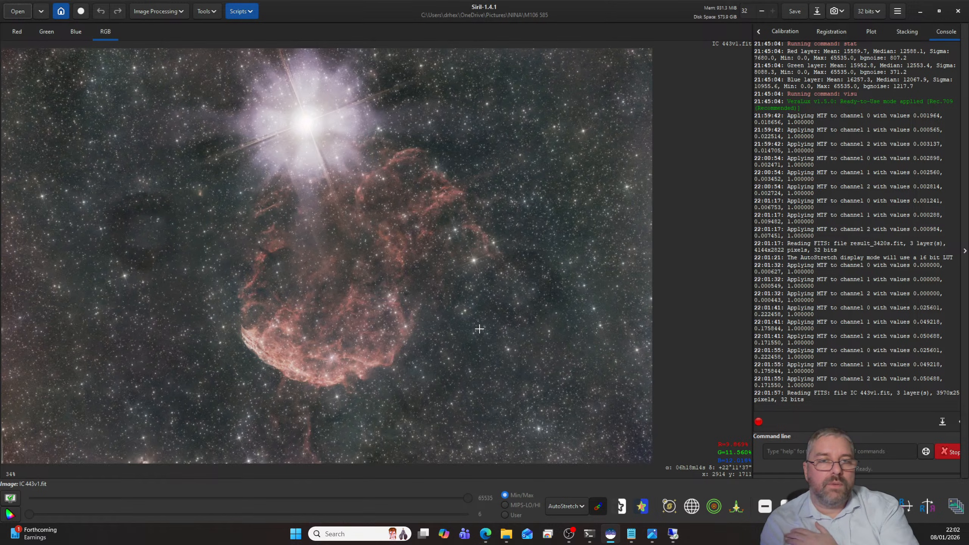
- Browse the NINA folder for another target to open and preview ic 342v2.jpg in the IC 342 folder
{"action": "left_click", "coordinate": [17, 11]}
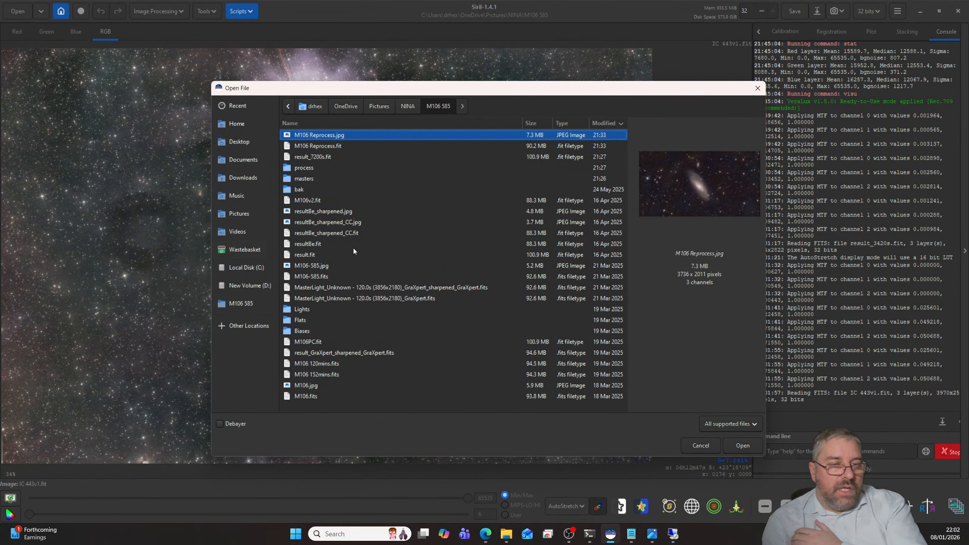
{"action": "left_click", "coordinate": [406, 106]}
{"action": "scroll", "coordinate": [340, 311], "scroll_direction": "down", "scroll_amount": 4}
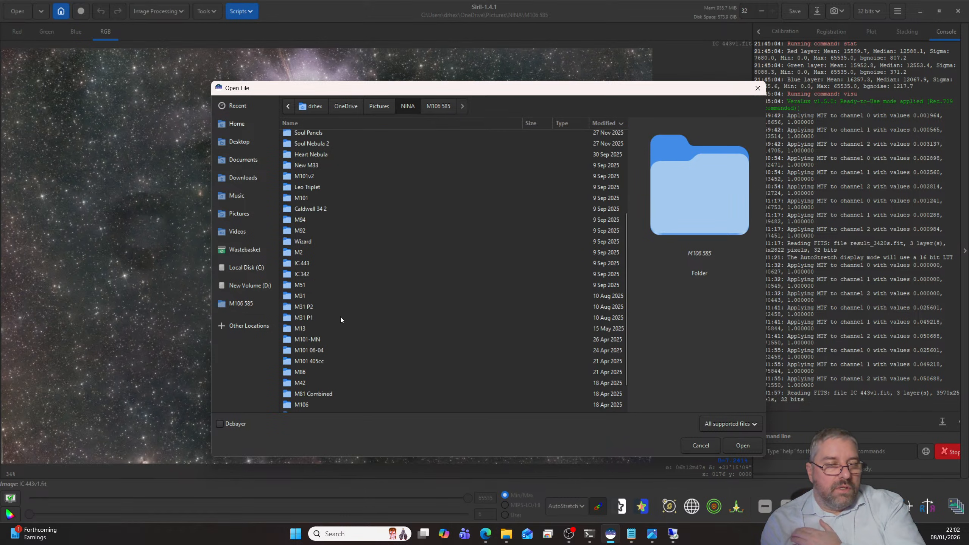
{"action": "scroll", "coordinate": [328, 322], "scroll_direction": "down", "scroll_amount": 1}
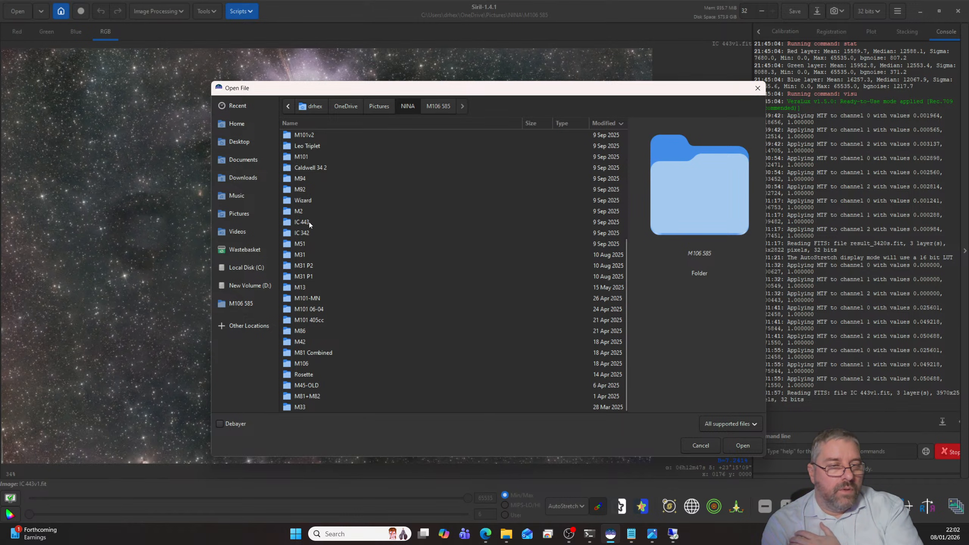
{"action": "double_click", "coordinate": [306, 233]}
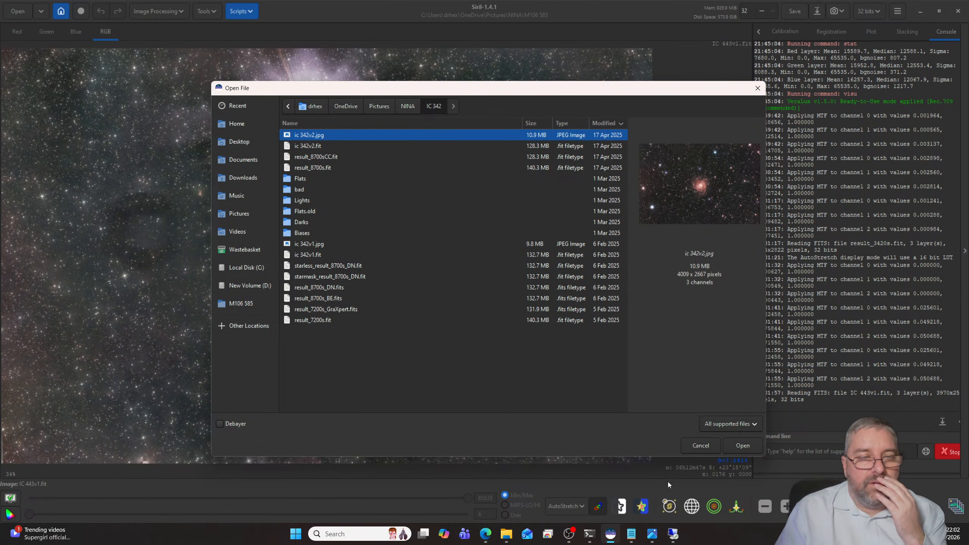
- Switch to Notepad, add the lines "IC443" and "IC342" to the 2026 imaging list, and minimise the note
{"action": "left_click", "coordinate": [631, 534]}
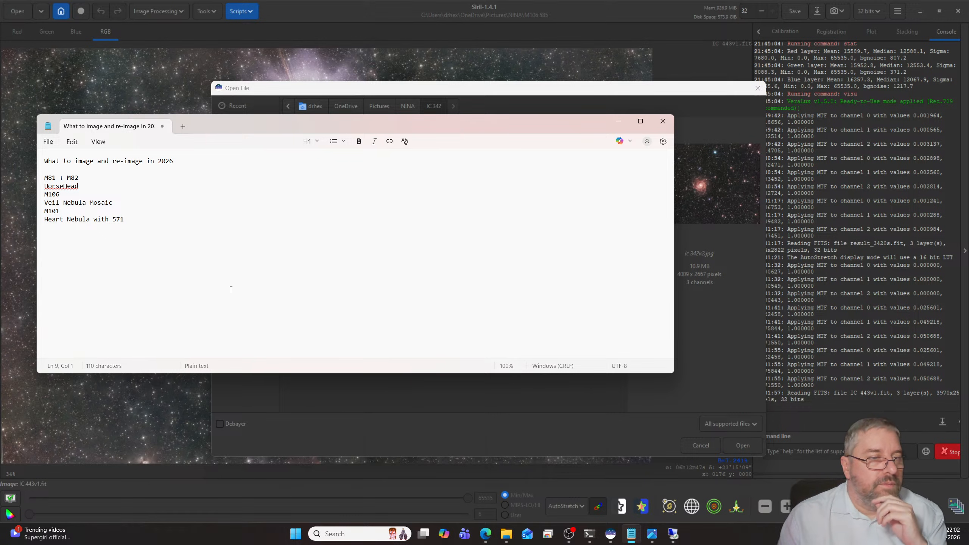
{"action": "type", "text": "IC"}
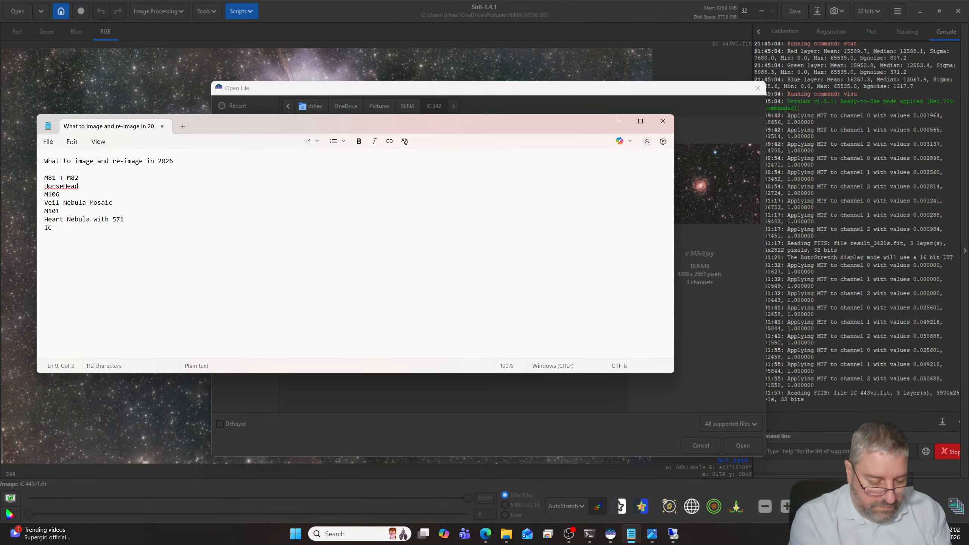
{"action": "type", "text": "443"}
{"action": "key", "text": "Return"}
{"action": "type", "text": "IC3"}
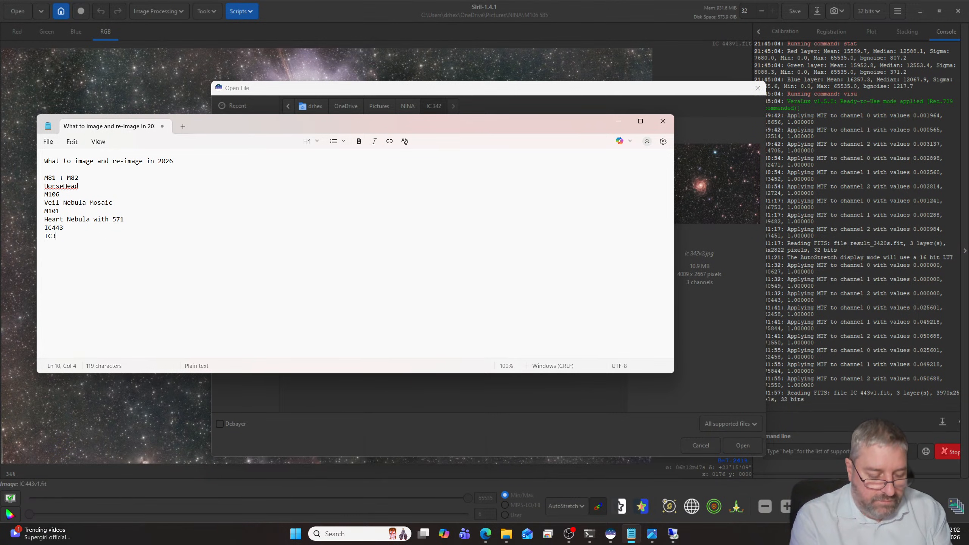
{"action": "type", "text": "42"}
{"action": "key", "text": "Return"}
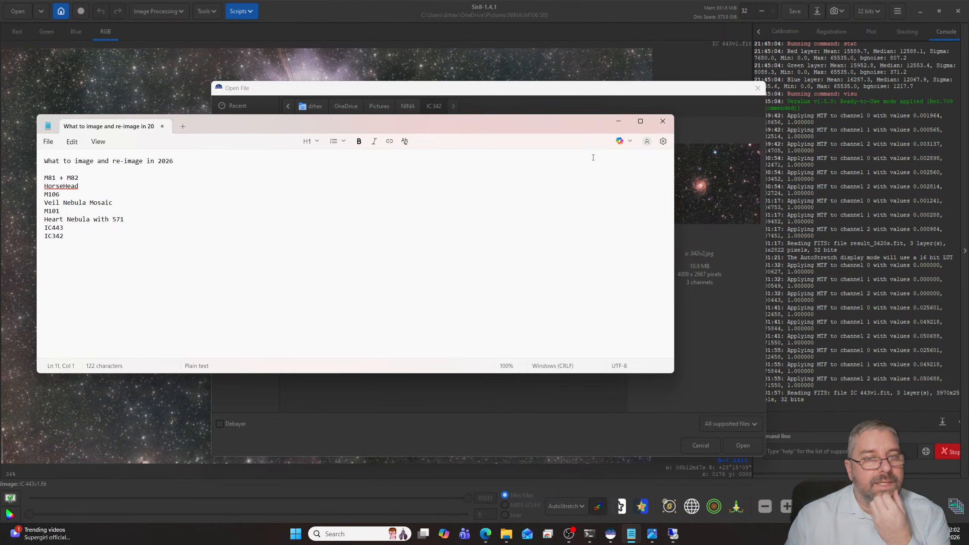
{"action": "left_click", "coordinate": [618, 121]}
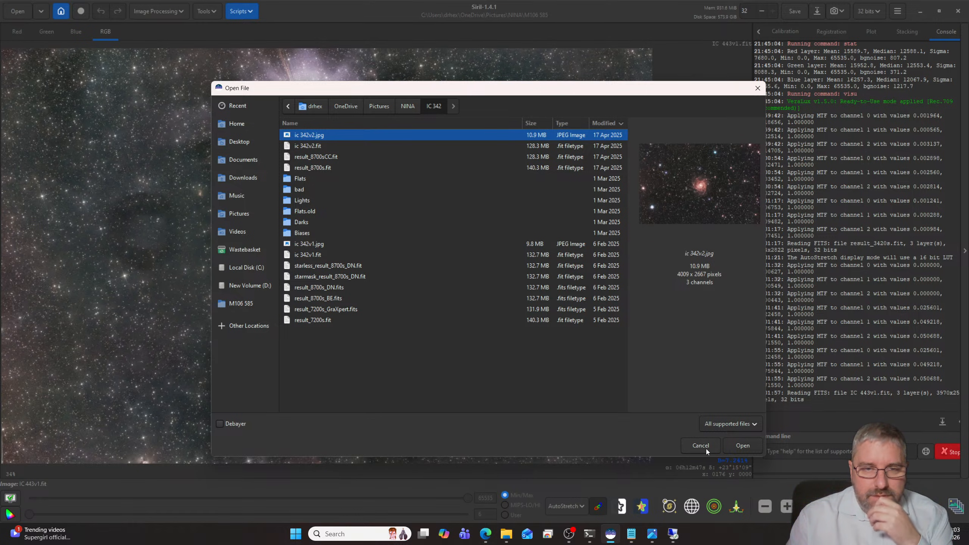
- Open ic 342v2.jpg in Siril and examine the galaxy
{"action": "left_click", "coordinate": [742, 446]}
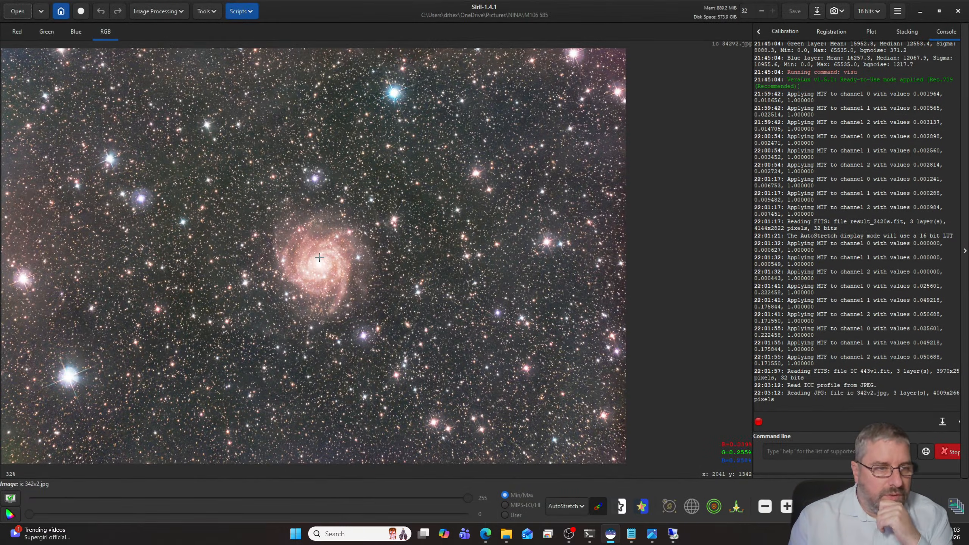
{"action": "scroll", "coordinate": [321, 259], "scroll_direction": "down", "scroll_amount": 2}
{"action": "scroll", "coordinate": [320, 259], "scroll_direction": "up", "scroll_amount": 3}
{"action": "scroll", "coordinate": [318, 262], "scroll_direction": "down", "scroll_amount": 1}
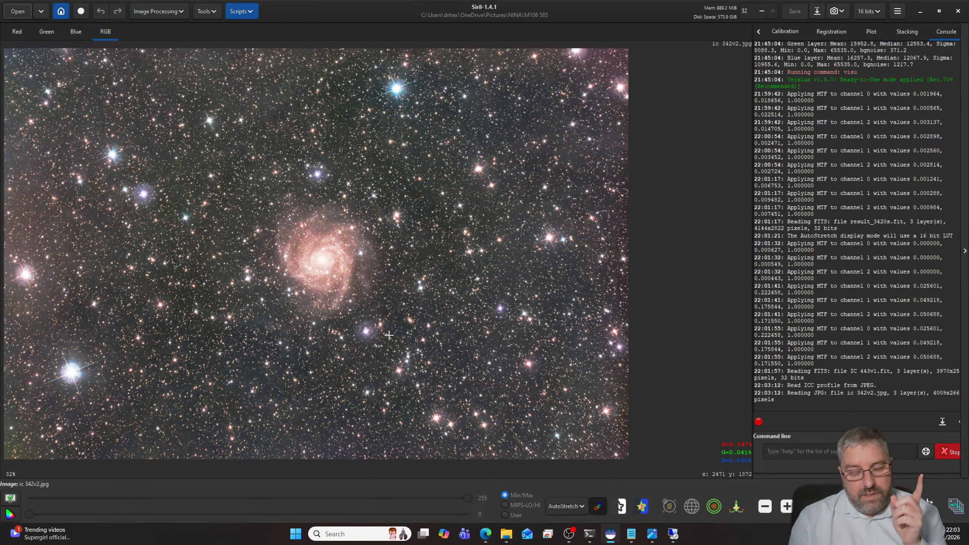
- Switch to Edge, browse SVBONY's cooled astronomy cameras, and view the SV405CC IMX294 camera's product page
{"action": "left_click", "coordinate": [485, 534]}
{"action": "left_click", "coordinate": [506, 479]}
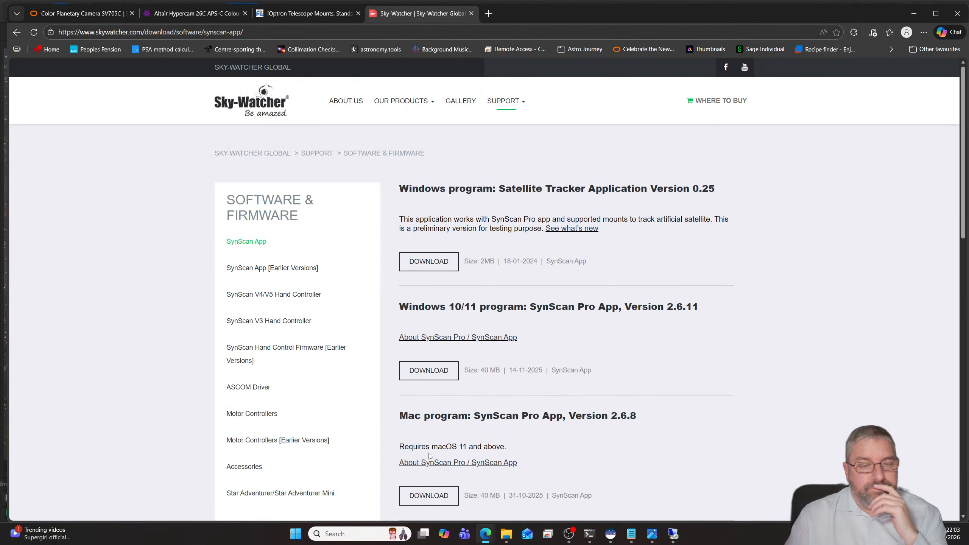
{"action": "left_click", "coordinate": [80, 13]}
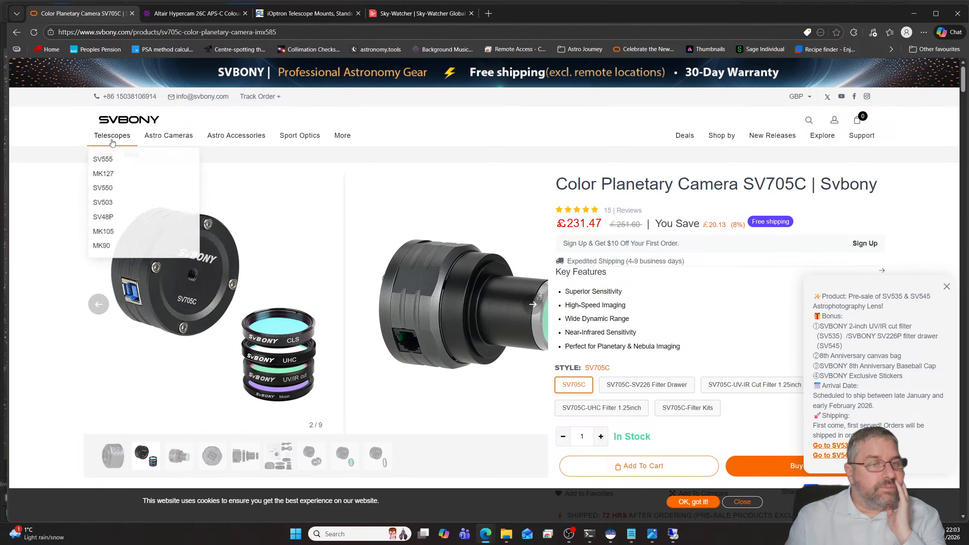
{"action": "mouse_move", "coordinate": [162, 137]}
{"action": "left_click", "coordinate": [163, 159]}
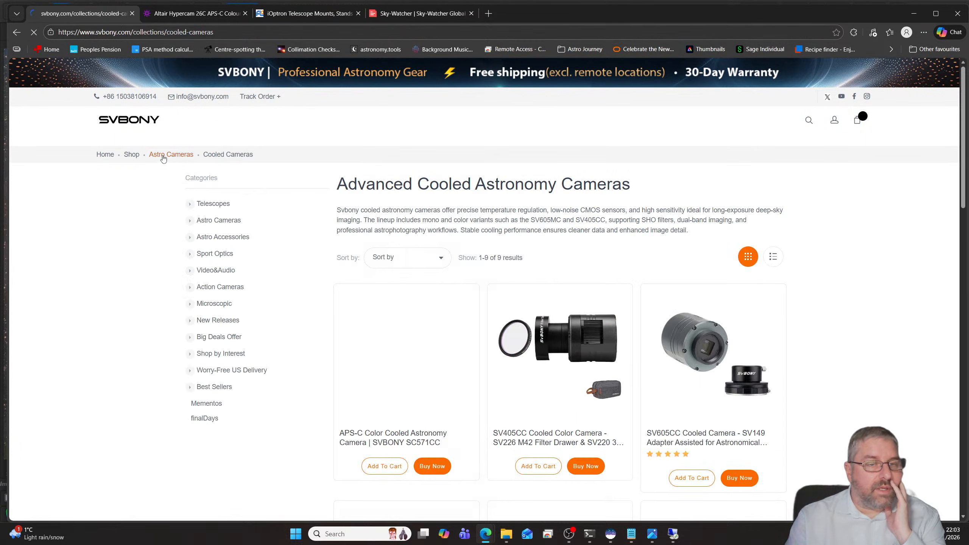
{"action": "scroll", "coordinate": [487, 237], "scroll_direction": "down", "scroll_amount": 2}
{"action": "scroll", "coordinate": [487, 237], "scroll_direction": "down", "scroll_amount": 6}
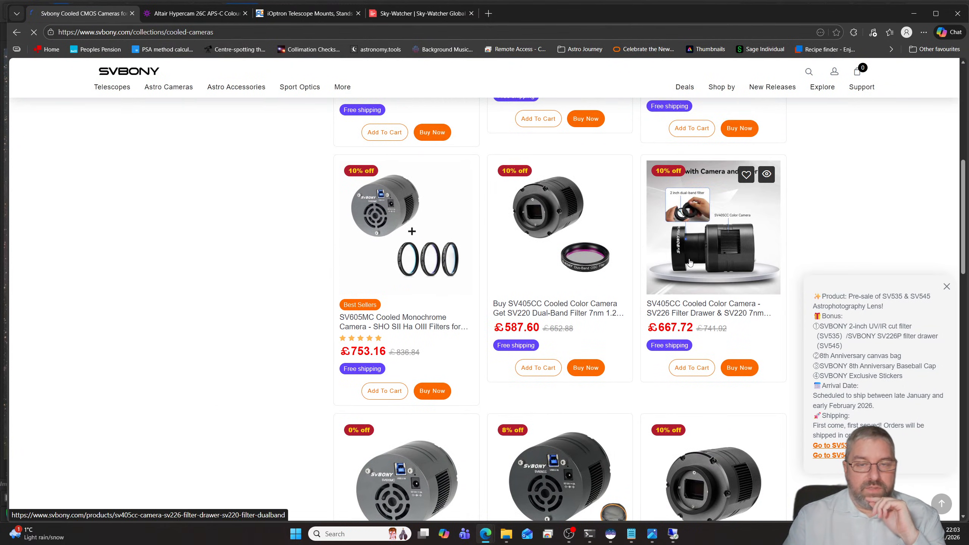
{"action": "scroll", "coordinate": [712, 322], "scroll_direction": "down", "scroll_amount": 5}
{"action": "left_click", "coordinate": [711, 322]}
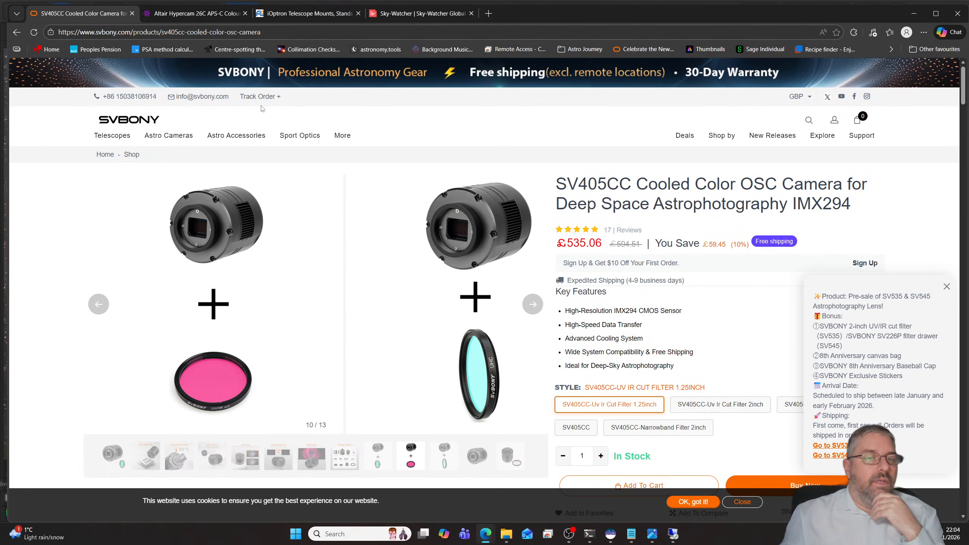
- View the SVBONY SC571CC product page from the cooled cameras list, then the already open Altair Hypercam 26C page
{"action": "mouse_move", "coordinate": [168, 137]}
{"action": "left_click", "coordinate": [164, 160]}
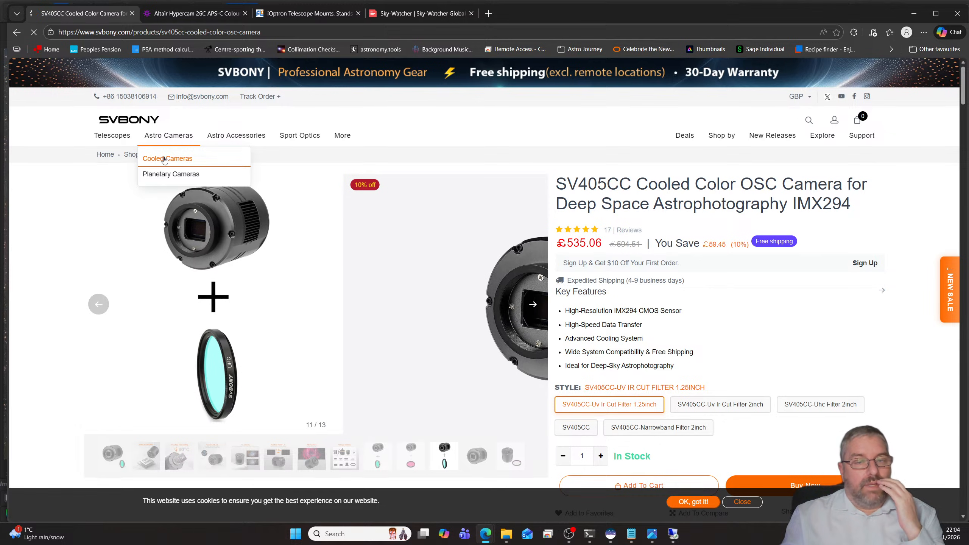
{"action": "scroll", "coordinate": [374, 255], "scroll_direction": "down", "scroll_amount": 3}
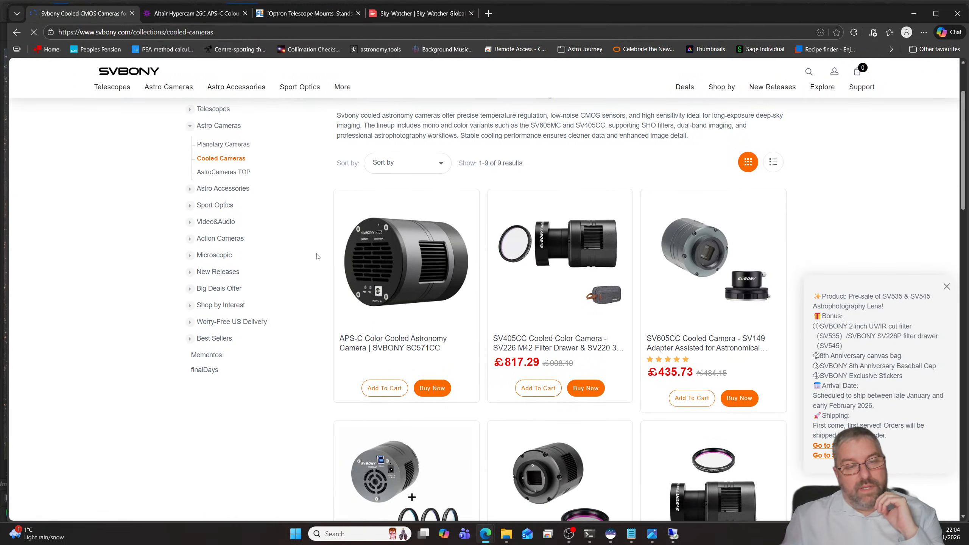
{"action": "left_click", "coordinate": [374, 255]}
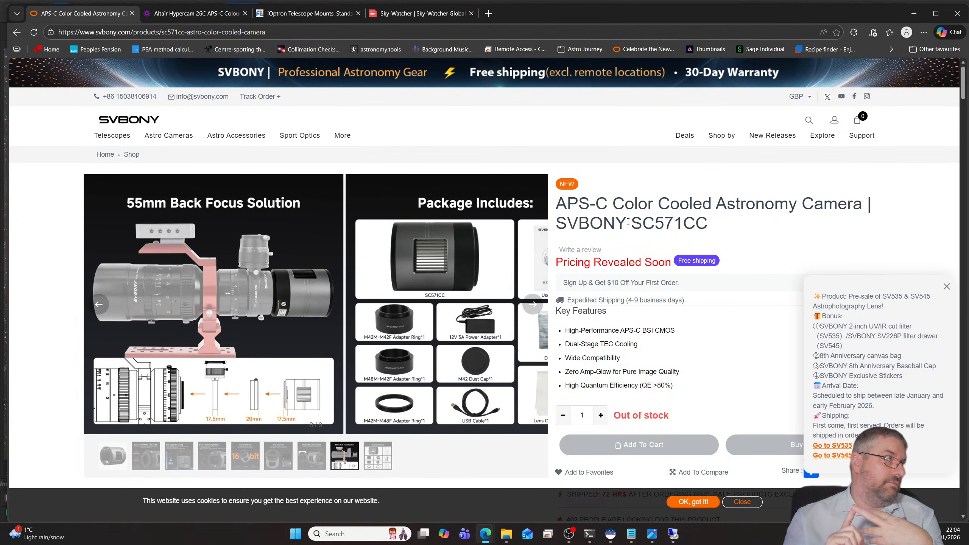
{"action": "left_click", "coordinate": [207, 15]}
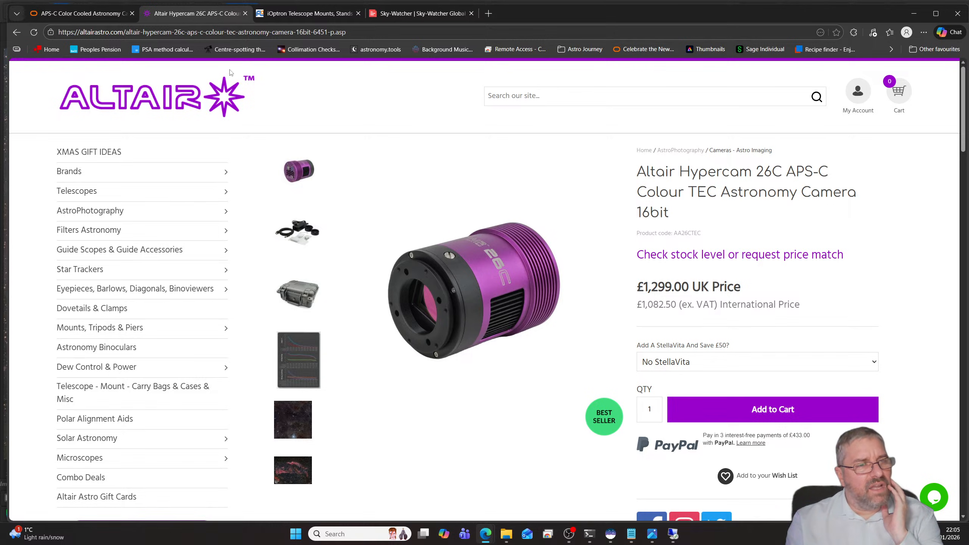
{"action": "left_click", "coordinate": [396, 21]}
{"action": "left_click", "coordinate": [383, 33]}
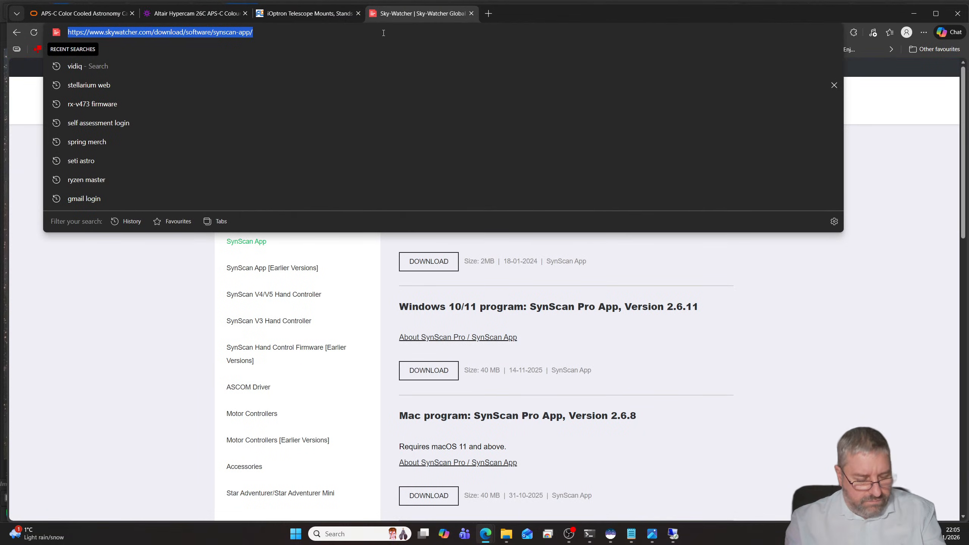
{"action": "type", "text": "www.google.co.uk"}
{"action": "key", "text": "Return"}
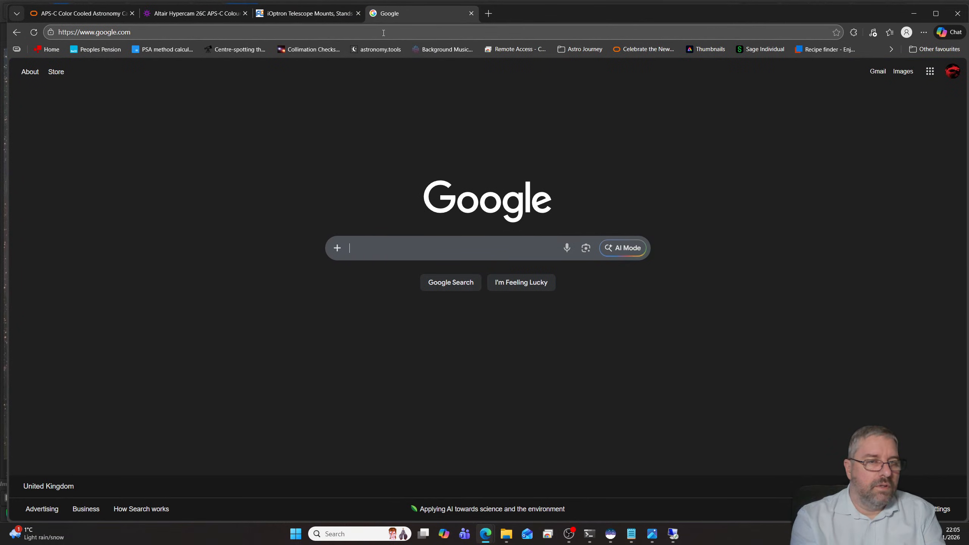
- Search Google for the suggested query "zwo 535 mc"
{"action": "type", "text": "zwi"}
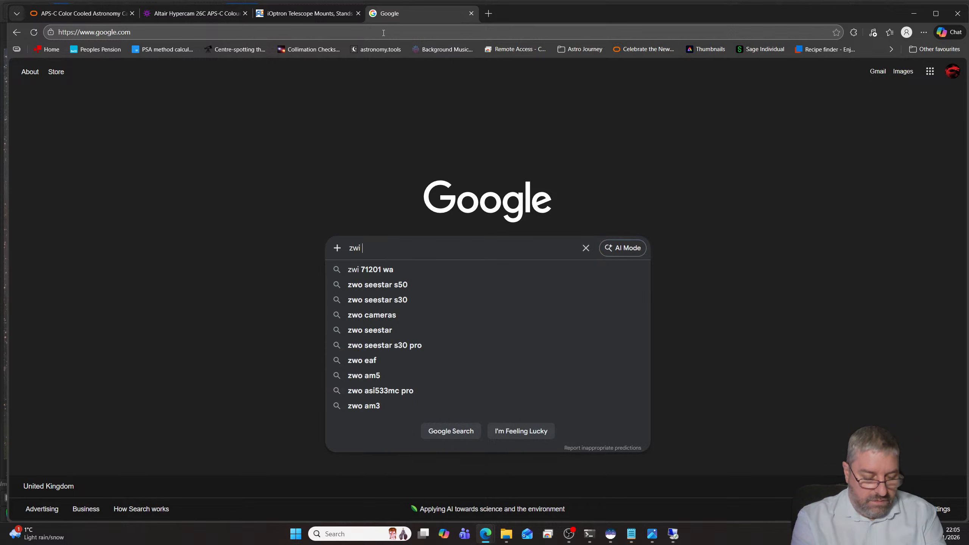
{"action": "type", "text": " 535"}
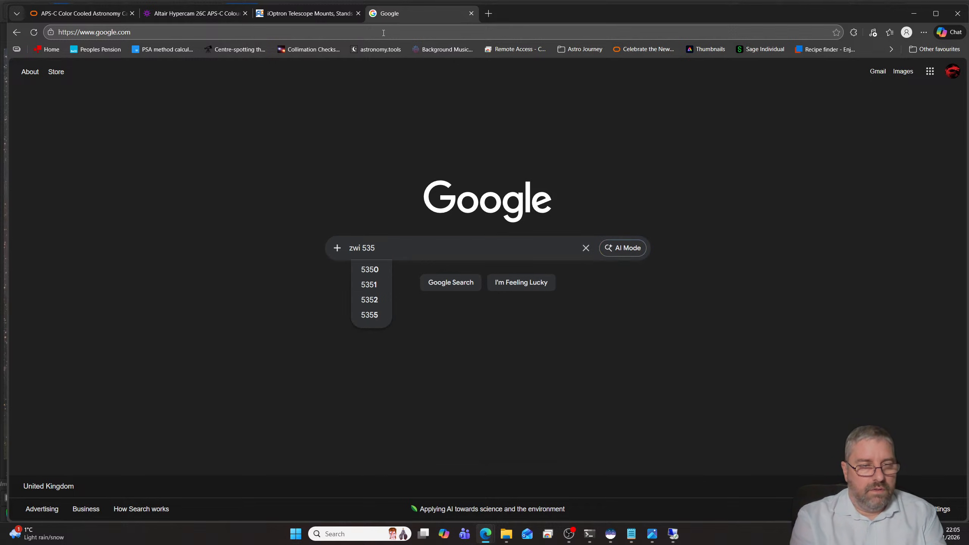
{"action": "key", "text": "BackSpace"}
{"action": "key", "text": "BackSpace"}
{"action": "key", "text": "BackSpace"}
{"action": "key", "text": "BackSpace"}
{"action": "key", "text": "BackSpace"}
{"action": "type", "text": "o"}
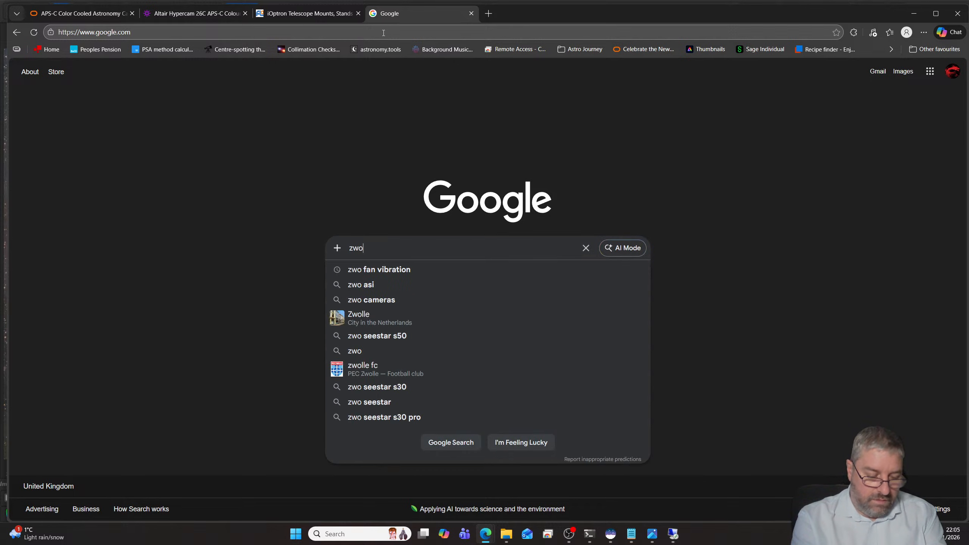
{"action": "type", "text": " 535"}
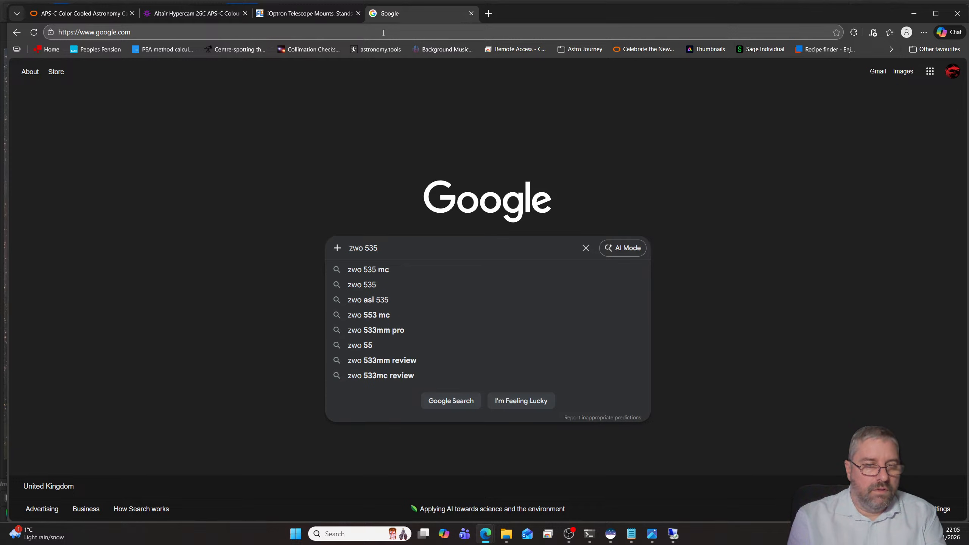
{"action": "key", "text": "Down"}
{"action": "key", "text": "Return"}
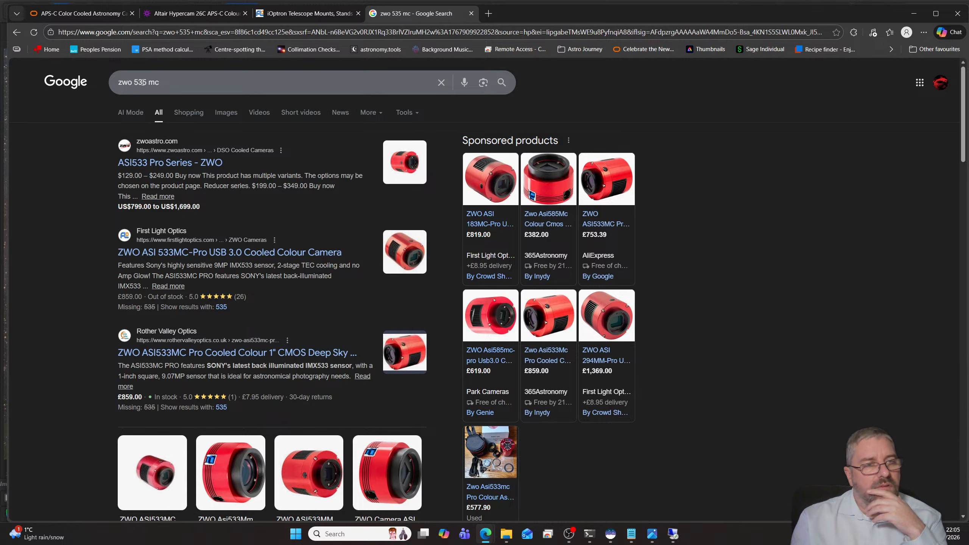
- Correct the search to "zwo 585 mc" and look over the sponsored camera listings
{"action": "left_click", "coordinate": [144, 84]}
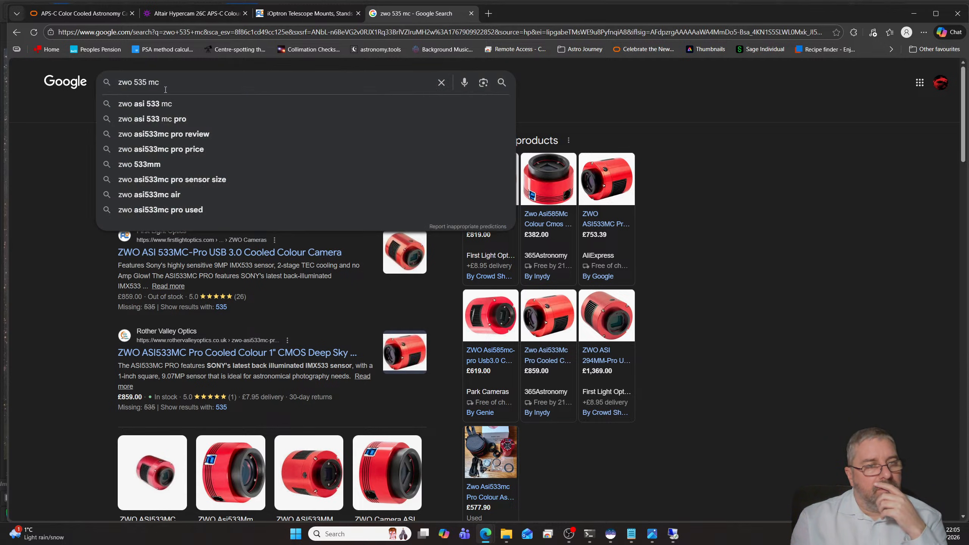
{"action": "key", "text": "BackSpace"}
{"action": "type", "text": "8"}
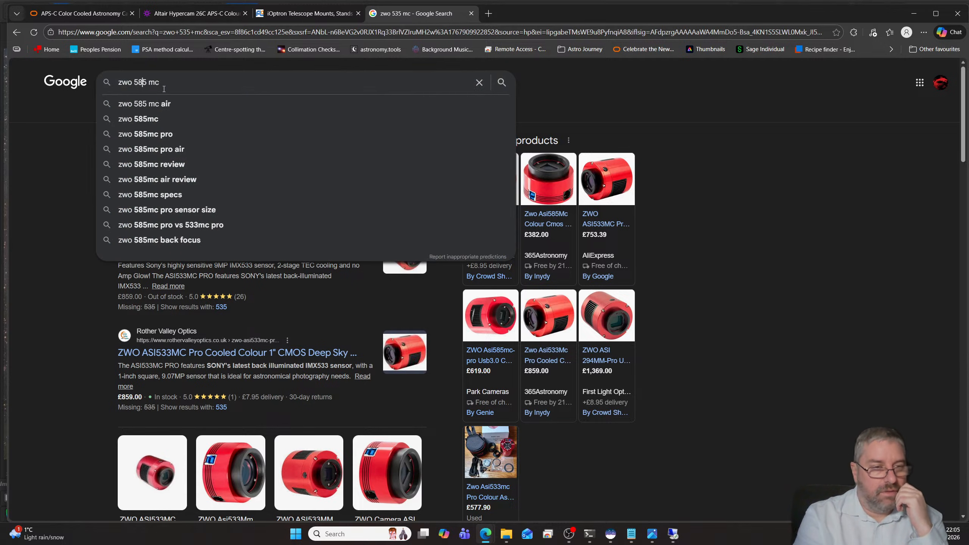
{"action": "key", "text": "Return"}
{"action": "mouse_move", "coordinate": [232, 283]}
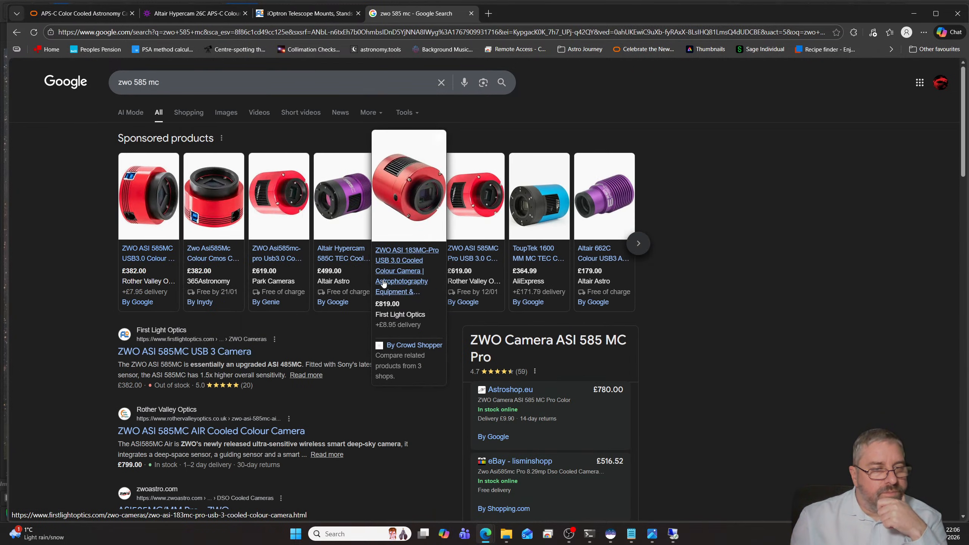
{"action": "mouse_move", "coordinate": [289, 236]}
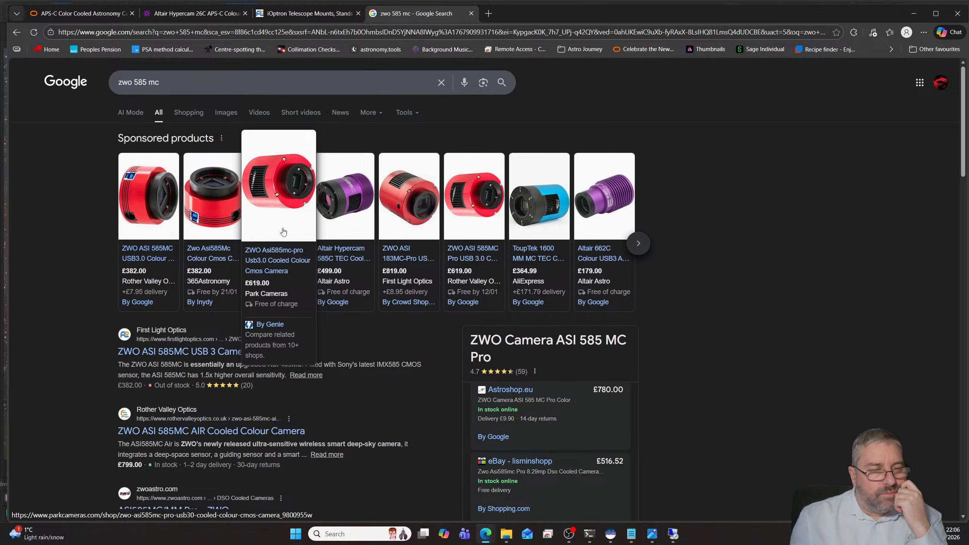
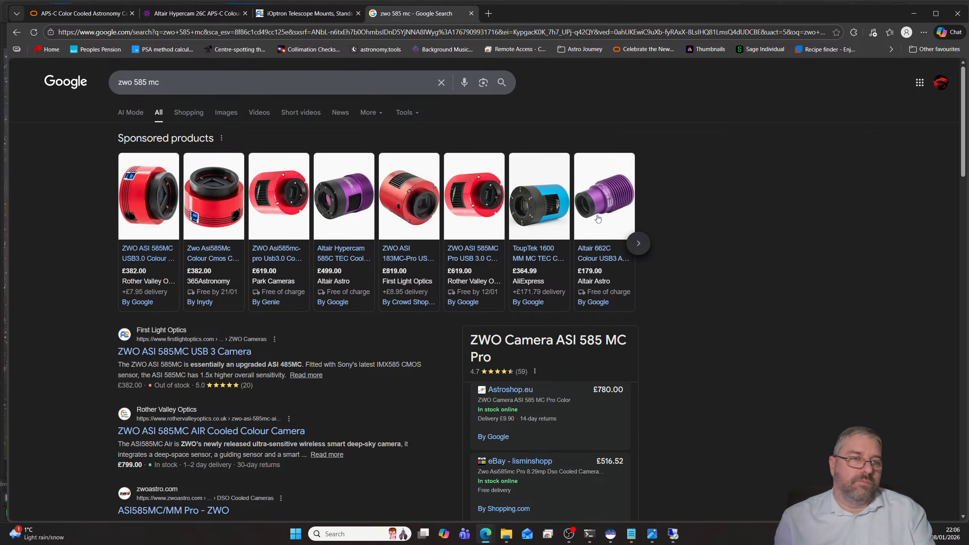
- Search Google for "S30 pro sensor" and read the overview of the telescope's sensors
{"action": "left_click_drag", "start_coordinate": [164, 83], "coordinate": [84, 83]}
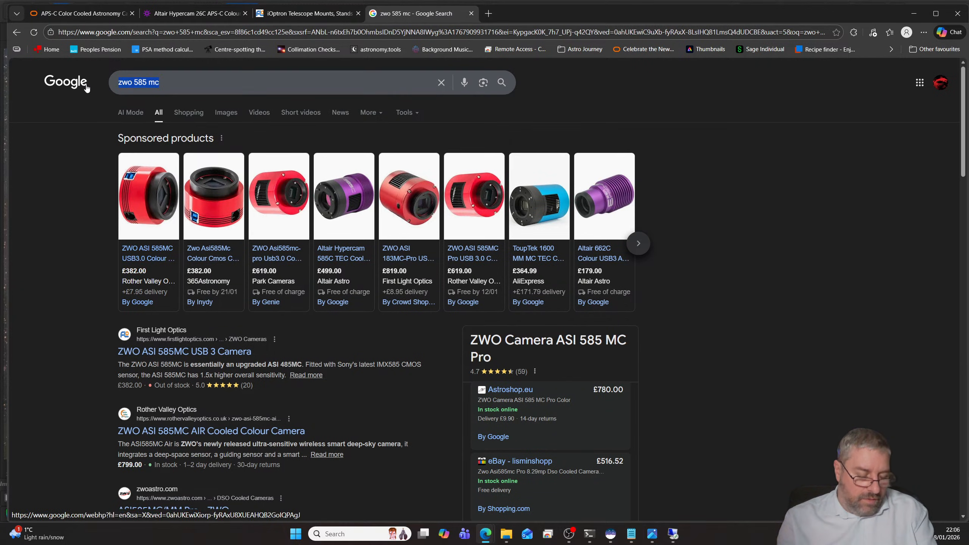
{"action": "type", "text": "s30 pro sensor"}
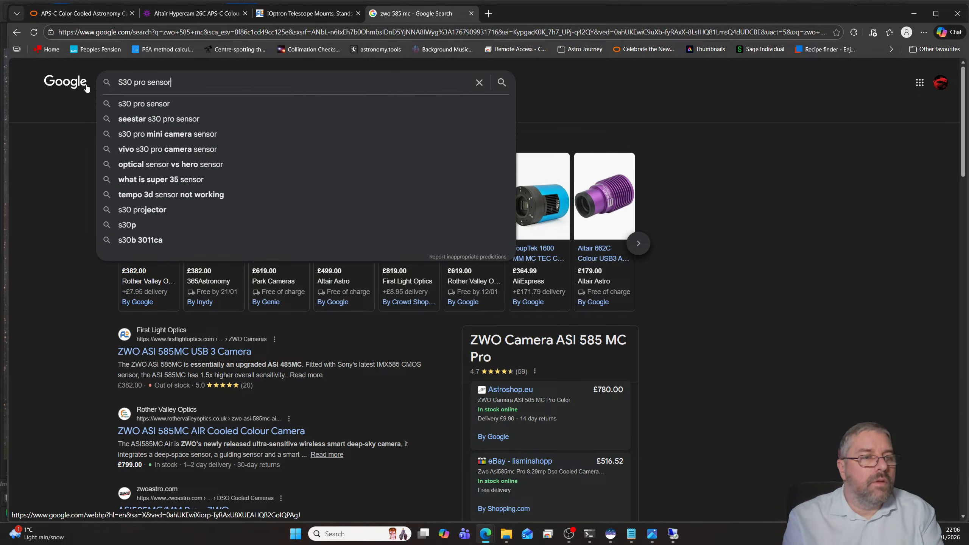
{"action": "key", "text": "Return"}
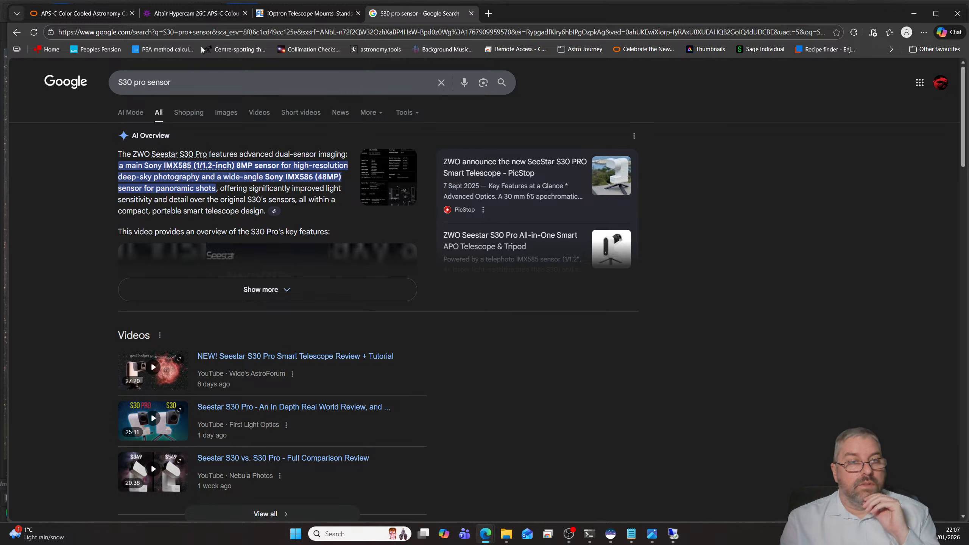
- Go back through the SVBONY pages already visited to the SV705C color planetary camera product page
{"action": "left_click", "coordinate": [71, 16]}
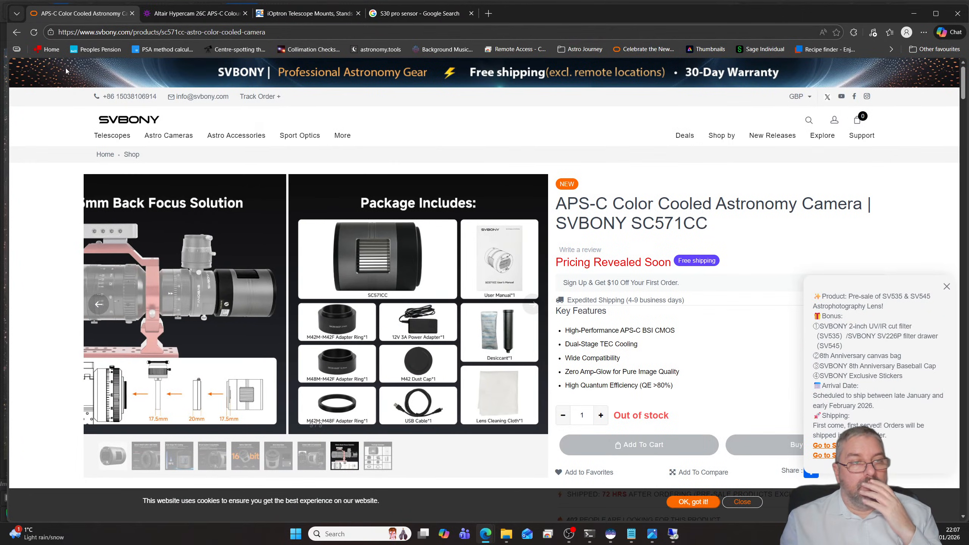
{"action": "left_click", "coordinate": [19, 34]}
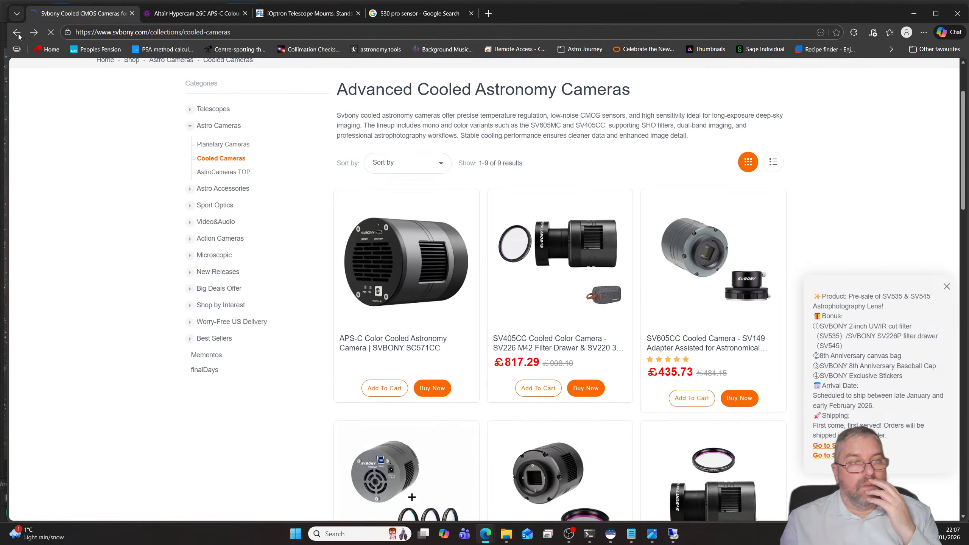
{"action": "left_click", "coordinate": [19, 34]}
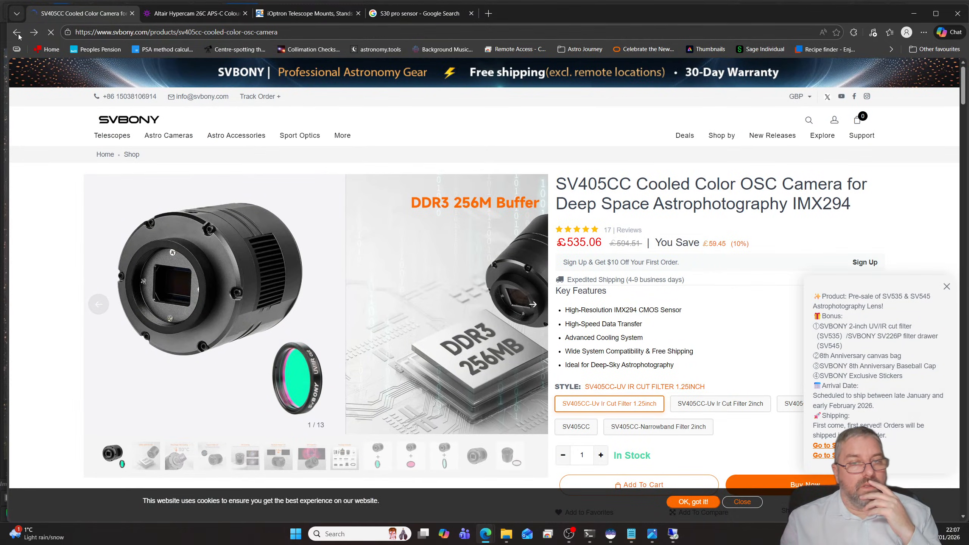
{"action": "left_click", "coordinate": [17, 33]}
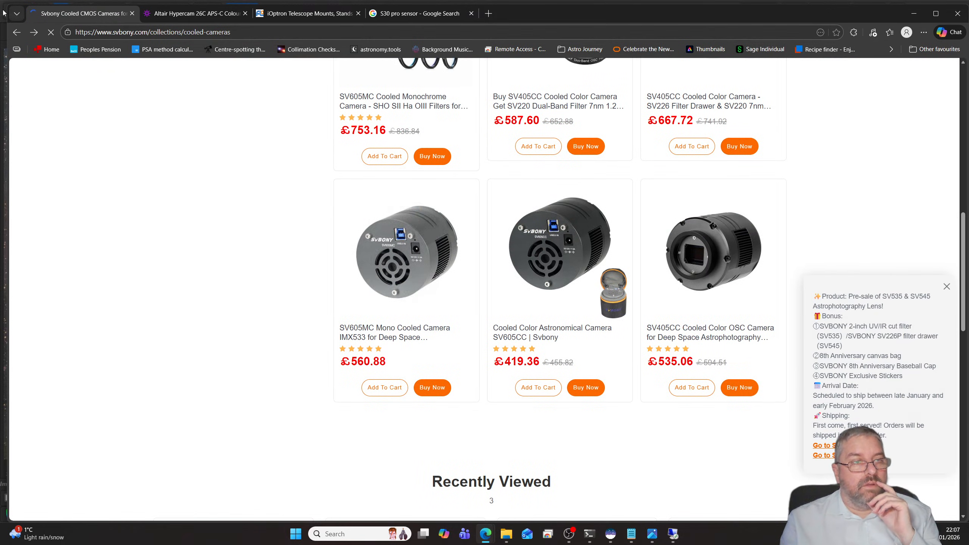
{"action": "left_click", "coordinate": [17, 32]}
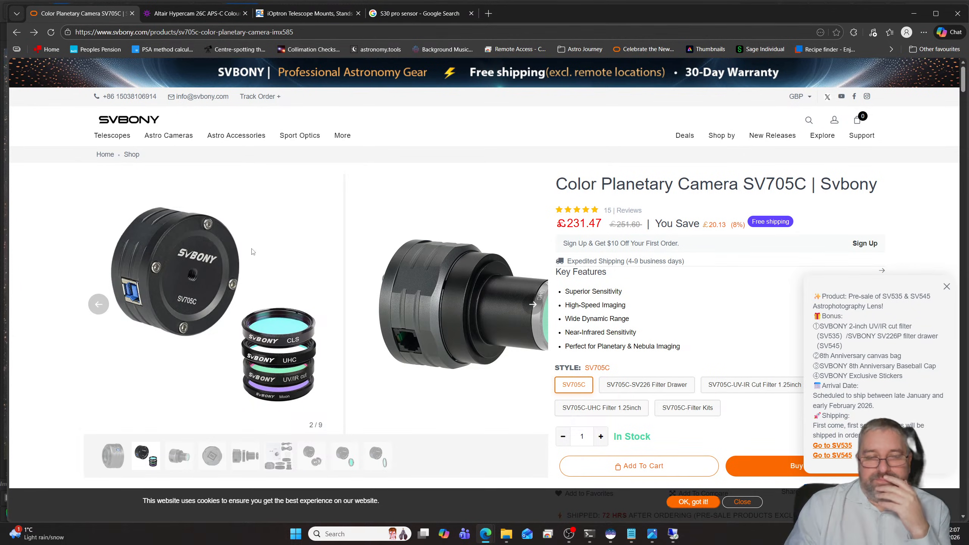
- Switch to Siril and browse for an image to open in the M51 folder under NINA
{"action": "left_click", "coordinate": [506, 534]}
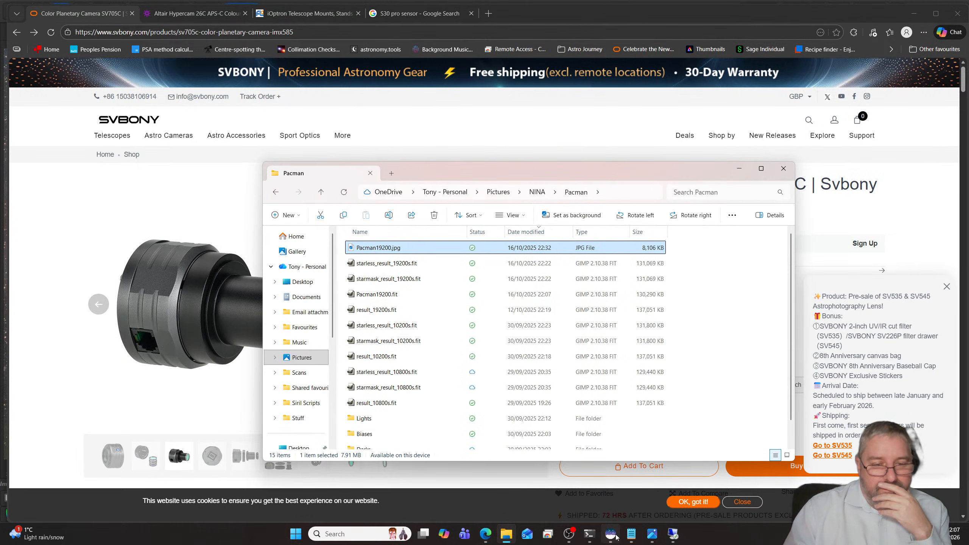
{"action": "left_click", "coordinate": [613, 536]}
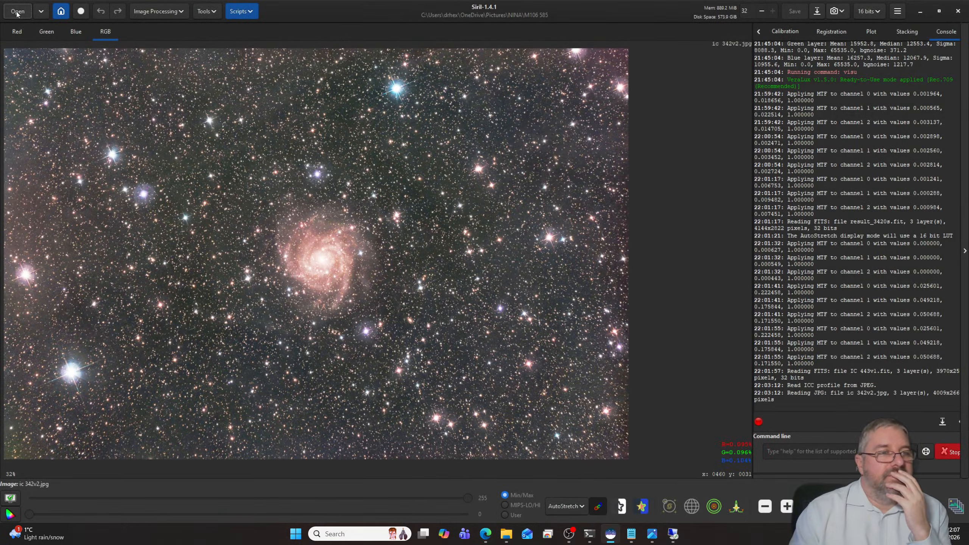
{"action": "left_click", "coordinate": [27, 14]}
{"action": "left_click", "coordinate": [407, 107]}
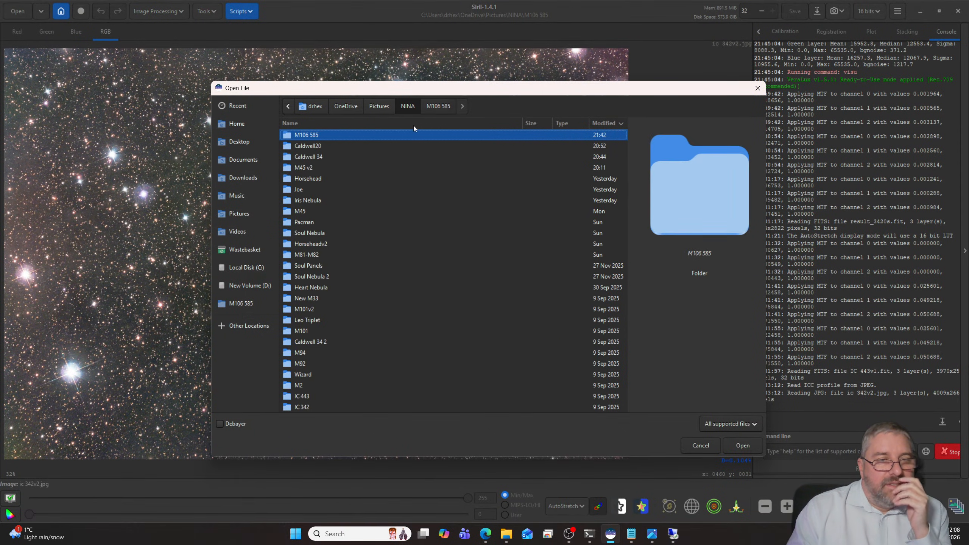
{"action": "scroll", "coordinate": [406, 227], "scroll_direction": "down", "scroll_amount": 3}
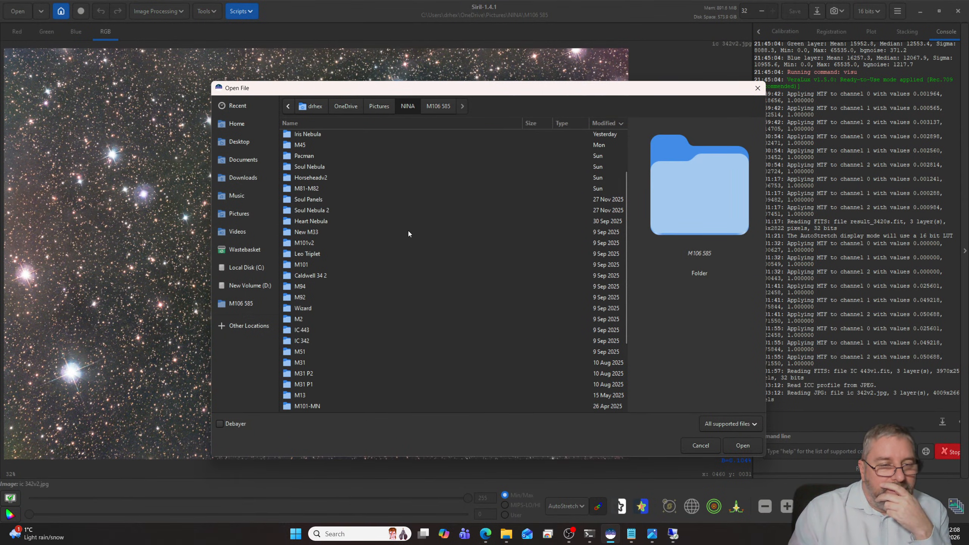
{"action": "scroll", "coordinate": [408, 230], "scroll_direction": "down", "scroll_amount": 2}
{"action": "double_click", "coordinate": [305, 319]}
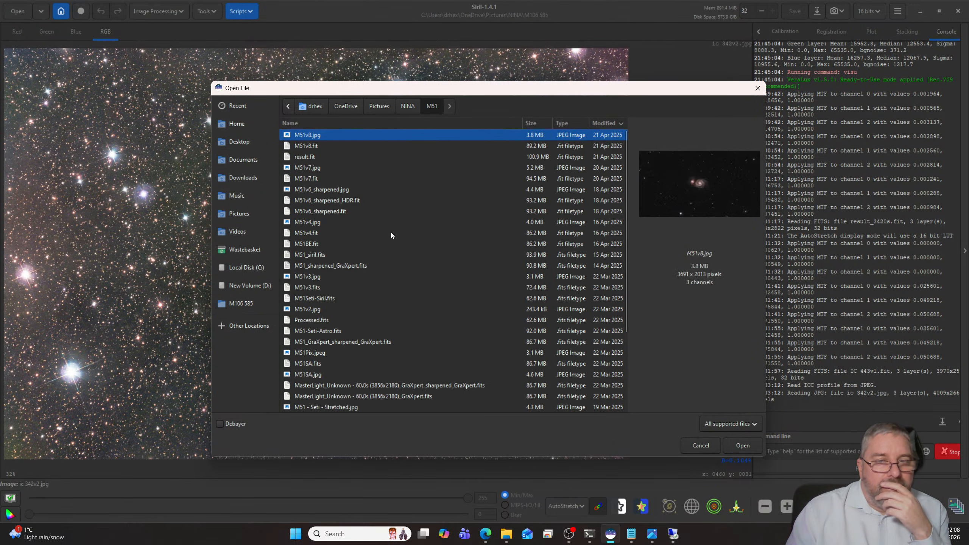
- Look over the NINA target folders, then return to the M51 folder and preview M51v2.jpg
{"action": "left_click", "coordinate": [407, 109]}
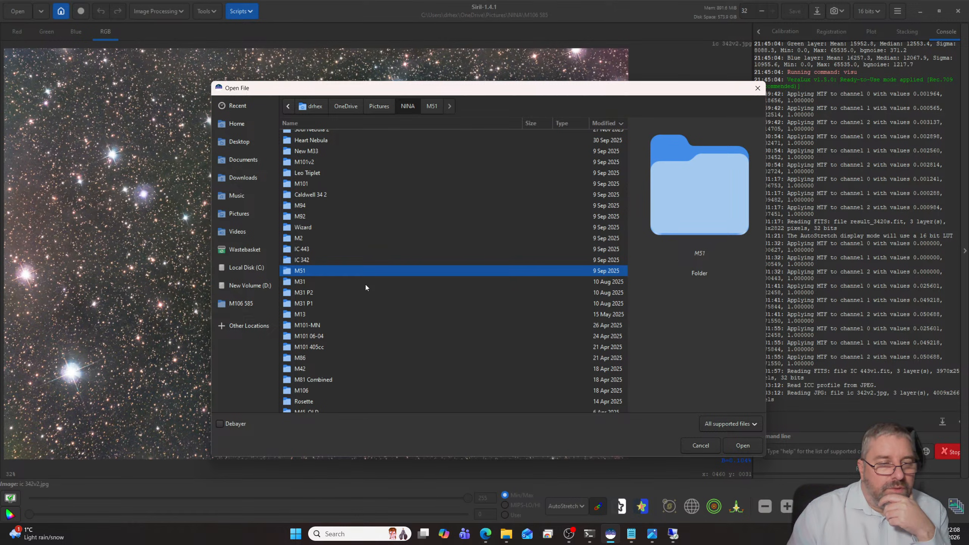
{"action": "scroll", "coordinate": [365, 286], "scroll_direction": "down", "scroll_amount": 1}
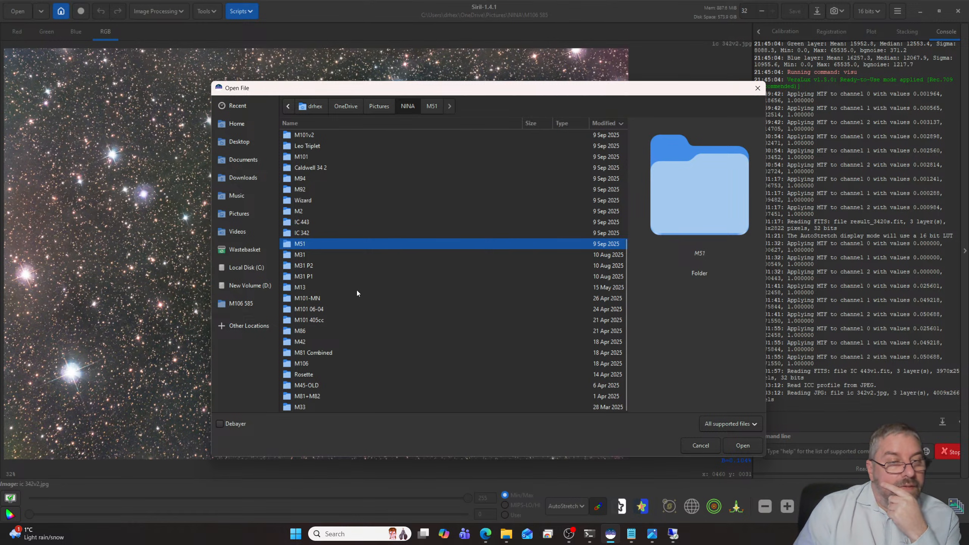
{"action": "scroll", "coordinate": [354, 309], "scroll_direction": "up", "scroll_amount": 3}
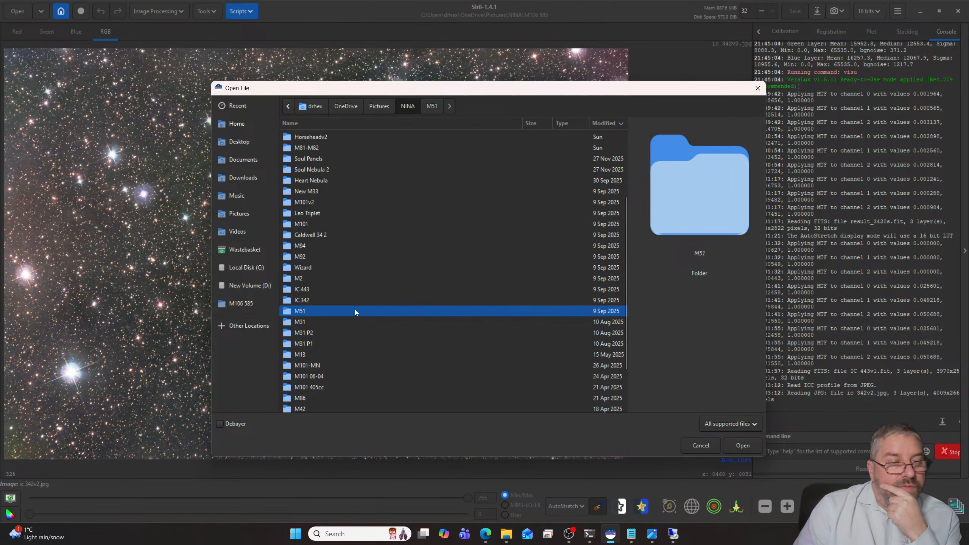
{"action": "scroll", "coordinate": [354, 309], "scroll_direction": "up", "scroll_amount": 5}
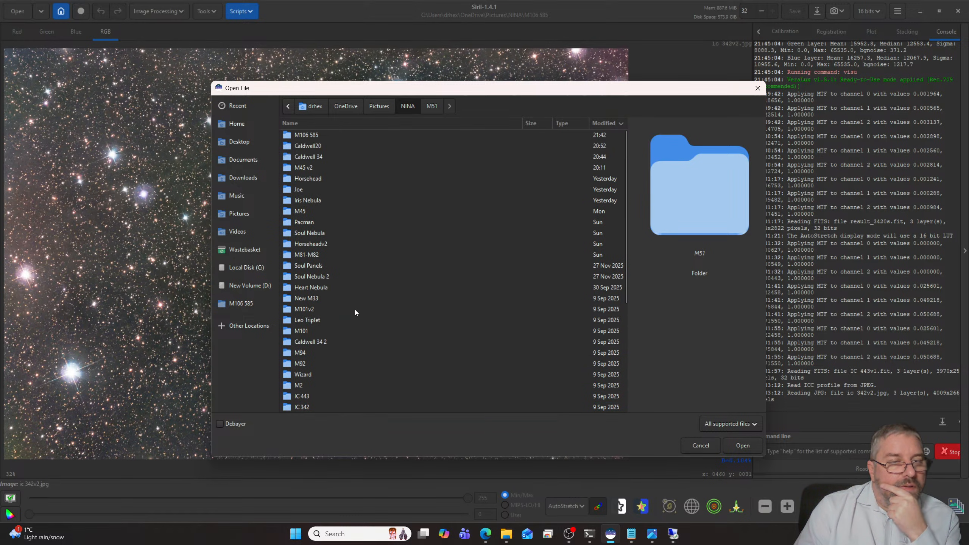
{"action": "scroll", "coordinate": [354, 310], "scroll_direction": "down", "scroll_amount": 6}
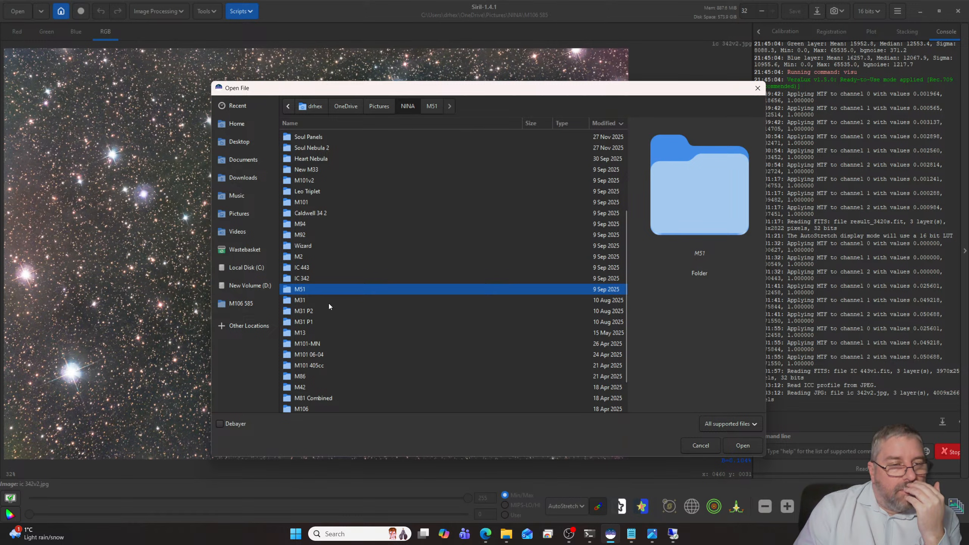
{"action": "double_click", "coordinate": [310, 290]}
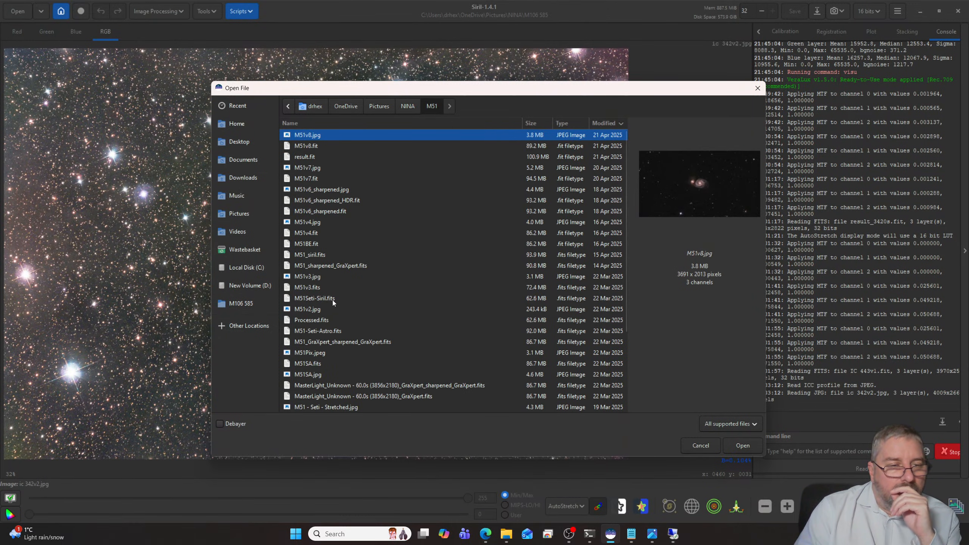
{"action": "left_click", "coordinate": [312, 310]}
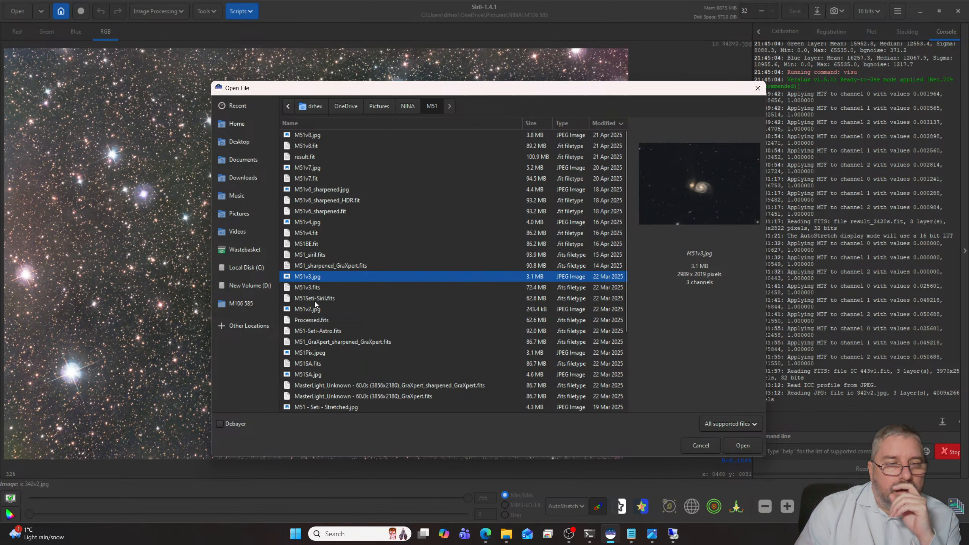
{"action": "scroll", "coordinate": [347, 299], "scroll_direction": "down", "scroll_amount": 3}
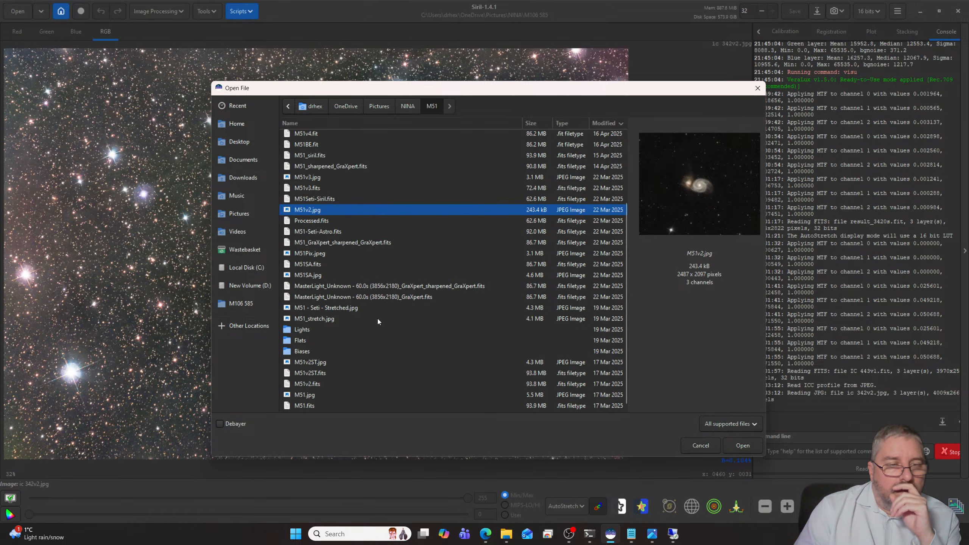
{"action": "scroll", "coordinate": [351, 309], "scroll_direction": "down", "scroll_amount": 1}
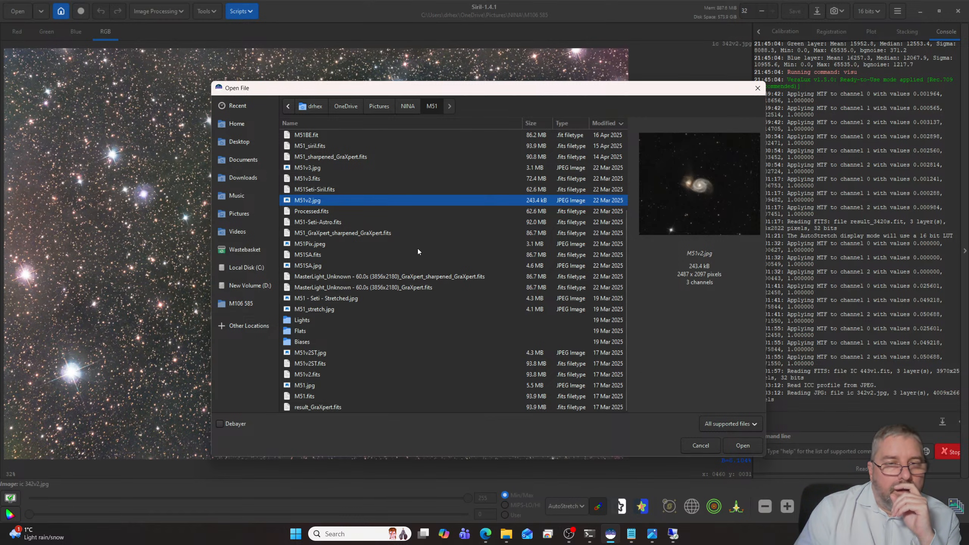
- Check the files in the M101 06-04 folder and return to the NINA folder
{"action": "left_click", "coordinate": [410, 107]}
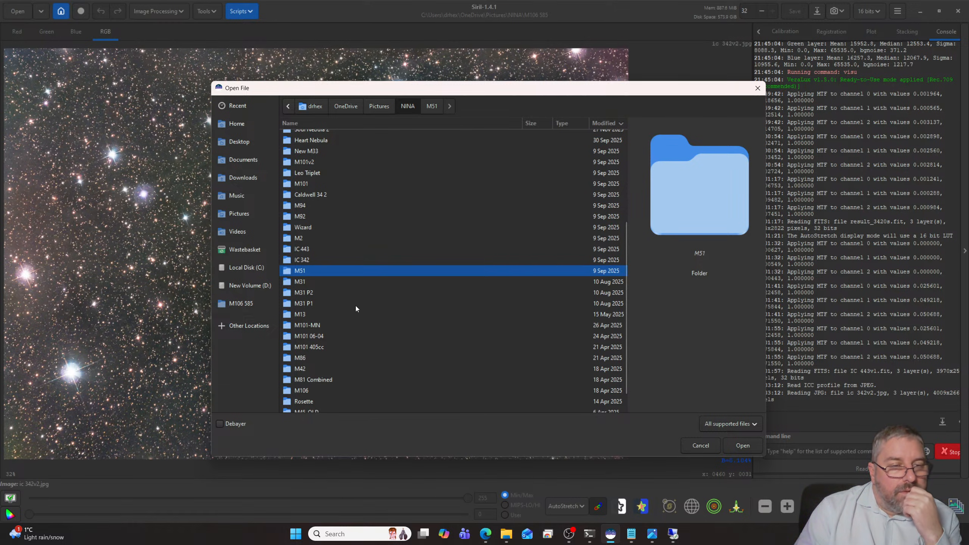
{"action": "double_click", "coordinate": [317, 337]}
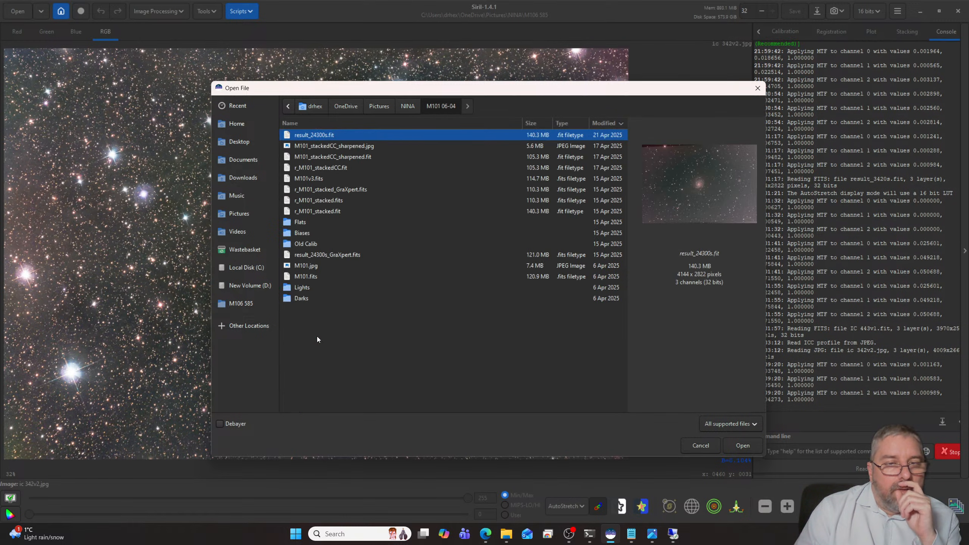
{"action": "left_click", "coordinate": [406, 109]}
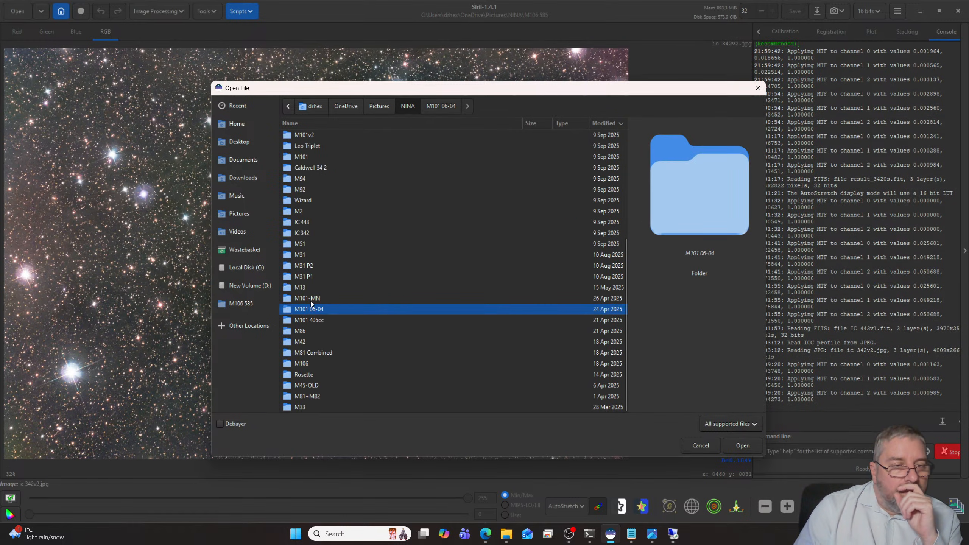
- Open M101_585_Final.jpg from the M101-MN folder and set the display mode to Linear
{"action": "double_click", "coordinate": [309, 299]}
{"action": "left_click", "coordinate": [317, 148]}
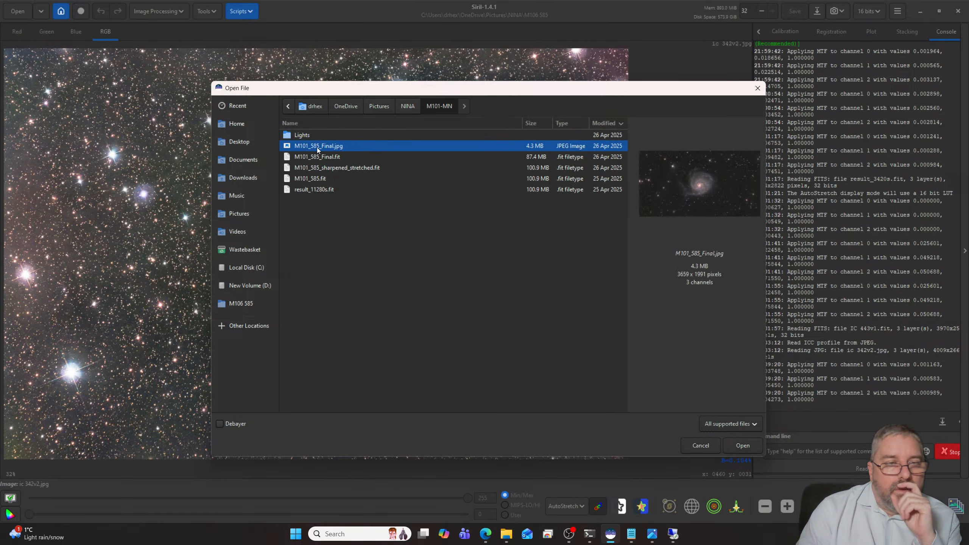
{"action": "double_click", "coordinate": [317, 148]}
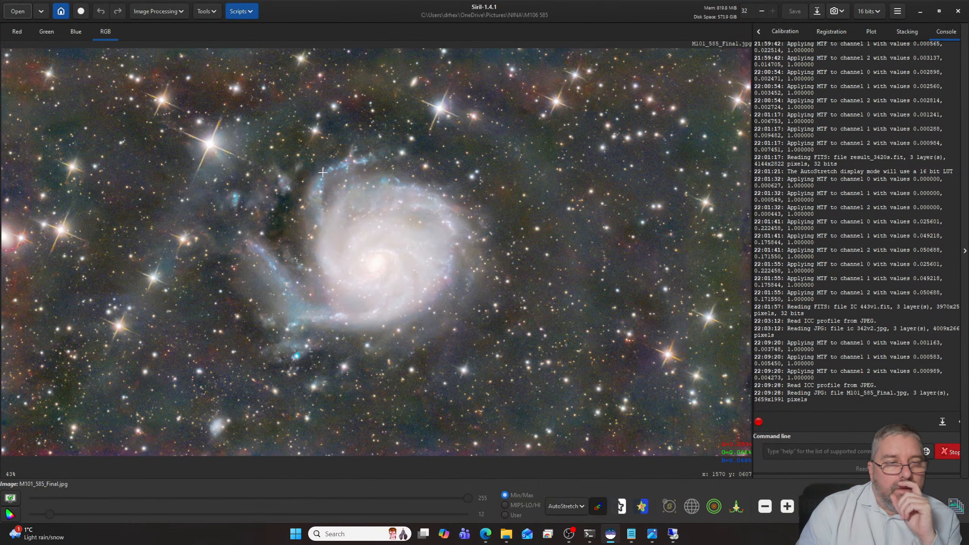
{"action": "left_click", "coordinate": [566, 506]}
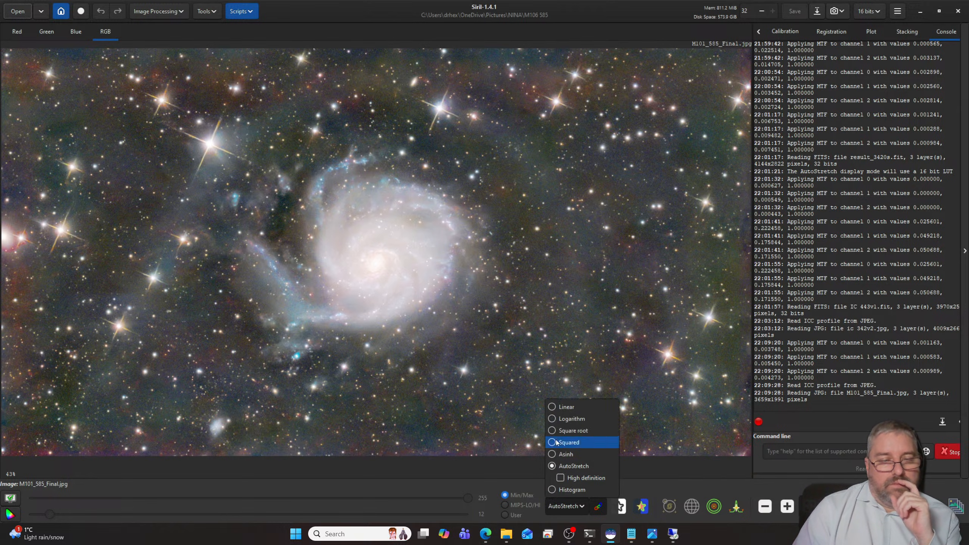
{"action": "left_click", "coordinate": [553, 408]}
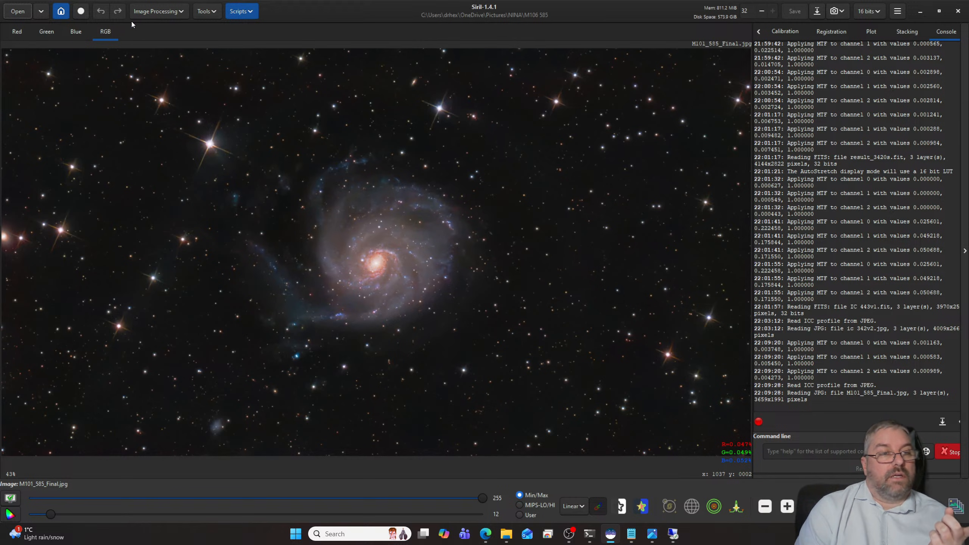
- Browse for a working folder, check the files in M101-MN, and return to look over the NINA target folders
{"action": "left_click", "coordinate": [61, 12]}
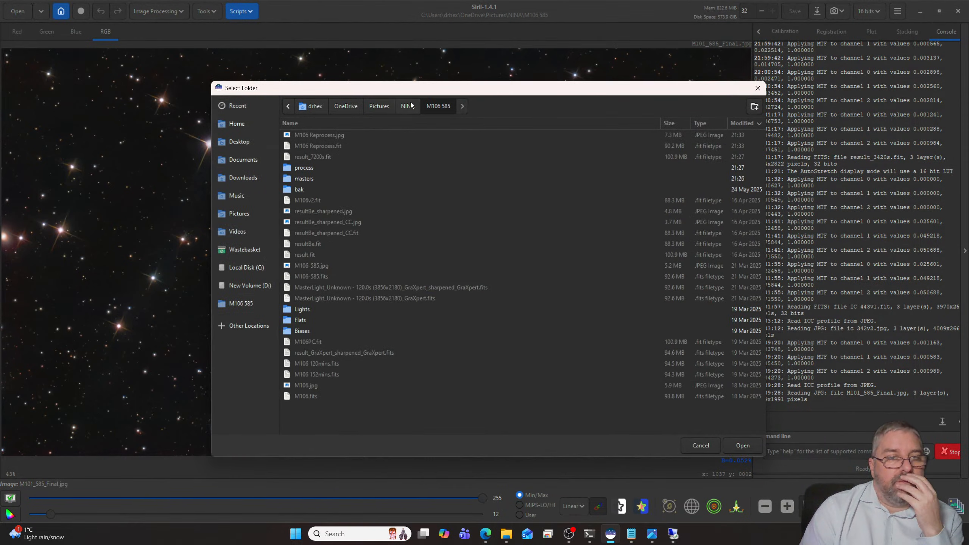
{"action": "left_click", "coordinate": [401, 136]}
{"action": "scroll", "coordinate": [367, 231], "scroll_direction": "down", "scroll_amount": 5}
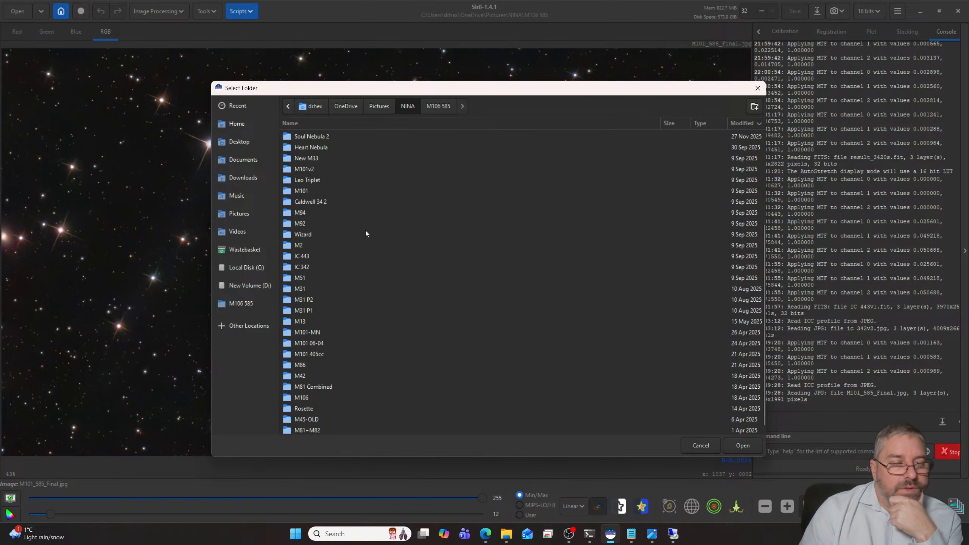
{"action": "double_click", "coordinate": [313, 332]}
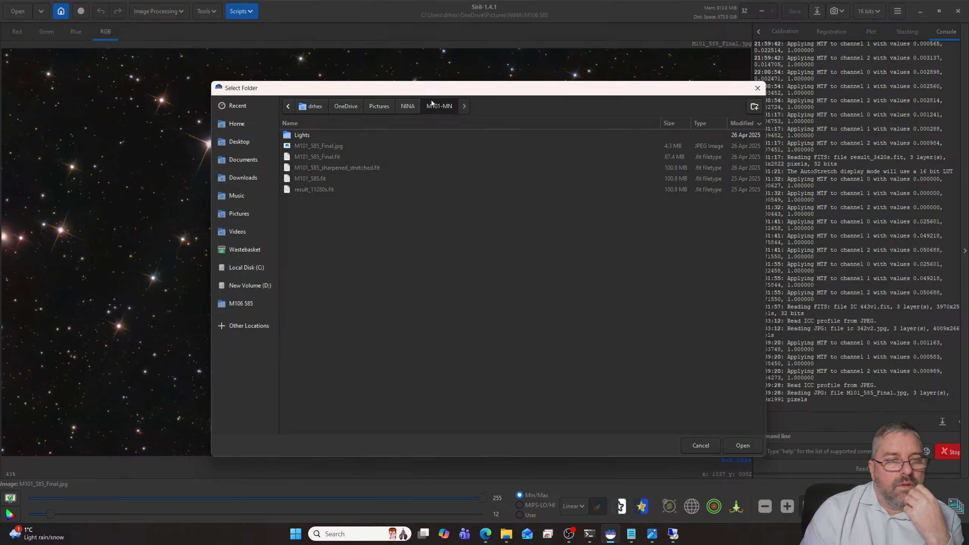
{"action": "left_click", "coordinate": [408, 106]}
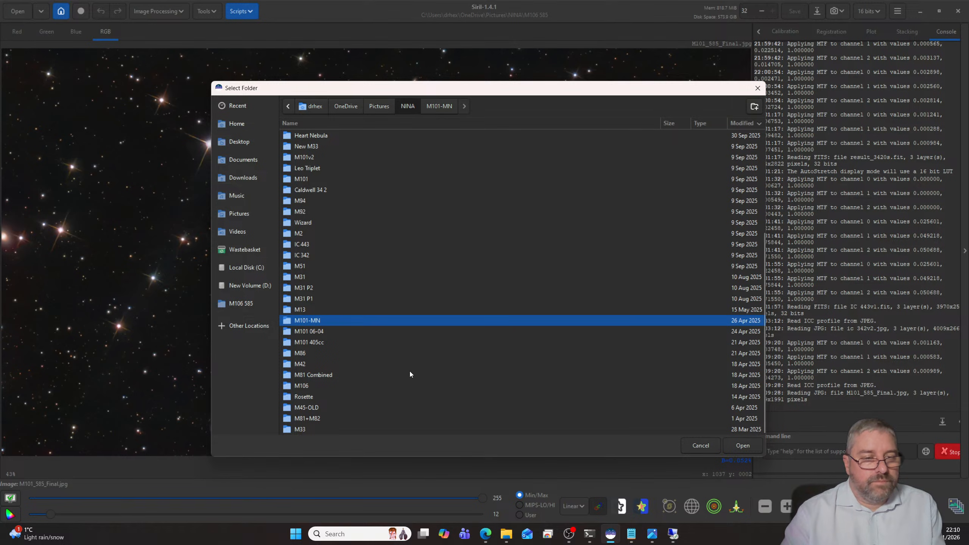
{"action": "scroll", "coordinate": [365, 379], "scroll_direction": "up", "scroll_amount": 3}
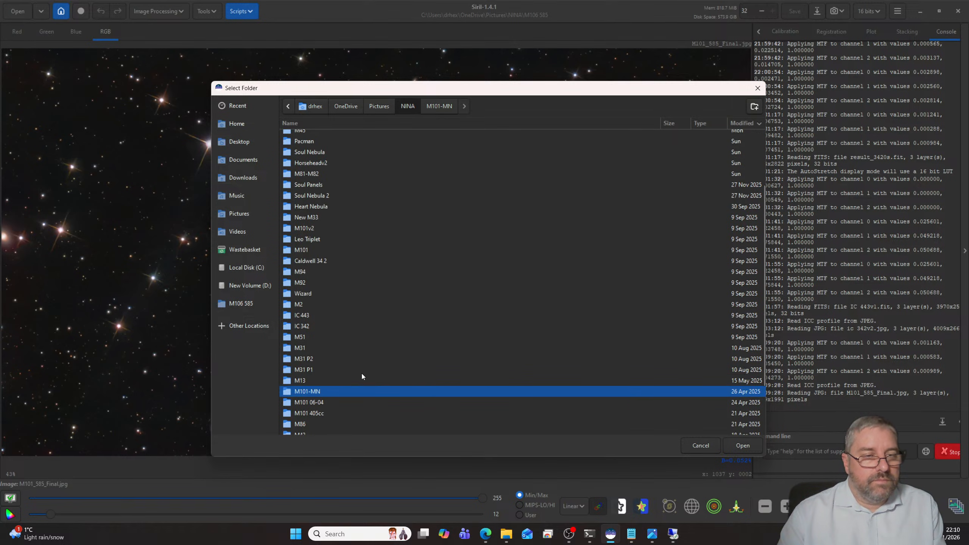
{"action": "scroll", "coordinate": [361, 373], "scroll_direction": "up", "scroll_amount": 3}
{"action": "scroll", "coordinate": [362, 373], "scroll_direction": "down", "scroll_amount": 6}
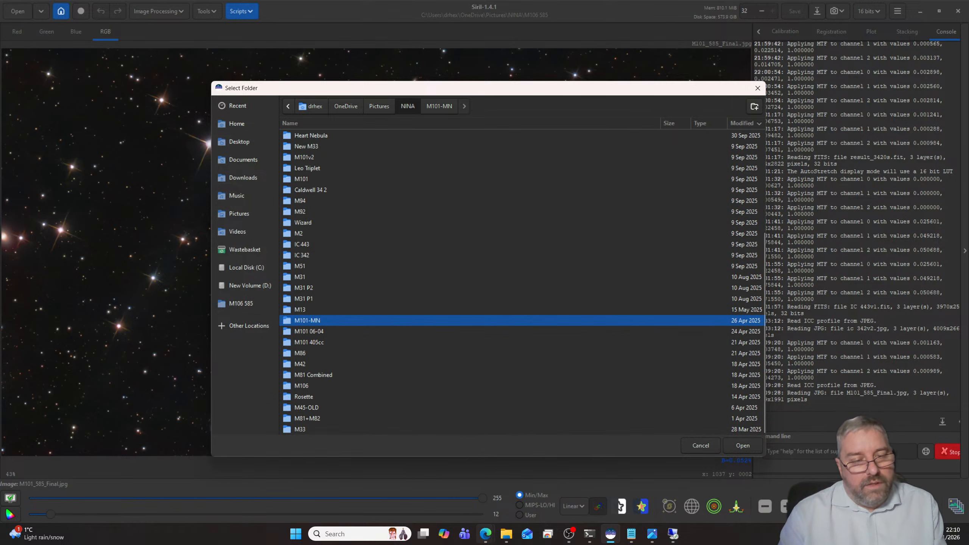
- Switch to the Edge window with the camera shops and view the Altair Hypercam 585C TEC Cooled camera's product page
{"action": "mouse_move", "coordinate": [485, 533]}
{"action": "mouse_move", "coordinate": [435, 486]}
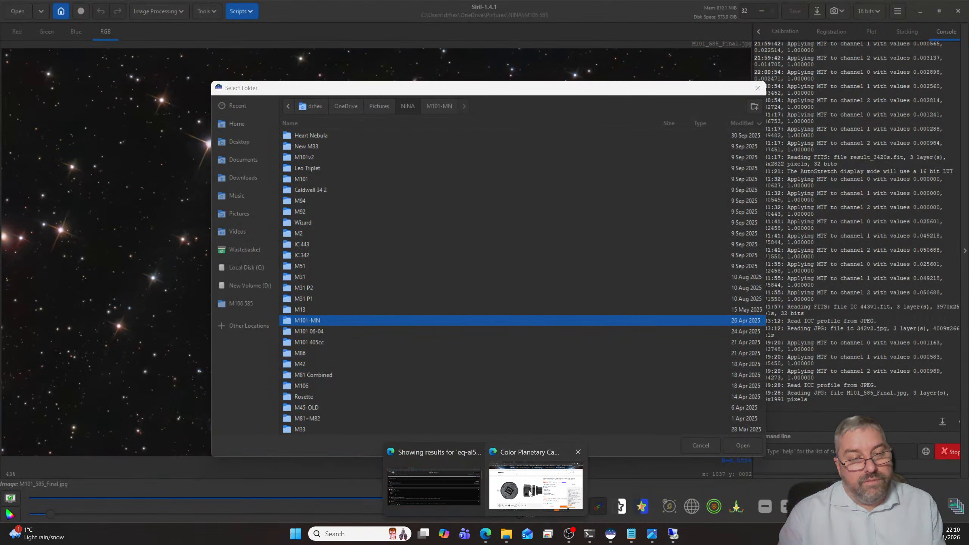
{"action": "left_click", "coordinate": [521, 471]}
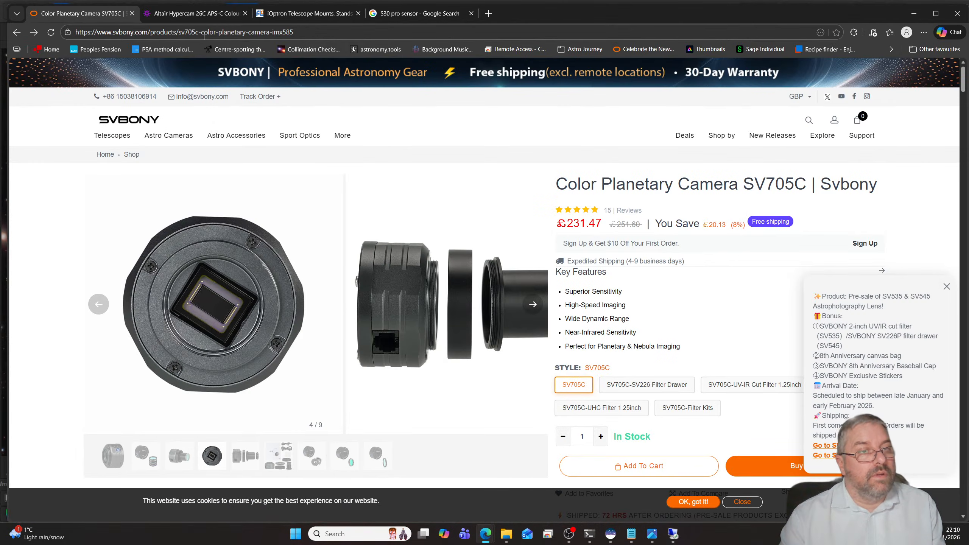
{"action": "left_click", "coordinate": [197, 13]}
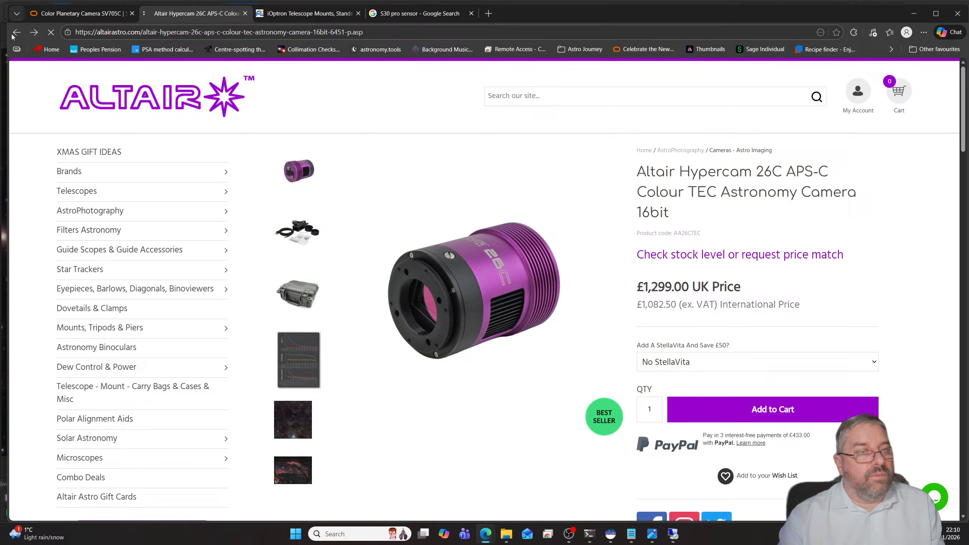
{"action": "left_click", "coordinate": [13, 35]}
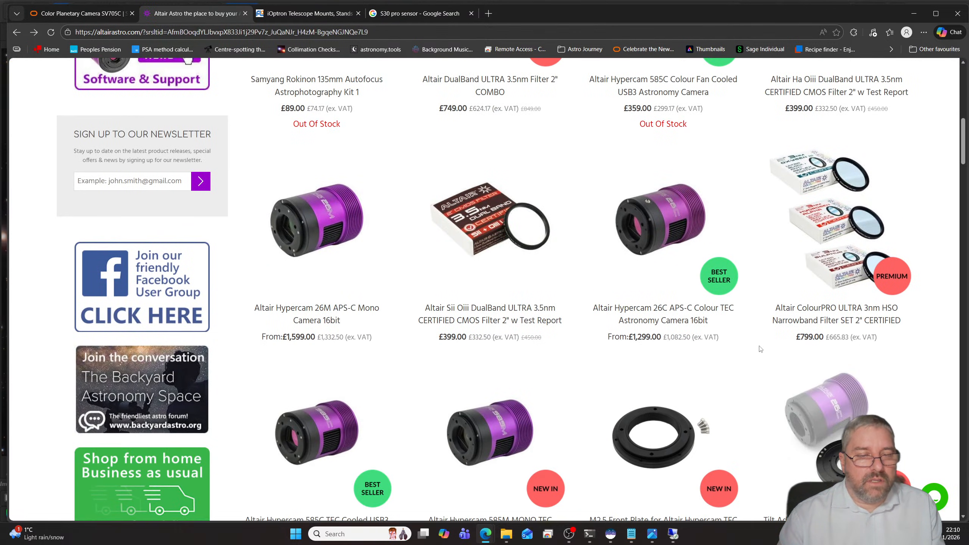
{"action": "scroll", "coordinate": [760, 349], "scroll_direction": "down", "scroll_amount": 3}
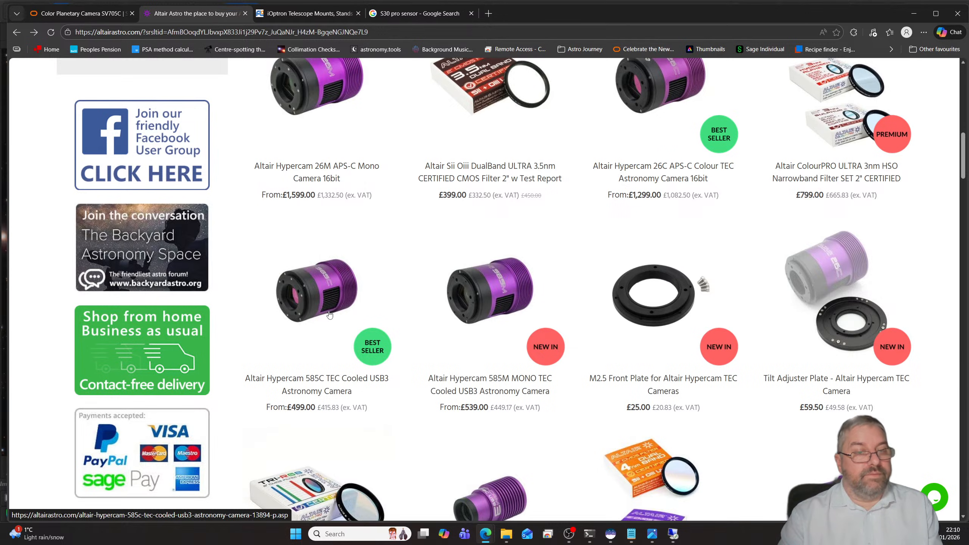
{"action": "left_click", "coordinate": [312, 293]}
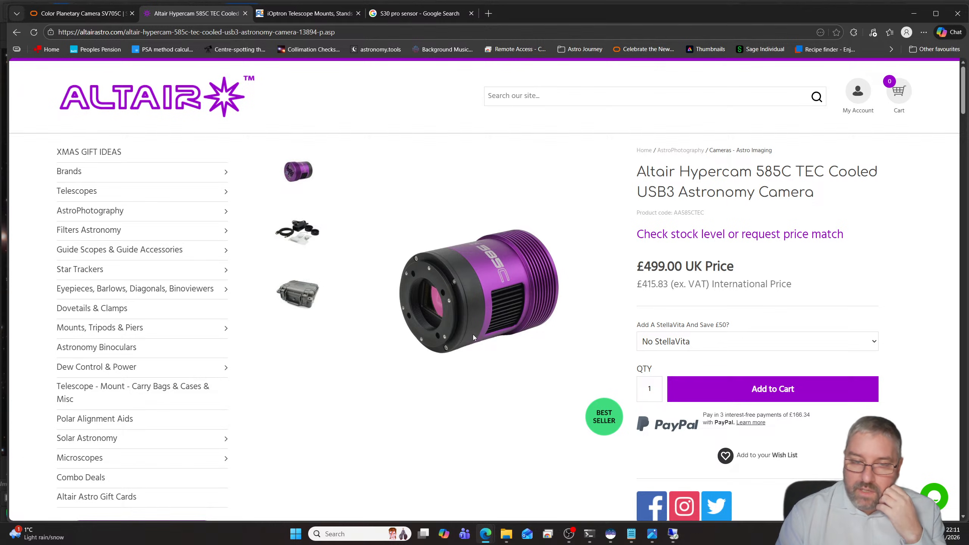
- Look through the Player One cooled cameras in the AstroPhotography range on the Altair site
{"action": "mouse_move", "coordinate": [611, 536]}
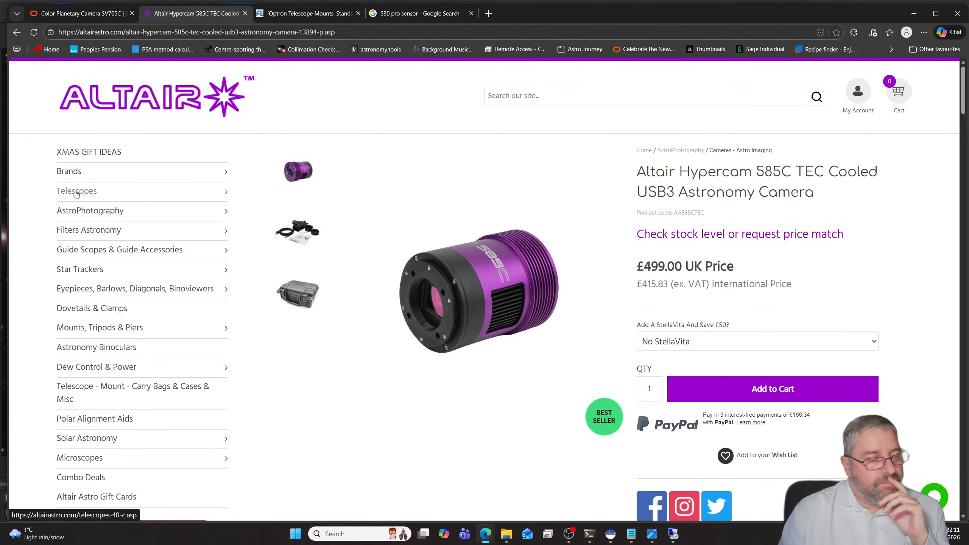
{"action": "mouse_move", "coordinate": [97, 213]}
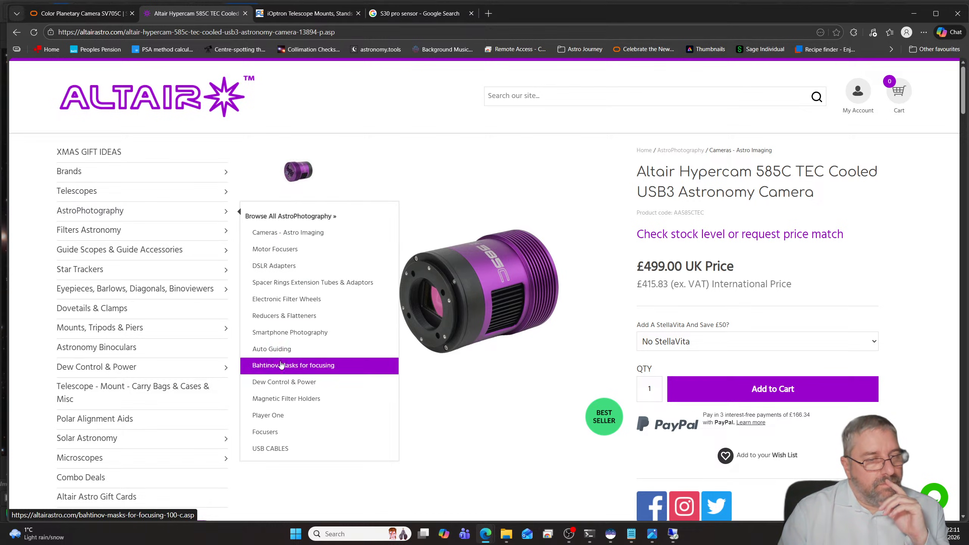
{"action": "left_click", "coordinate": [298, 414]}
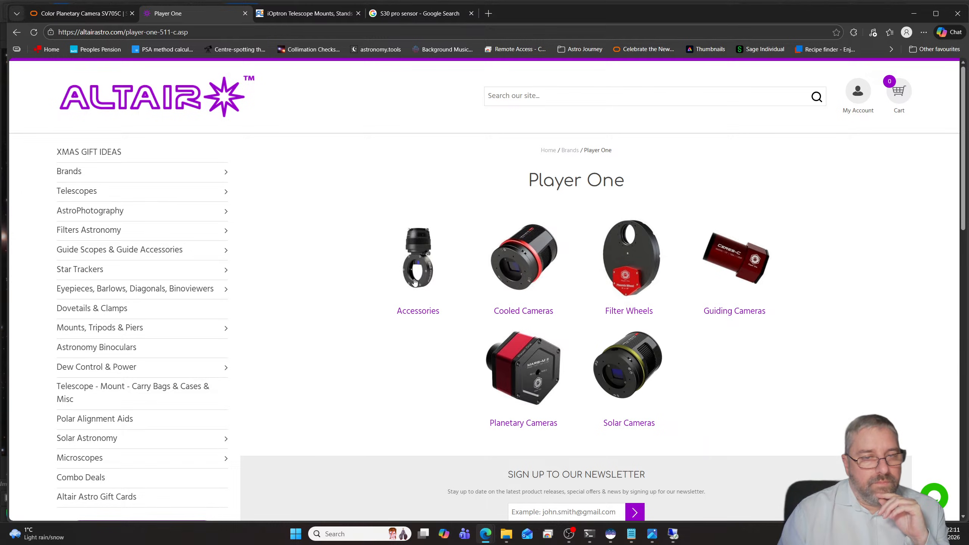
{"action": "left_click", "coordinate": [518, 273]}
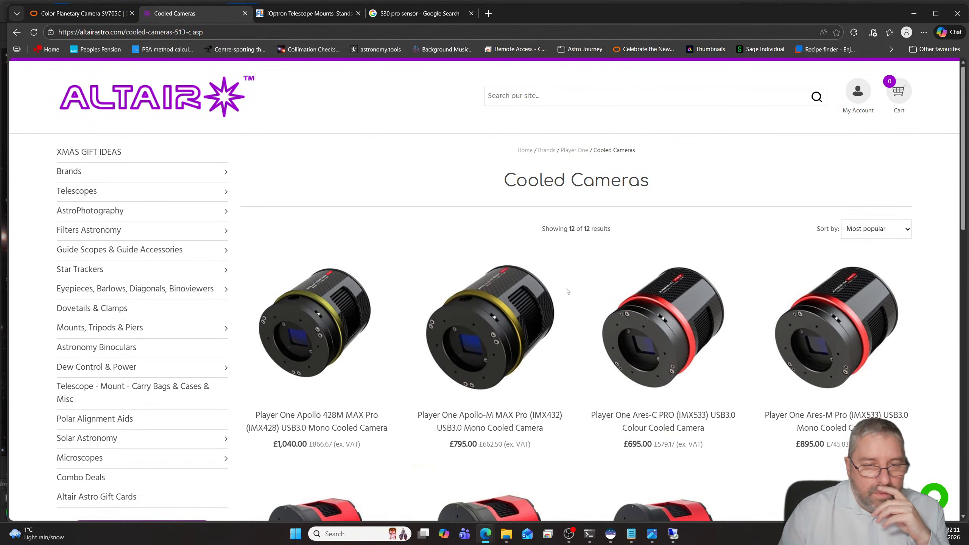
{"action": "scroll", "coordinate": [566, 291], "scroll_direction": "down", "scroll_amount": 3}
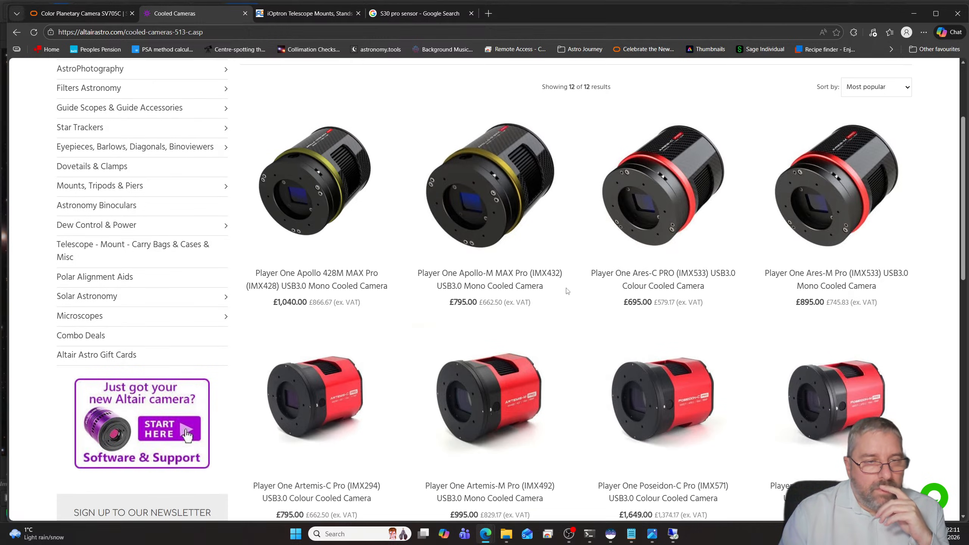
{"action": "scroll", "coordinate": [567, 290], "scroll_direction": "down", "scroll_amount": 2}
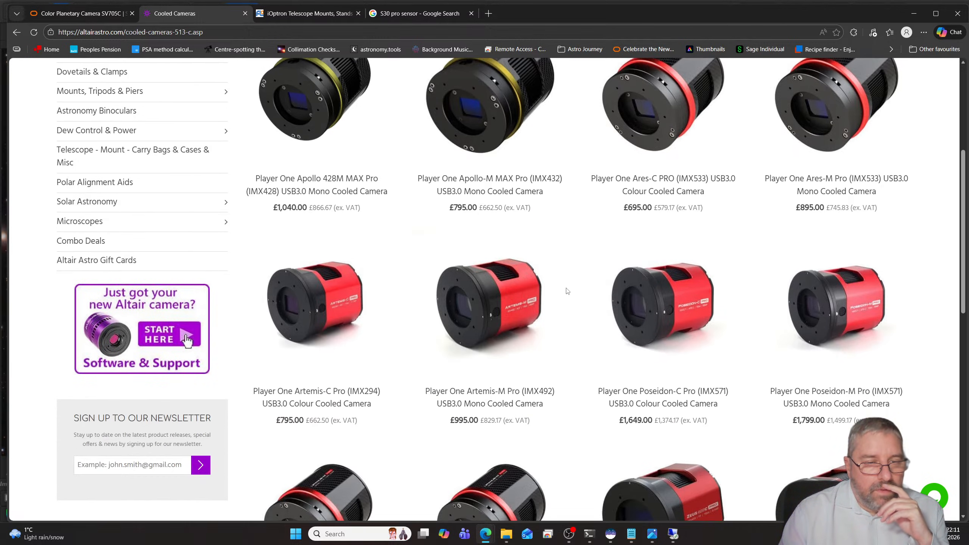
{"action": "scroll", "coordinate": [567, 290], "scroll_direction": "down", "scroll_amount": 2}
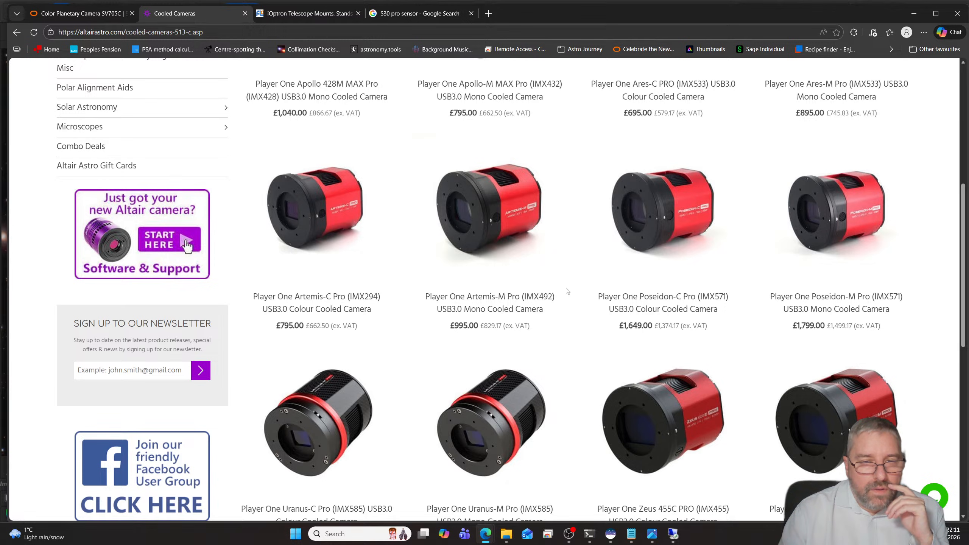
{"action": "scroll", "coordinate": [567, 290], "scroll_direction": "down", "scroll_amount": 2}
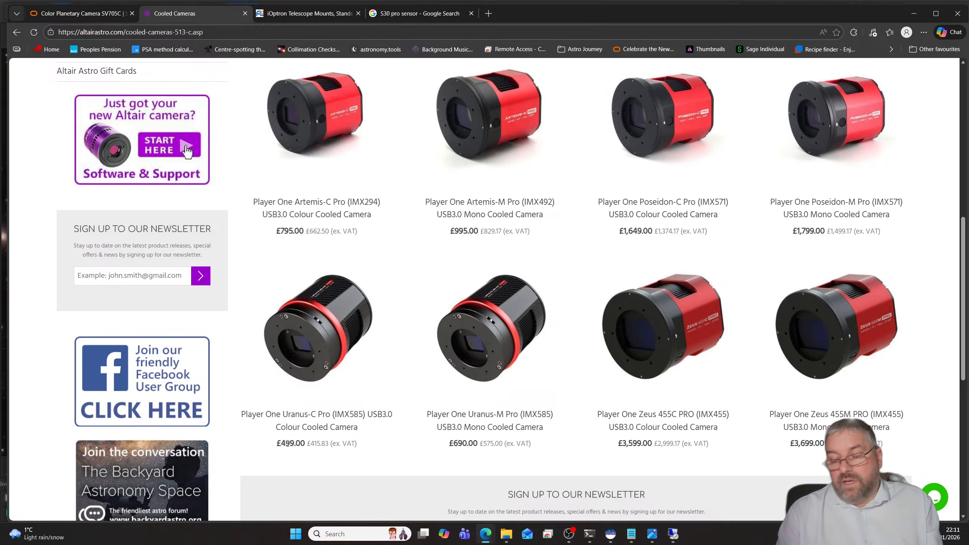
- View the product photos of the Player One Uranus-C Pro (IMX585), then return to the Cooled Cameras list
{"action": "left_click", "coordinate": [325, 339]}
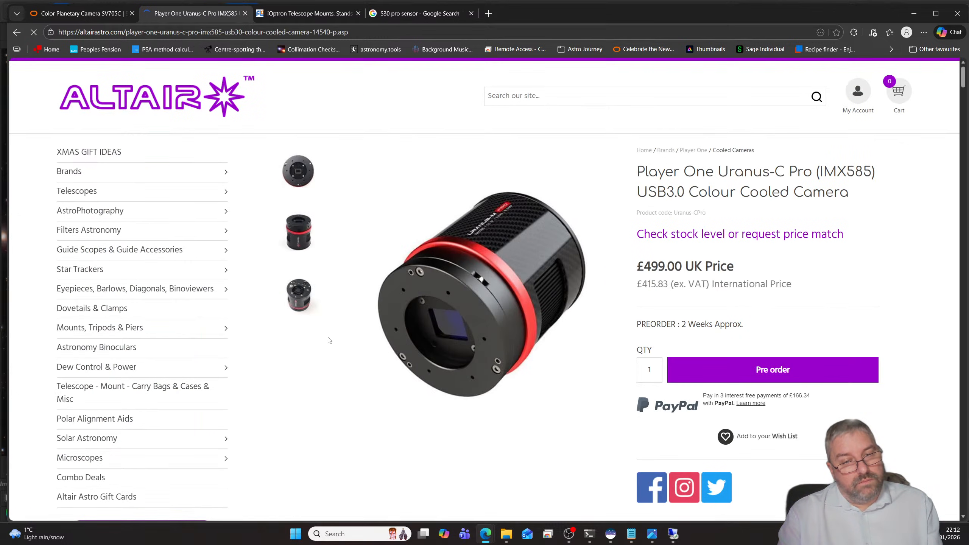
{"action": "left_click", "coordinate": [313, 233]}
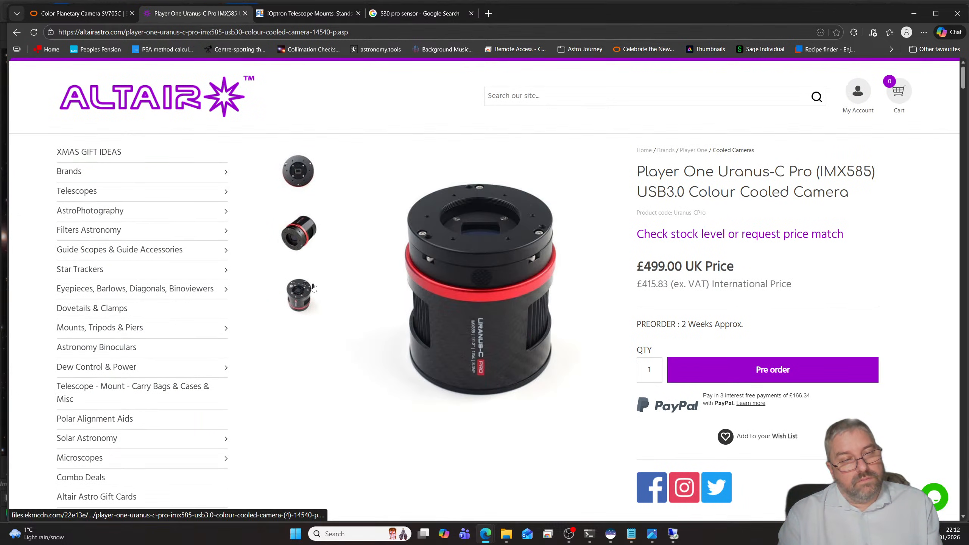
{"action": "left_click", "coordinate": [305, 293]}
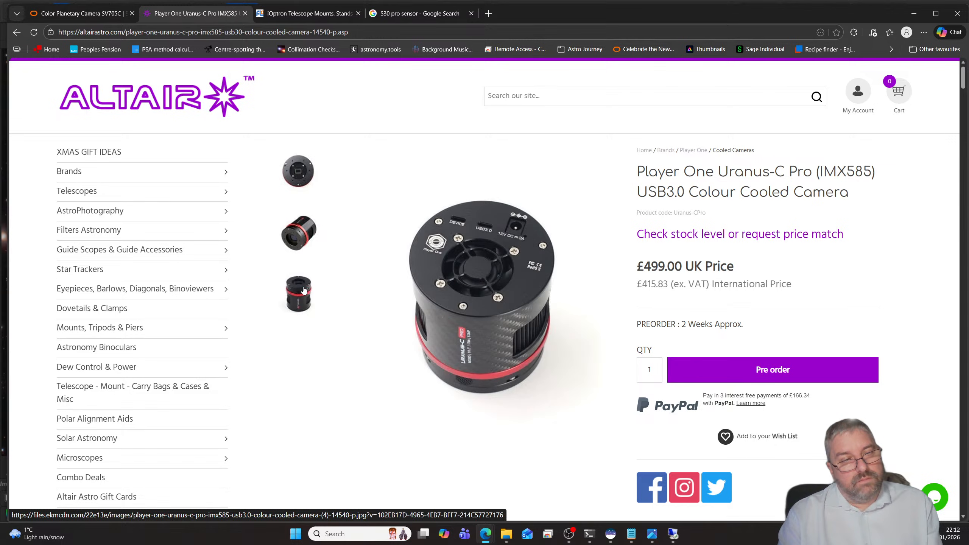
{"action": "left_click", "coordinate": [299, 233]}
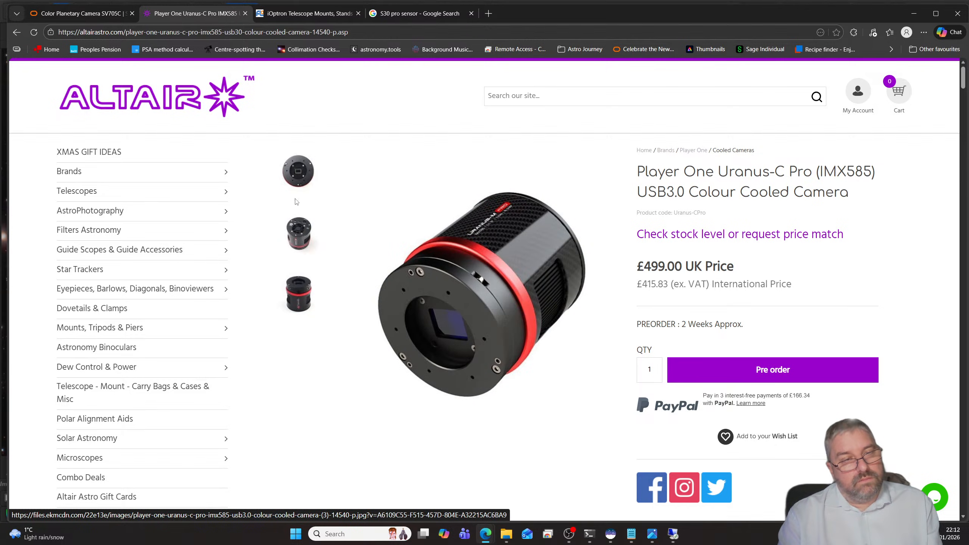
{"action": "left_click", "coordinate": [17, 32]}
{"action": "scroll", "coordinate": [581, 238], "scroll_direction": "up", "scroll_amount": 9}
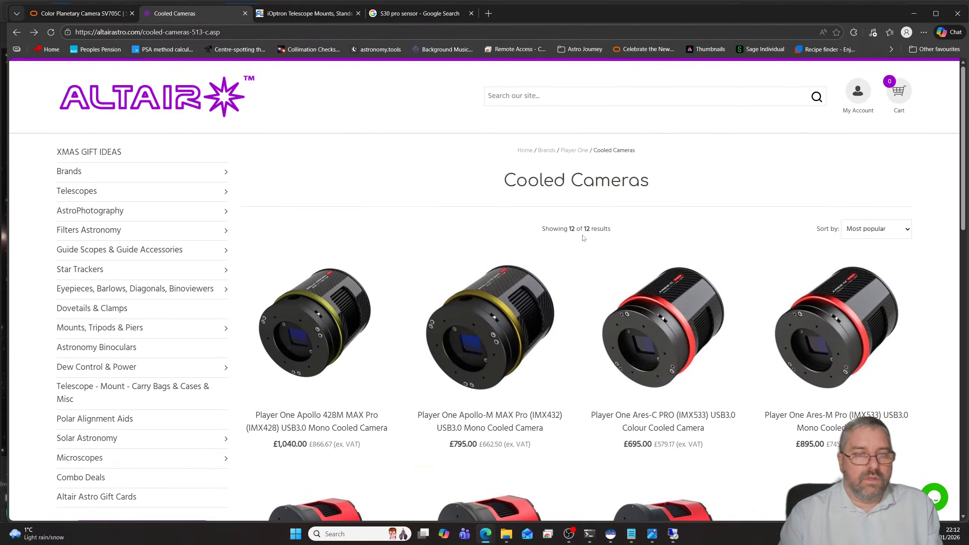
{"action": "scroll", "coordinate": [547, 237], "scroll_direction": "down", "scroll_amount": 11}
{"action": "scroll", "coordinate": [539, 237], "scroll_direction": "up", "scroll_amount": 10}
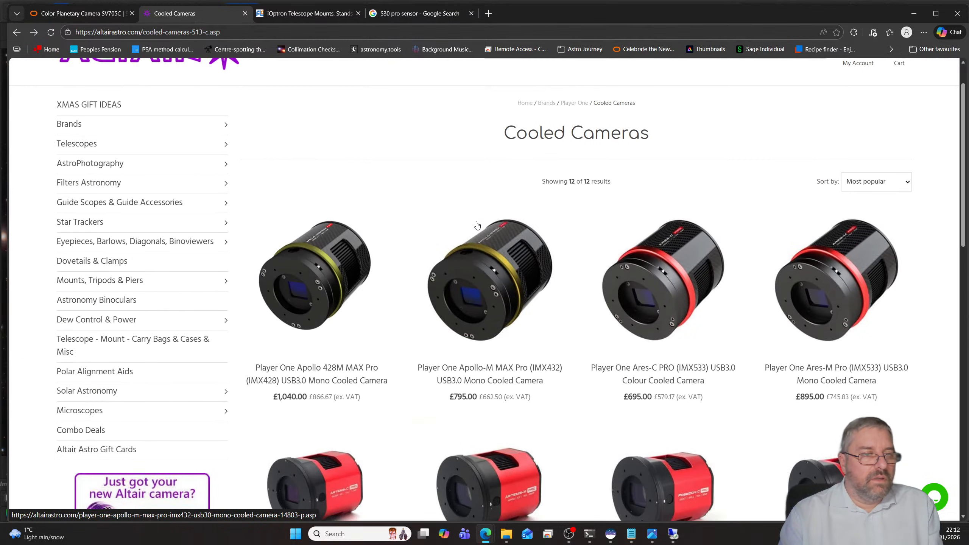
- Look through the Player One planetary cameras on the Altair site, including the IMX585 Uranus models
{"action": "mouse_move", "coordinate": [122, 214]}
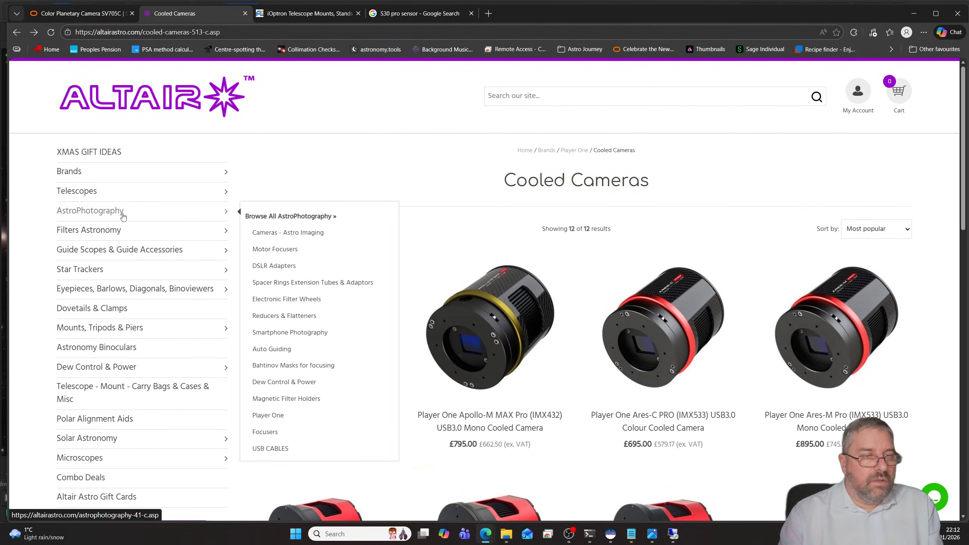
{"action": "left_click", "coordinate": [297, 415]}
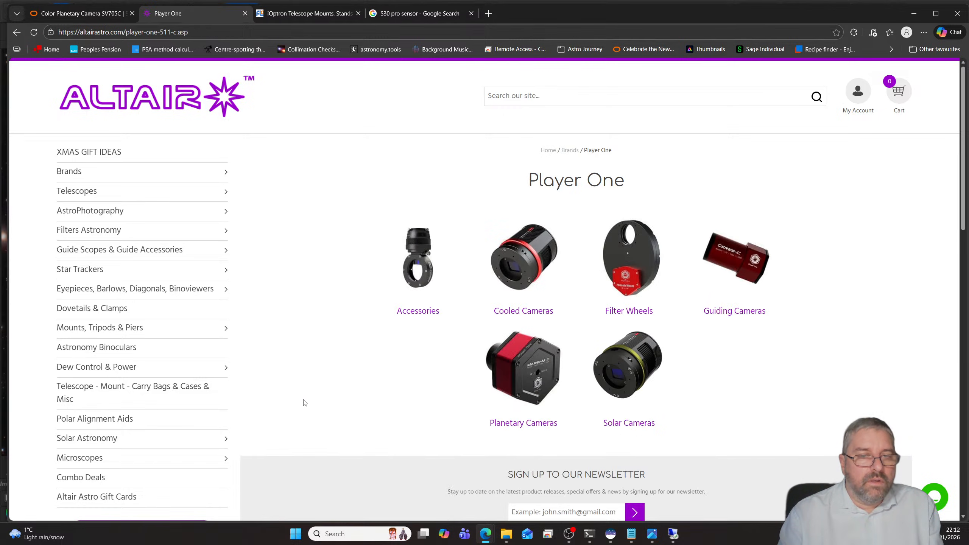
{"action": "left_click", "coordinate": [530, 373]}
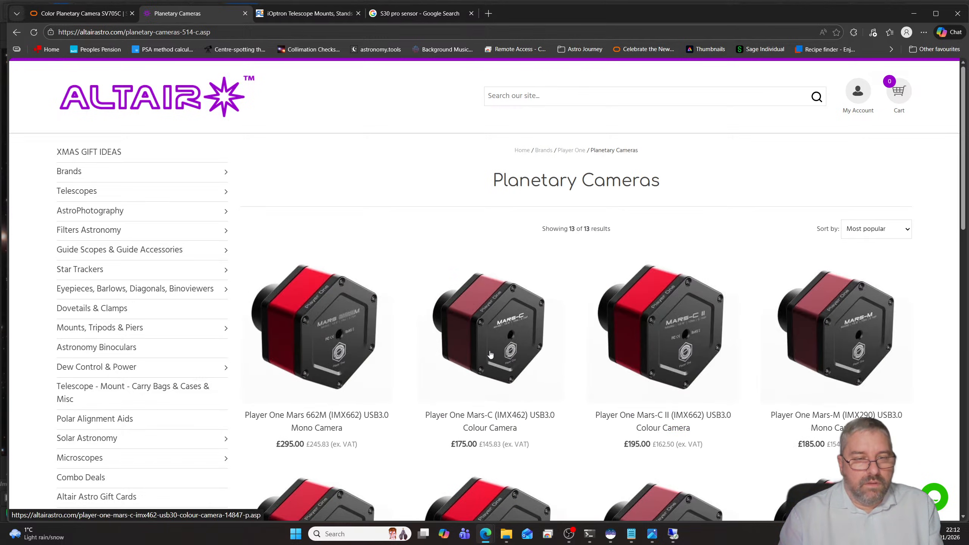
{"action": "scroll", "coordinate": [491, 354], "scroll_direction": "down", "scroll_amount": 3}
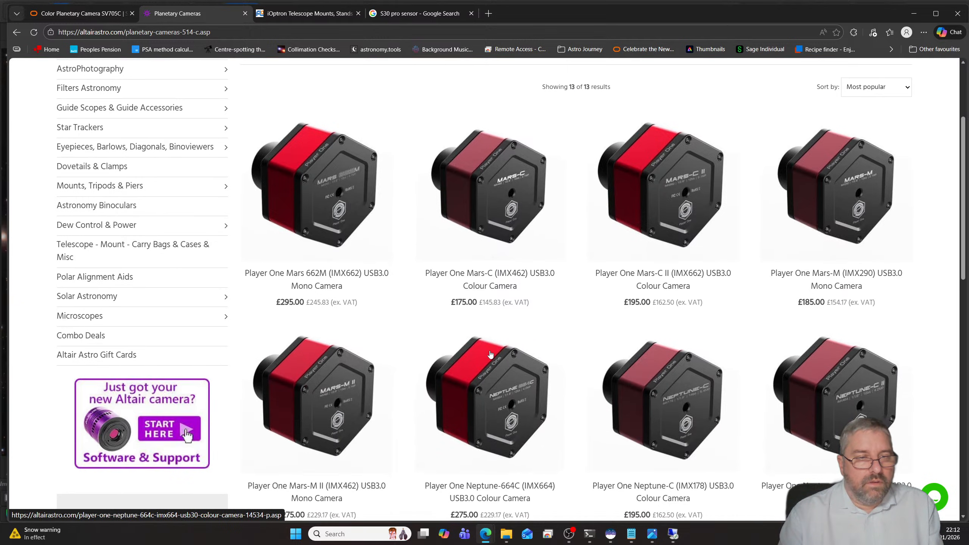
{"action": "scroll", "coordinate": [490, 354], "scroll_direction": "down", "scroll_amount": 3}
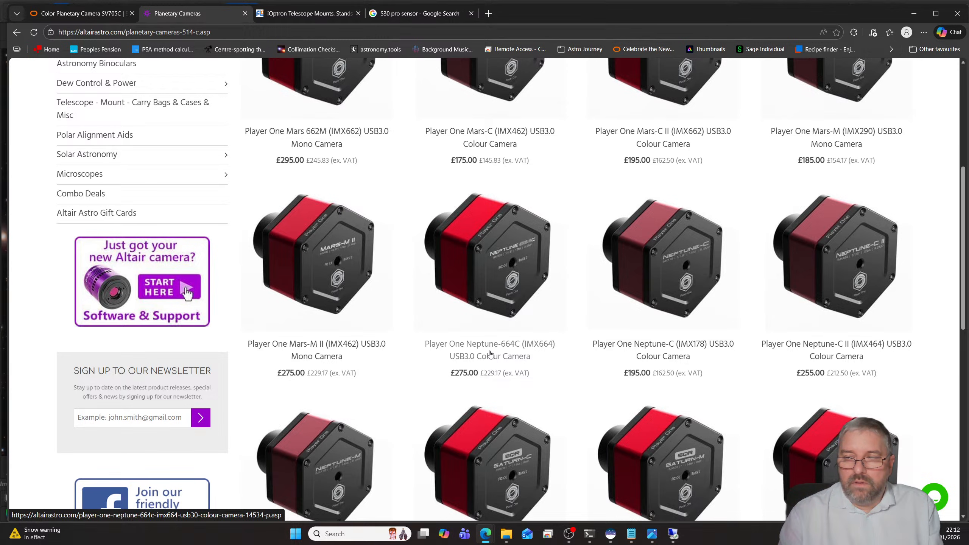
{"action": "scroll", "coordinate": [491, 354], "scroll_direction": "down", "scroll_amount": 2}
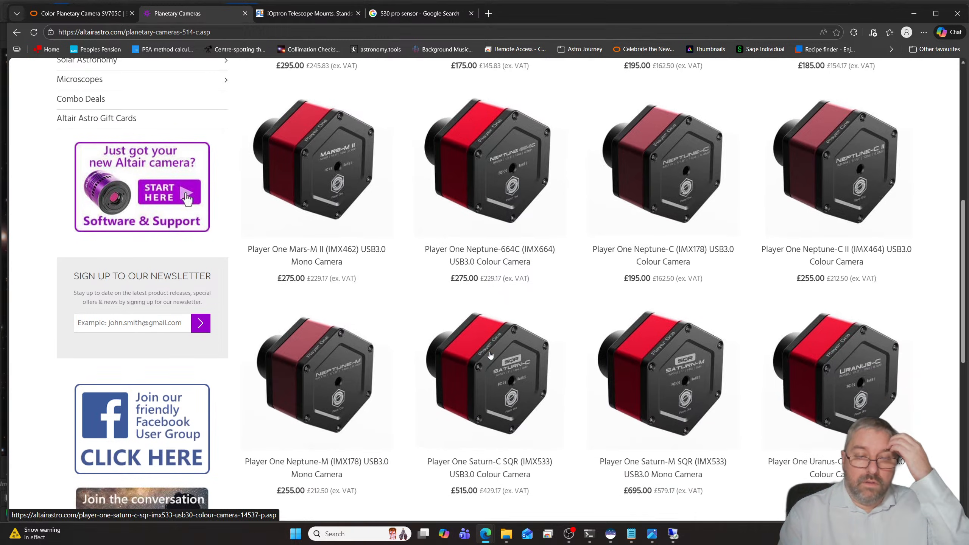
{"action": "scroll", "coordinate": [490, 354], "scroll_direction": "down", "scroll_amount": 3}
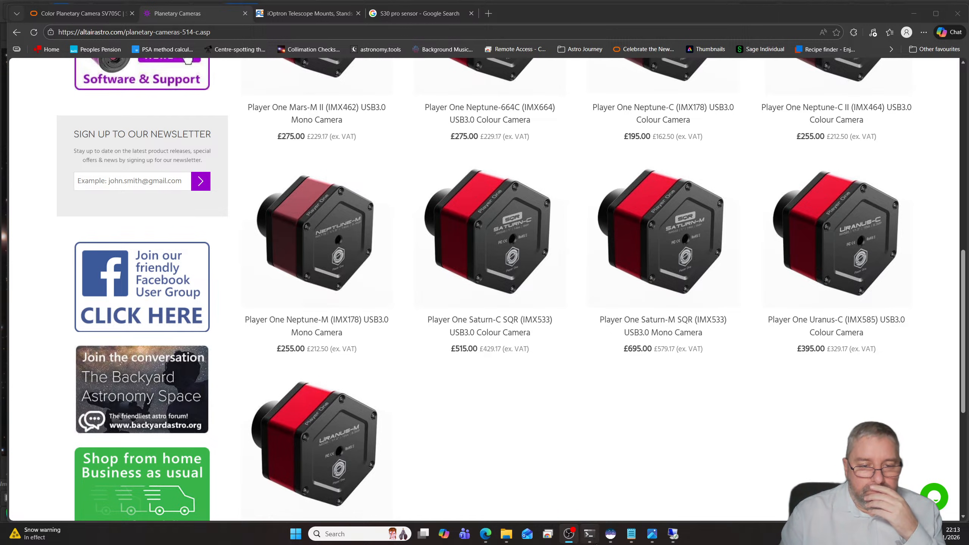
- Switch back to Siril and set the working directory to the M86 folder inside NINA
{"action": "mouse_move", "coordinate": [611, 534]}
{"action": "left_click", "coordinate": [564, 497]}
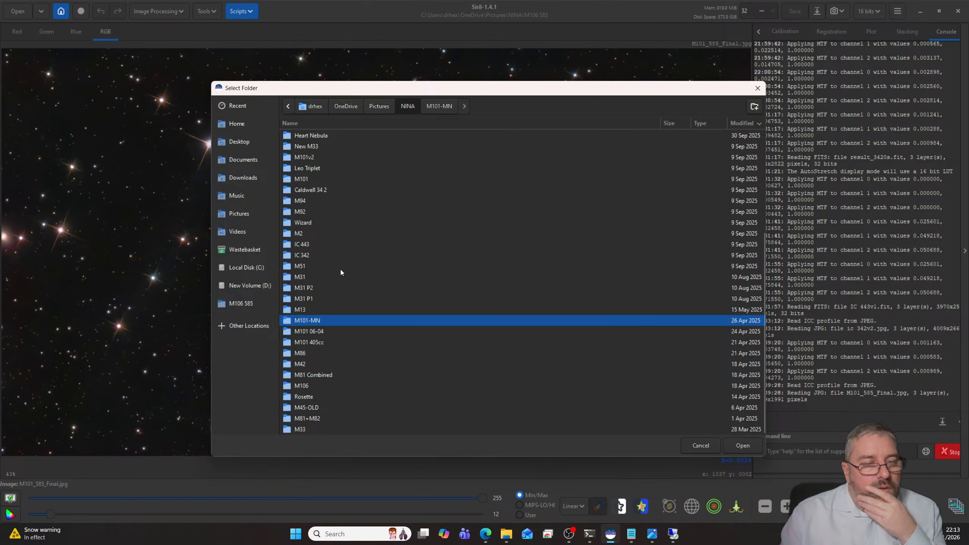
{"action": "scroll", "coordinate": [342, 410], "scroll_direction": "up", "scroll_amount": 2}
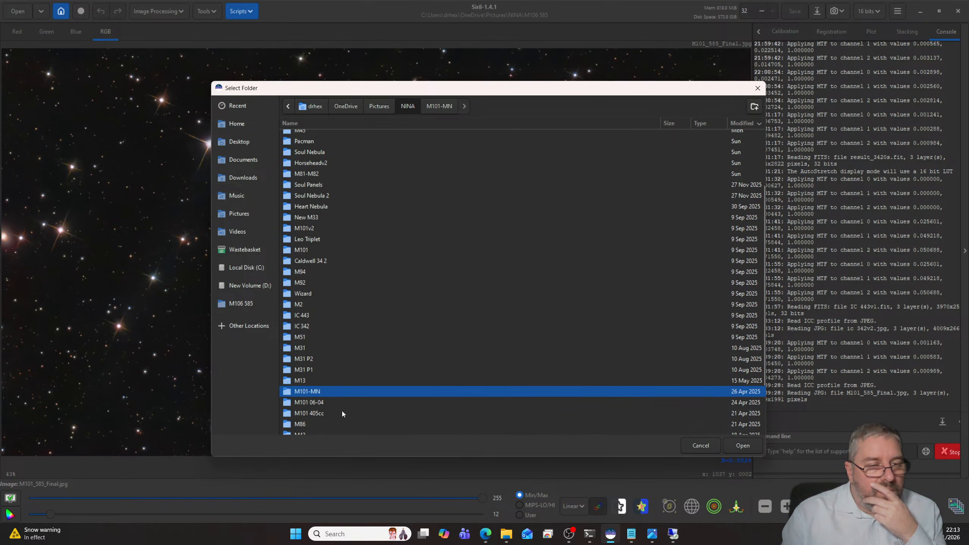
{"action": "scroll", "coordinate": [342, 410], "scroll_direction": "down", "scroll_amount": 2}
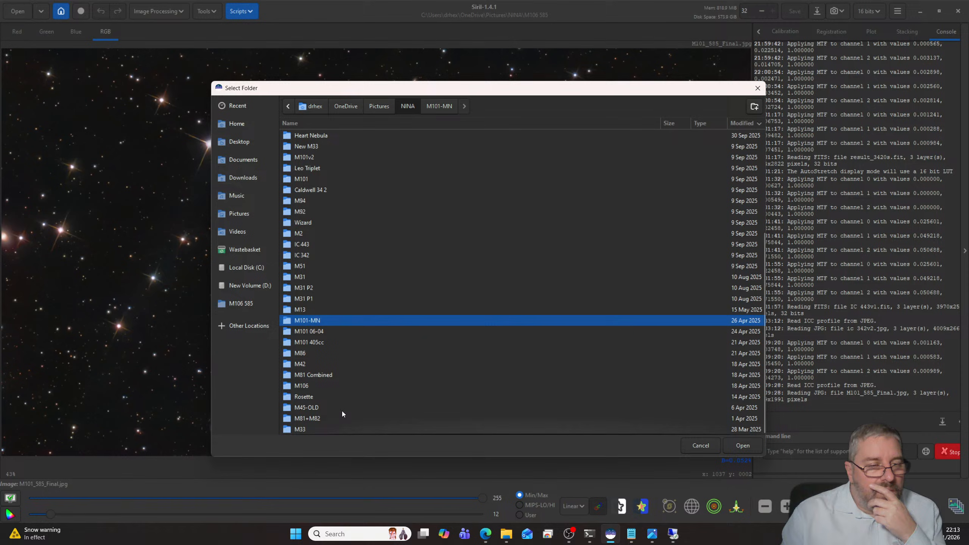
{"action": "double_click", "coordinate": [304, 354]}
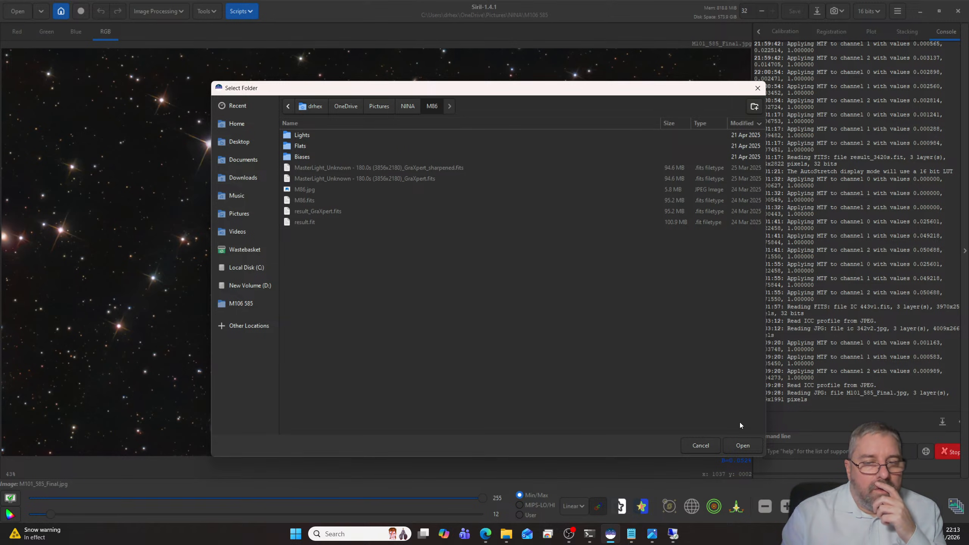
{"action": "left_click", "coordinate": [744, 446]}
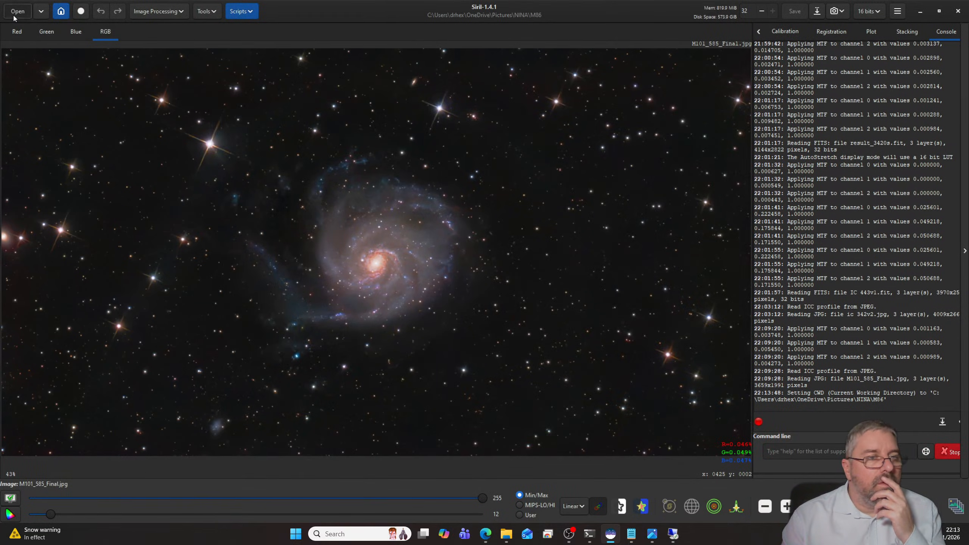
- Open M86.jpg from the M86 folder and inspect its galaxies both close up and as a whole field
{"action": "left_click", "coordinate": [17, 11]}
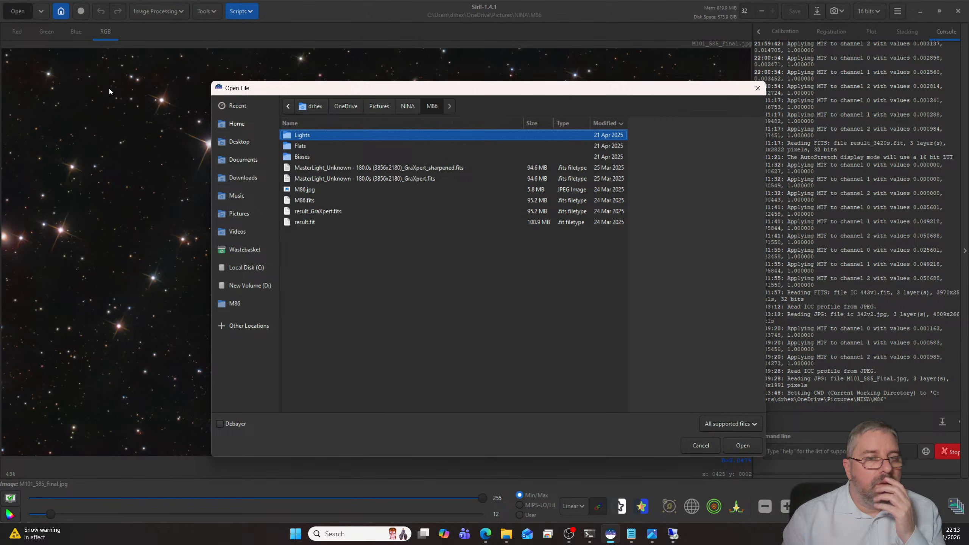
{"action": "left_click", "coordinate": [313, 191]}
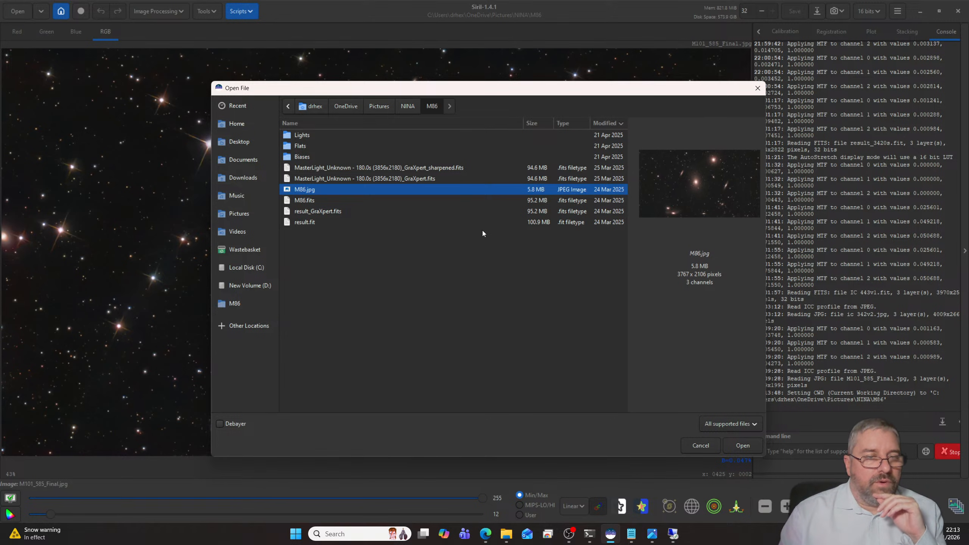
{"action": "double_click", "coordinate": [315, 191]}
{"action": "scroll", "coordinate": [404, 274], "scroll_direction": "up", "scroll_amount": 4}
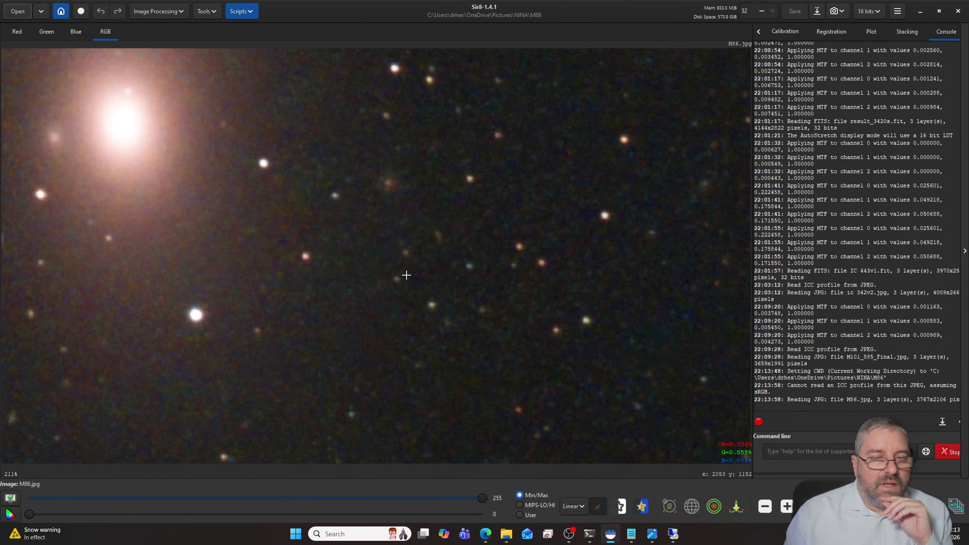
{"action": "scroll", "coordinate": [403, 273], "scroll_direction": "down", "scroll_amount": 3}
{"action": "scroll", "coordinate": [405, 269], "scroll_direction": "down", "scroll_amount": 1}
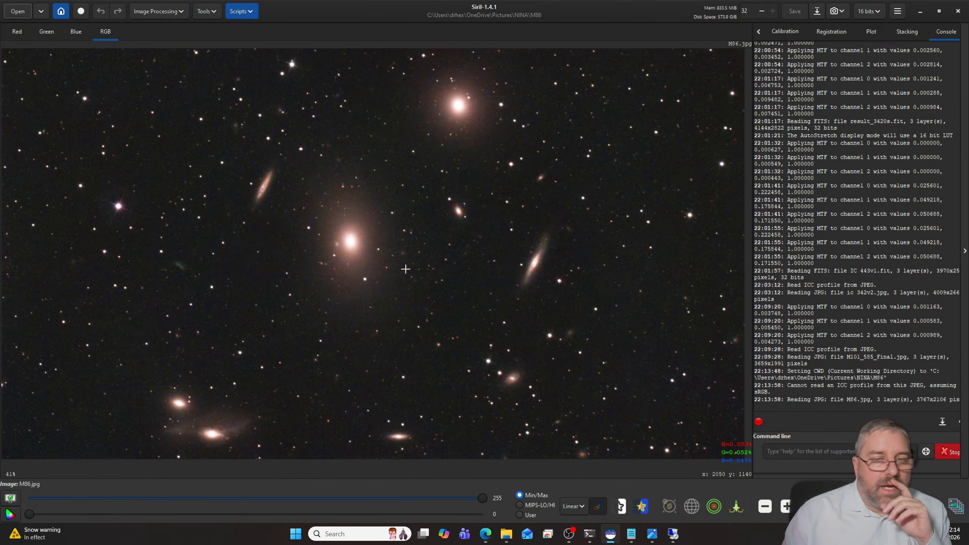
{"action": "scroll", "coordinate": [401, 265], "scroll_direction": "down", "scroll_amount": 1}
{"action": "scroll", "coordinate": [401, 264], "scroll_direction": "up", "scroll_amount": 1}
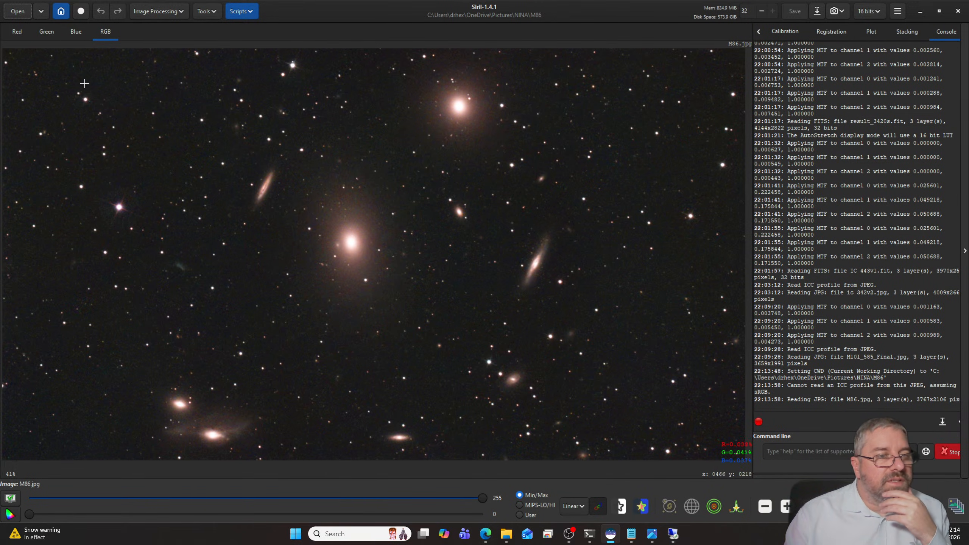
{"action": "left_click", "coordinate": [17, 11]}
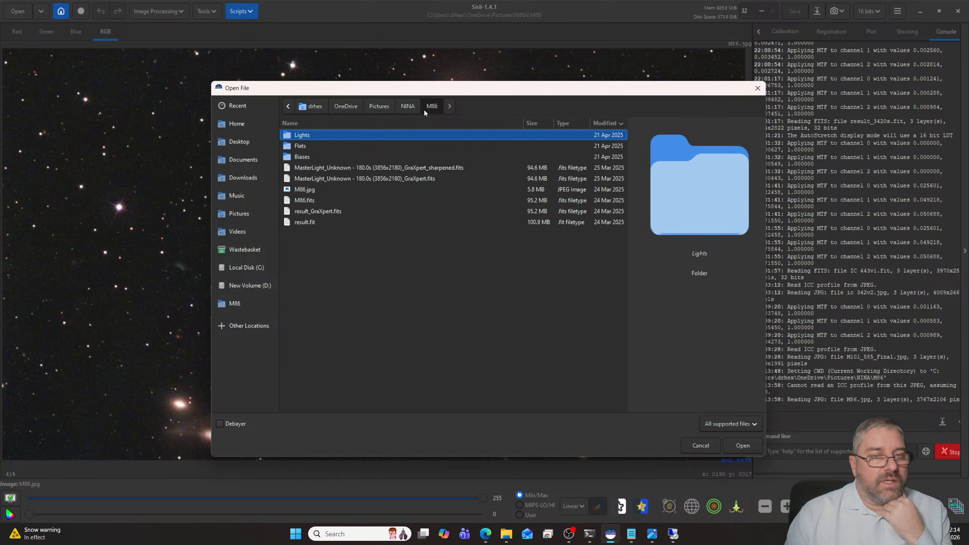
{"action": "left_click", "coordinate": [711, 450]}
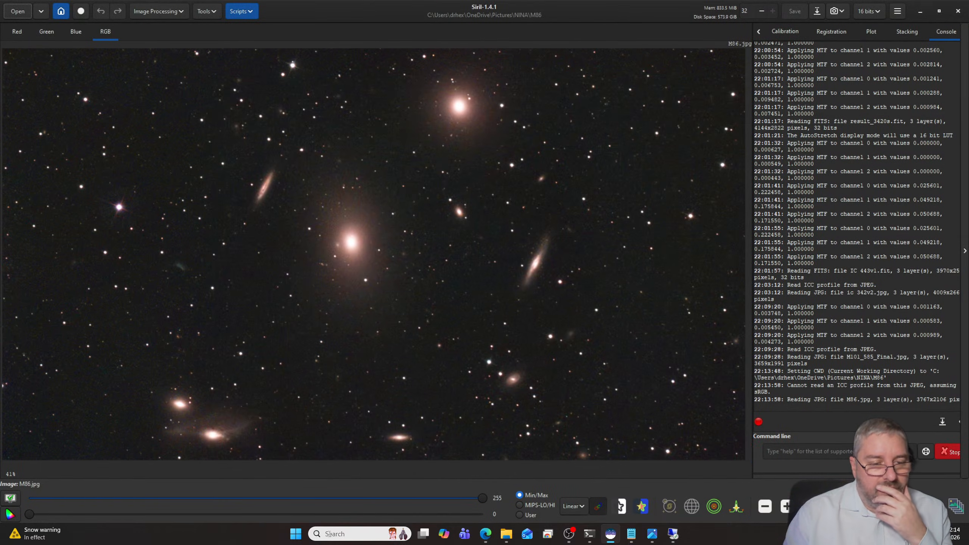
- Switch to the astromini remote desktop, launch N.I.N.A. there, and minimize the remote session
{"action": "left_click", "coordinate": [673, 534]}
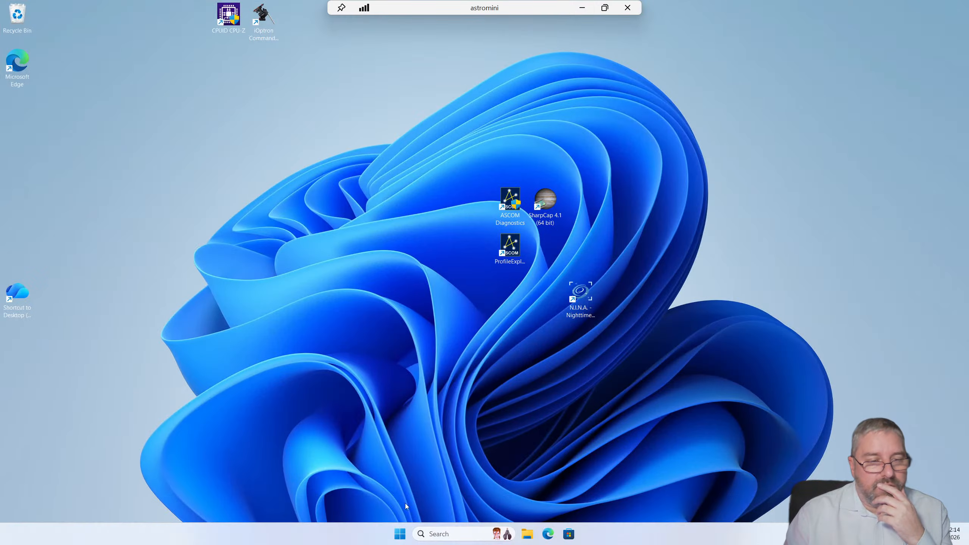
{"action": "left_click", "coordinate": [453, 534]}
{"action": "type", "text": "nina"}
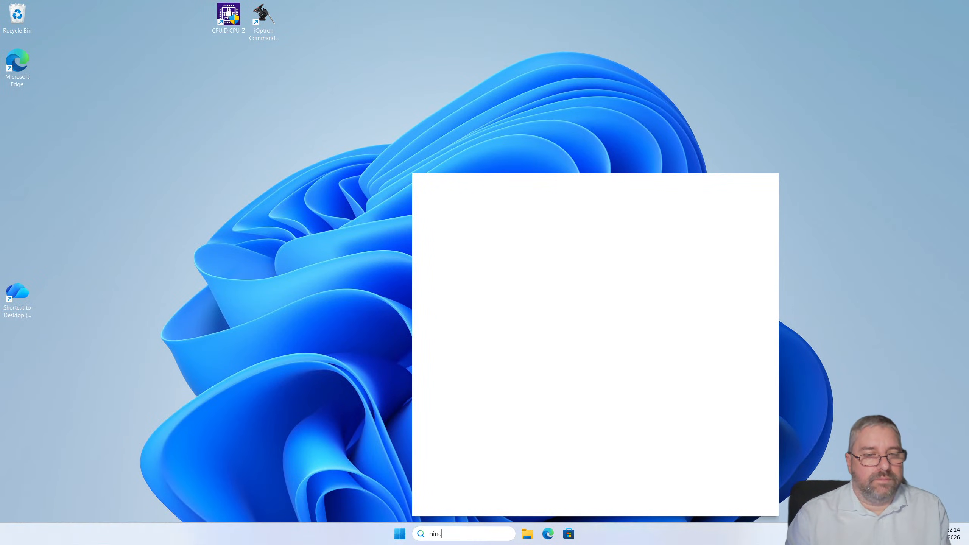
{"action": "key", "text": "Return"}
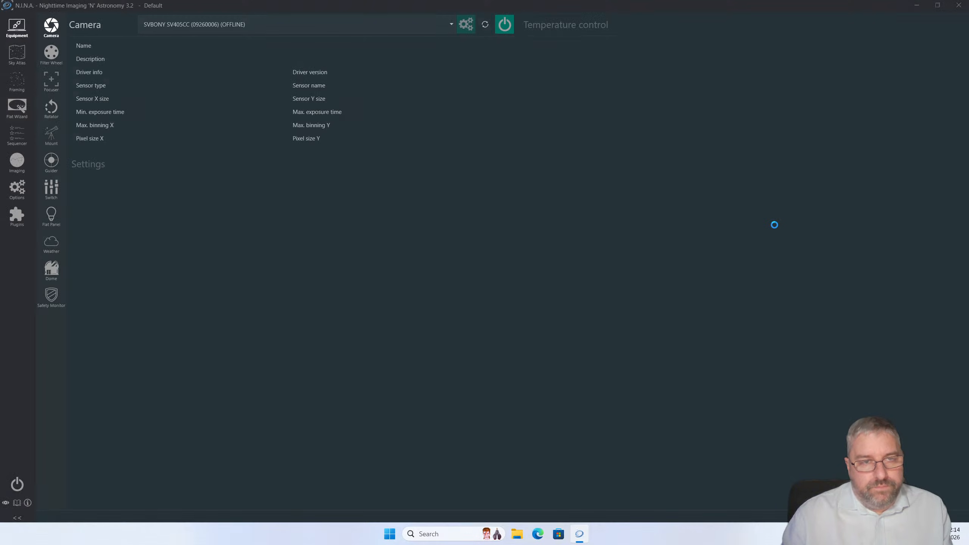
{"action": "mouse_move", "coordinate": [445, 1]}
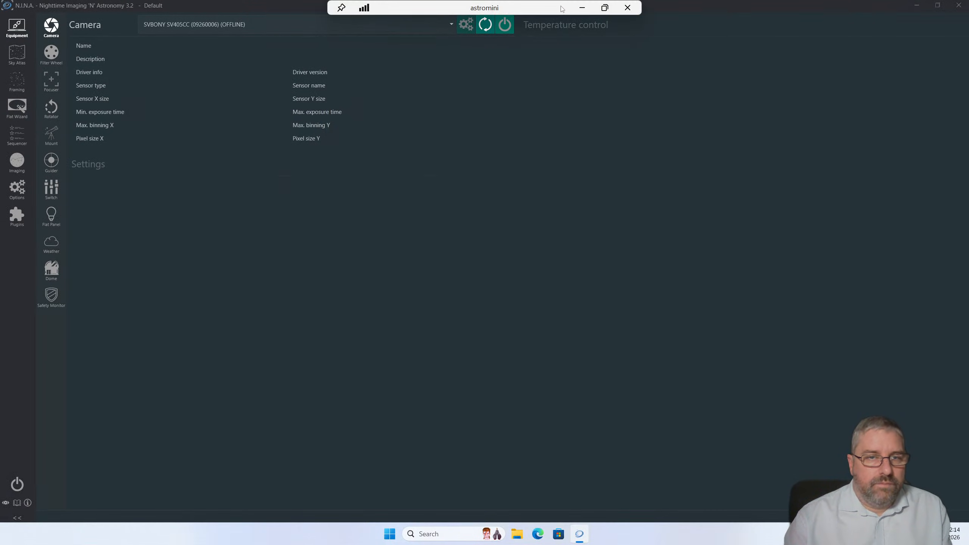
{"action": "left_click", "coordinate": [584, 7]}
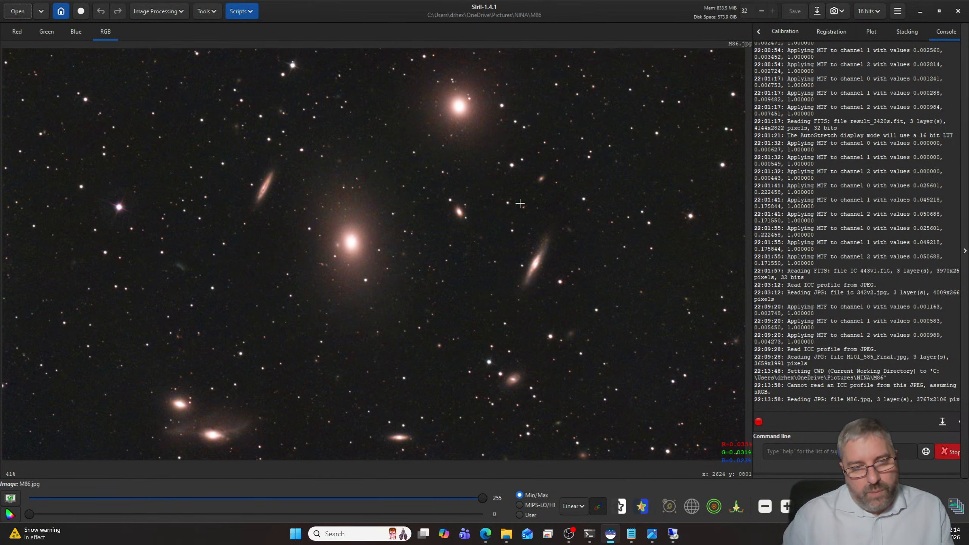
- Examine the galaxies and fine detail in the M86 image in Siril, then view the whole frame
{"action": "scroll", "coordinate": [553, 212], "scroll_direction": "up", "scroll_amount": 1}
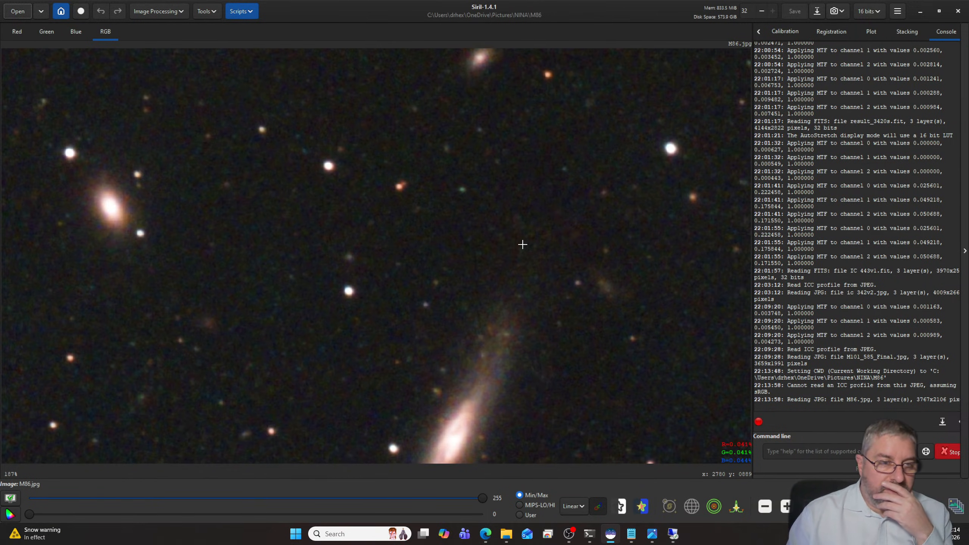
{"action": "scroll", "coordinate": [521, 243], "scroll_direction": "up", "scroll_amount": 1}
{"action": "scroll", "coordinate": [522, 244], "scroll_direction": "down", "scroll_amount": 2}
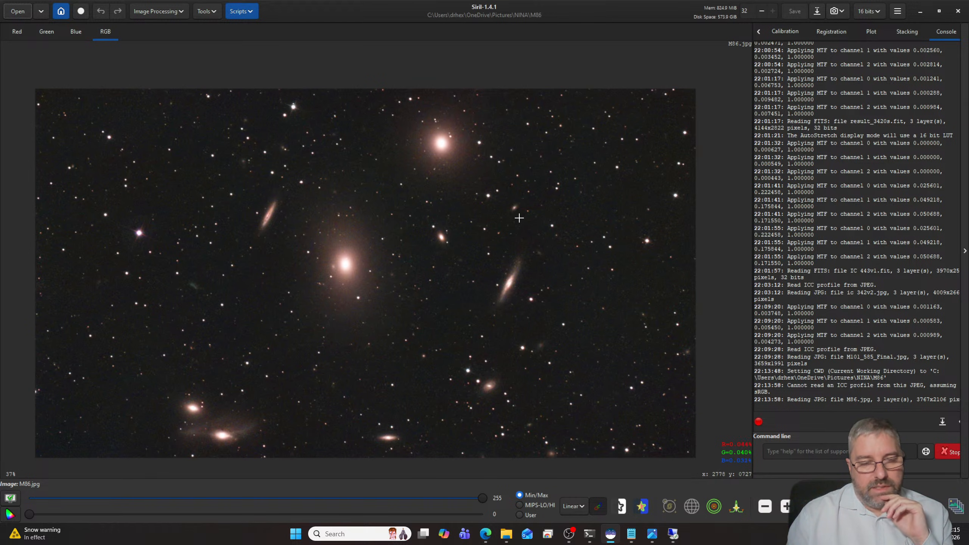
- Return to N.I.N.A. on astromini, search the Sky Atlas for M86 and send it to the framing assistant
{"action": "left_click", "coordinate": [672, 534]}
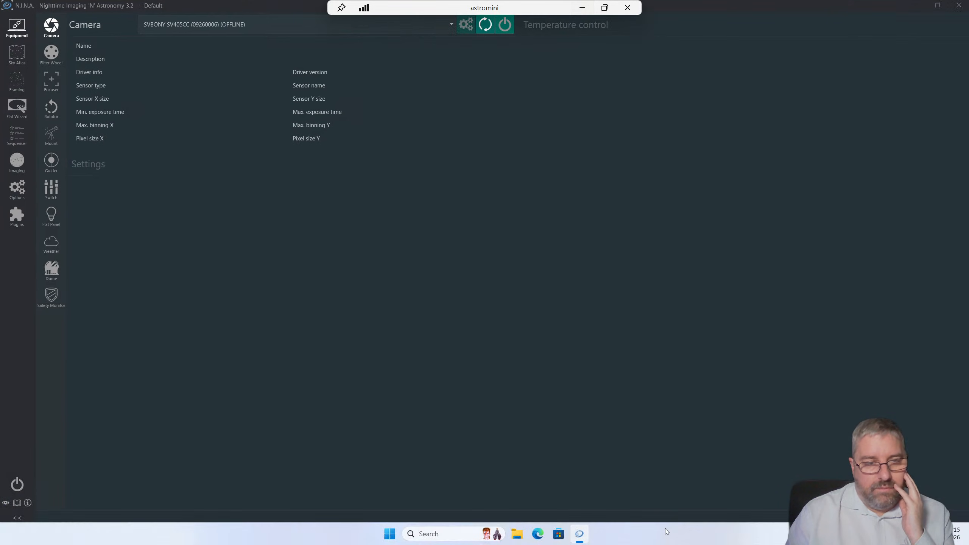
{"action": "left_click", "coordinate": [17, 53]}
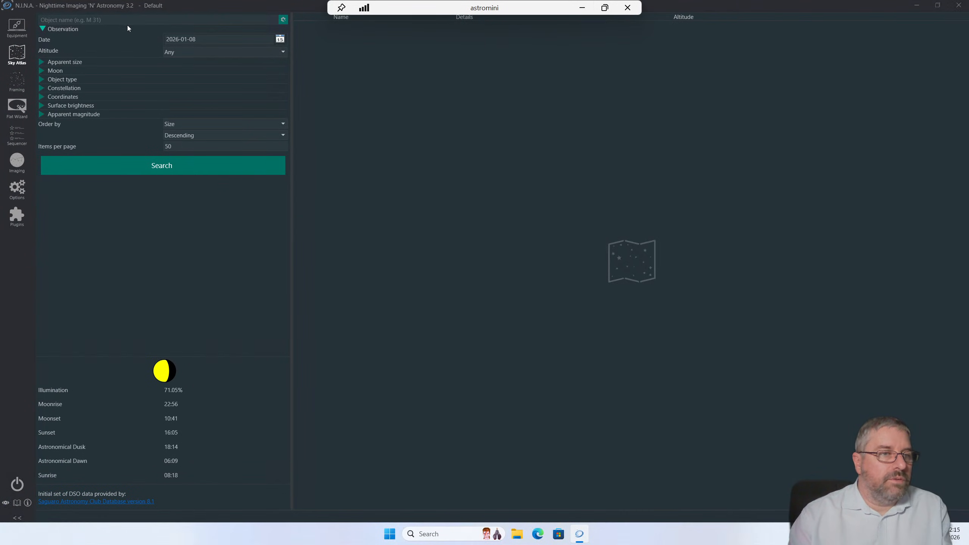
{"action": "type", "text": "M86"}
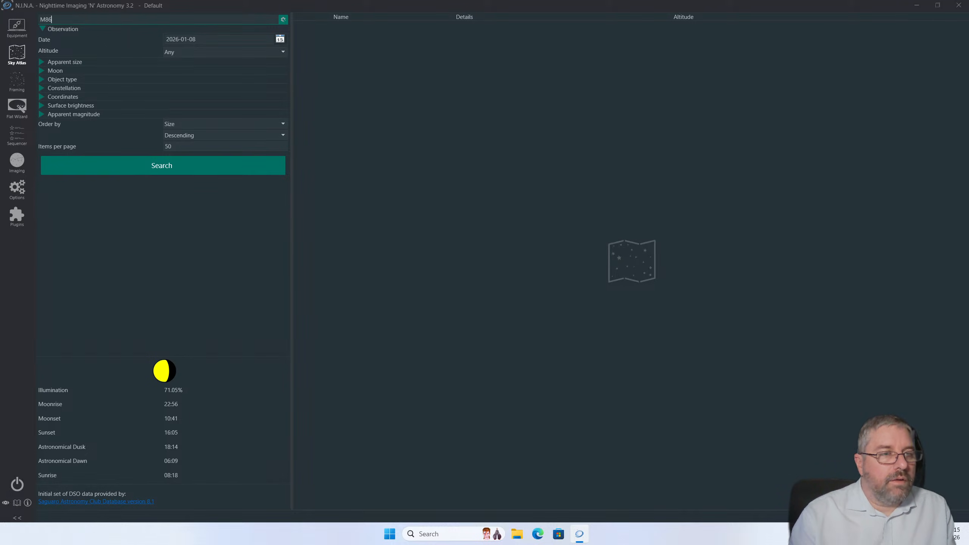
{"action": "key", "text": "Return"}
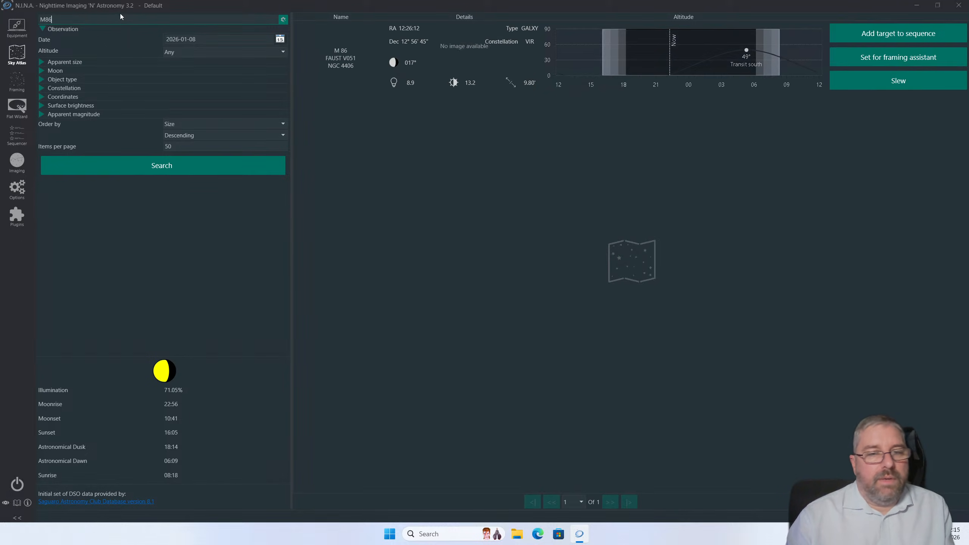
{"action": "left_click", "coordinate": [878, 64]}
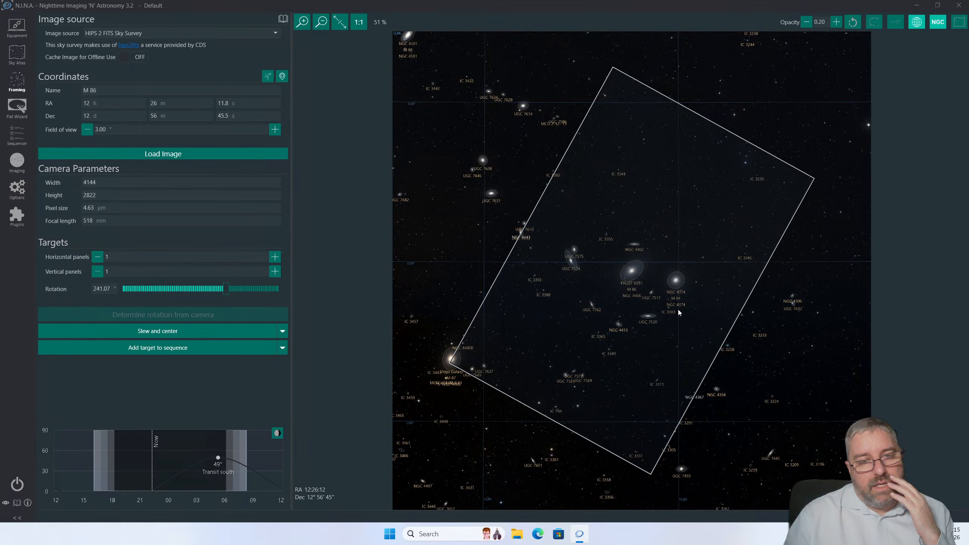
- Shift the M86 camera frame to include the Virgo Galaxy M87, centring it at about RA 12h 27m 14s, Dec 12° 46' 47"
{"action": "left_click_drag", "start_coordinate": [679, 312], "coordinate": [644, 288]}
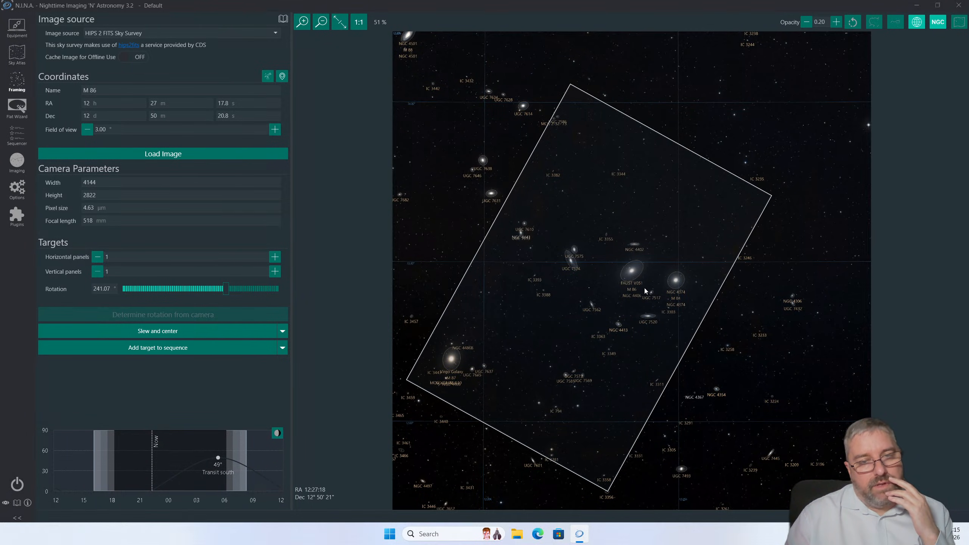
{"action": "scroll", "coordinate": [644, 288], "scroll_direction": "up", "scroll_amount": 3}
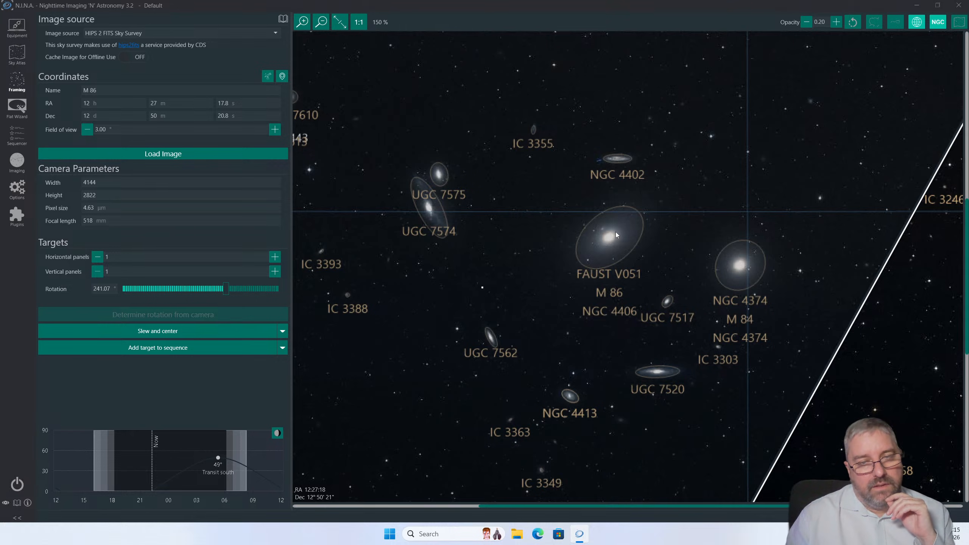
{"action": "scroll", "coordinate": [618, 232], "scroll_direction": "down", "scroll_amount": 1}
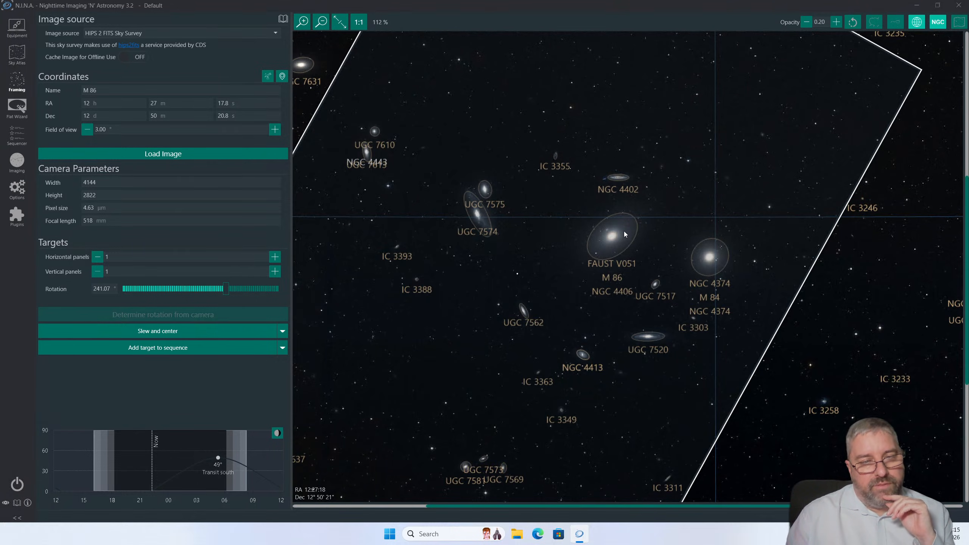
{"action": "scroll", "coordinate": [458, 260], "scroll_direction": "down", "scroll_amount": 2}
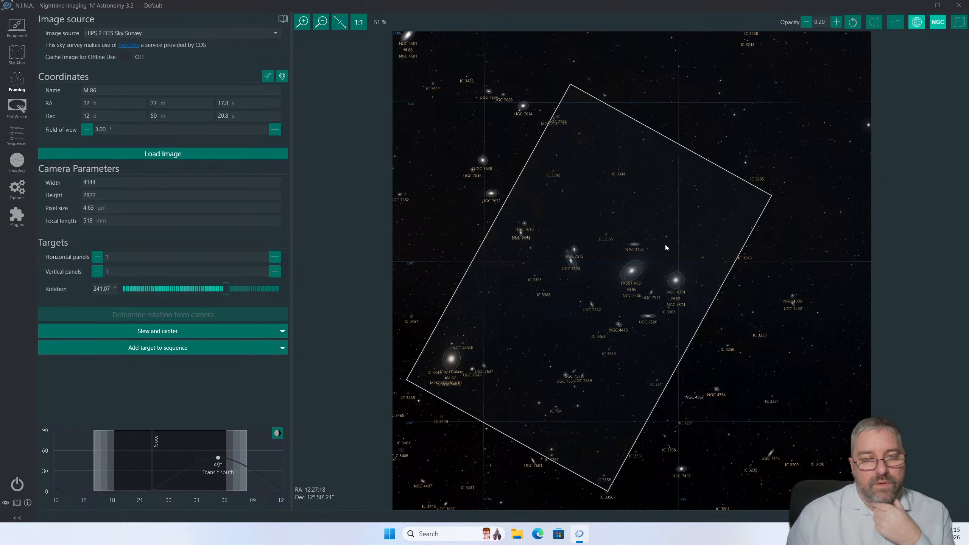
{"action": "mouse_move", "coordinate": [665, 247]}
{"action": "left_mouse_down"}
{"action": "mouse_move", "coordinate": [669, 263]}
{"action": "mouse_move", "coordinate": [653, 258]}
{"action": "mouse_move", "coordinate": [668, 249]}
{"action": "left_mouse_up"}
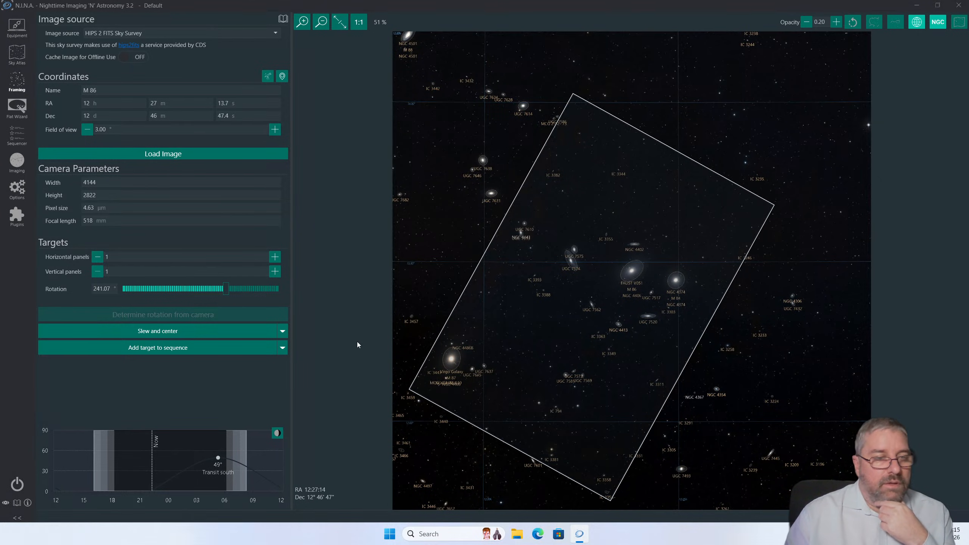
- Rotate the camera frame to 145°, recentre it at about RA 12h 28m 3s, Dec 13° 10' 7", and minimize the remote session
{"action": "left_click_drag", "start_coordinate": [226, 293], "coordinate": [182, 291]}
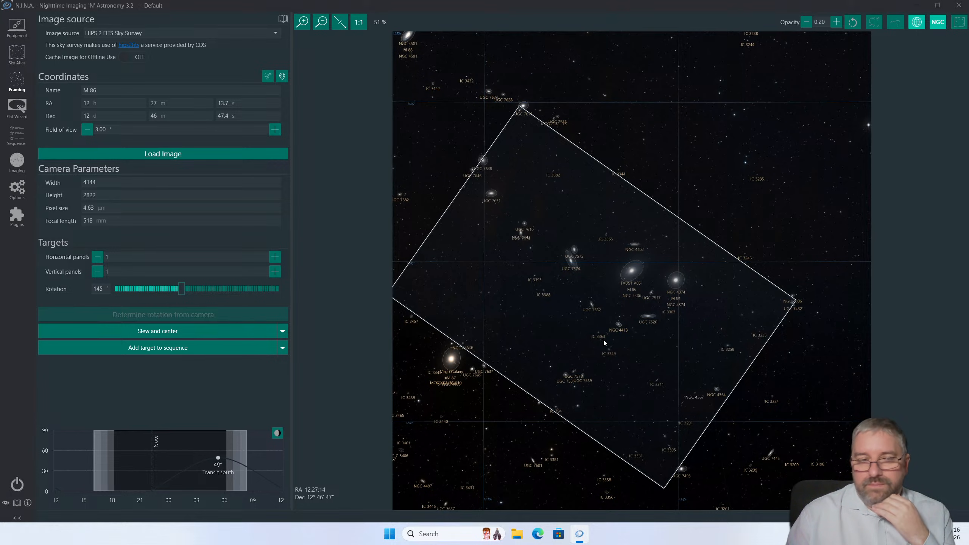
{"action": "left_click_drag", "start_coordinate": [603, 338], "coordinate": [598, 286]}
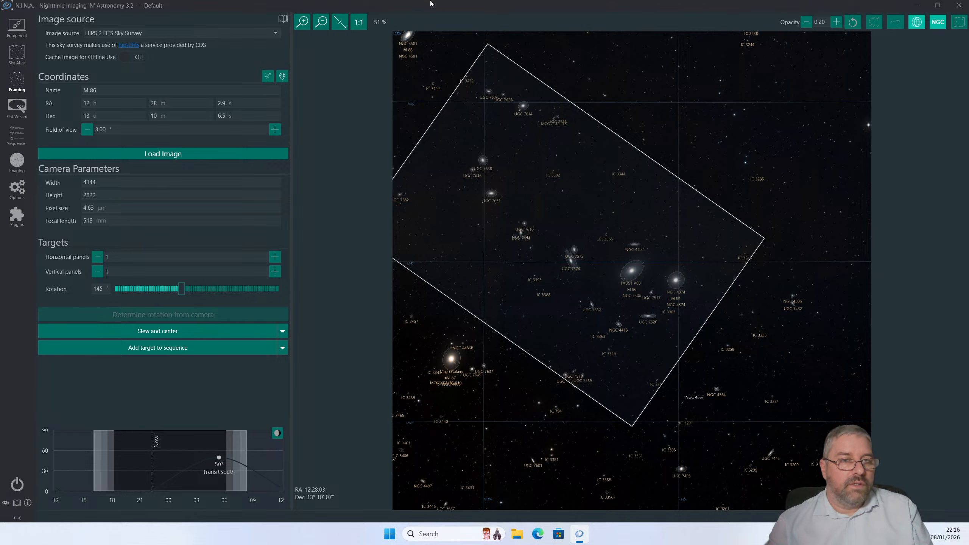
{"action": "mouse_move", "coordinate": [430, 1]}
{"action": "left_click", "coordinate": [573, 10]}
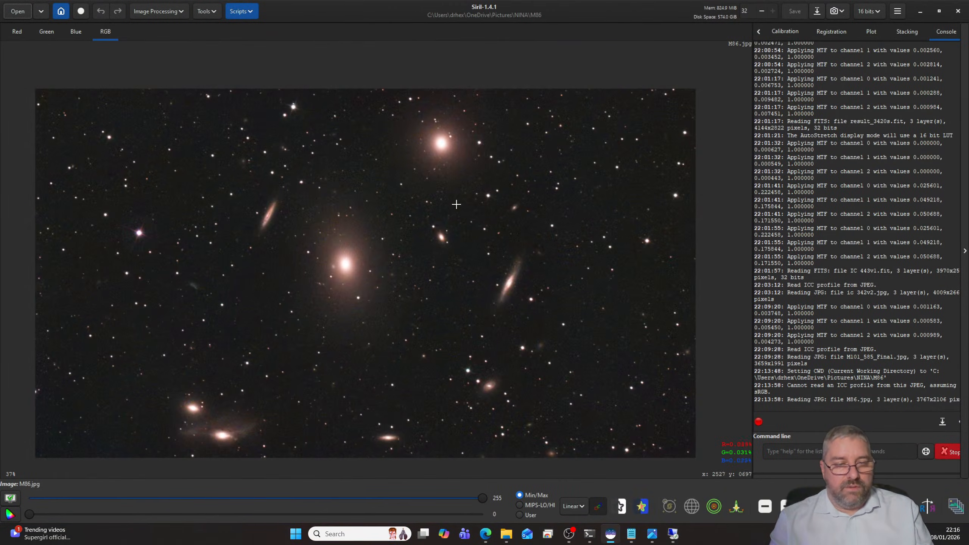
- Add M86 below IC342 in the Notepad list of what to image and re-image in 2026
{"action": "left_click", "coordinate": [640, 539]}
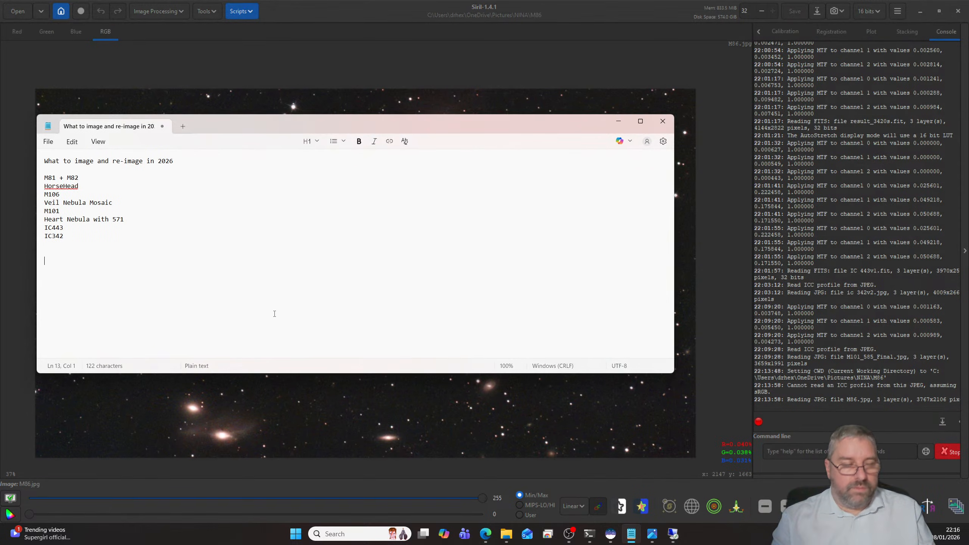
{"action": "key", "text": "Up"}
{"action": "key", "text": "Up"}
{"action": "type", "text": "M"}
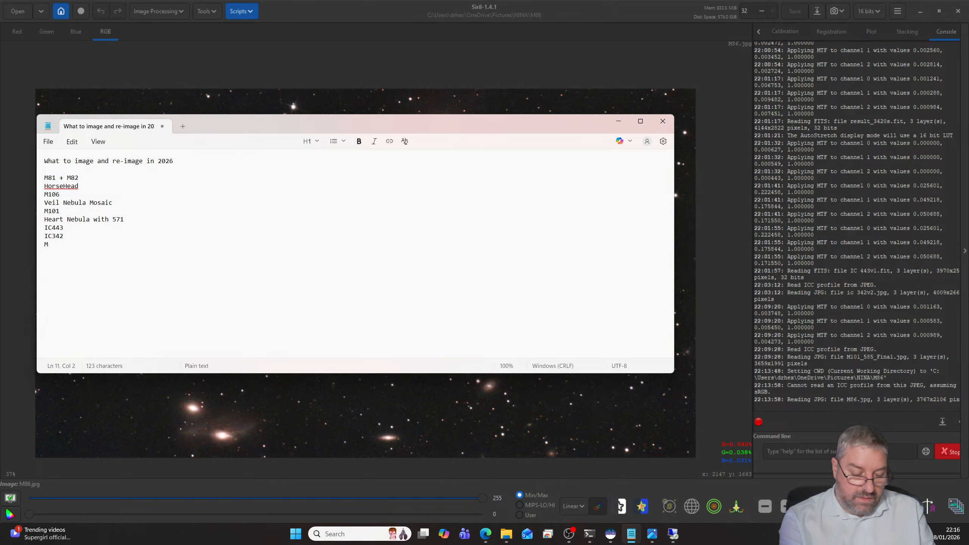
{"action": "type", "text": "86"}
{"action": "key", "text": "Return"}
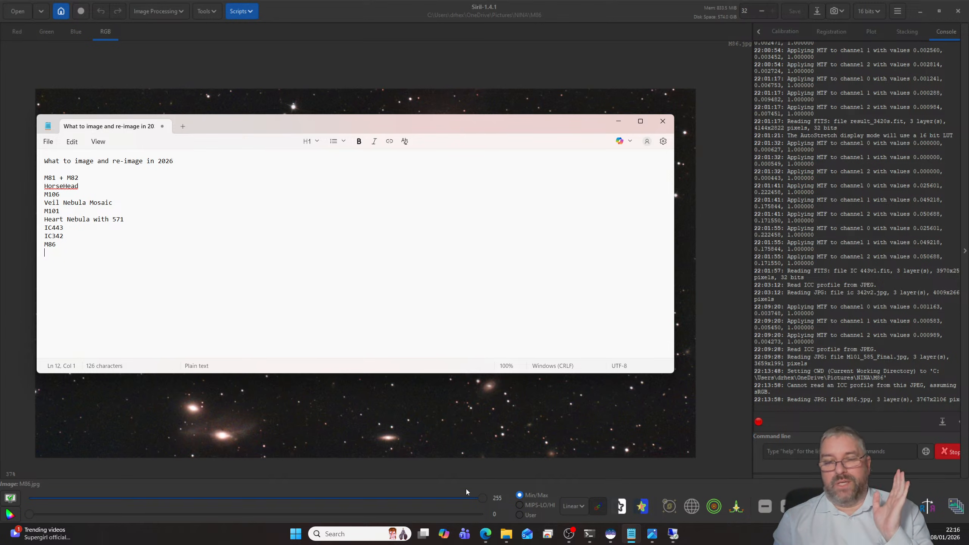
- Switch to the Altair Astro planetary cameras page in the browser and open Player One's cooled cameras instead
{"action": "mouse_move", "coordinate": [485, 534]}
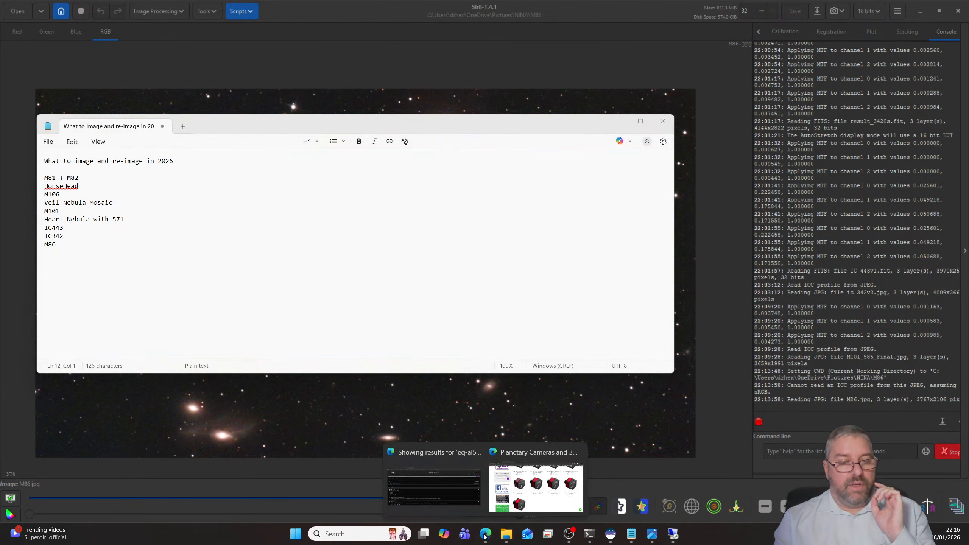
{"action": "left_click", "coordinate": [503, 504]}
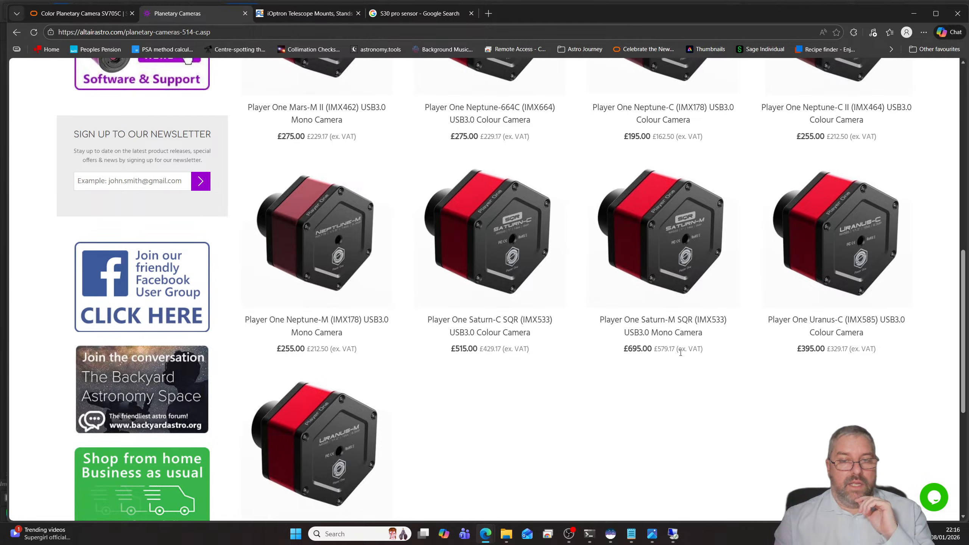
{"action": "scroll", "coordinate": [486, 348], "scroll_direction": "up", "scroll_amount": 5}
{"action": "scroll", "coordinate": [486, 348], "scroll_direction": "up", "scroll_amount": 5}
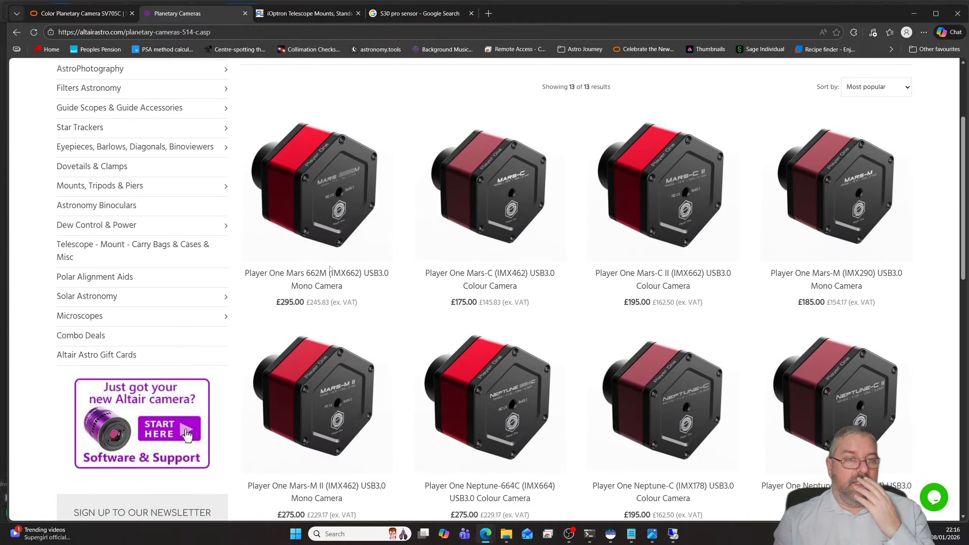
{"action": "left_click", "coordinate": [16, 33]}
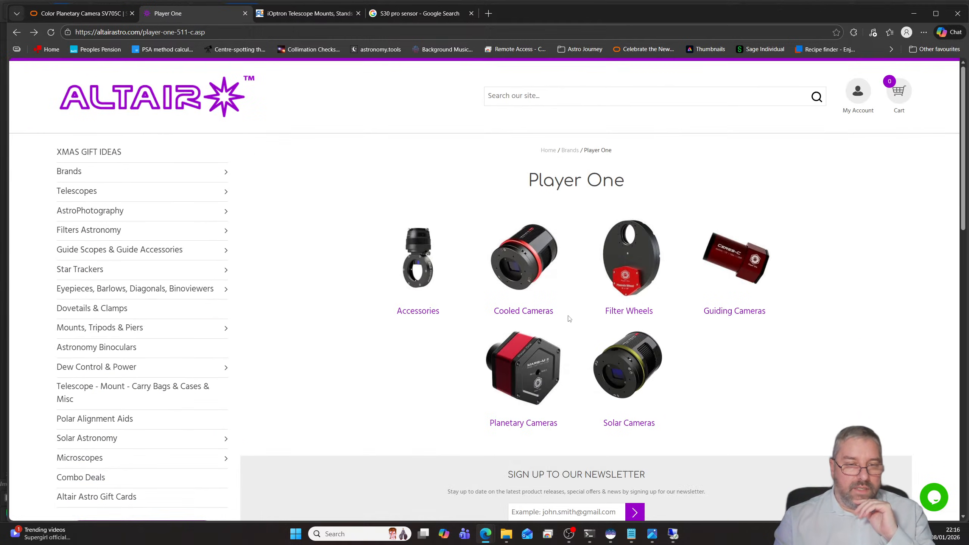
{"action": "left_click", "coordinate": [523, 274]}
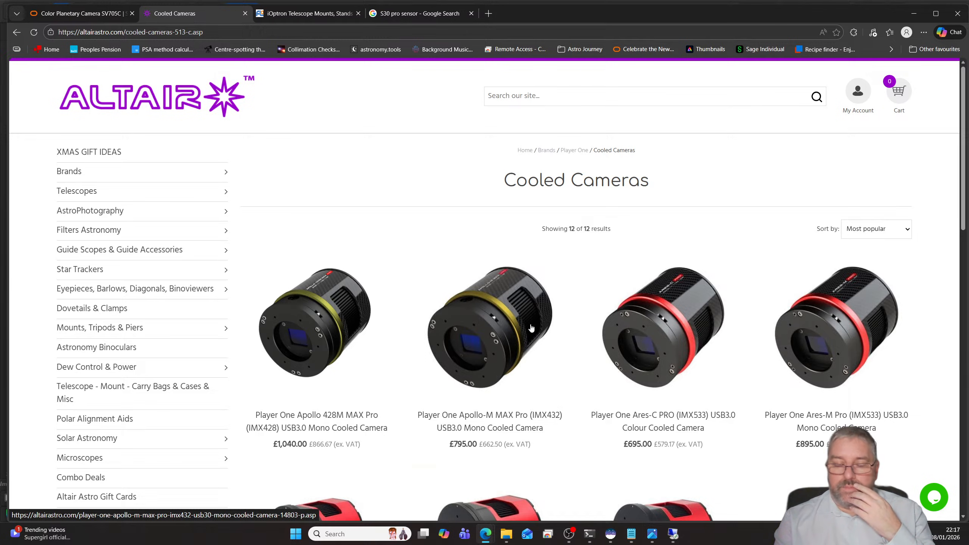
- Back in N.I.N.A. on astromini, rotate the M86 camera frame to 240° and recentre it at about RA 12h 27m 32s, Dec 12° 50' 21"
{"action": "left_click", "coordinate": [673, 534]}
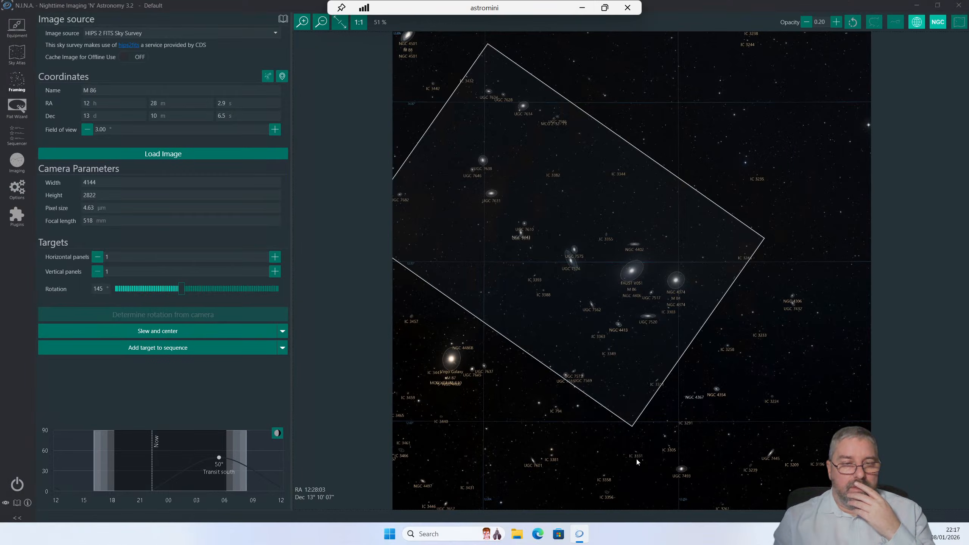
{"action": "mouse_move", "coordinate": [629, 336]}
{"action": "left_mouse_down"}
{"action": "mouse_move", "coordinate": [646, 334]}
{"action": "mouse_move", "coordinate": [637, 327]}
{"action": "mouse_move", "coordinate": [639, 335]}
{"action": "left_mouse_up"}
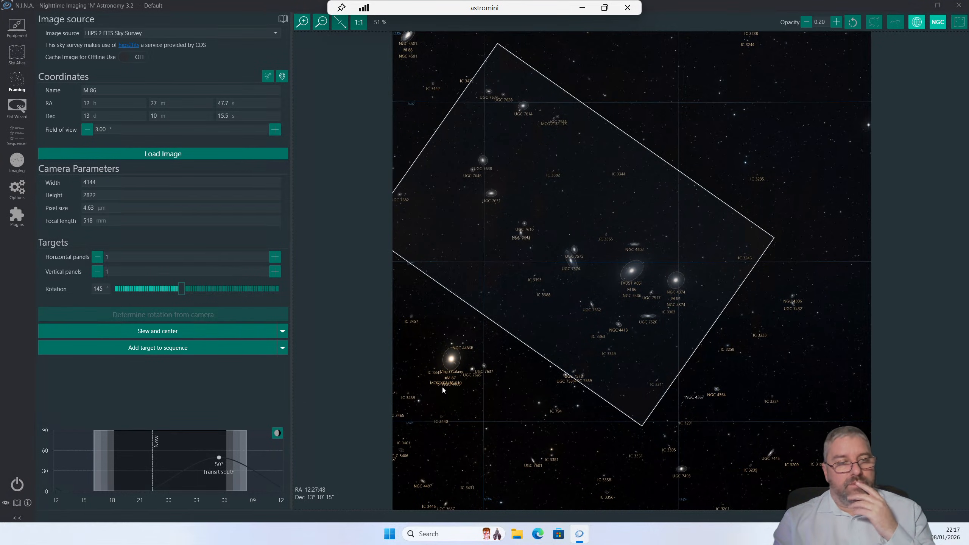
{"action": "left_click_drag", "start_coordinate": [511, 259], "coordinate": [528, 282]}
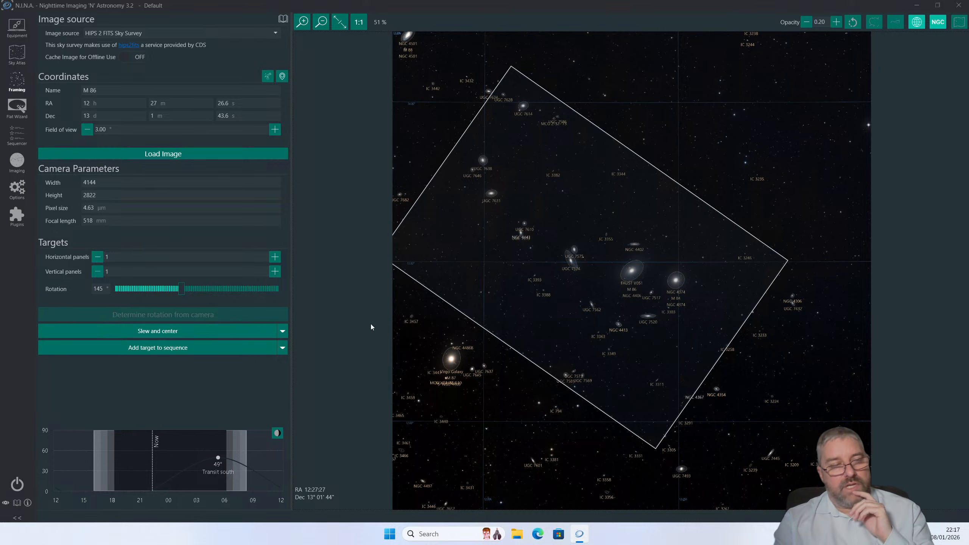
{"action": "left_click_drag", "start_coordinate": [182, 288], "coordinate": [223, 292]}
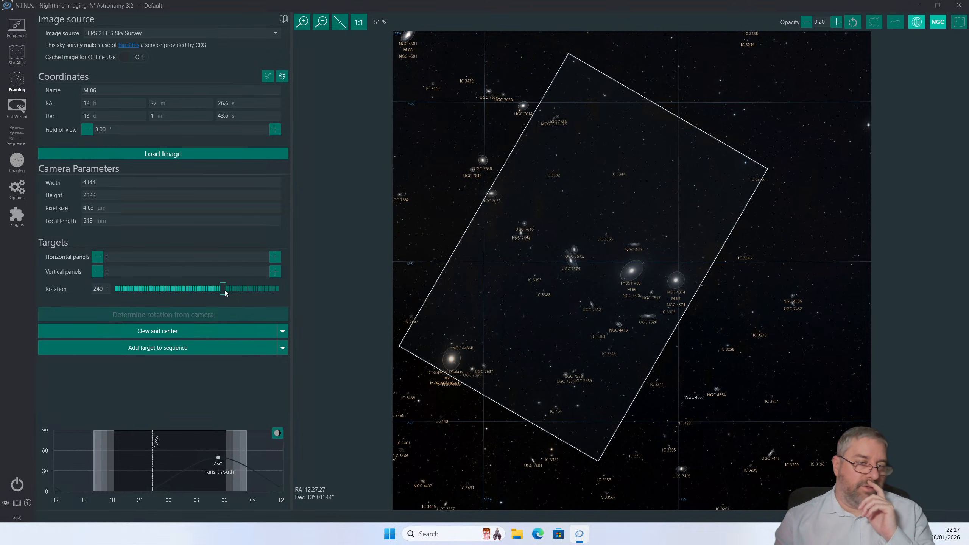
{"action": "mouse_move", "coordinate": [494, 338]}
{"action": "left_mouse_down"}
{"action": "mouse_move", "coordinate": [480, 346]}
{"action": "mouse_move", "coordinate": [492, 347]}
{"action": "left_mouse_up"}
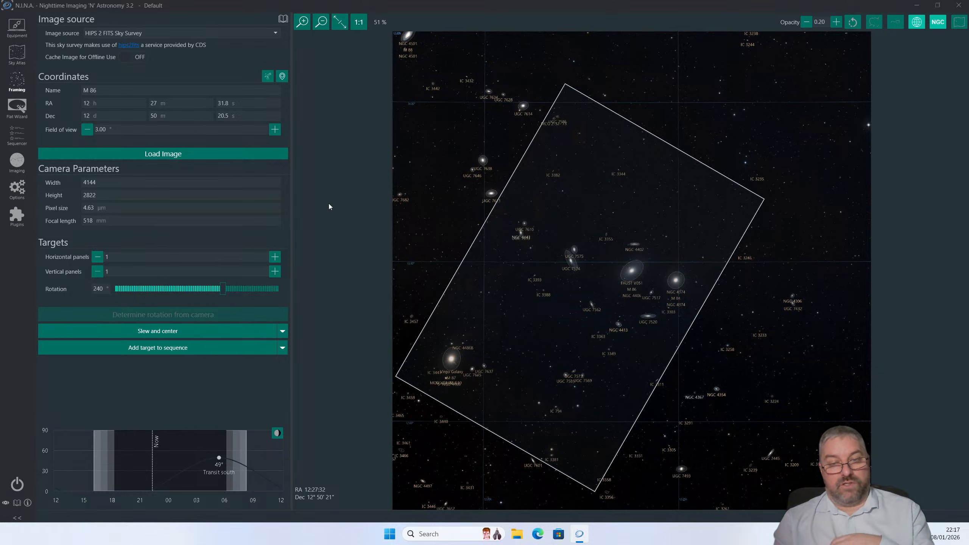
- Search the Sky Atlas for "Horse" and send the Horsehead Nebula to the framing assistant
{"action": "left_click", "coordinate": [17, 54]}
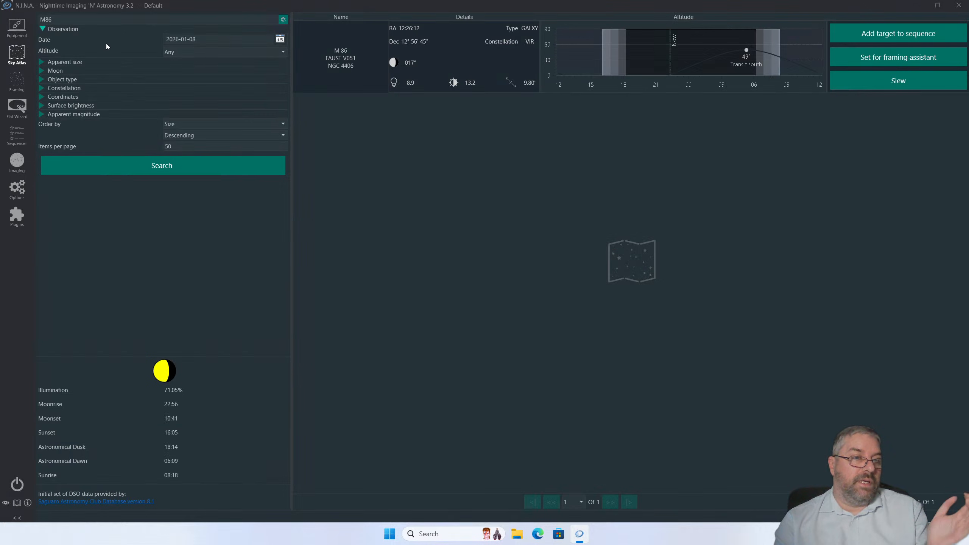
{"action": "key", "text": "BackSpace"}
{"action": "key", "text": "BackSpace"}
{"action": "key", "text": "BackSpace"}
{"action": "type", "text": "He"}
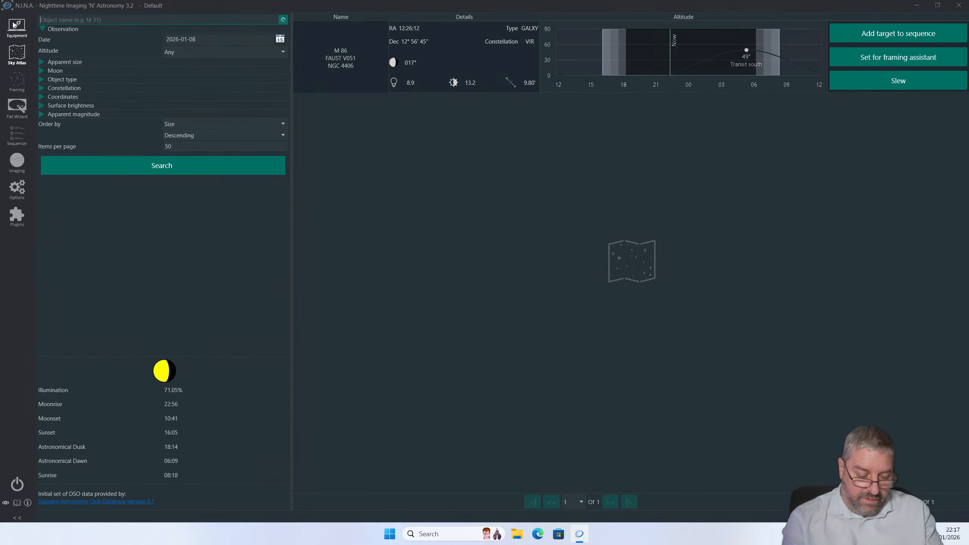
{"action": "type", "text": "ad"}
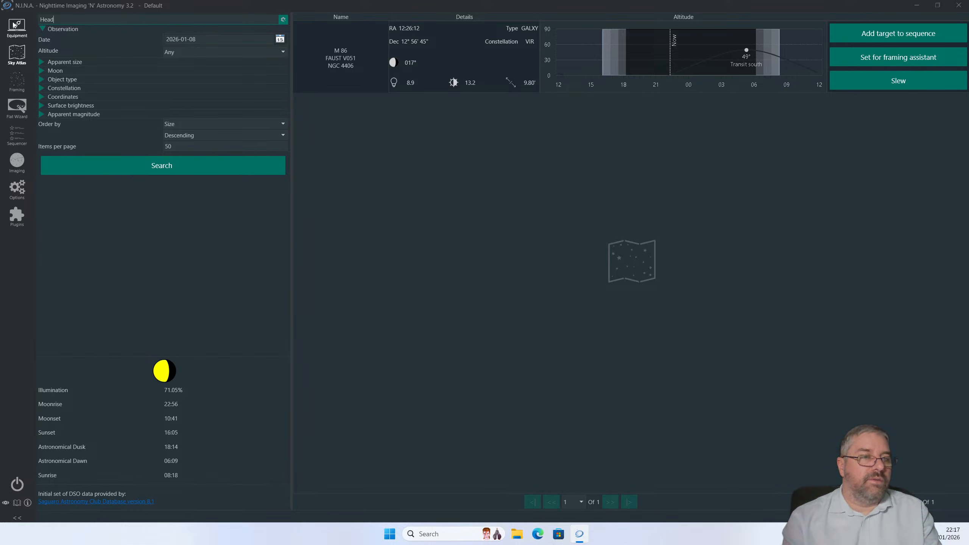
{"action": "key", "text": "BackSpace"}
{"action": "key", "text": "BackSpace"}
{"action": "key", "text": "BackSpace"}
{"action": "key", "text": "BackSpace"}
{"action": "type", "text": "Horse"}
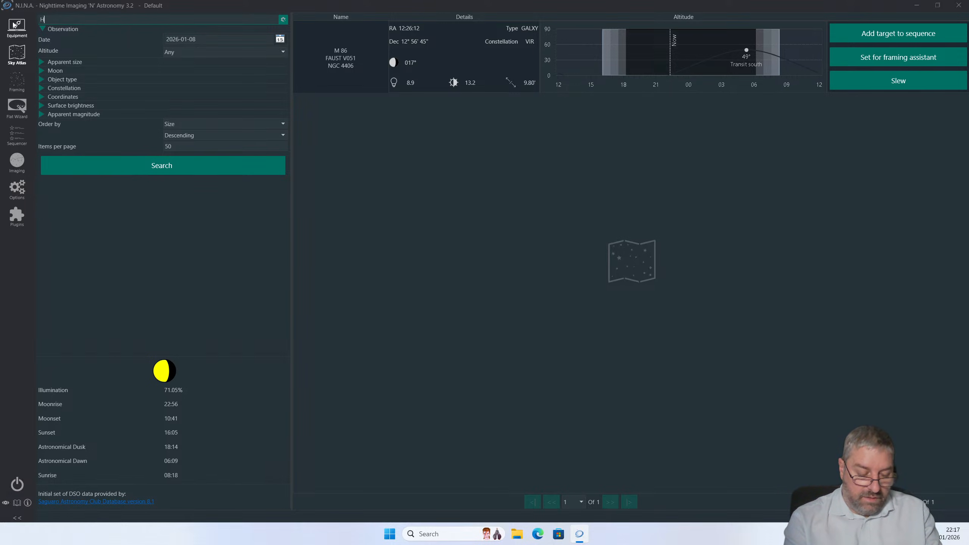
{"action": "key", "text": "Return"}
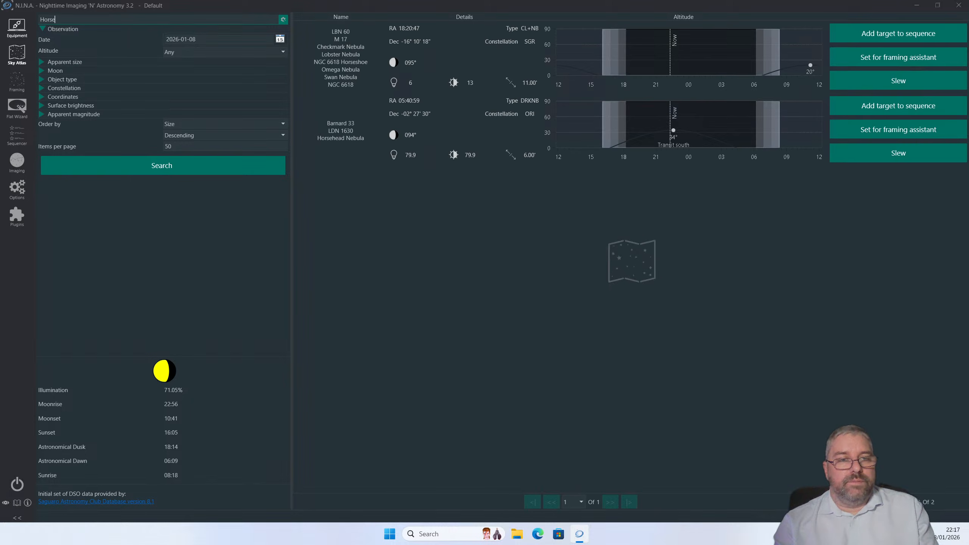
{"action": "left_click", "coordinate": [858, 131]}
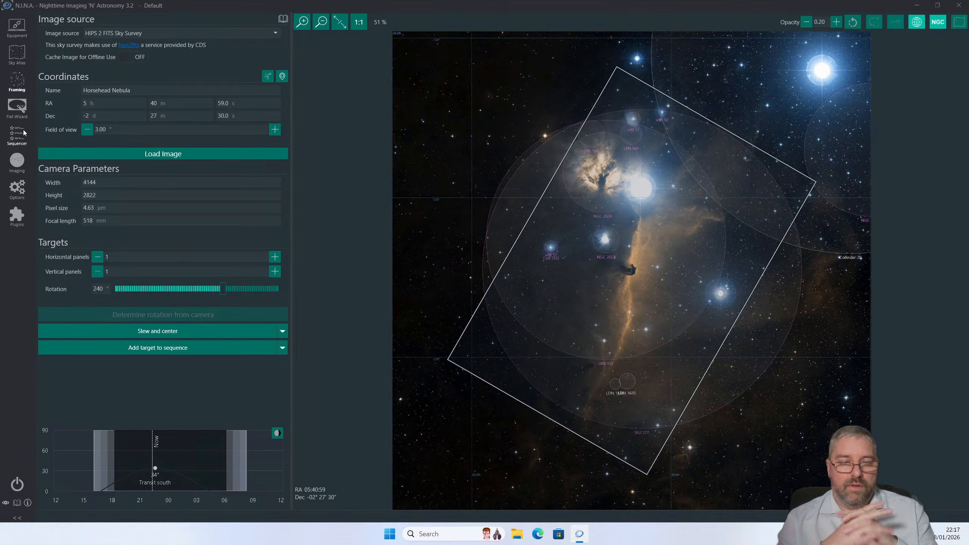
- Recentre the Horsehead Nebula camera frame at about RA 5h 41m 51s, Dec -2° 12' 8", and minimize the remote session
{"action": "left_click_drag", "start_coordinate": [586, 239], "coordinate": [571, 197]}
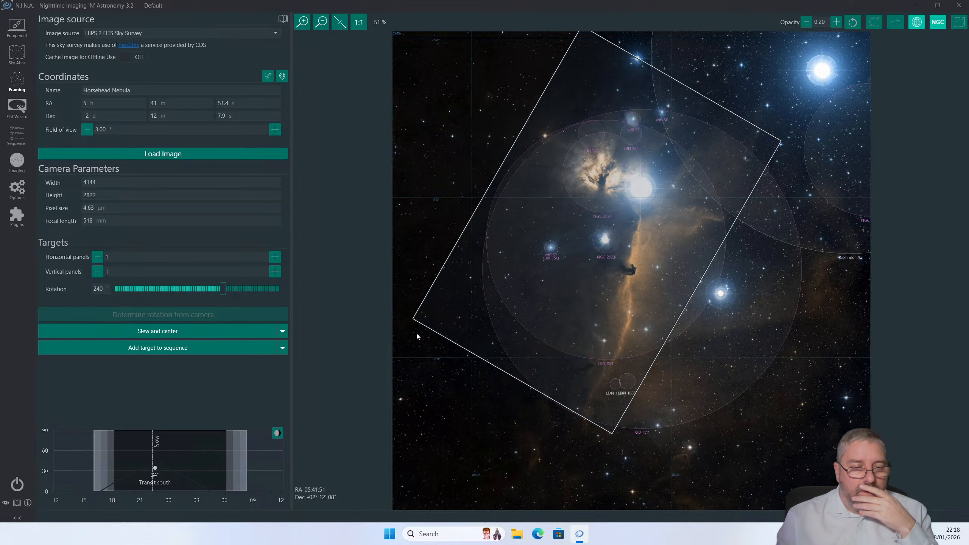
{"action": "mouse_move", "coordinate": [496, 0]}
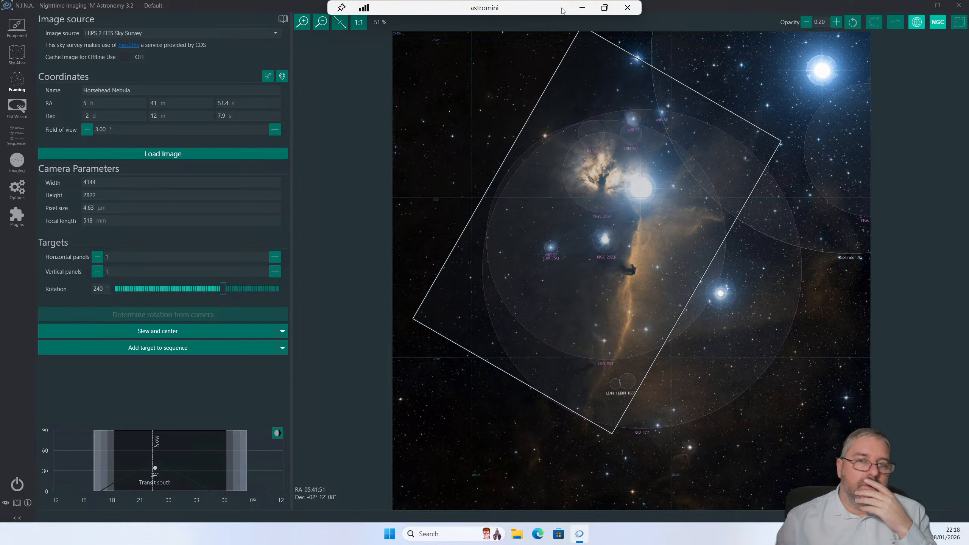
{"action": "left_click", "coordinate": [580, 7]}
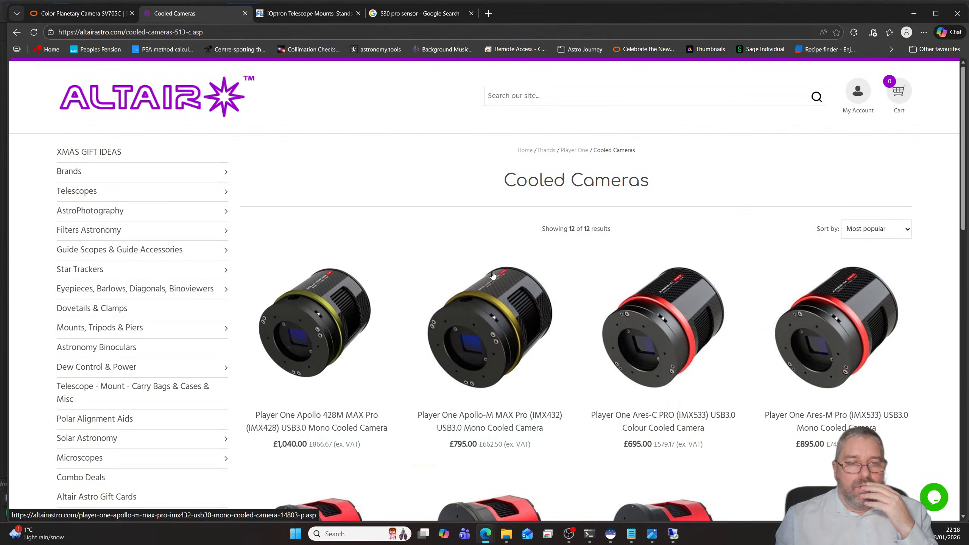
- Look through Player One's cooled cameras, and open the SVBONY SC571CC product page from SVBONY's cooled camera range
{"action": "scroll", "coordinate": [508, 281], "scroll_direction": "down", "scroll_amount": 10}
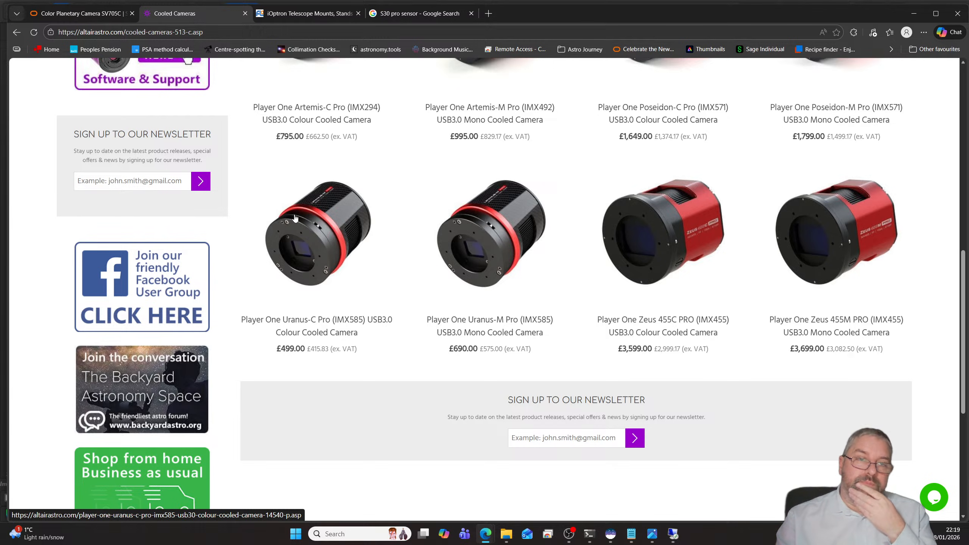
{"action": "left_click", "coordinate": [100, 16]}
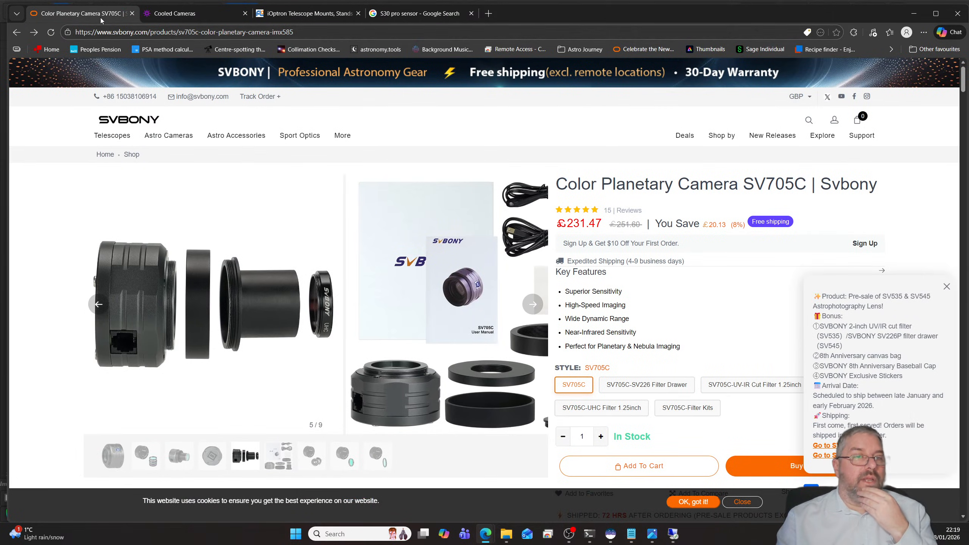
{"action": "mouse_move", "coordinate": [147, 142]}
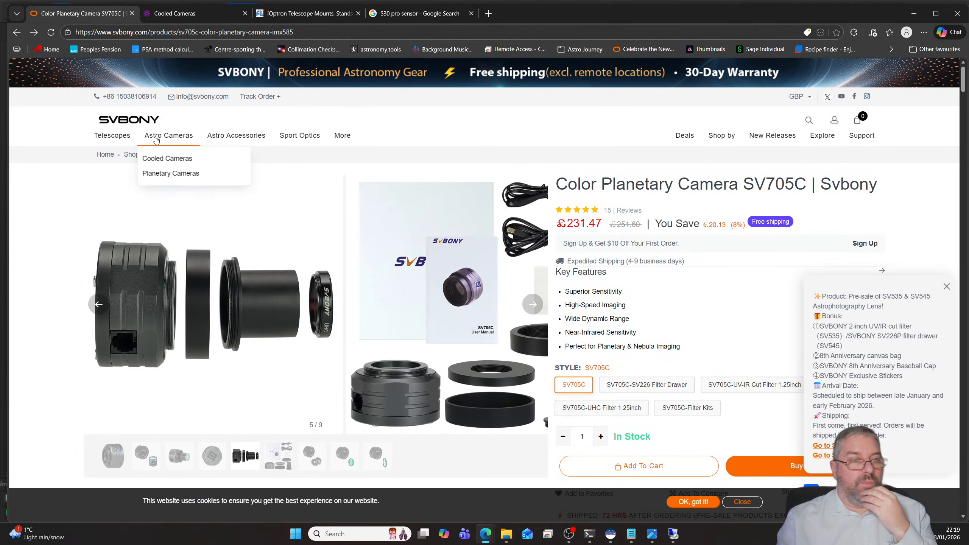
{"action": "left_click", "coordinate": [164, 158]}
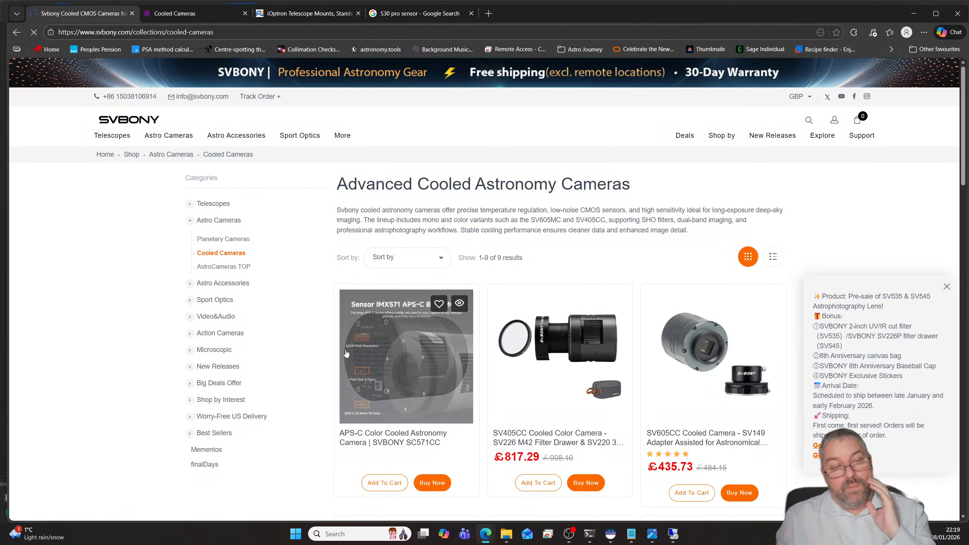
{"action": "left_click", "coordinate": [403, 351]}
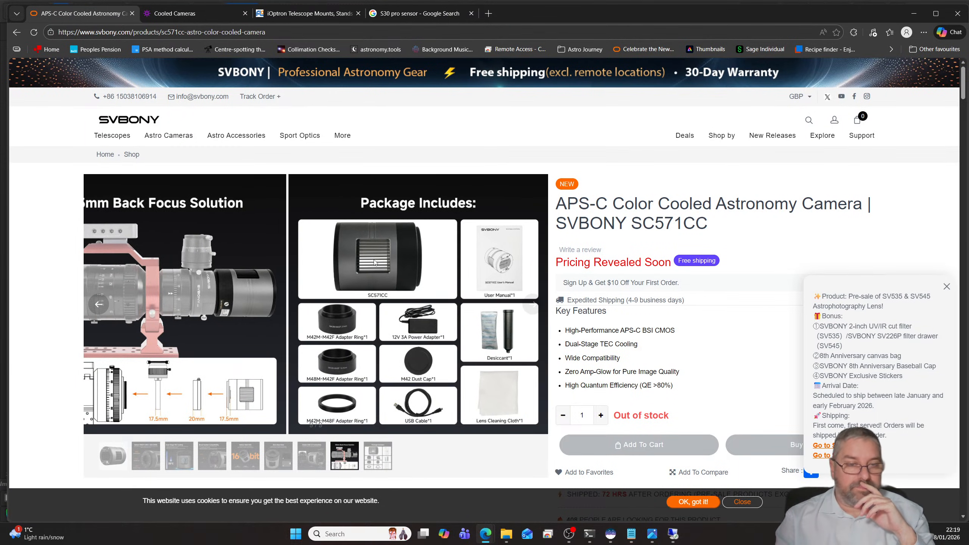
- Close the First Light Optics iOptron mounts page in the browser and switch to Siril
{"action": "left_click", "coordinate": [207, 18]}
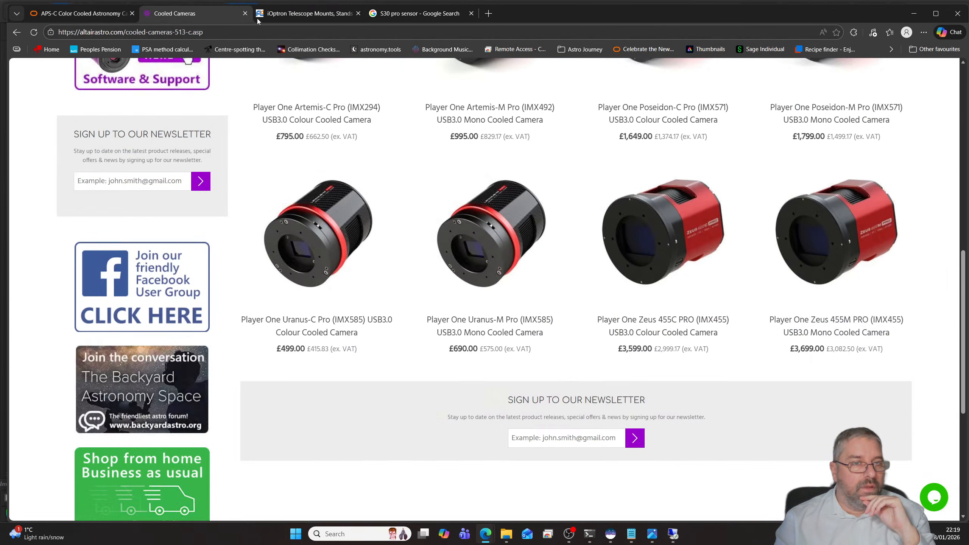
{"action": "left_click", "coordinate": [295, 15]}
{"action": "left_click", "coordinate": [395, 16]}
{"action": "left_click", "coordinate": [307, 14]}
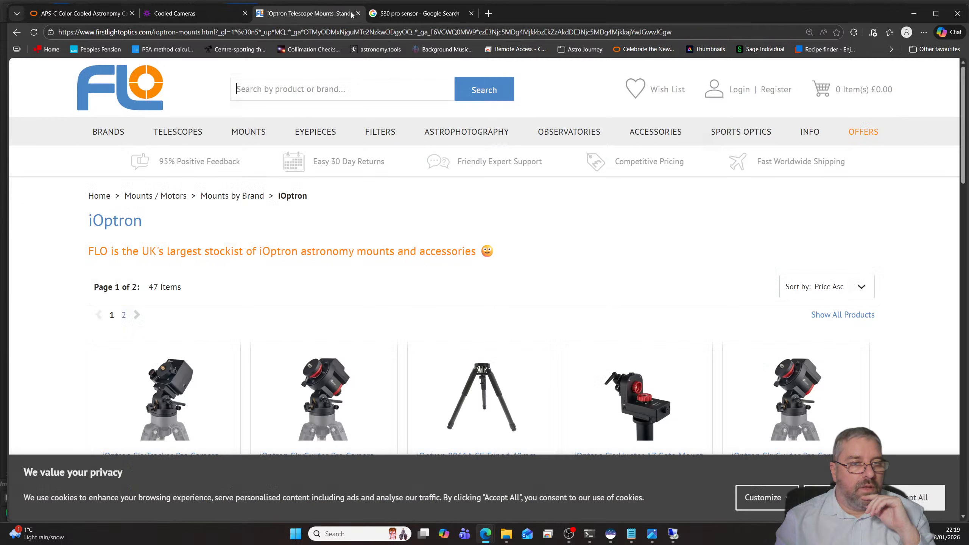
{"action": "left_click", "coordinate": [412, 13]}
{"action": "left_click", "coordinate": [357, 13]}
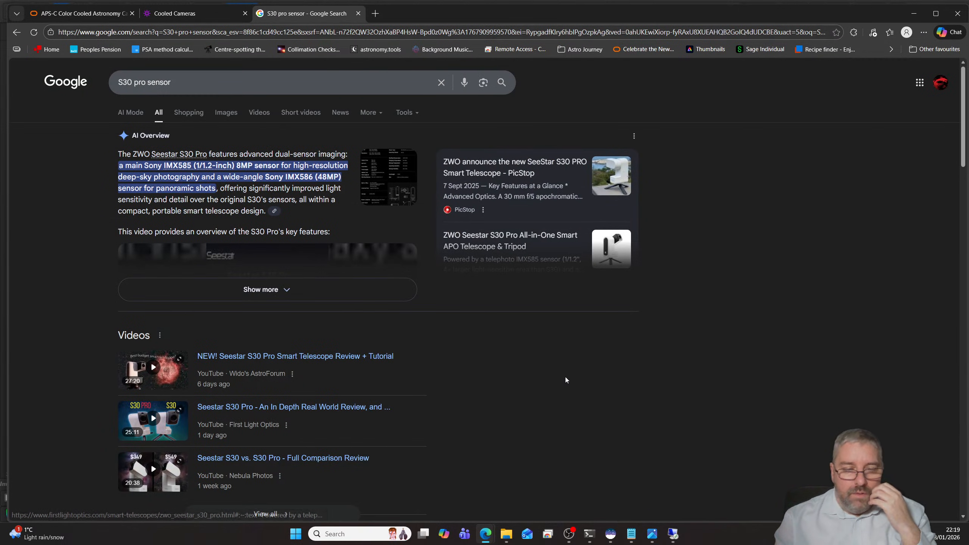
{"action": "mouse_move", "coordinate": [575, 532]}
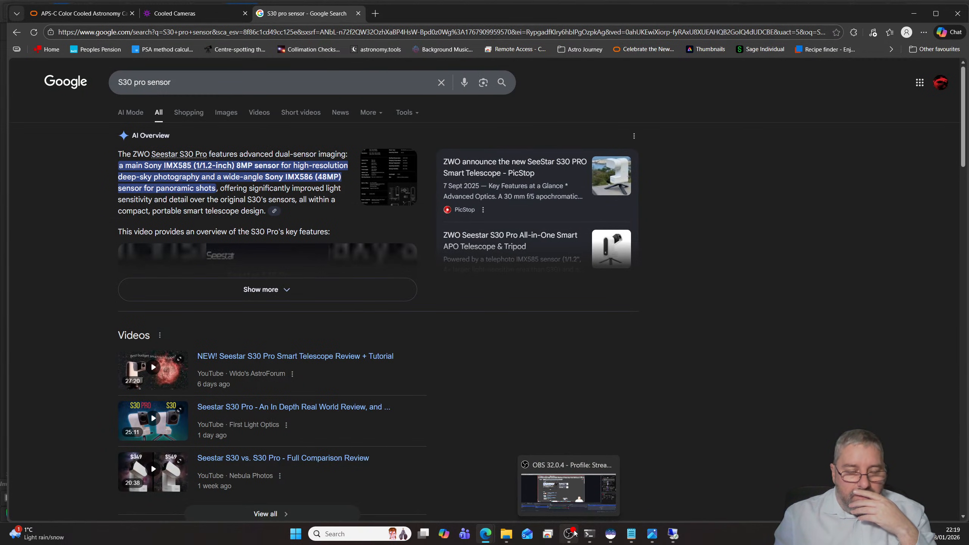
{"action": "mouse_move", "coordinate": [674, 536]}
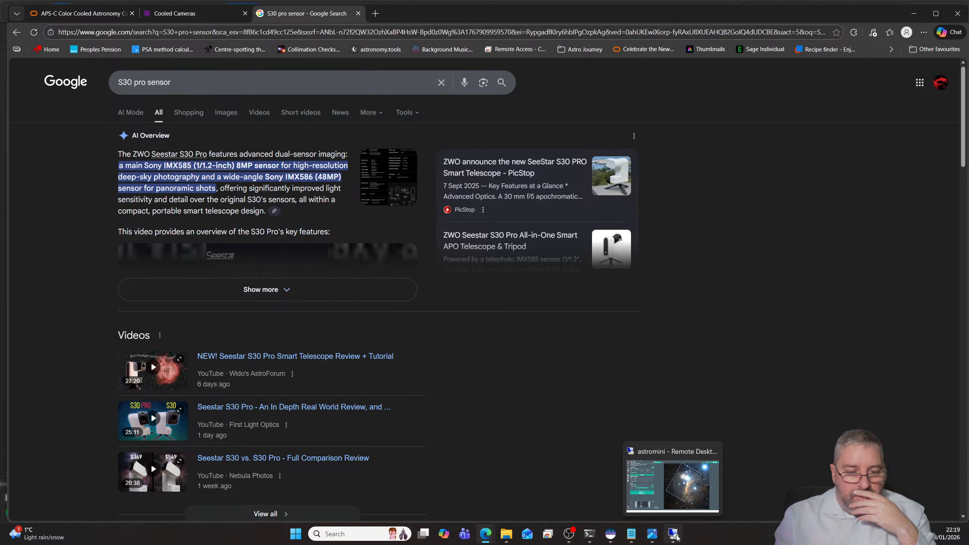
{"action": "left_click", "coordinate": [610, 533]}
{"action": "left_click", "coordinate": [32, 20]}
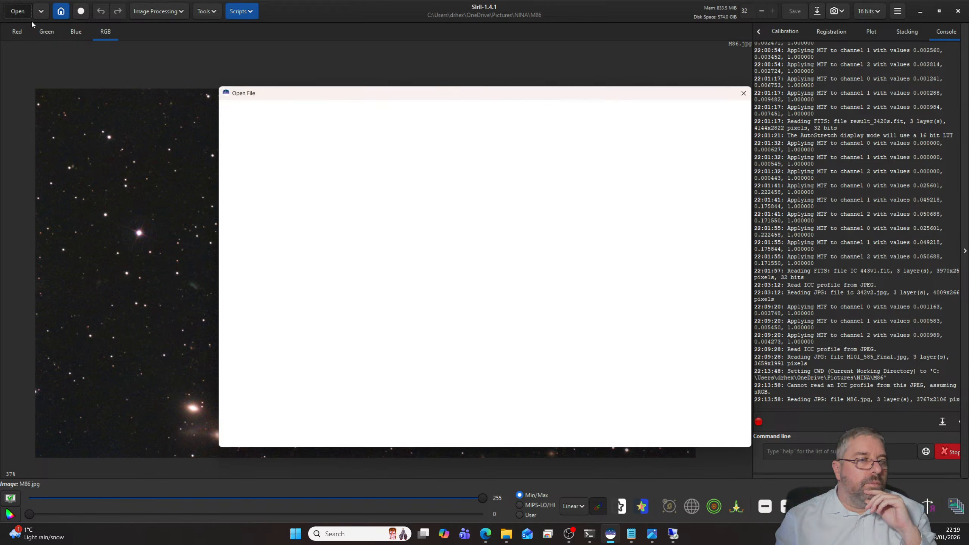
{"action": "left_click", "coordinate": [406, 107]}
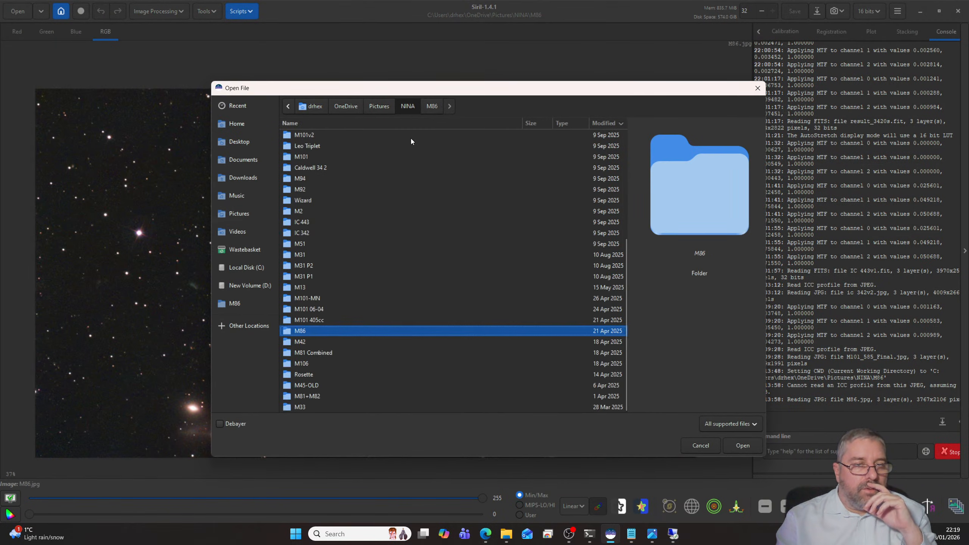
{"action": "left_click", "coordinate": [304, 375]}
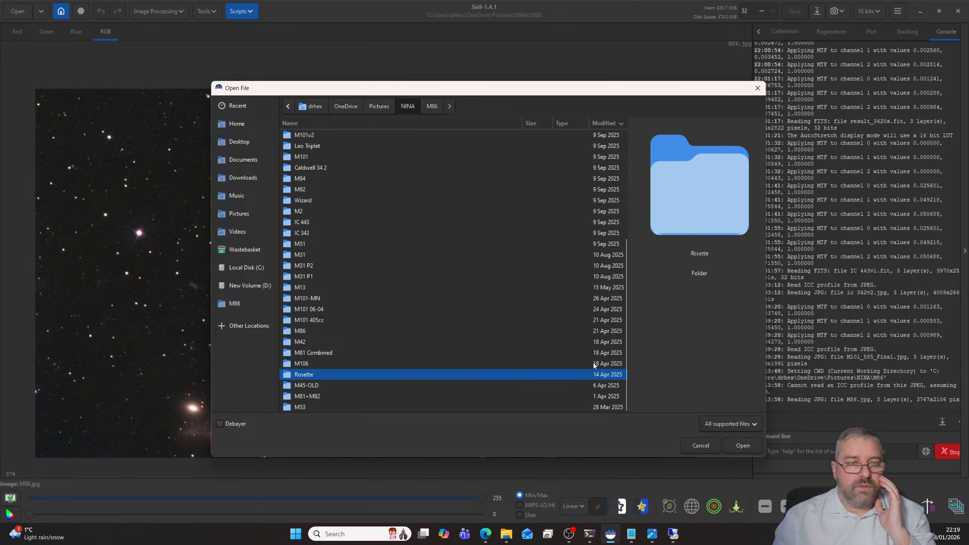
{"action": "left_click", "coordinate": [698, 445]}
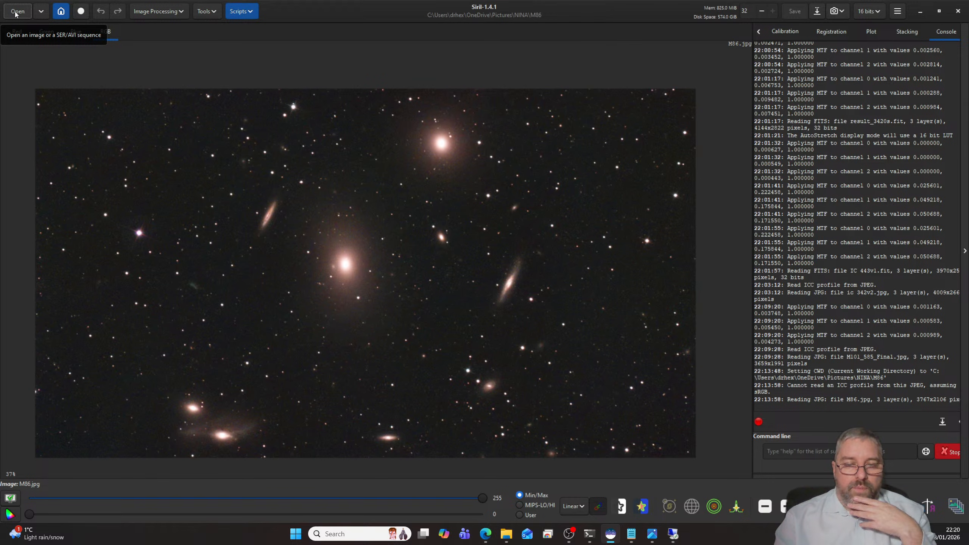
- Change the working directory to the Rosette folder inside NINA
{"action": "left_click", "coordinate": [60, 11]}
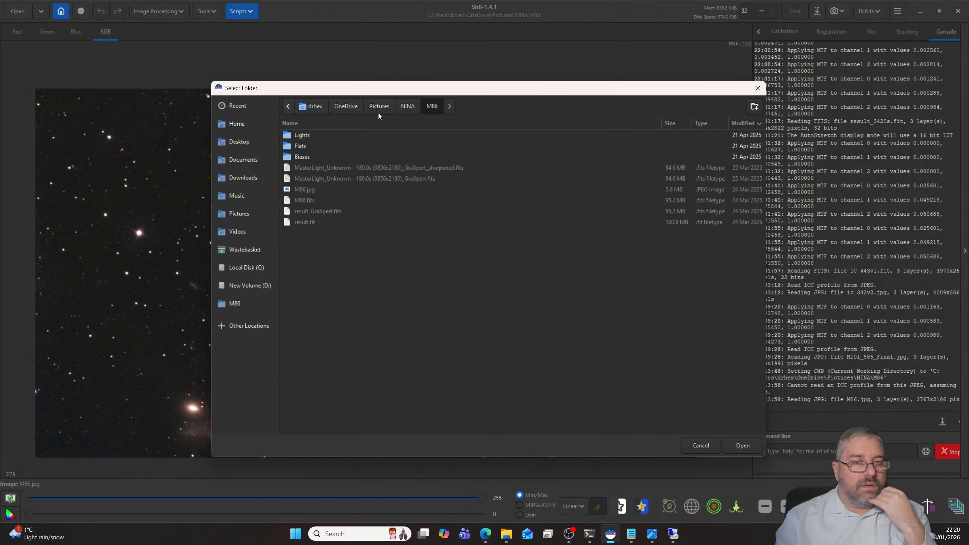
{"action": "left_click", "coordinate": [407, 106]}
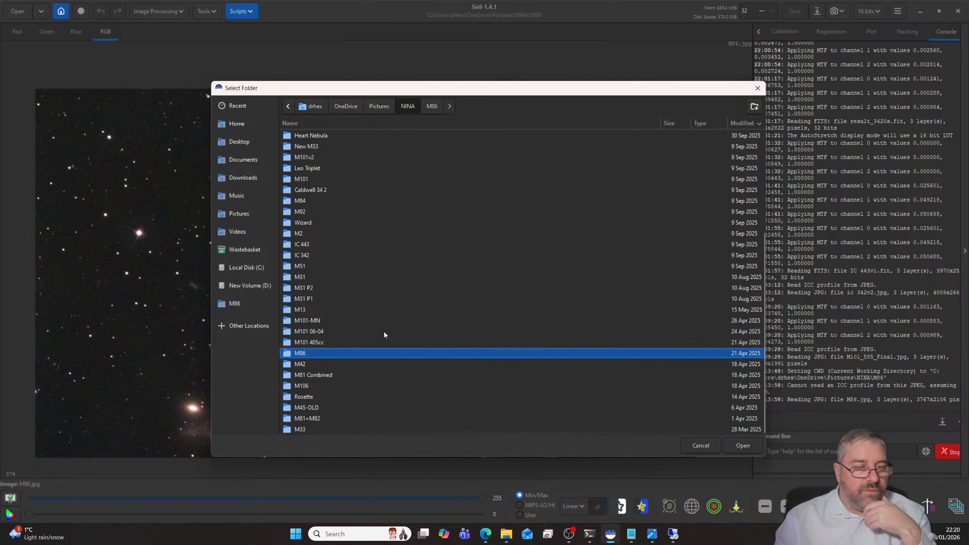
{"action": "left_click", "coordinate": [388, 398]}
{"action": "left_click", "coordinate": [742, 445]}
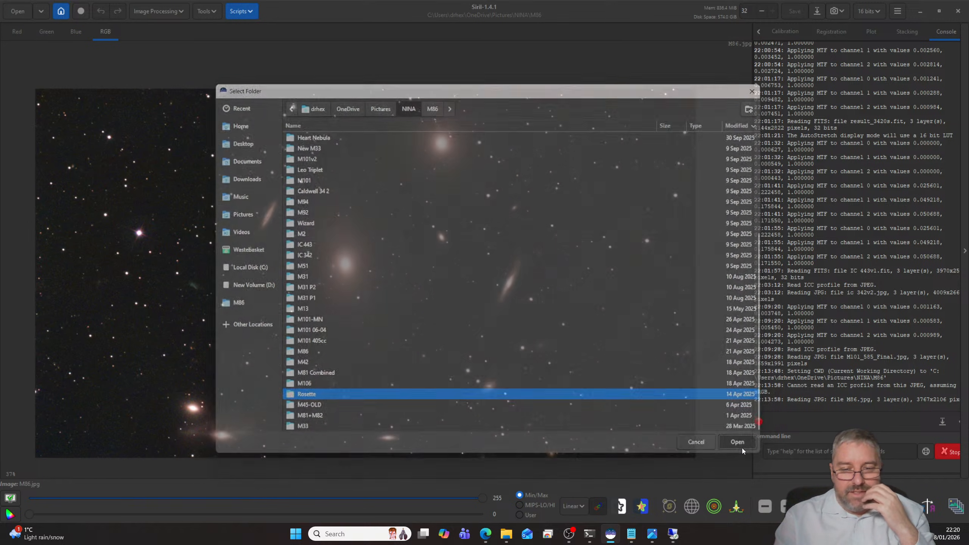
- Sort the Rosette folder's files oldest first, open result_15000s.fit and show it with the AutoStretch display mode
{"action": "left_click", "coordinate": [31, 12]}
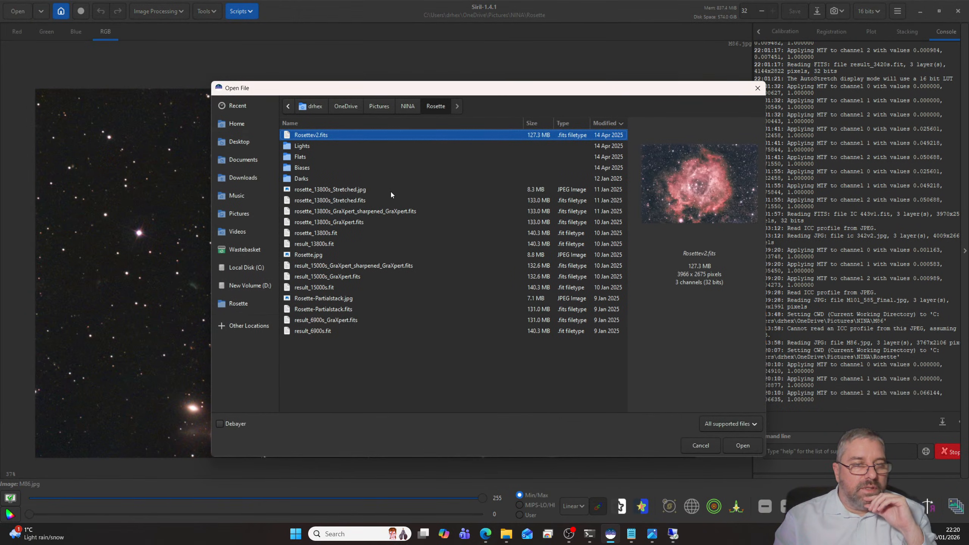
{"action": "left_click", "coordinate": [604, 124]}
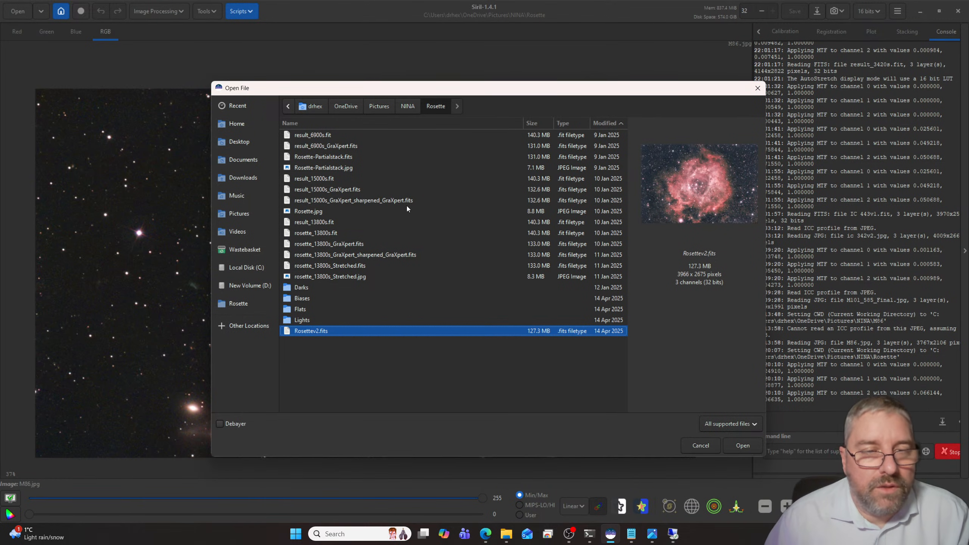
{"action": "left_click", "coordinate": [333, 233]}
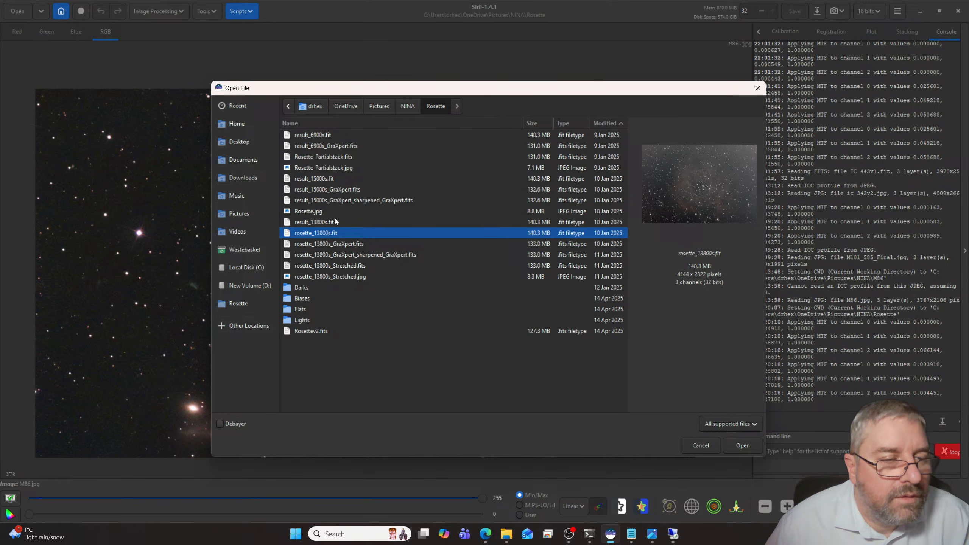
{"action": "left_click", "coordinate": [325, 178]}
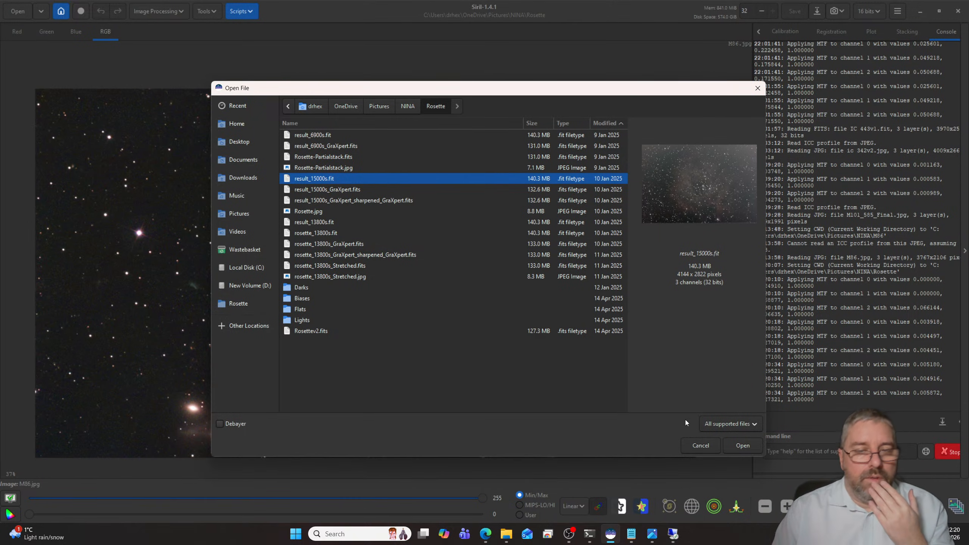
{"action": "left_click", "coordinate": [742, 445]}
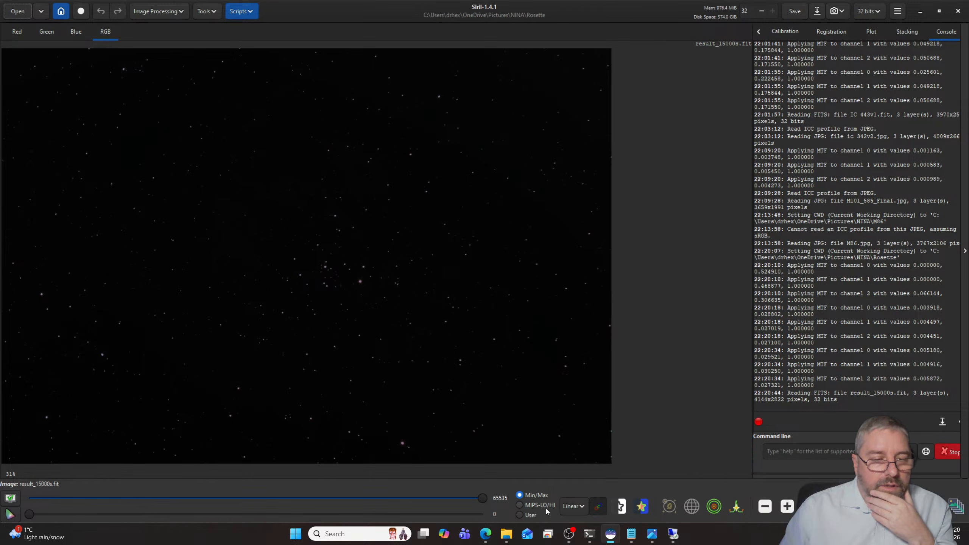
{"action": "left_click", "coordinate": [573, 506]}
{"action": "left_click", "coordinate": [590, 465]}
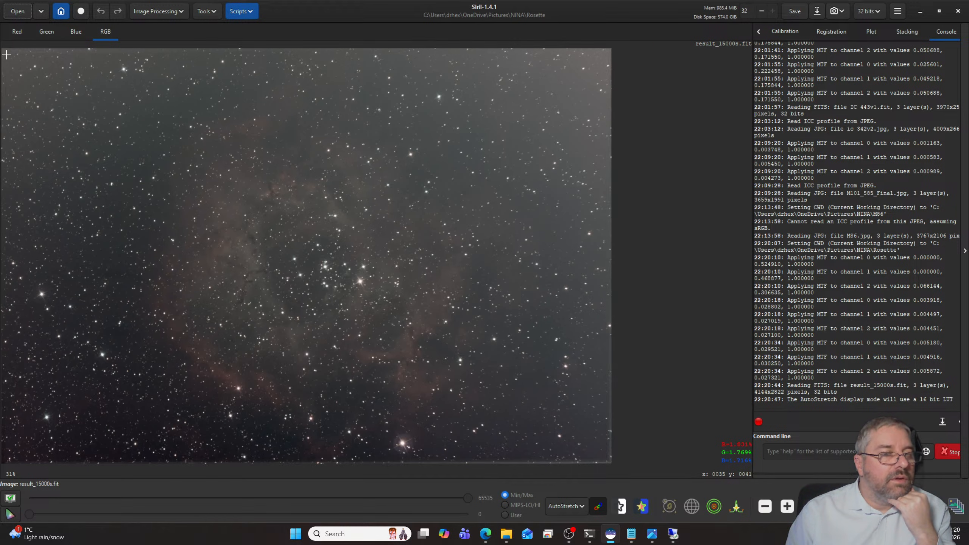
- Crop the stacking borders off the Rosette image with a selection of about 4060 × 2732 px
{"action": "left_click_drag", "start_coordinate": [6, 54], "coordinate": [604, 456]}
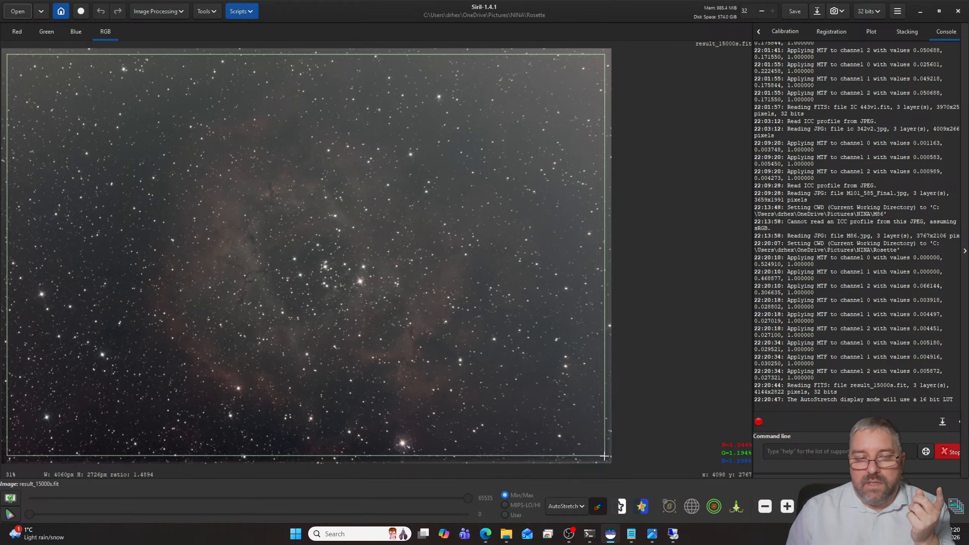
{"action": "left_click_drag", "start_coordinate": [604, 456], "coordinate": [604, 457]}
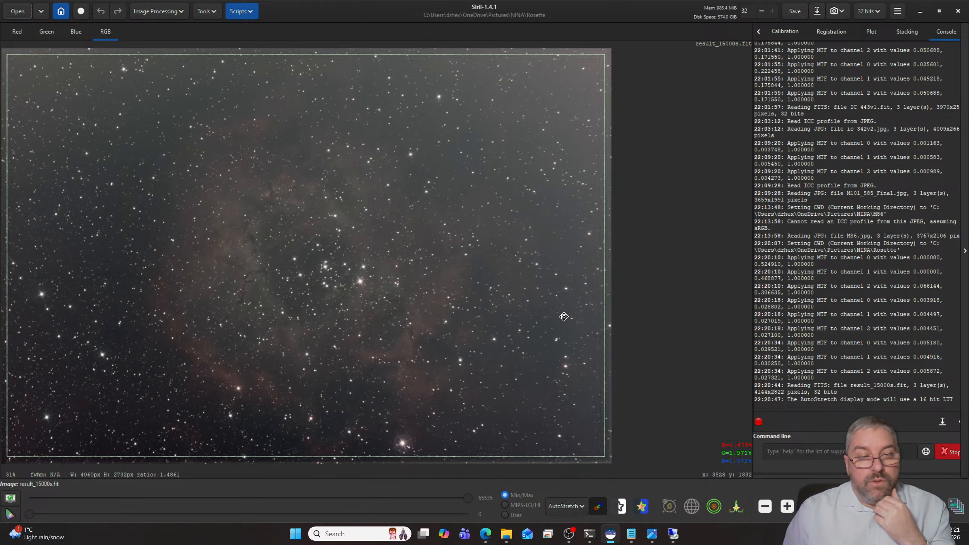
{"action": "right_click", "coordinate": [564, 317]}
{"action": "mouse_move", "coordinate": [595, 395]}
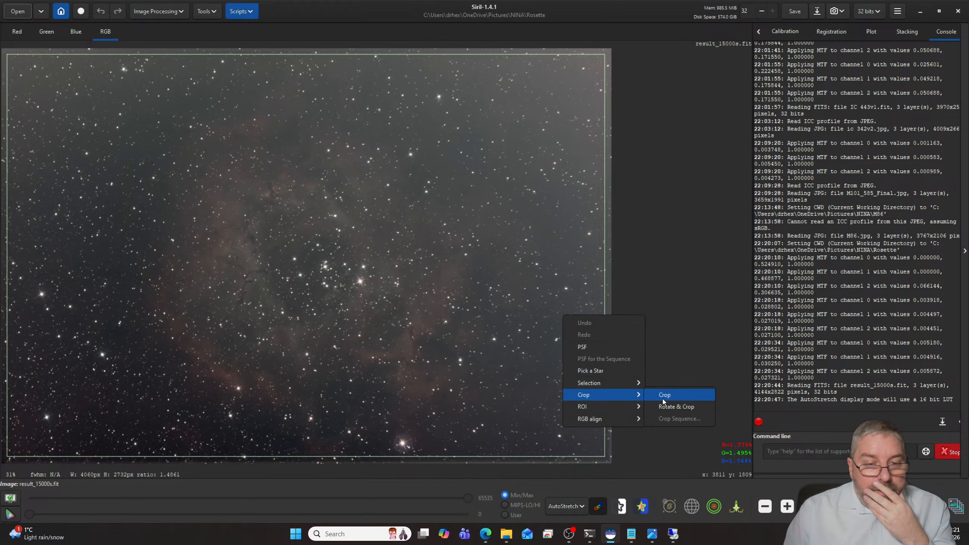
{"action": "left_click", "coordinate": [663, 397]}
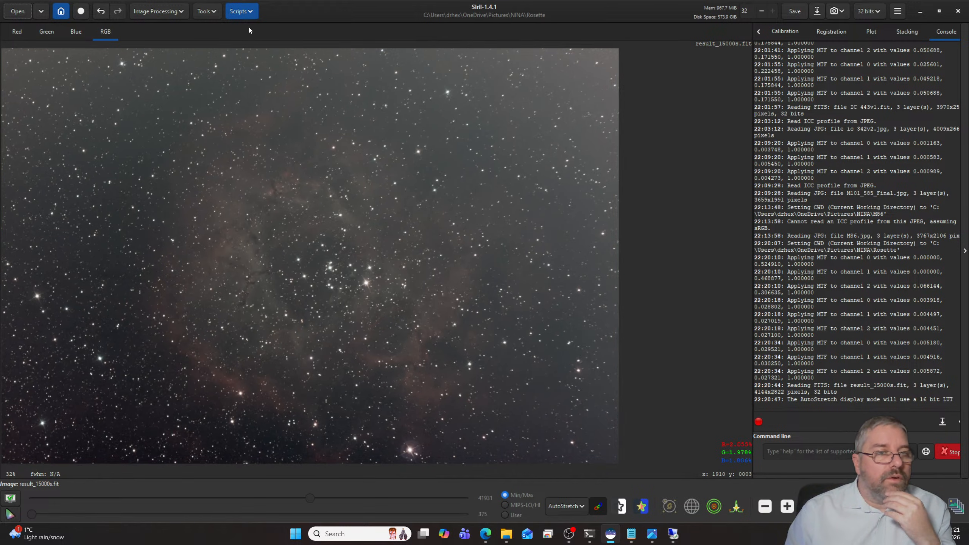
- Remove the background gradient with the AutoBGE script, using 100 sample points, polynomial degree 2 and smoothness 0.10
{"action": "left_click", "coordinate": [242, 11]}
{"action": "mouse_move", "coordinate": [269, 44]}
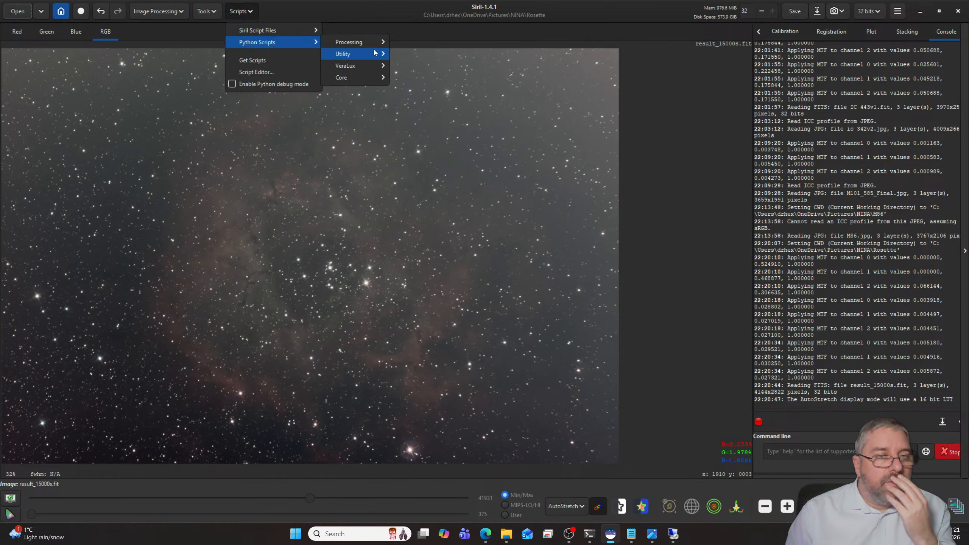
{"action": "mouse_move", "coordinate": [364, 41]}
{"action": "left_click", "coordinate": [423, 56]}
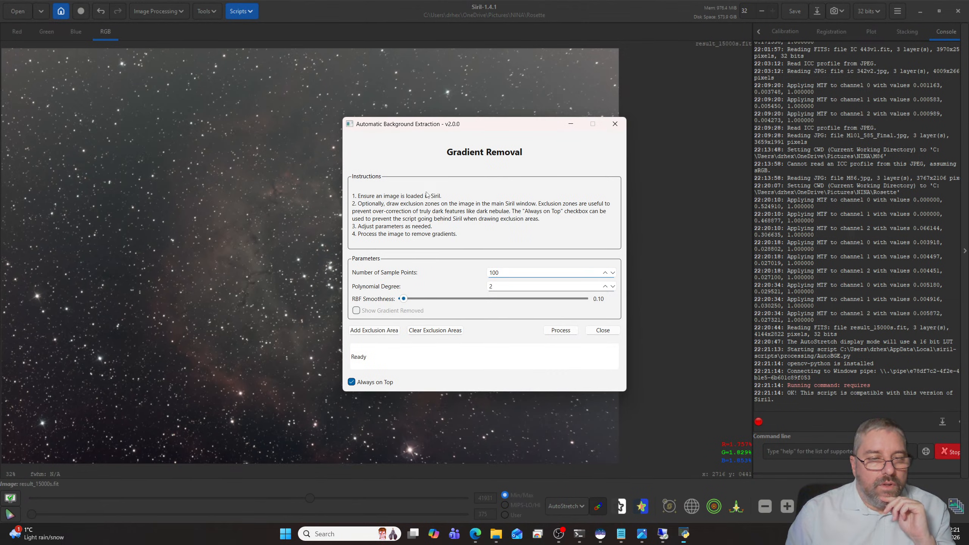
{"action": "left_click", "coordinate": [551, 332]}
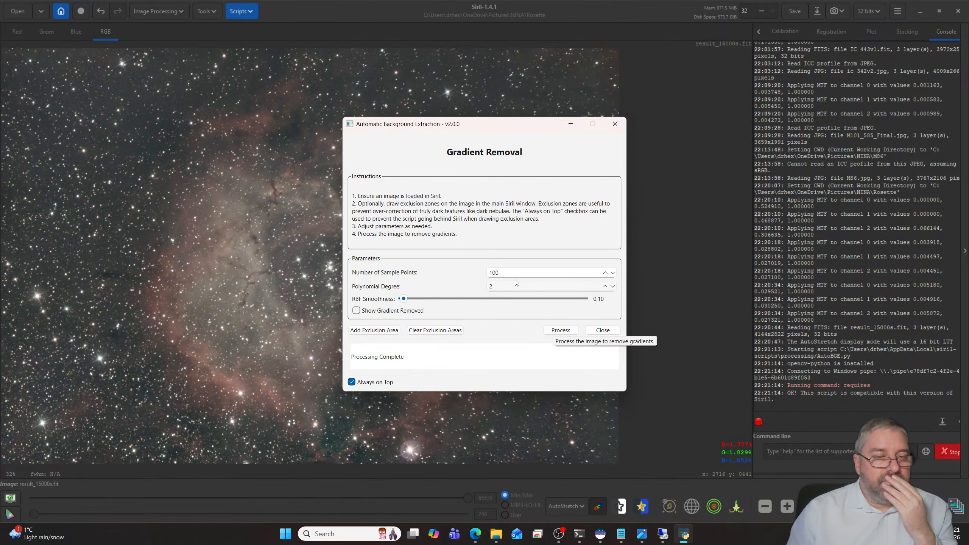
{"action": "left_click", "coordinate": [602, 330]}
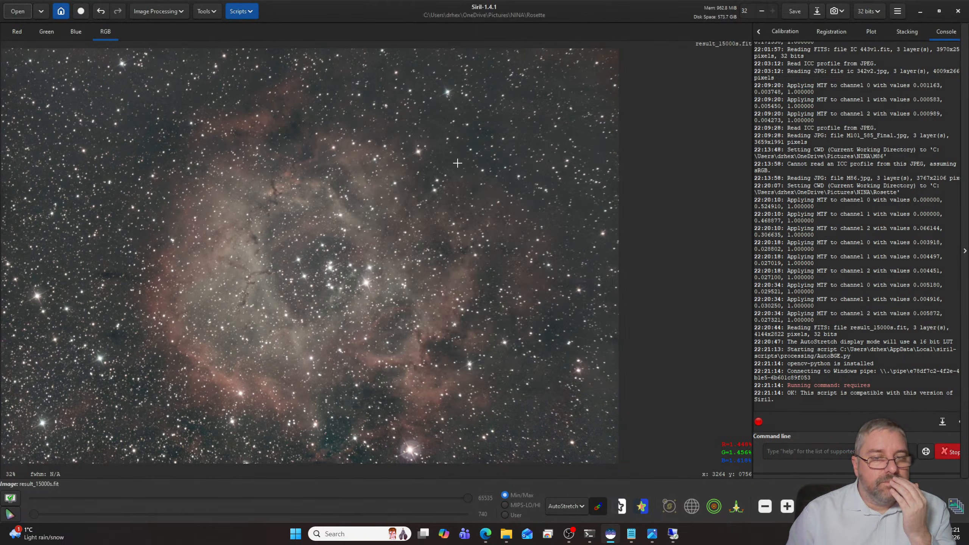
- Plate solve the Rosette image using the 518 mm focal length and 4.63 µm pixel size
{"action": "left_click", "coordinate": [211, 11]}
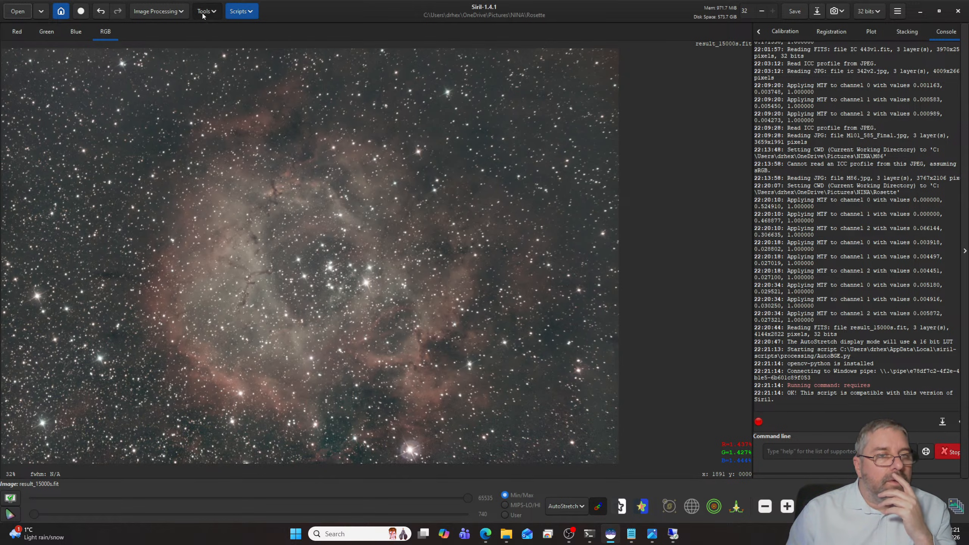
{"action": "left_click", "coordinate": [200, 54]}
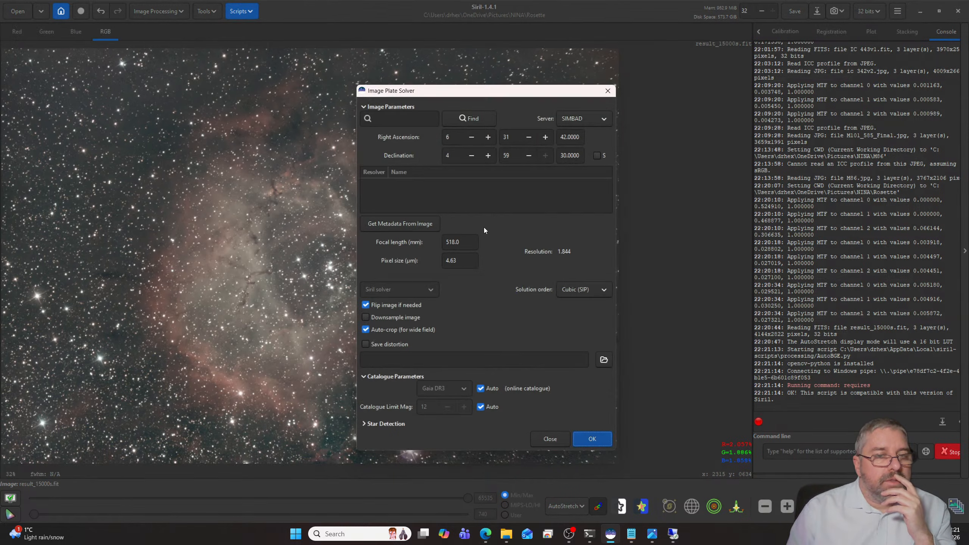
{"action": "left_click", "coordinate": [597, 439]}
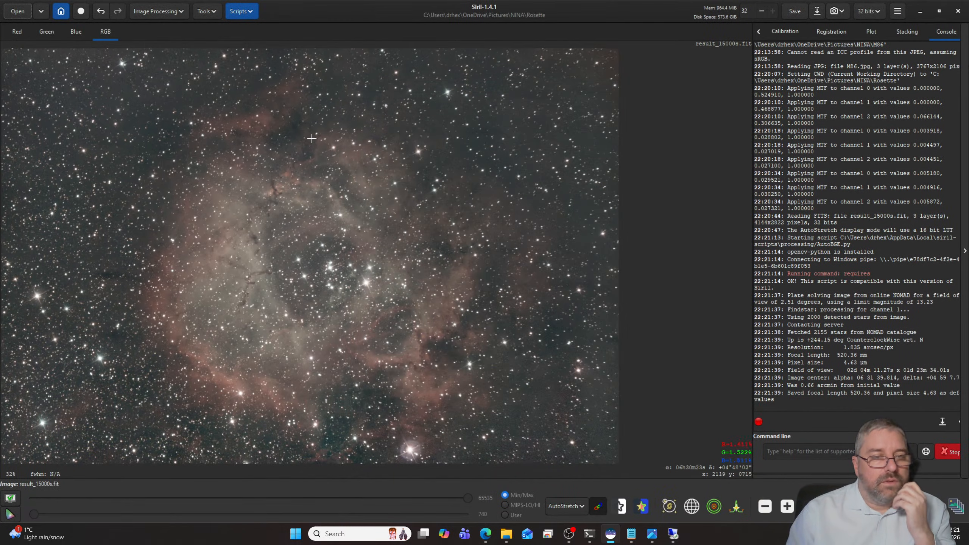
- Run Spectrophotometric Color Calibration with the Sony IMX294 sensor and the OSC filter set to SVBONY UHC
{"action": "left_click", "coordinate": [160, 12]}
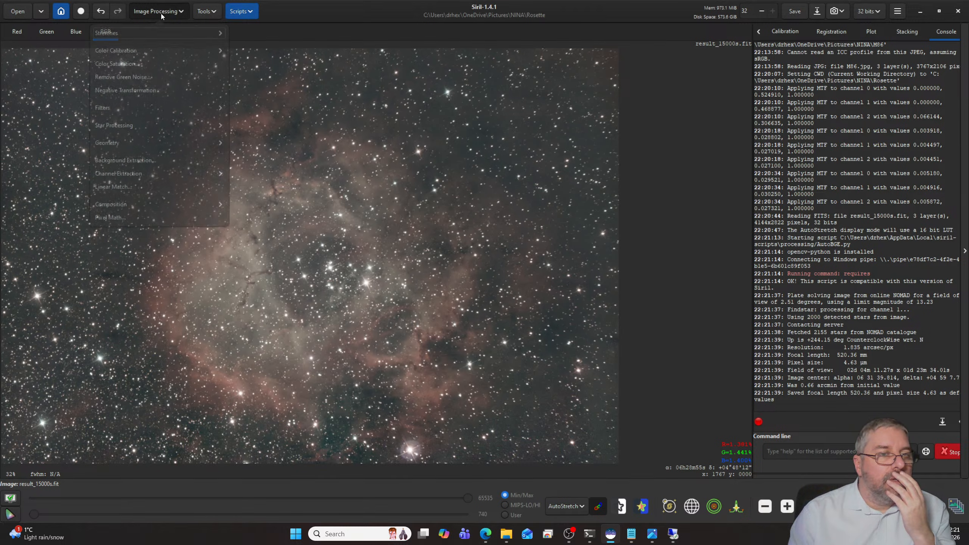
{"action": "left_click", "coordinate": [135, 59]}
{"action": "left_click", "coordinate": [138, 81]}
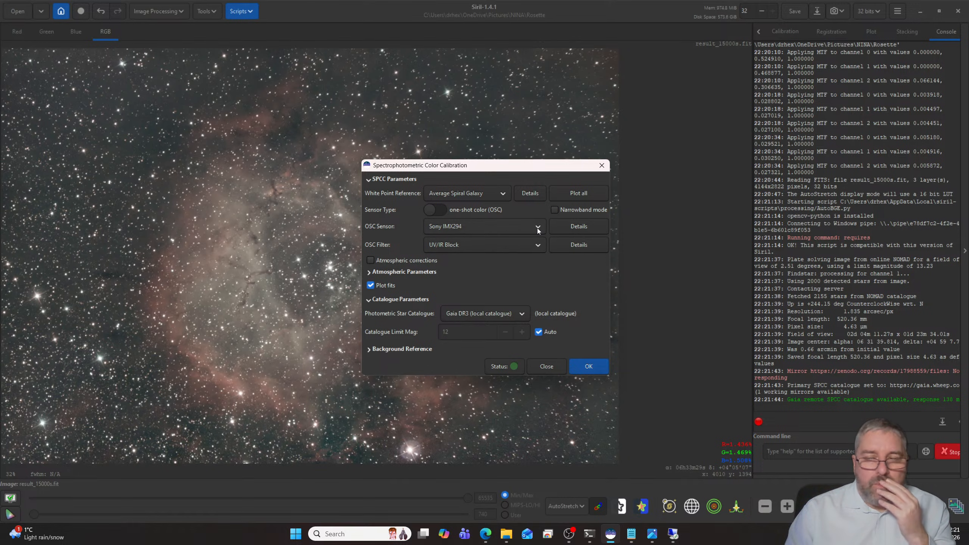
{"action": "left_click", "coordinate": [530, 246]}
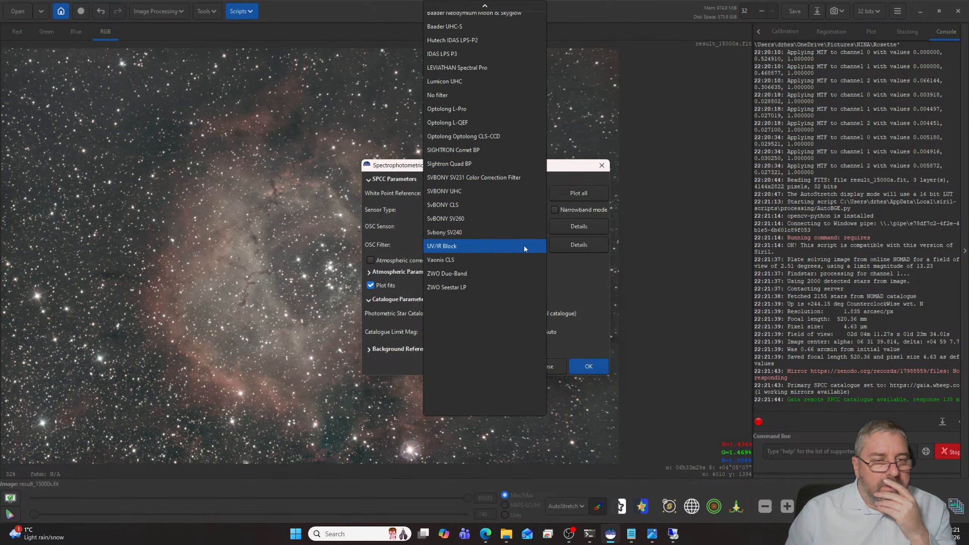
{"action": "left_click", "coordinate": [466, 191]}
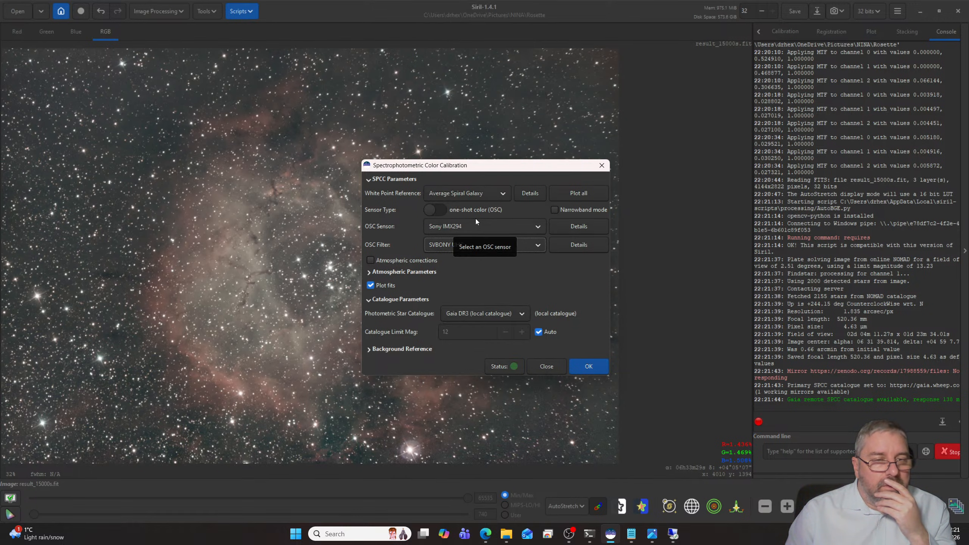
{"action": "left_click", "coordinate": [588, 366]}
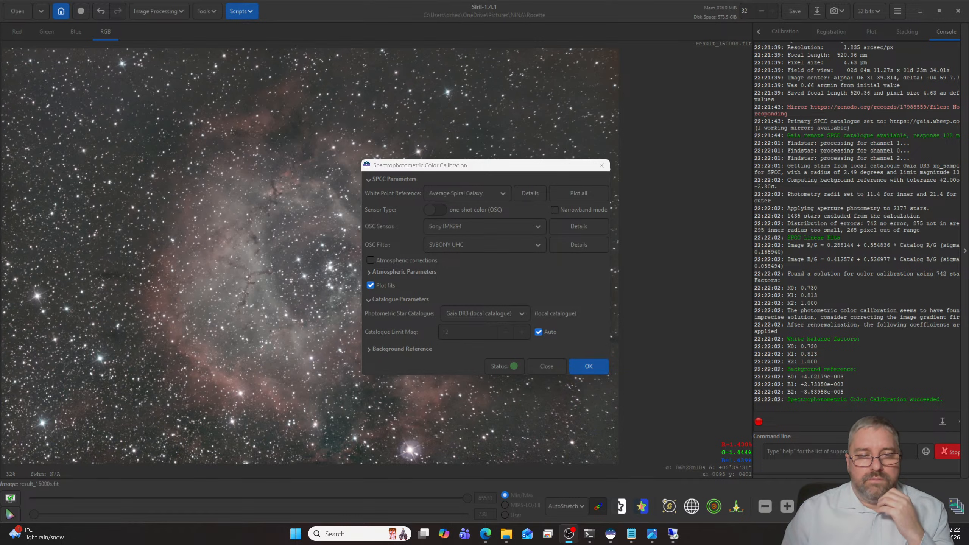
{"action": "left_click", "coordinate": [560, 370]}
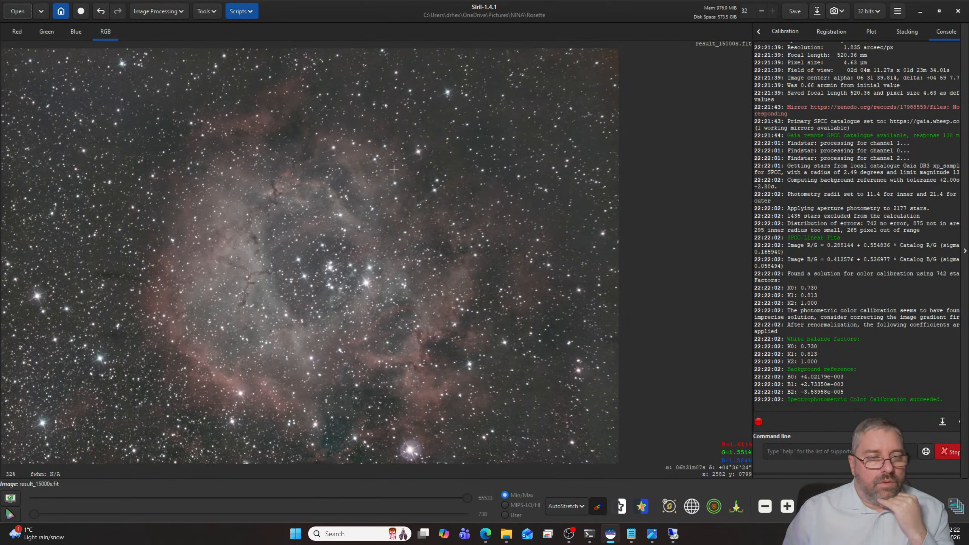
- Sharpen the Rosette image with Cosmic Clarity in Both mode, with stellar and non-stellar amounts at 0.60, and inspect the stars
{"action": "scroll", "coordinate": [373, 185], "scroll_direction": "up", "scroll_amount": 5}
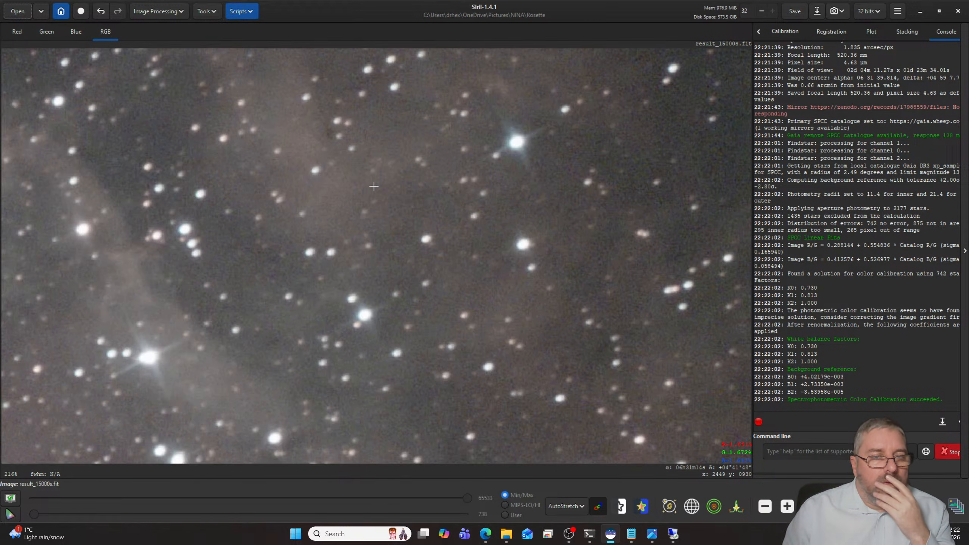
{"action": "scroll", "coordinate": [373, 186], "scroll_direction": "down", "scroll_amount": 5}
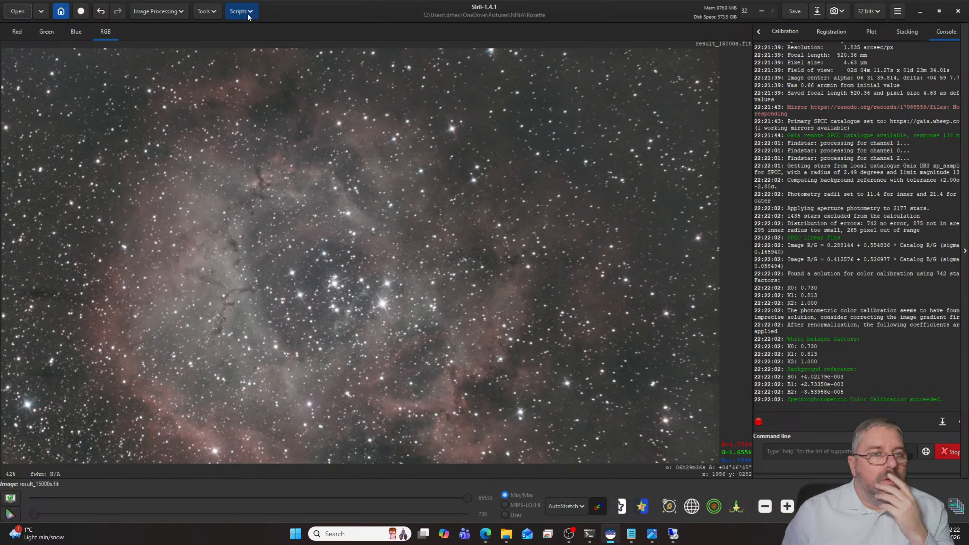
{"action": "left_click", "coordinate": [247, 15]}
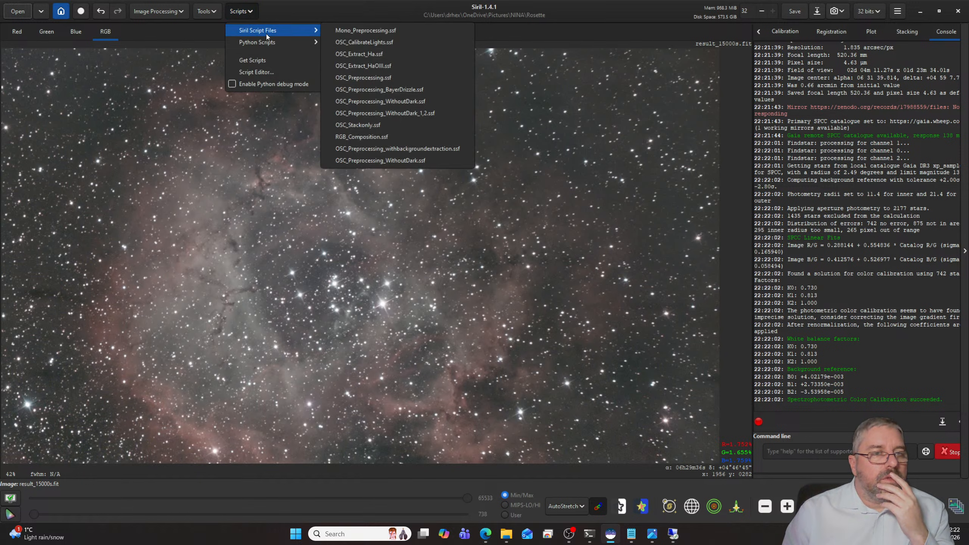
{"action": "mouse_move", "coordinate": [267, 46]}
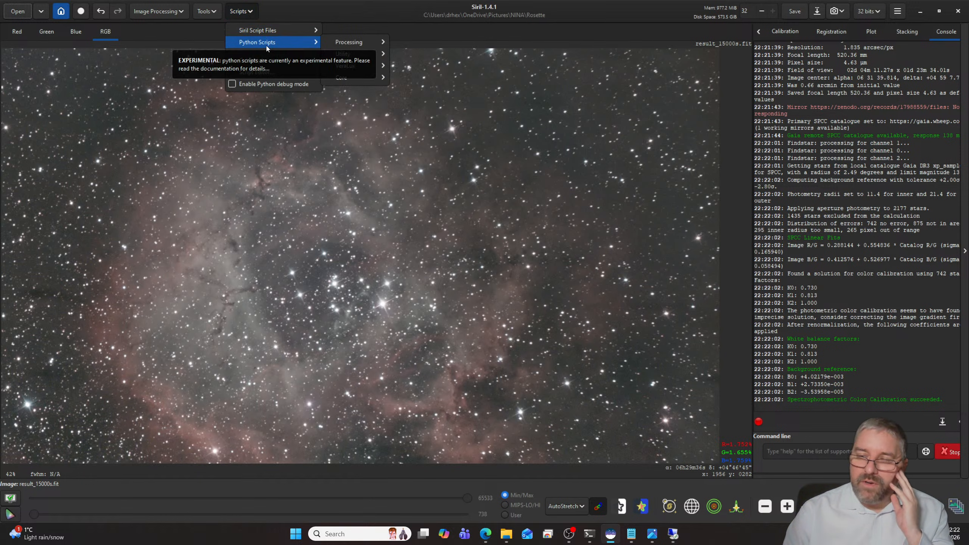
{"action": "mouse_move", "coordinate": [358, 40]}
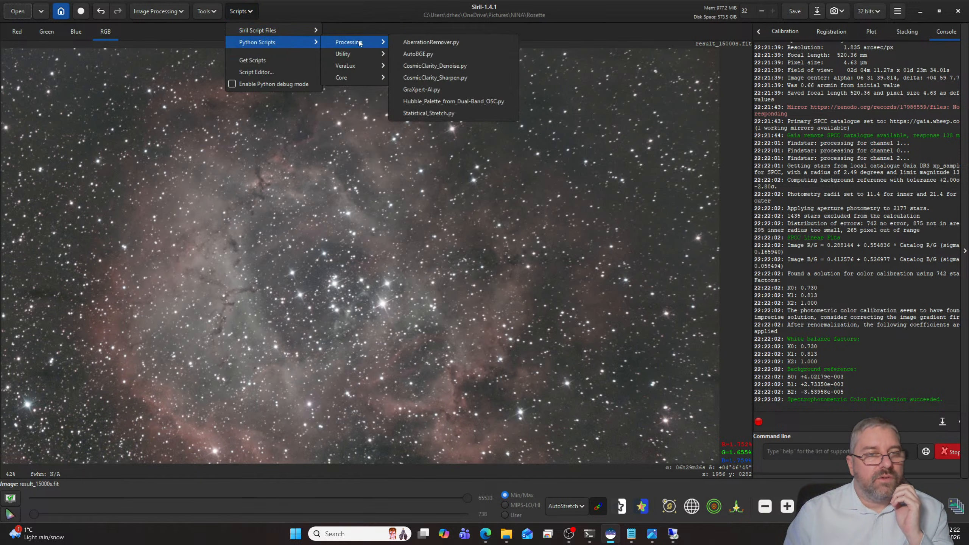
{"action": "left_click", "coordinate": [435, 78]}
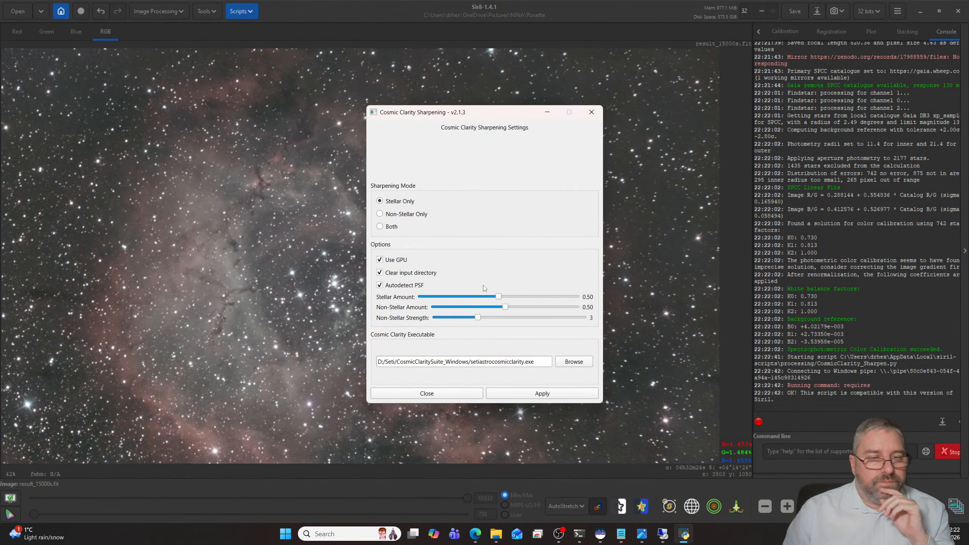
{"action": "left_click", "coordinate": [380, 226]}
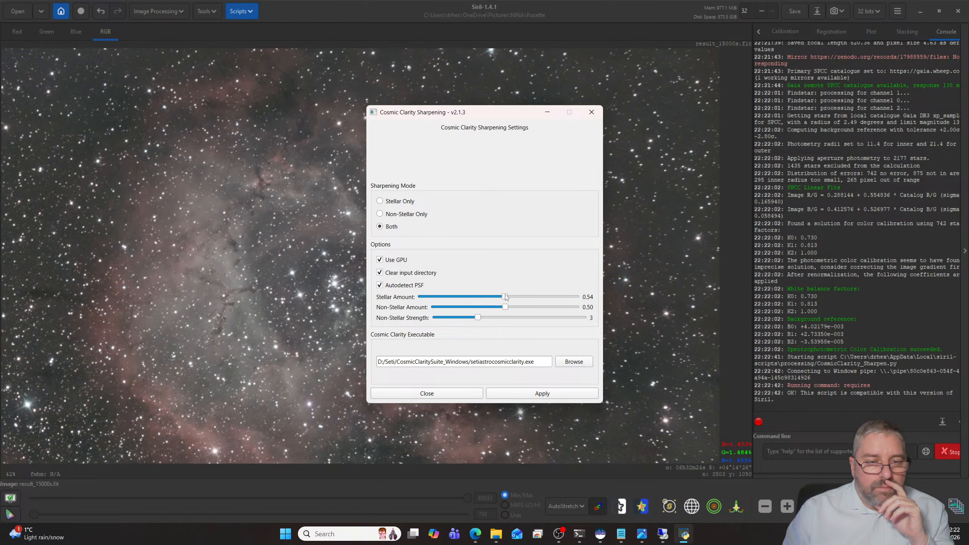
{"action": "left_click_drag", "start_coordinate": [504, 297], "coordinate": [514, 297]}
{"action": "left_click", "coordinate": [544, 395]}
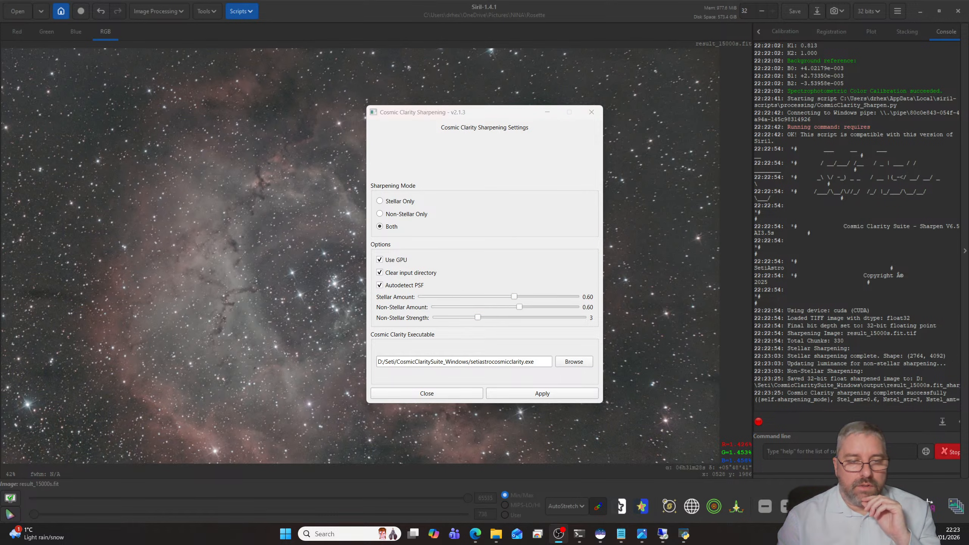
{"action": "left_click", "coordinate": [431, 394]}
{"action": "scroll", "coordinate": [501, 311], "scroll_direction": "up", "scroll_amount": 6}
{"action": "scroll", "coordinate": [497, 303], "scroll_direction": "down", "scroll_amount": 5}
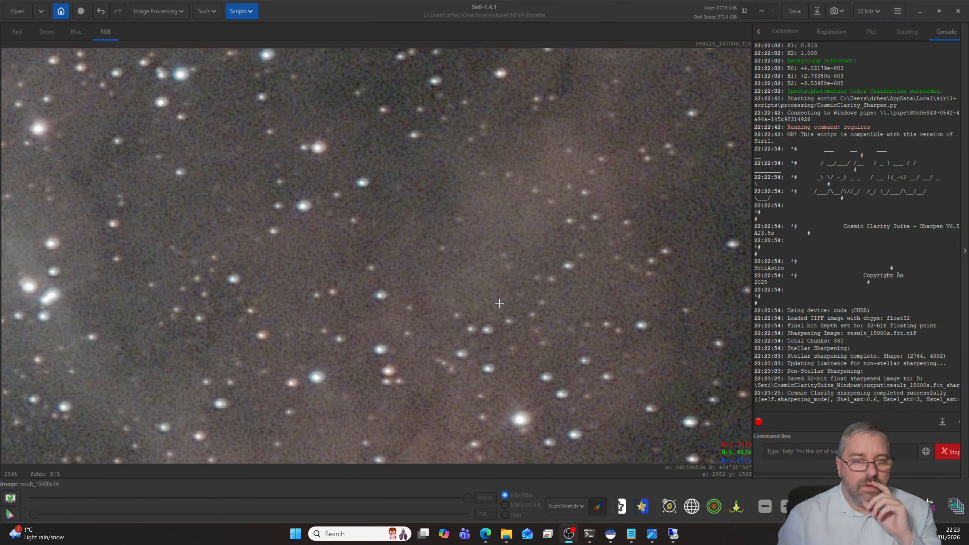
- Reduce the Rosette image's noise with VeraLux Silentium at noise intensity 0.50, detail guard 50% and shadow smoothness 10%, checking the 1:1 preview first
{"action": "scroll", "coordinate": [541, 297], "scroll_direction": "down", "scroll_amount": 2}
{"action": "scroll", "coordinate": [585, 297], "scroll_direction": "up", "scroll_amount": 4}
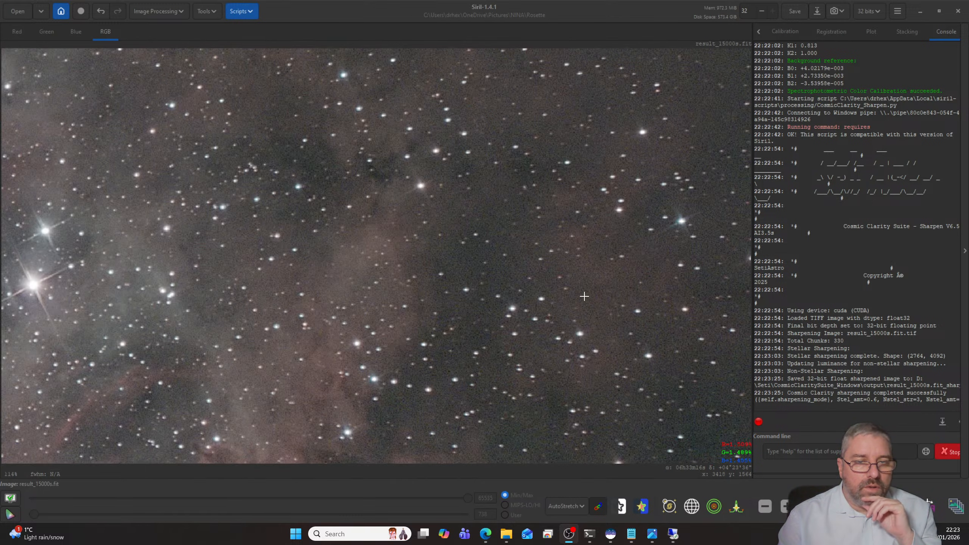
{"action": "scroll", "coordinate": [583, 294], "scroll_direction": "down", "scroll_amount": 4}
{"action": "left_click", "coordinate": [242, 12]}
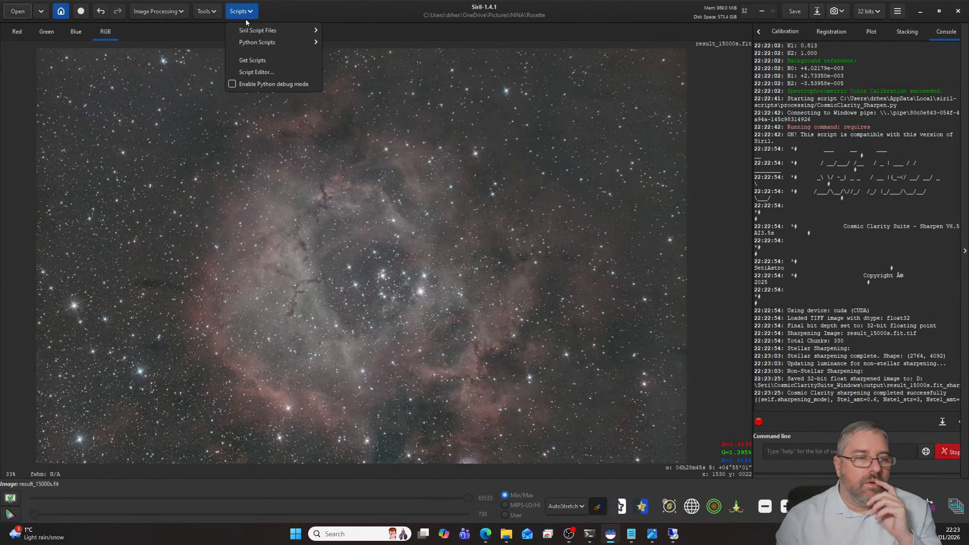
{"action": "mouse_move", "coordinate": [283, 40]}
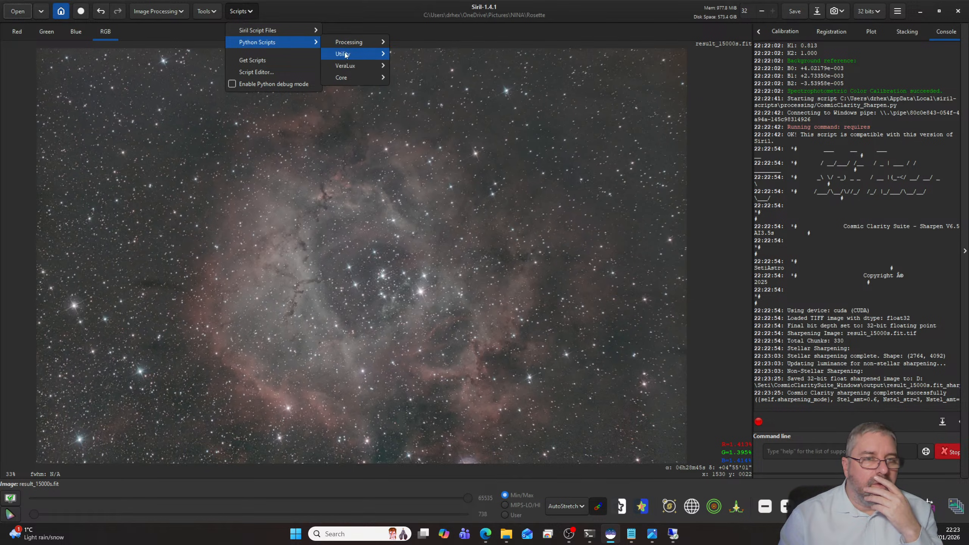
{"action": "mouse_move", "coordinate": [352, 67]}
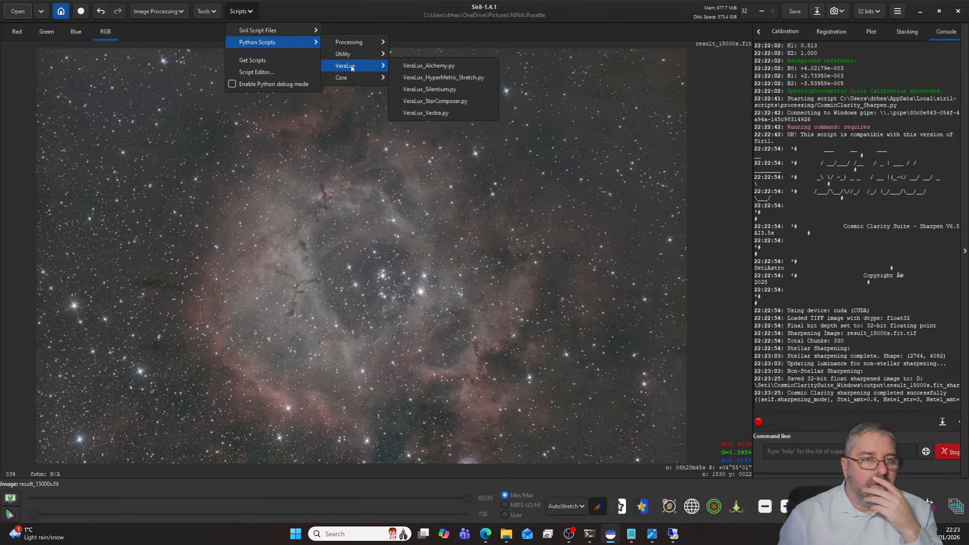
{"action": "left_click", "coordinate": [454, 90]}
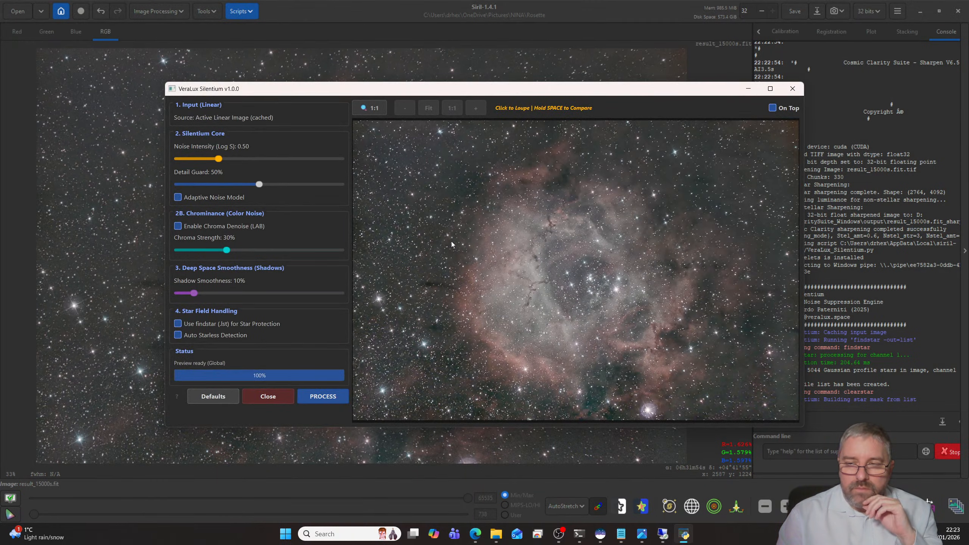
{"action": "left_click", "coordinate": [500, 218]}
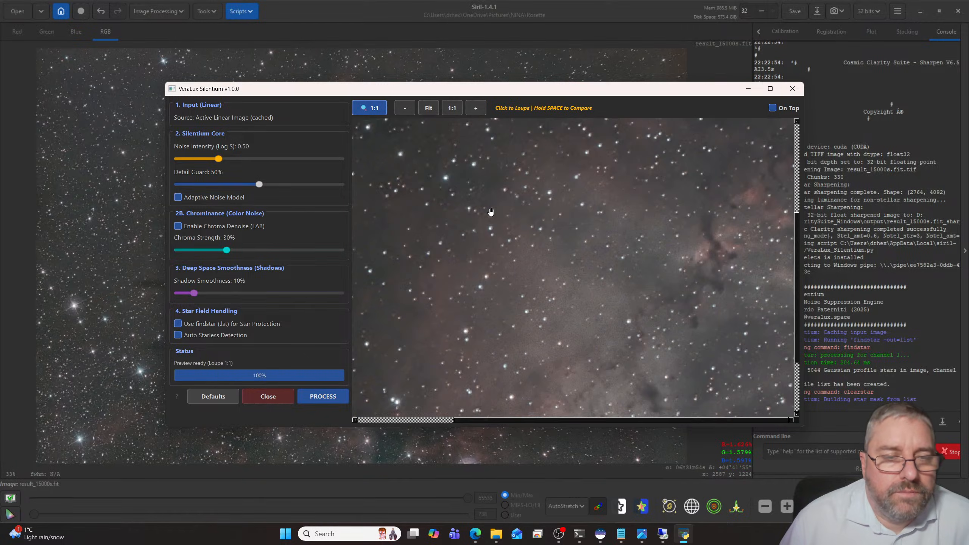
{"action": "scroll", "coordinate": [530, 246], "scroll_direction": "up", "scroll_amount": 2}
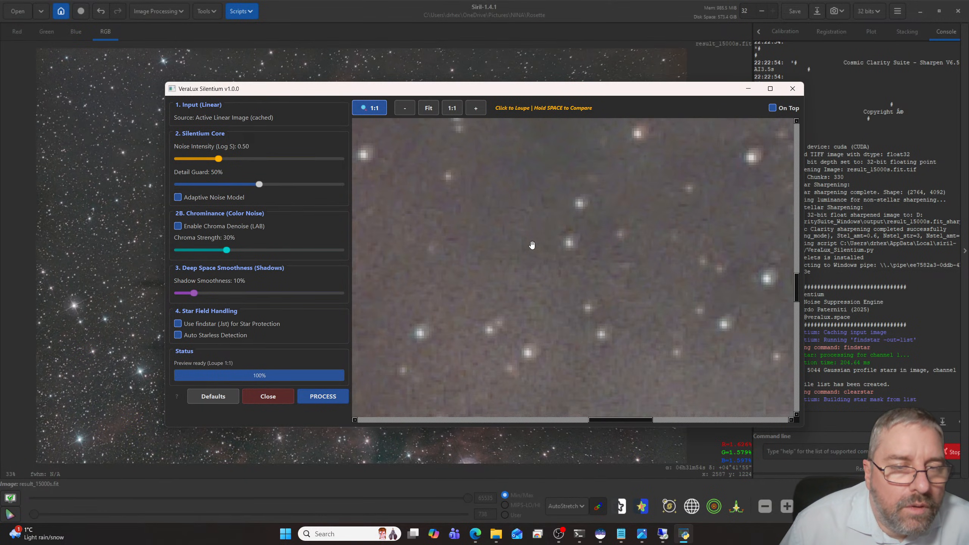
{"action": "scroll", "coordinate": [531, 244], "scroll_direction": "down", "scroll_amount": 4}
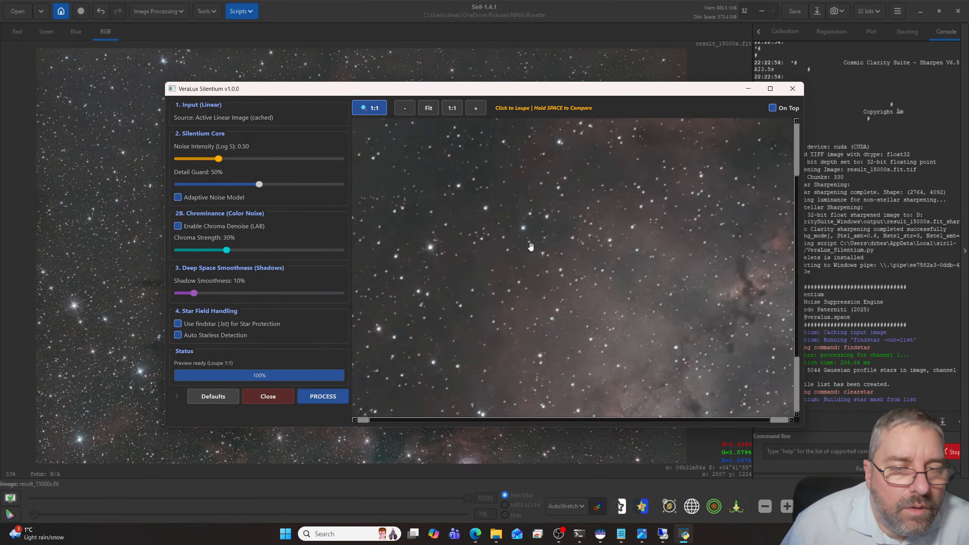
{"action": "scroll", "coordinate": [531, 246], "scroll_direction": "up", "scroll_amount": 2}
{"action": "left_click", "coordinate": [327, 399]}
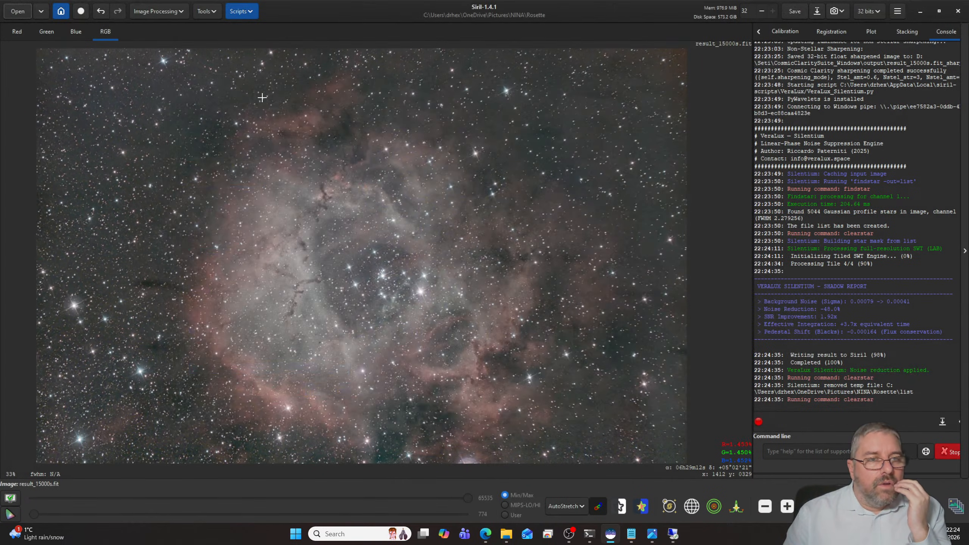
- Start VeraLux HyperMetric Stretch with its live preview beside the settings, and switch the main image display to Linear
{"action": "left_click", "coordinate": [236, 6]}
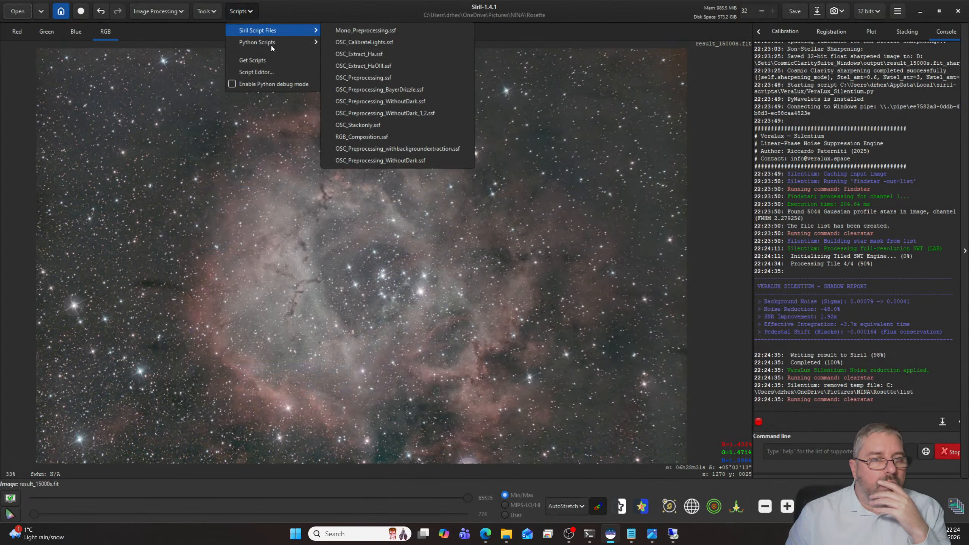
{"action": "mouse_move", "coordinate": [266, 43]}
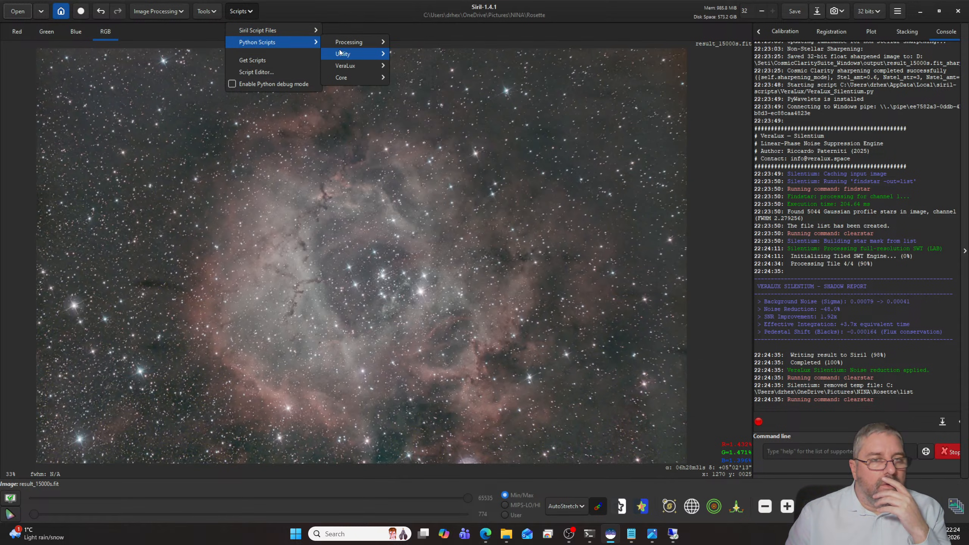
{"action": "mouse_move", "coordinate": [343, 66]}
{"action": "left_click", "coordinate": [445, 78]}
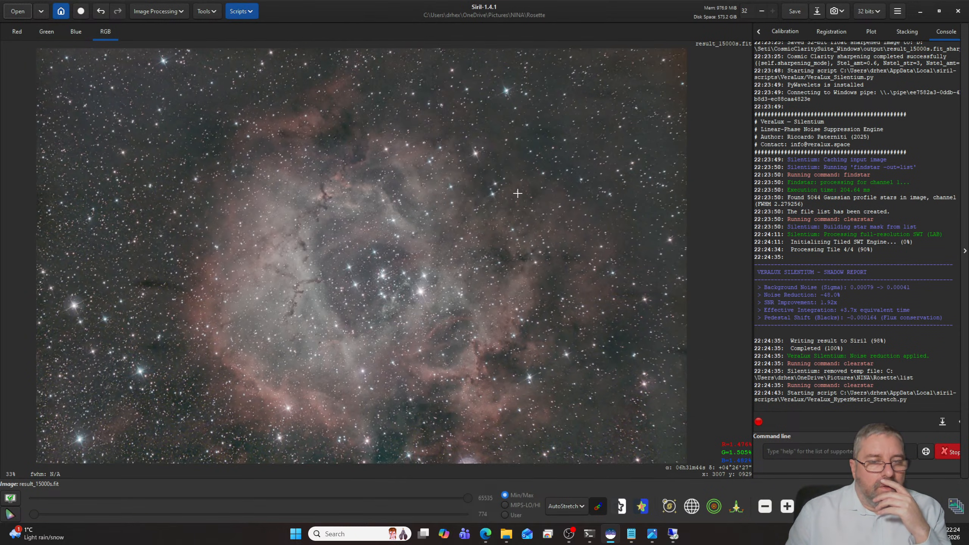
{"action": "left_click", "coordinate": [576, 504]}
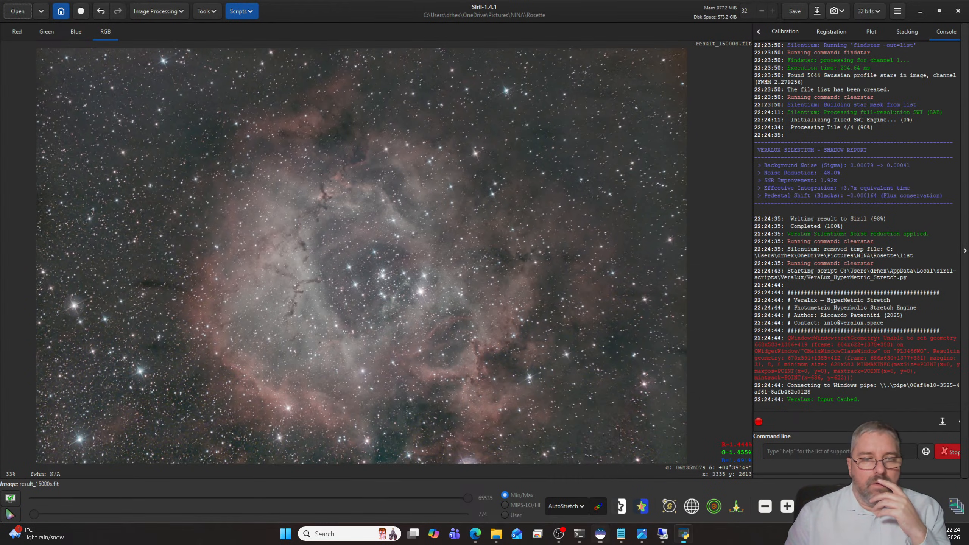
{"action": "left_click_drag", "start_coordinate": [0, 146], "coordinate": [710, 104]}
{"action": "left_click", "coordinate": [835, 216]}
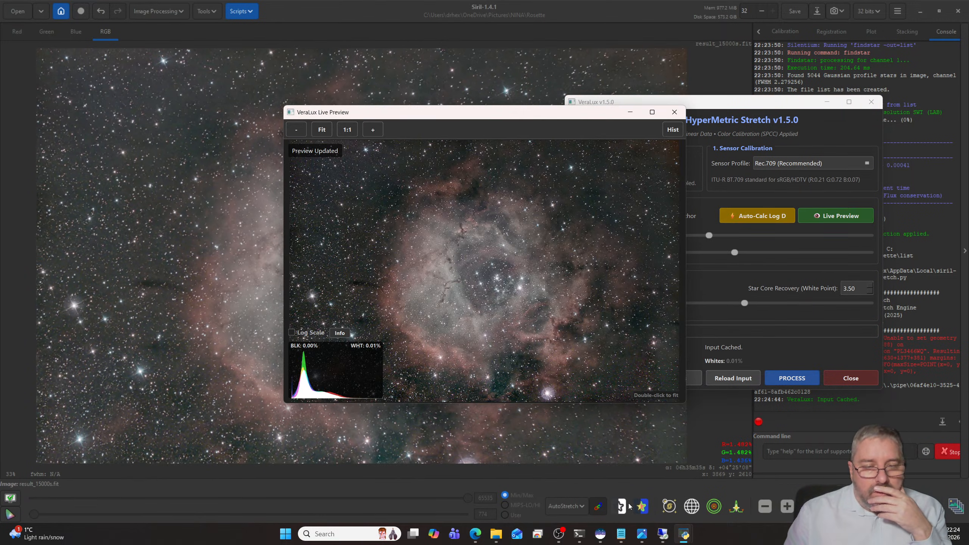
{"action": "left_click", "coordinate": [566, 506]}
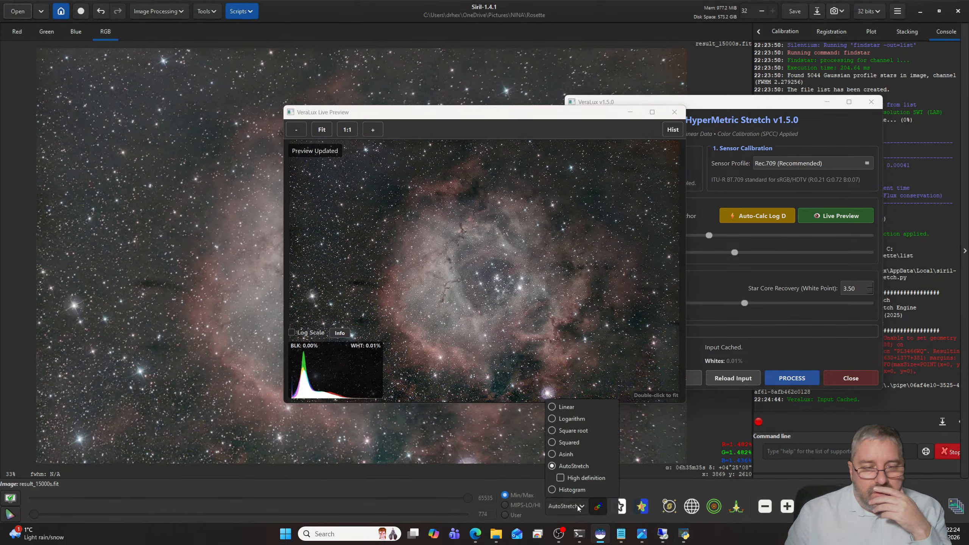
{"action": "left_click", "coordinate": [560, 405]}
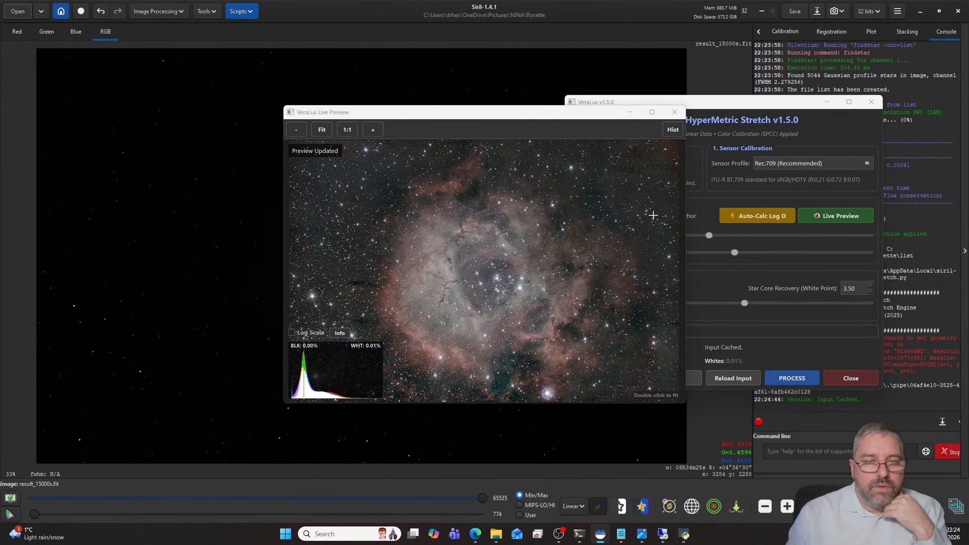
{"action": "left_click_drag", "start_coordinate": [580, 119], "coordinate": [434, 94]}
- Set the stretch's target background to 0.15 and auto-calculate Log D
{"action": "left_click", "coordinate": [635, 213]}
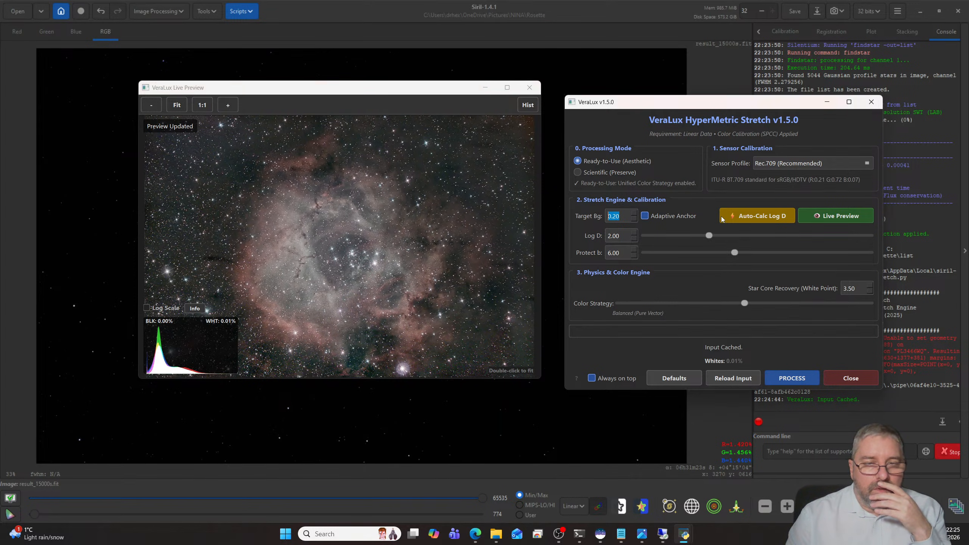
{"action": "left_click", "coordinate": [746, 216]}
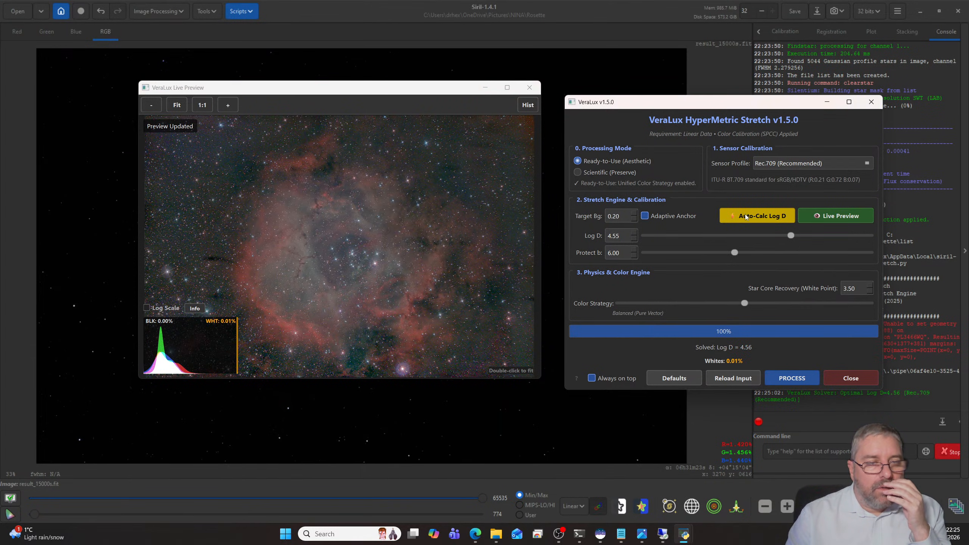
{"action": "left_click", "coordinate": [634, 220]}
{"action": "left_click", "coordinate": [634, 220]}
{"action": "left_click", "coordinate": [634, 221]}
{"action": "left_click", "coordinate": [634, 221]}
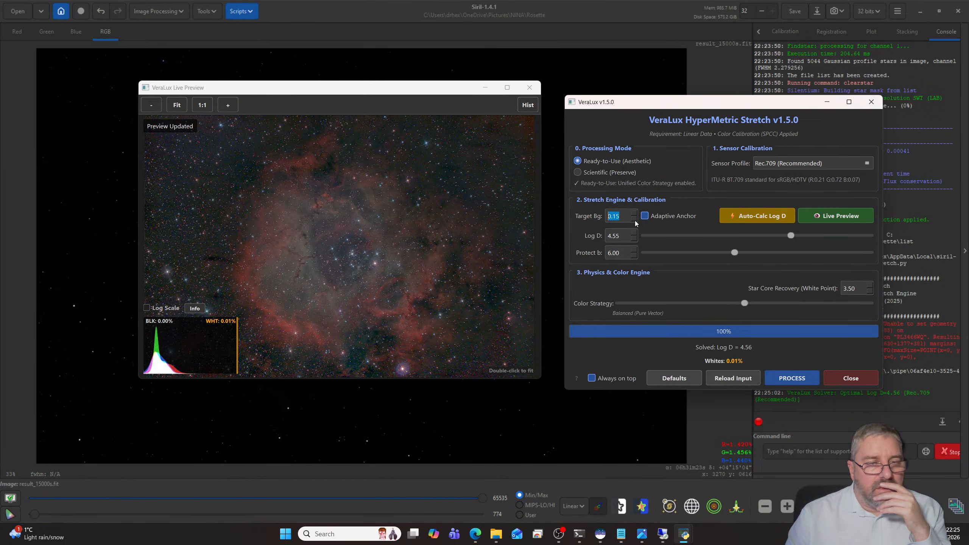
{"action": "left_click", "coordinate": [732, 216]}
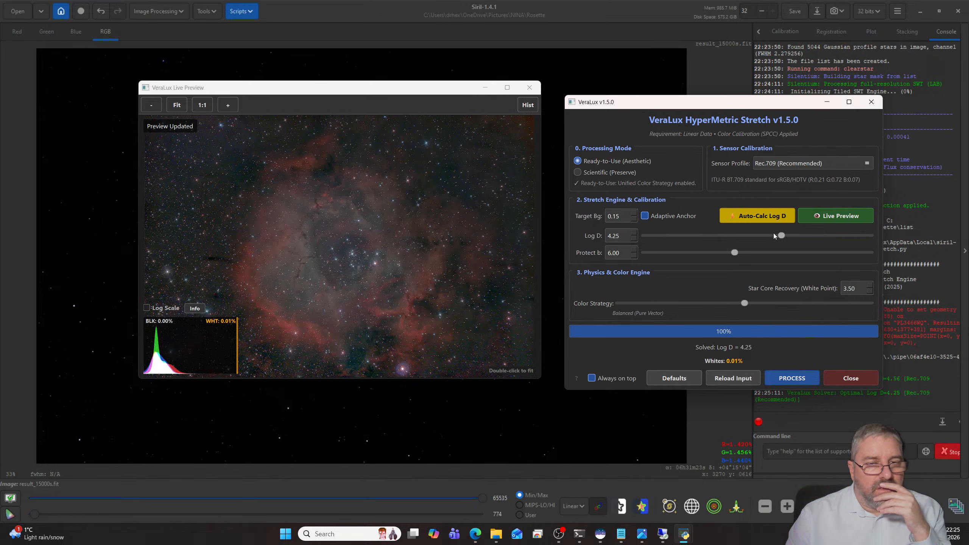
- Try lower Log D values of 3.09 and 3.56 in the live preview
{"action": "left_click_drag", "start_coordinate": [742, 237], "coordinate": [742, 236]}
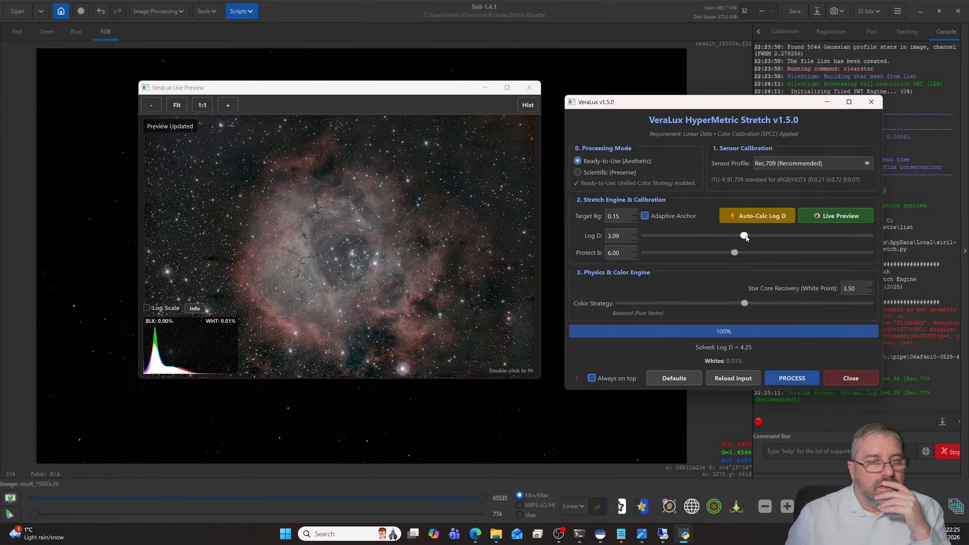
{"action": "mouse_move", "coordinate": [743, 237]}
{"action": "left_mouse_down"}
{"action": "mouse_move", "coordinate": [772, 237]}
{"action": "mouse_move", "coordinate": [759, 237]}
{"action": "left_mouse_up"}
{"action": "left_click", "coordinate": [745, 220]}
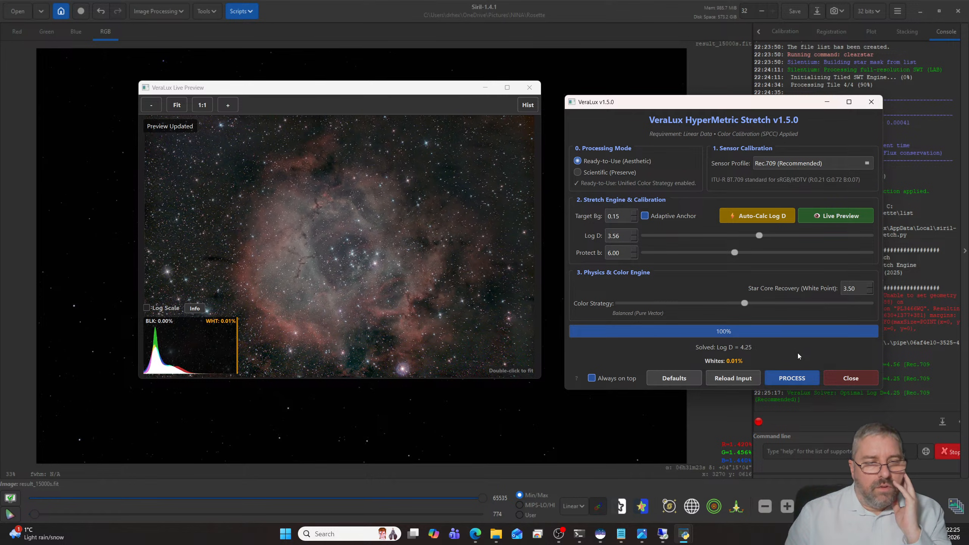
- Recalculate Log D automatically, then set the target background to 0.20 and the color strategy to Noise Cleaning with shadow convergence 0.4
{"action": "left_click_drag", "start_coordinate": [739, 303], "coordinate": [714, 303]}
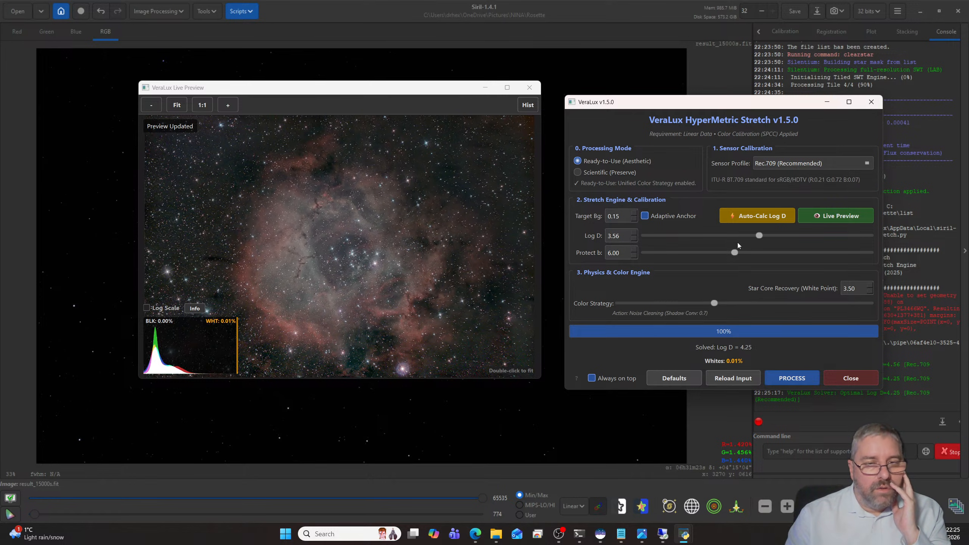
{"action": "left_click", "coordinate": [747, 217]}
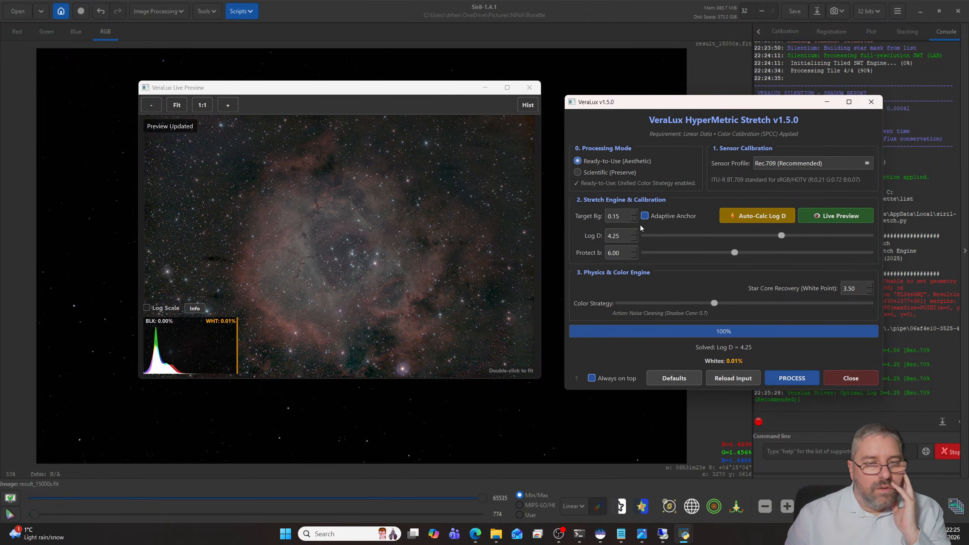
{"action": "left_click", "coordinate": [634, 213]}
{"action": "left_click", "coordinate": [634, 214]}
{"action": "left_click", "coordinate": [633, 214]}
{"action": "left_click", "coordinate": [634, 214]}
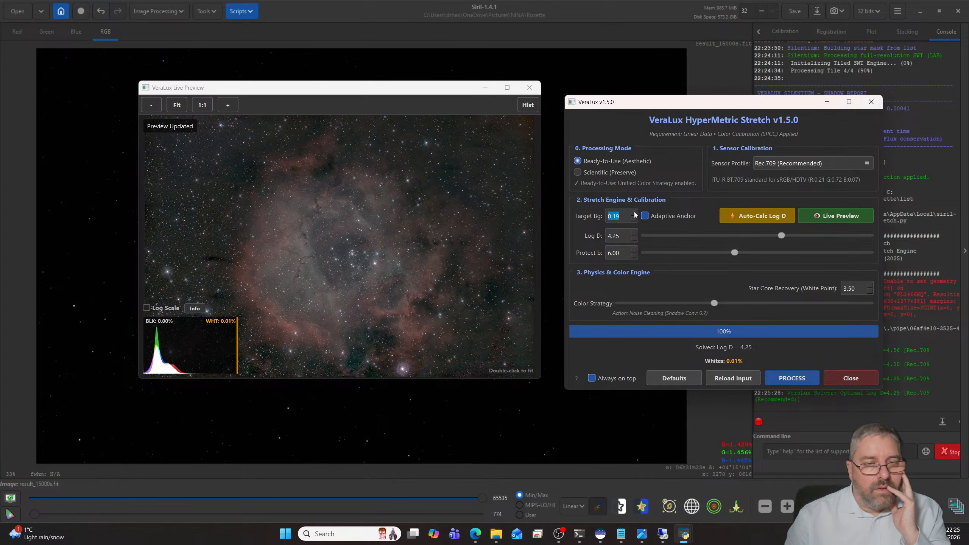
{"action": "left_click", "coordinate": [634, 214]}
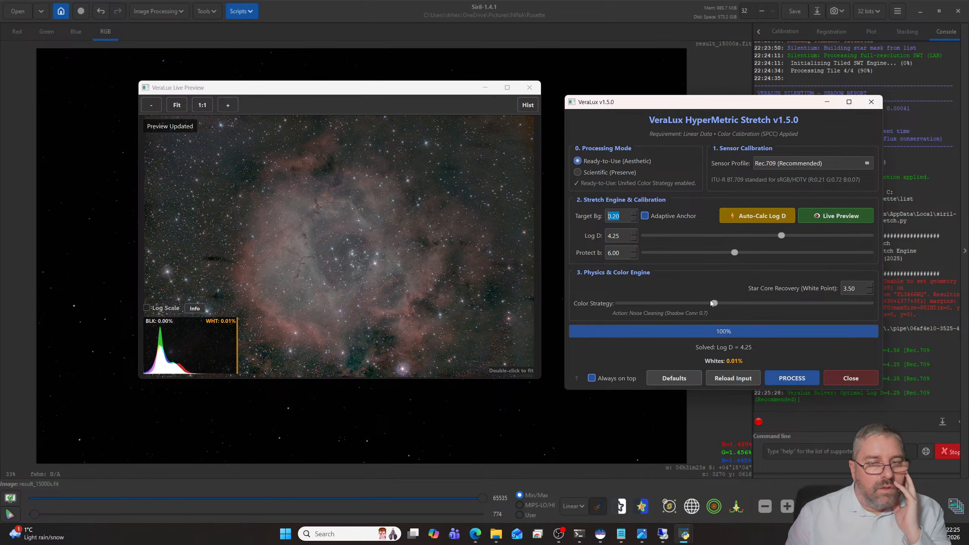
{"action": "left_click_drag", "start_coordinate": [713, 303], "coordinate": [725, 303]}
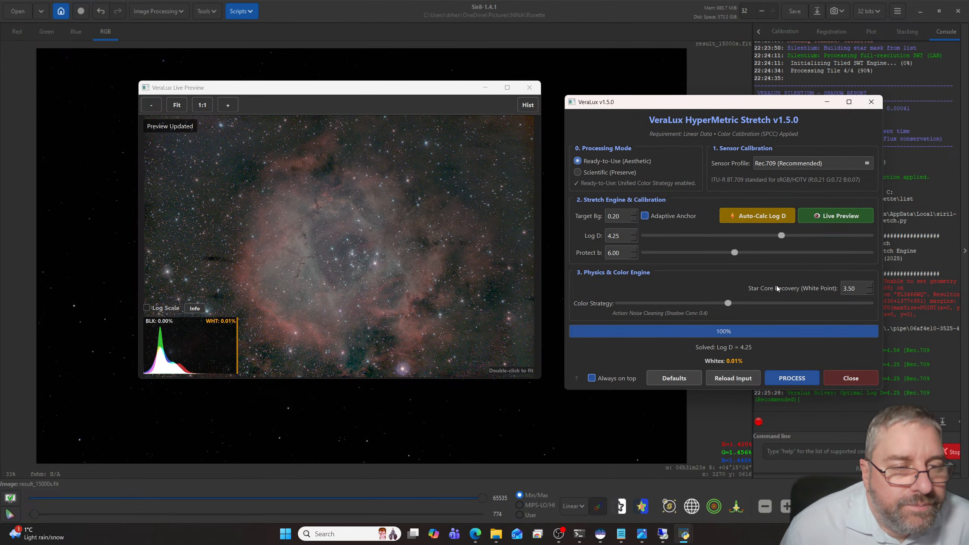
- Apply the HyperMetric Stretch to the Rosette image, close the script and inspect the stretched result
{"action": "left_click", "coordinate": [793, 378]}
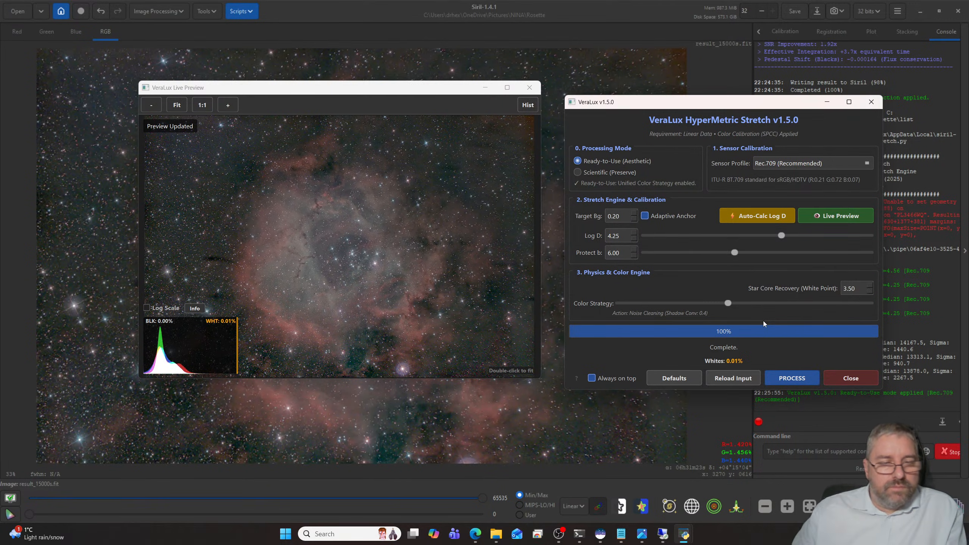
{"action": "left_click", "coordinate": [850, 378]}
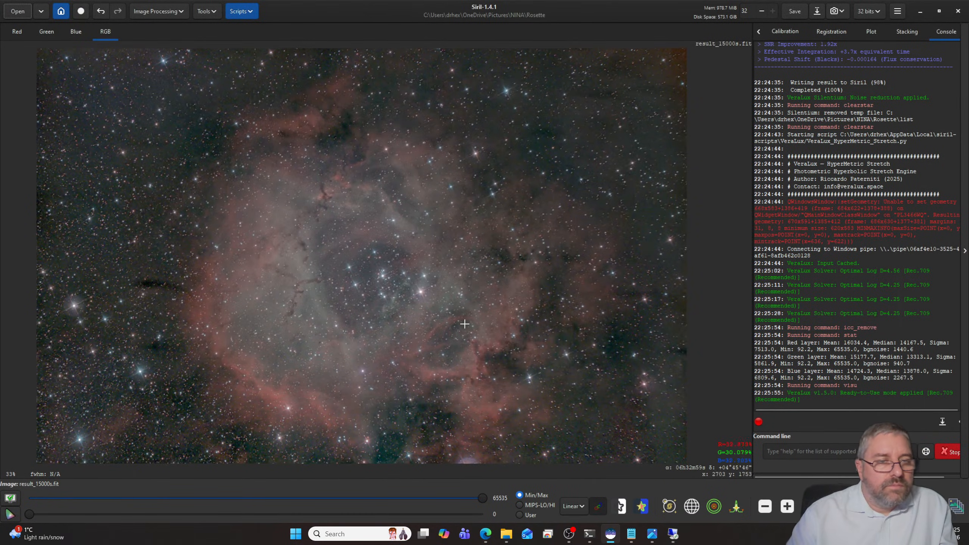
{"action": "scroll", "coordinate": [461, 319], "scroll_direction": "up", "scroll_amount": 5}
{"action": "scroll", "coordinate": [464, 307], "scroll_direction": "down", "scroll_amount": 6}
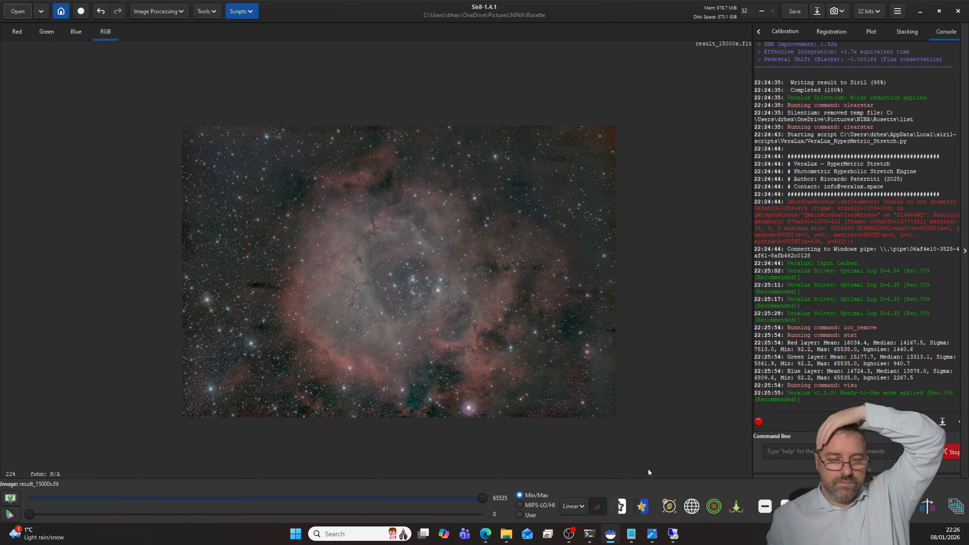
- Switch to the Notepad list of 2026 imaging targets and add Rosette on a new line below M86
{"action": "left_click", "coordinate": [630, 534]}
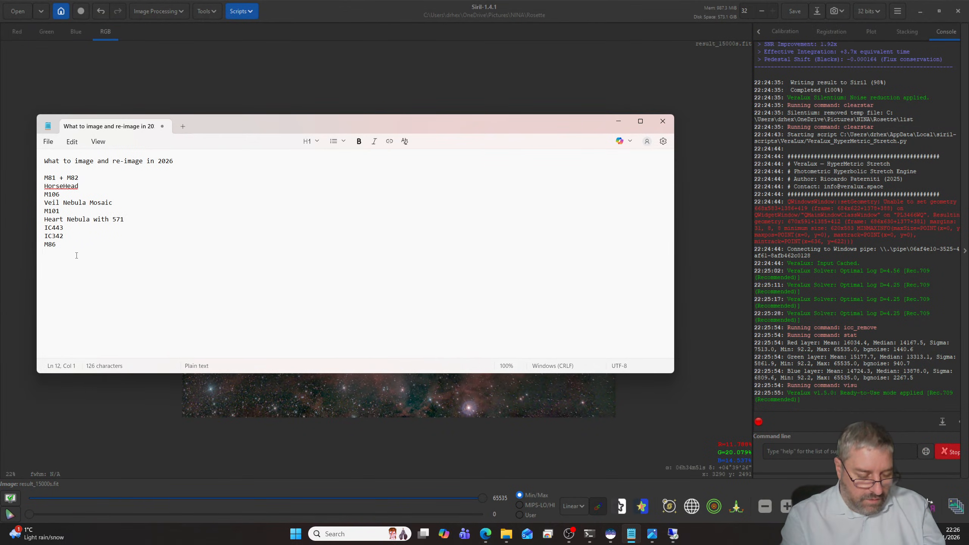
{"action": "type", "text": "R"}
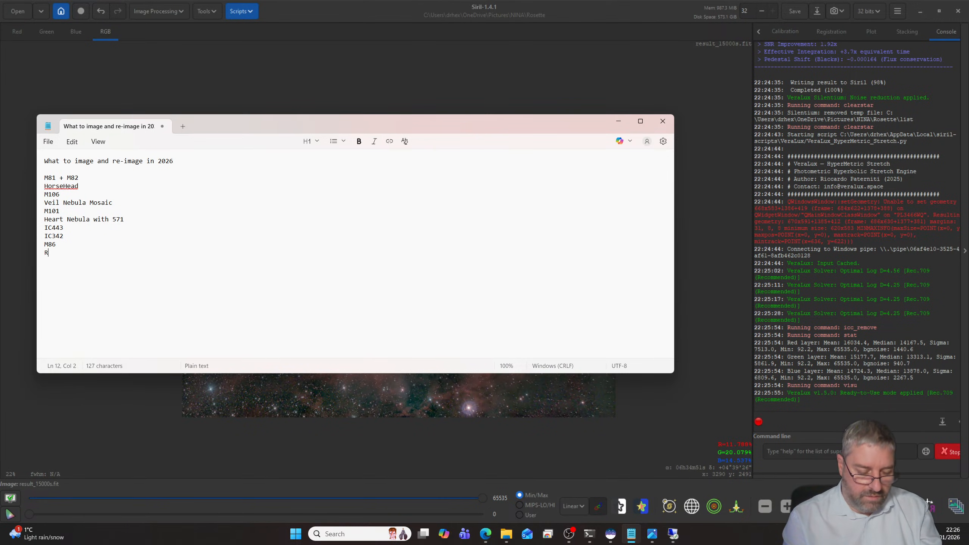
{"action": "type", "text": "osette"}
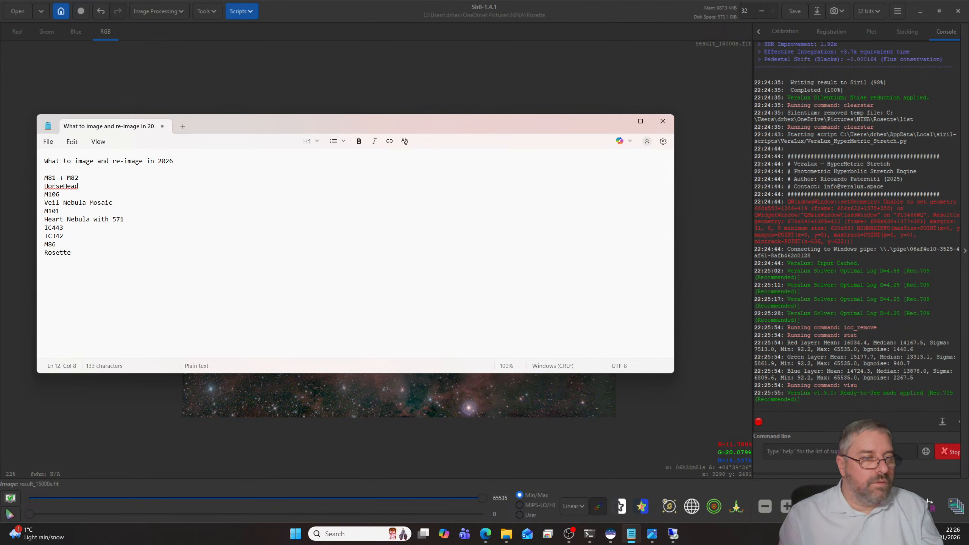
{"action": "key", "text": "Return"}
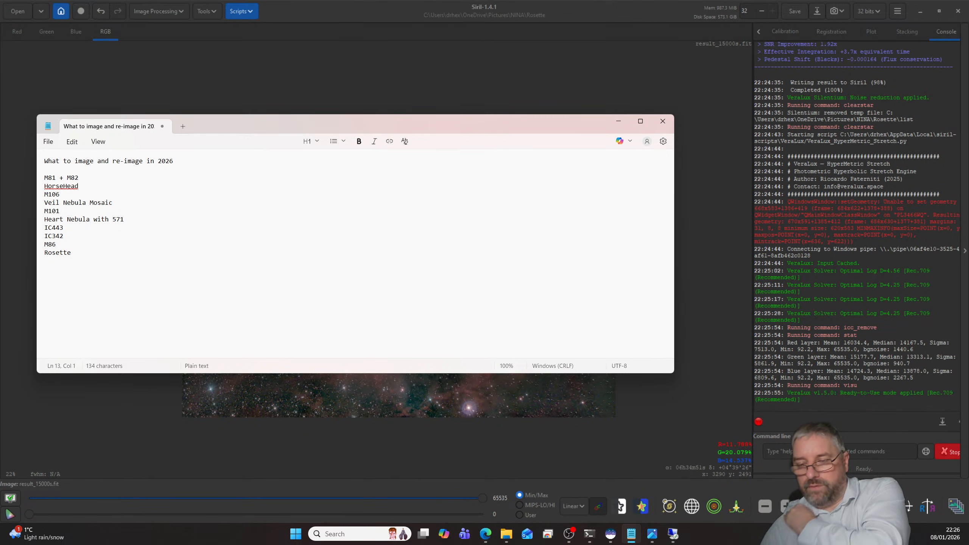